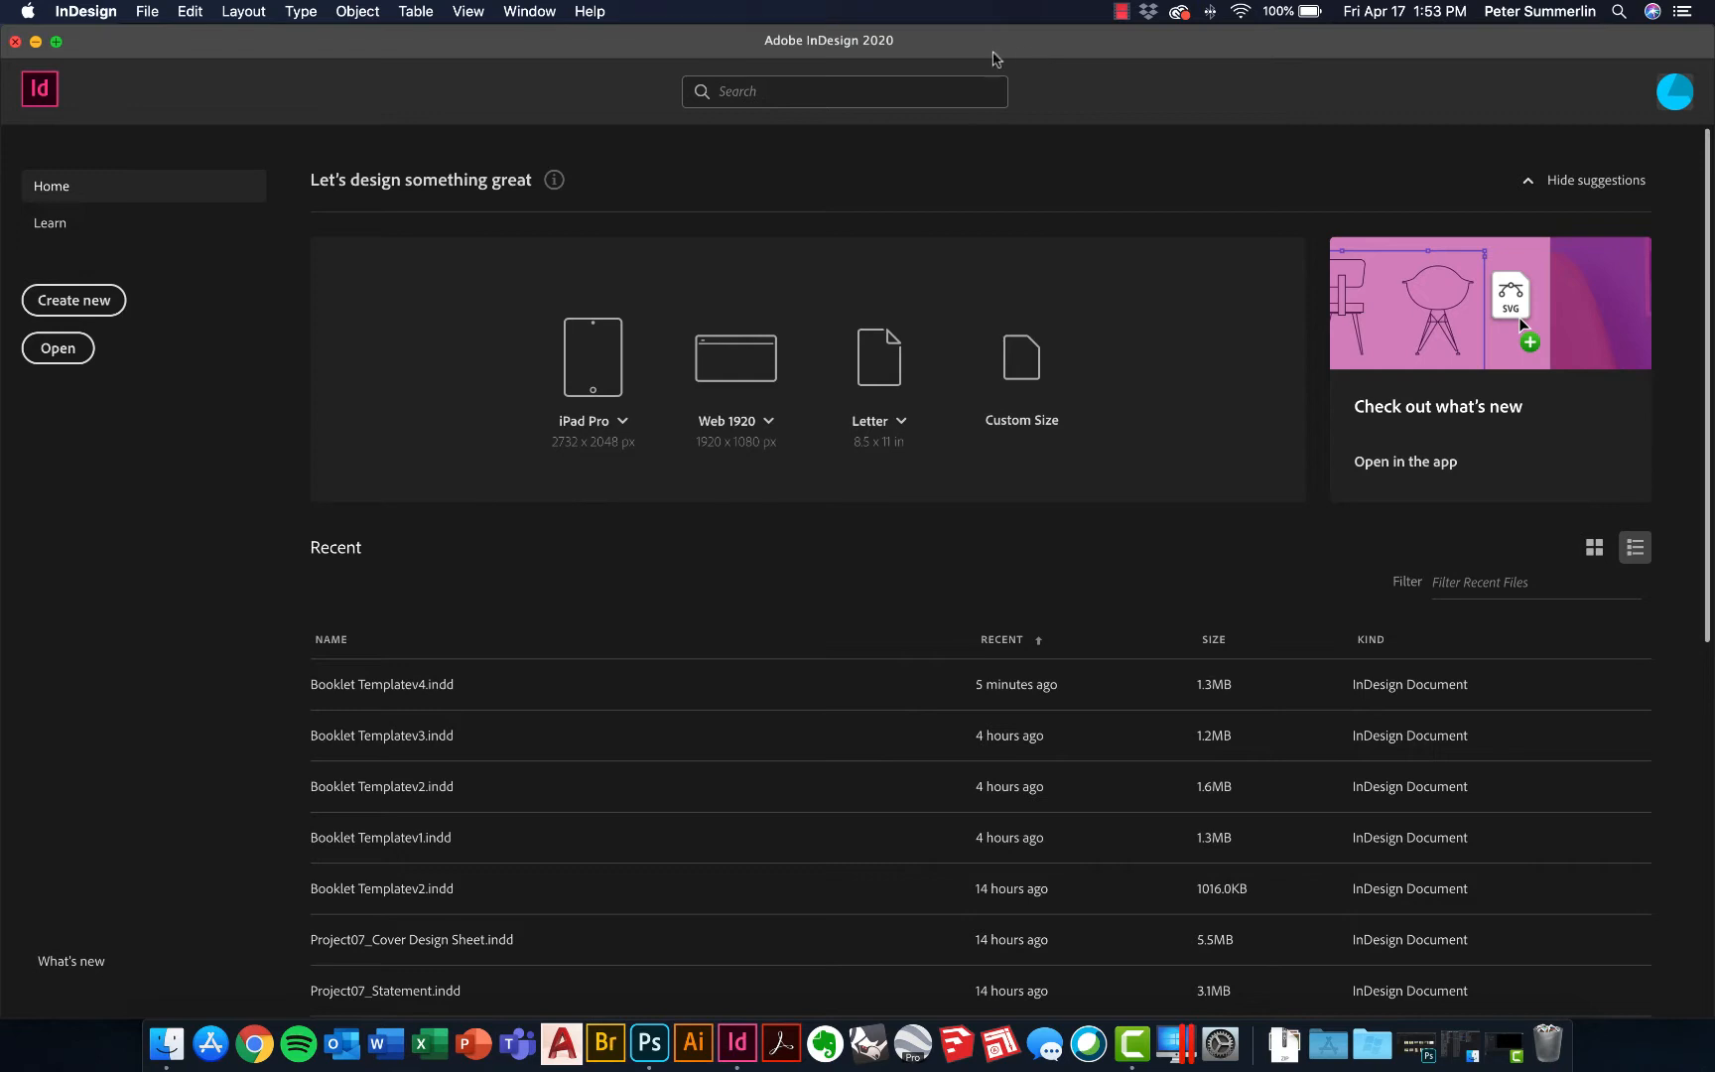
Start a new document named Template1 and set its units to inches
click(76, 308)
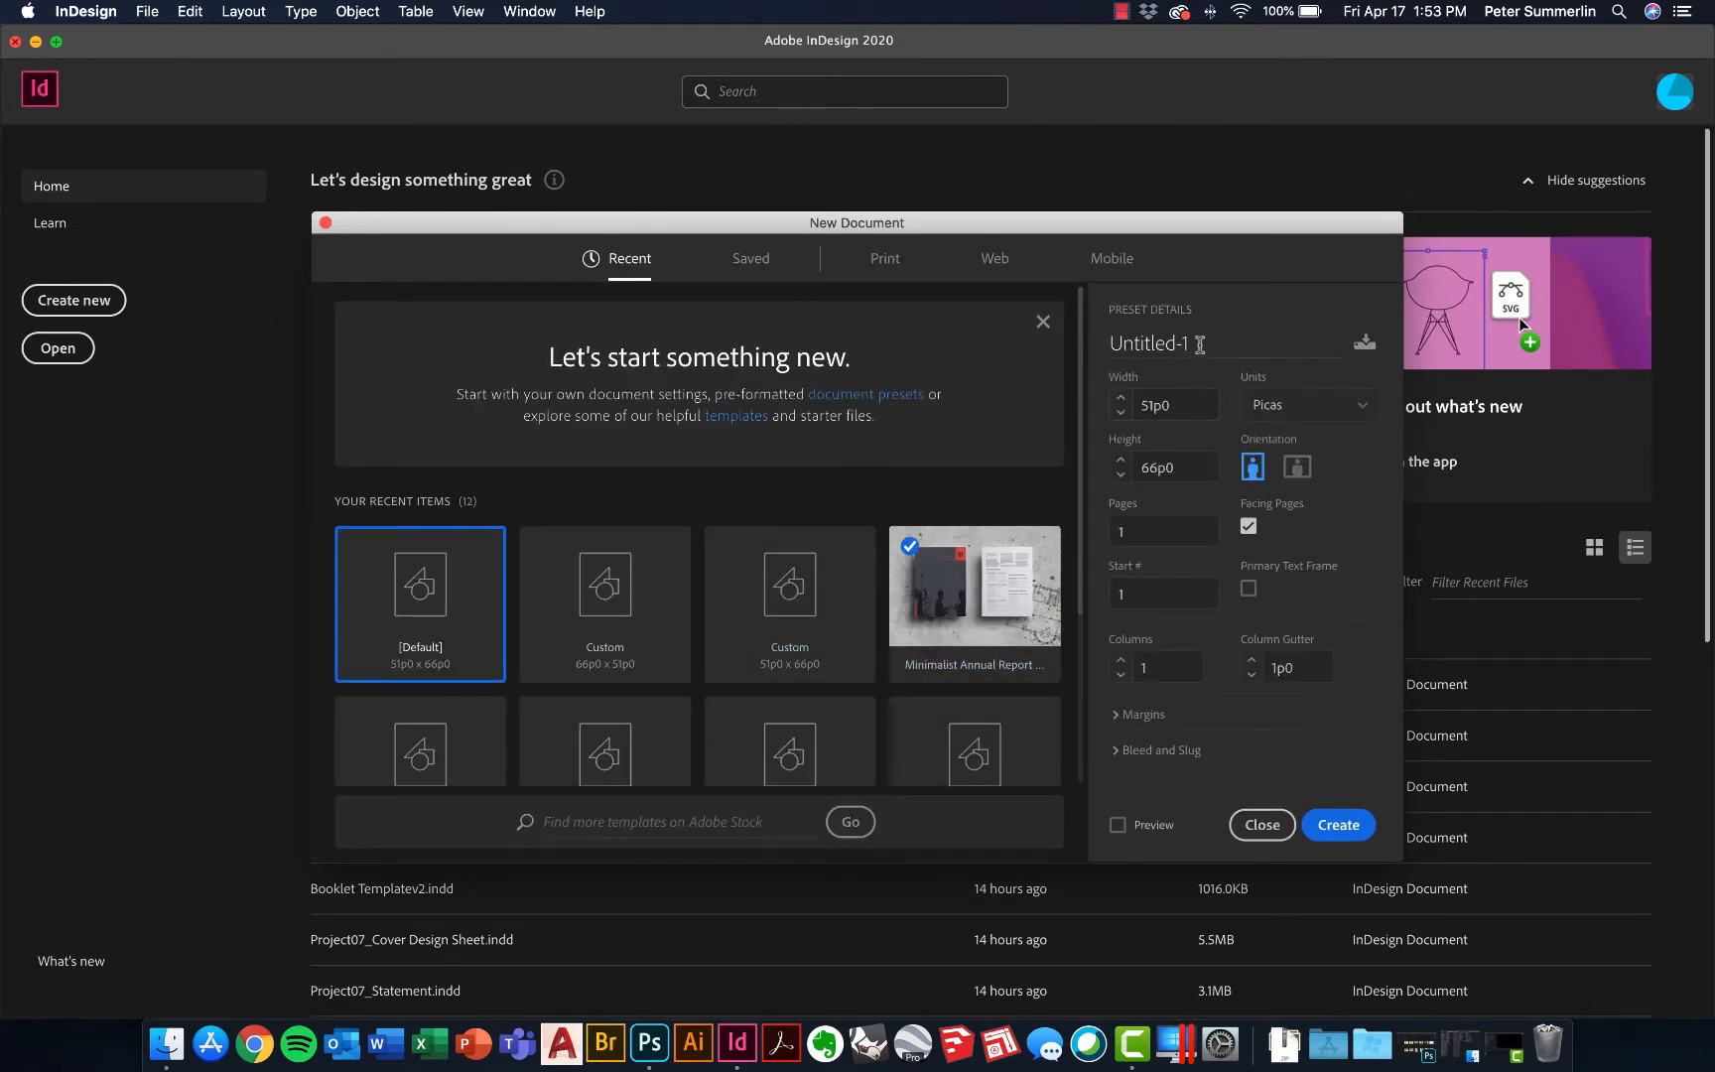
click(1162, 343)
text(Template1)
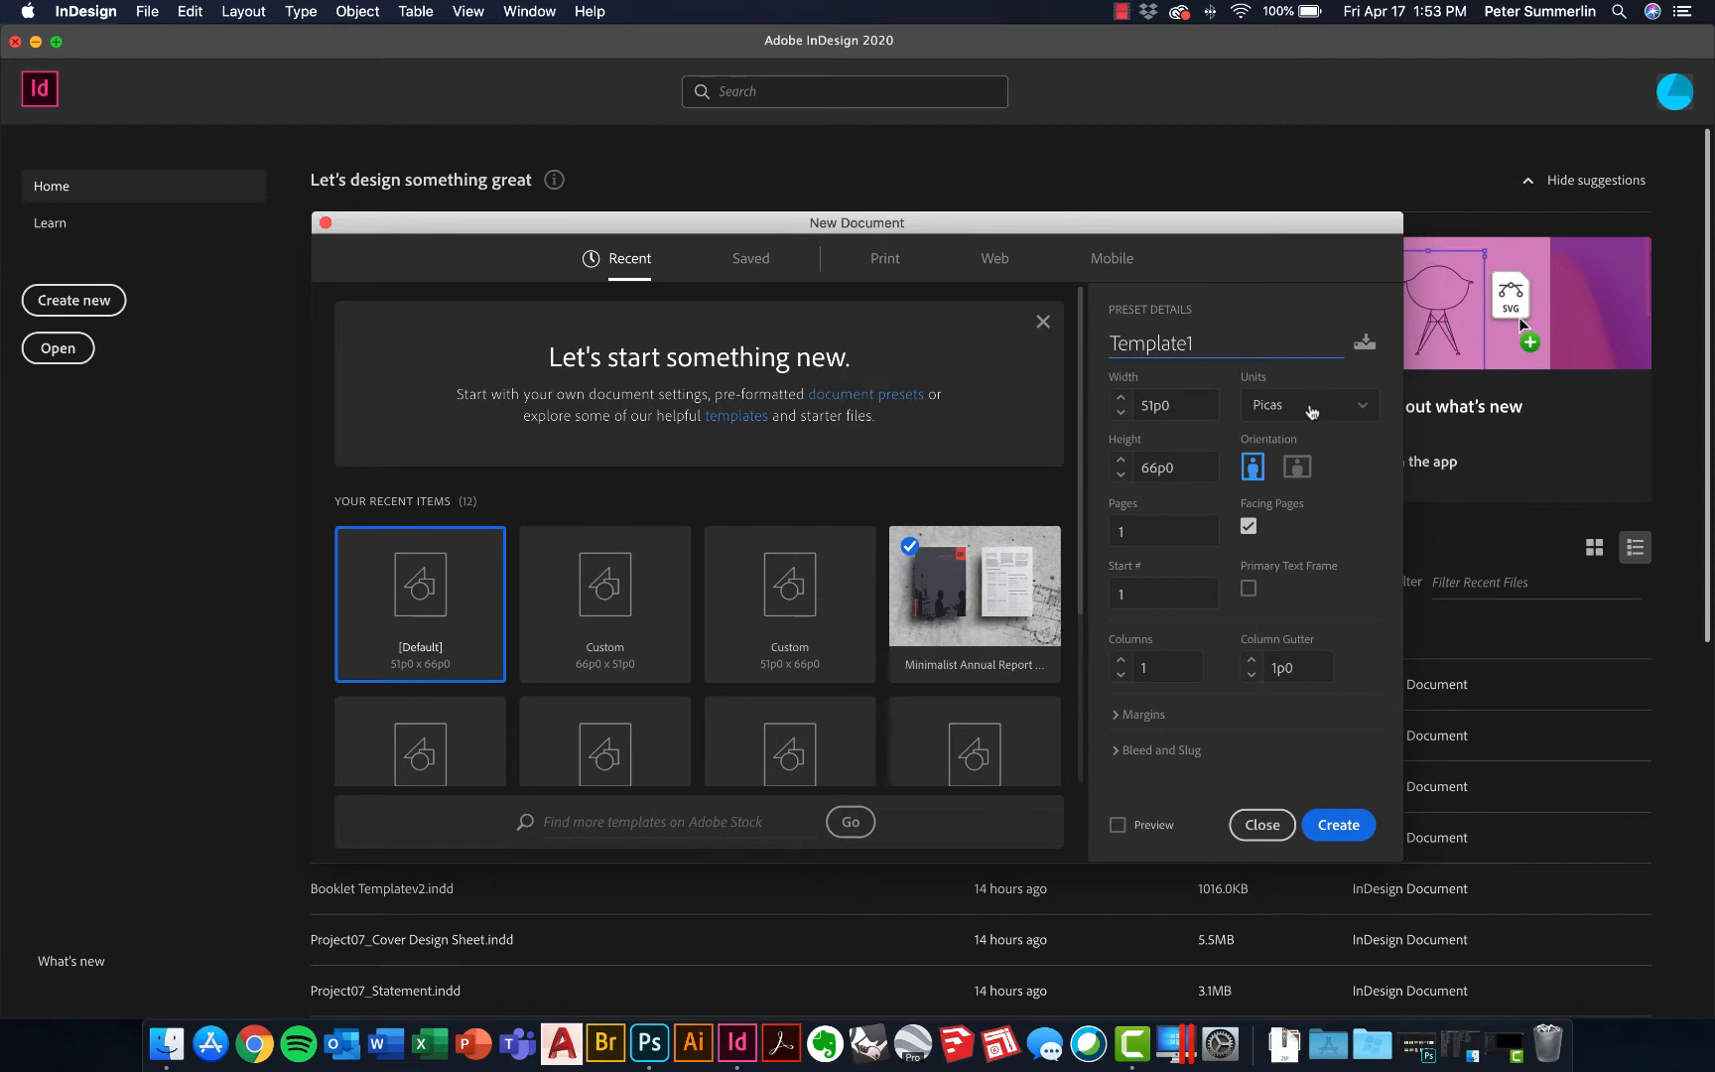
click(1311, 412)
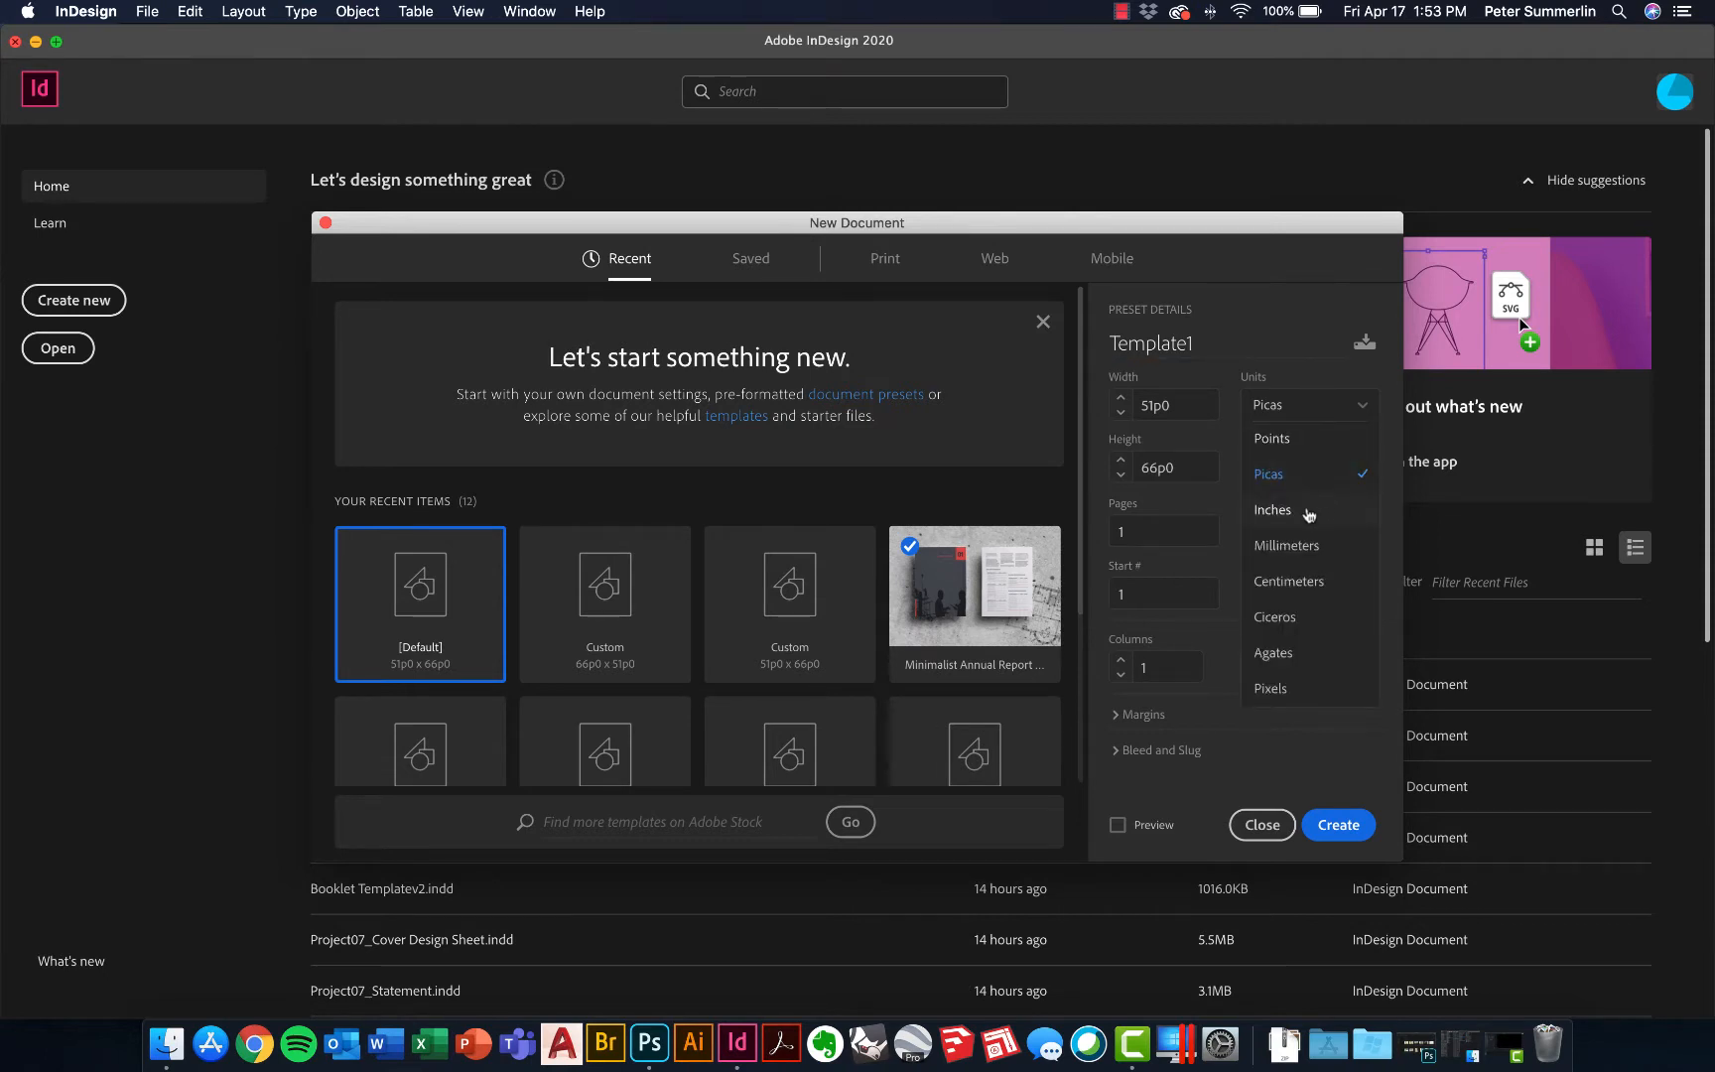
click(1309, 512)
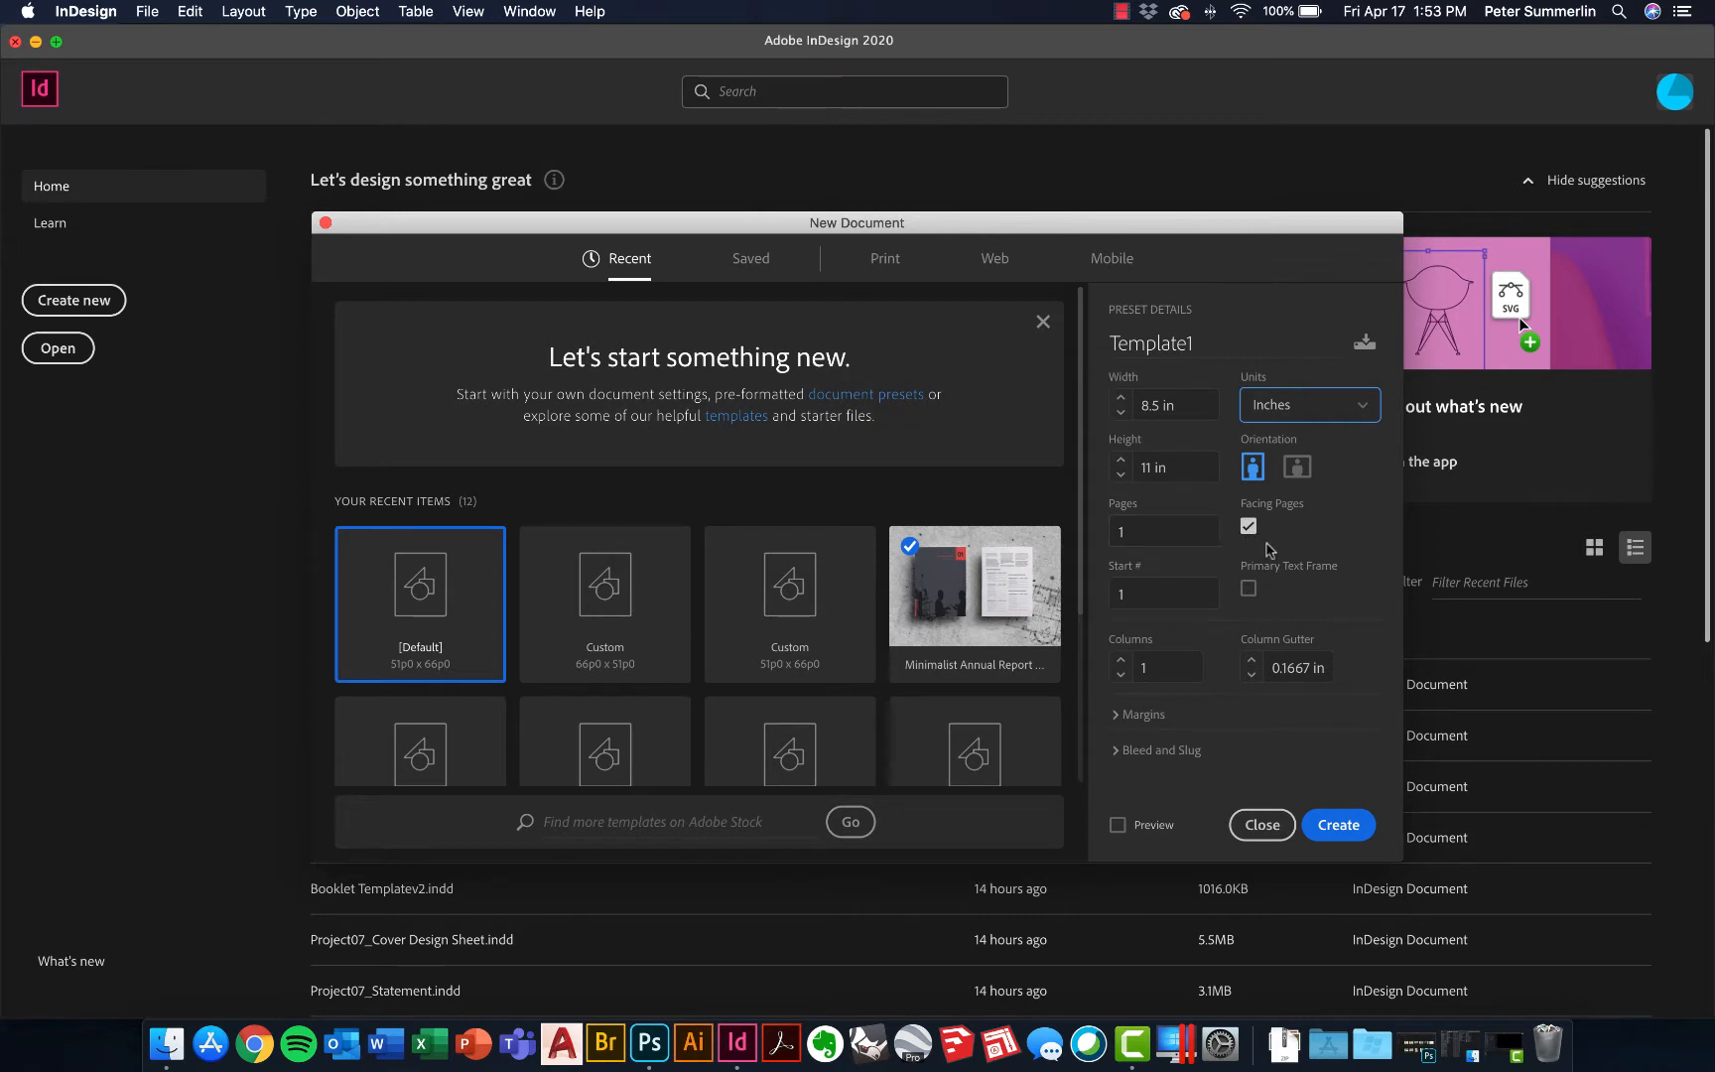
Set the page count to 11, check the margin and bleed settings, and create the facing-pages document
click(1142, 536)
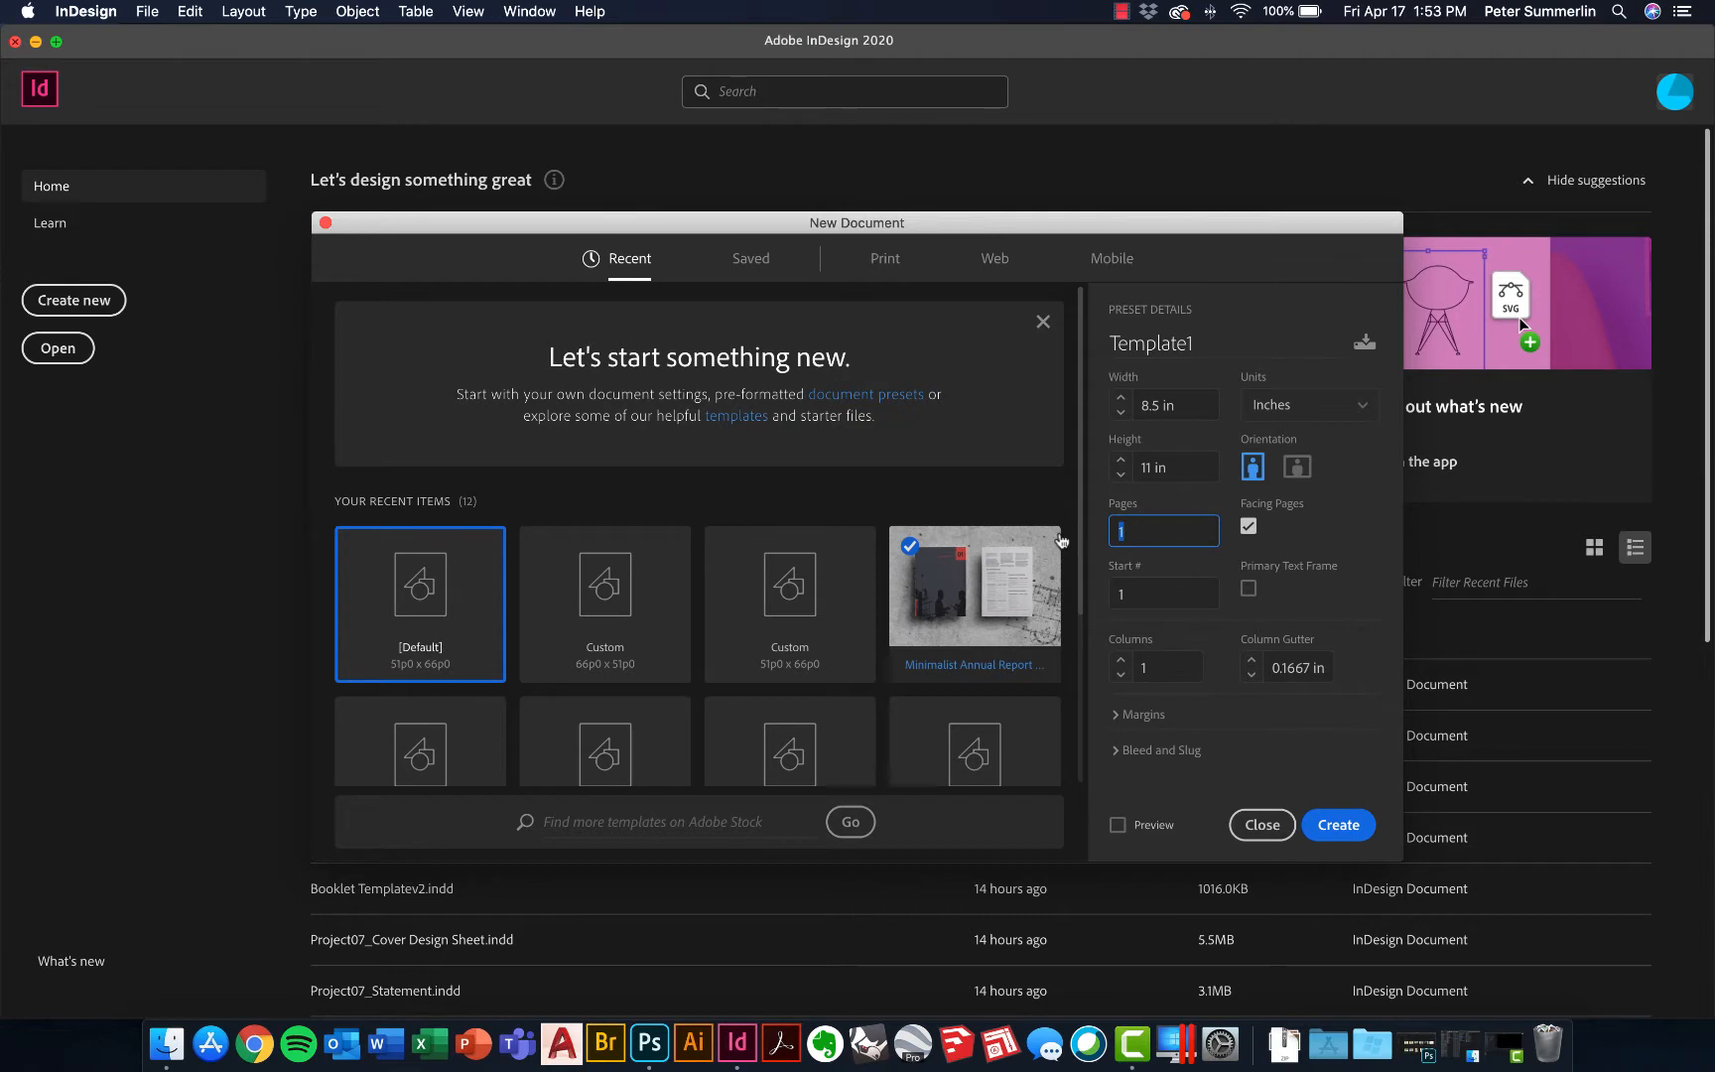
text(11)
click(1322, 541)
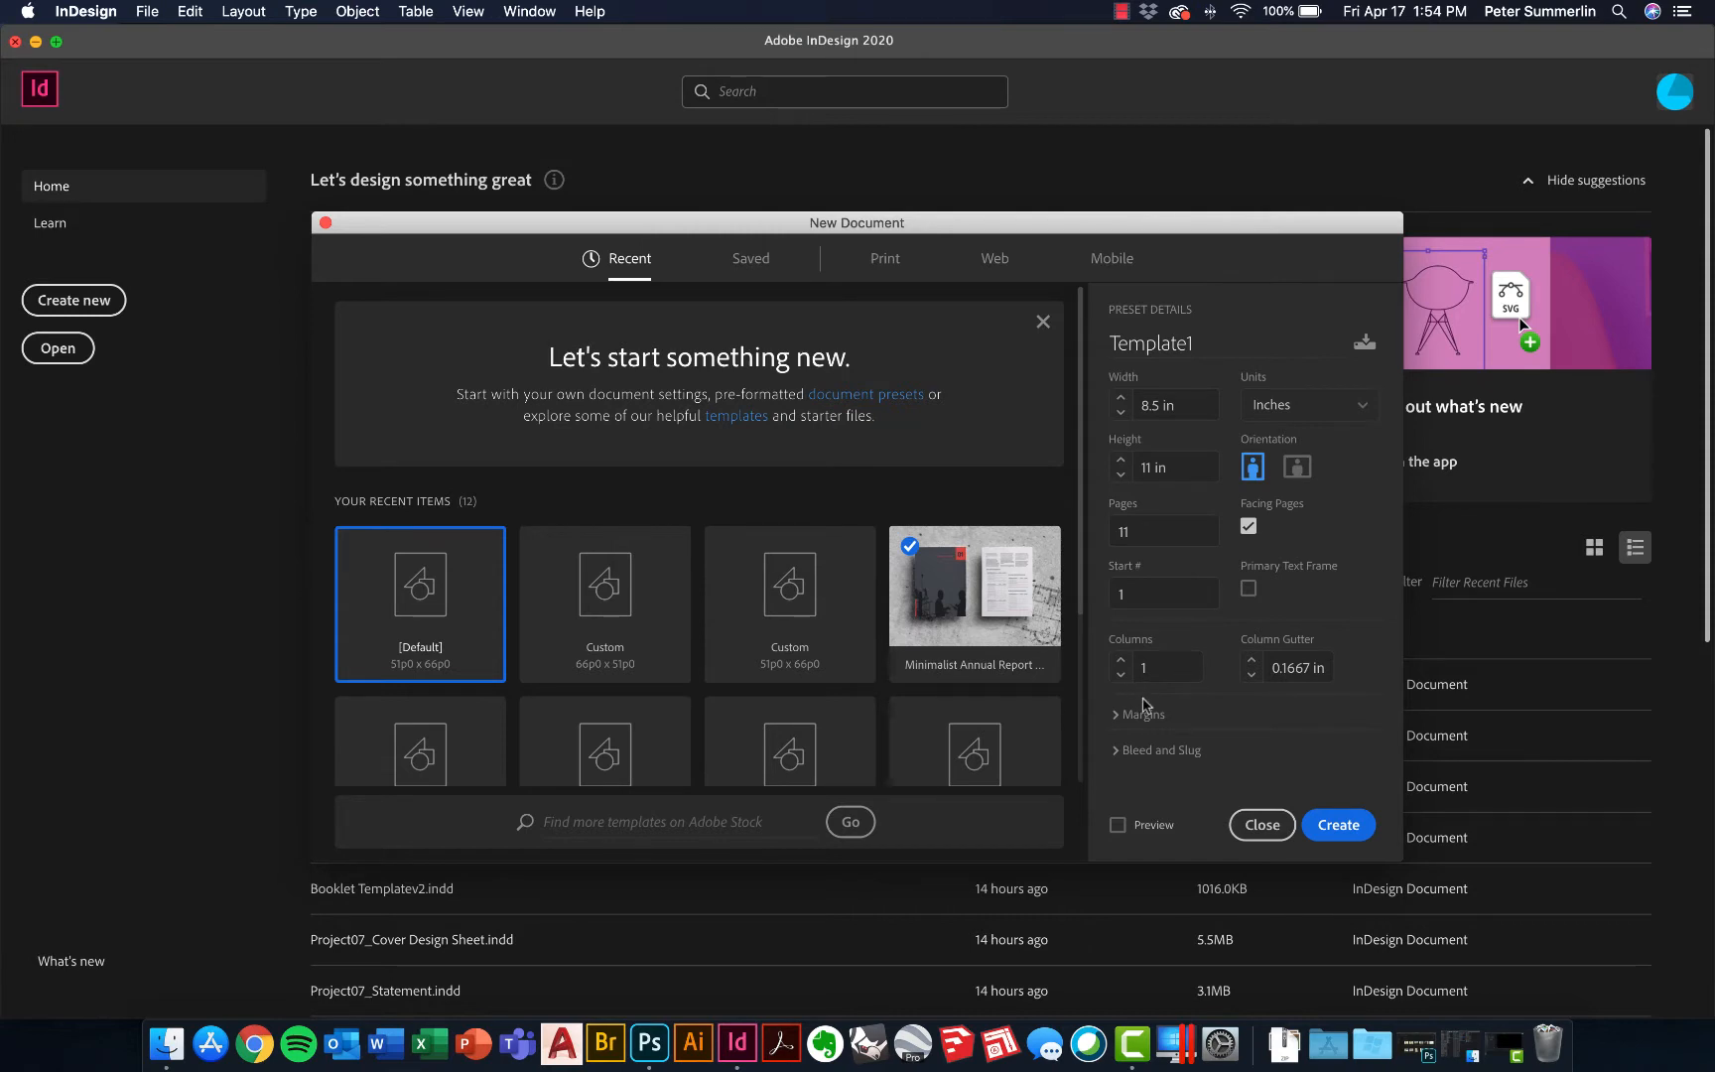
click(1117, 717)
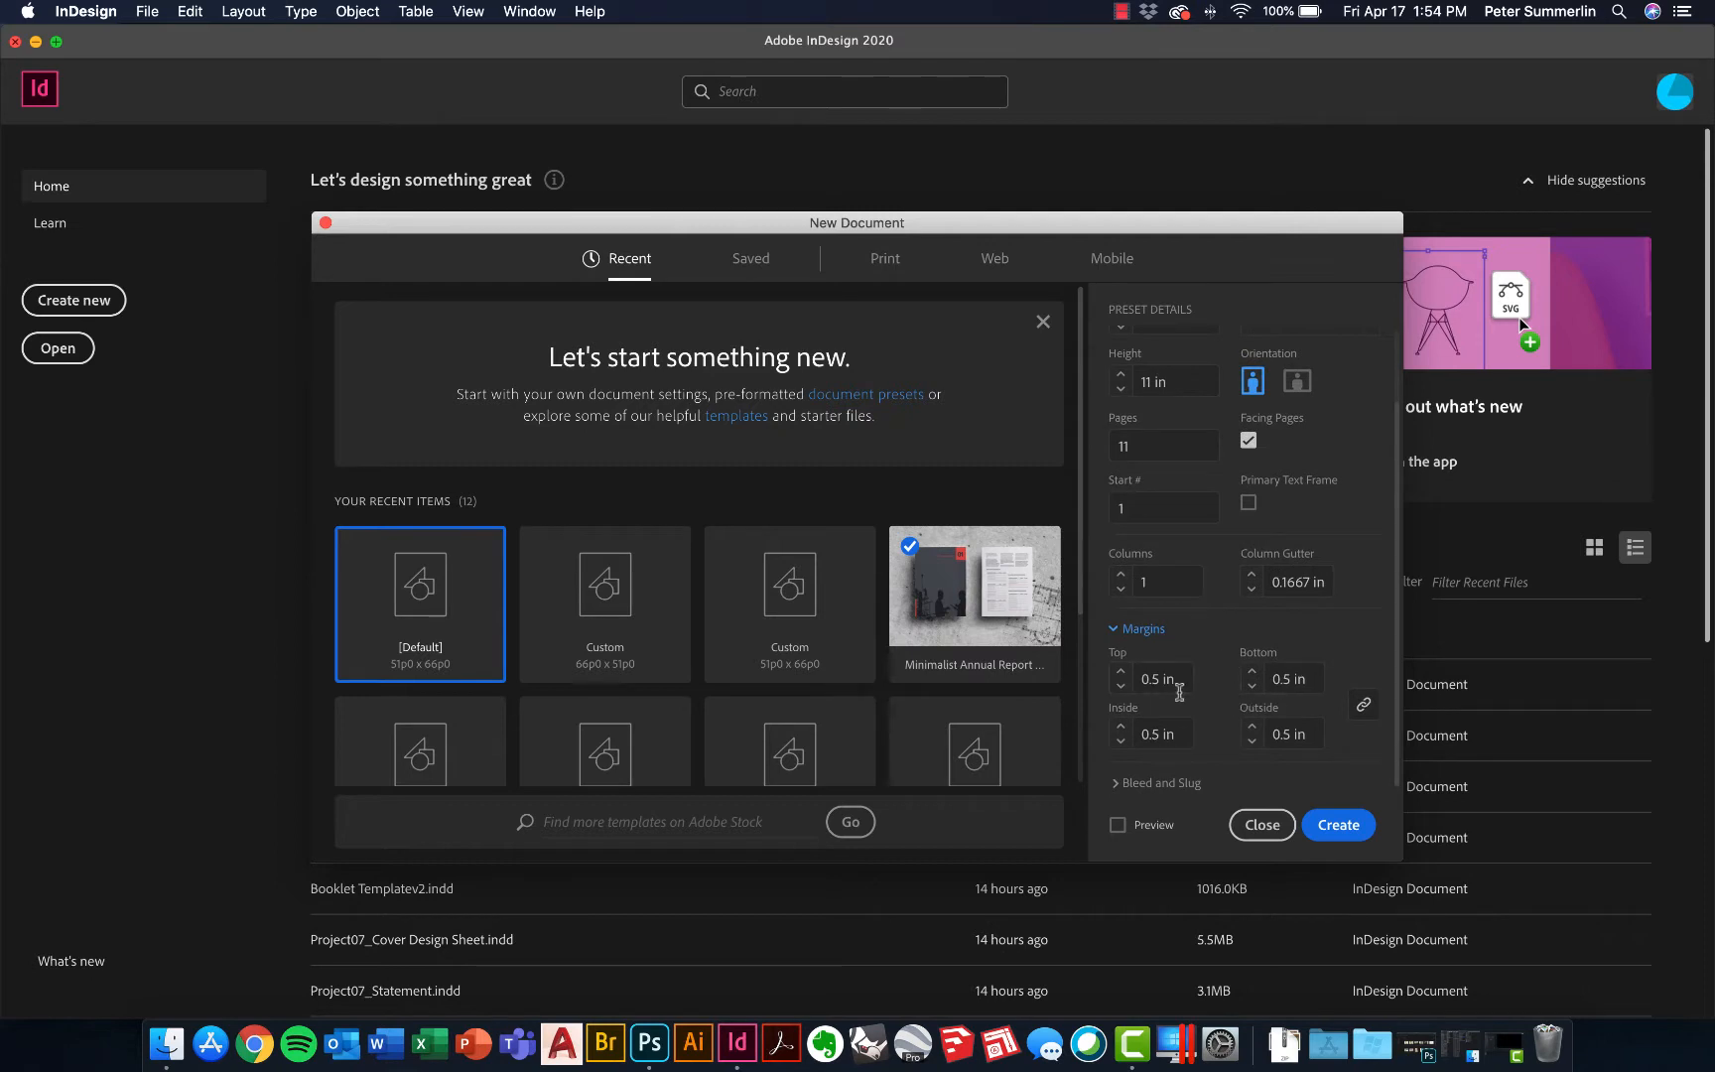
click(1116, 786)
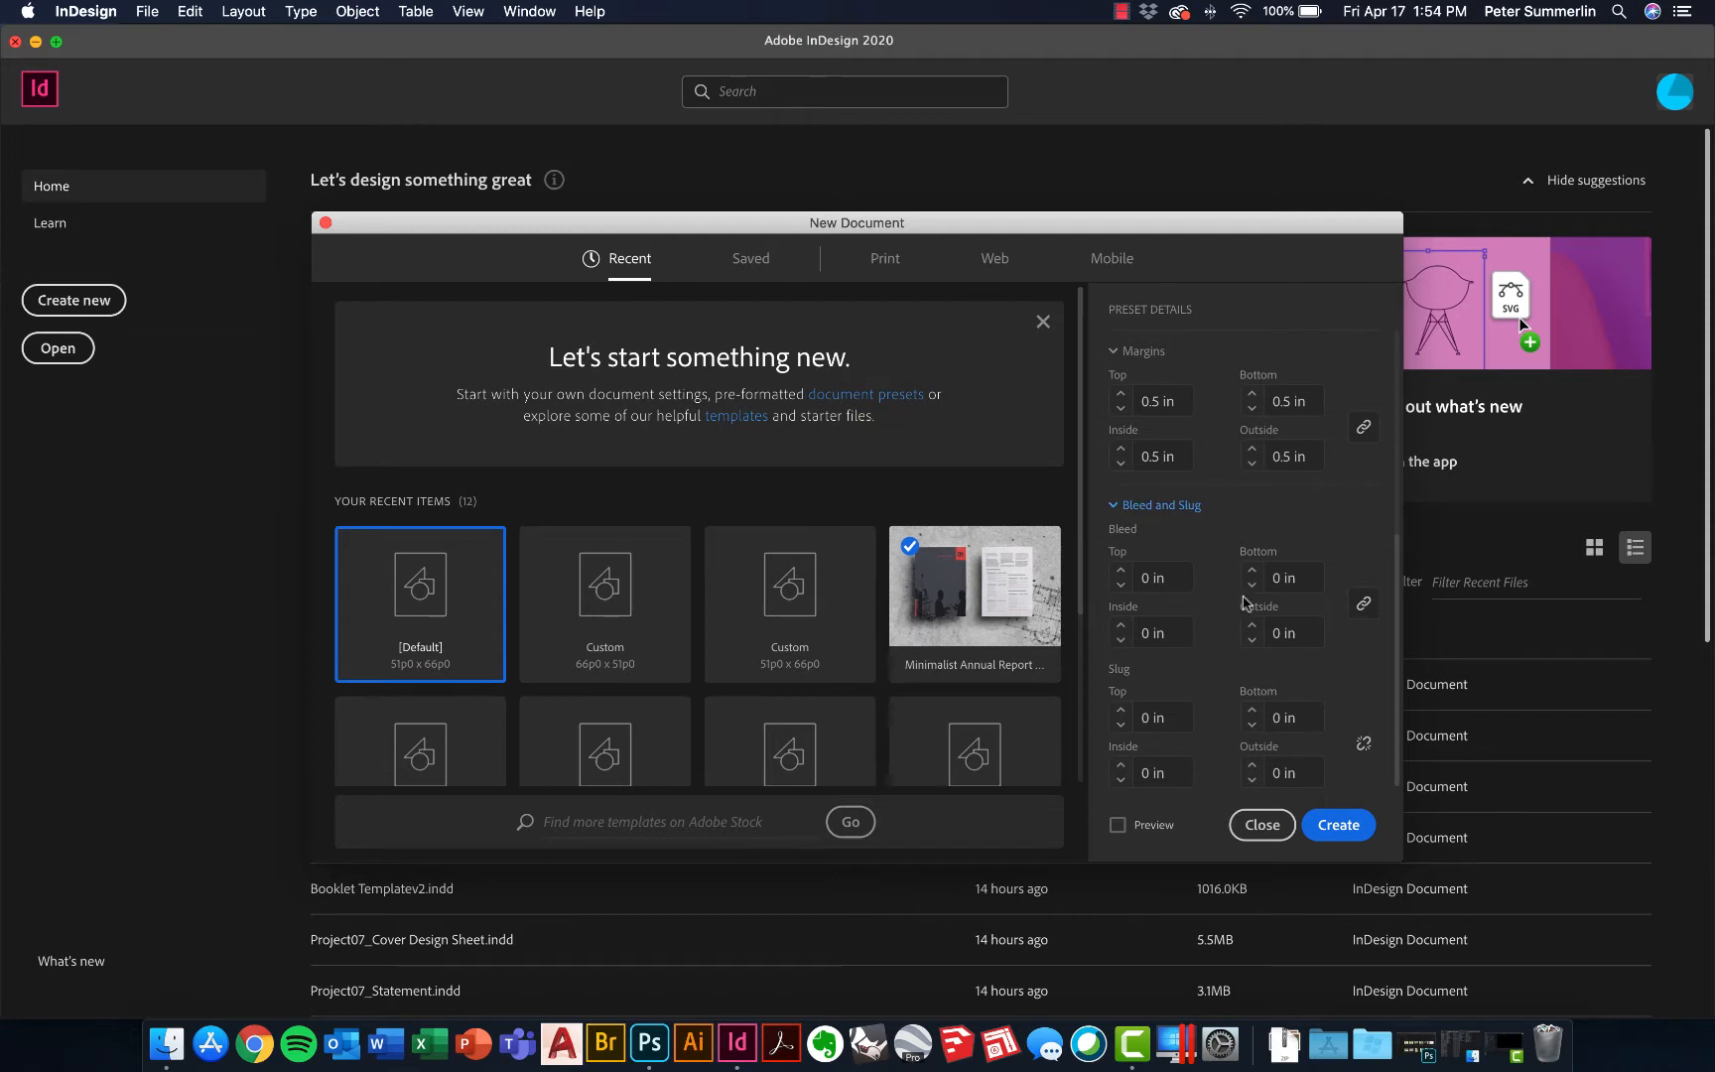
scroll(1247, 603, up, 5)
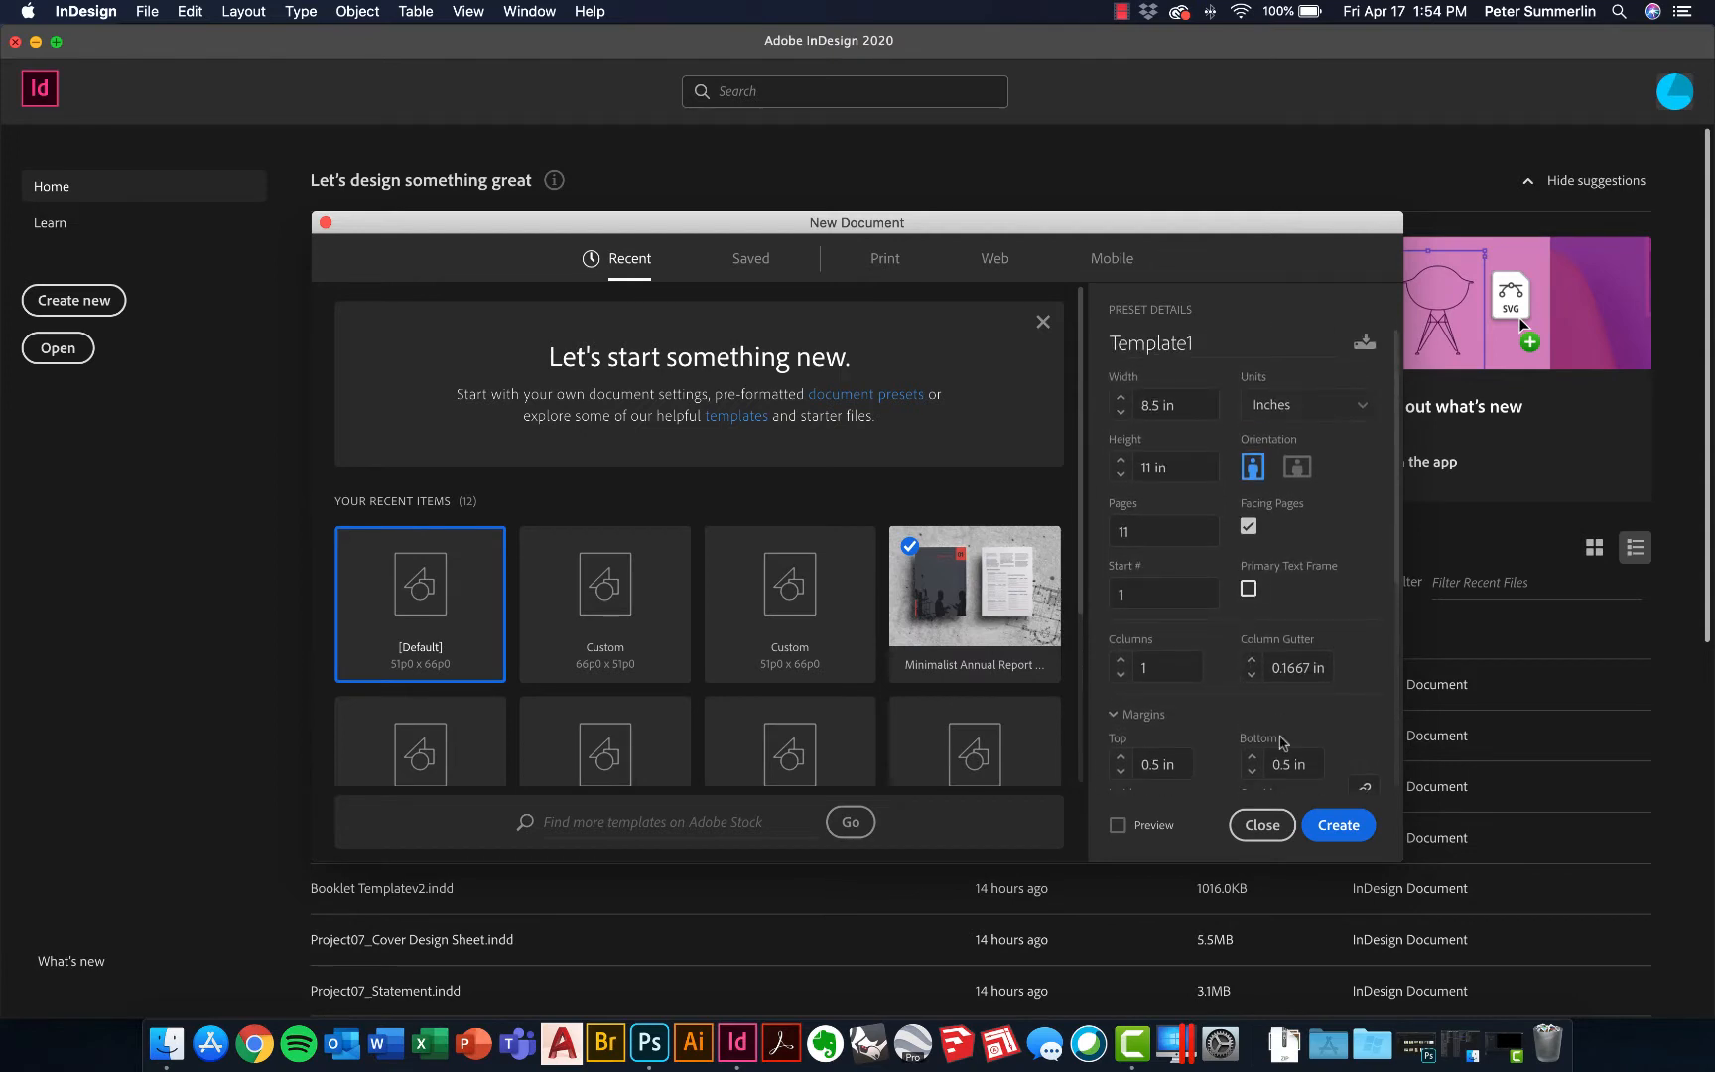
click(1337, 826)
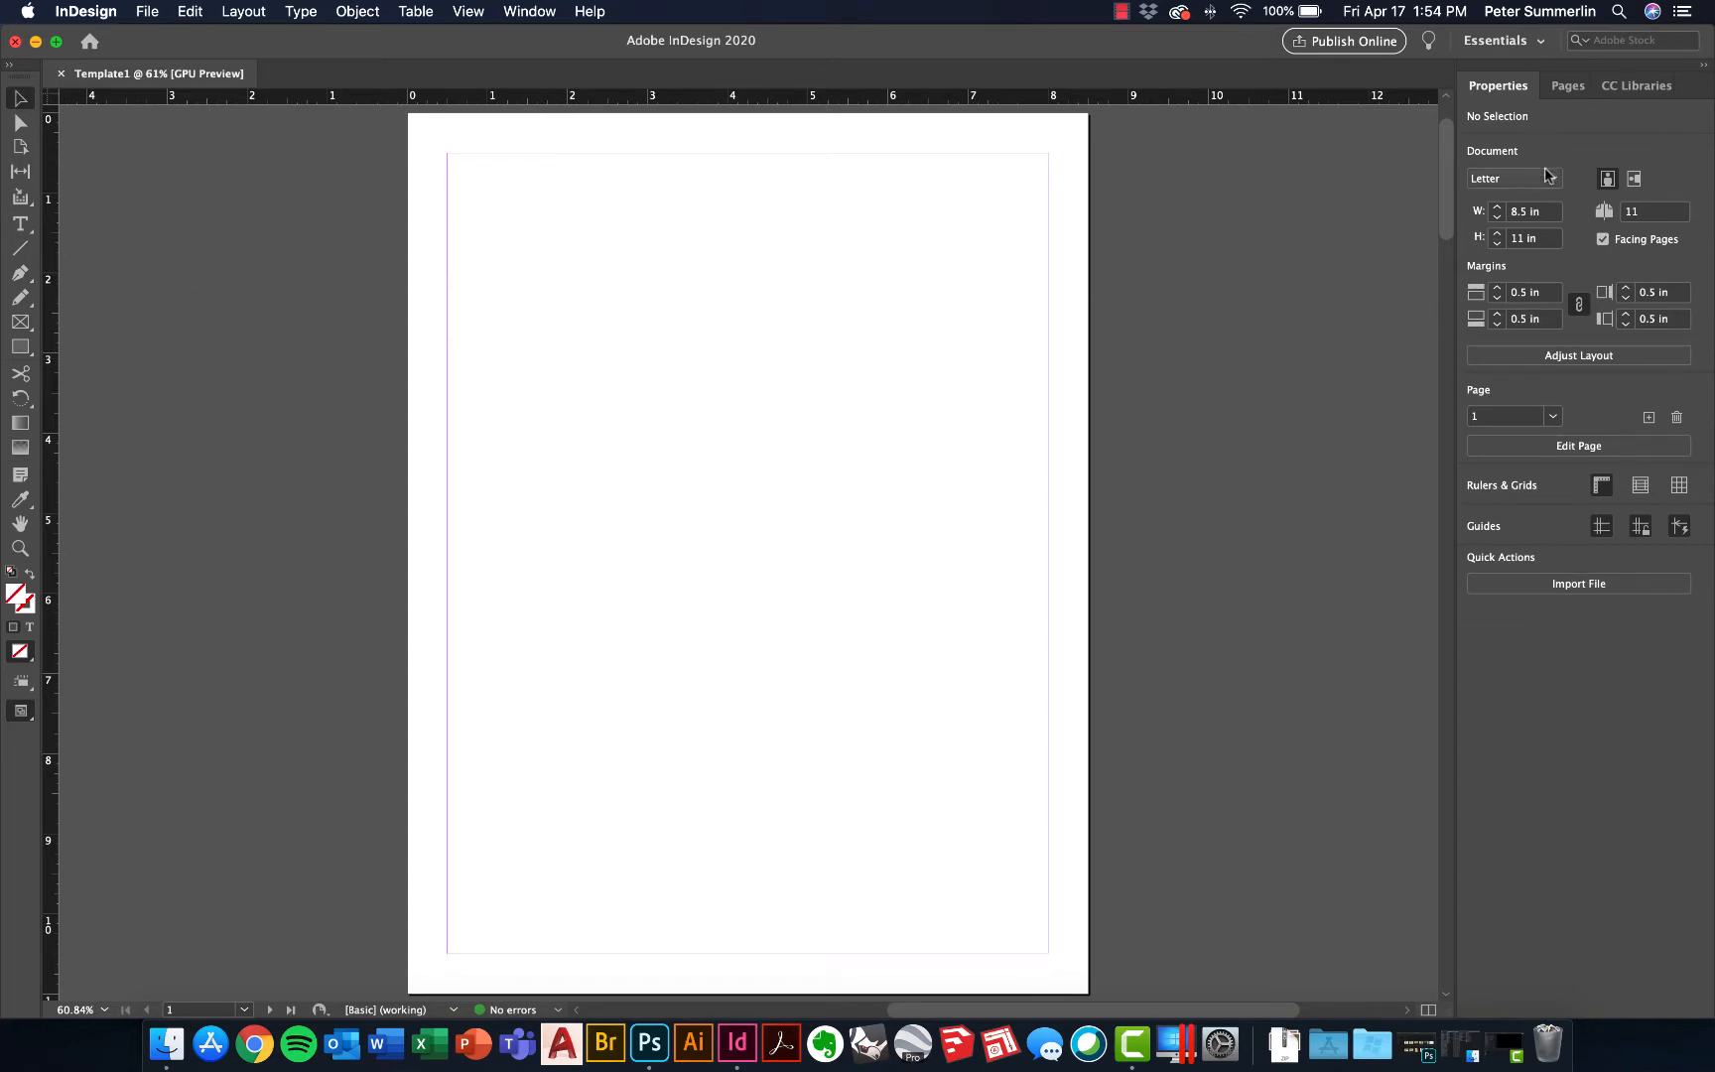
Change the workspace to Essentials Classic and display the document's page thumbnails
click(1561, 86)
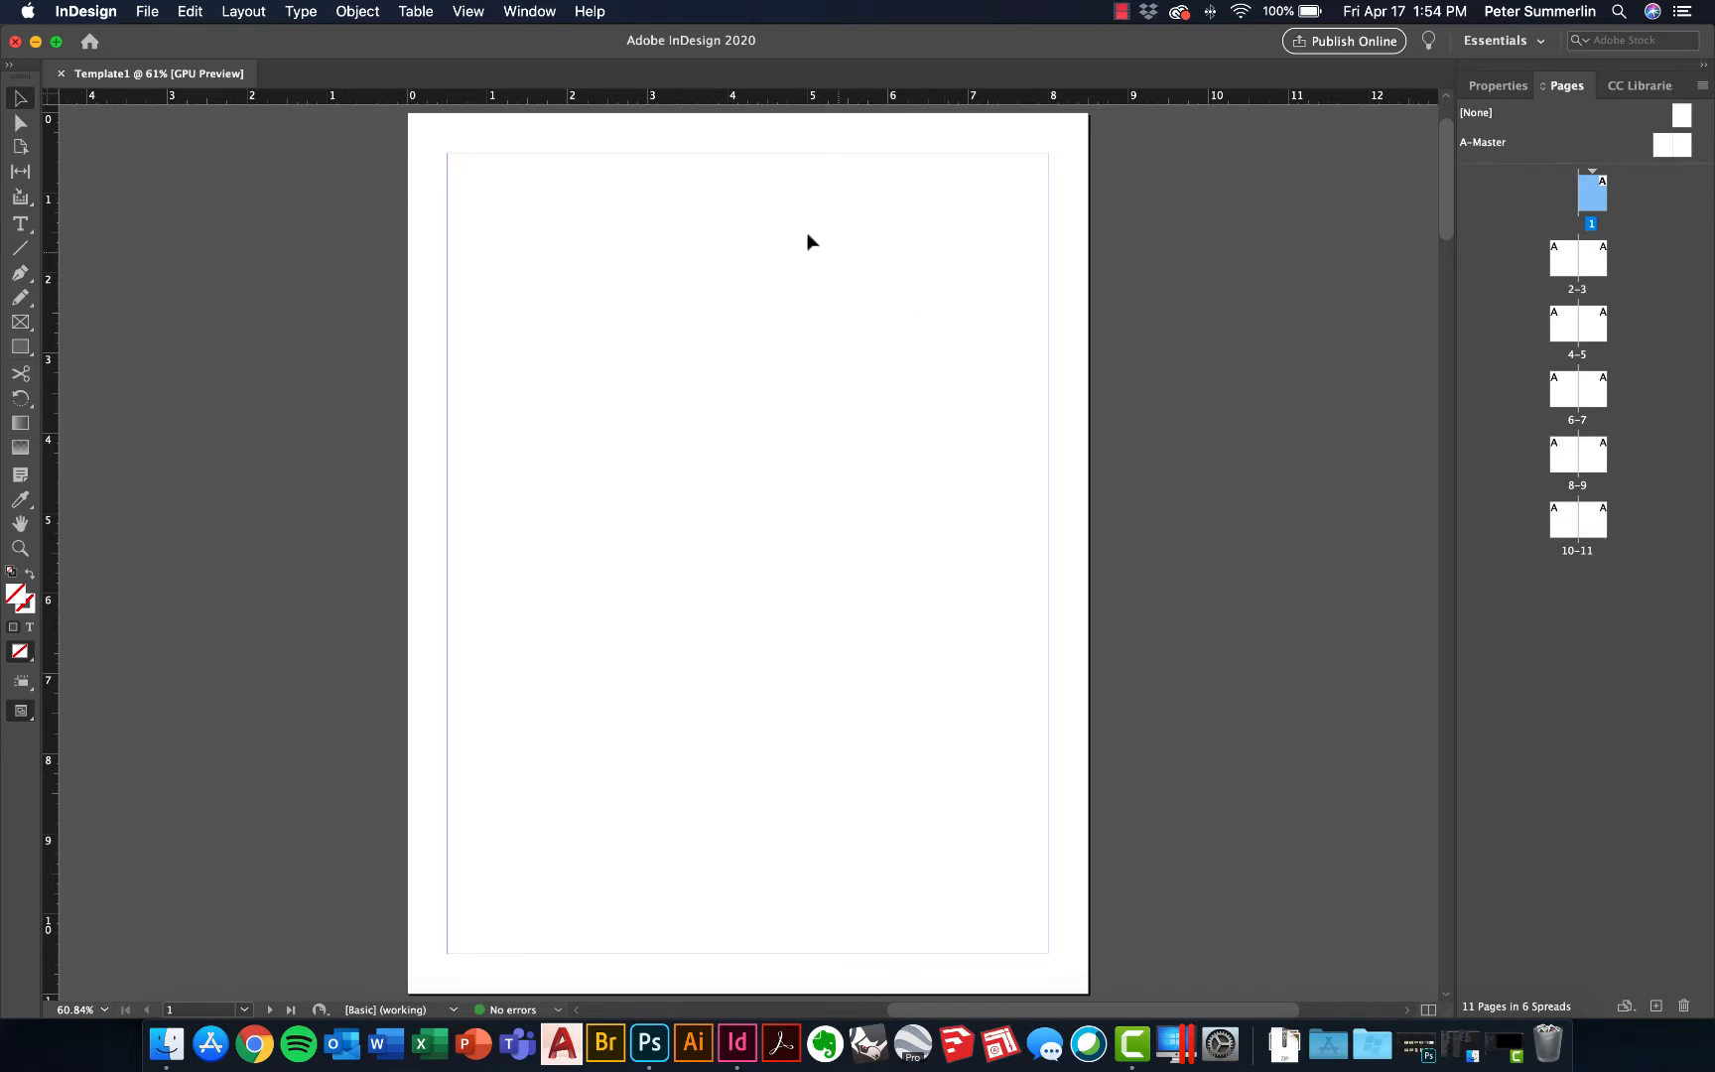
click(545, 19)
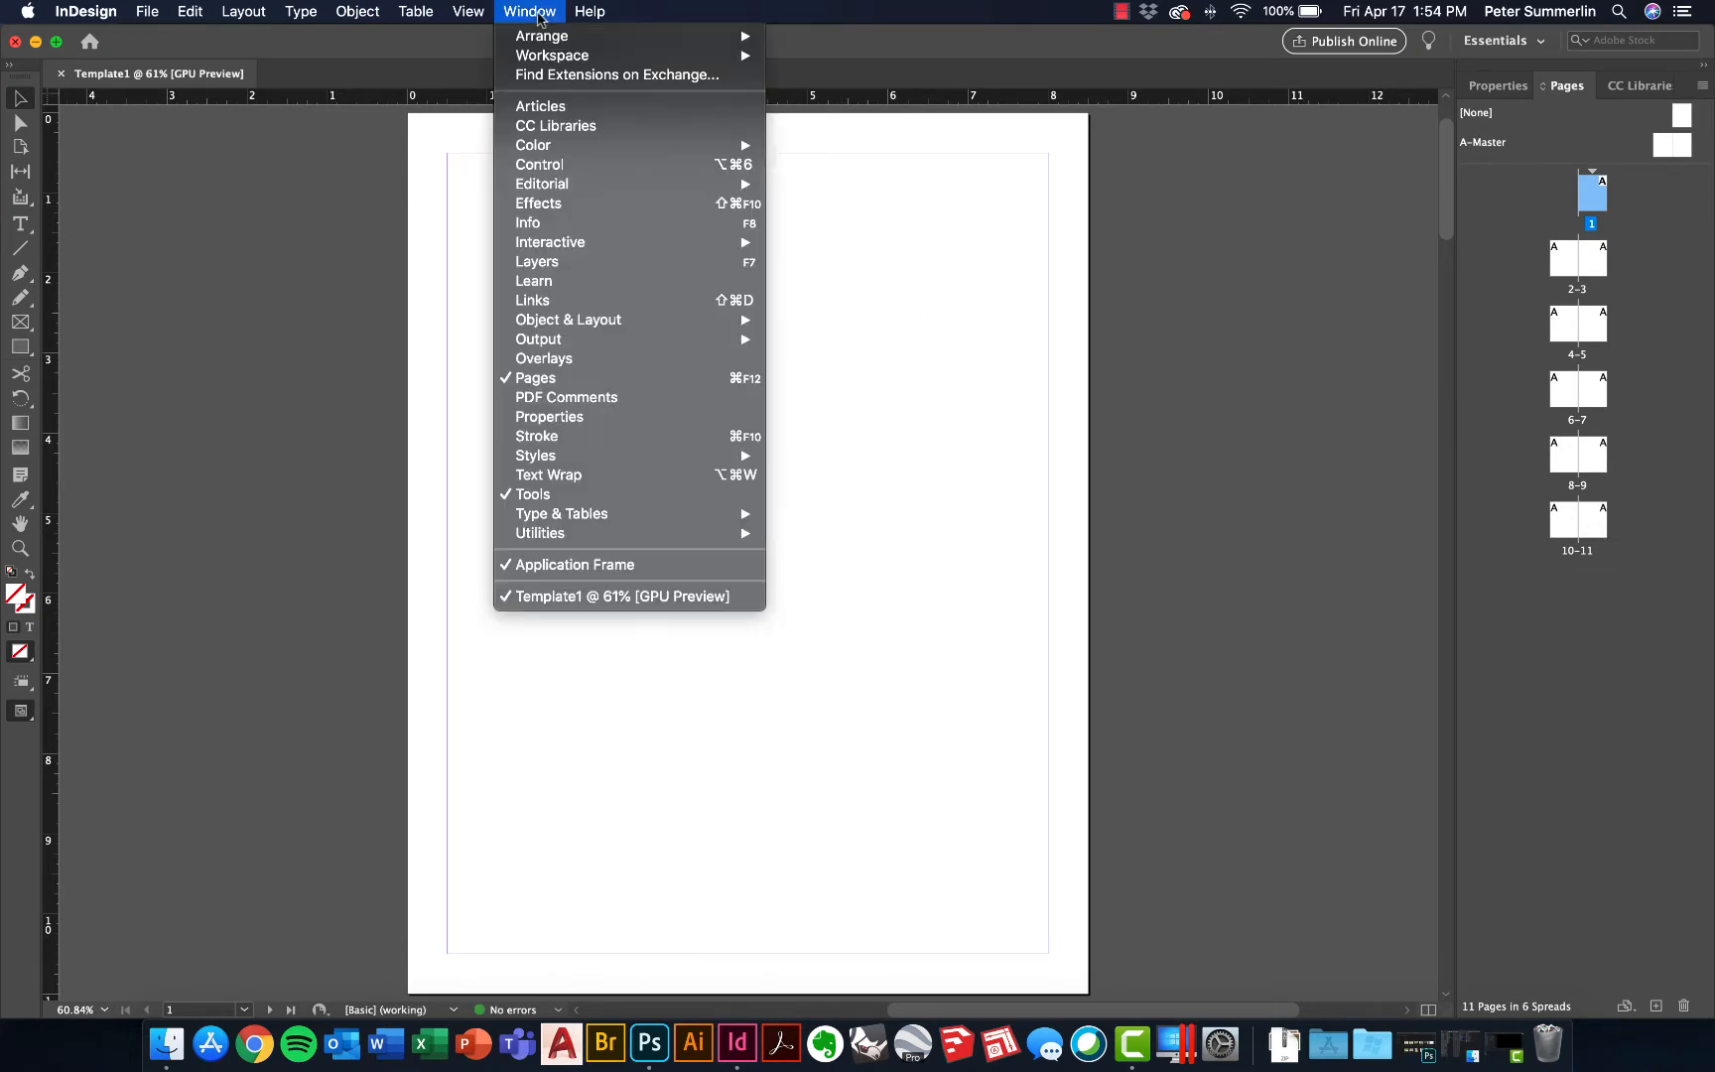
mouse_move(546, 55)
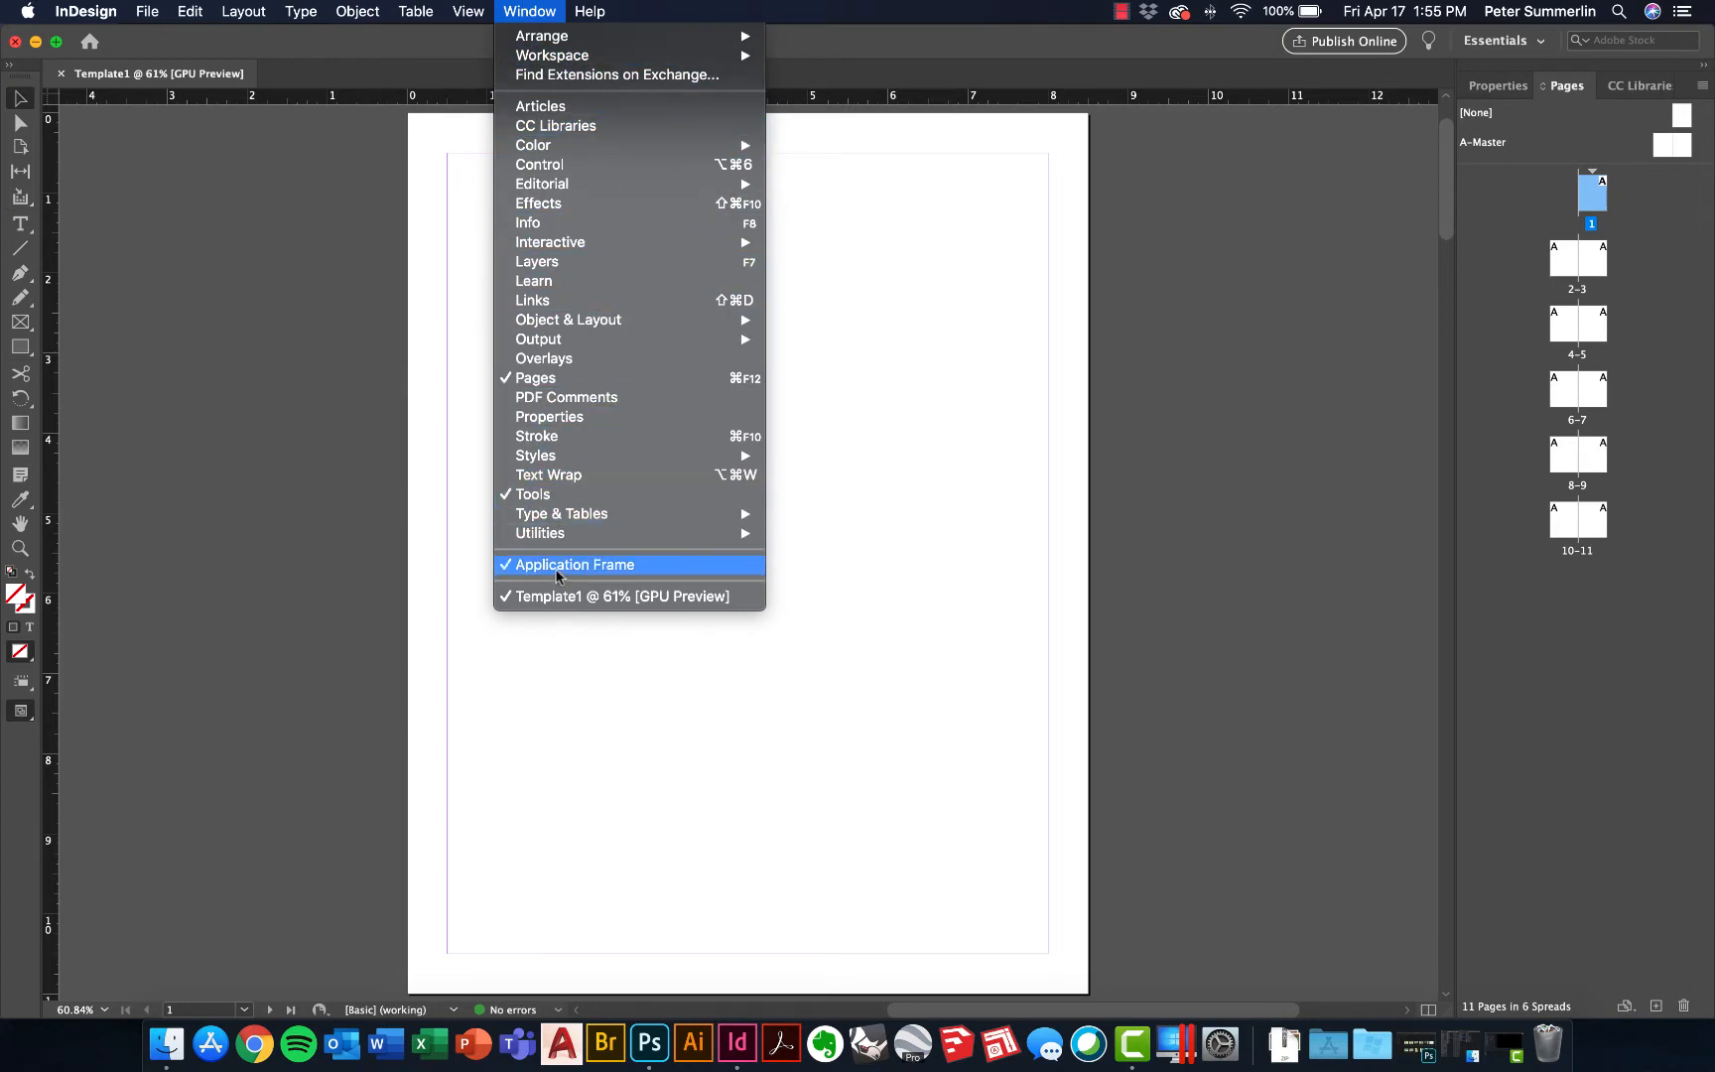
click(1511, 40)
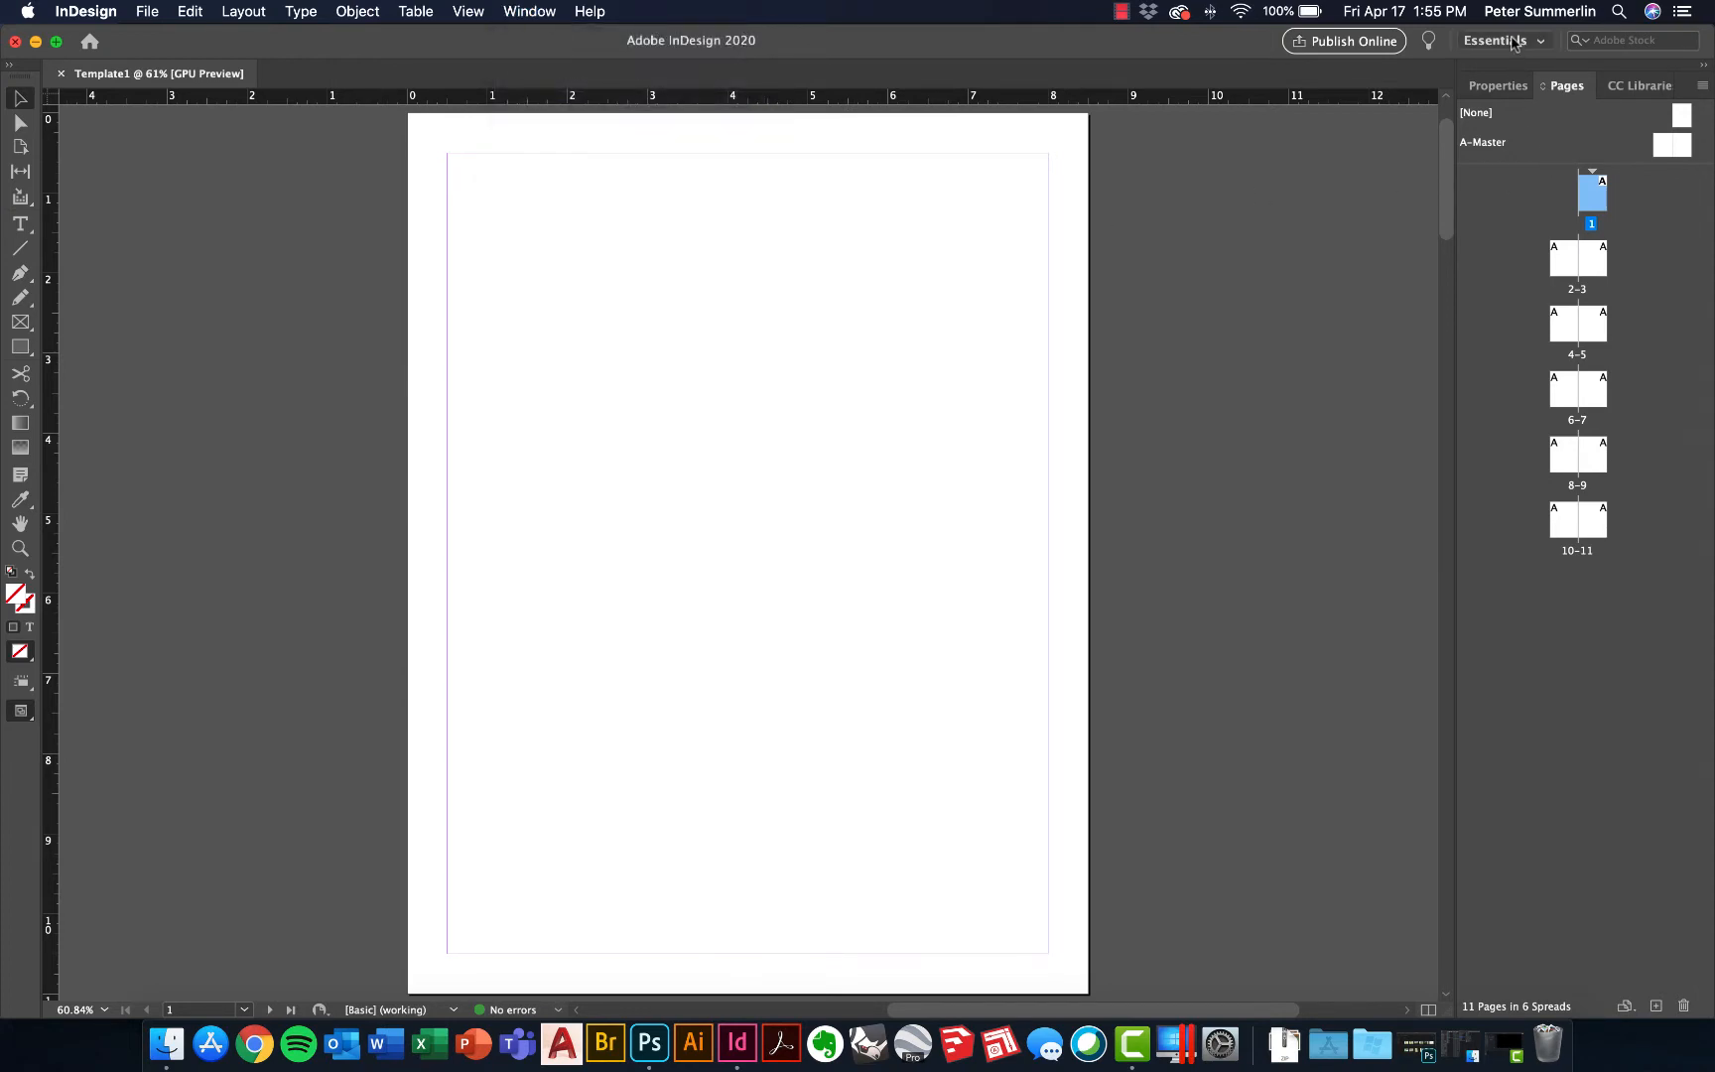
click(1511, 40)
click(1528, 118)
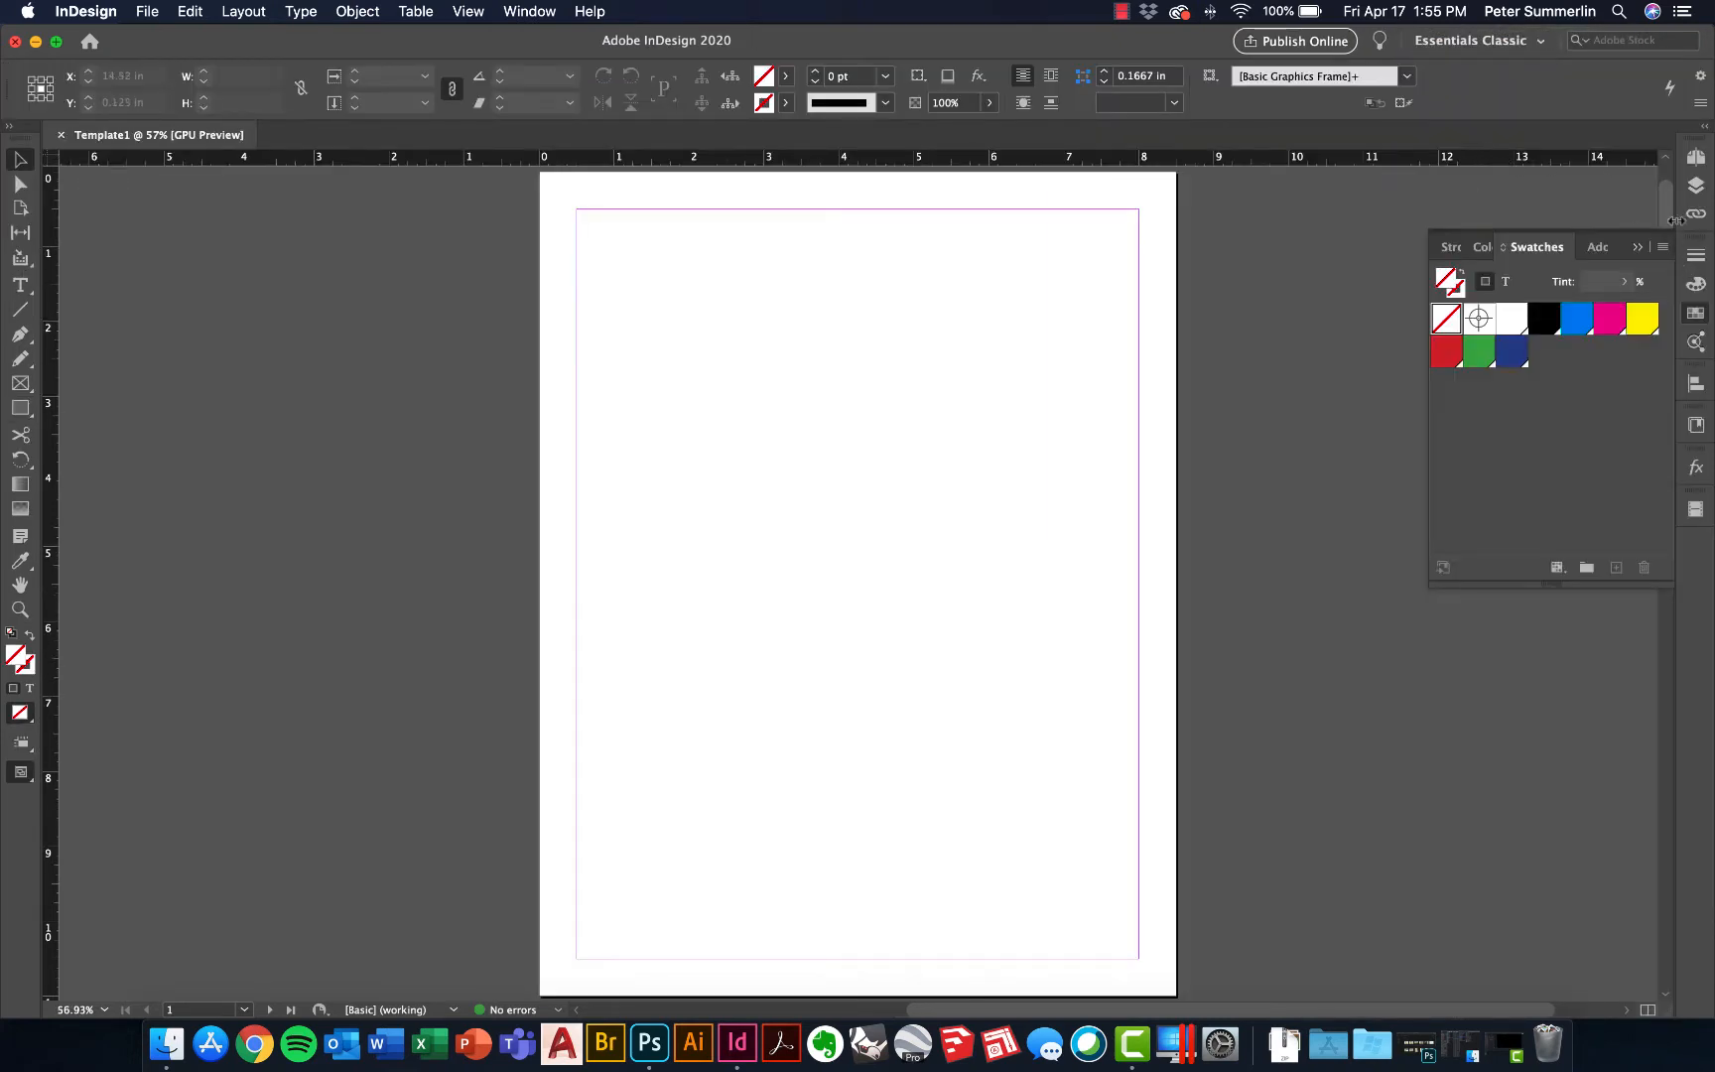
click(1696, 157)
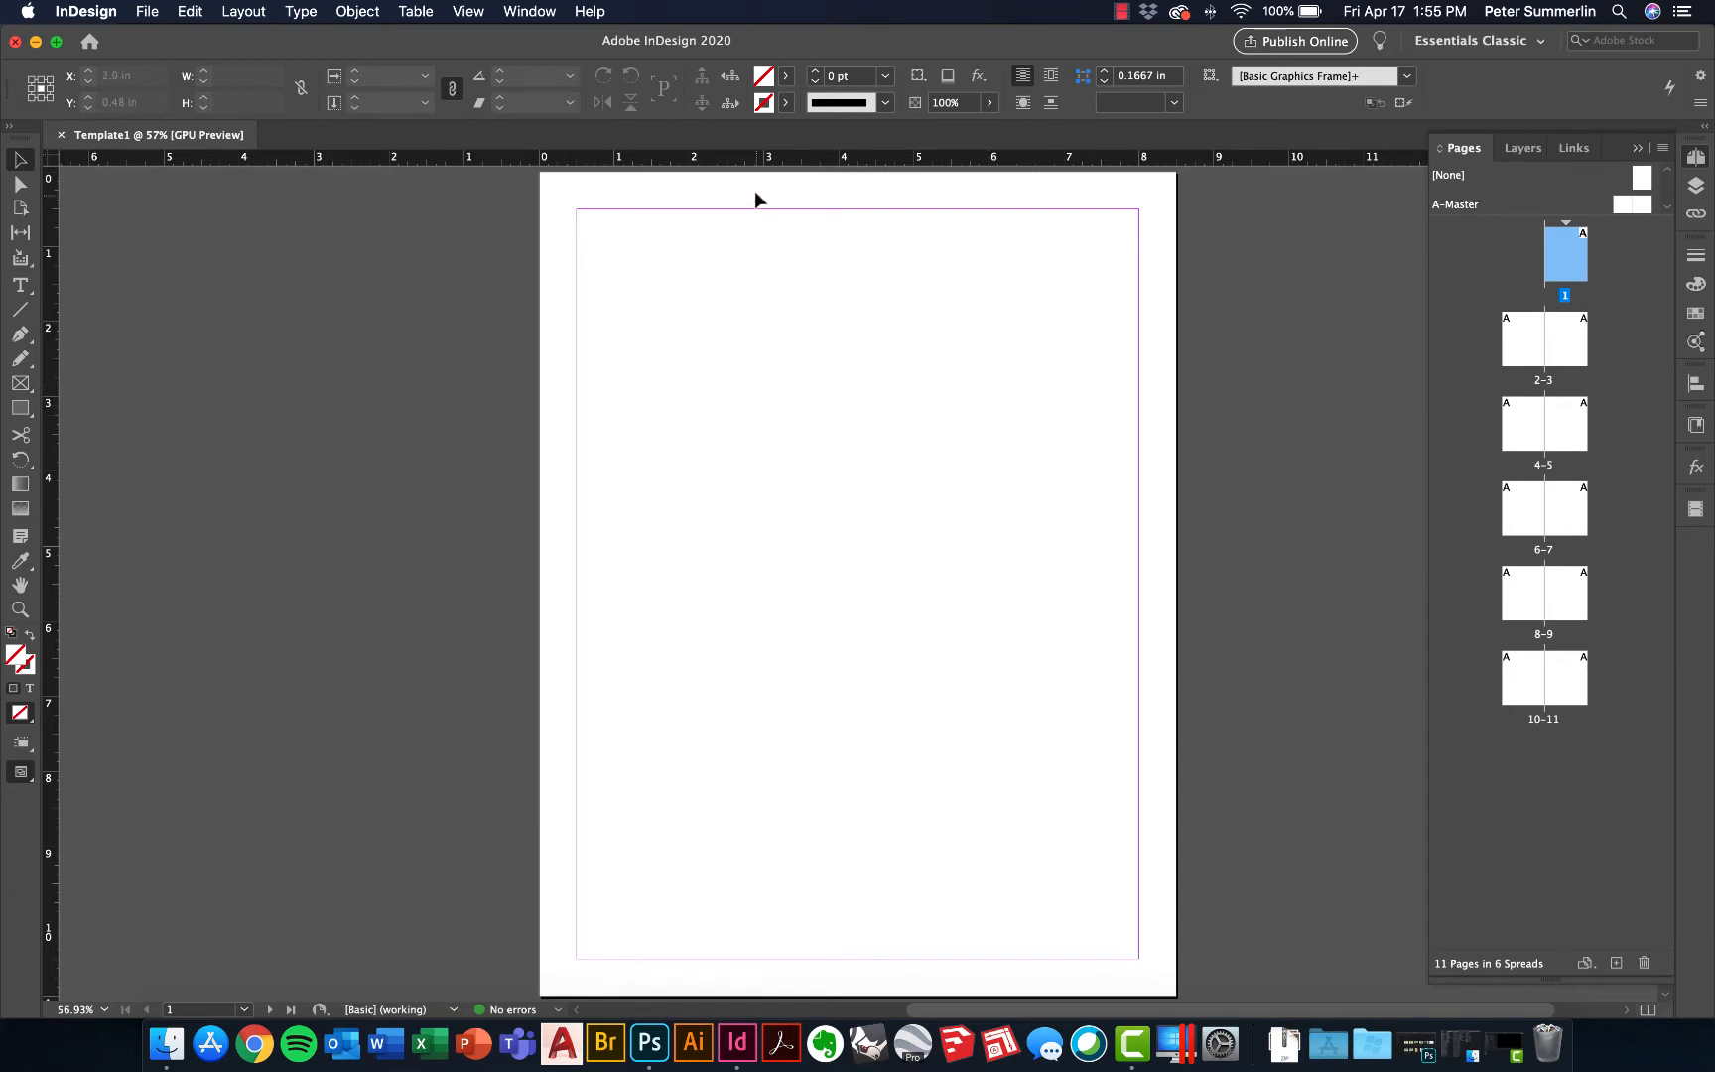
Place a horizontal guide at about 1.26 in and a vertical guide at about 1.88 in on page 1, and remove both
drag(726, 166, 729, 266)
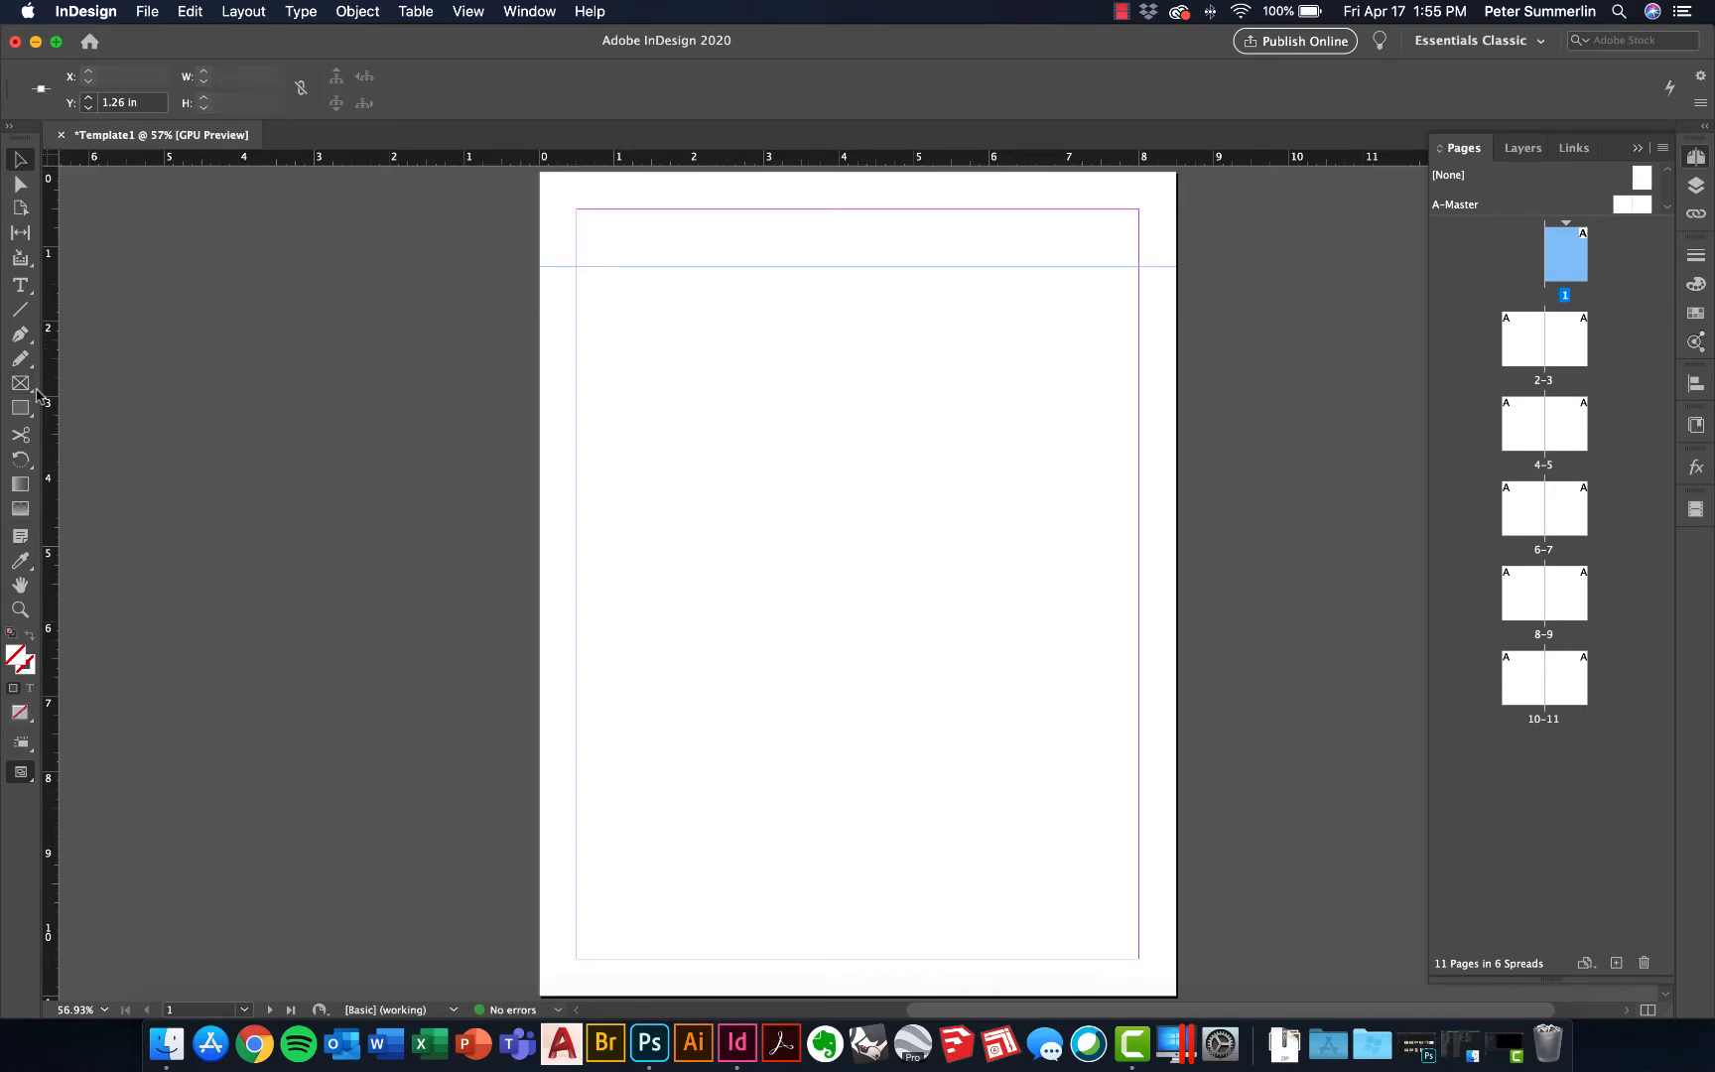
drag(46, 395, 680, 402)
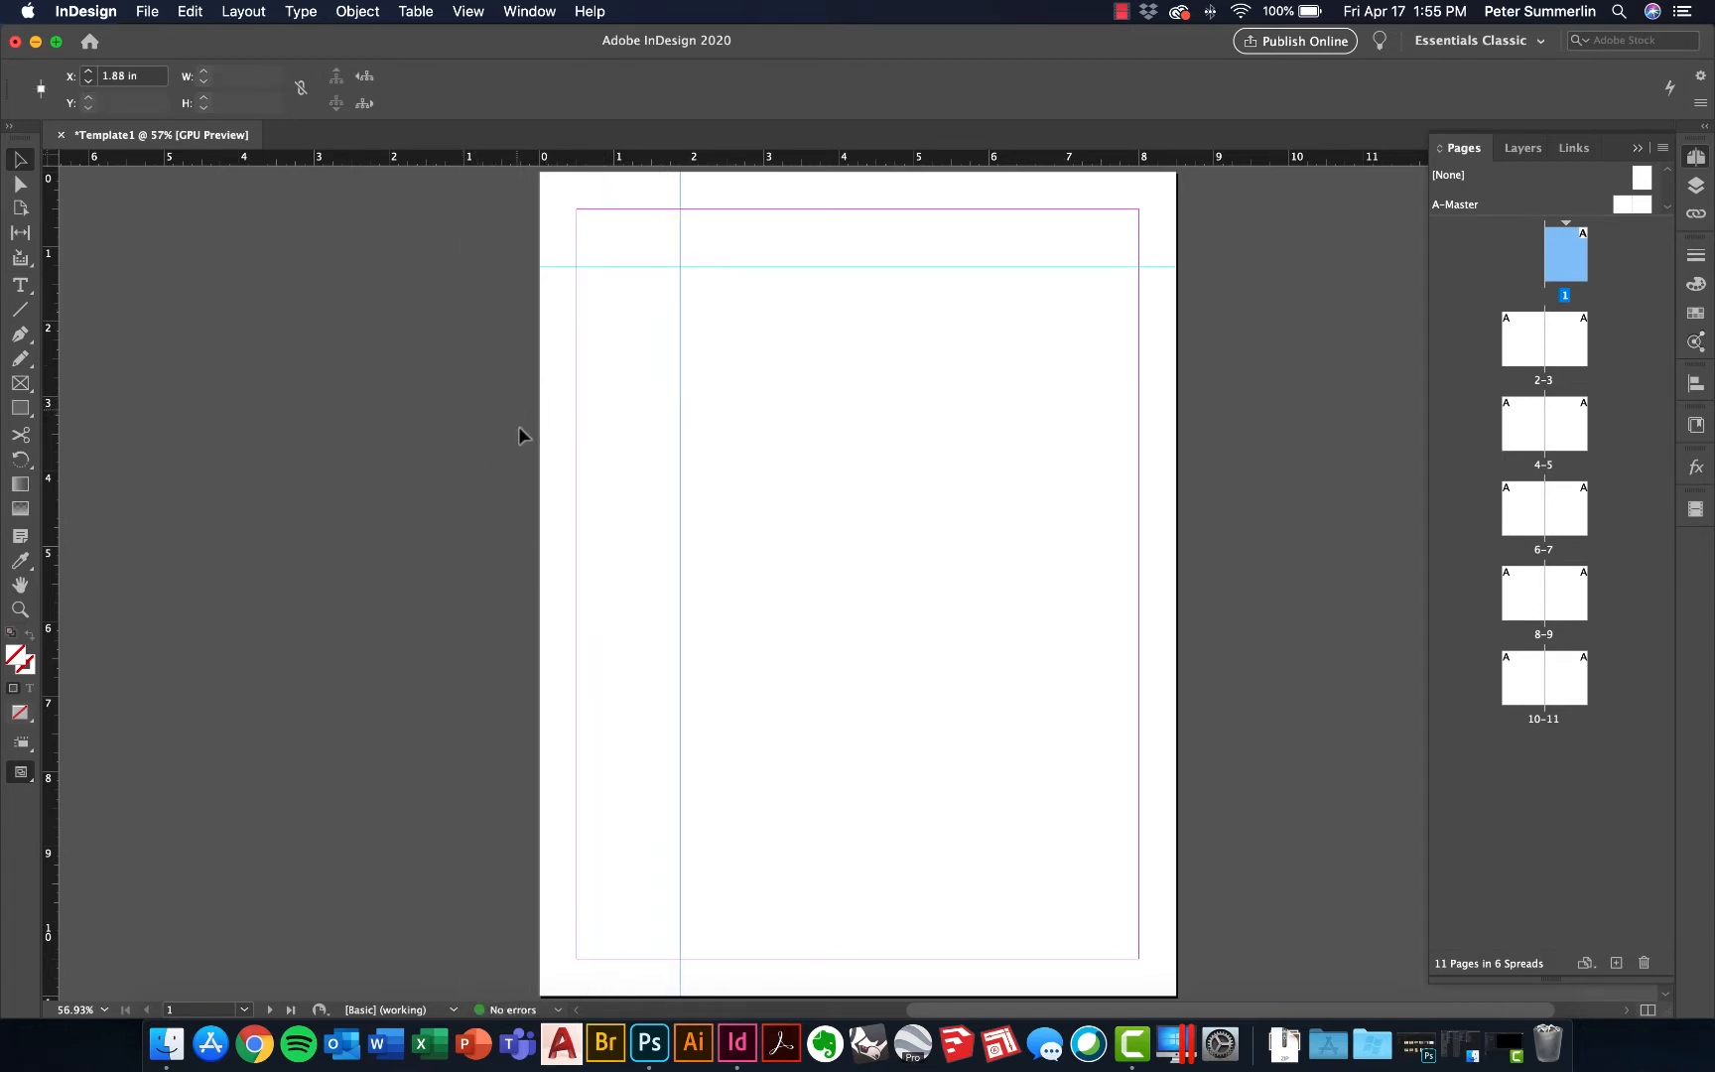
key(Delete)
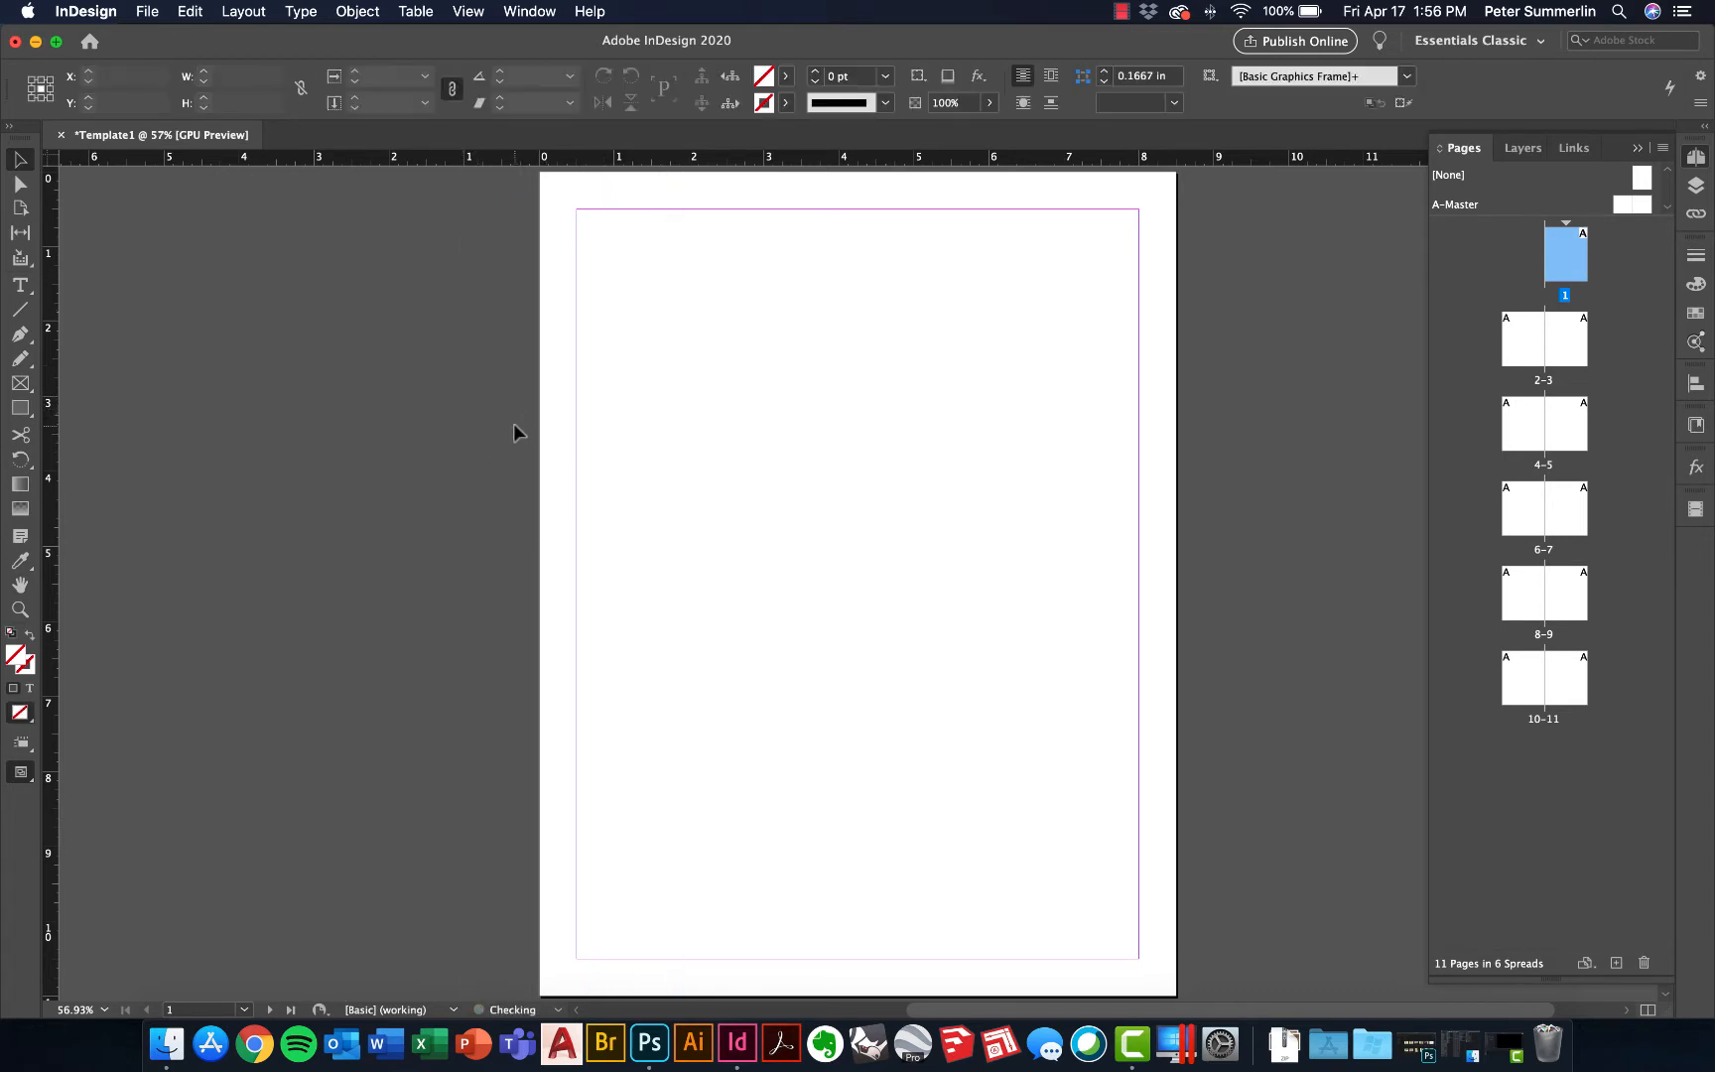
key(super+s)
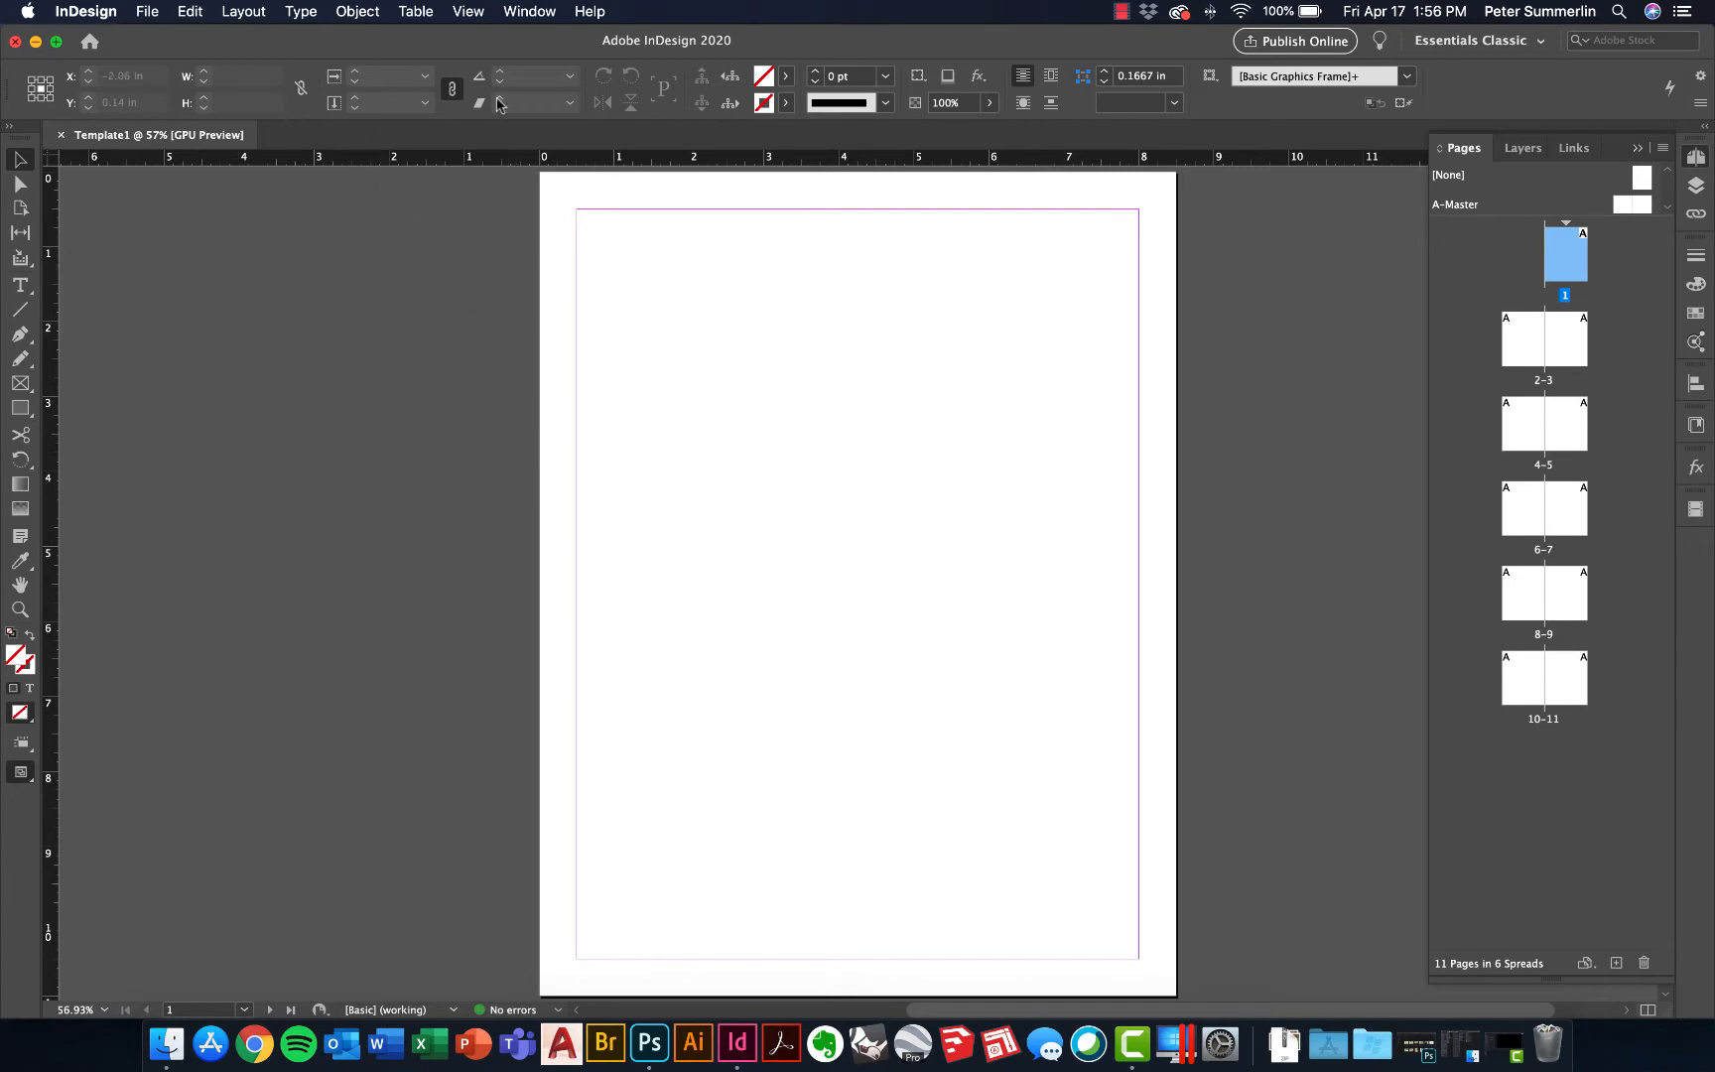
Show the document grid
click(482, 12)
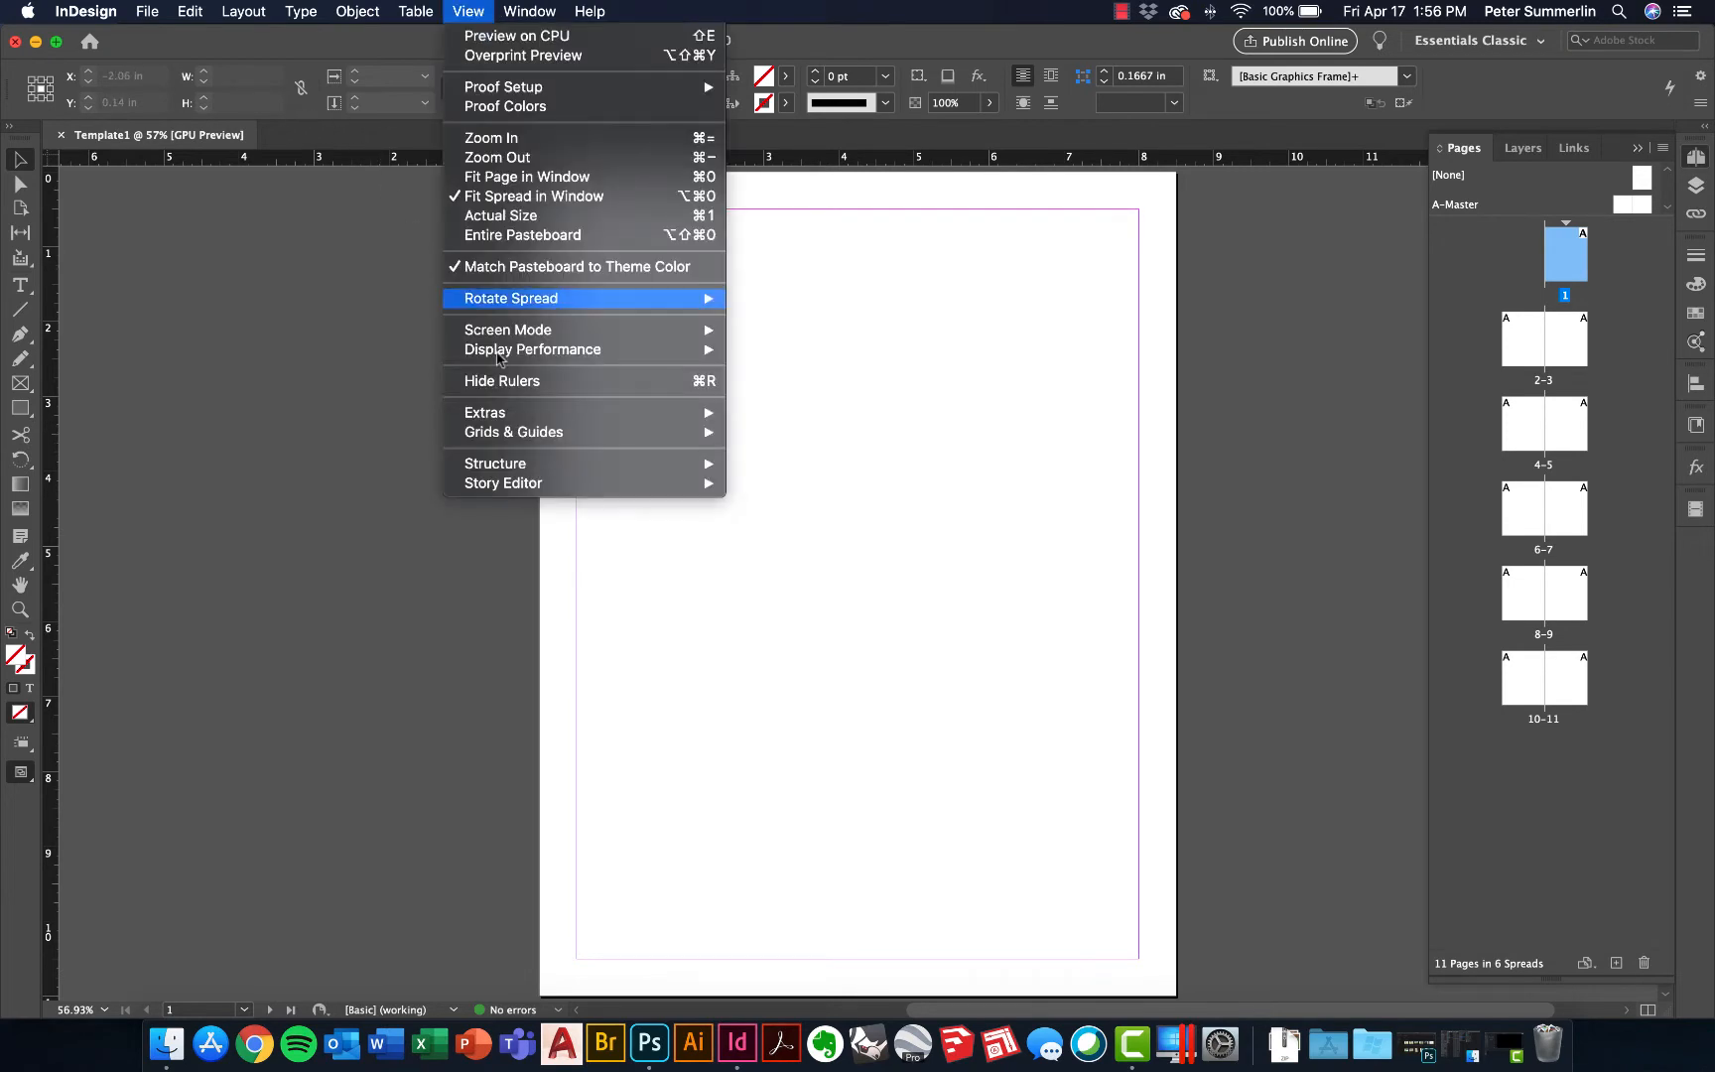
mouse_move(524, 443)
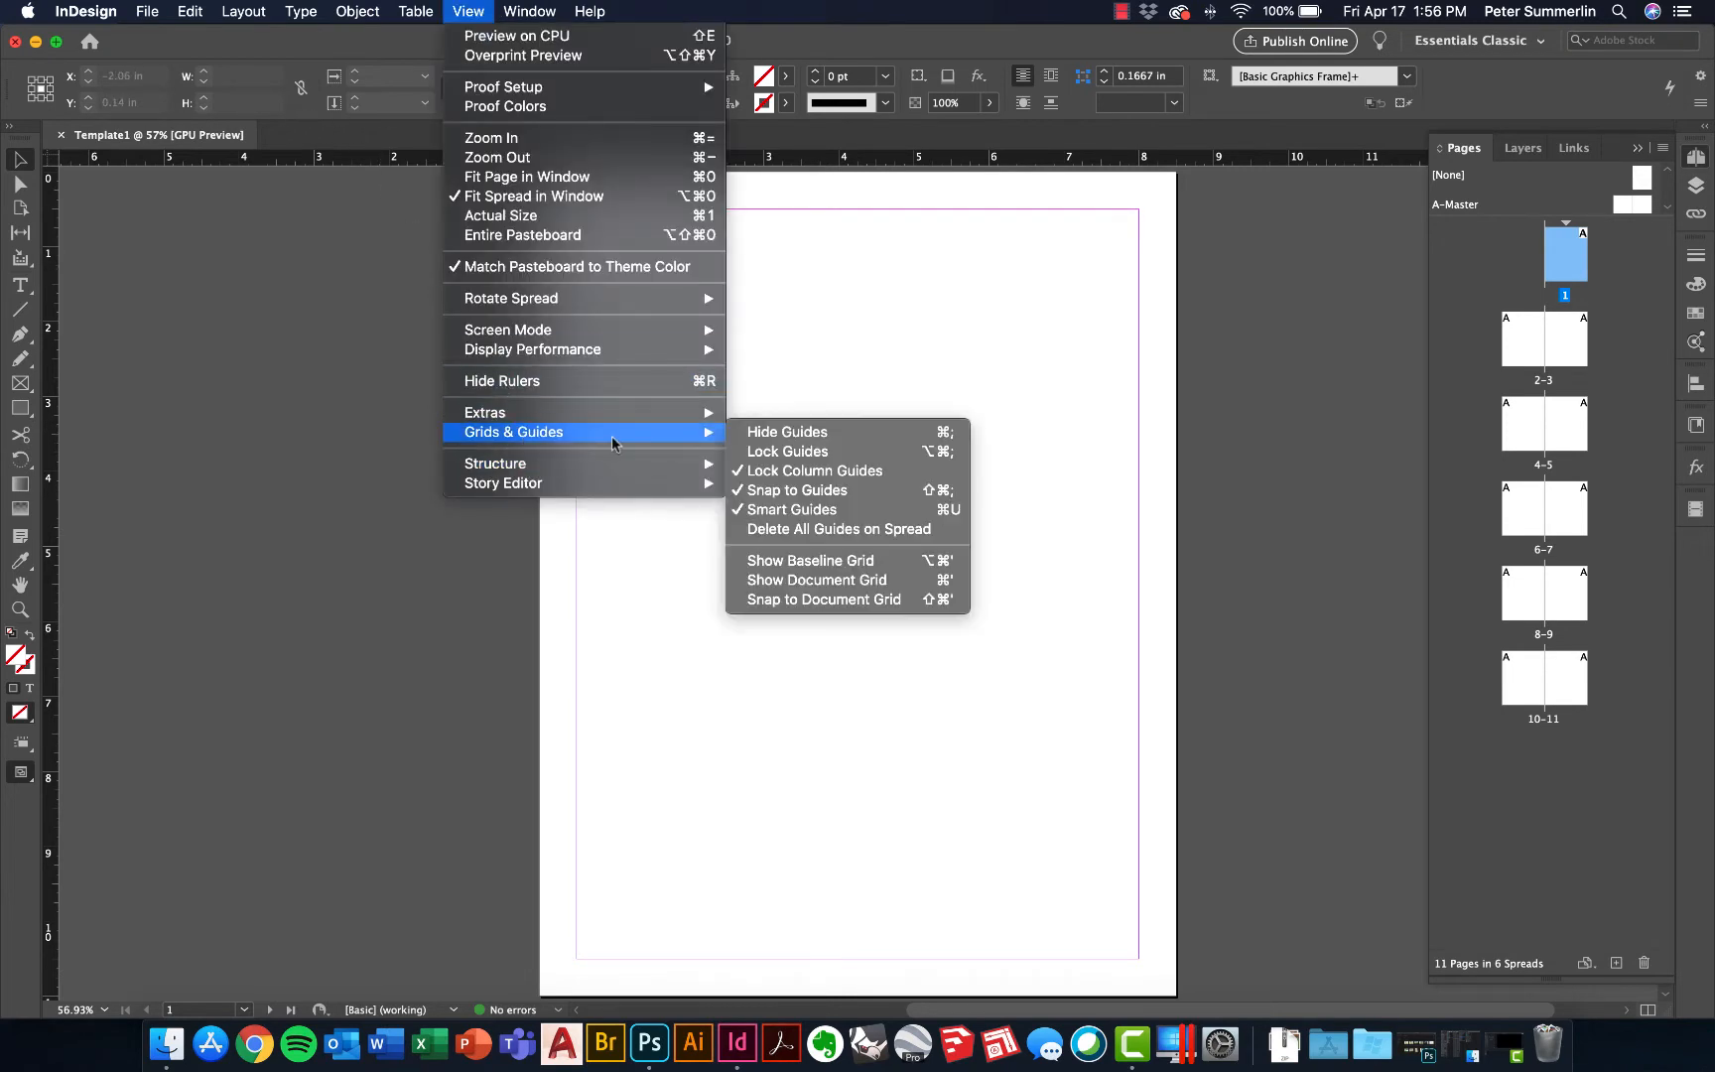
click(815, 587)
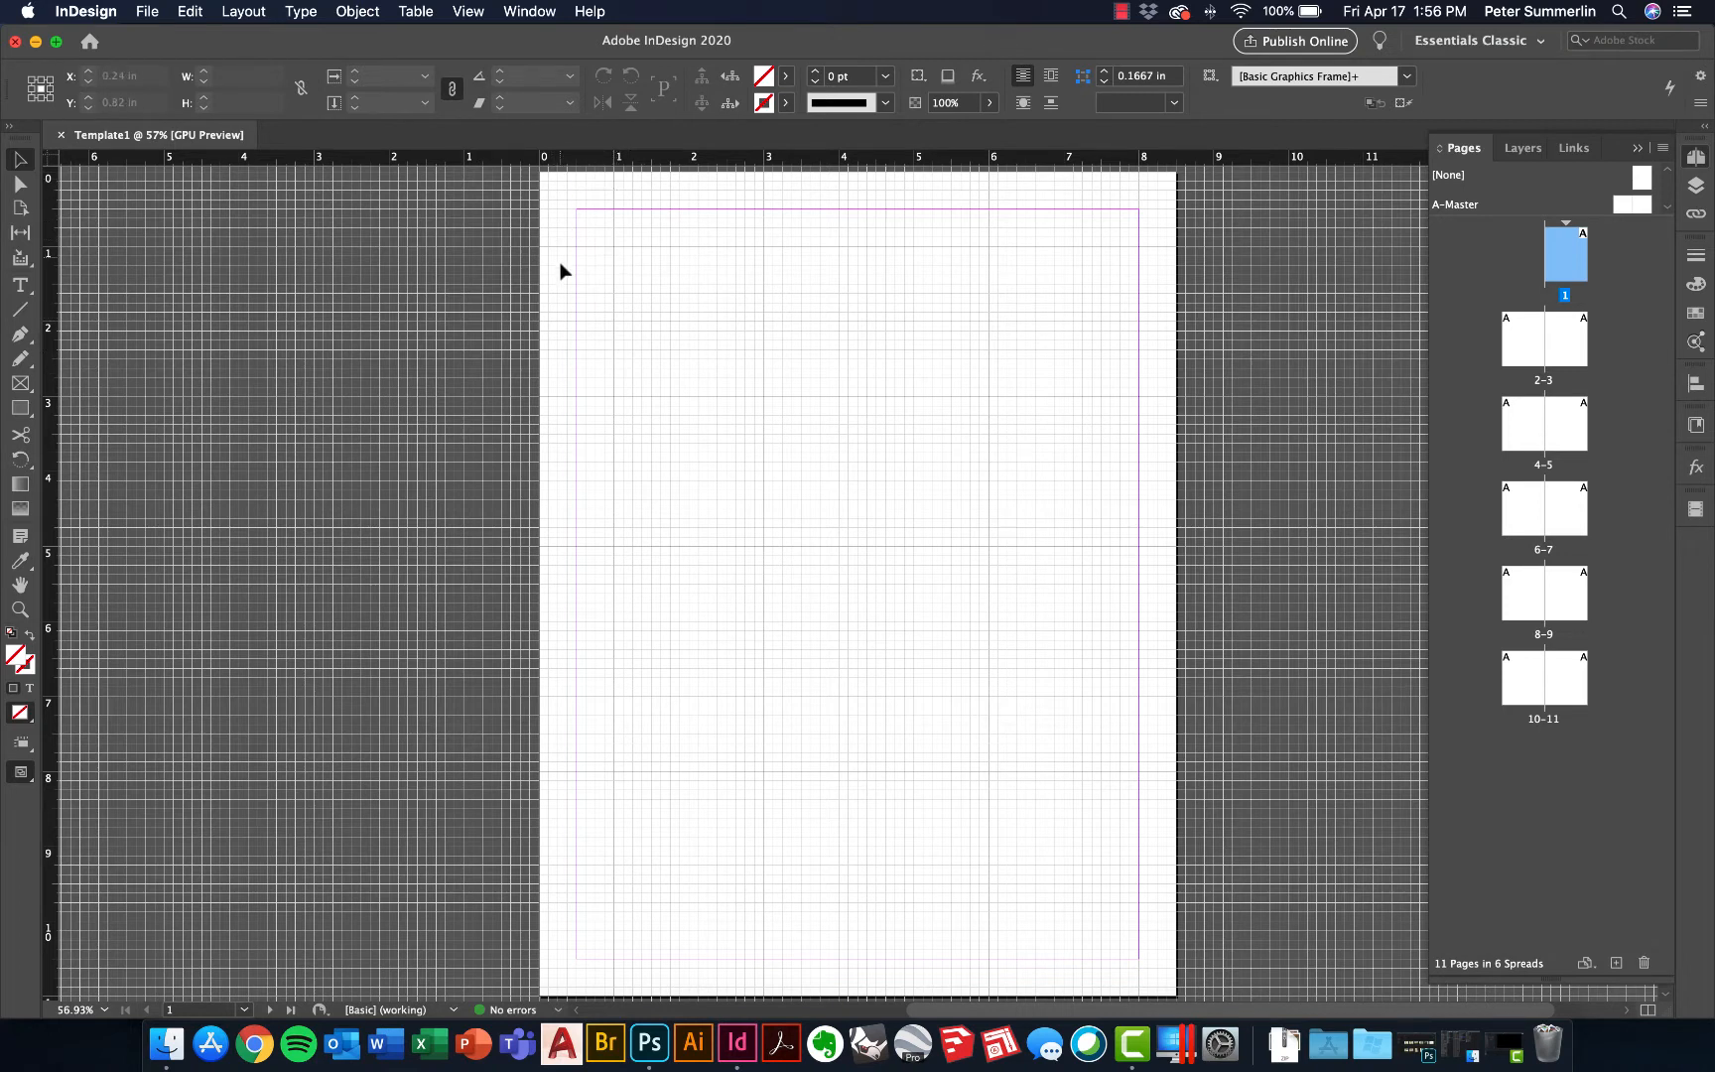
Review the document grid's gridline spacing and subdivisions in the Grids preferences, keeping the settings
click(98, 12)
mouse_move(98, 66)
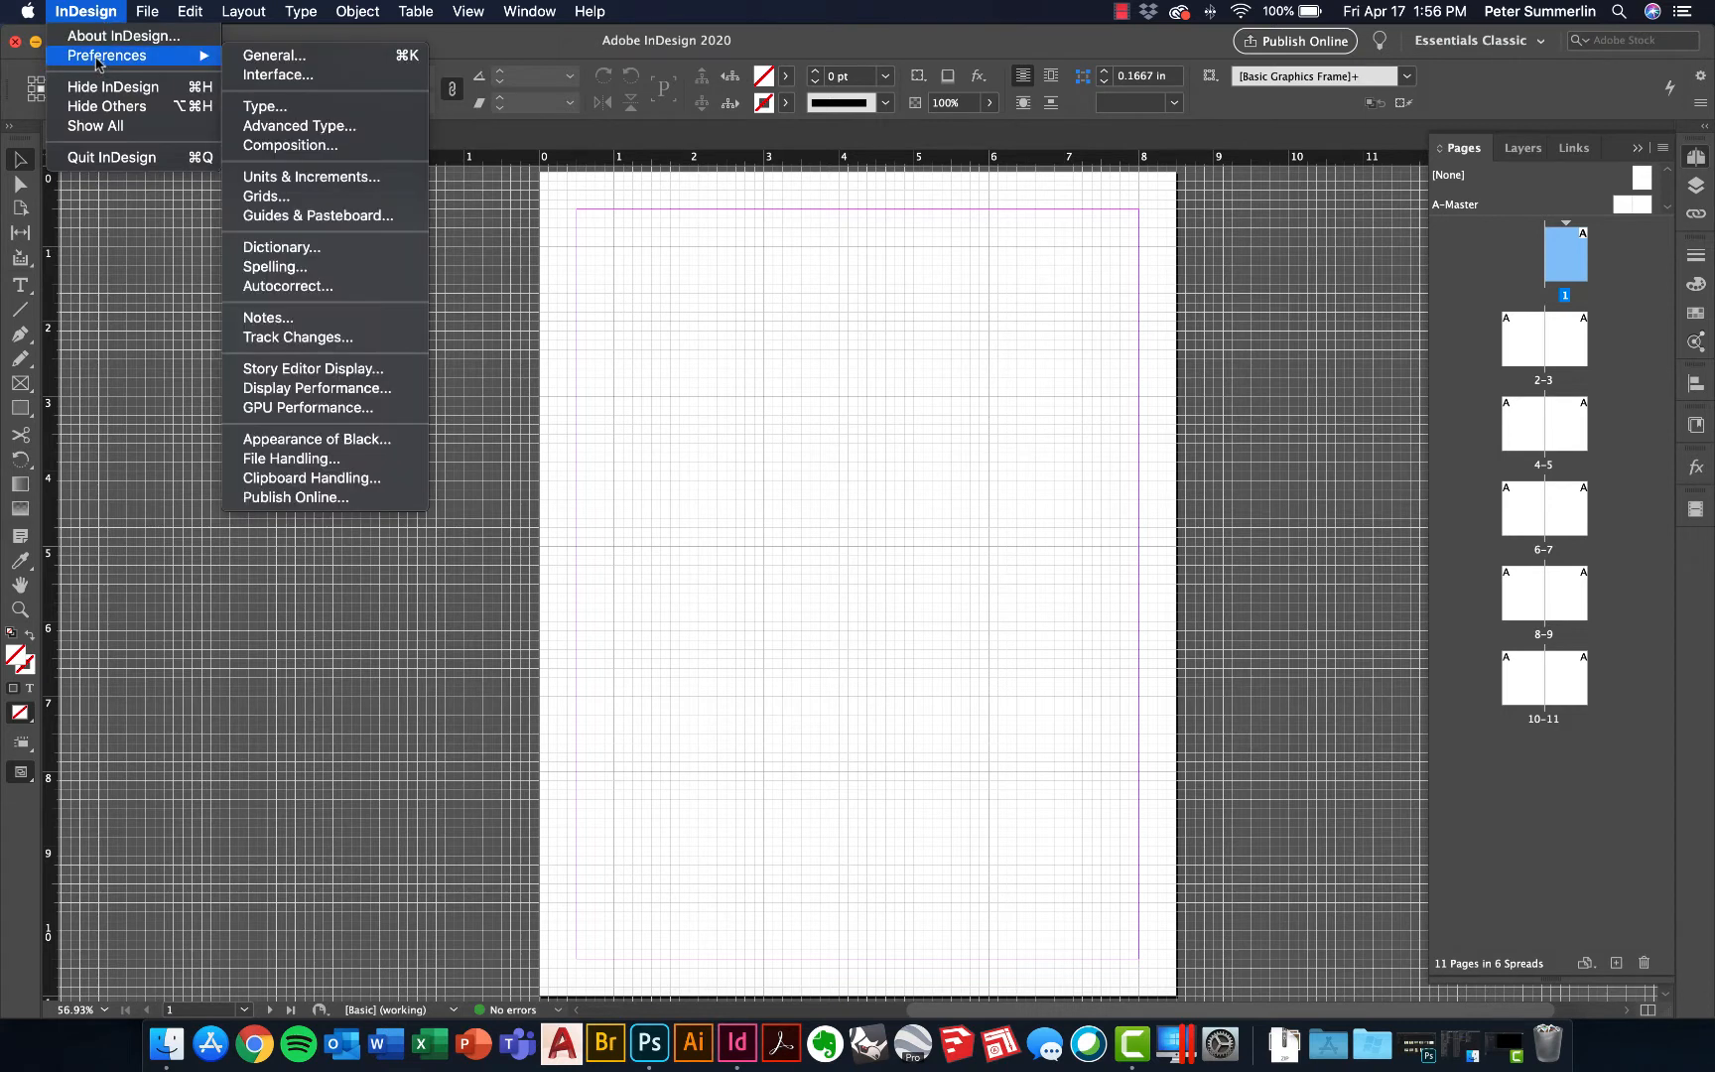
click(306, 195)
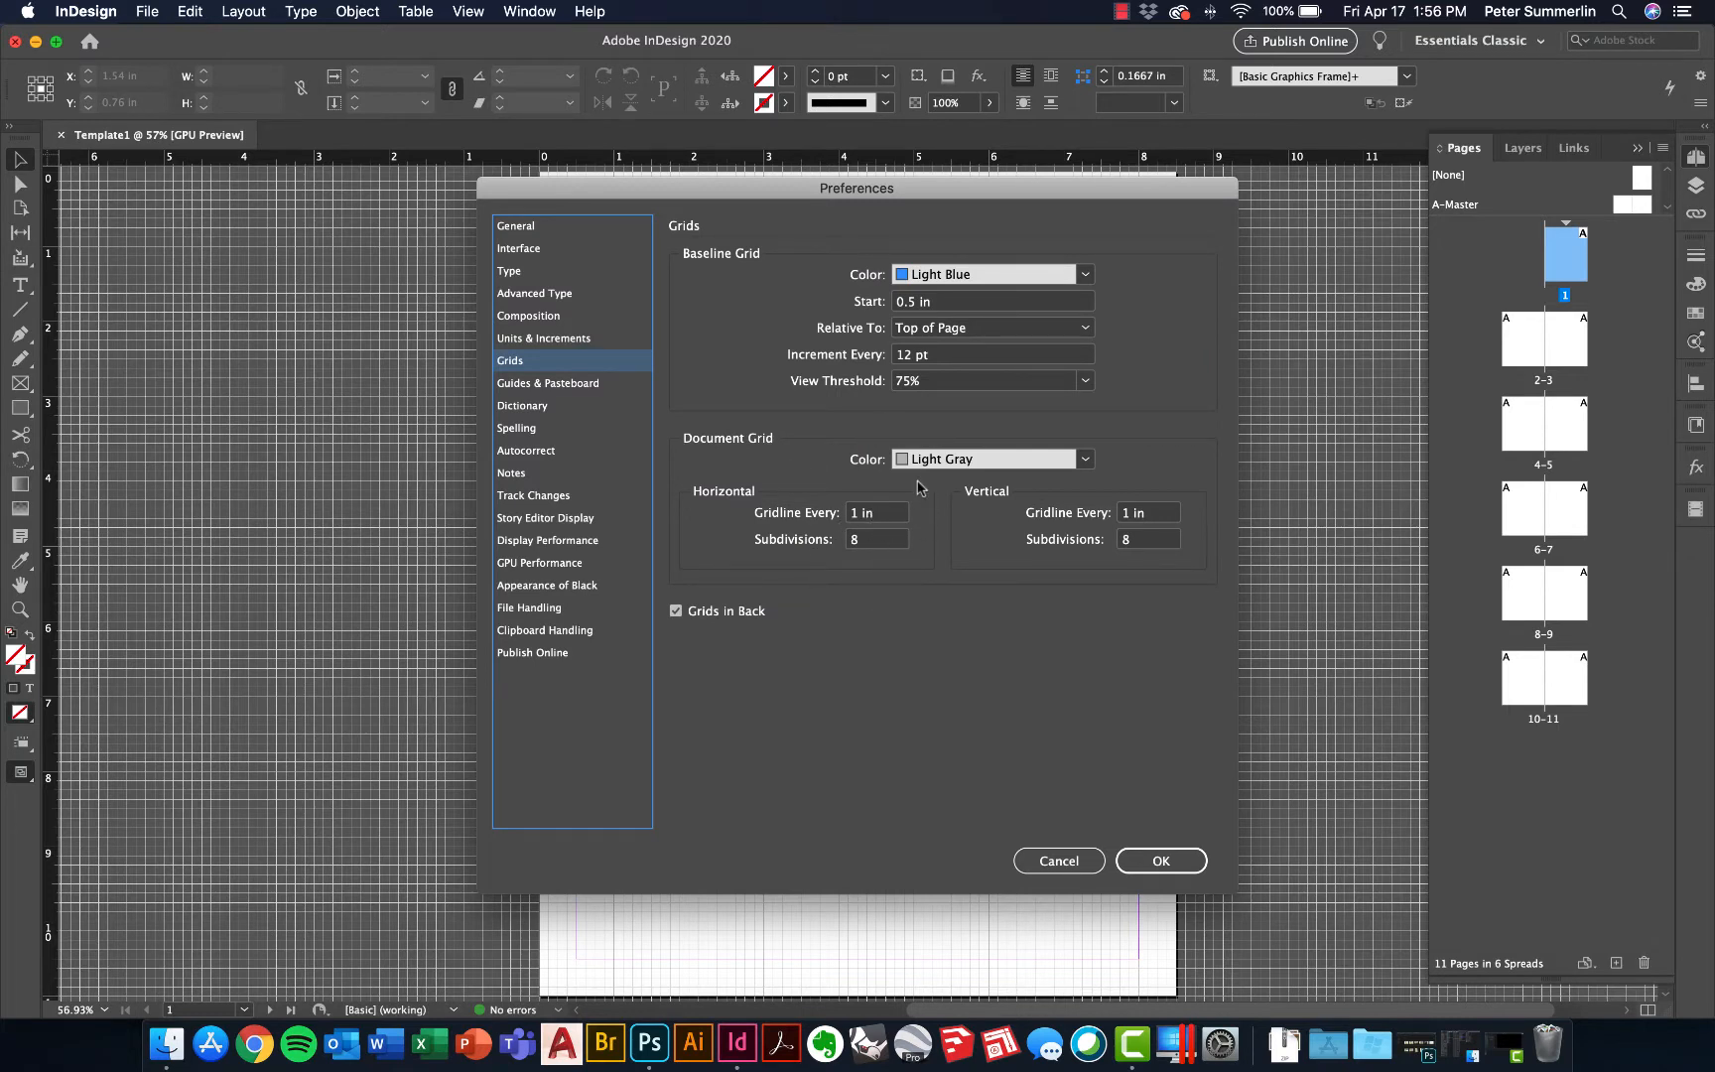
click(1162, 860)
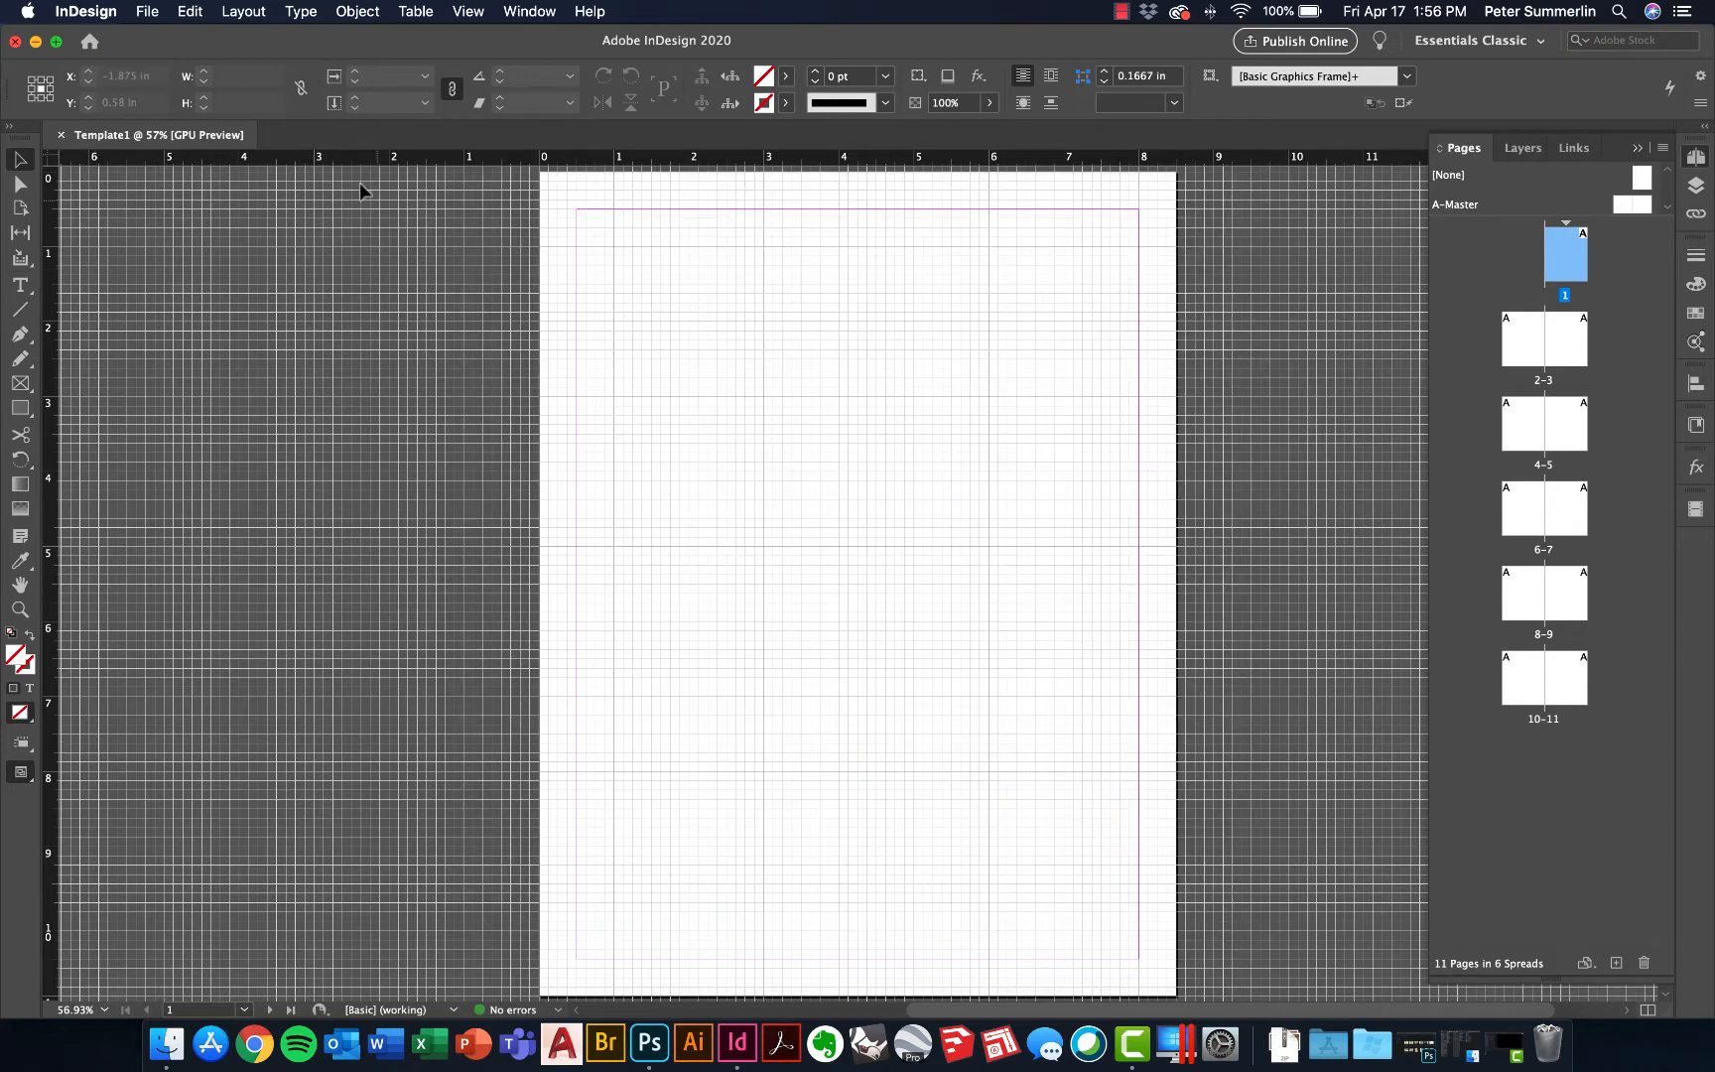
click(185, 16)
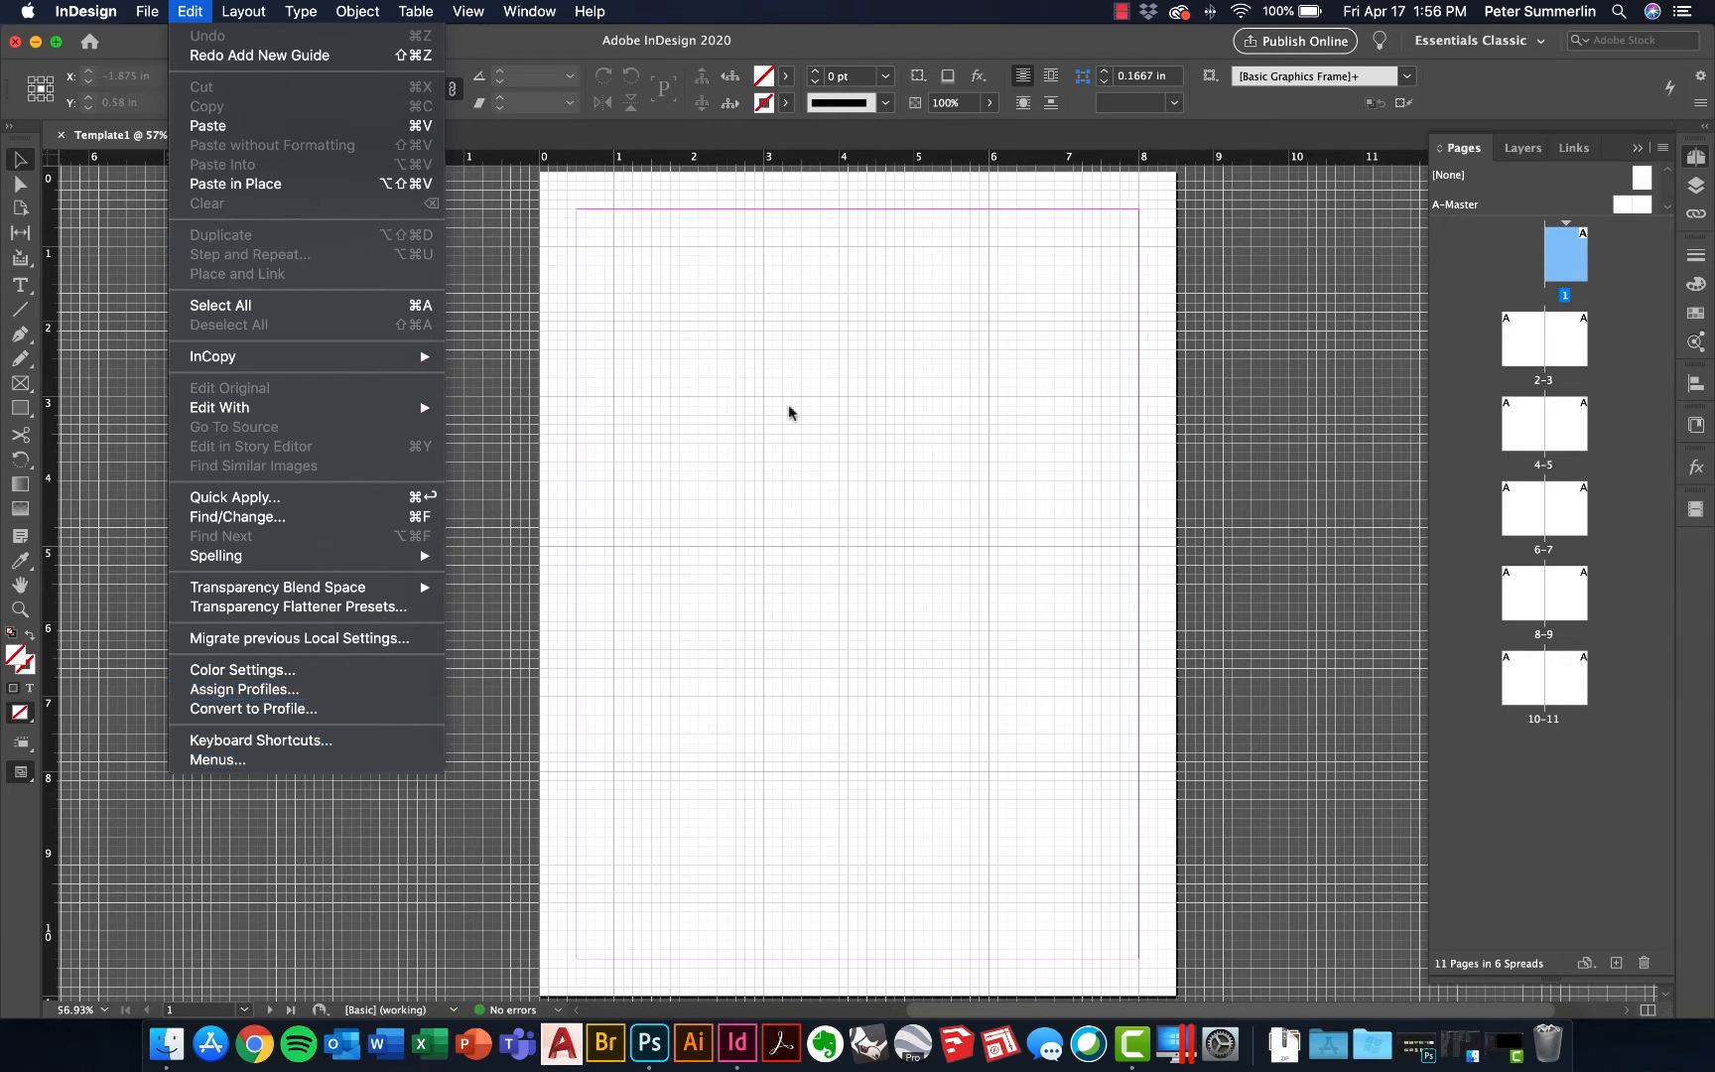
click(821, 54)
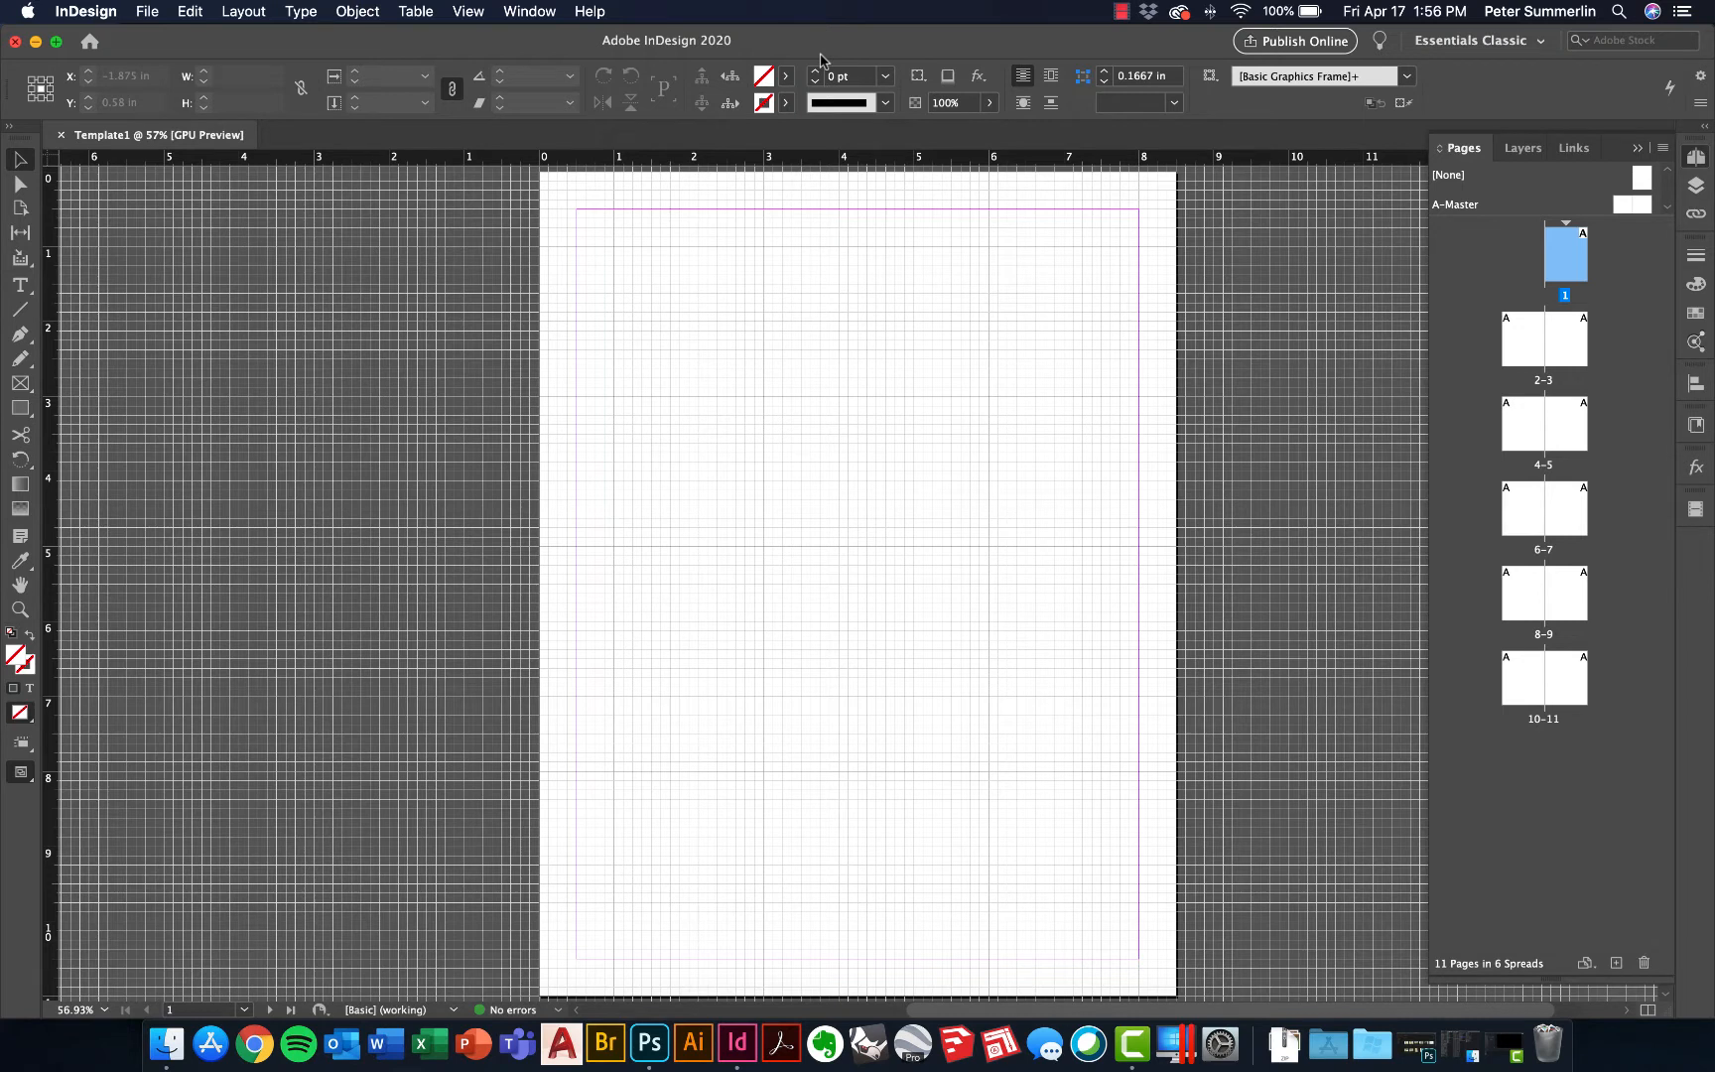
Toggle the document grid off and back on, and check the available grid and guide options
key(super+apostrophe)
key(super+apostrophe)
key(super+apostrophe)
key(super+apostrophe)
click(468, 12)
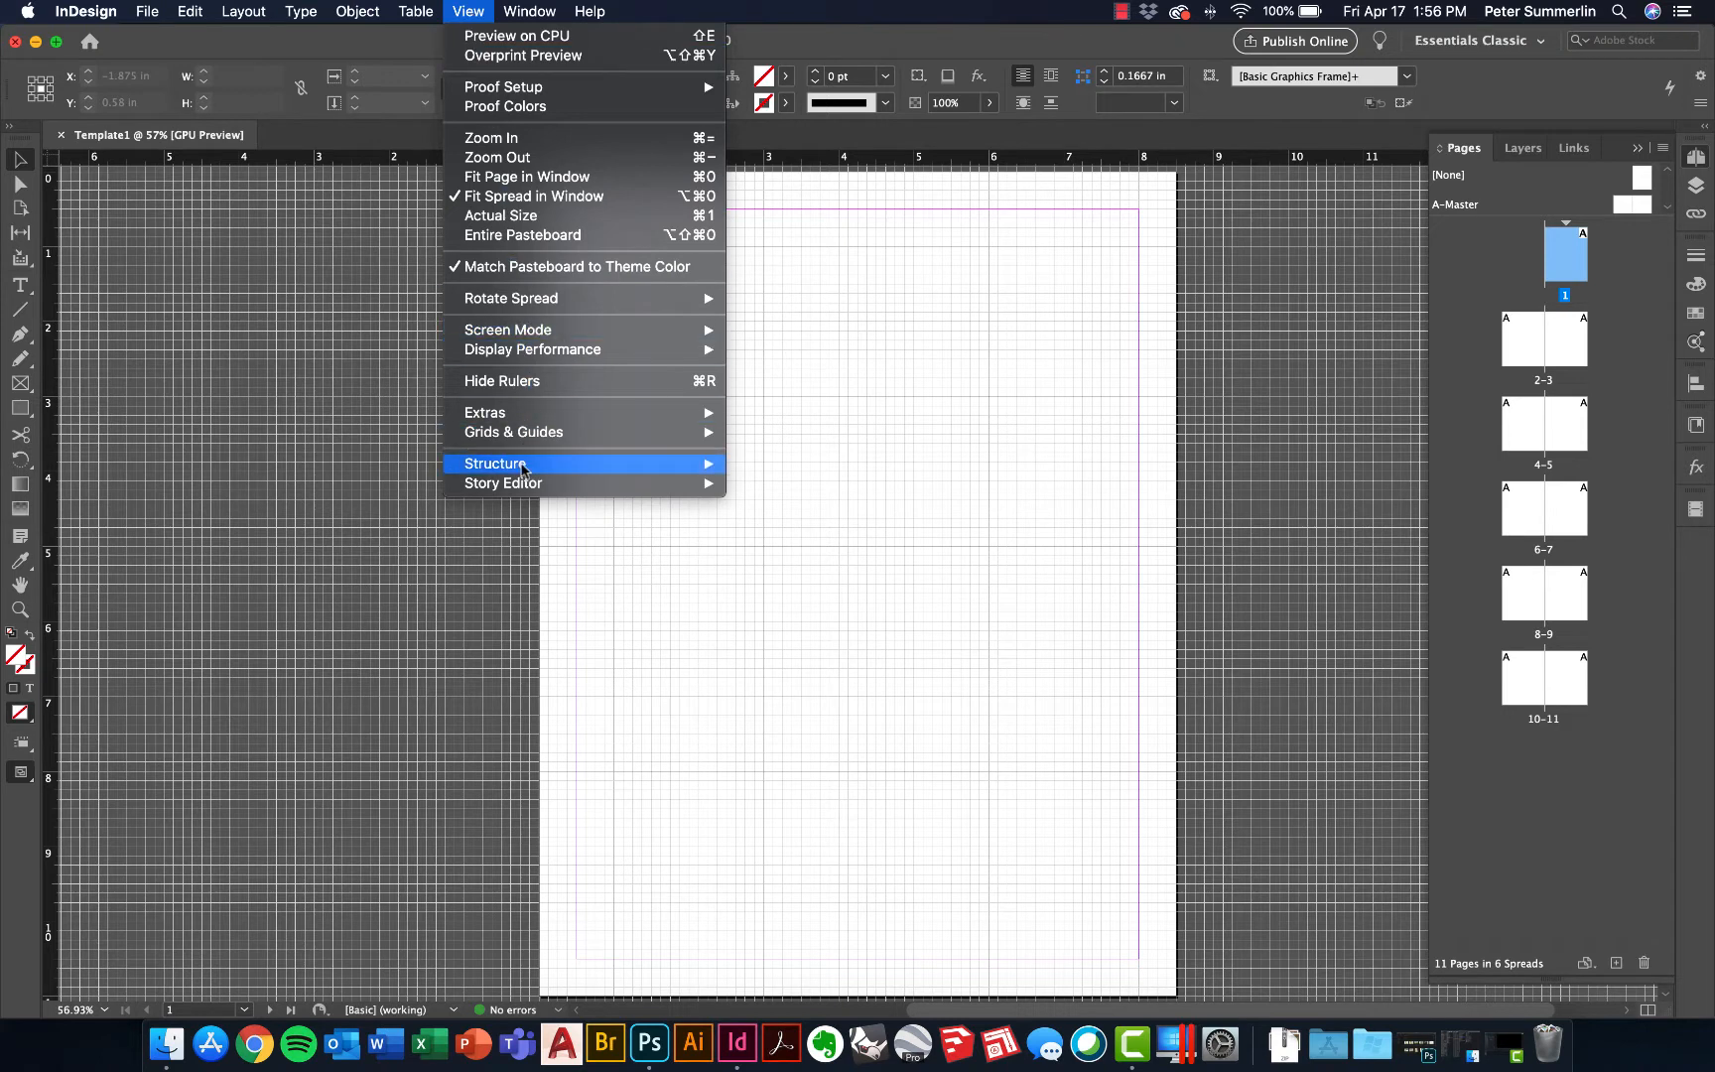
mouse_move(518, 434)
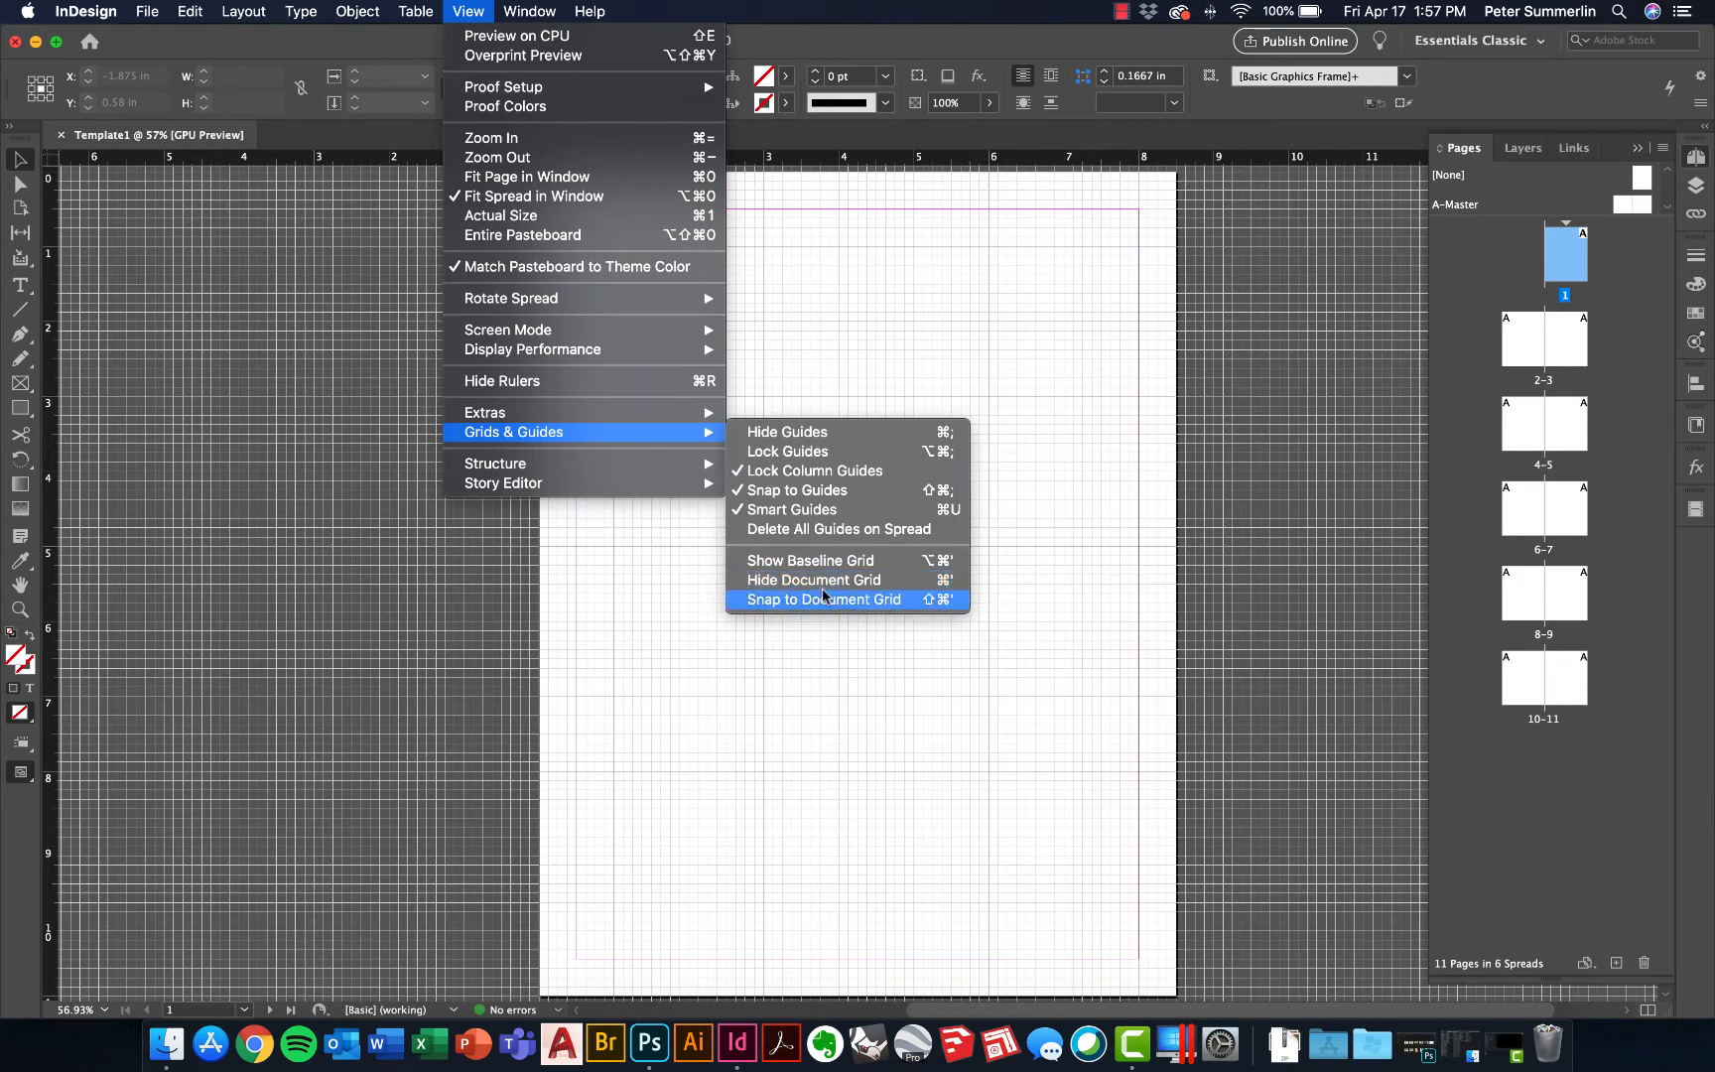
click(1193, 181)
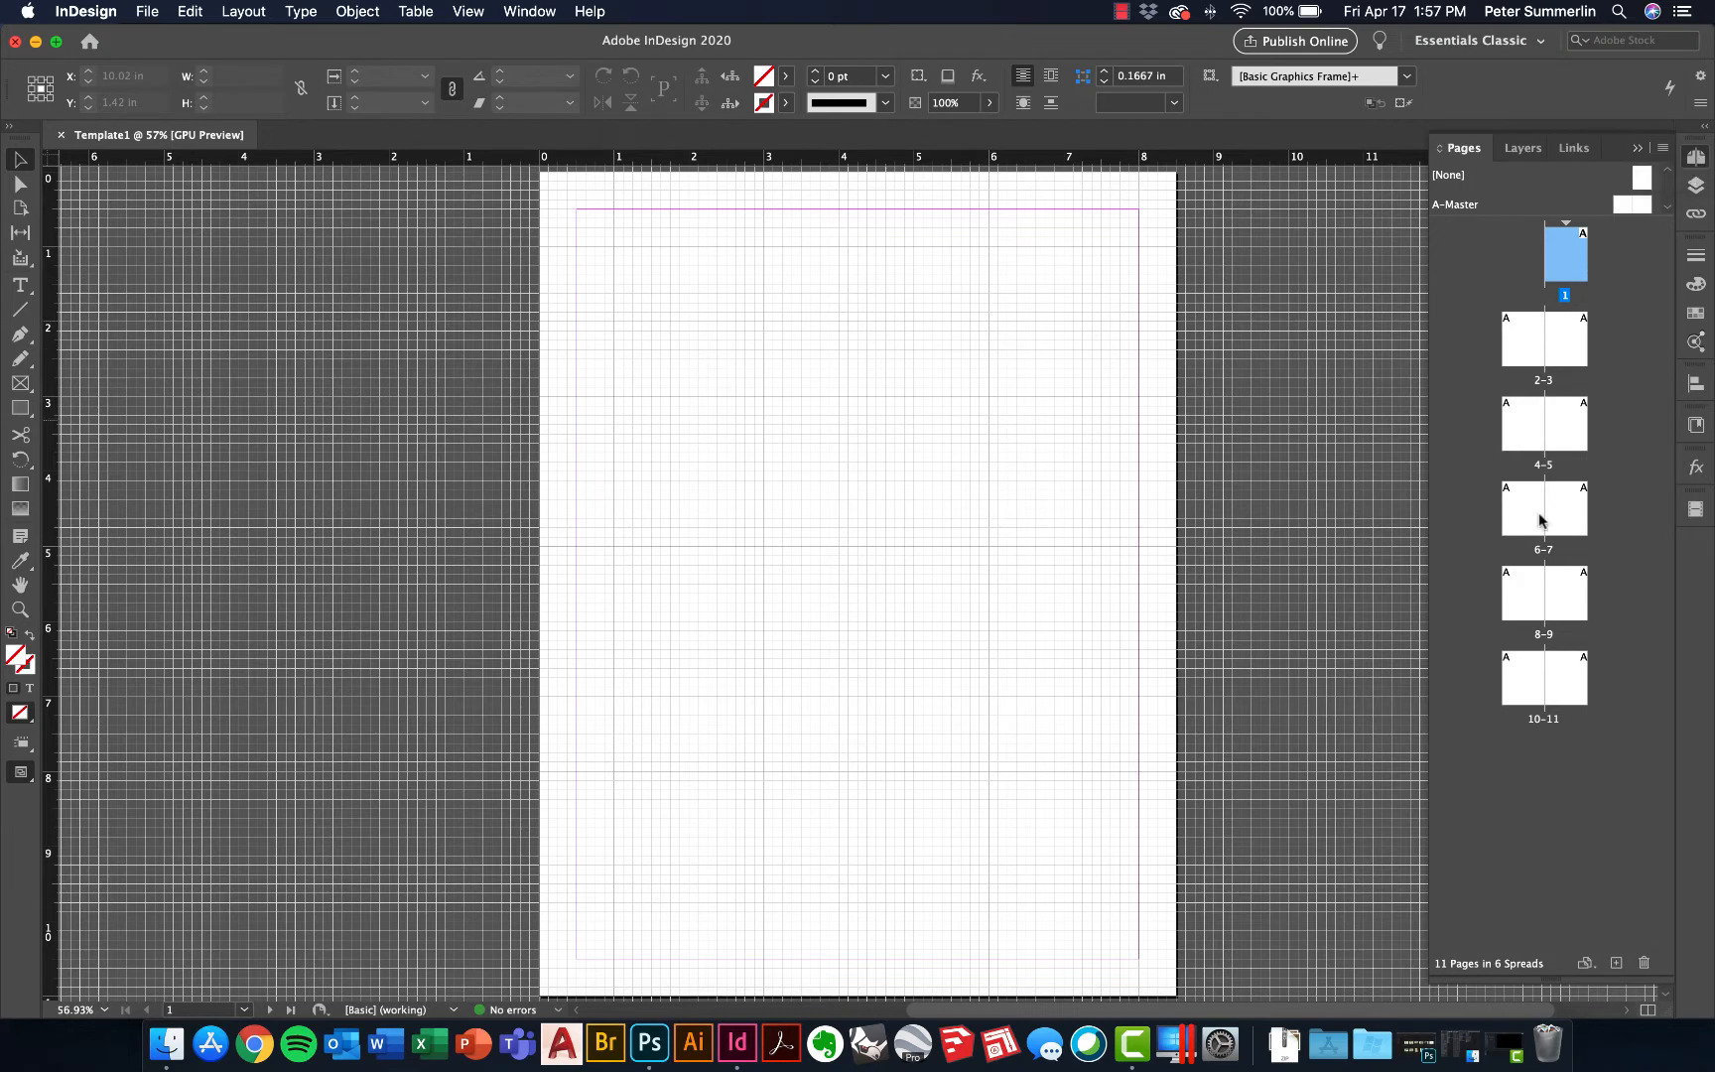
Add a page at the end of the document and delete it again
click(1617, 964)
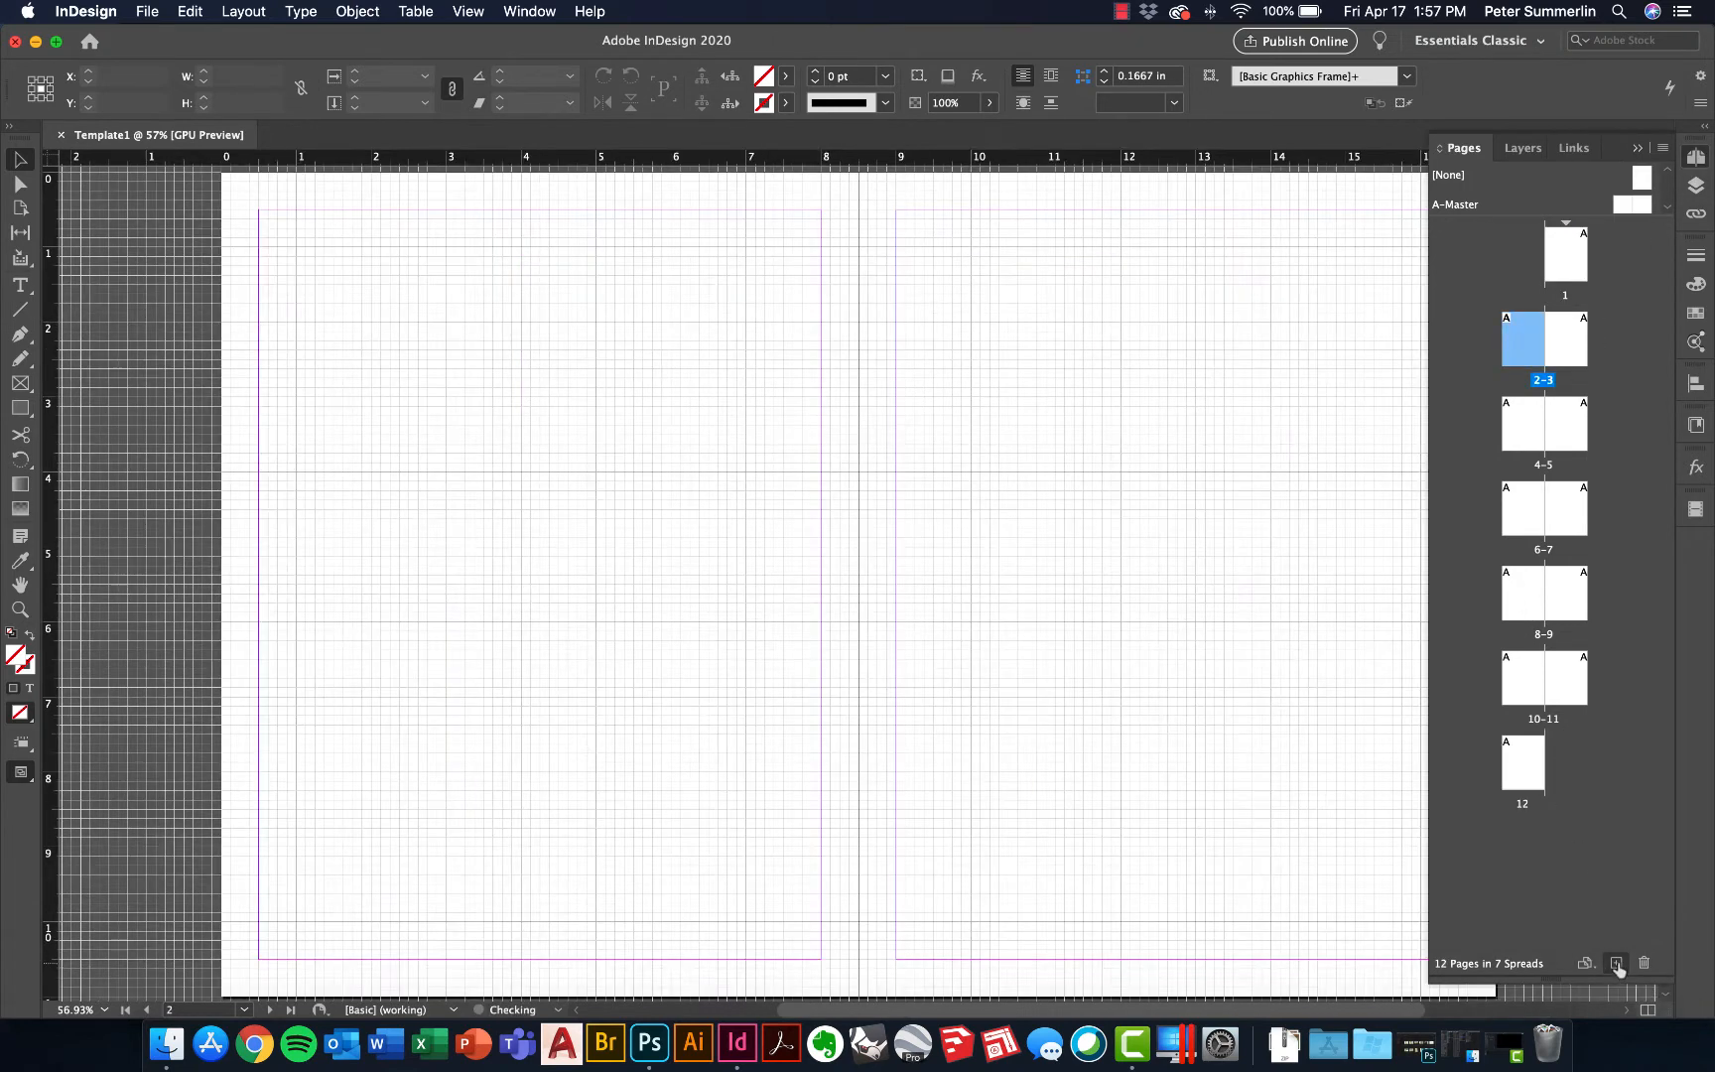
click(1523, 769)
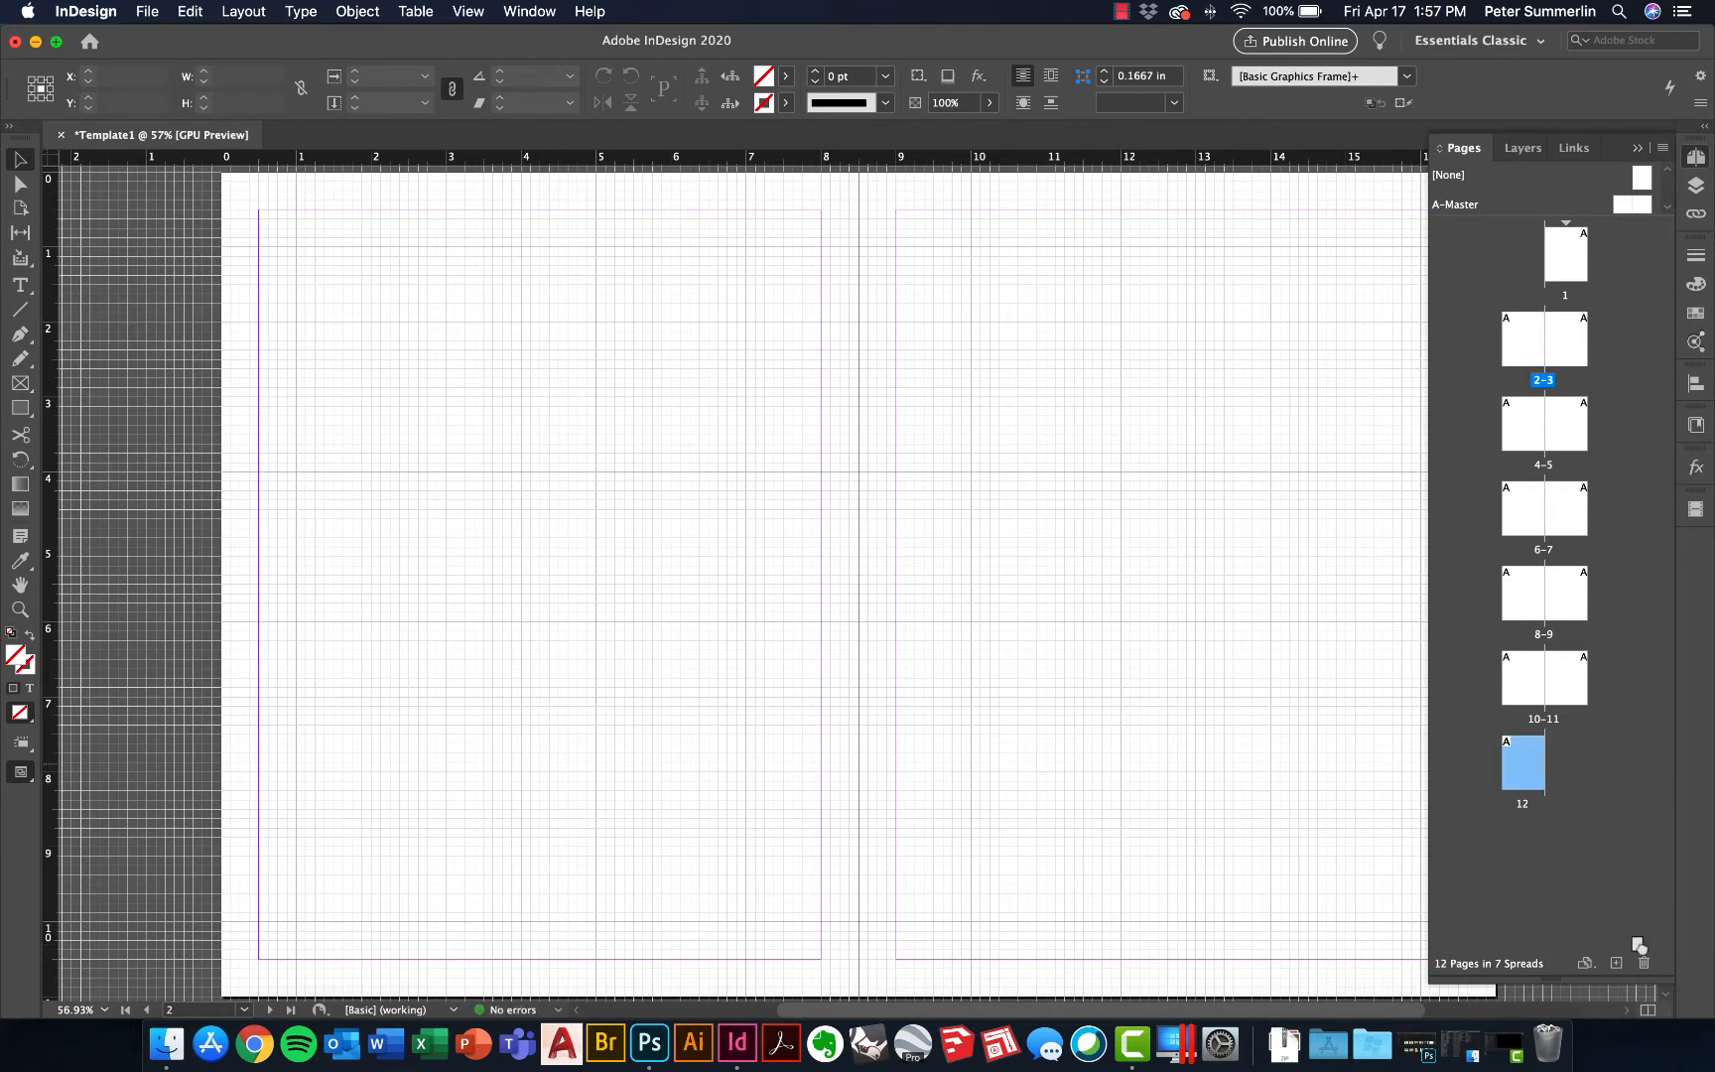
click(1644, 963)
Delete page 11 from the document
click(1573, 665)
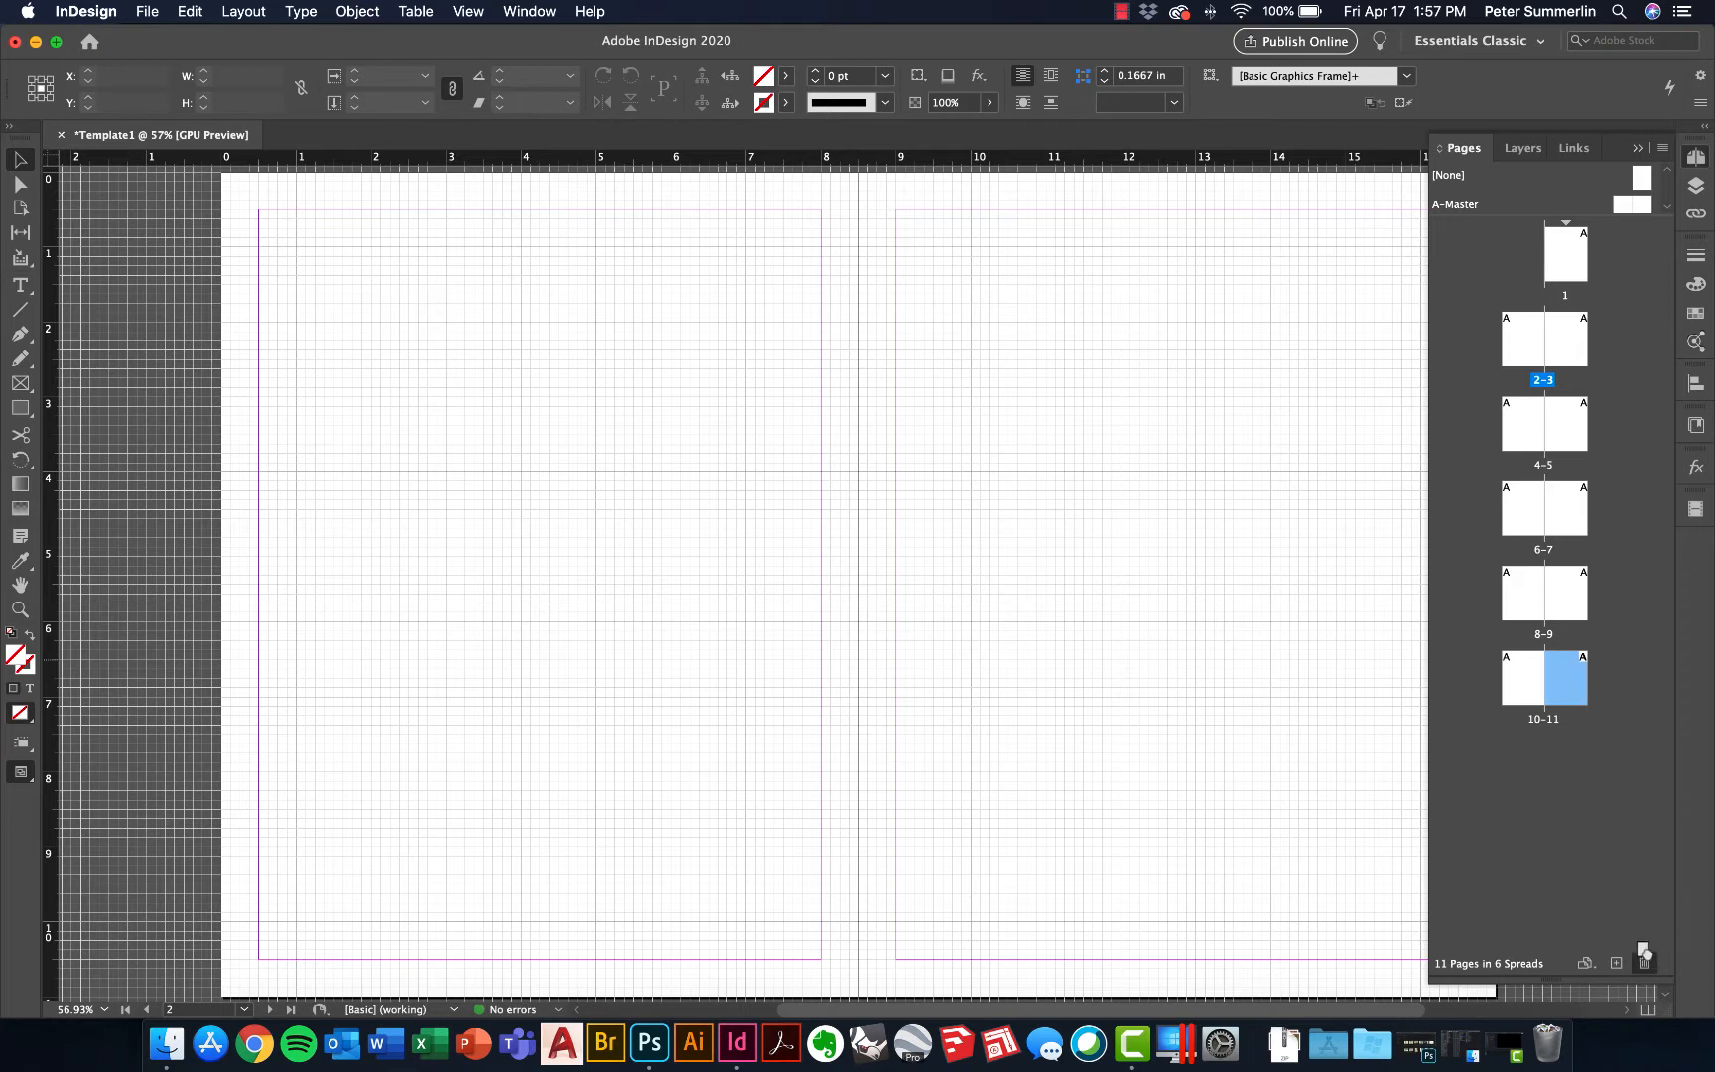
click(1643, 963)
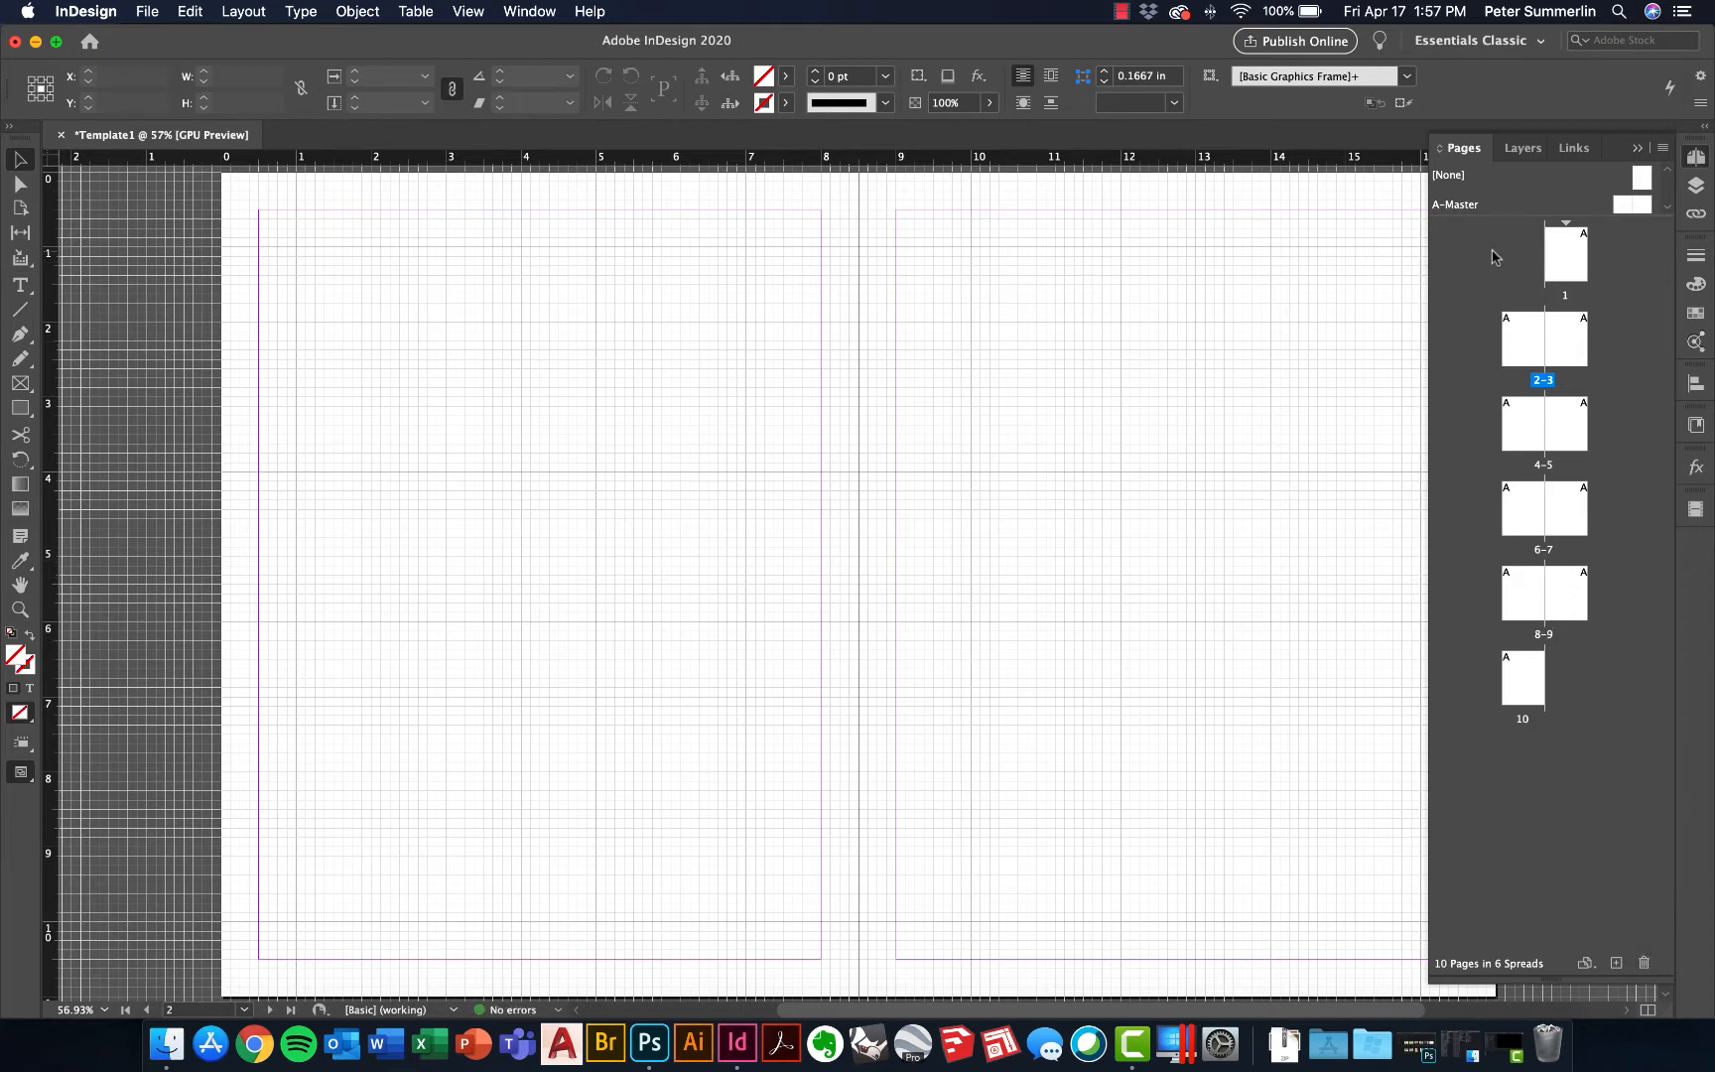
Practise selecting single pages and then whole two-page spreads among the document's page thumbnails
click(1523, 509)
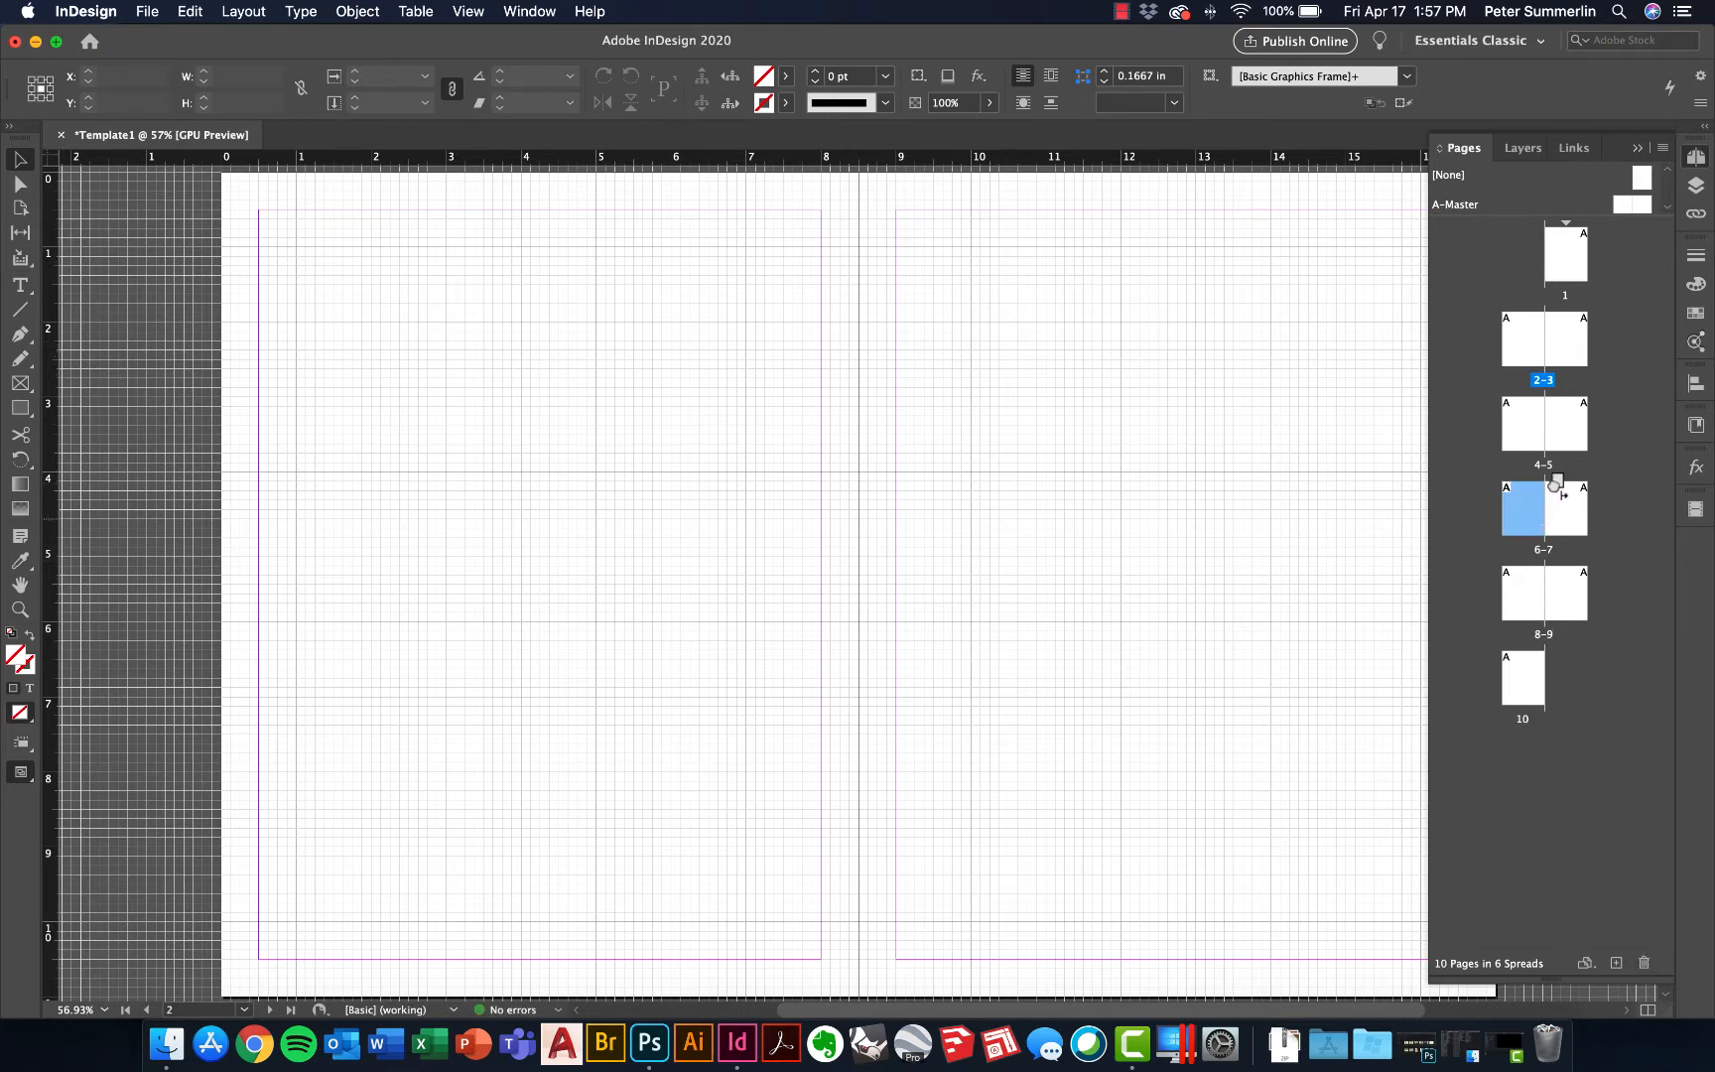
click(1560, 444)
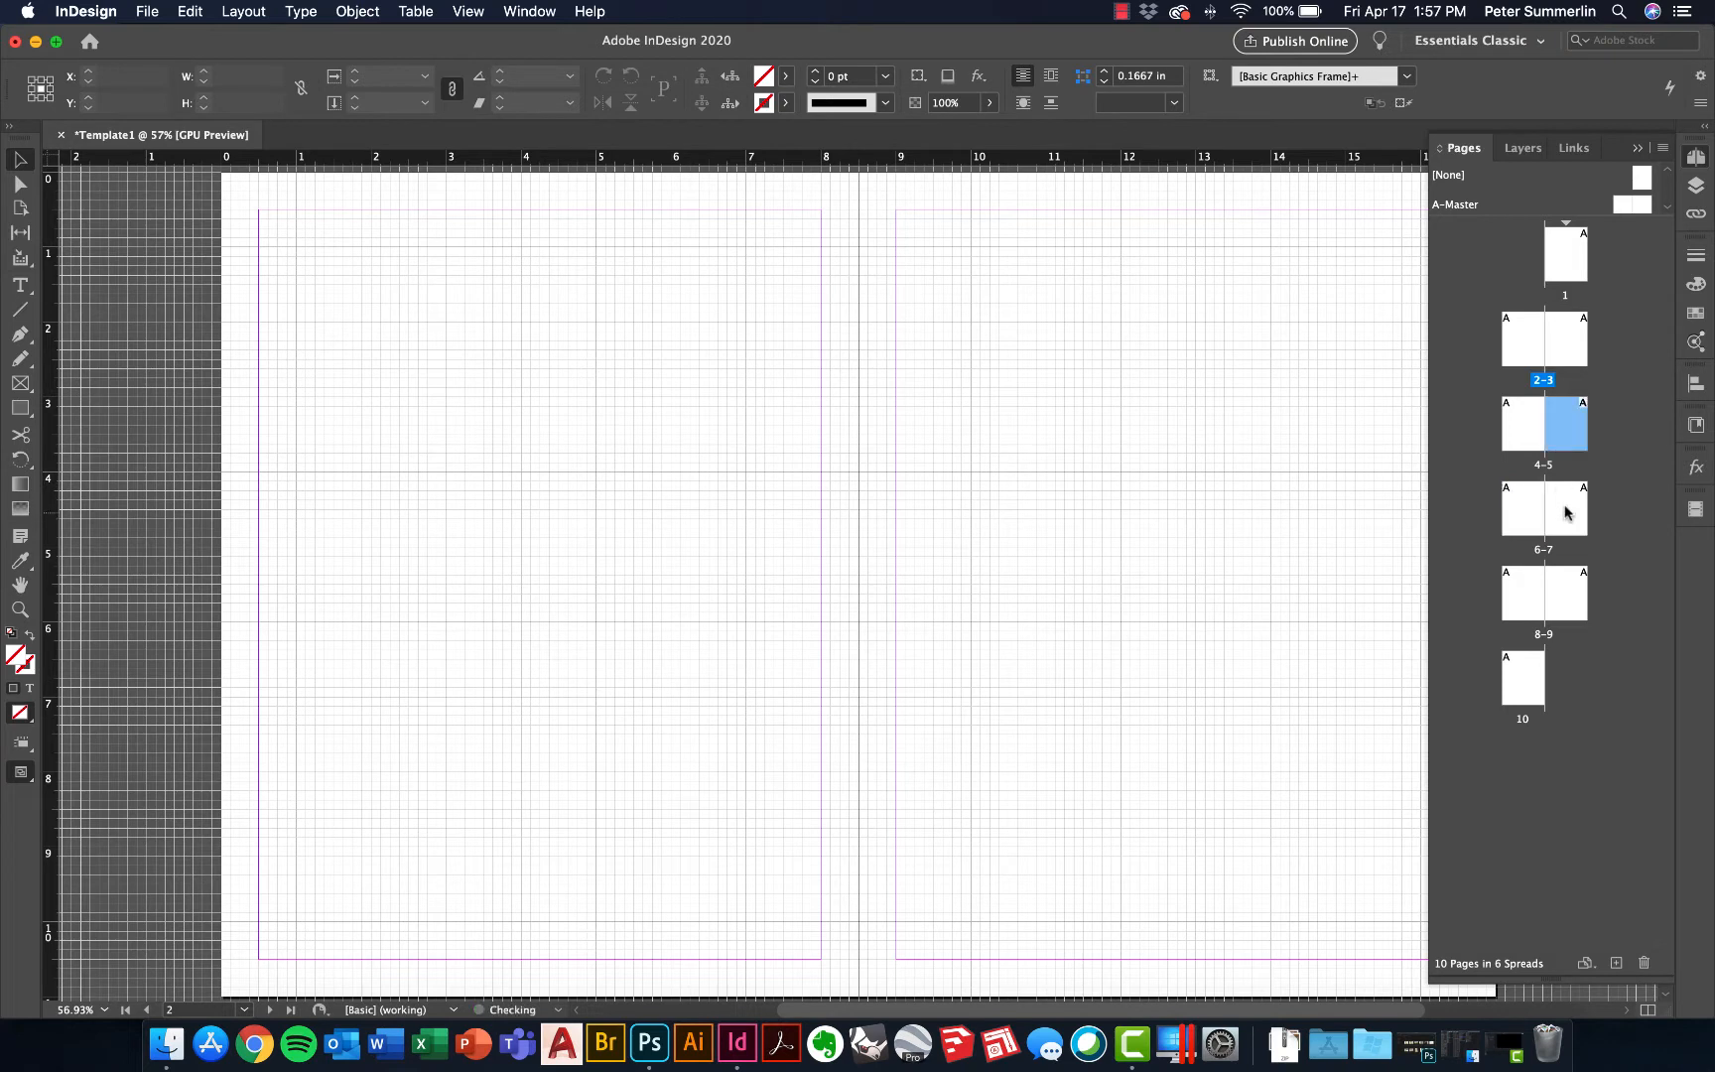
shift+click(1518, 420)
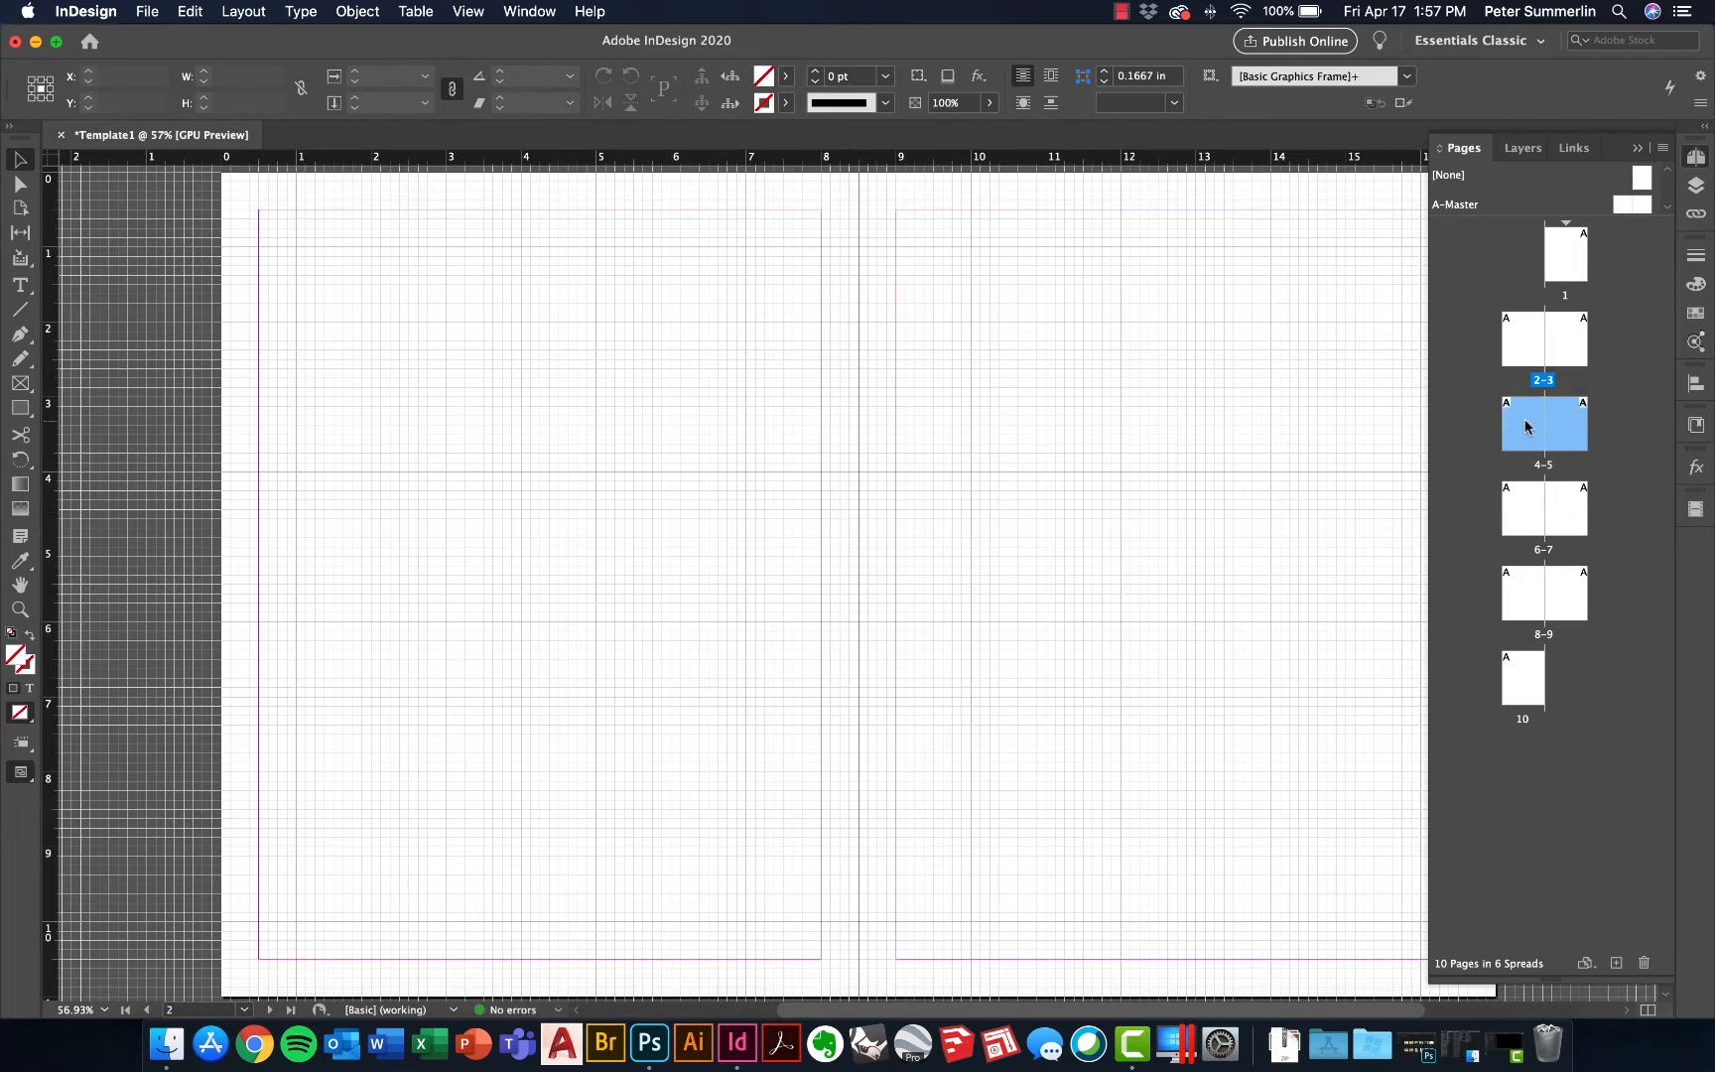
drag(1526, 422, 1500, 377)
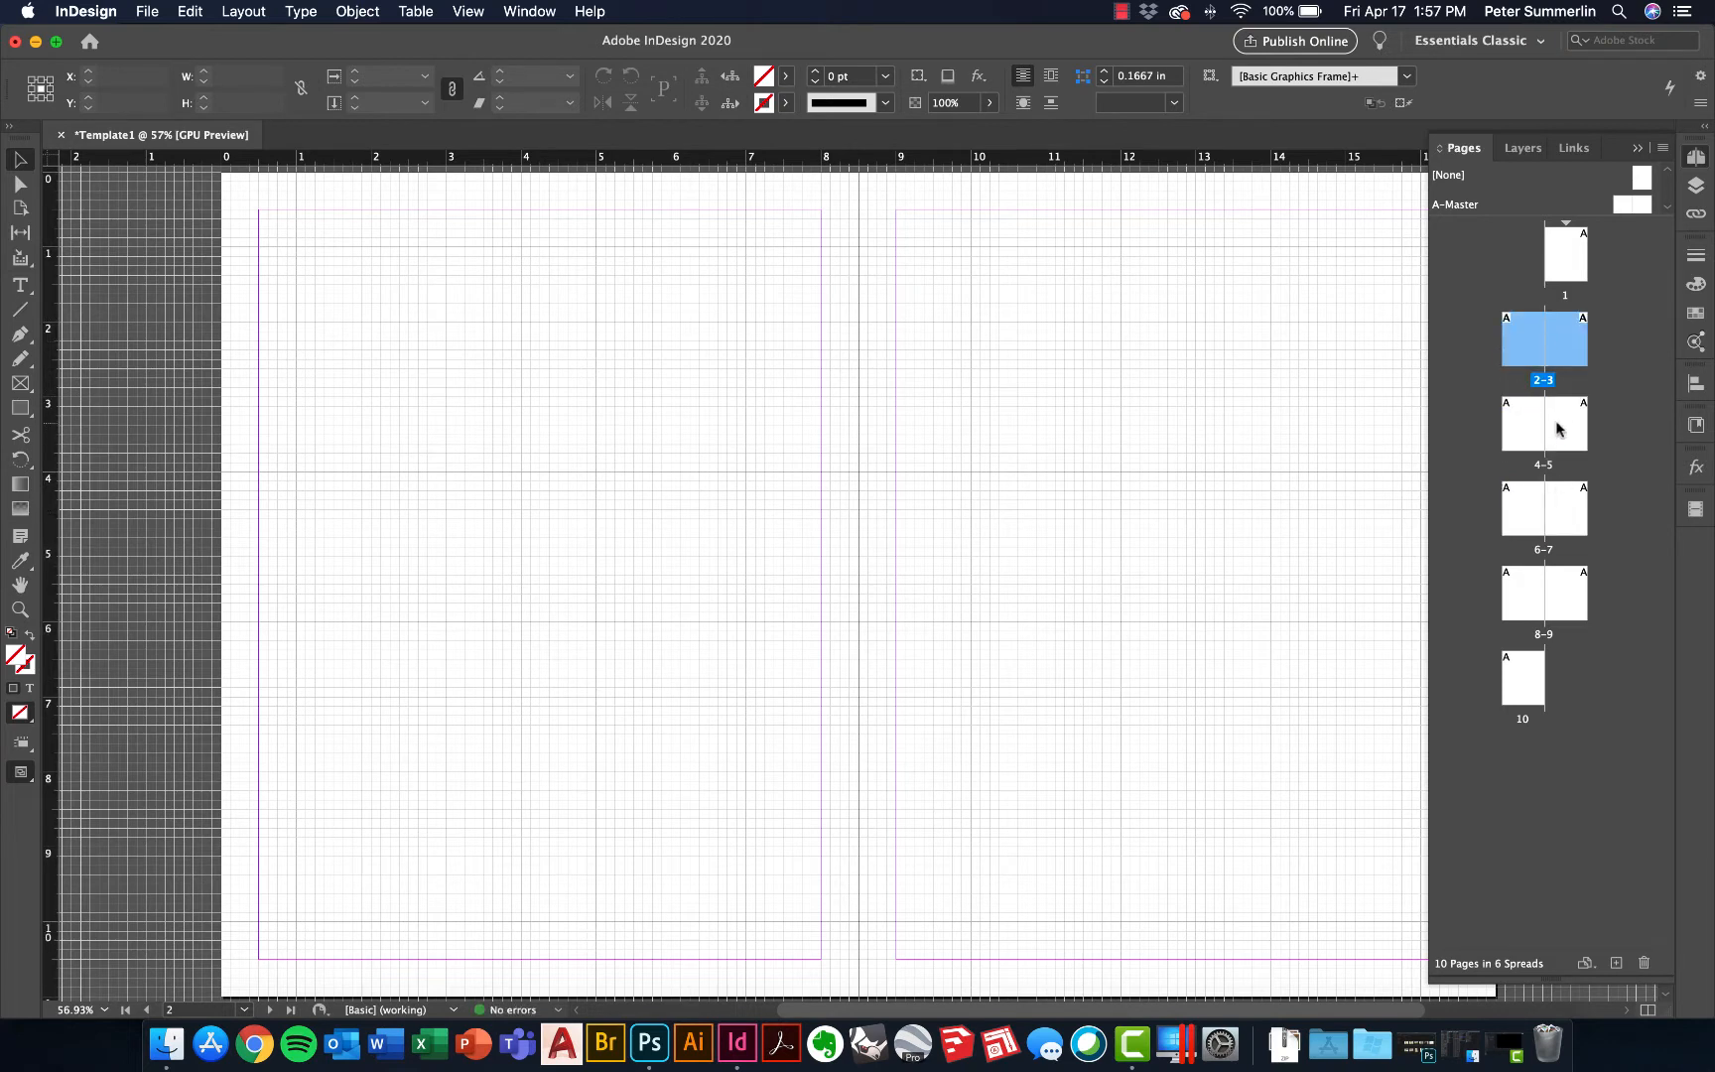
Go to page 1, look over the document's spreads, and fit page 1 in the window
double_click(1566, 252)
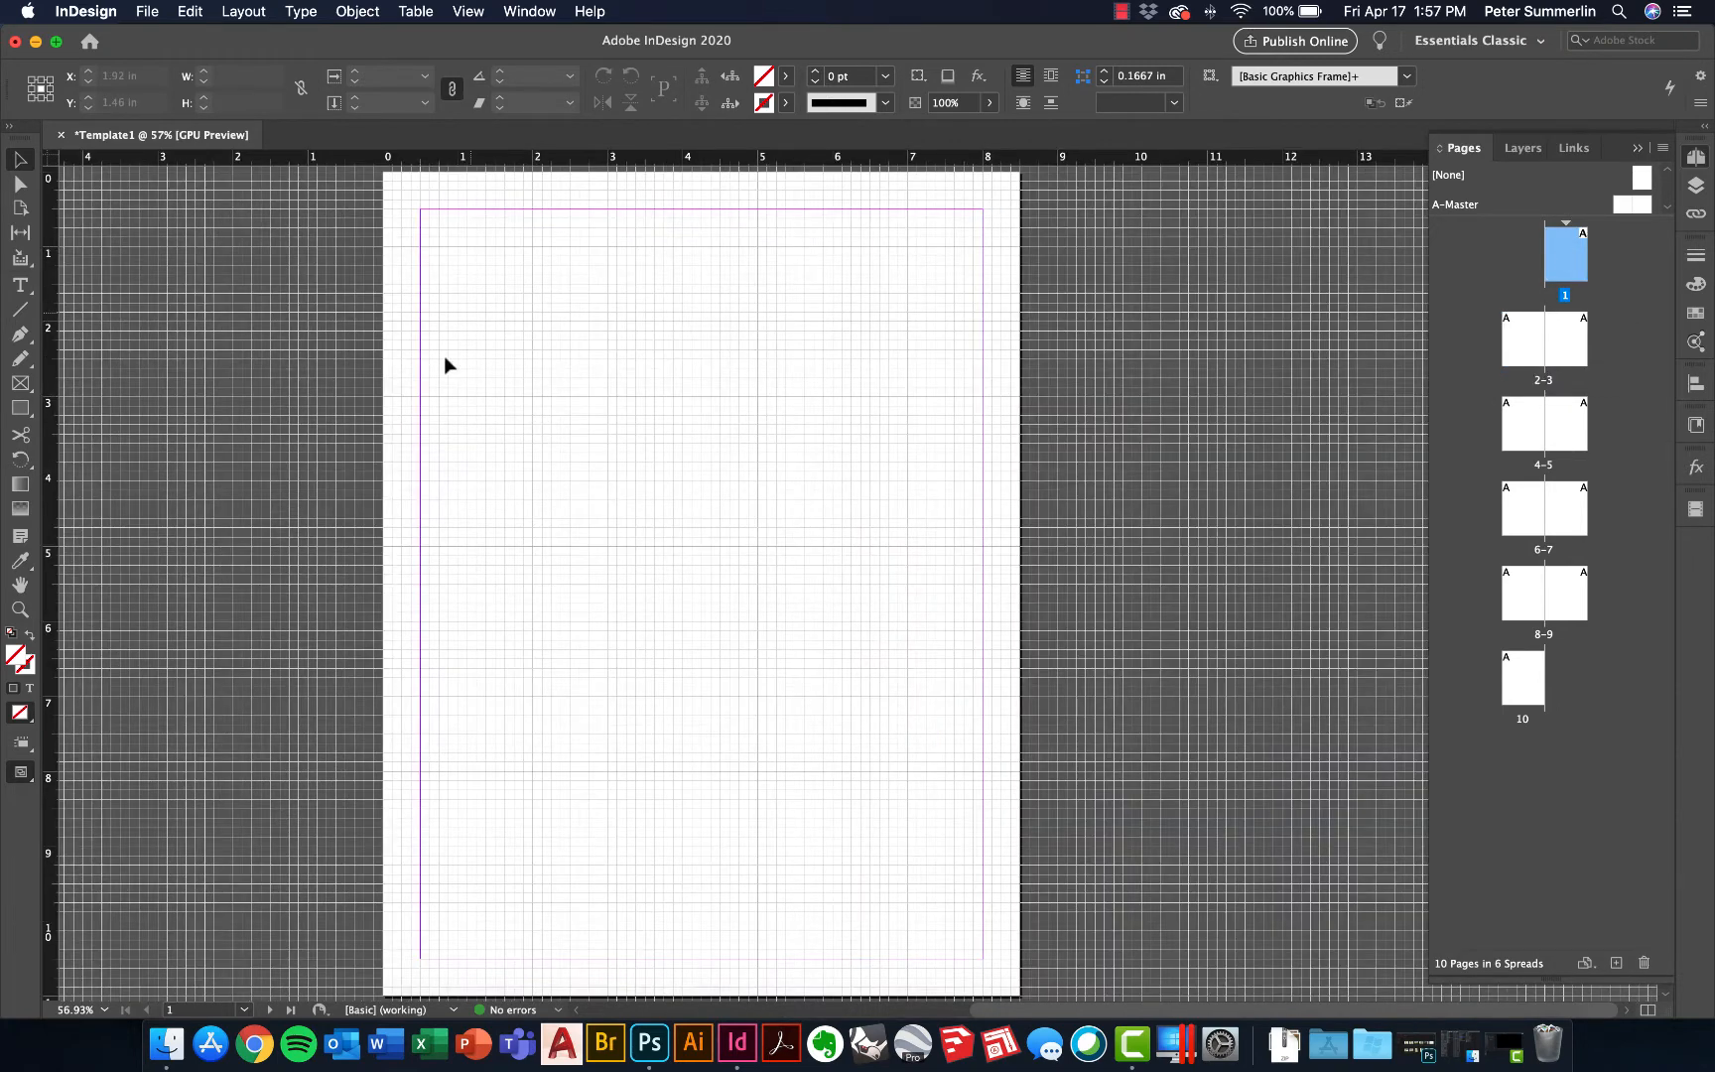
scroll(546, 417, down, 10)
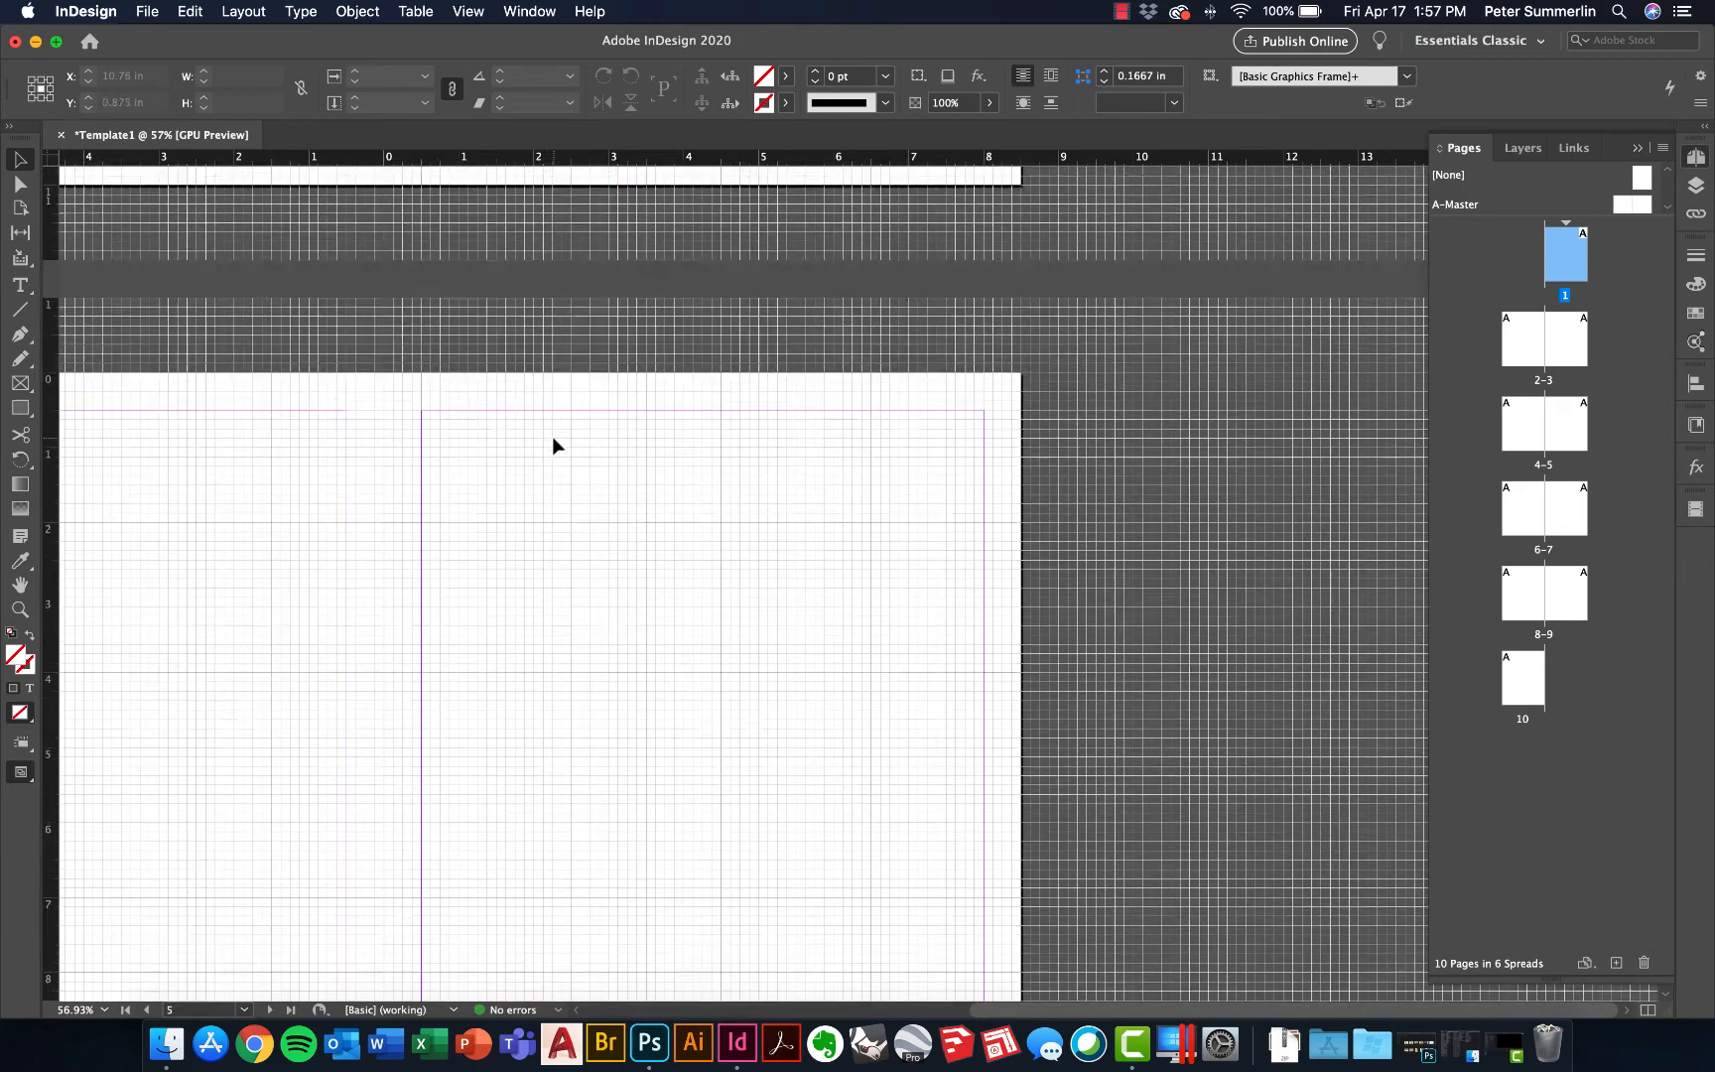
scroll(552, 440, up, 10)
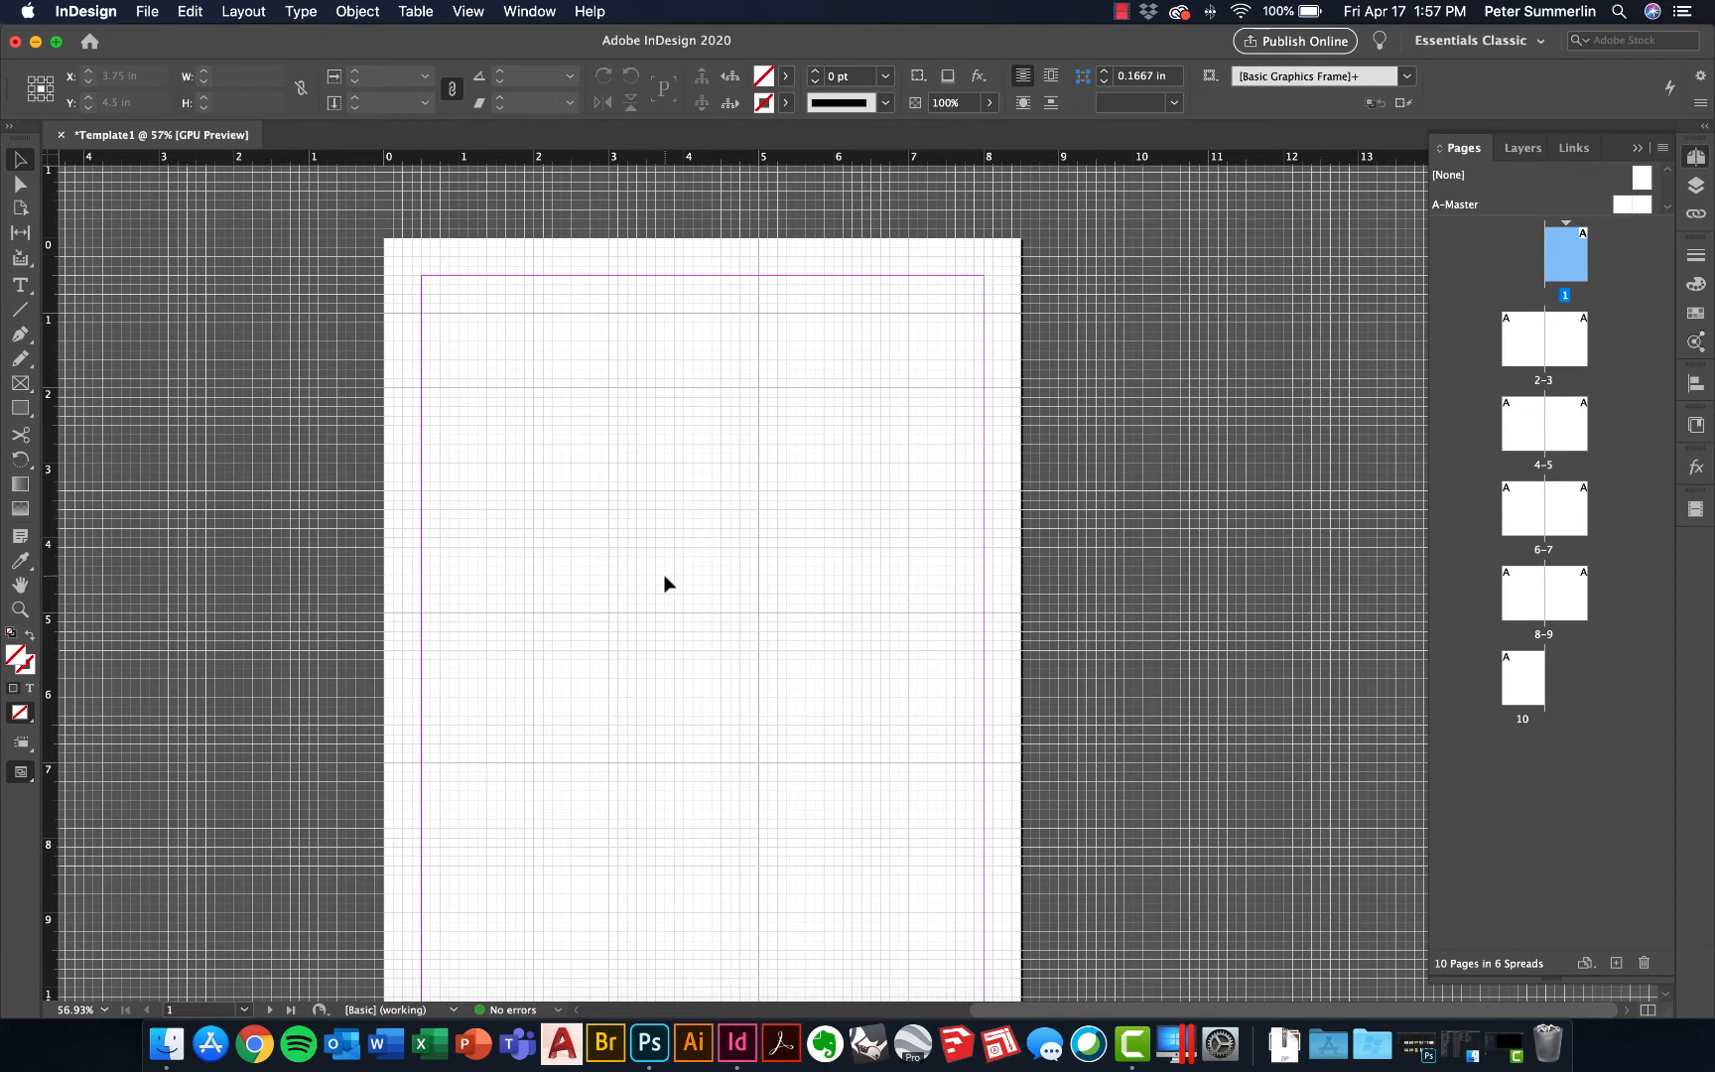
key(super+minus)
key(super+minus)
key(super+minus)
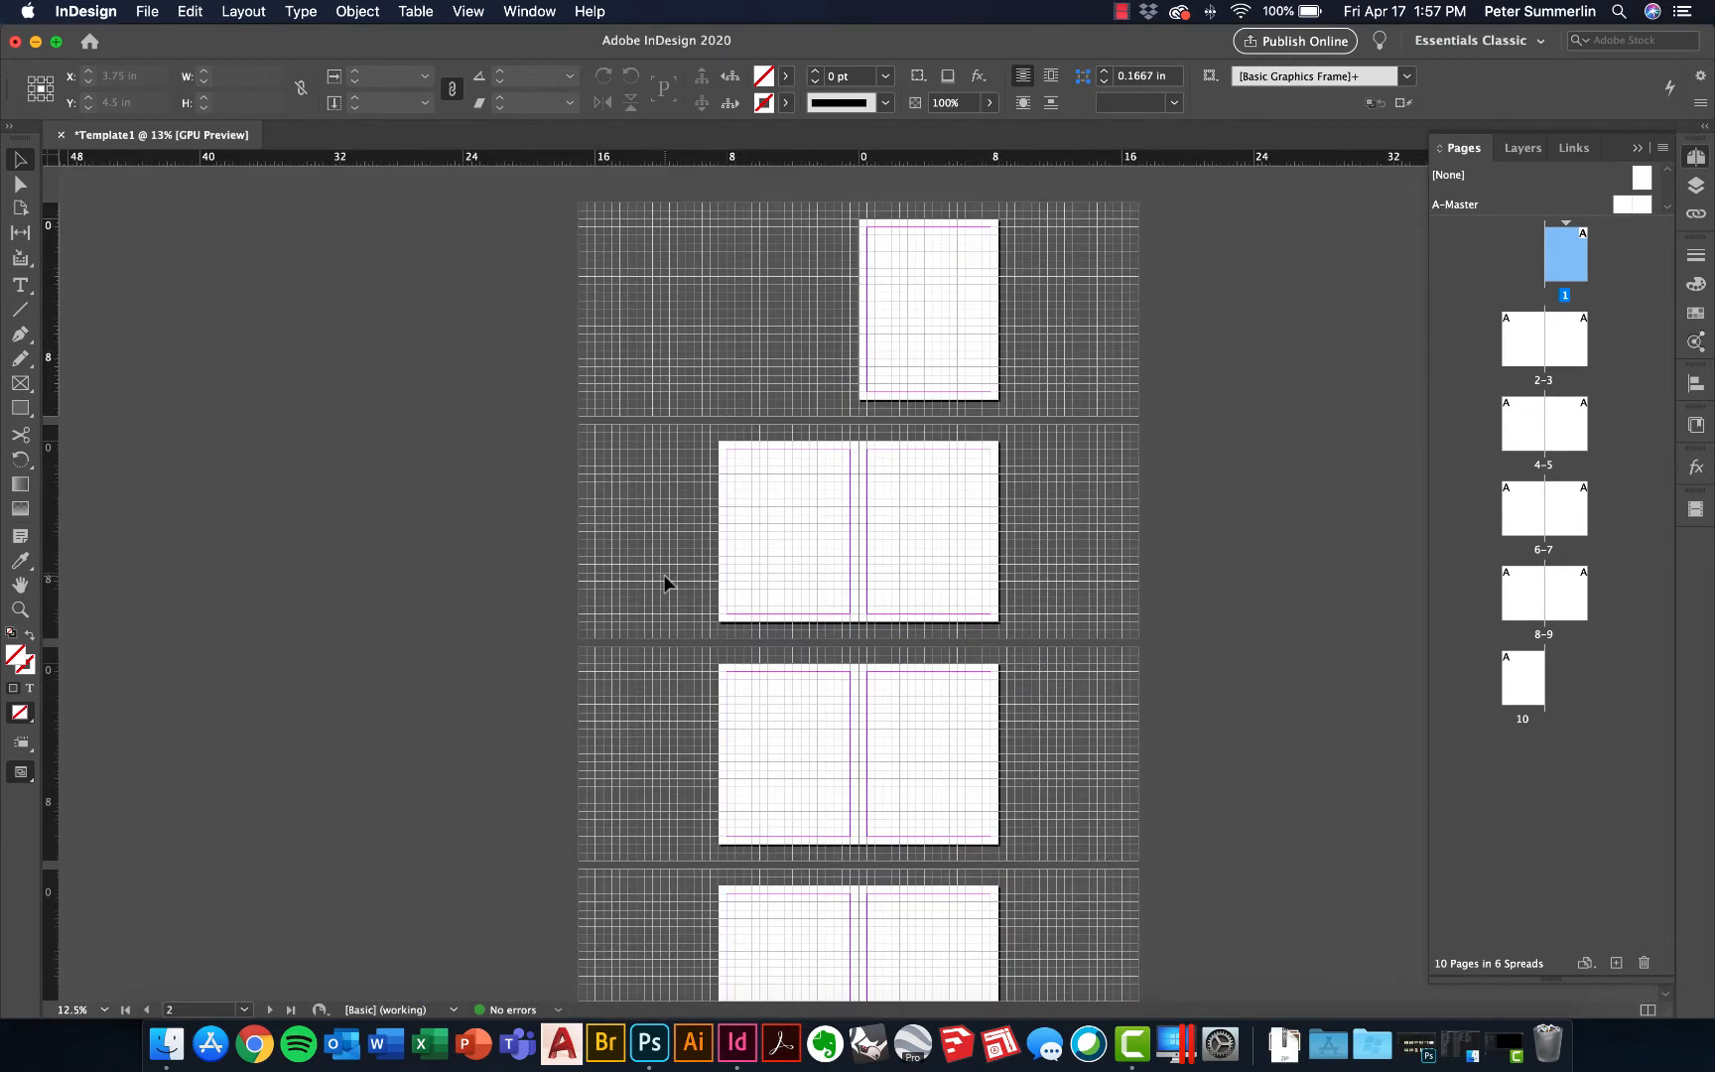
key(super+equal)
key(super+equal)
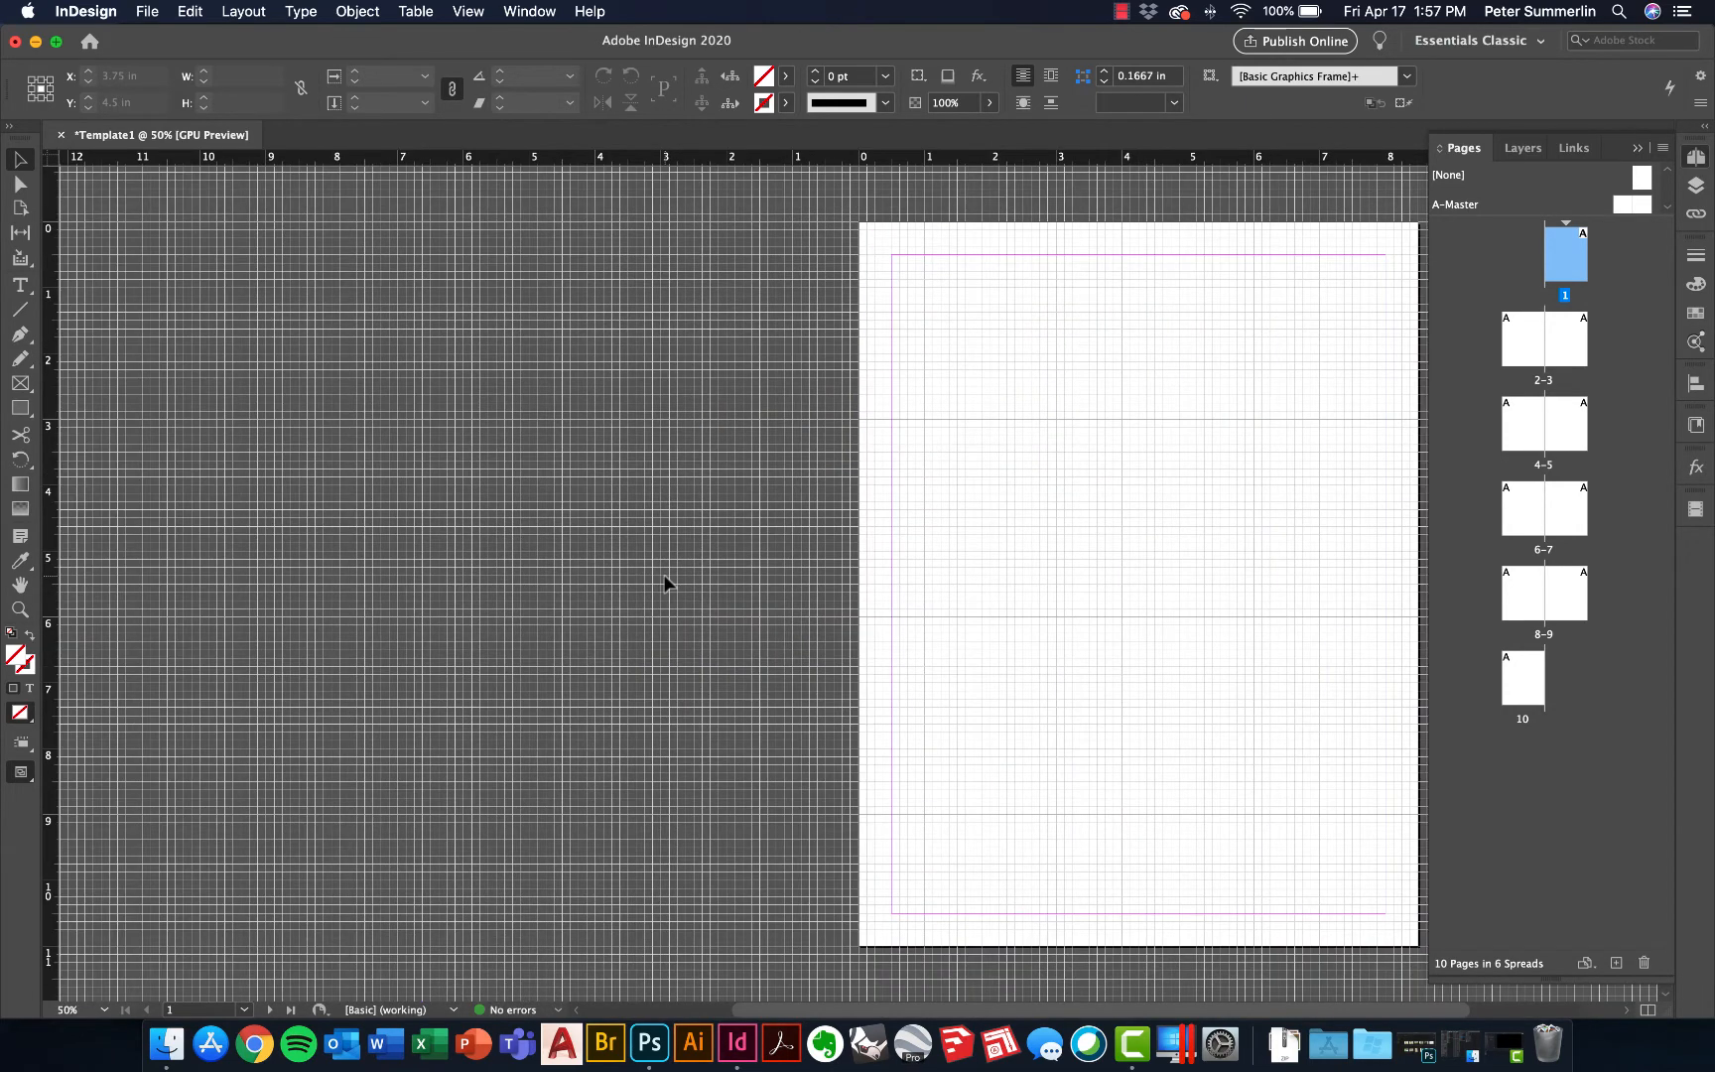
key(super+0)
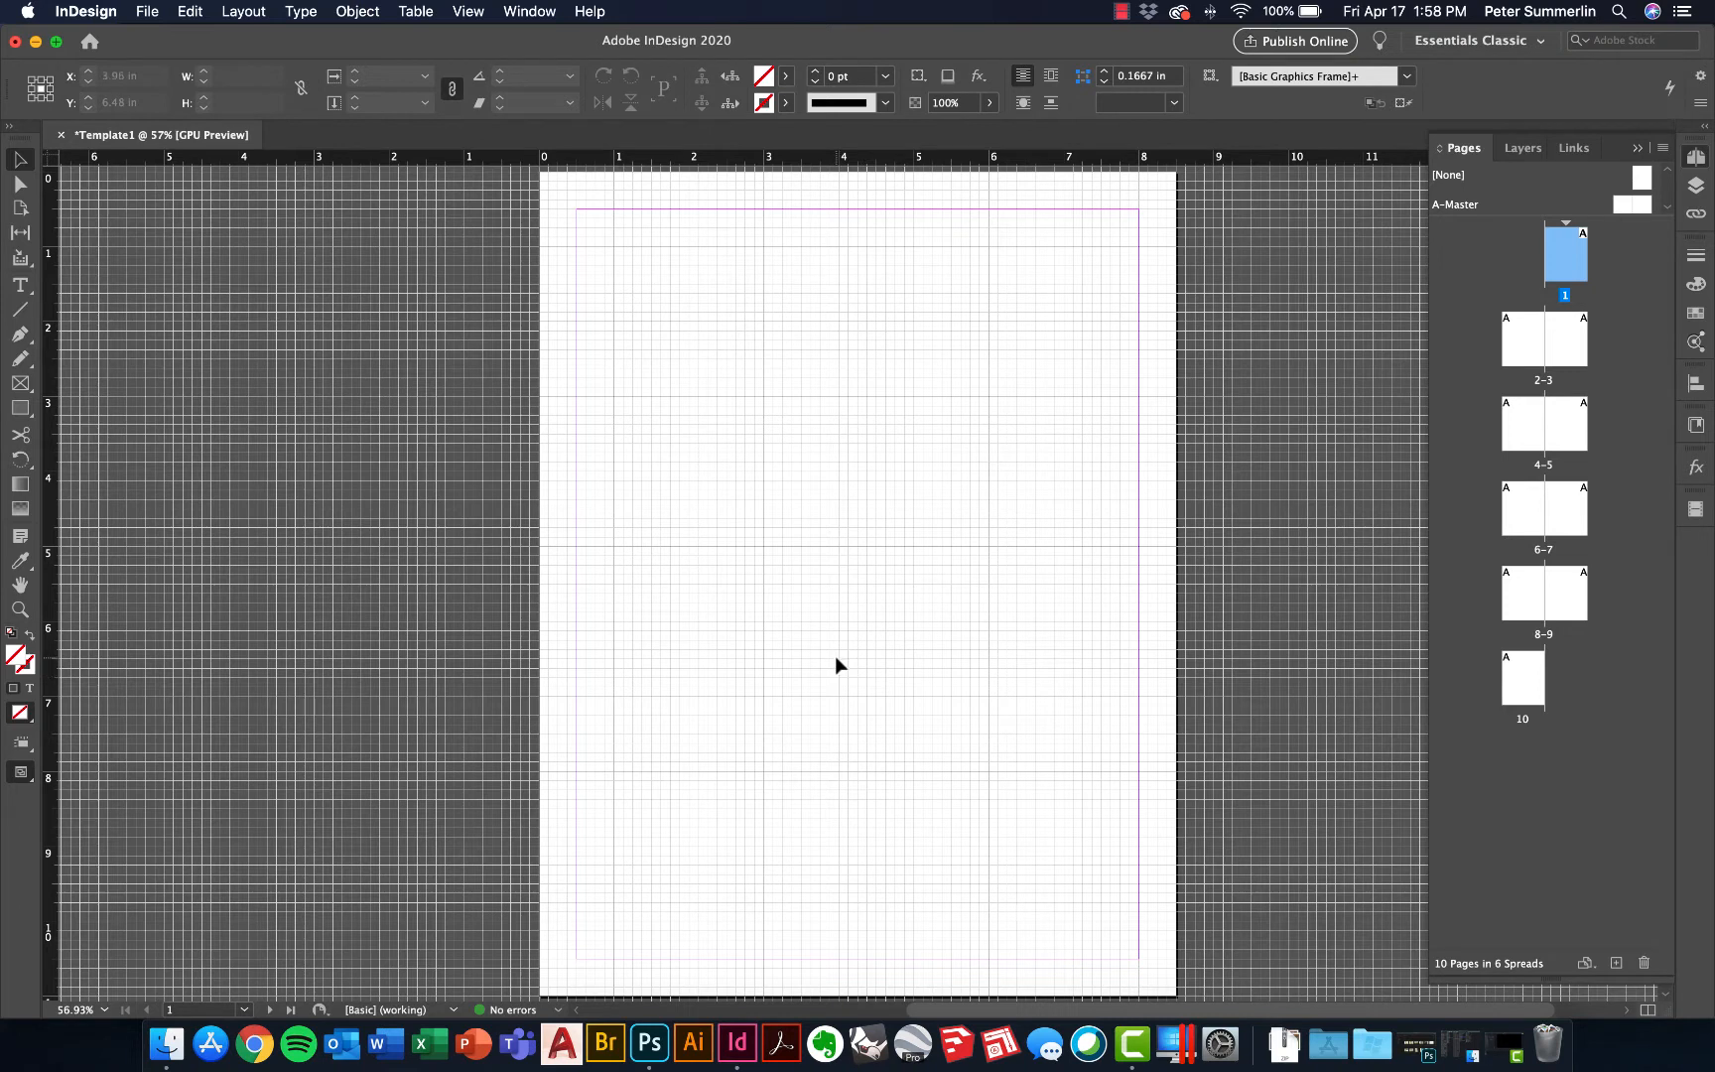
Draw a rectangle about 7.96 by 6.39 in across the upper part of page 1 and enable Snap to Document Grid
click(18, 409)
drag(558, 191, 1155, 669)
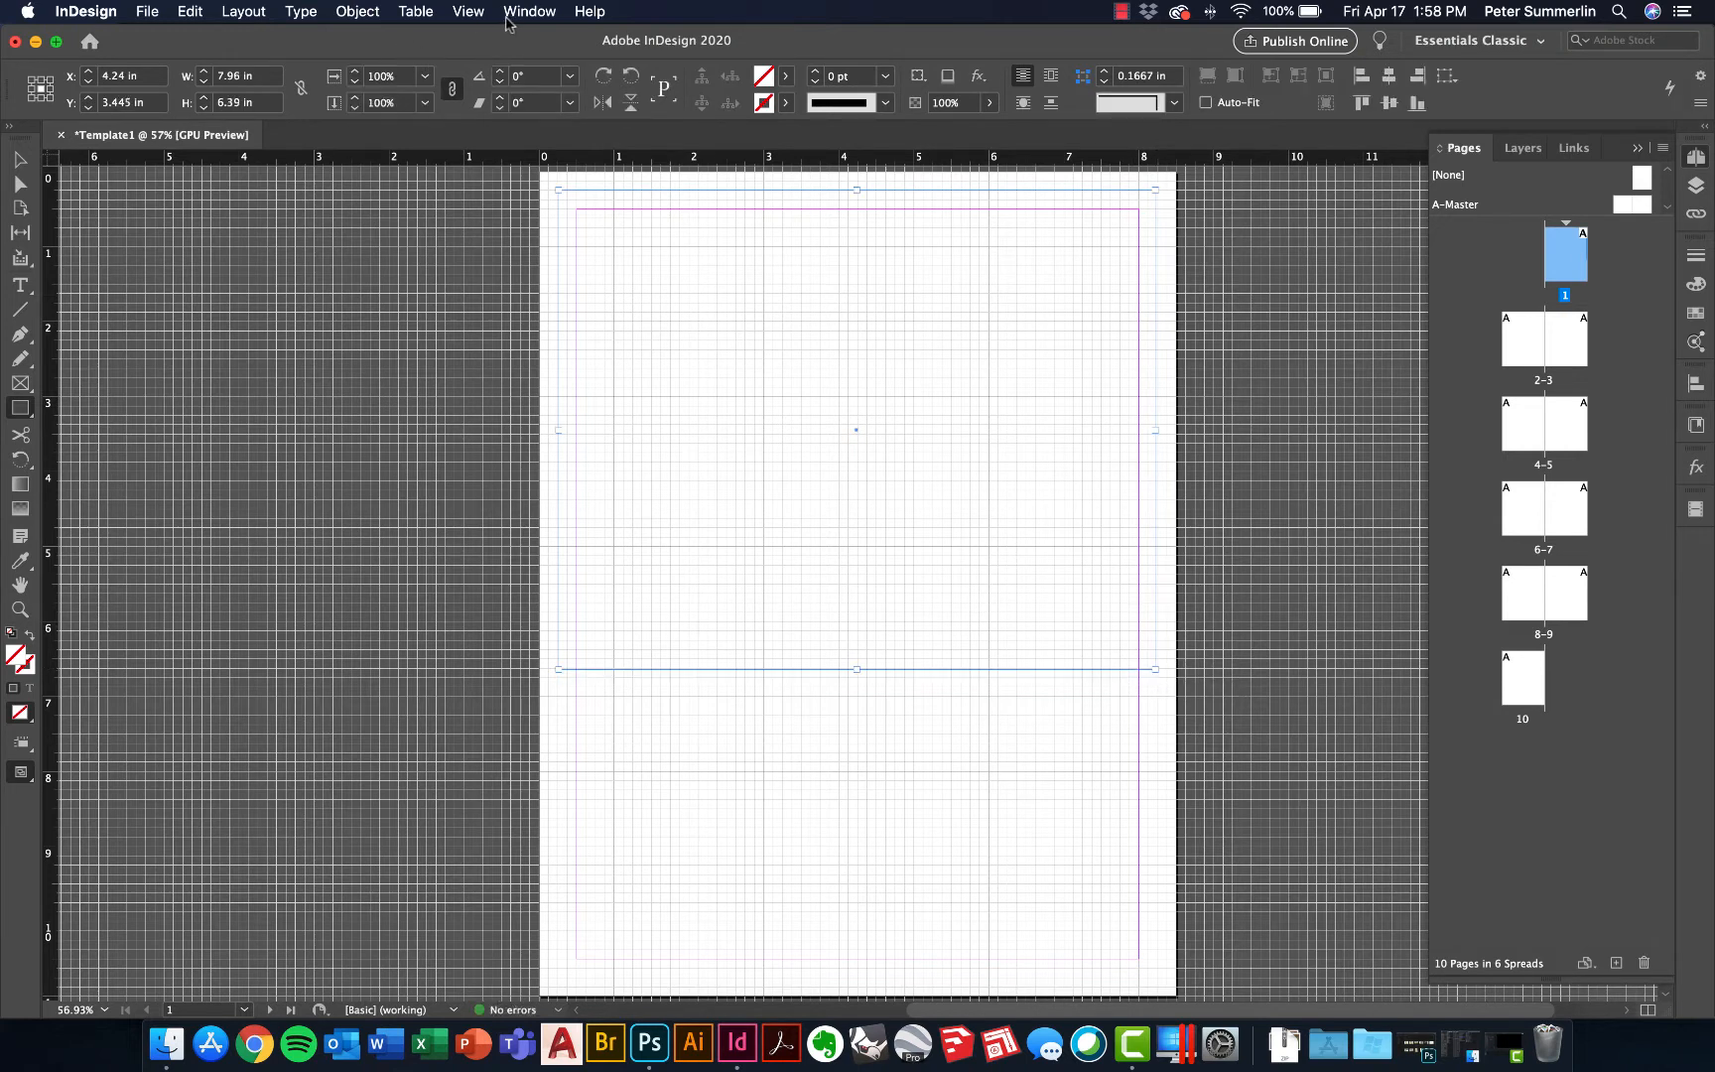
click(468, 11)
mouse_move(544, 437)
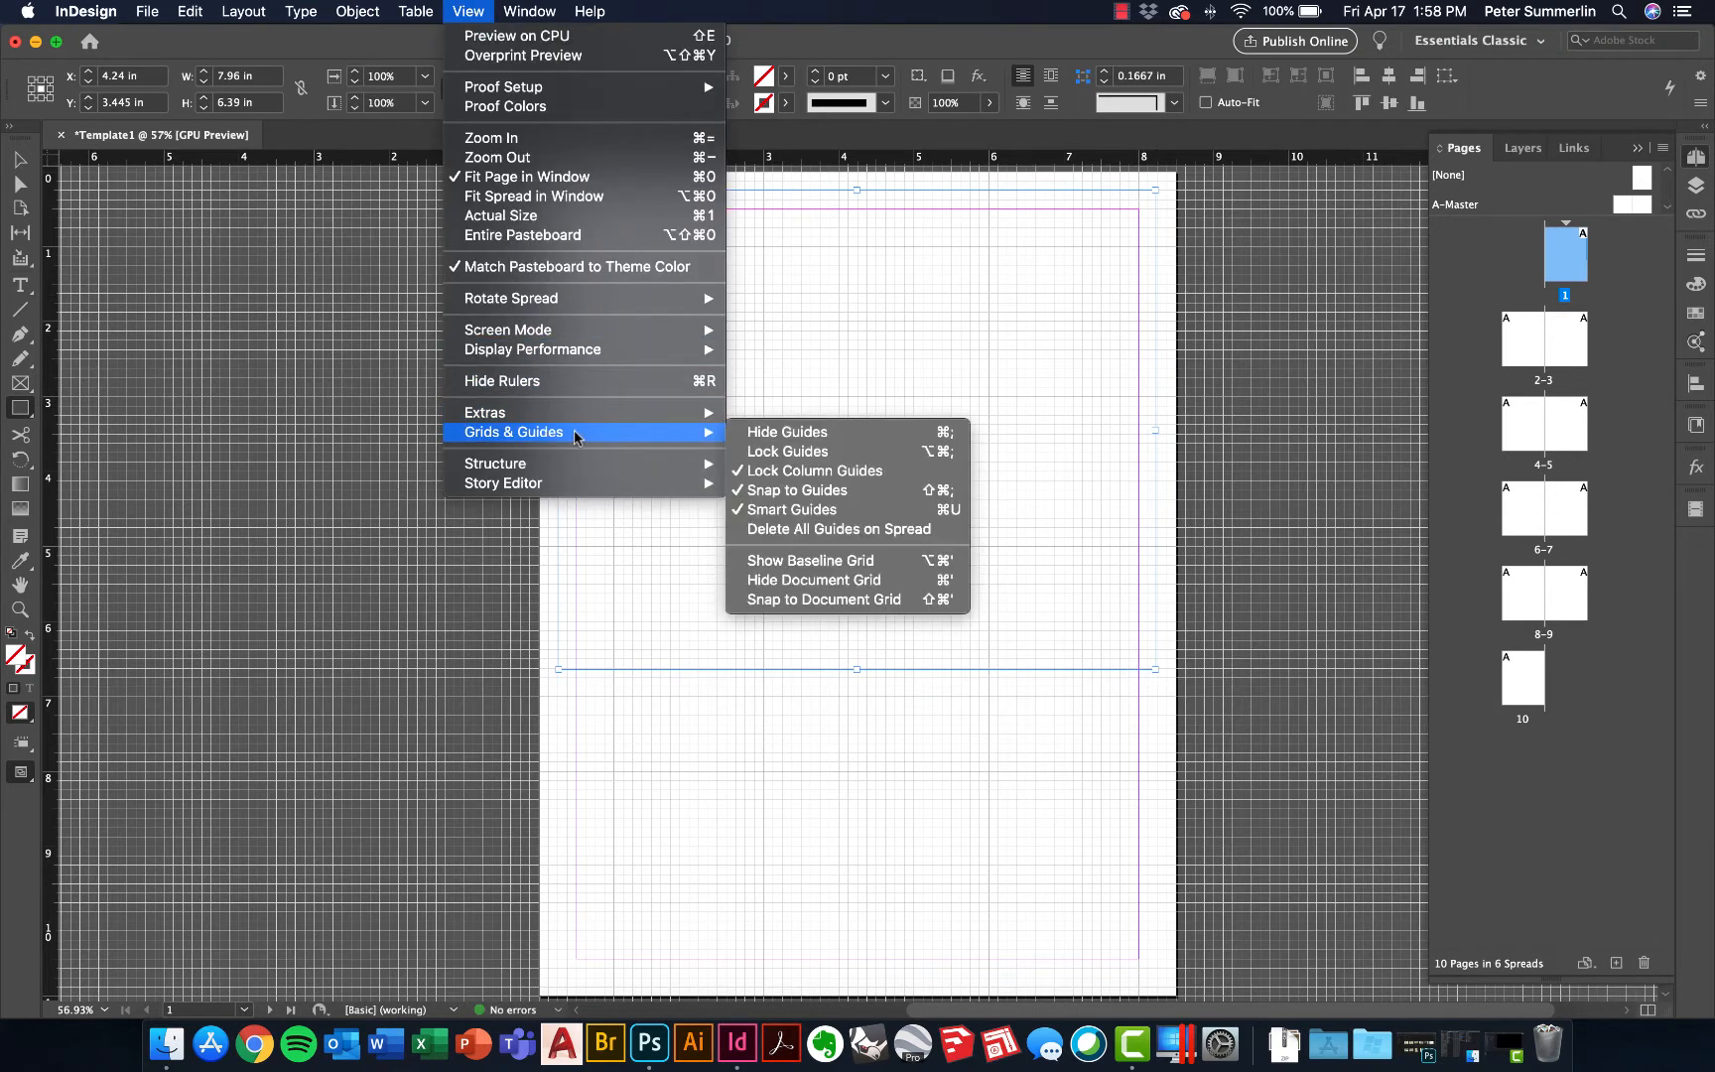
click(800, 602)
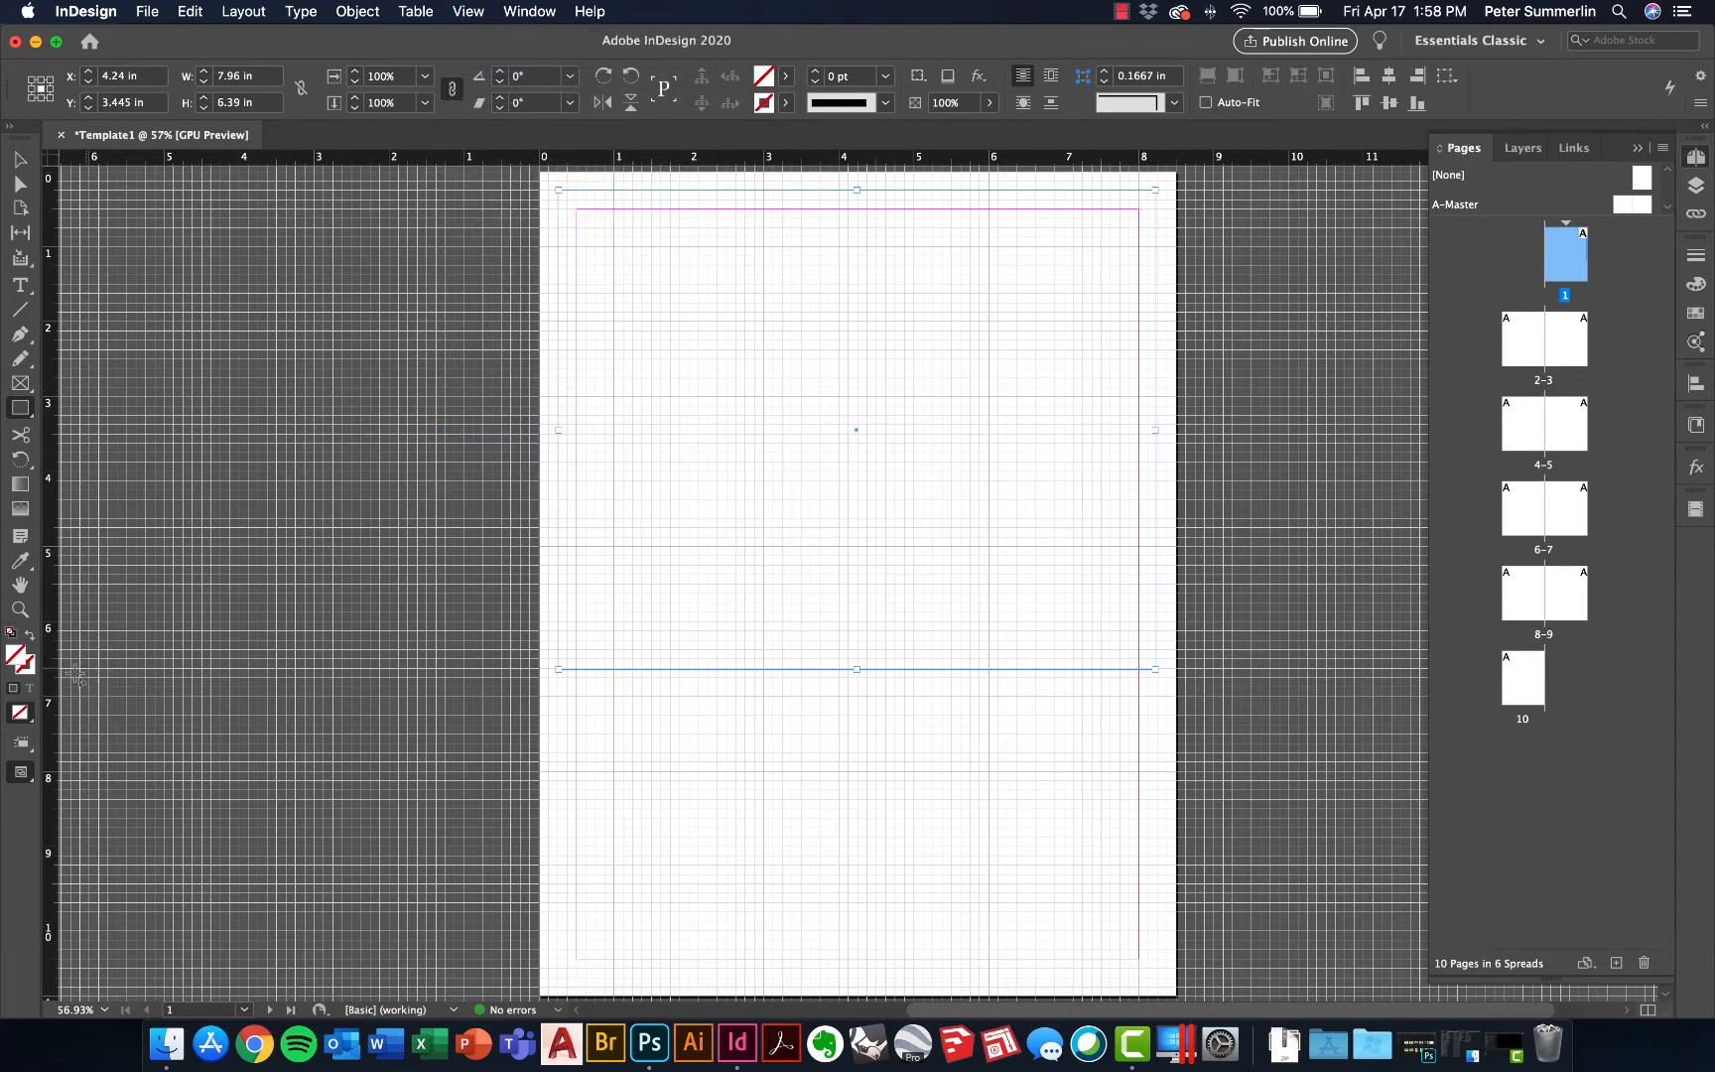
click(25, 407)
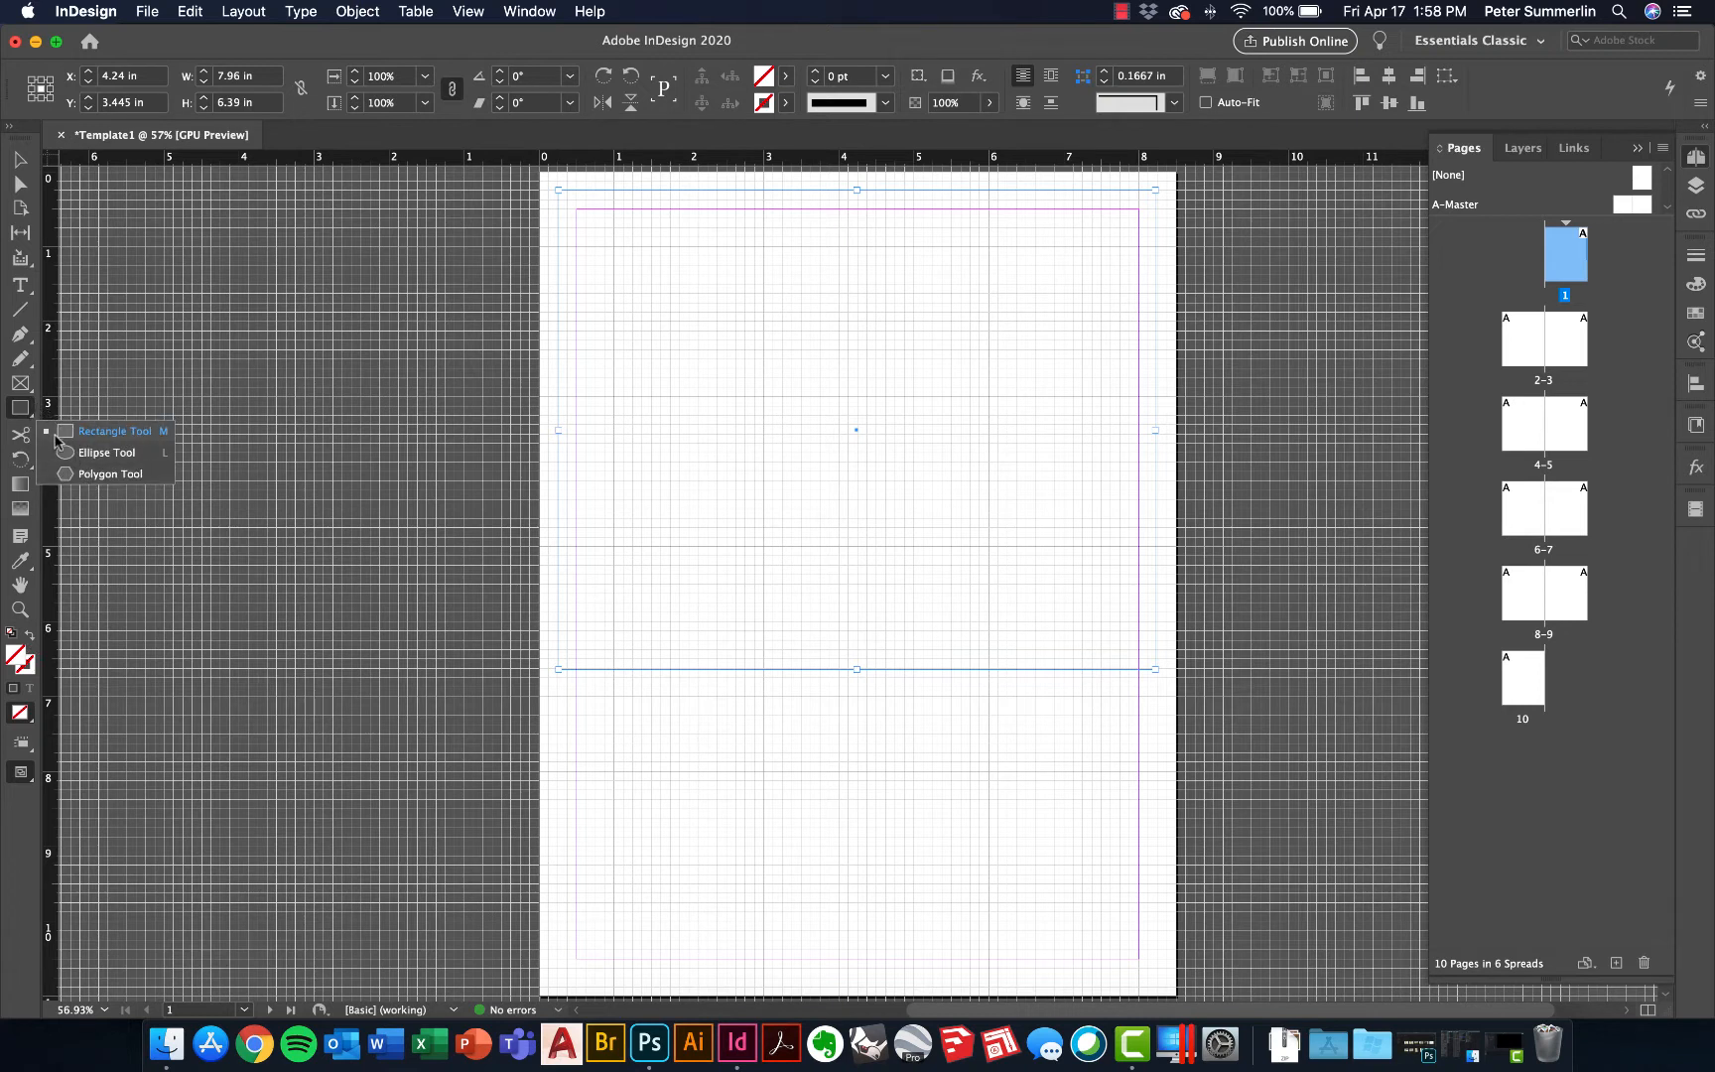
click(95, 437)
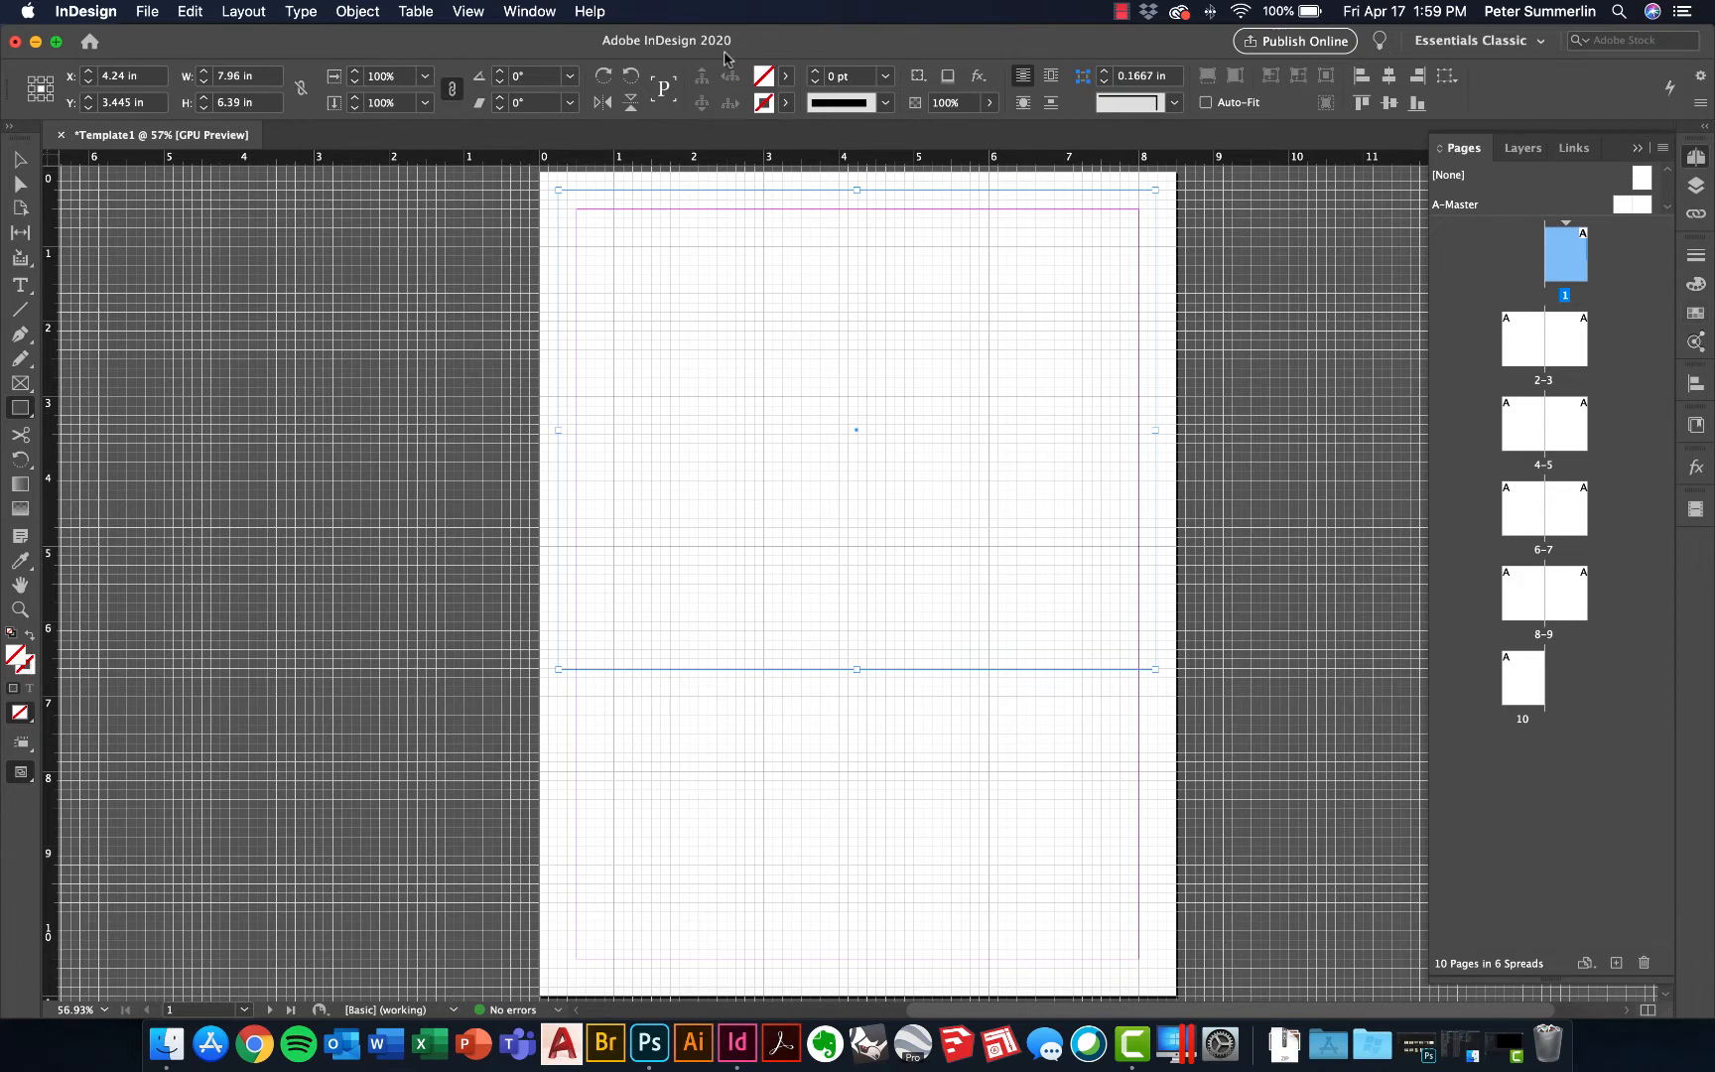
Fill the rectangle with a light orange CMYK colour of C 0, M 26, Y 44, K 0
click(548, 12)
mouse_move(695, 145)
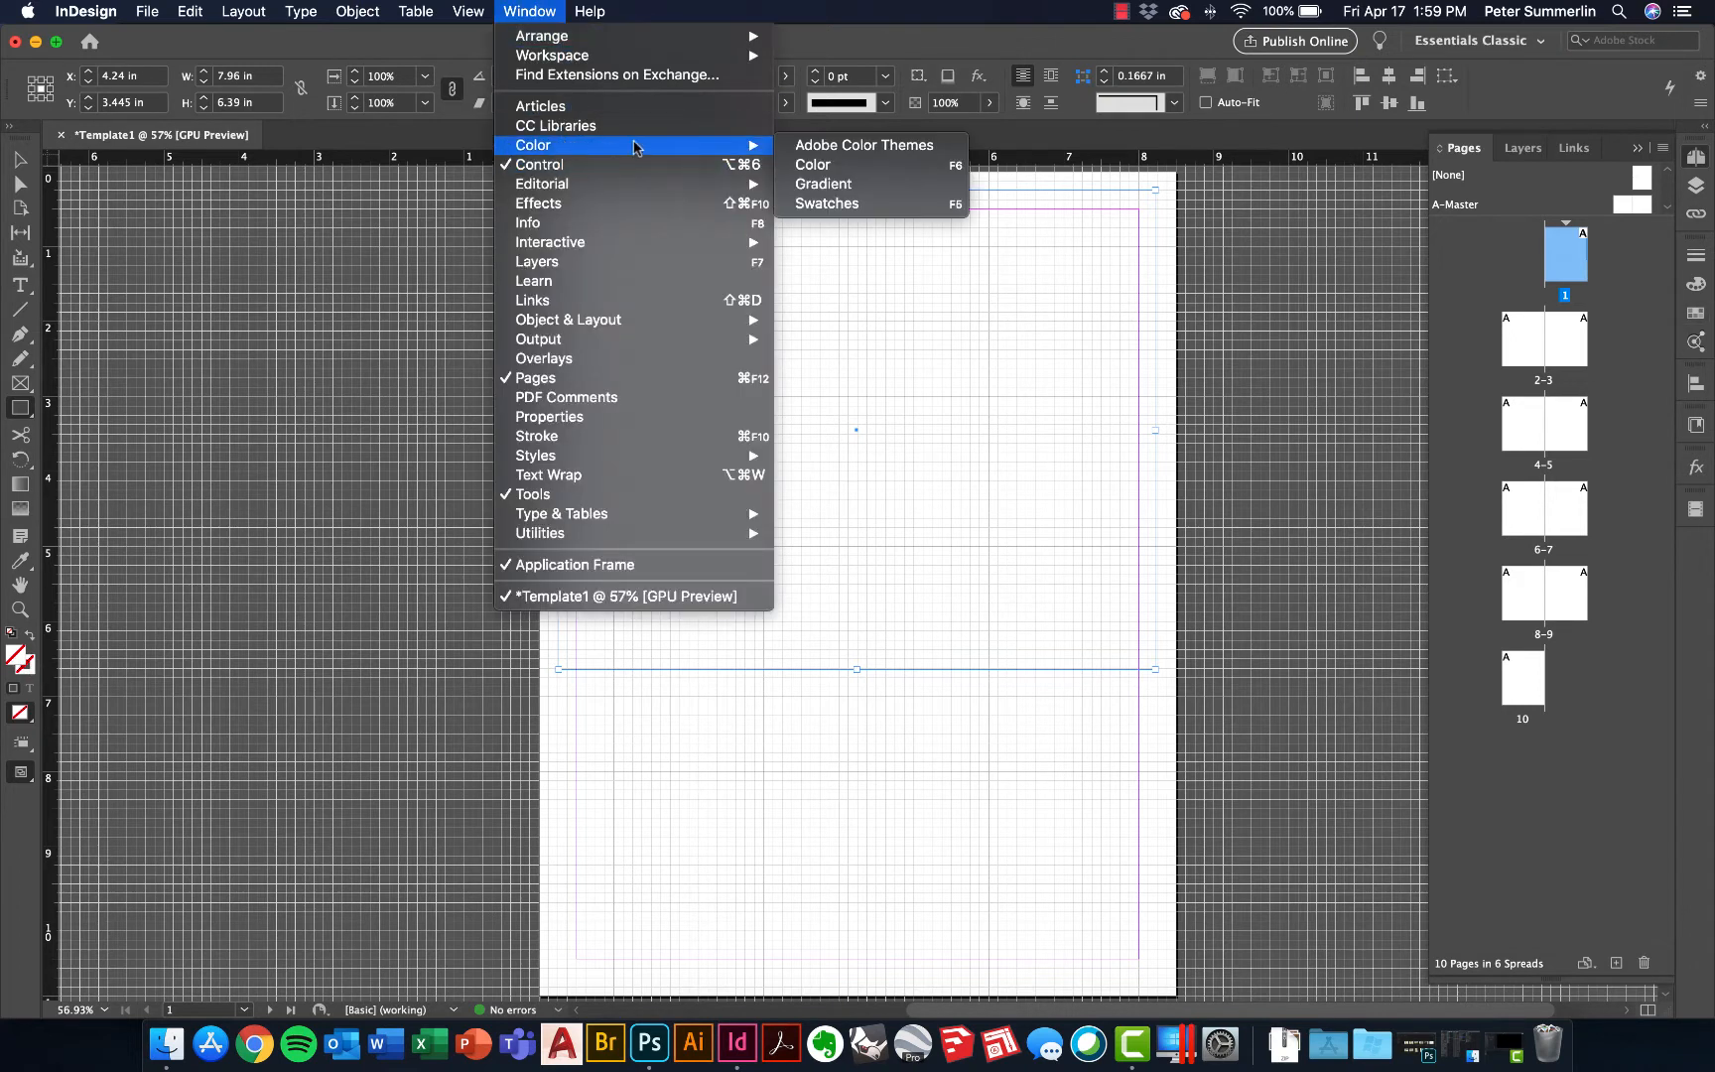
click(842, 165)
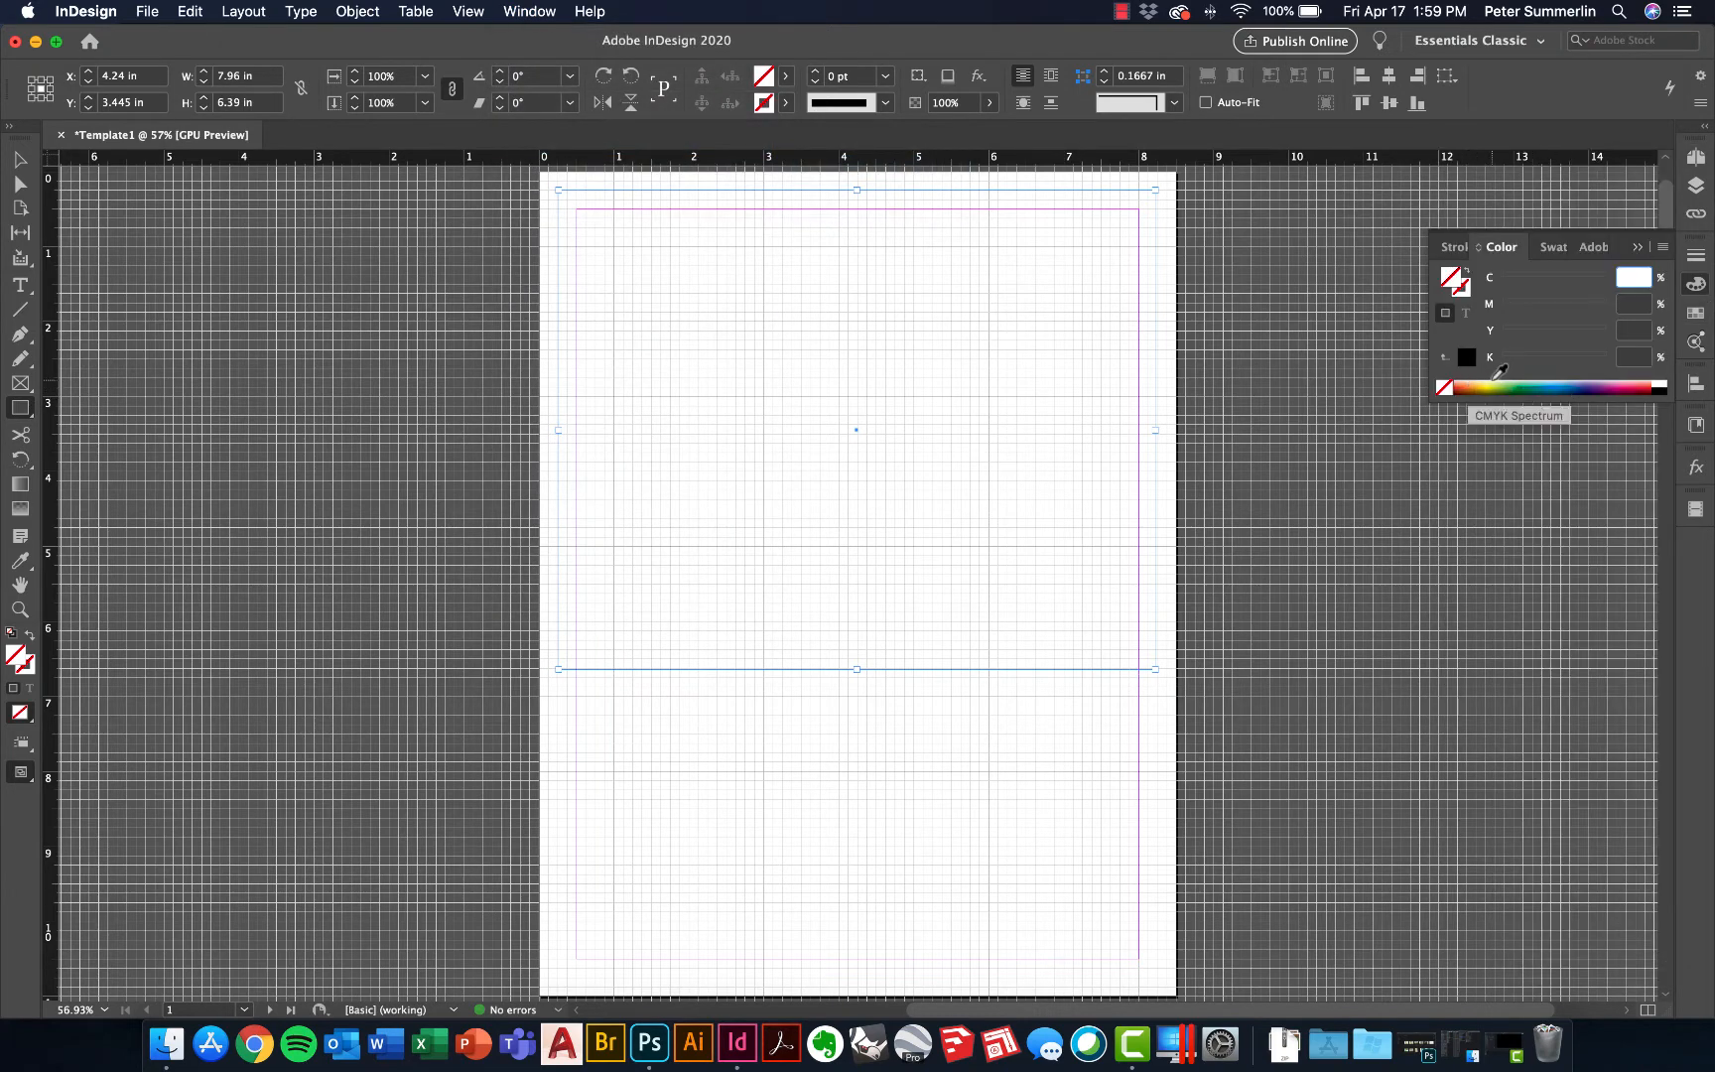
click(1476, 383)
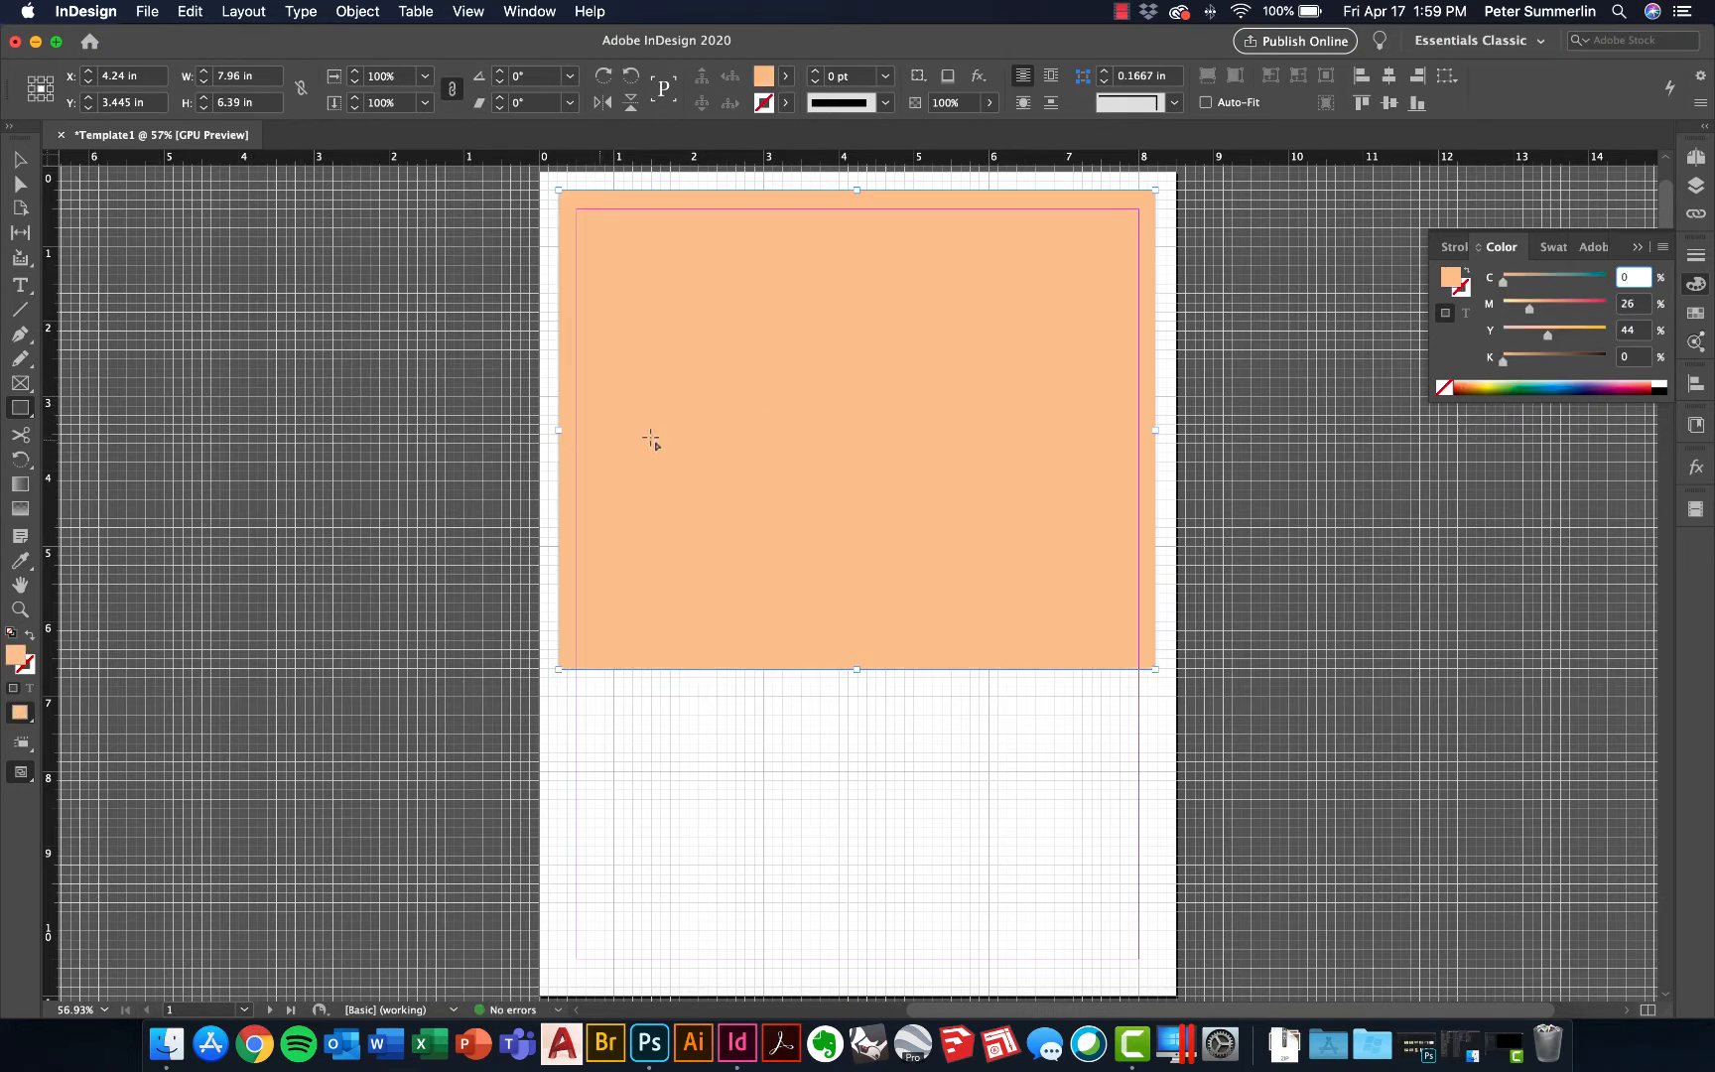
Give the rectangle a black stroke with a weight of 5 pt
click(28, 670)
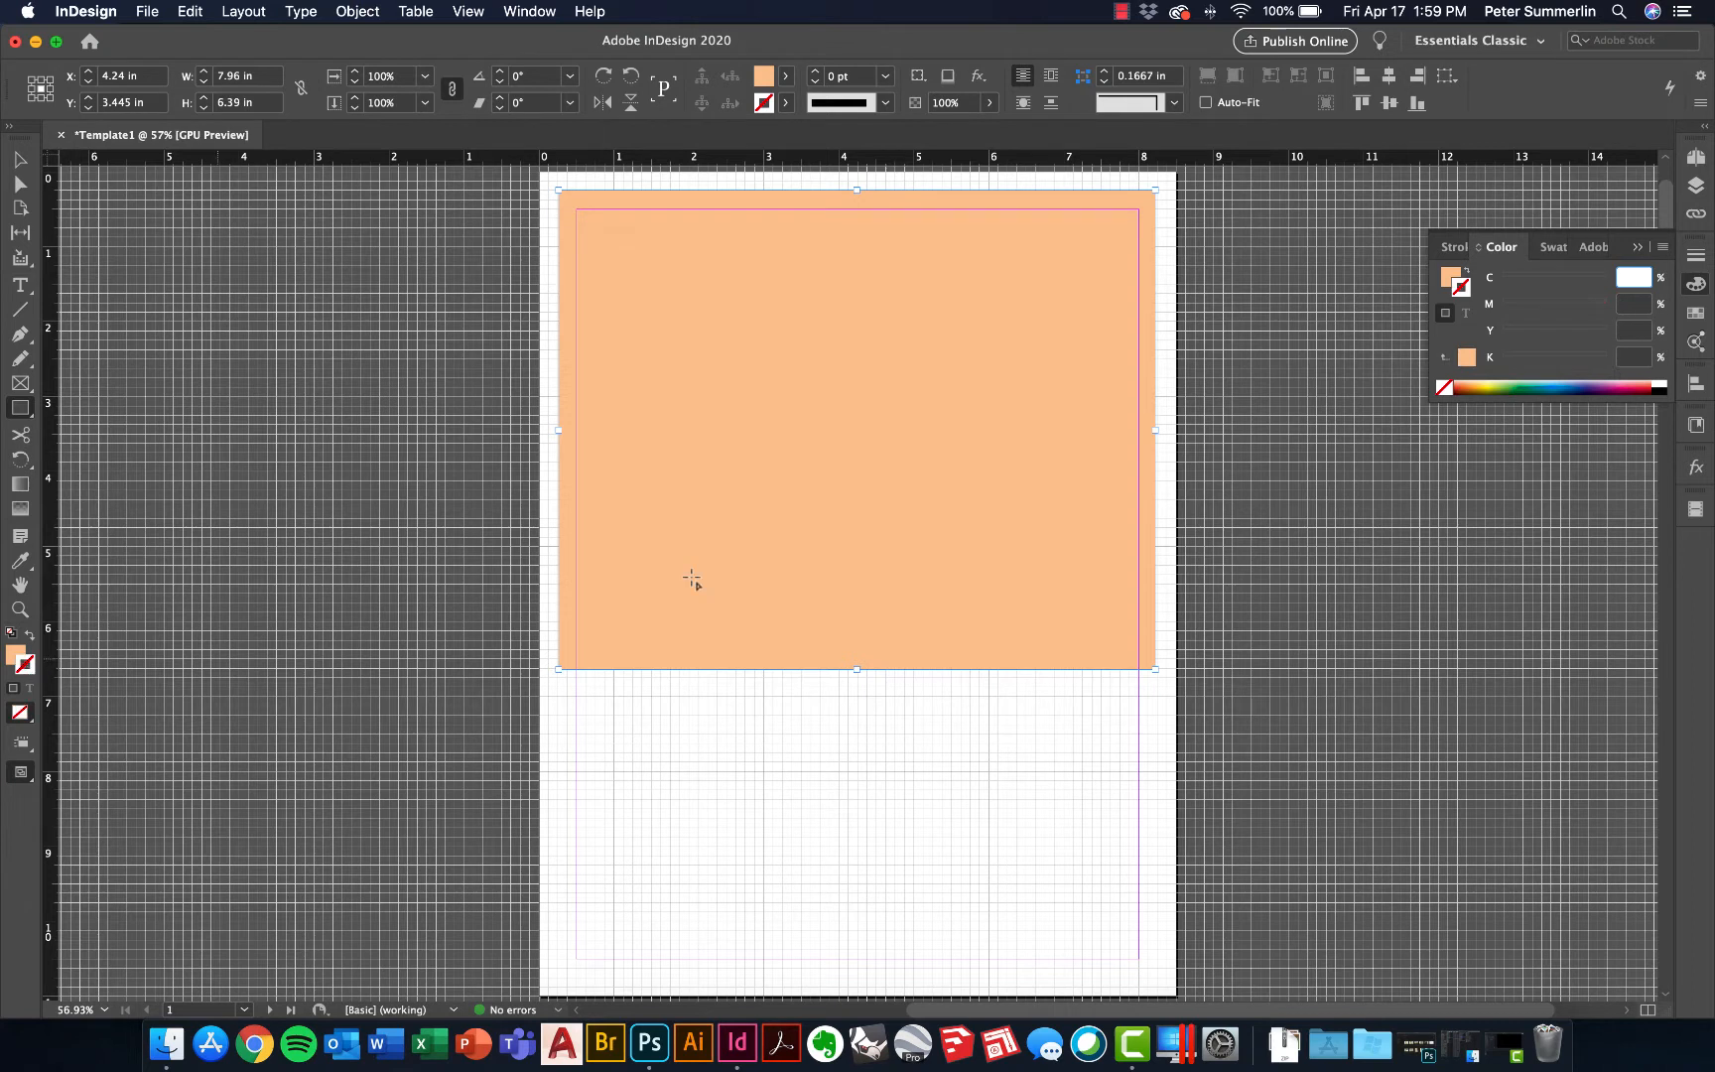
click(1665, 388)
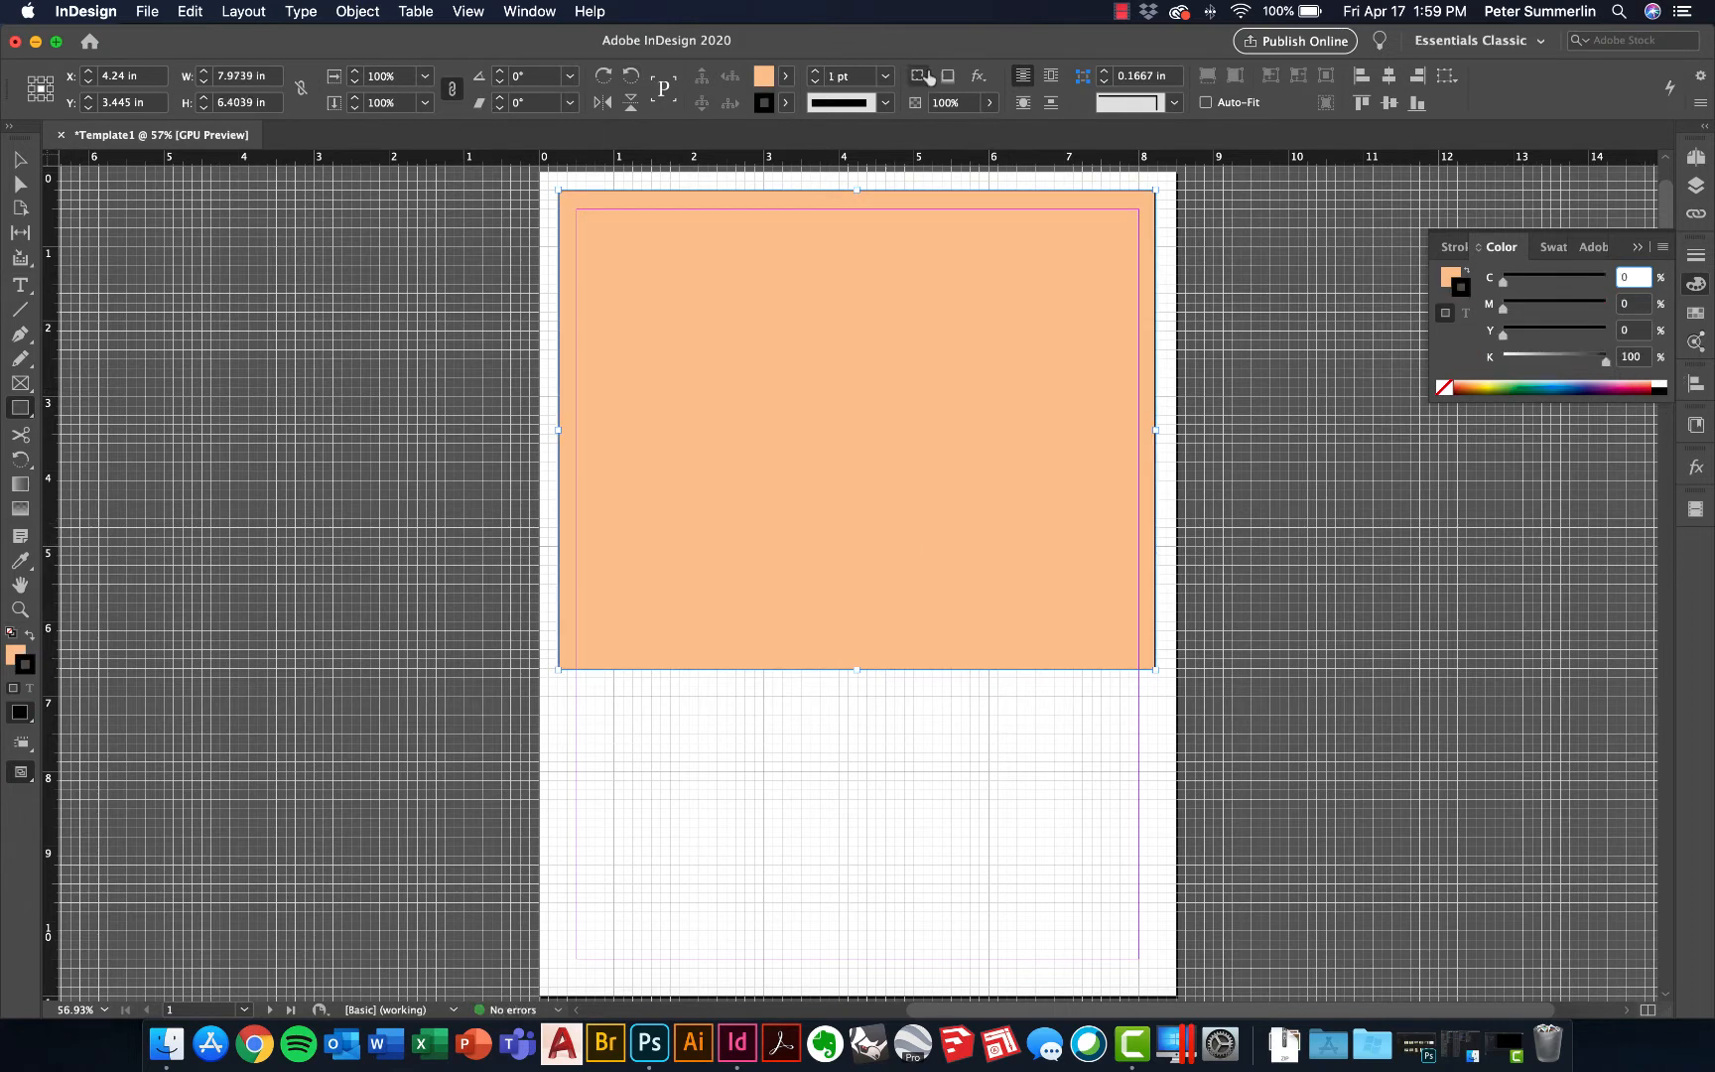
click(886, 77)
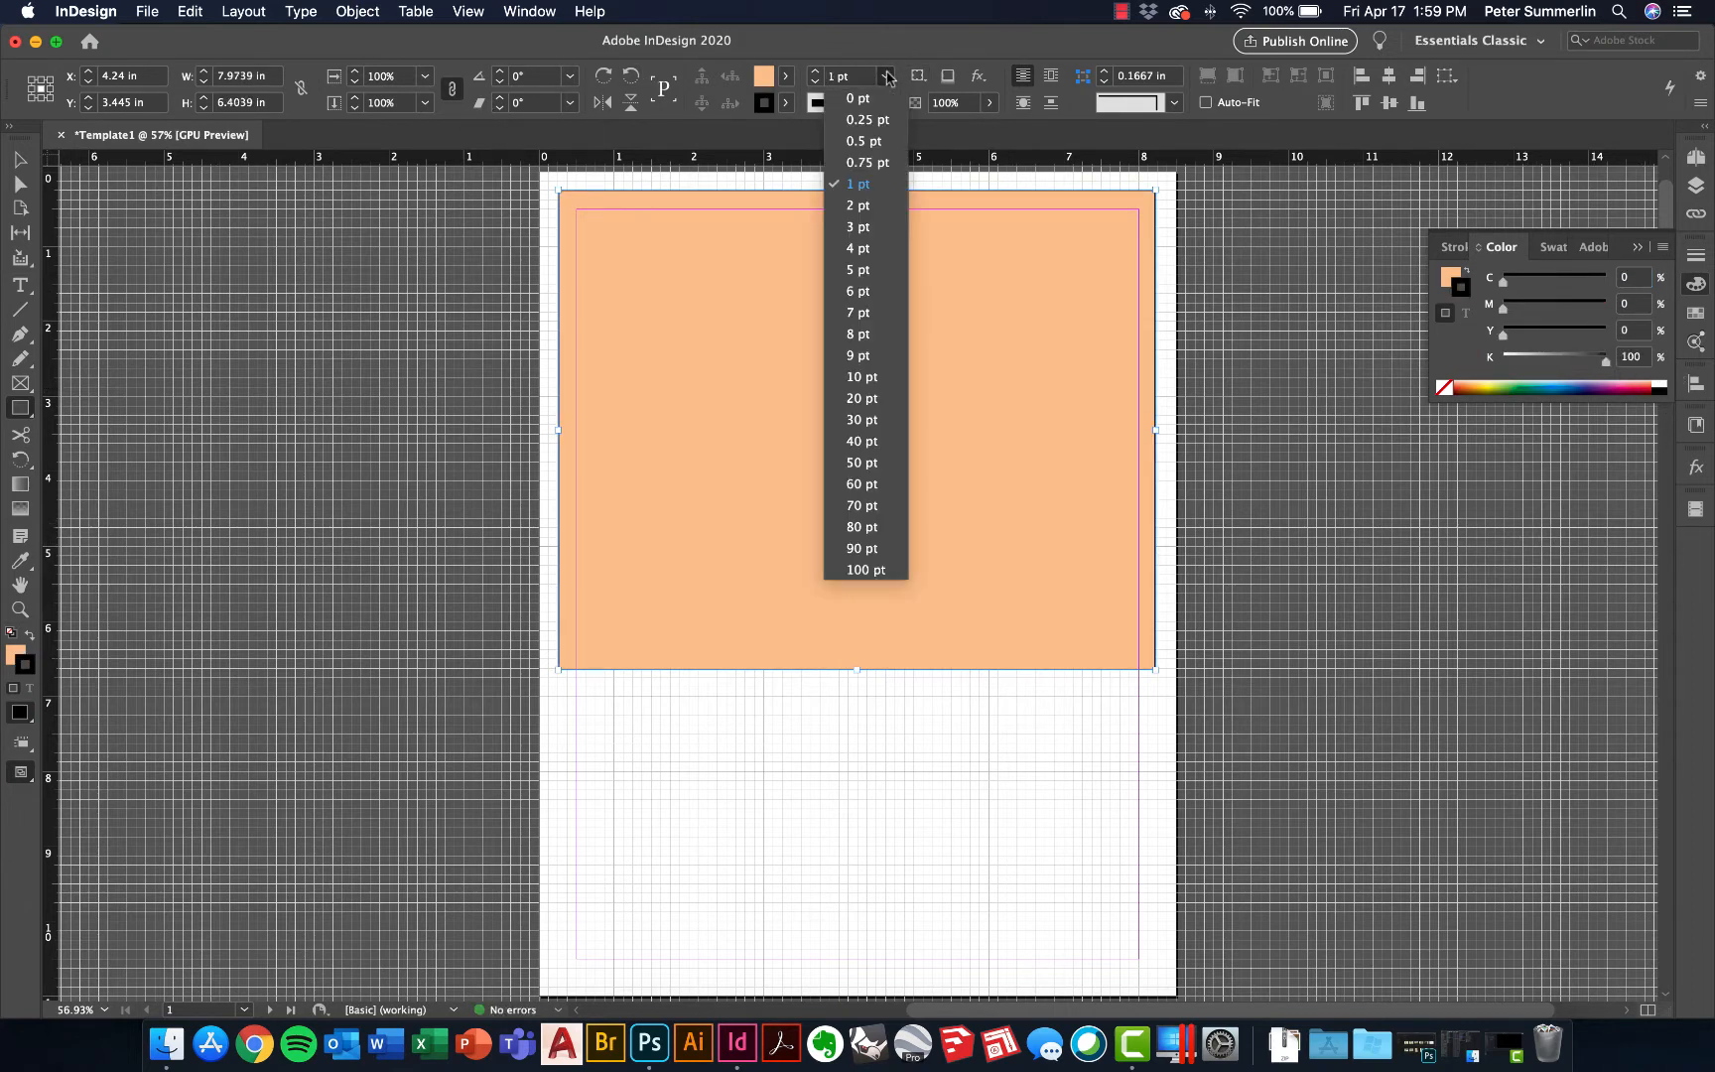
click(860, 270)
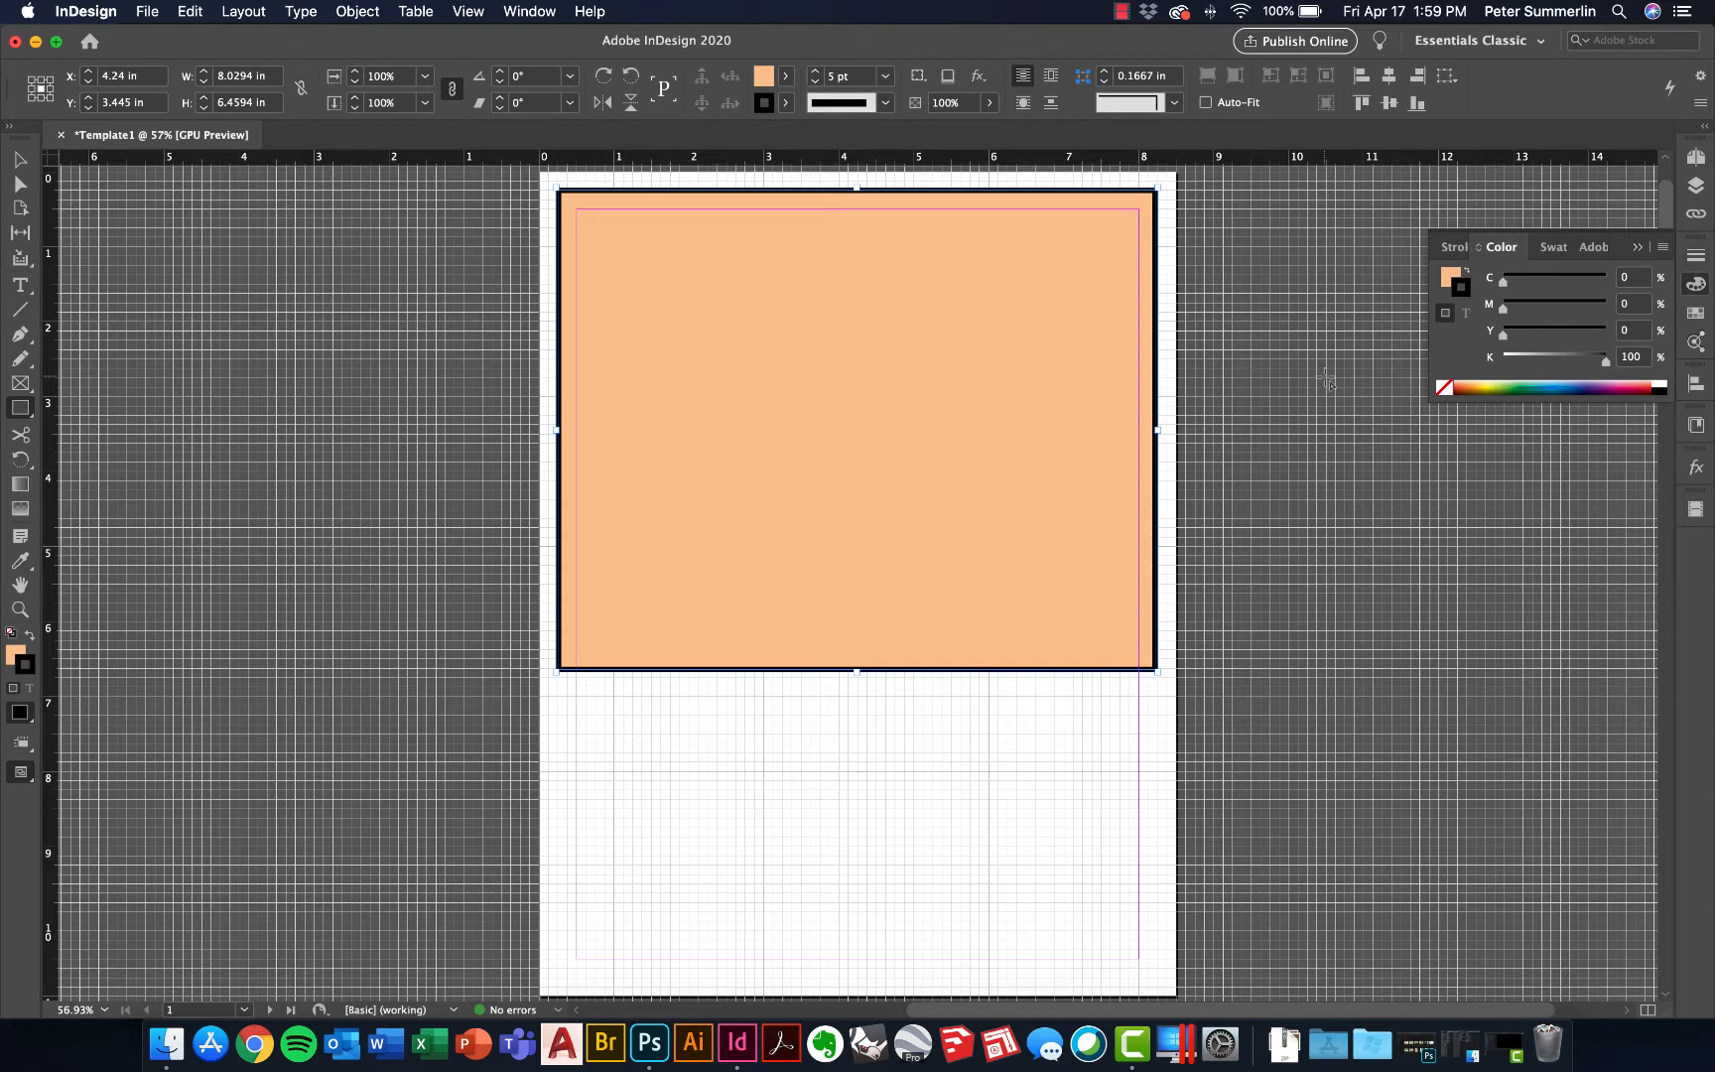
Remove the rectangle's stroke, make its fill the active colour attribute, and deselect the rectangle
click(1444, 389)
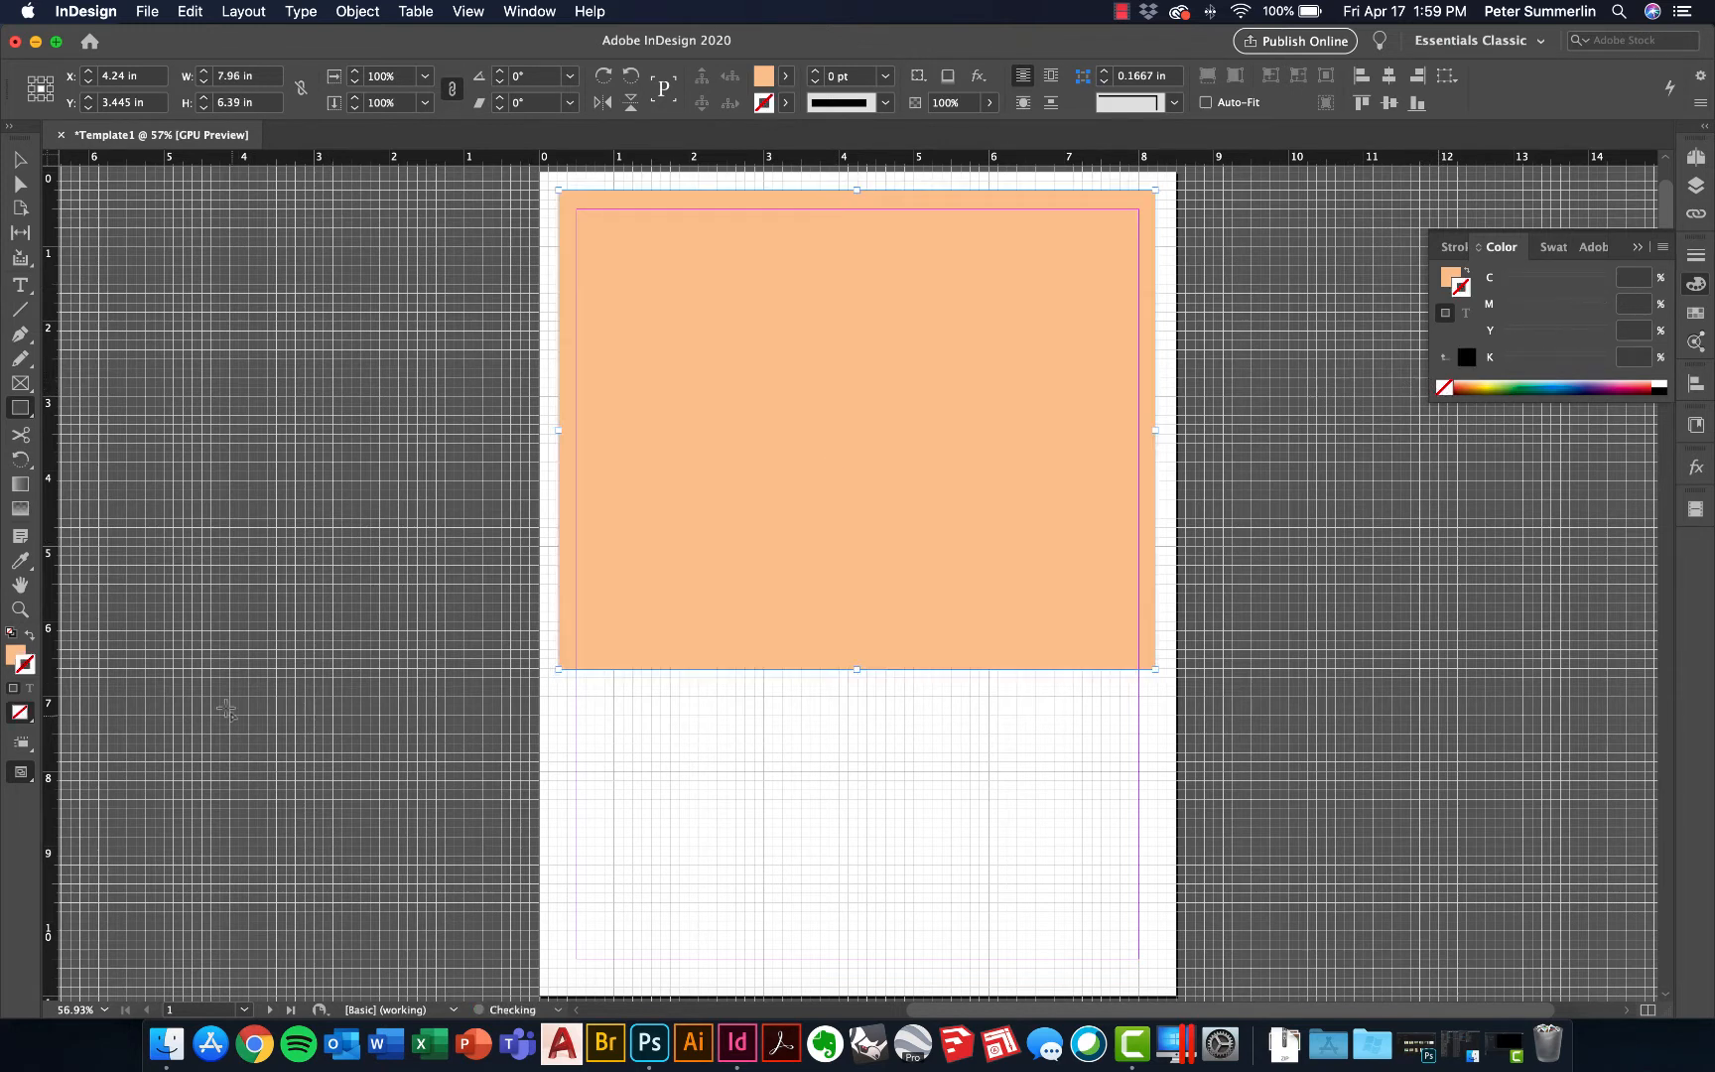
click(13, 658)
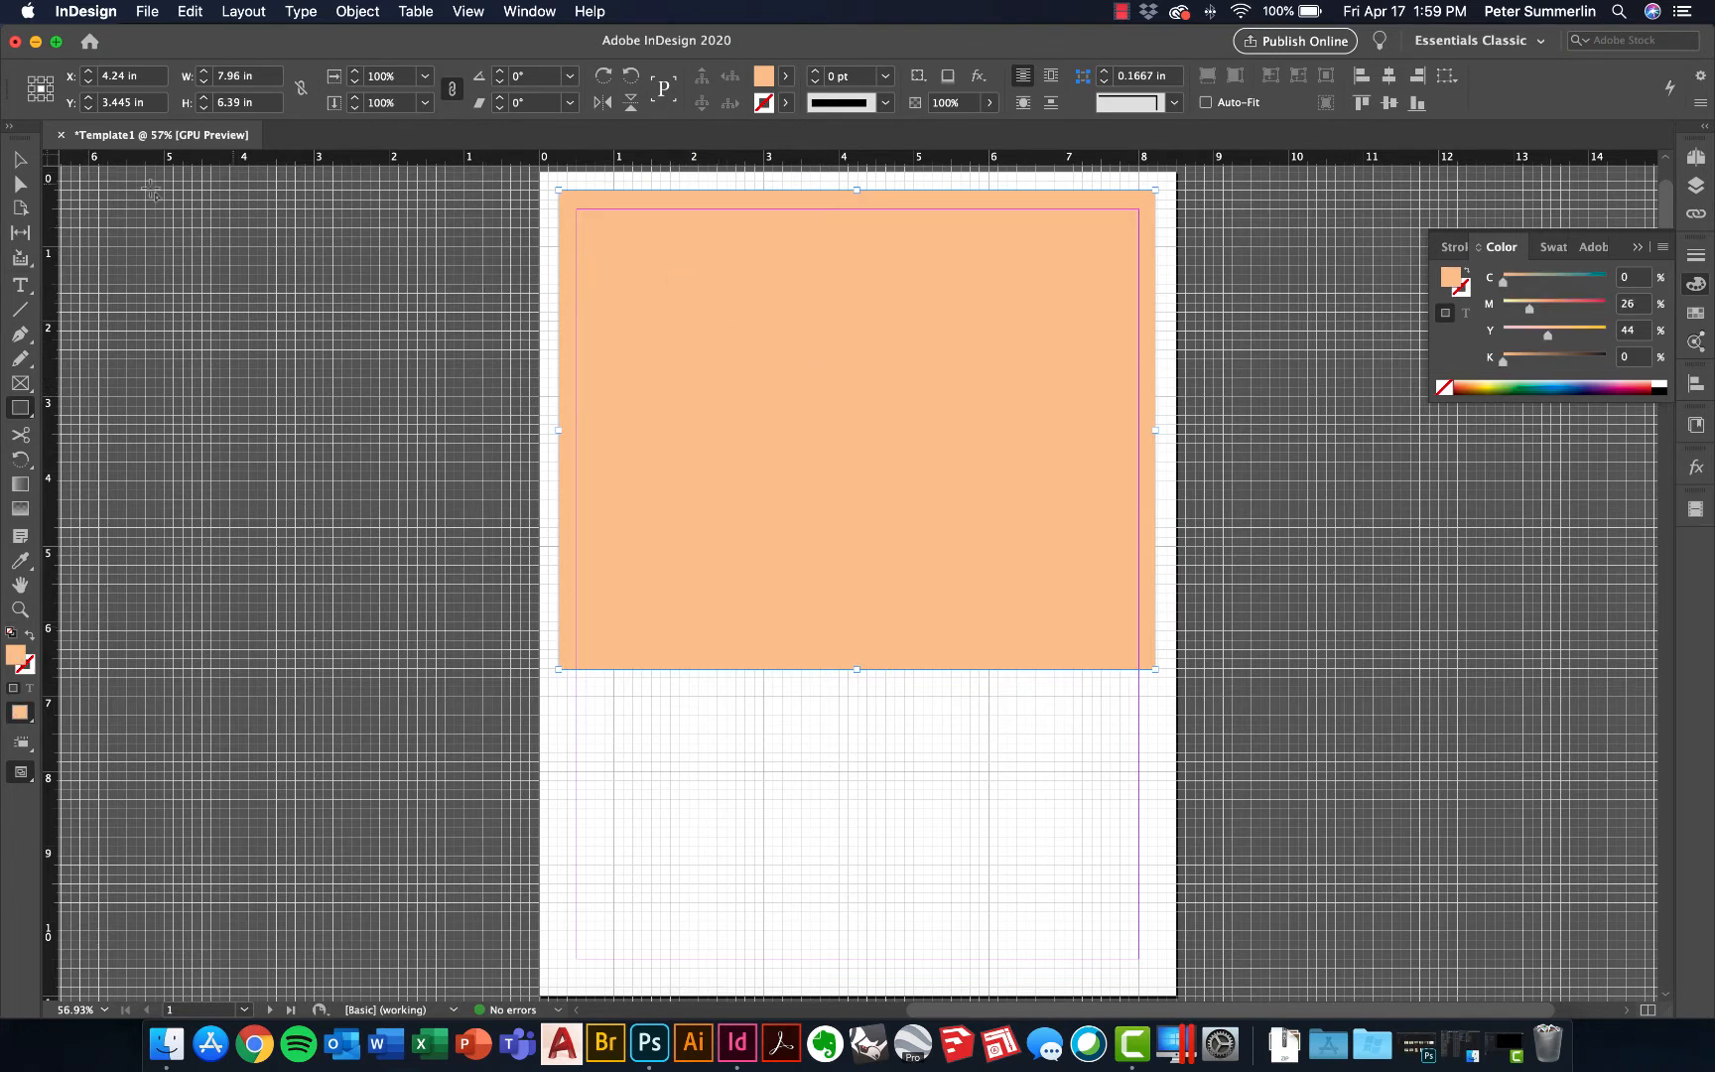
click(18, 163)
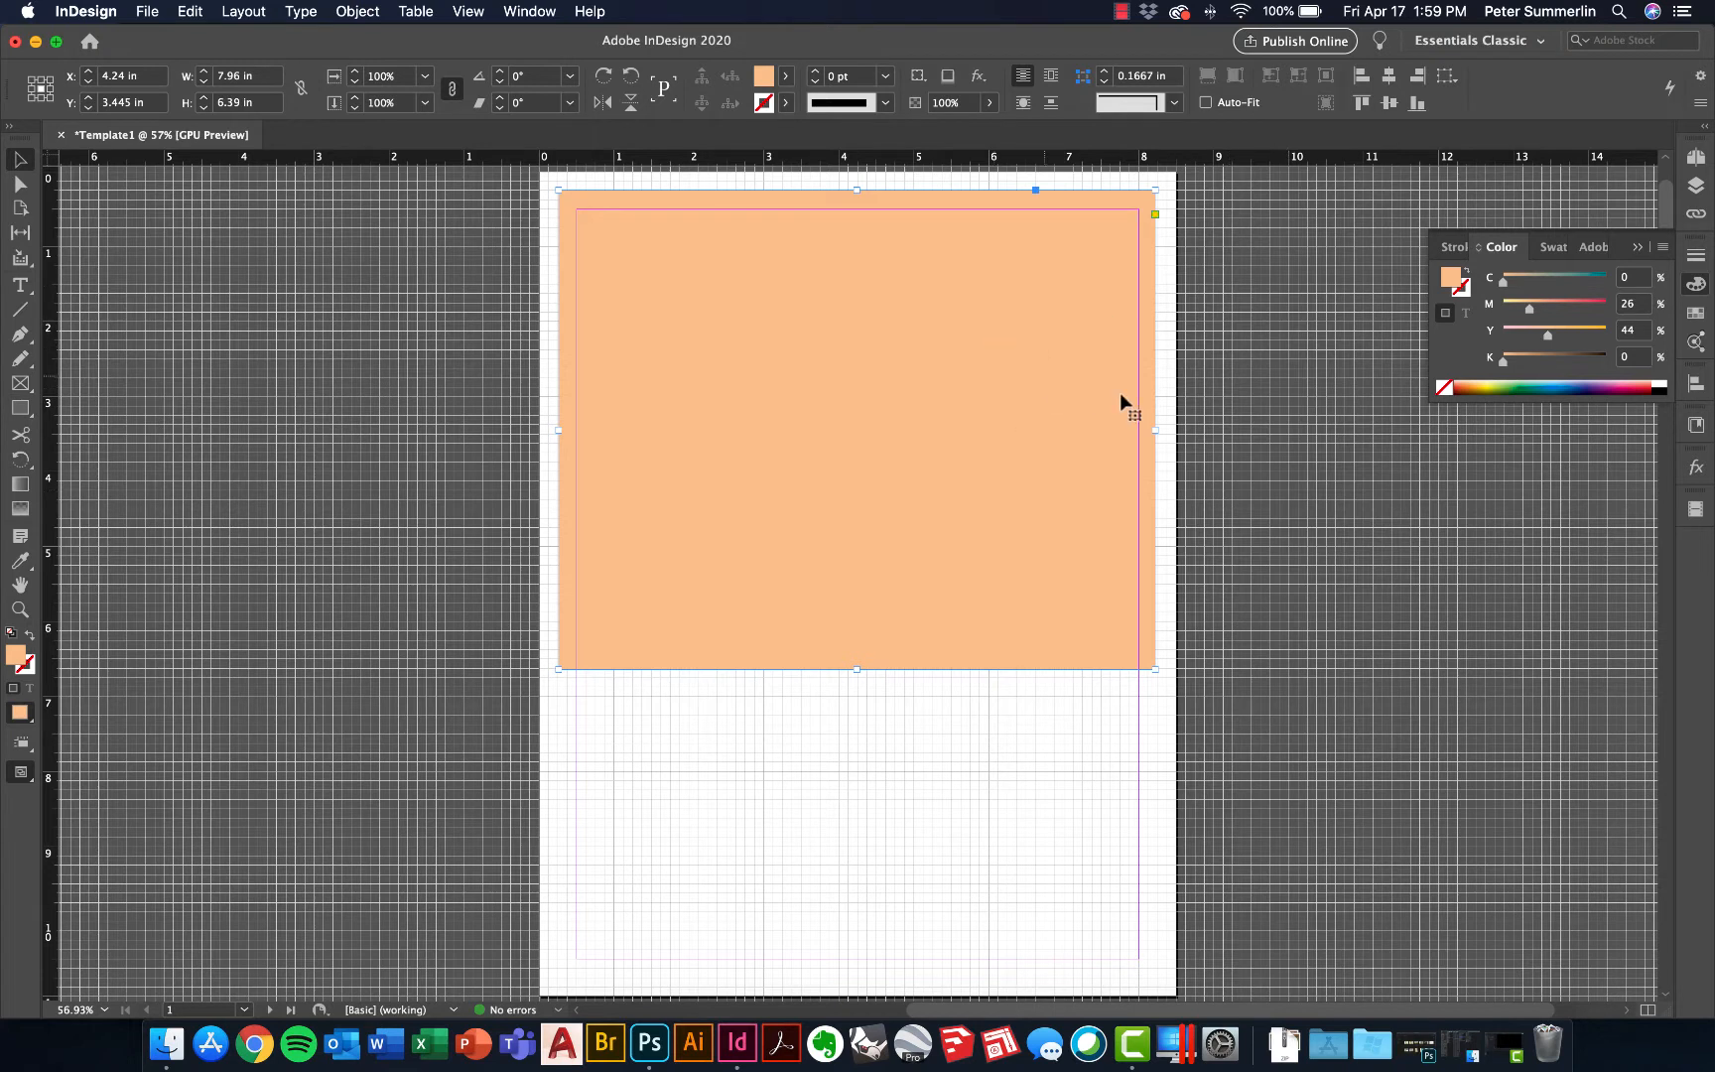
click(1206, 486)
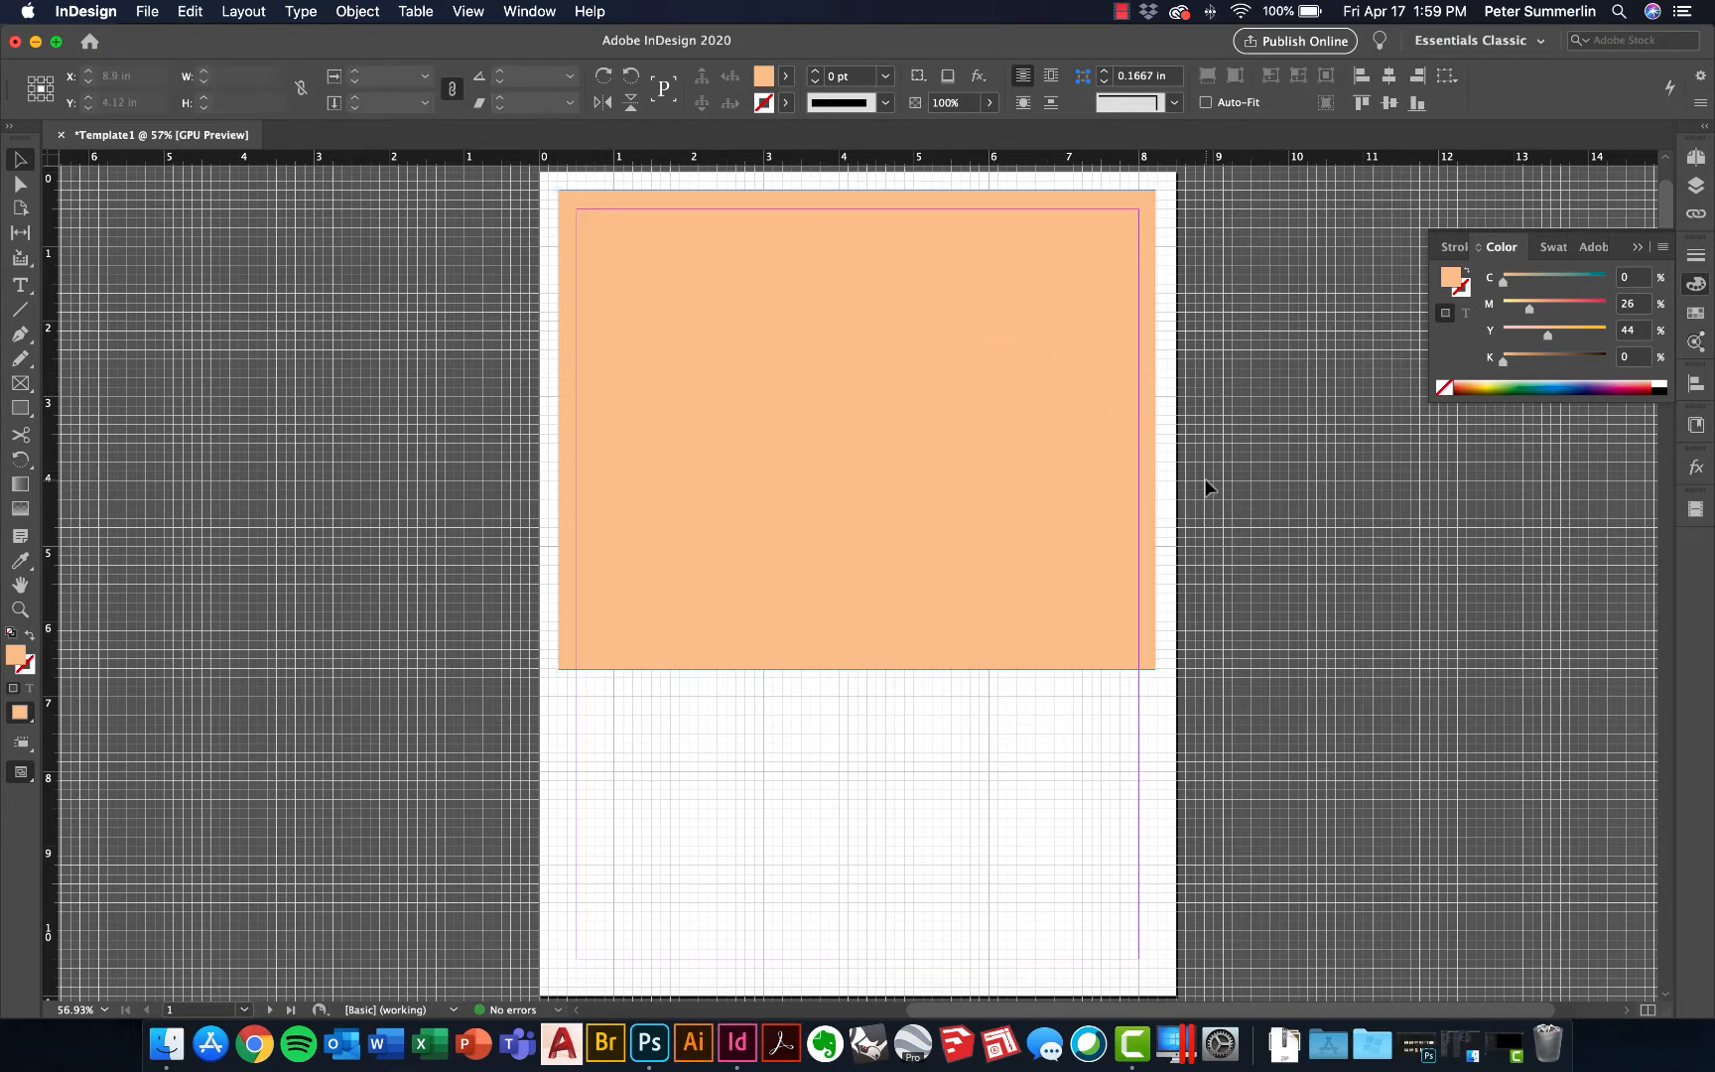
Draw a horizontal 8 in line with the Pen tool below the rectangle at Y 7.5 in, with a 0.5 pt stroke
click(33, 340)
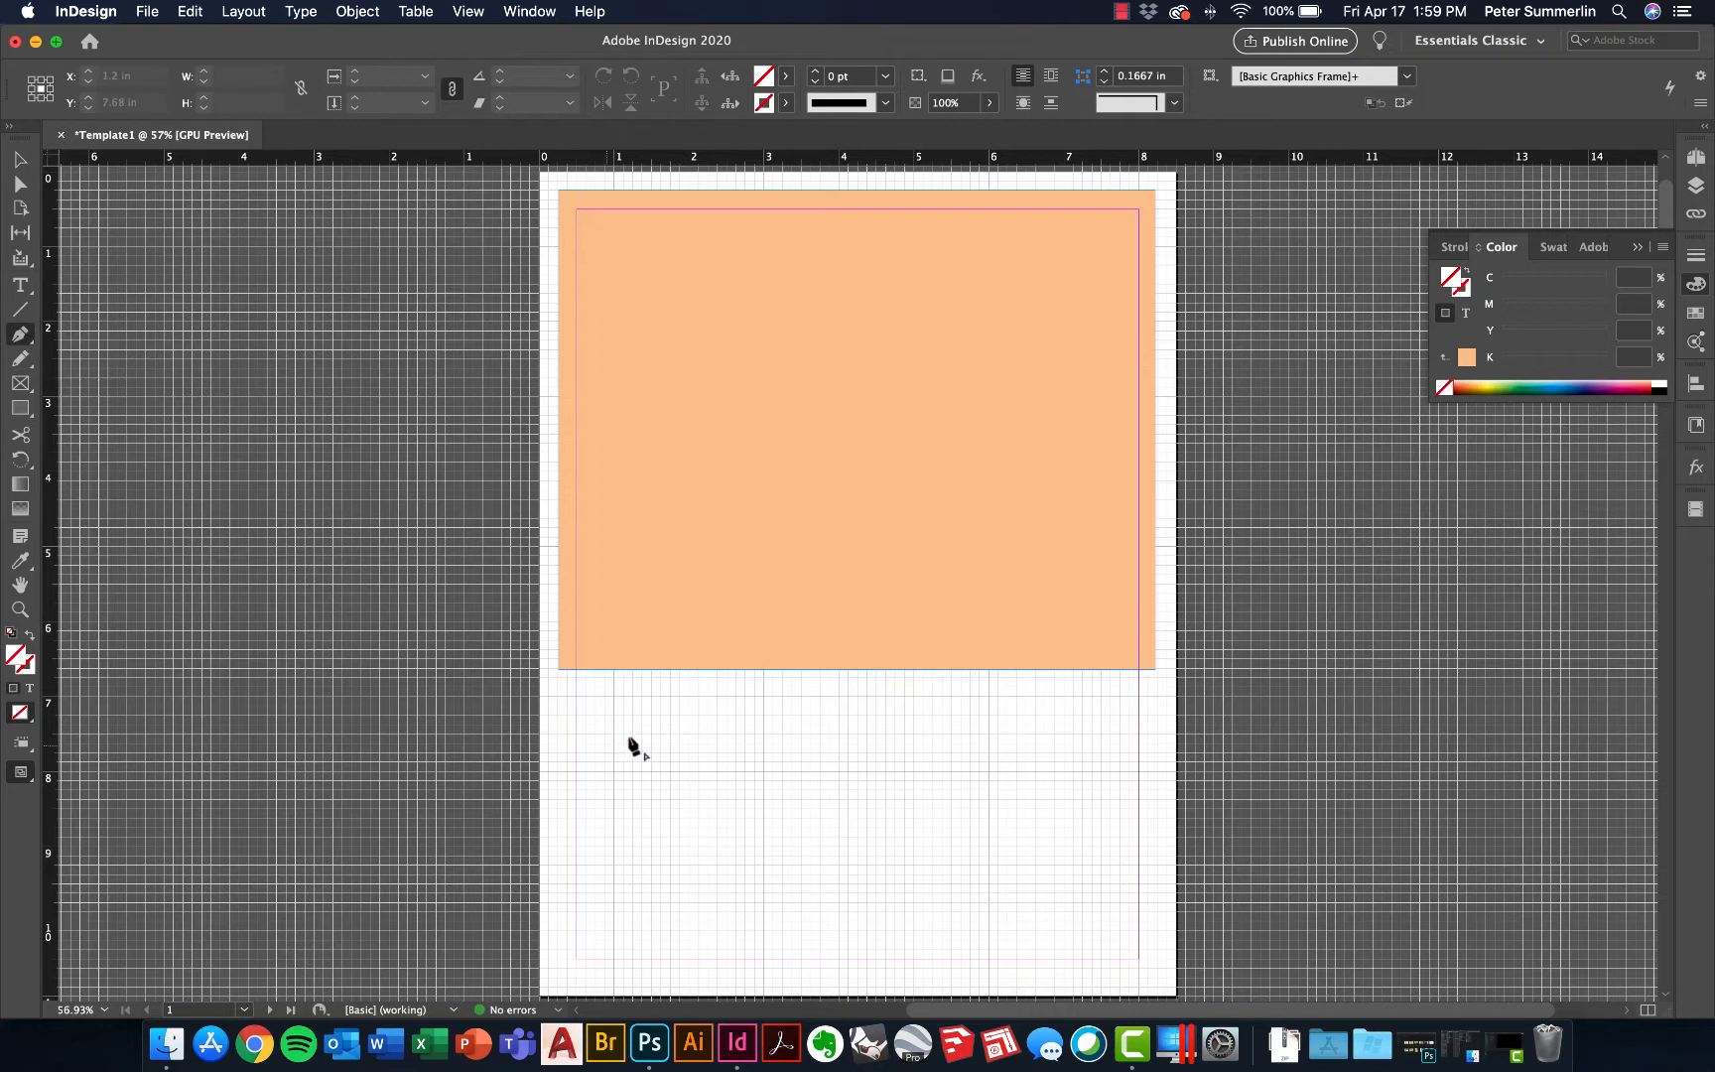
click(561, 733)
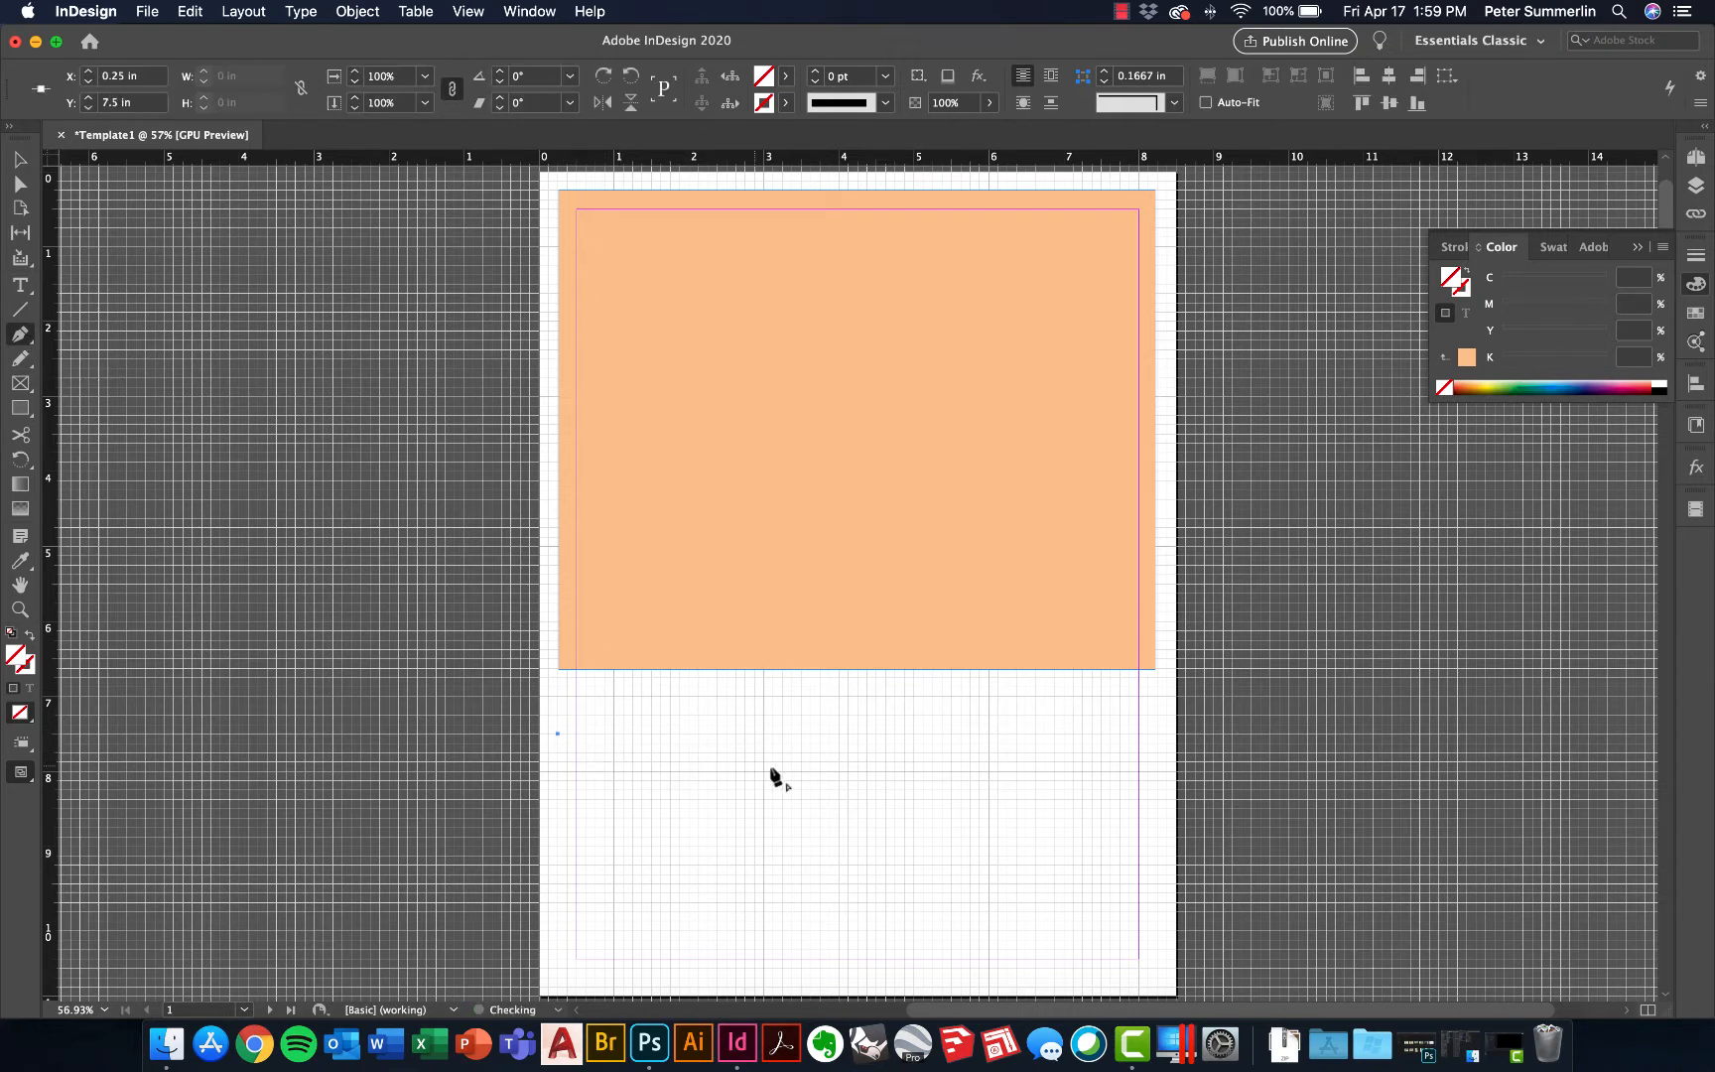
click(1158, 739)
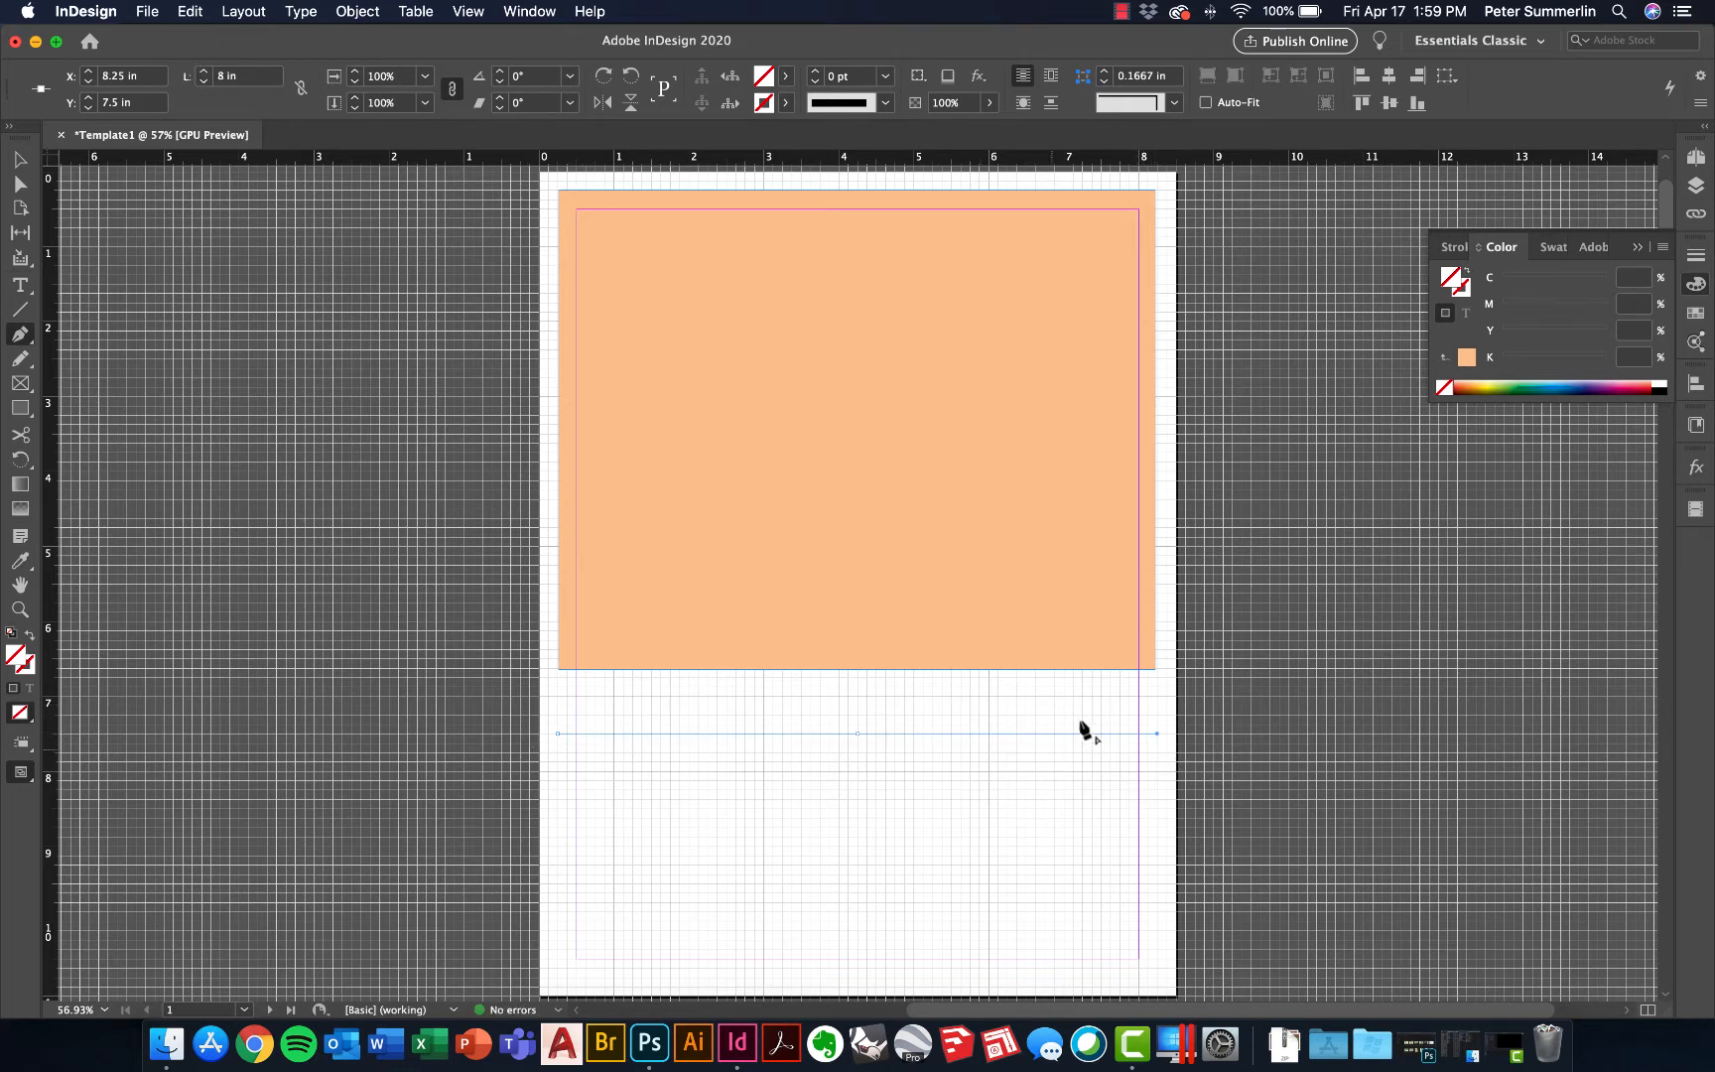
click(885, 77)
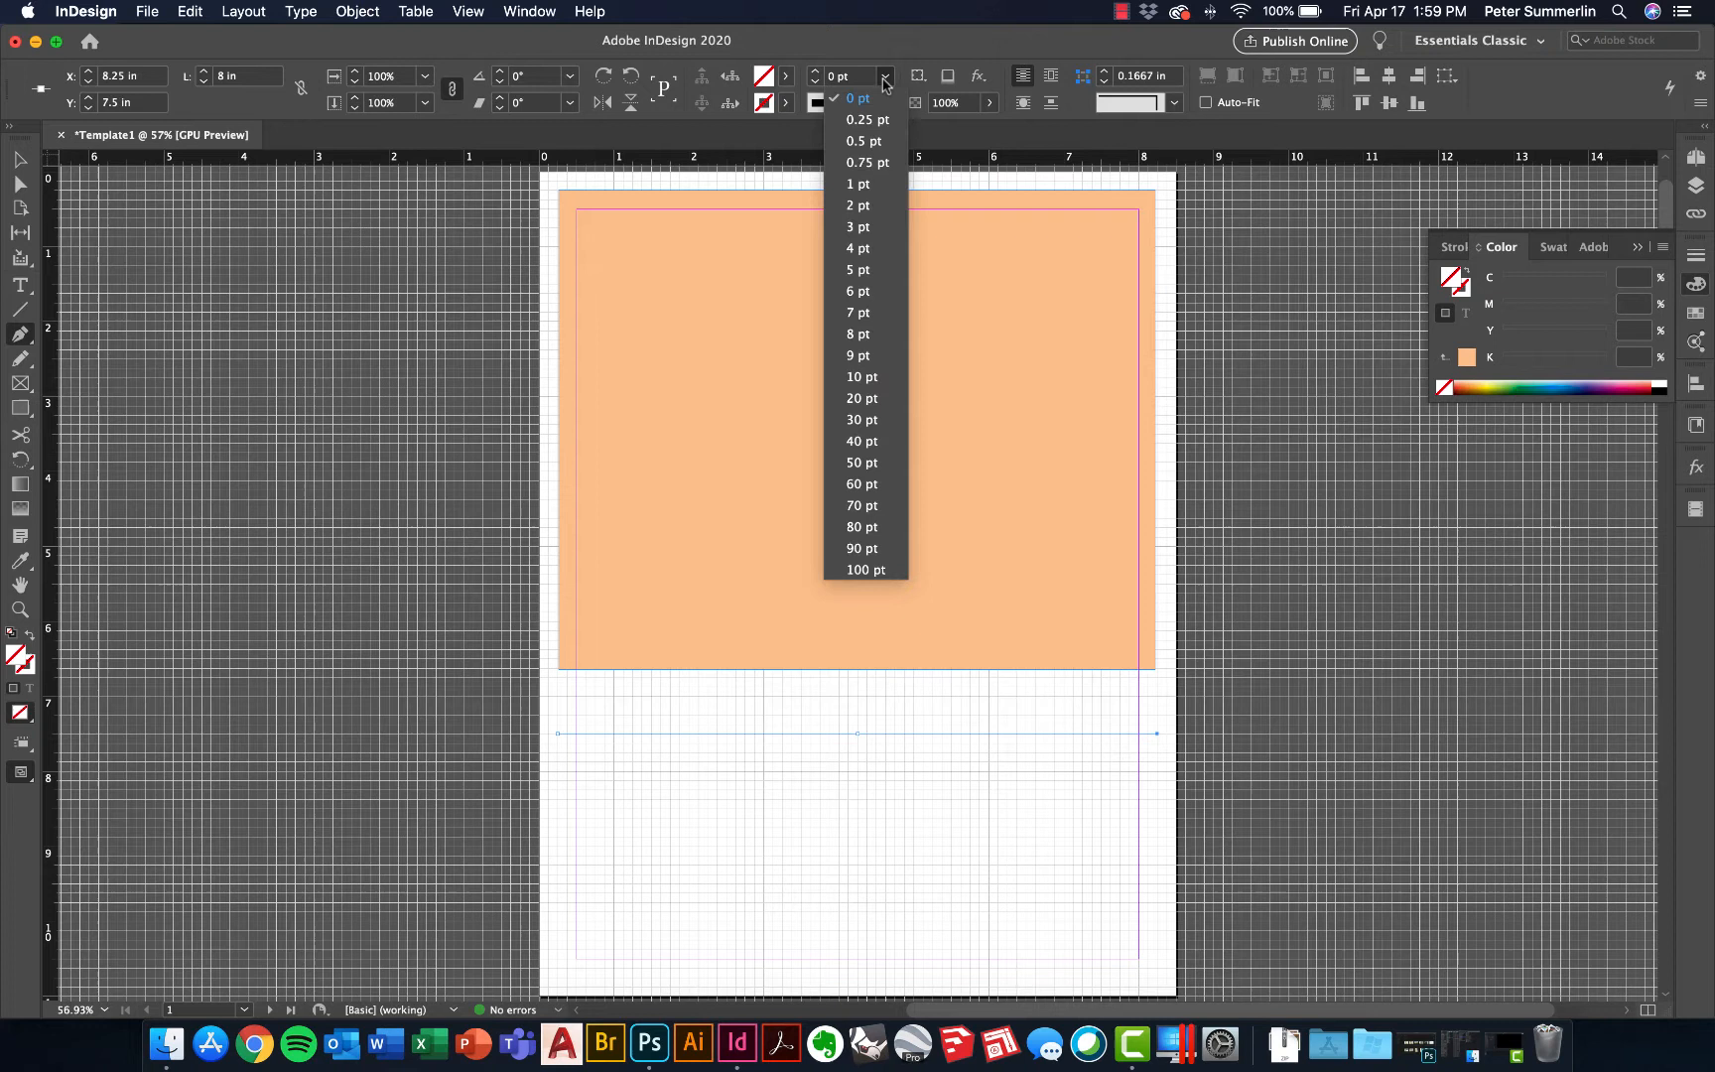
click(862, 141)
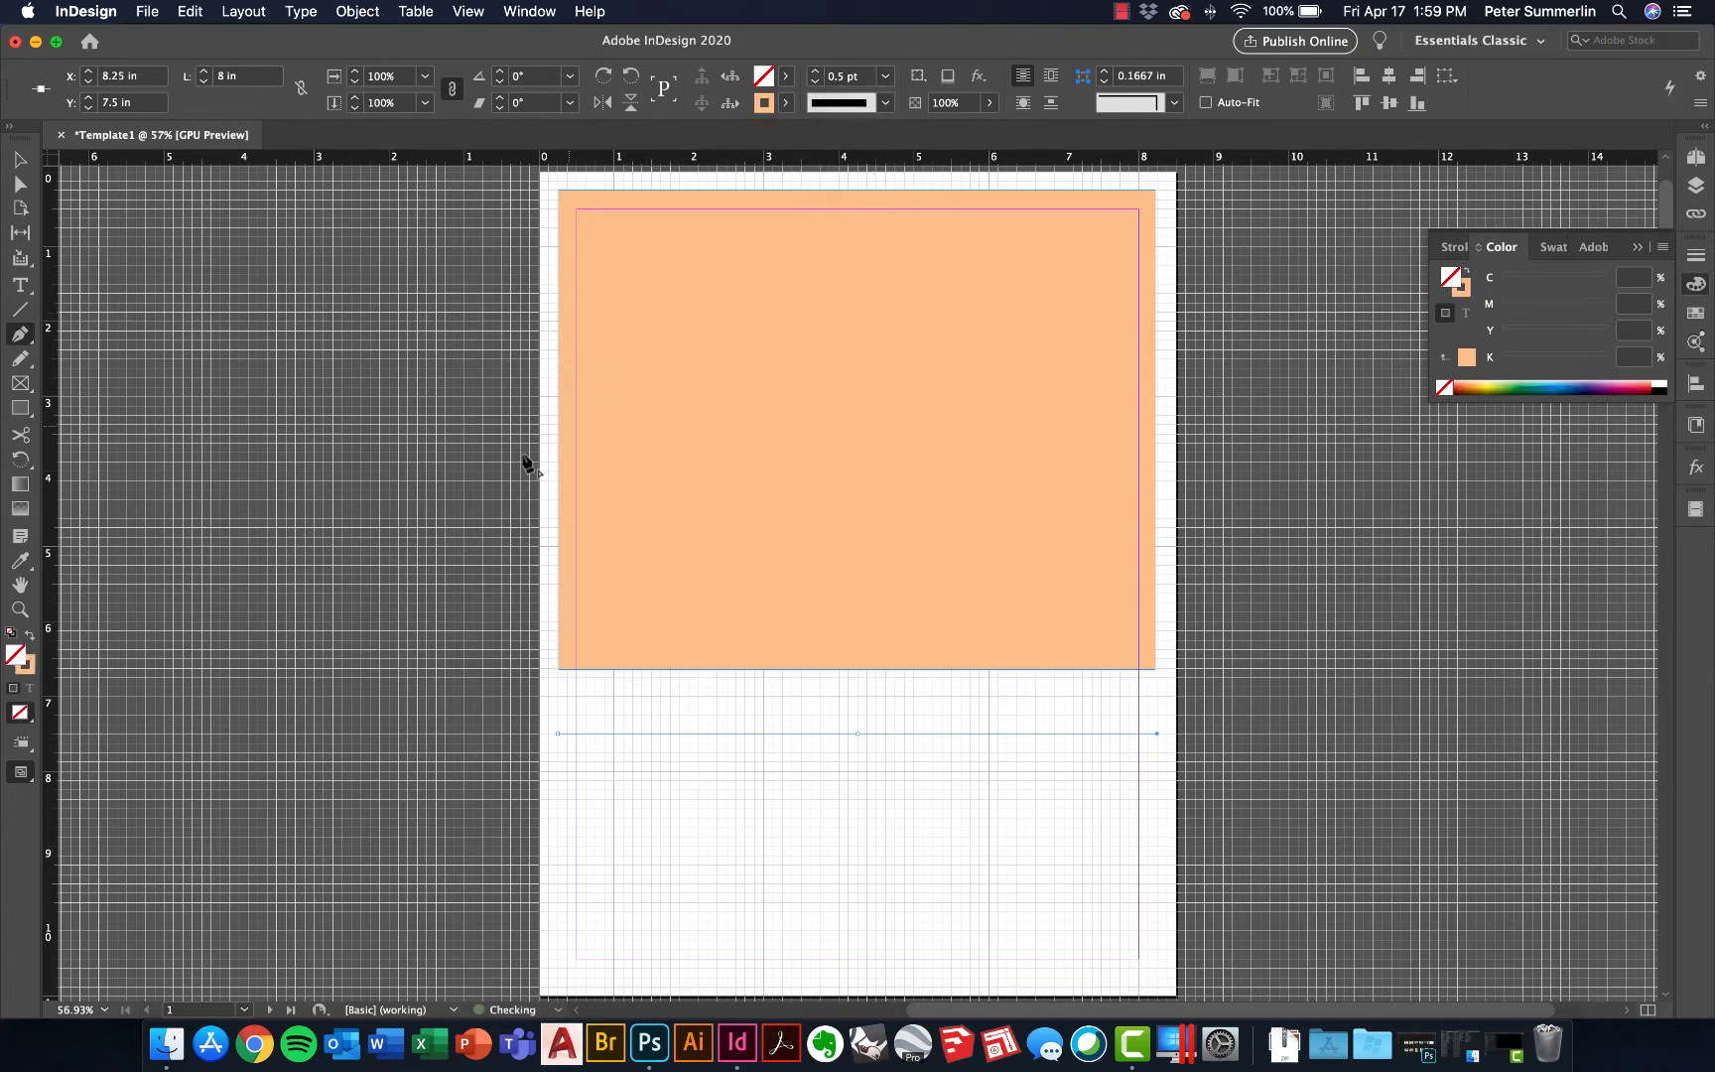
Change the line's stroke colour to a dark green of C 76, M 46, Y 79, K 45 and deselect the line
double_click(27, 668)
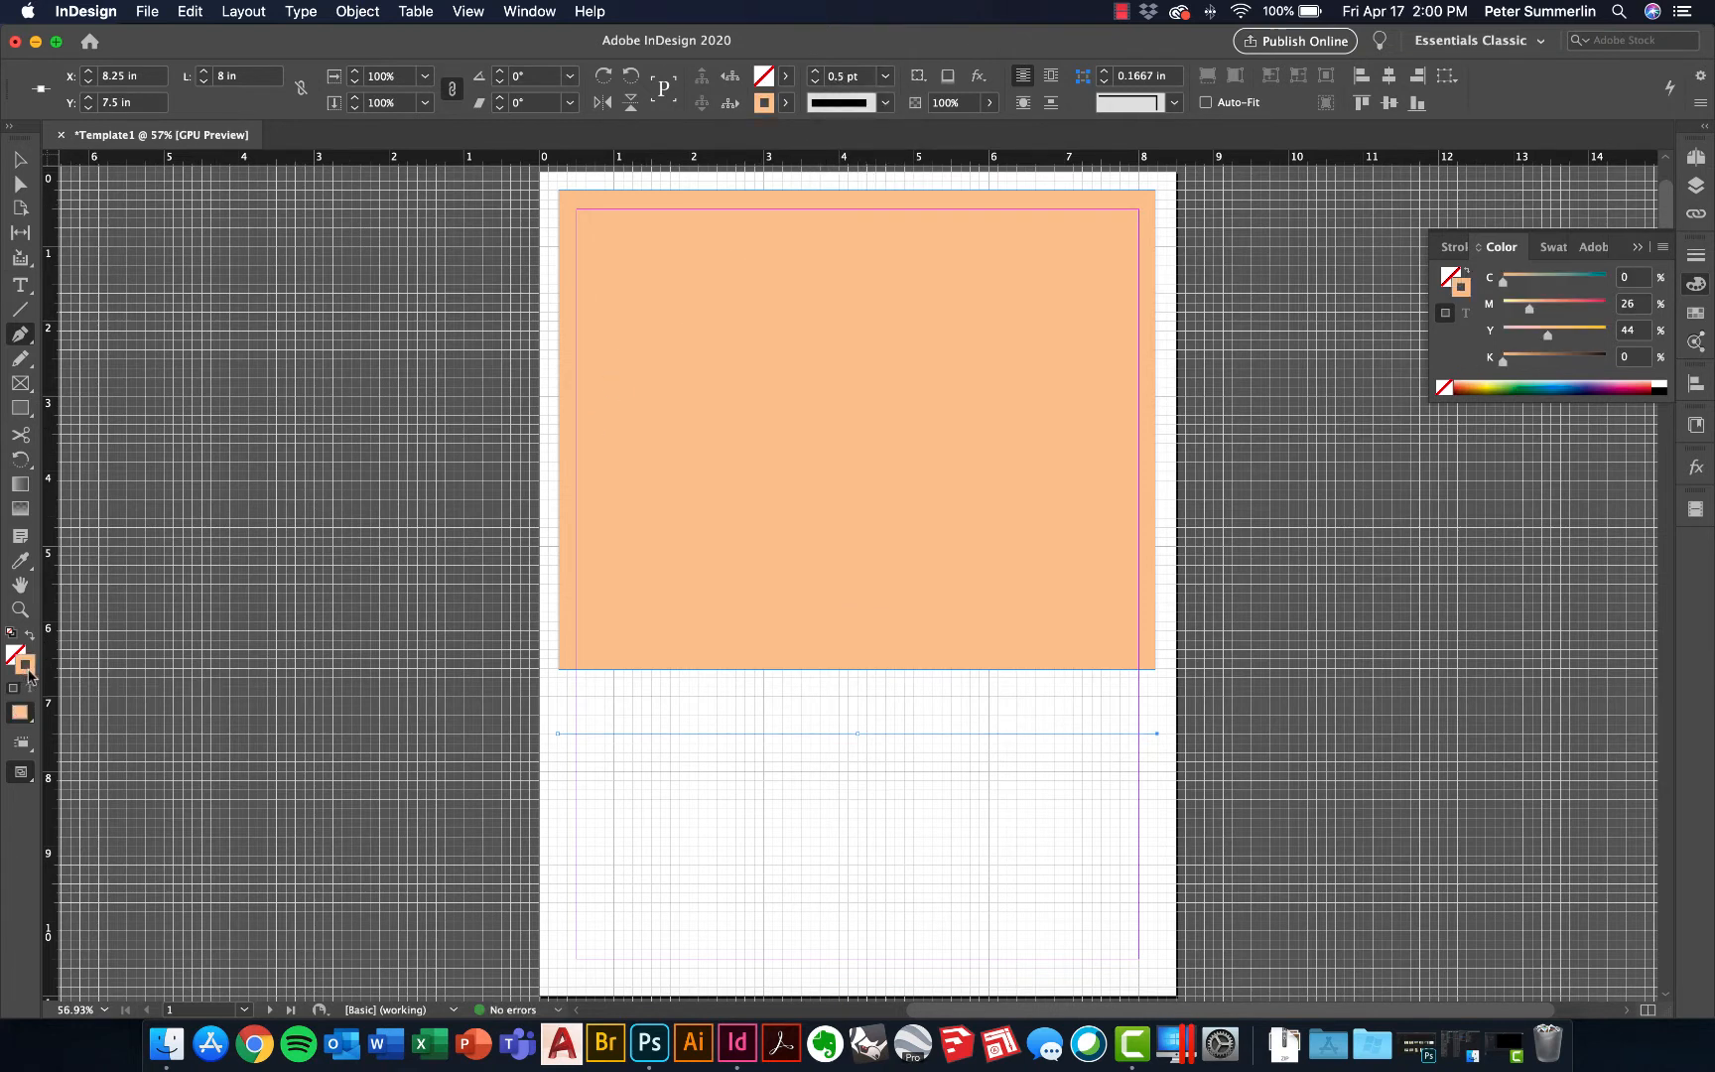
click(876, 634)
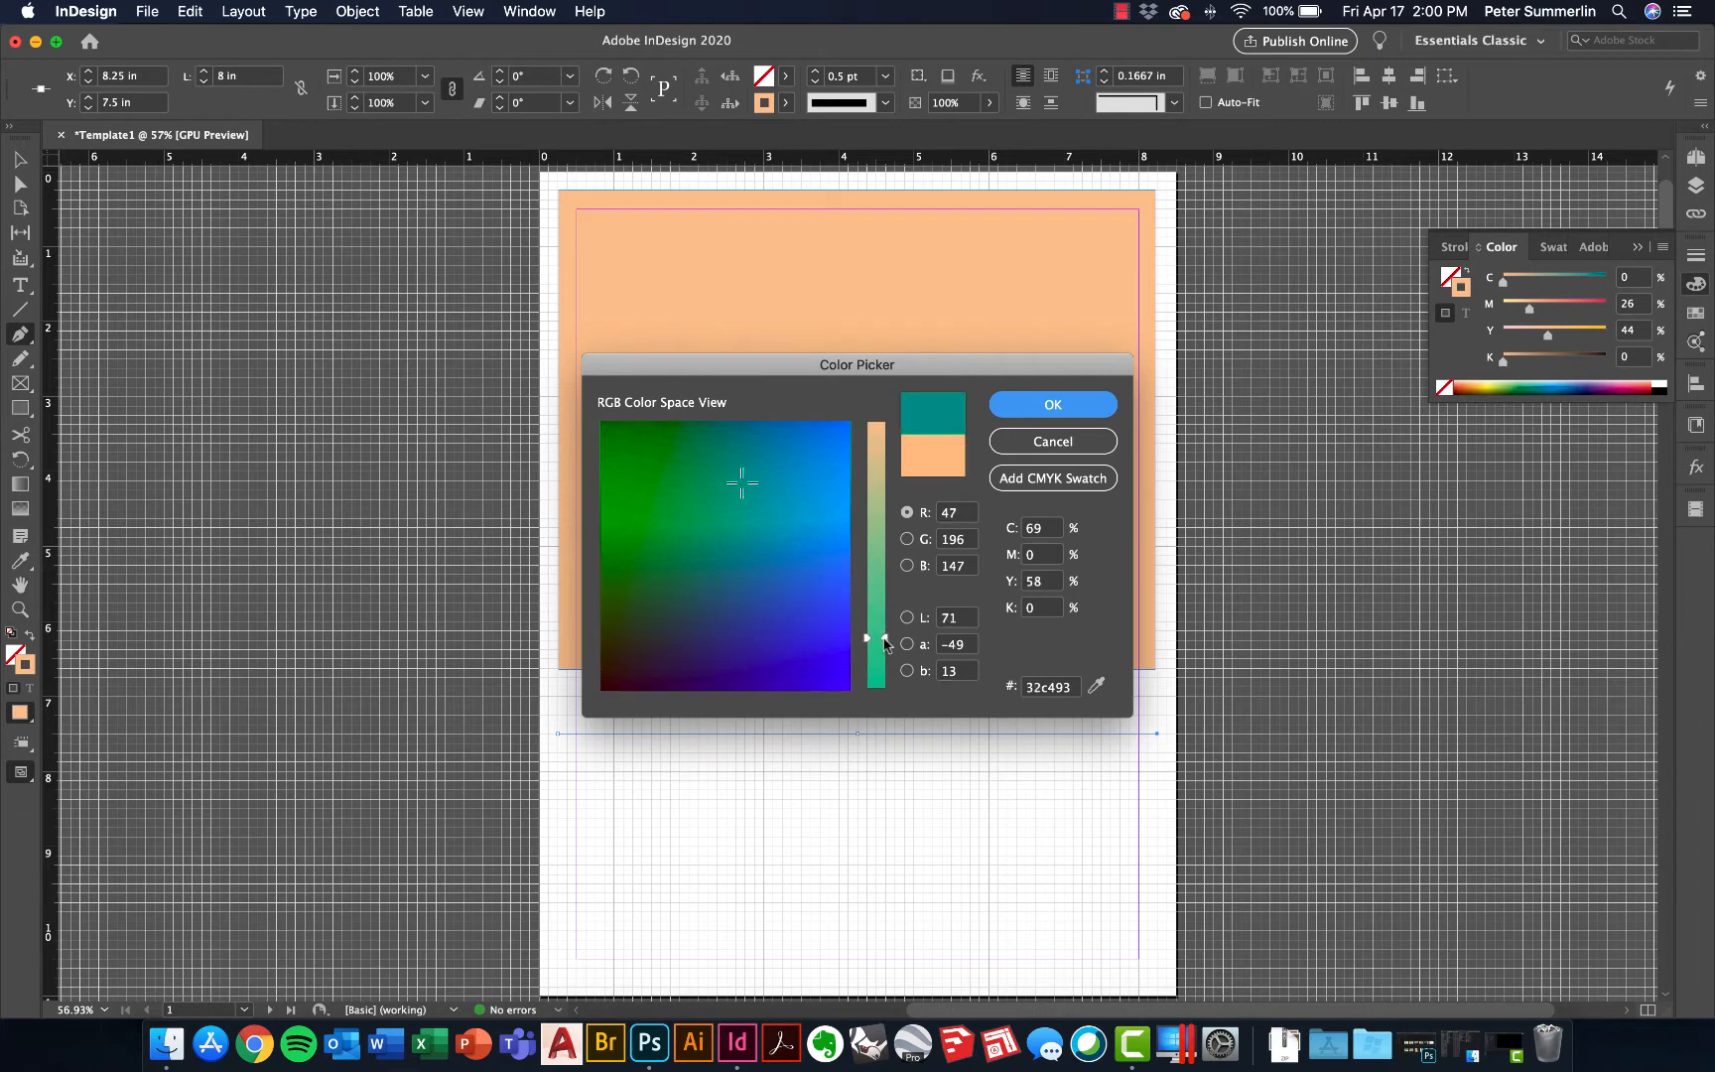
drag(665, 583, 652, 608)
click(1053, 404)
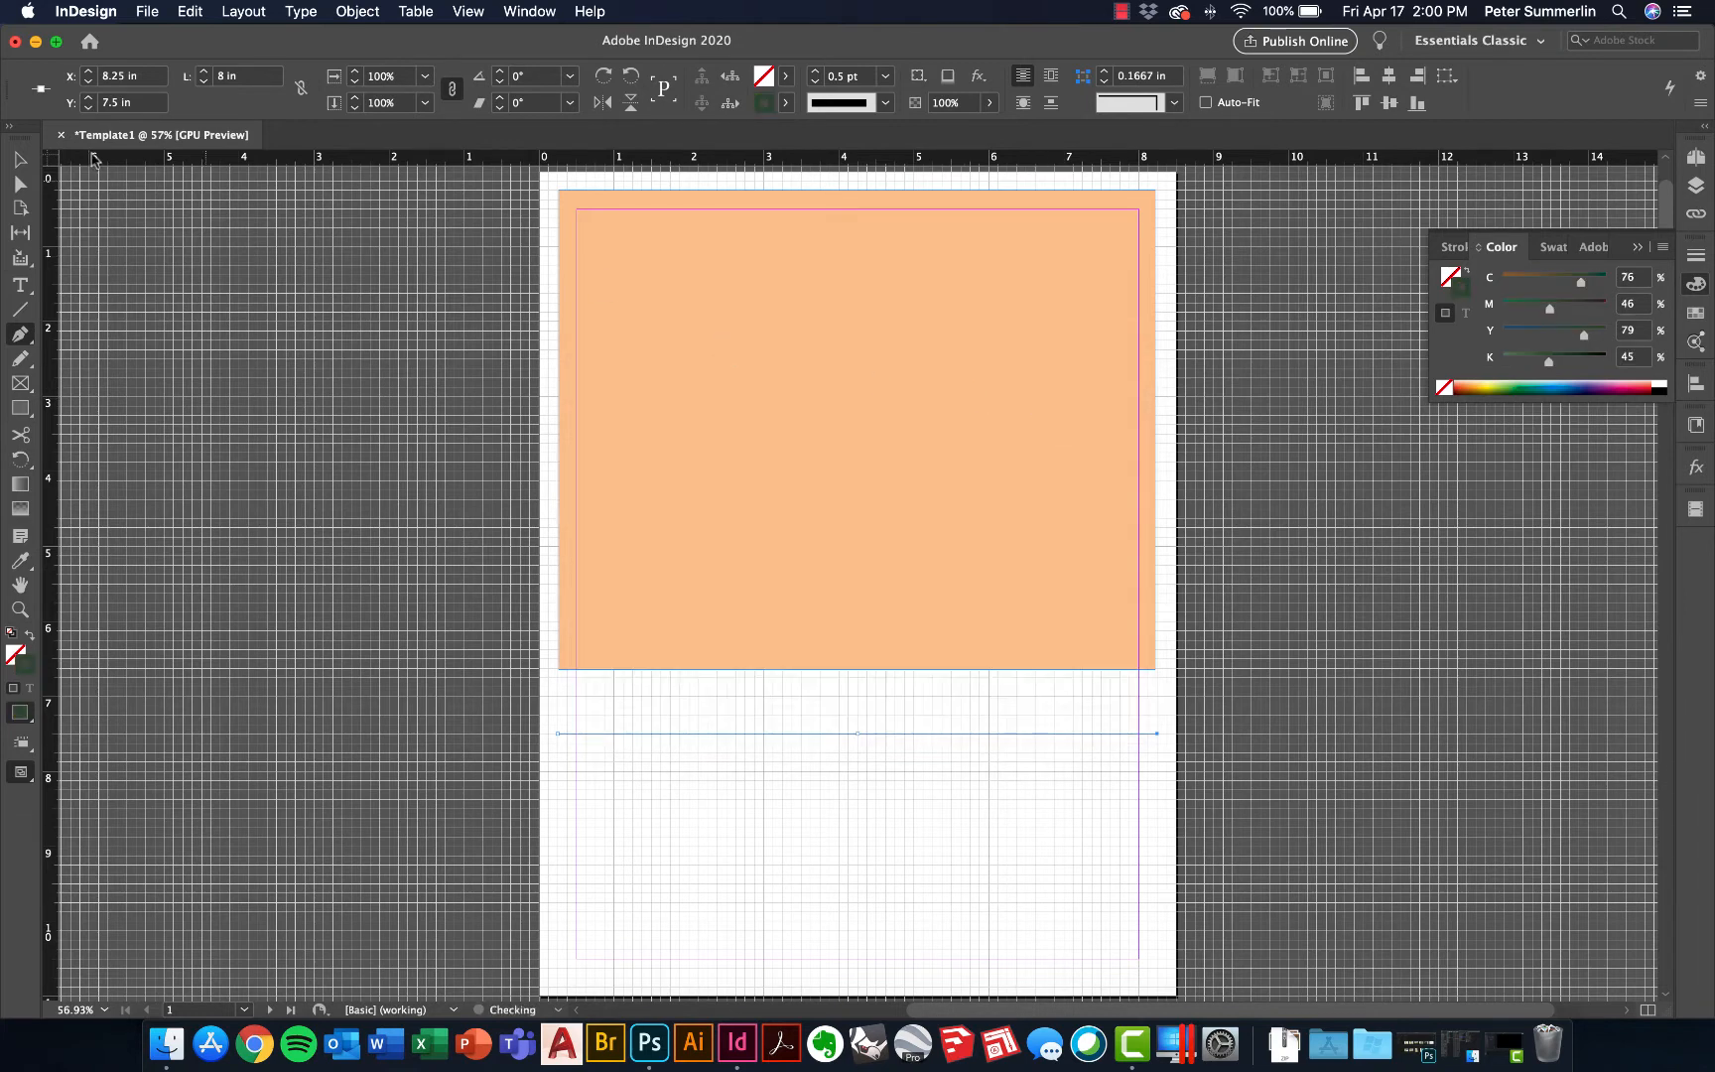
click(20, 159)
click(838, 702)
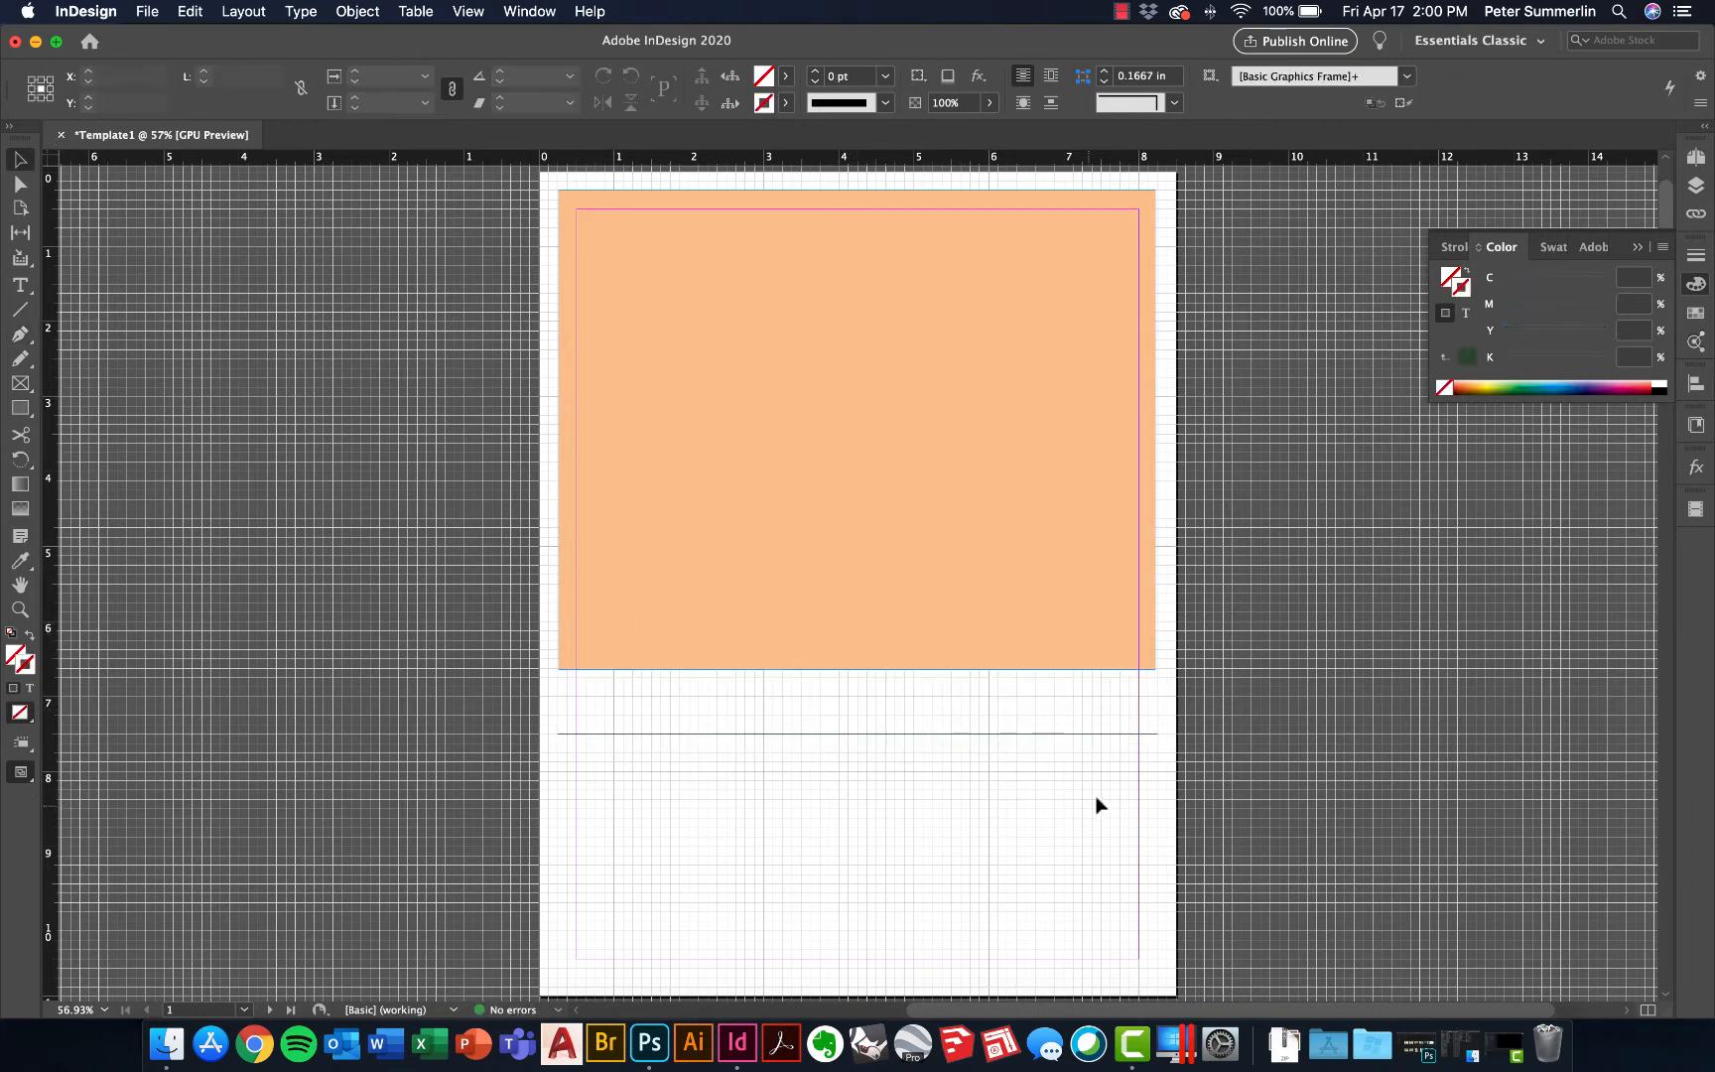
Hide the document grid, and select and deselect the green line to check its appearance
key(super+apostrophe)
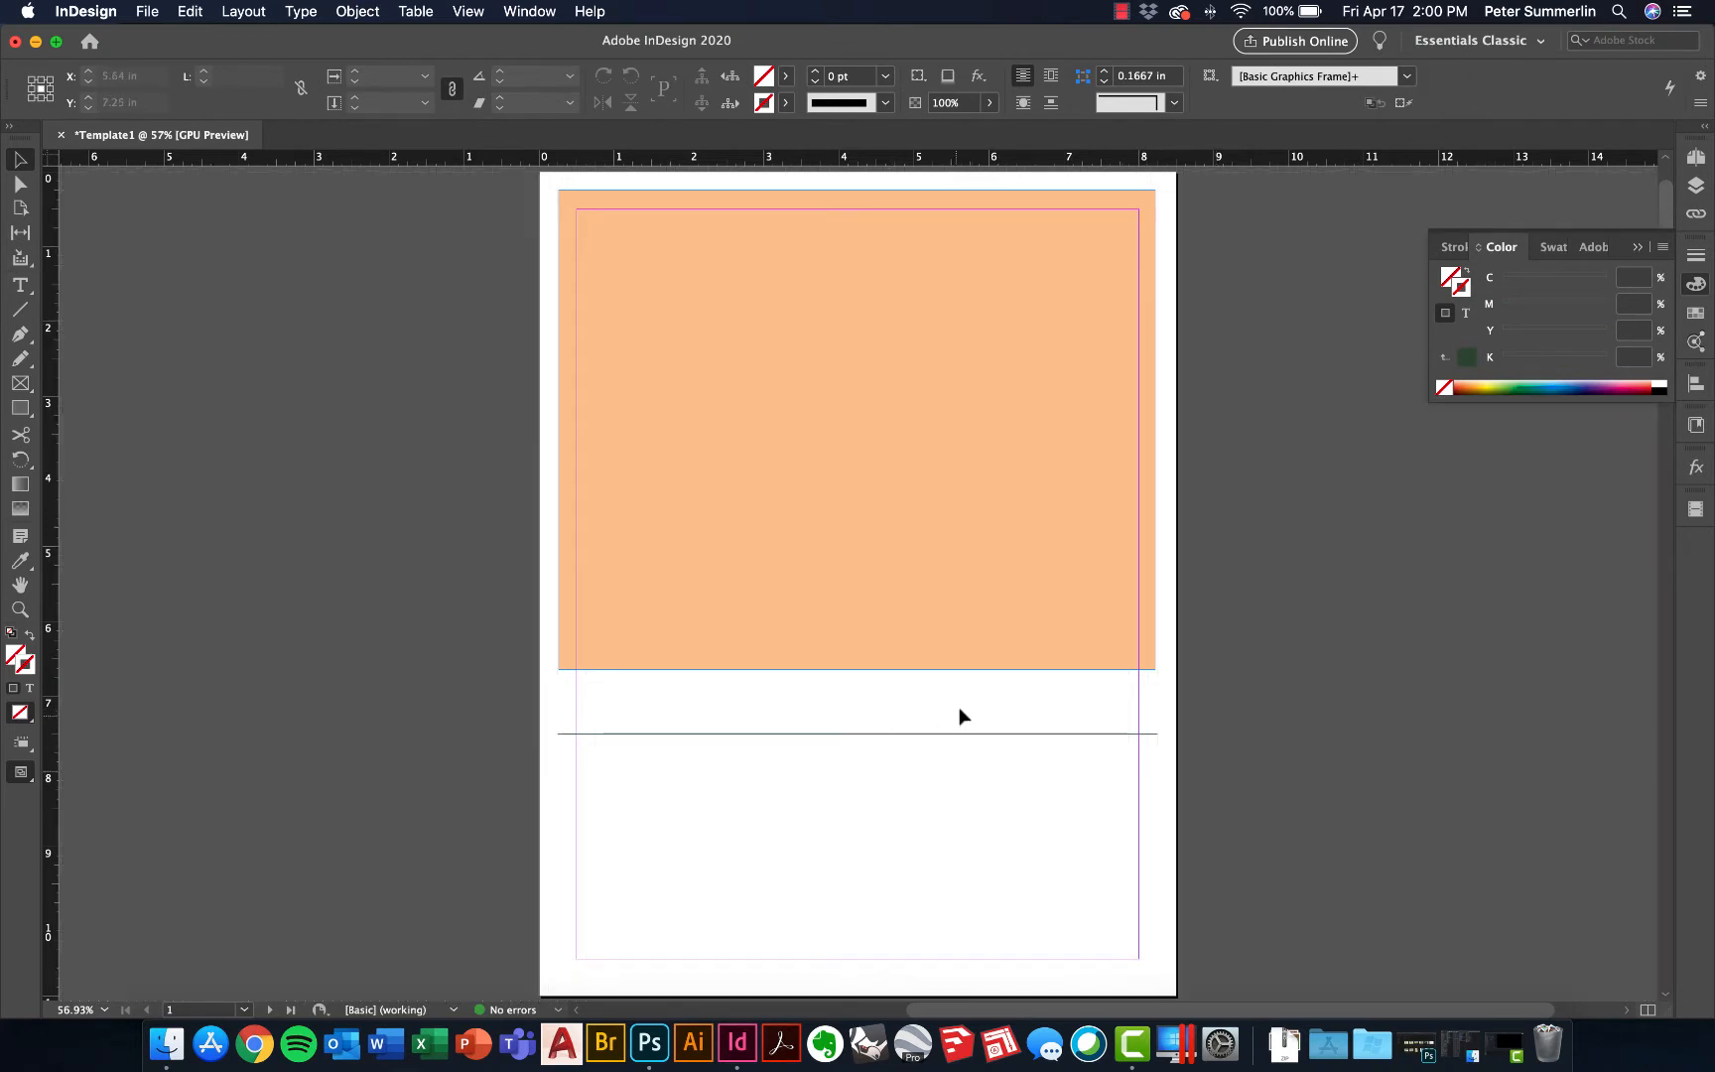
click(963, 736)
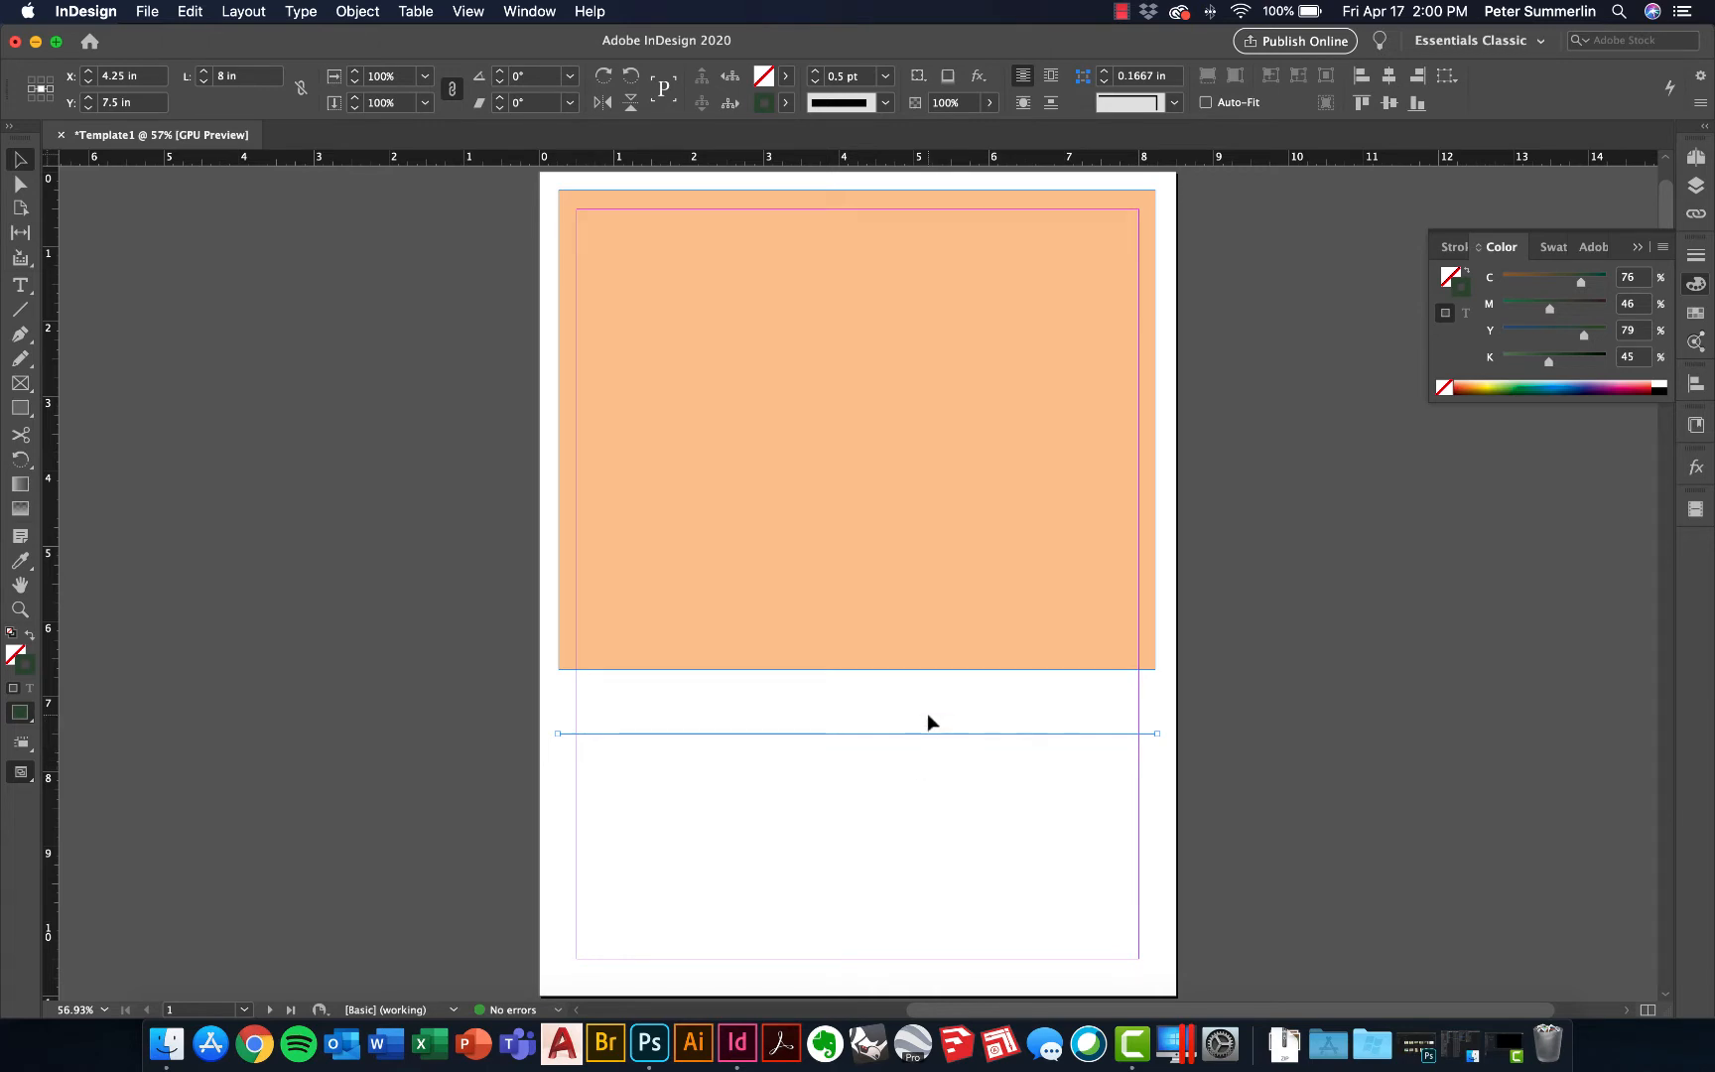
click(930, 721)
Draw a stepped Pen path from X 0.25 in, Y 8.125 in, ending in a curve at X 7.375 in, Y 9.625 in, with a black stroke
key(p)
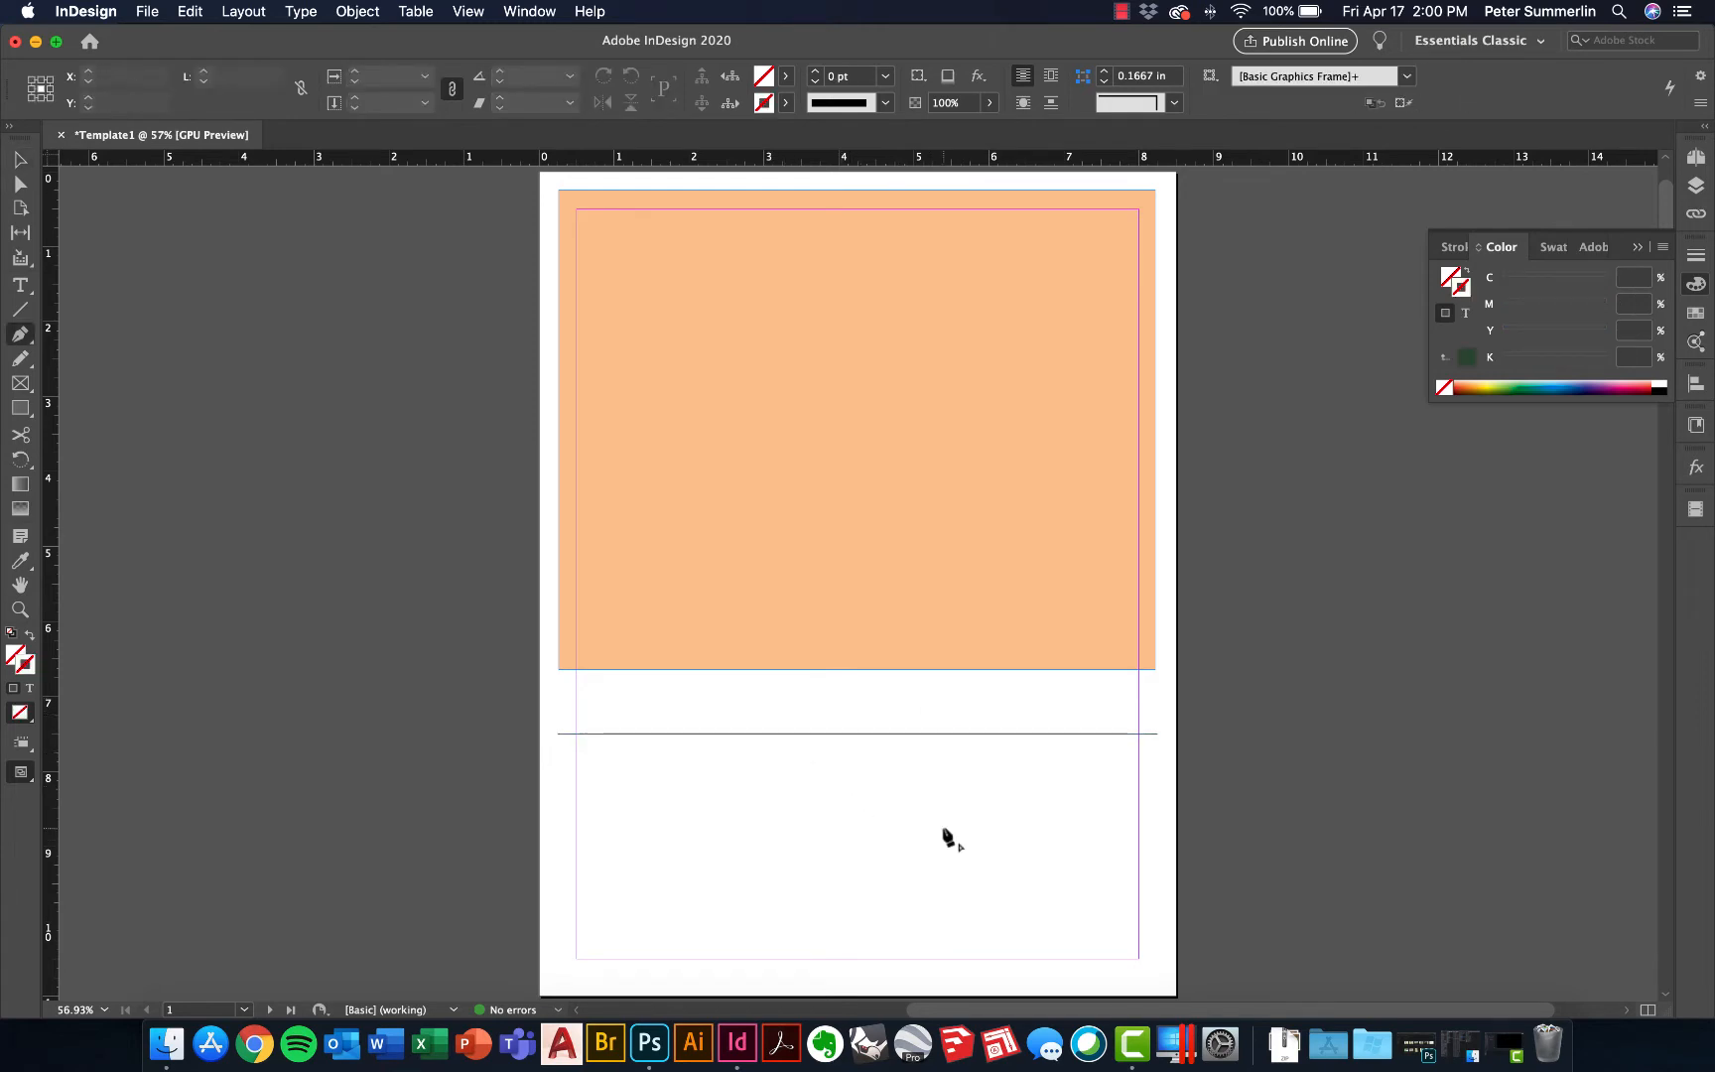
click(558, 781)
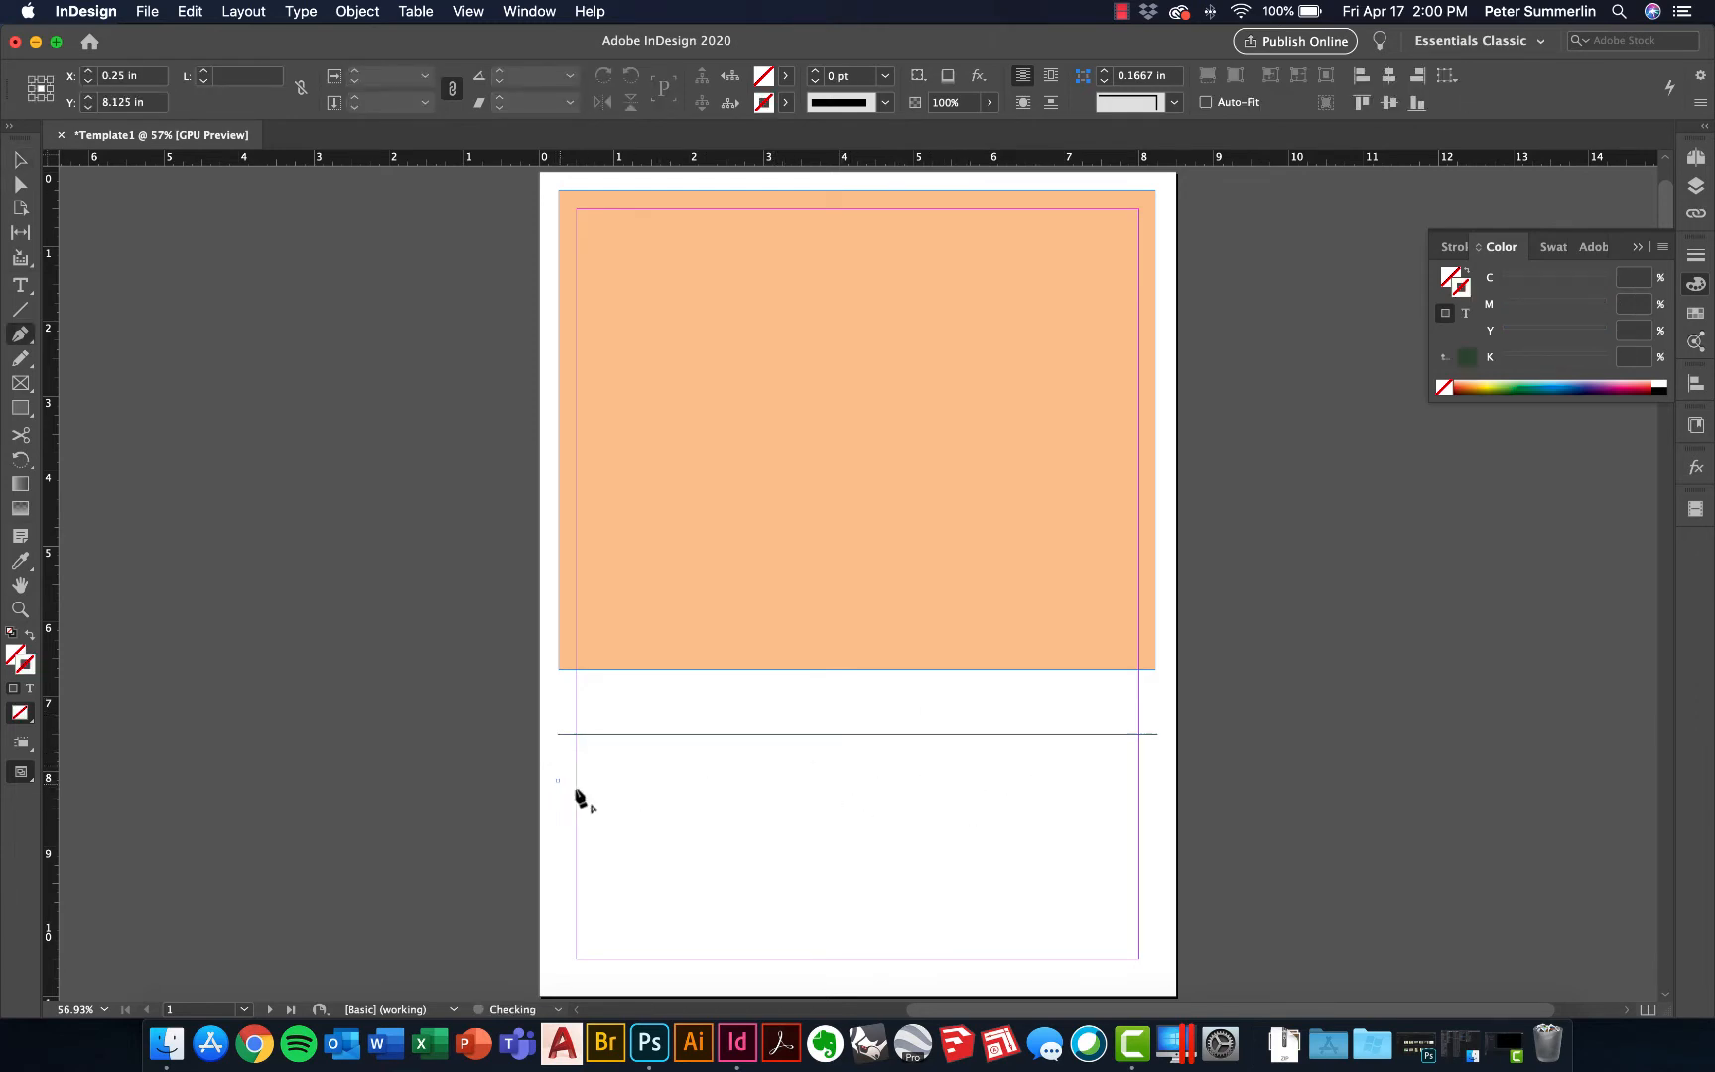
click(914, 846)
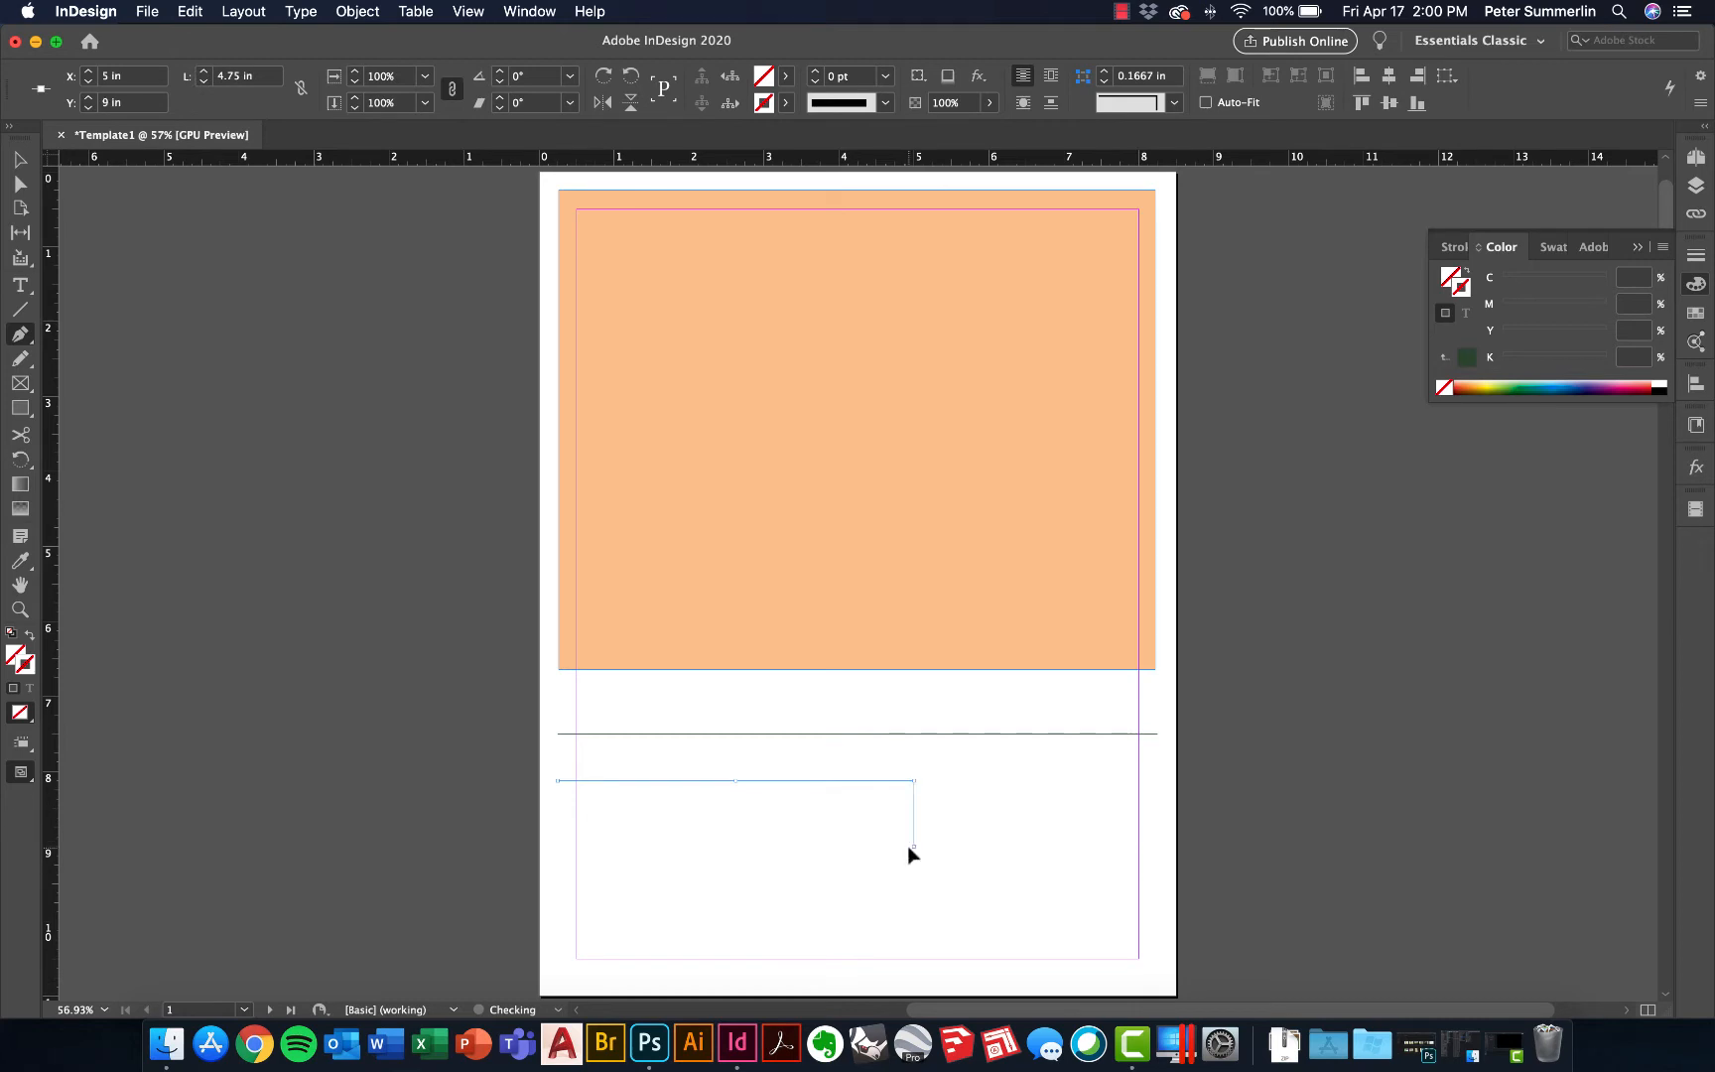
click(1008, 846)
drag(1007, 809, 1019, 808)
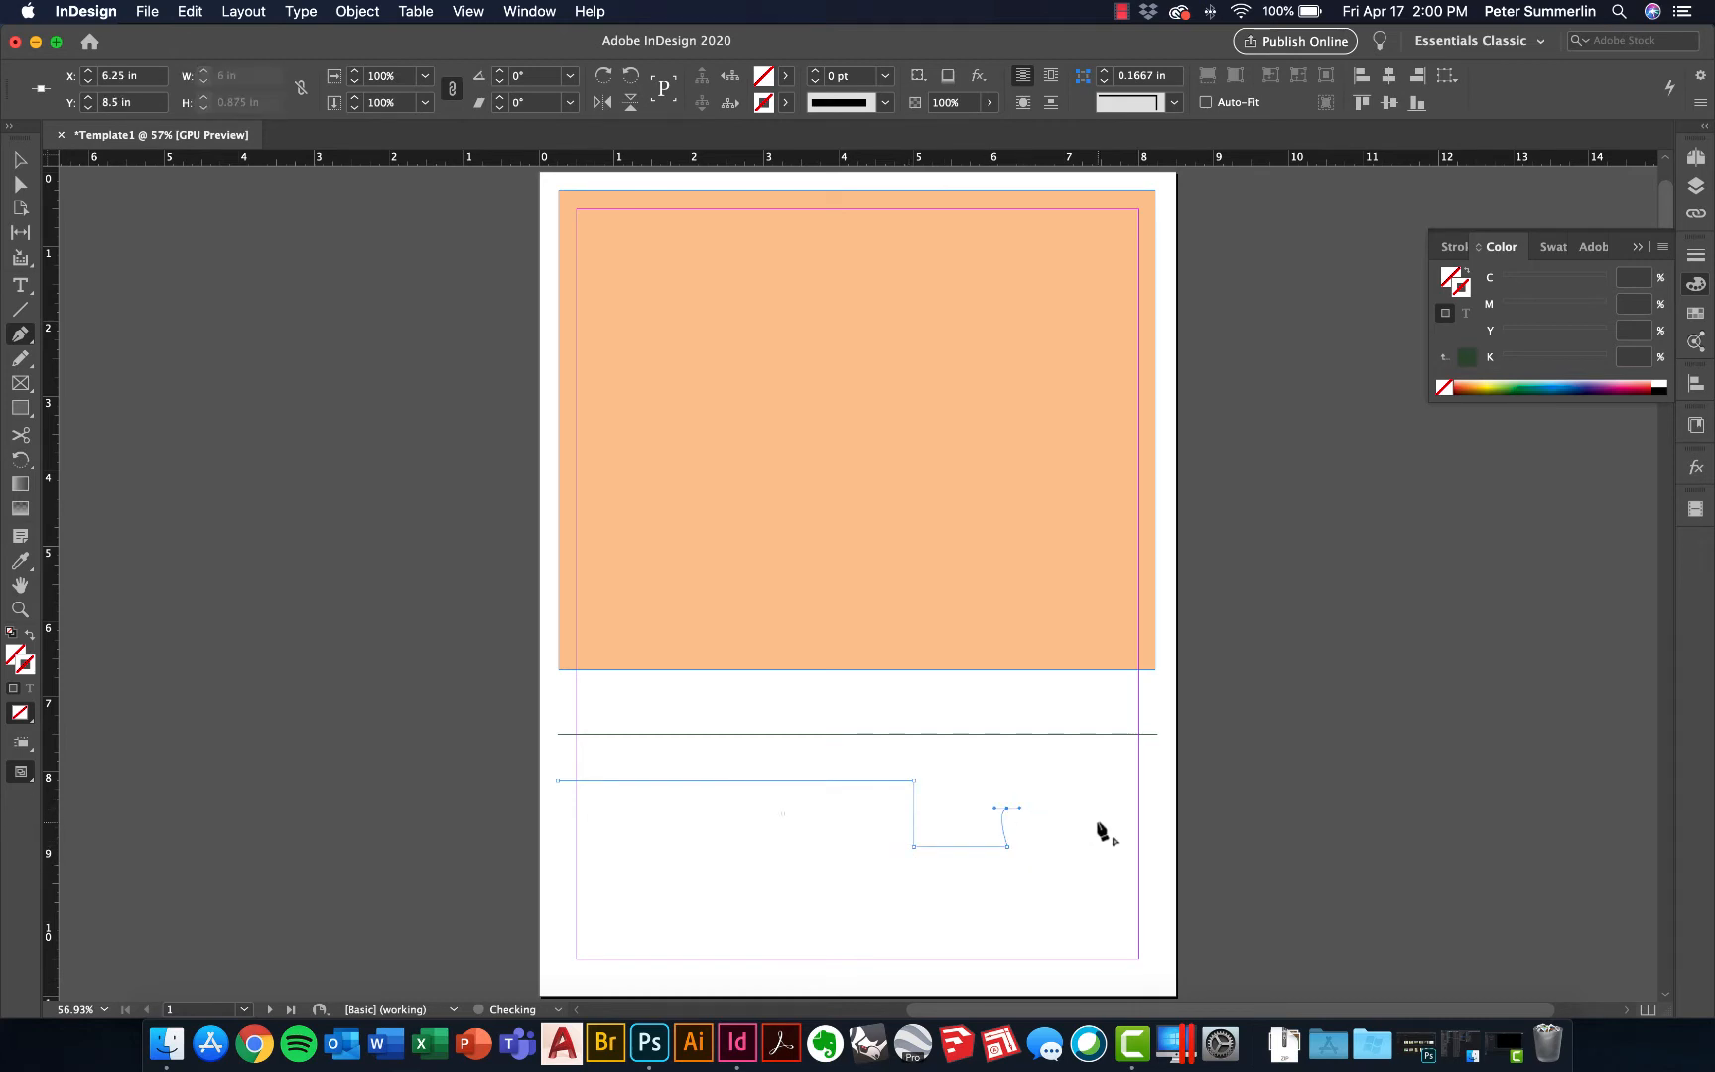
key(super+z)
click(1073, 800)
drag(1075, 801, 1129, 823)
drag(1092, 894, 1045, 910)
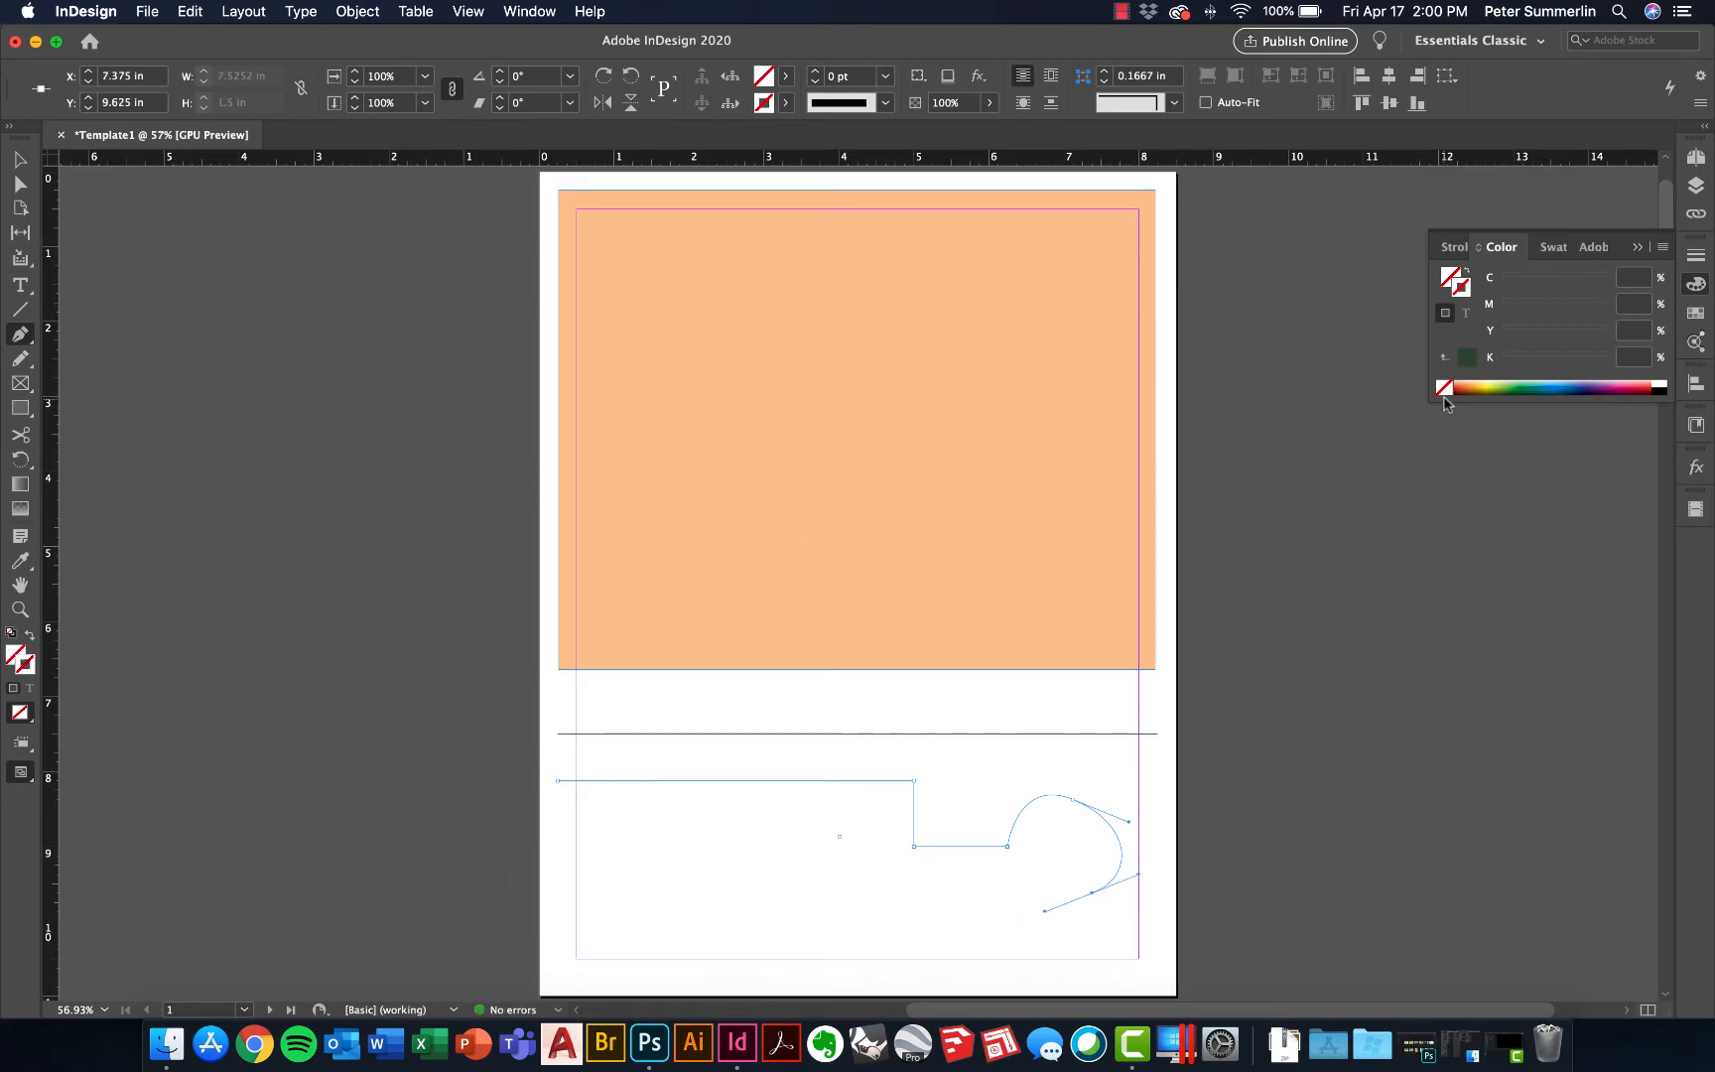
click(1664, 388)
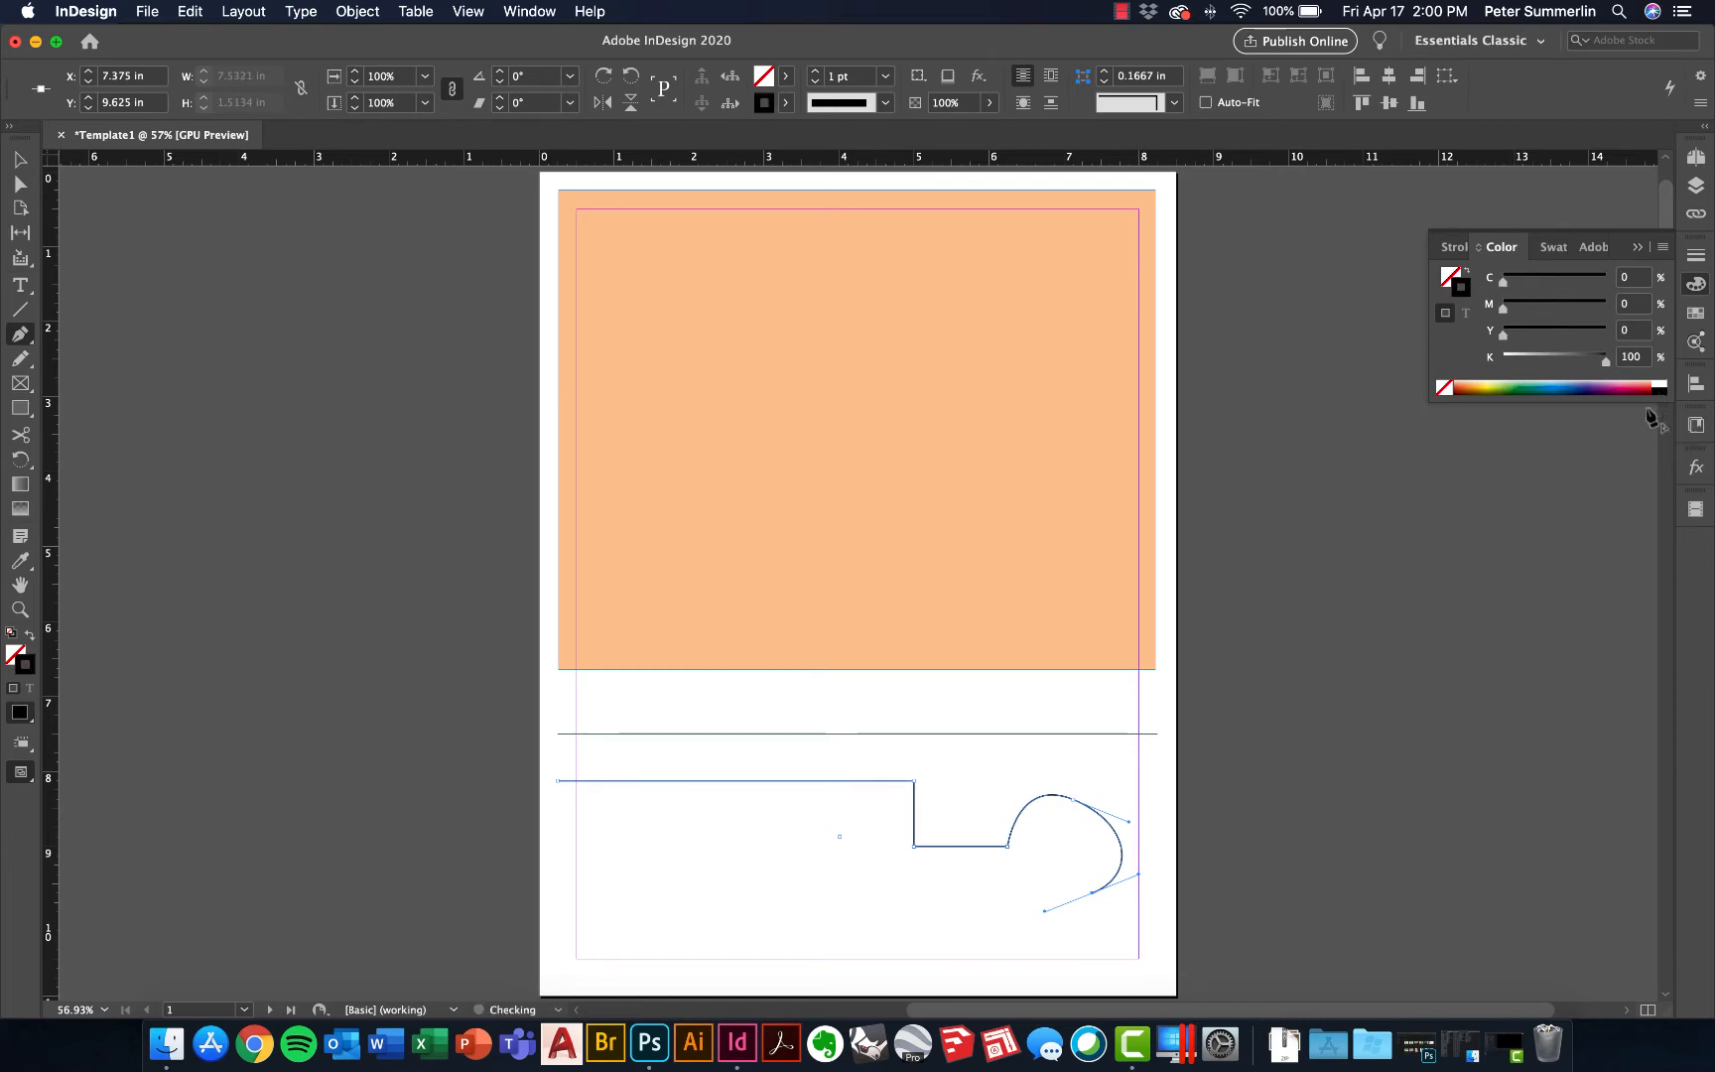
Try a yellow-orange fill of C 0, M 25, Y 81, K 0 on the open path, remove it, and deselect the path
click(12, 653)
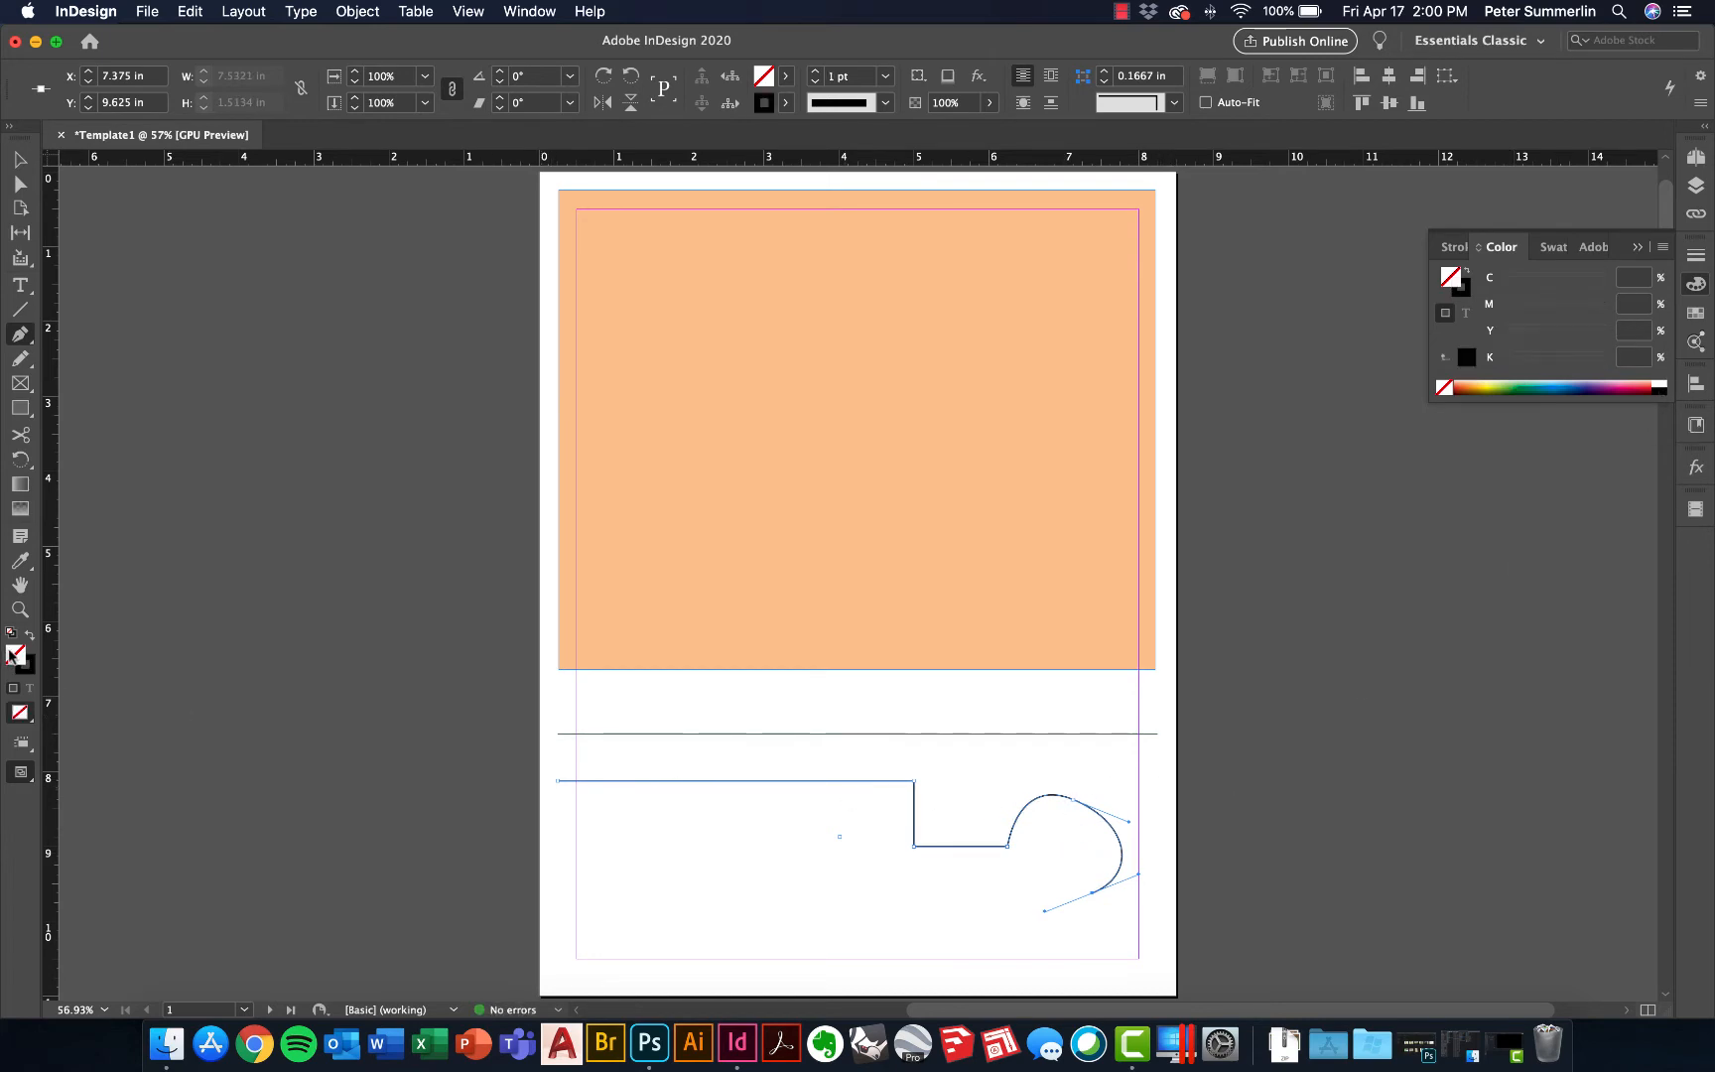
click(1487, 386)
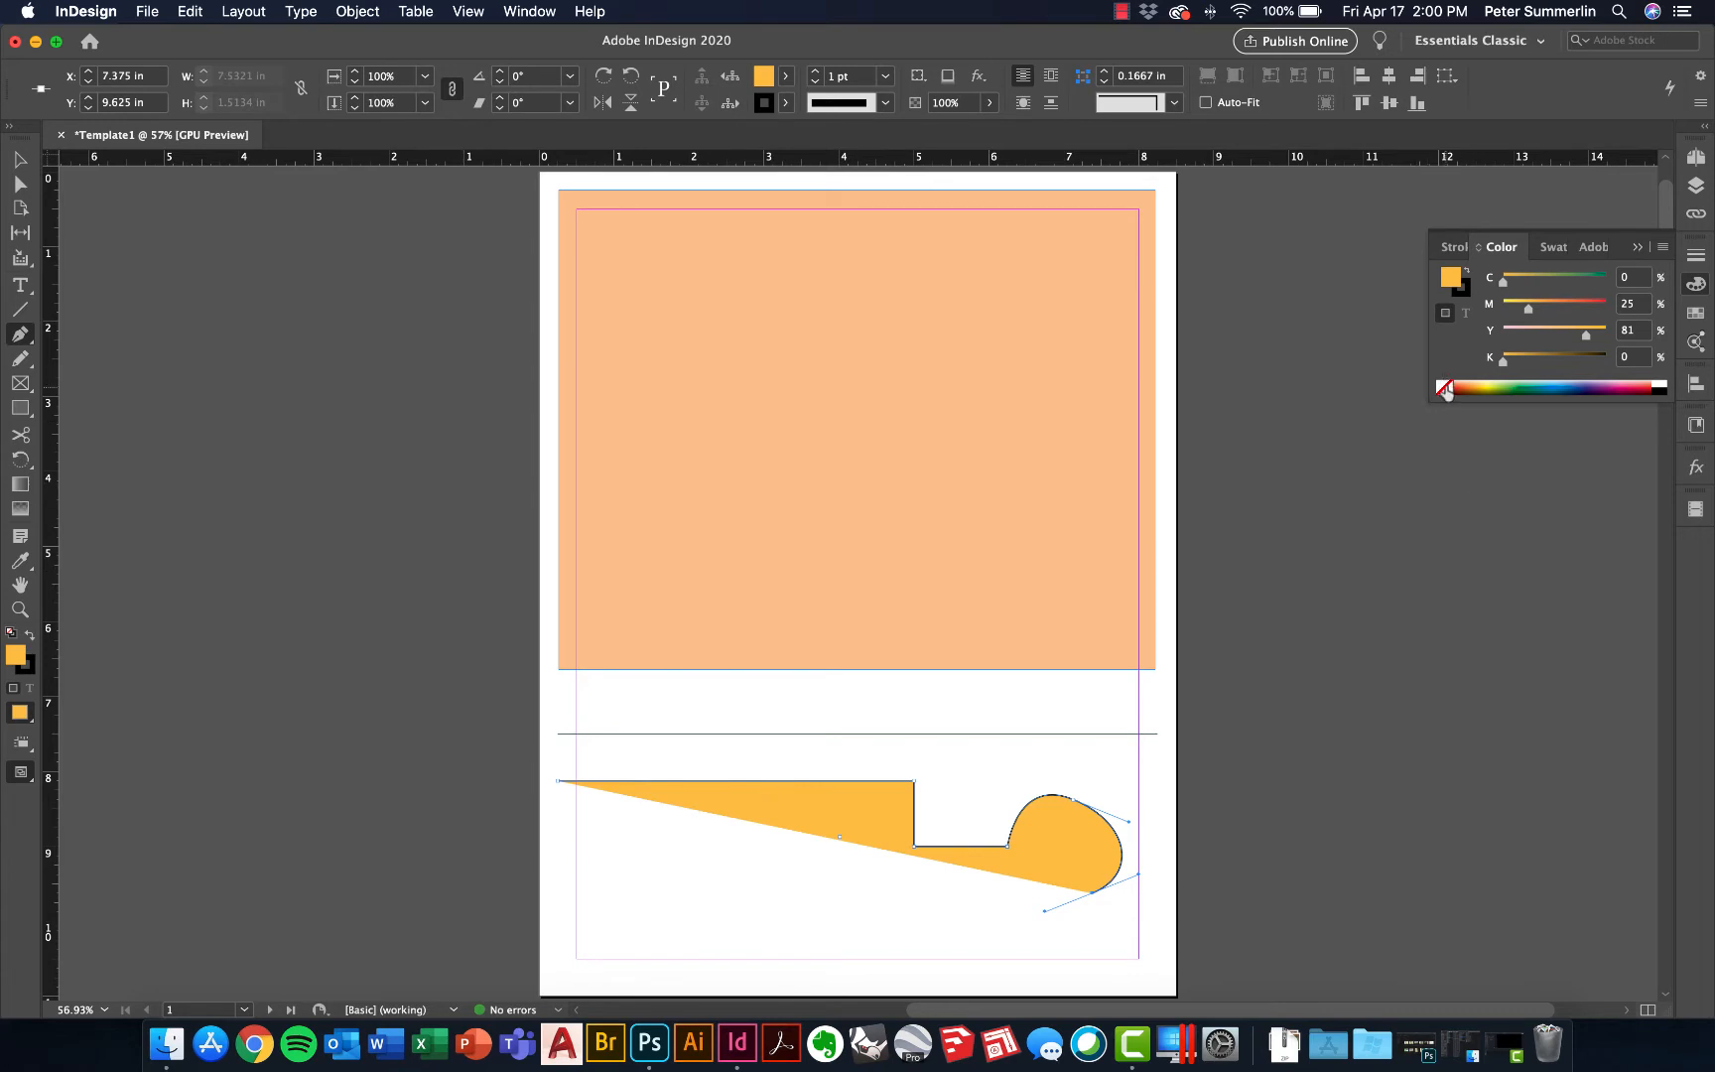
click(1445, 388)
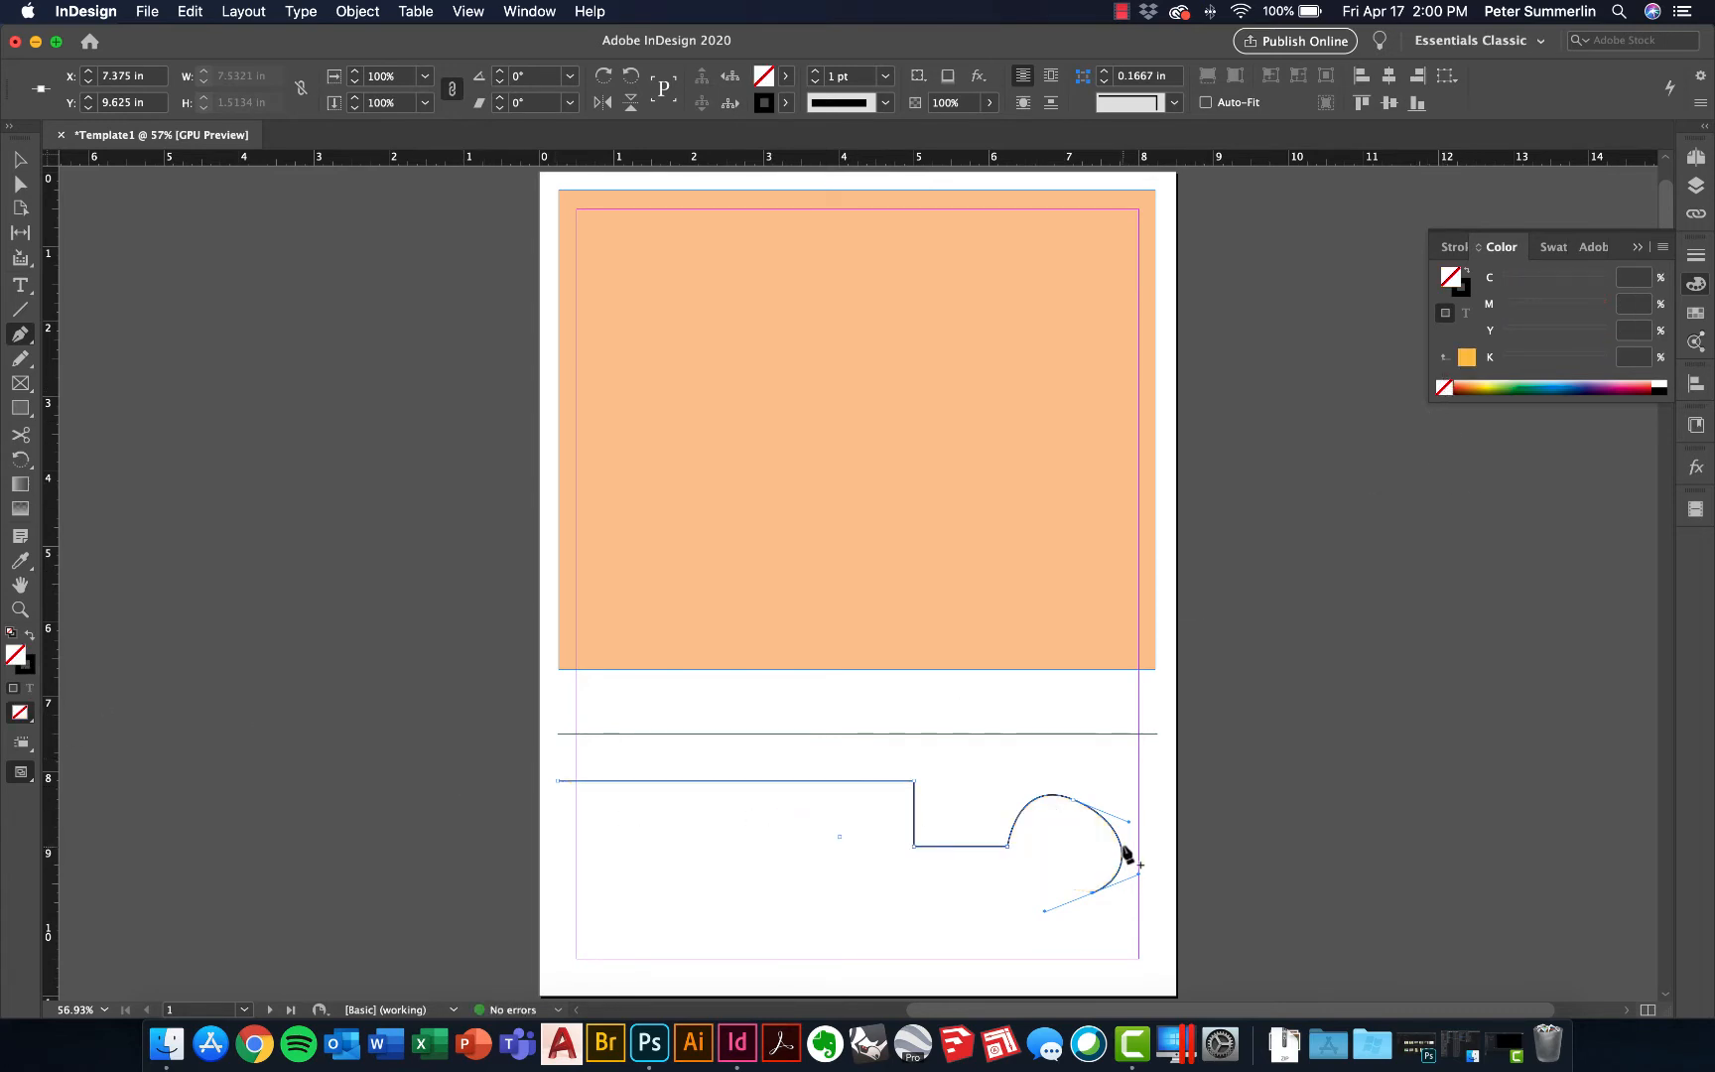
key(v)
click(1060, 621)
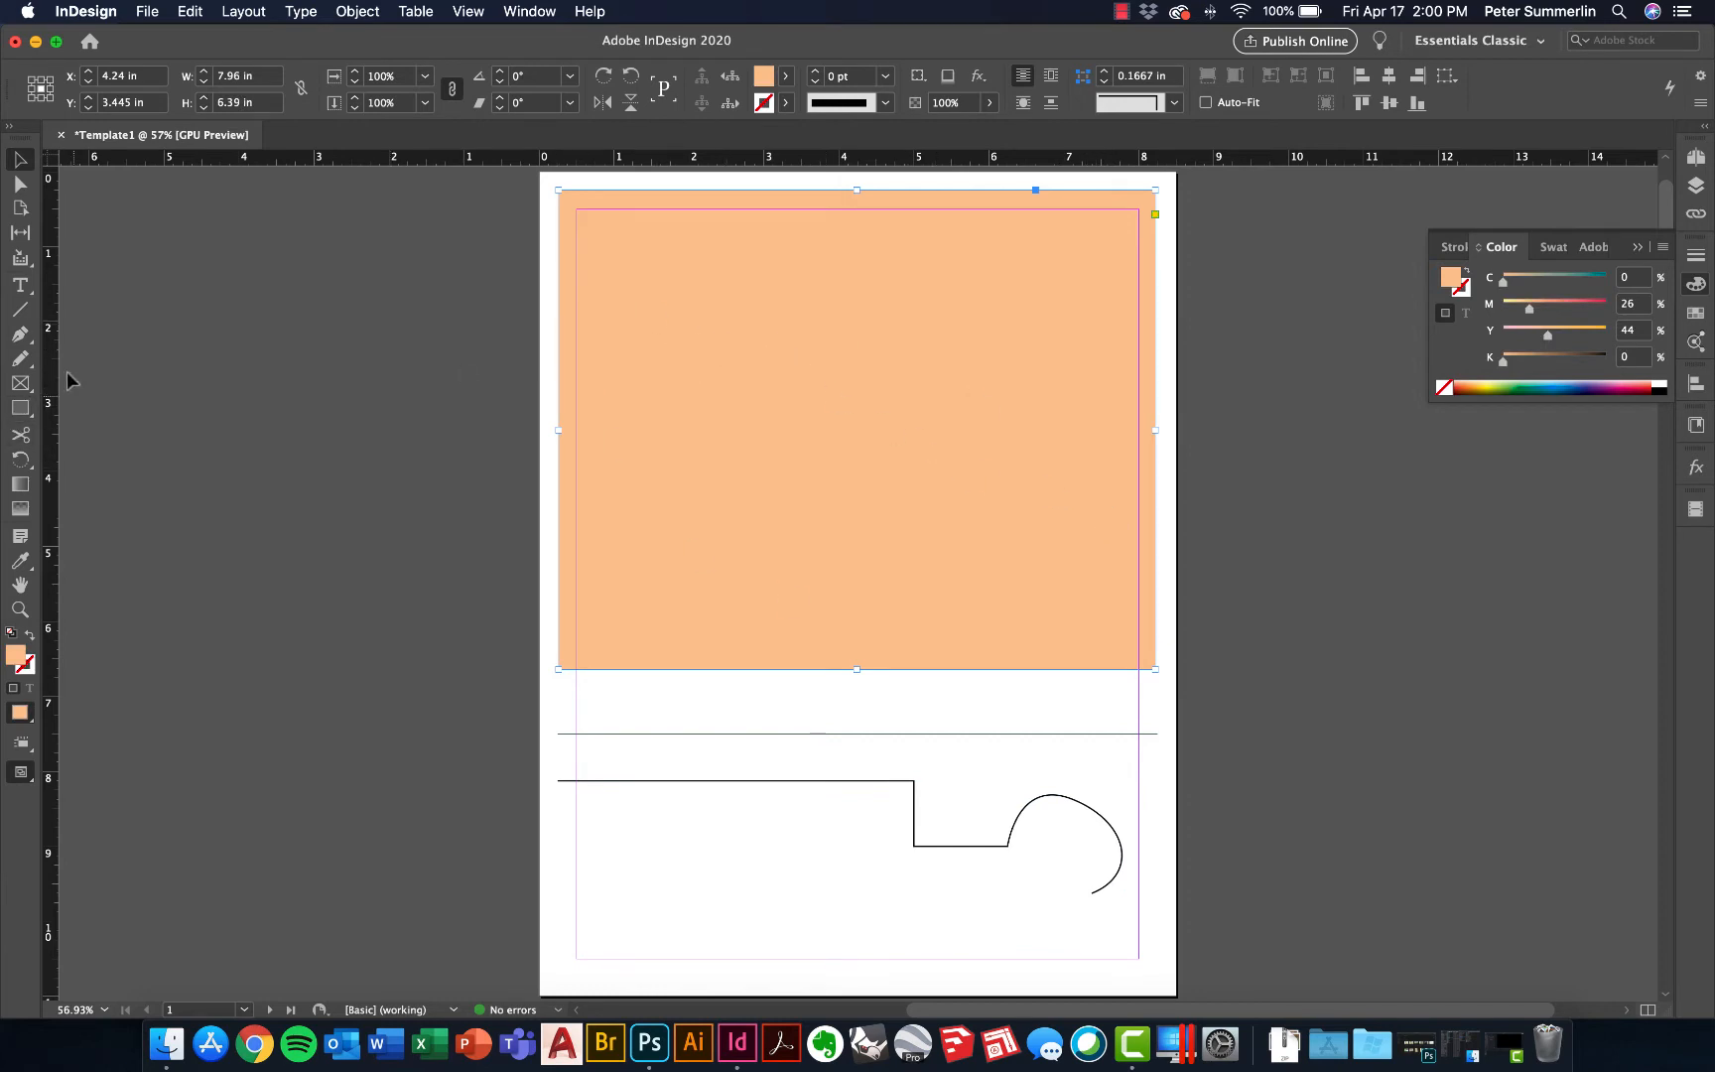
Create a text frame below the stepped path's long horizontal segment and enter "kajsdkasj kajsdk asdlk jasdas"
click(31, 295)
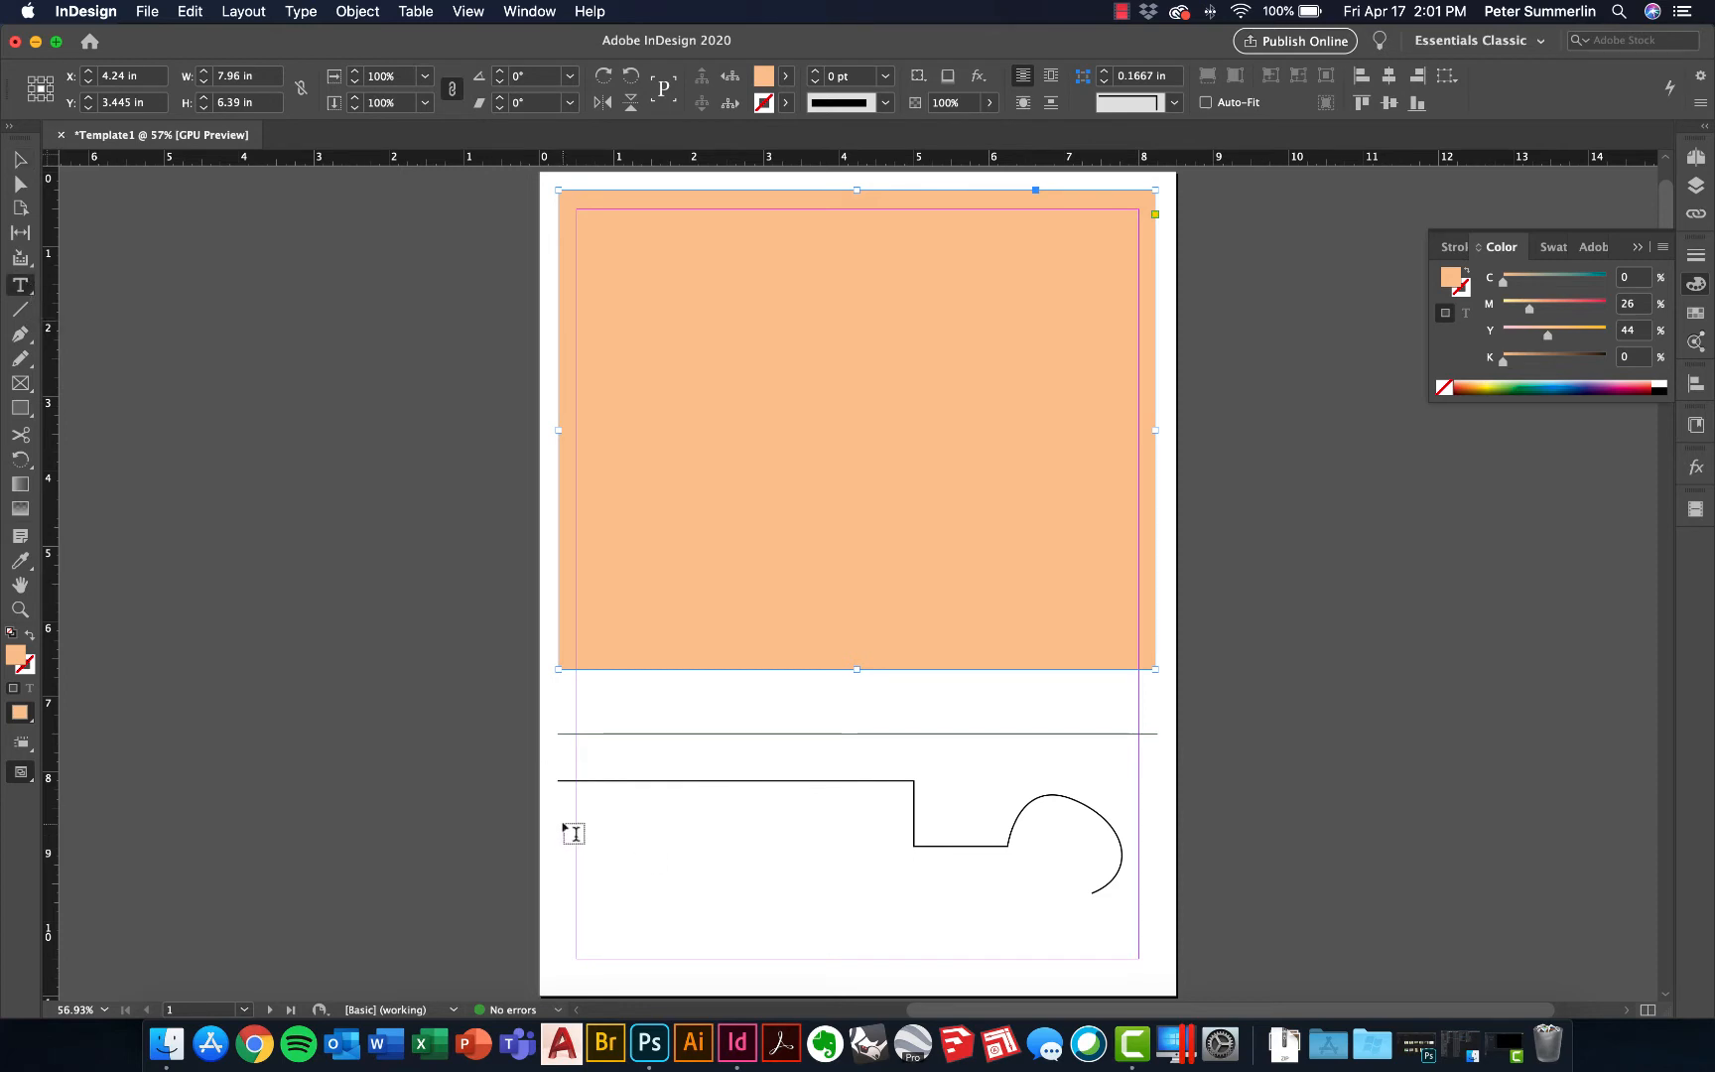
drag(567, 828, 887, 949)
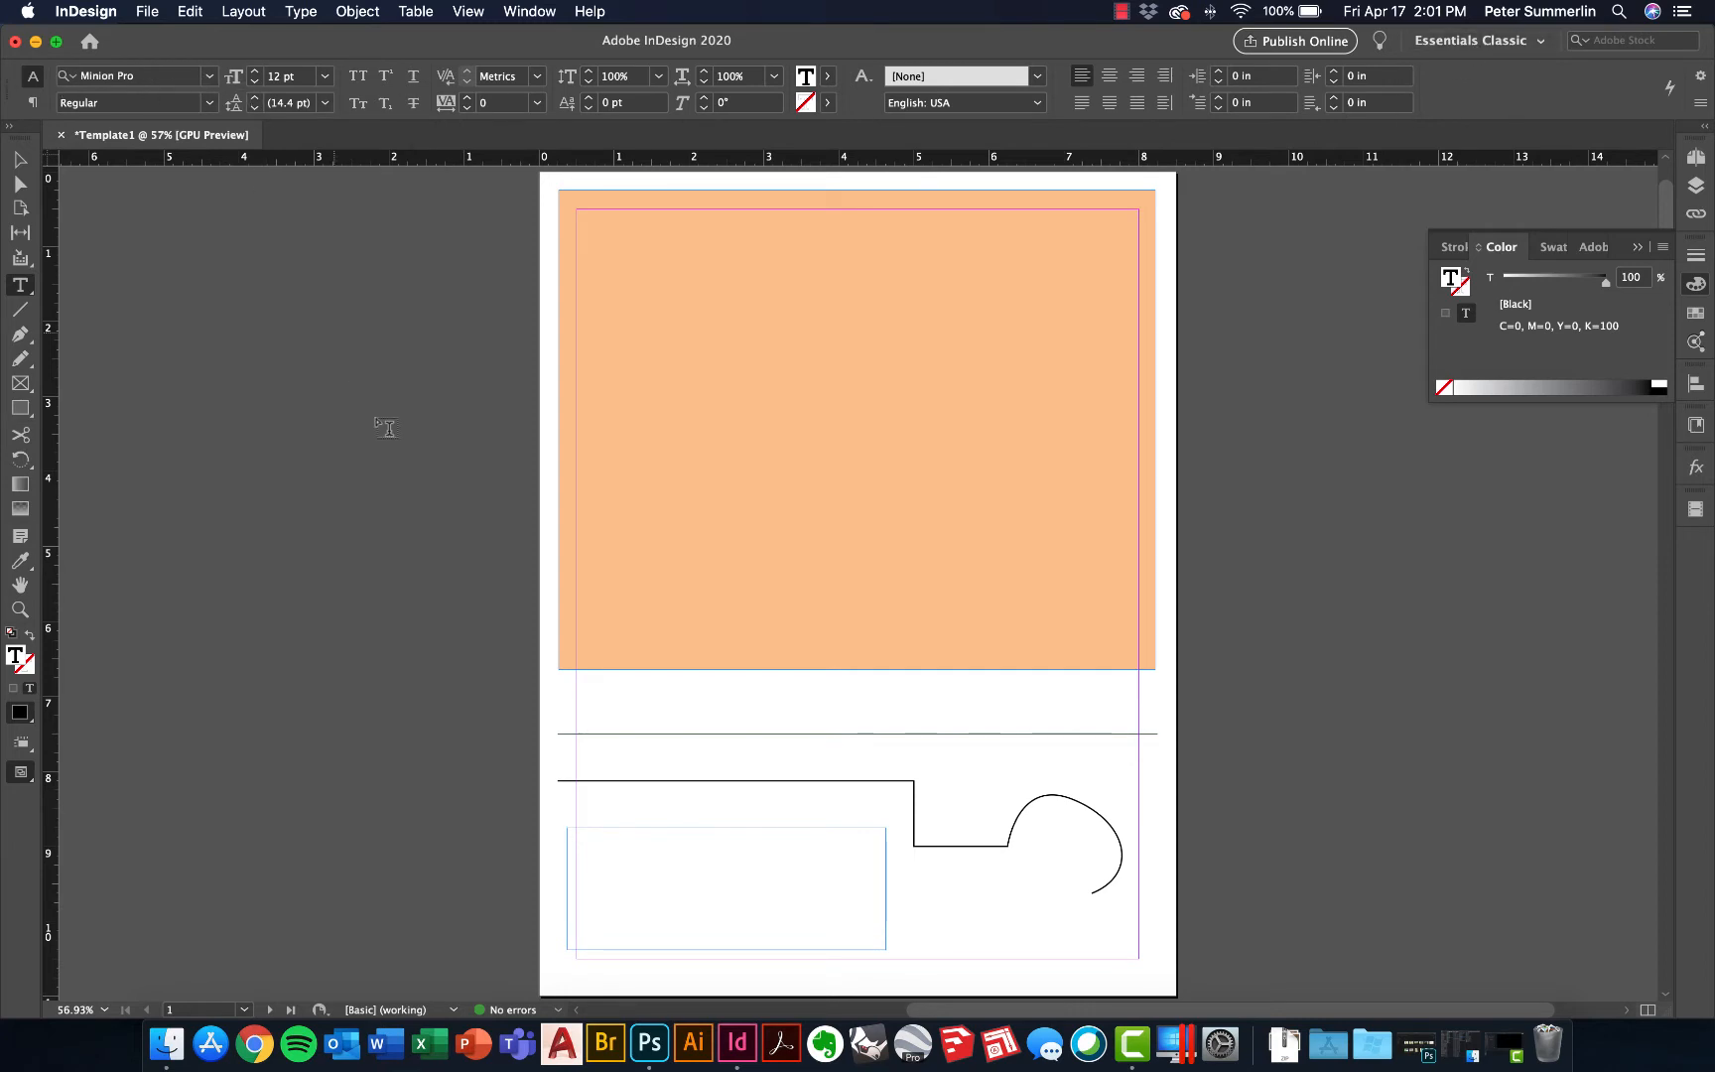
text(kajsdkasj kajsdk asdlk jasdas)
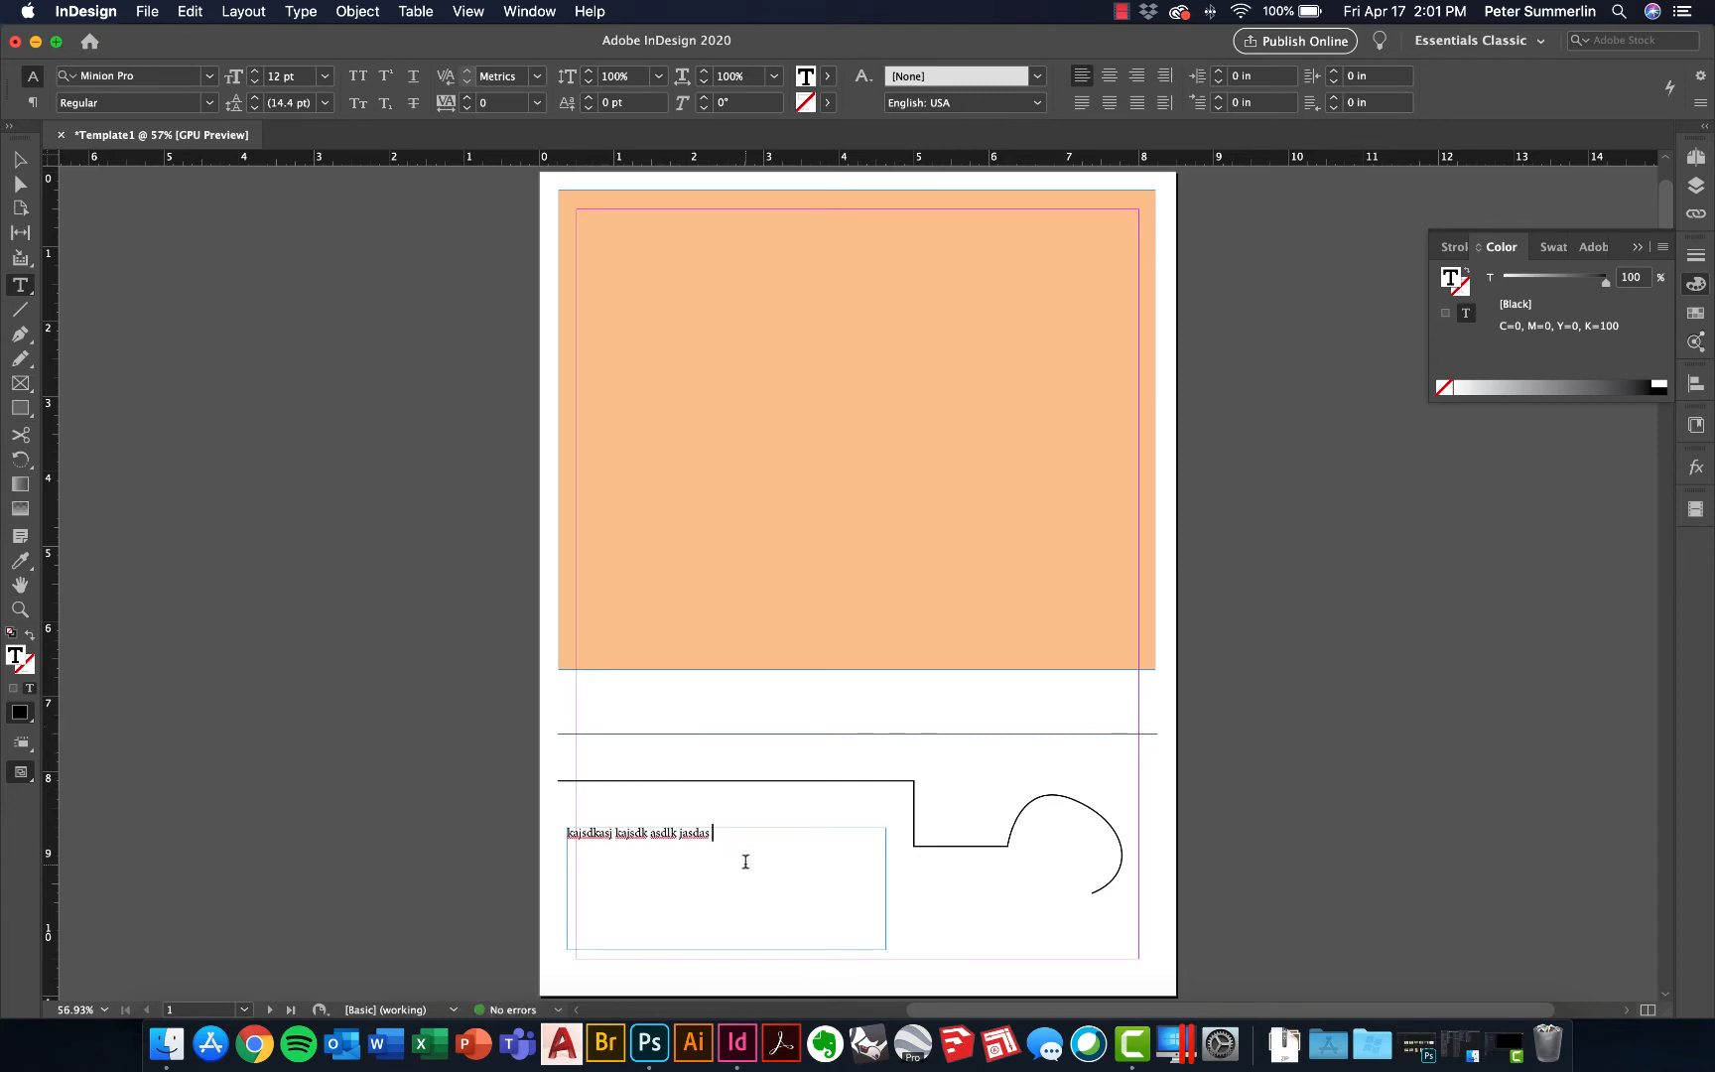
drag(723, 834, 502, 828)
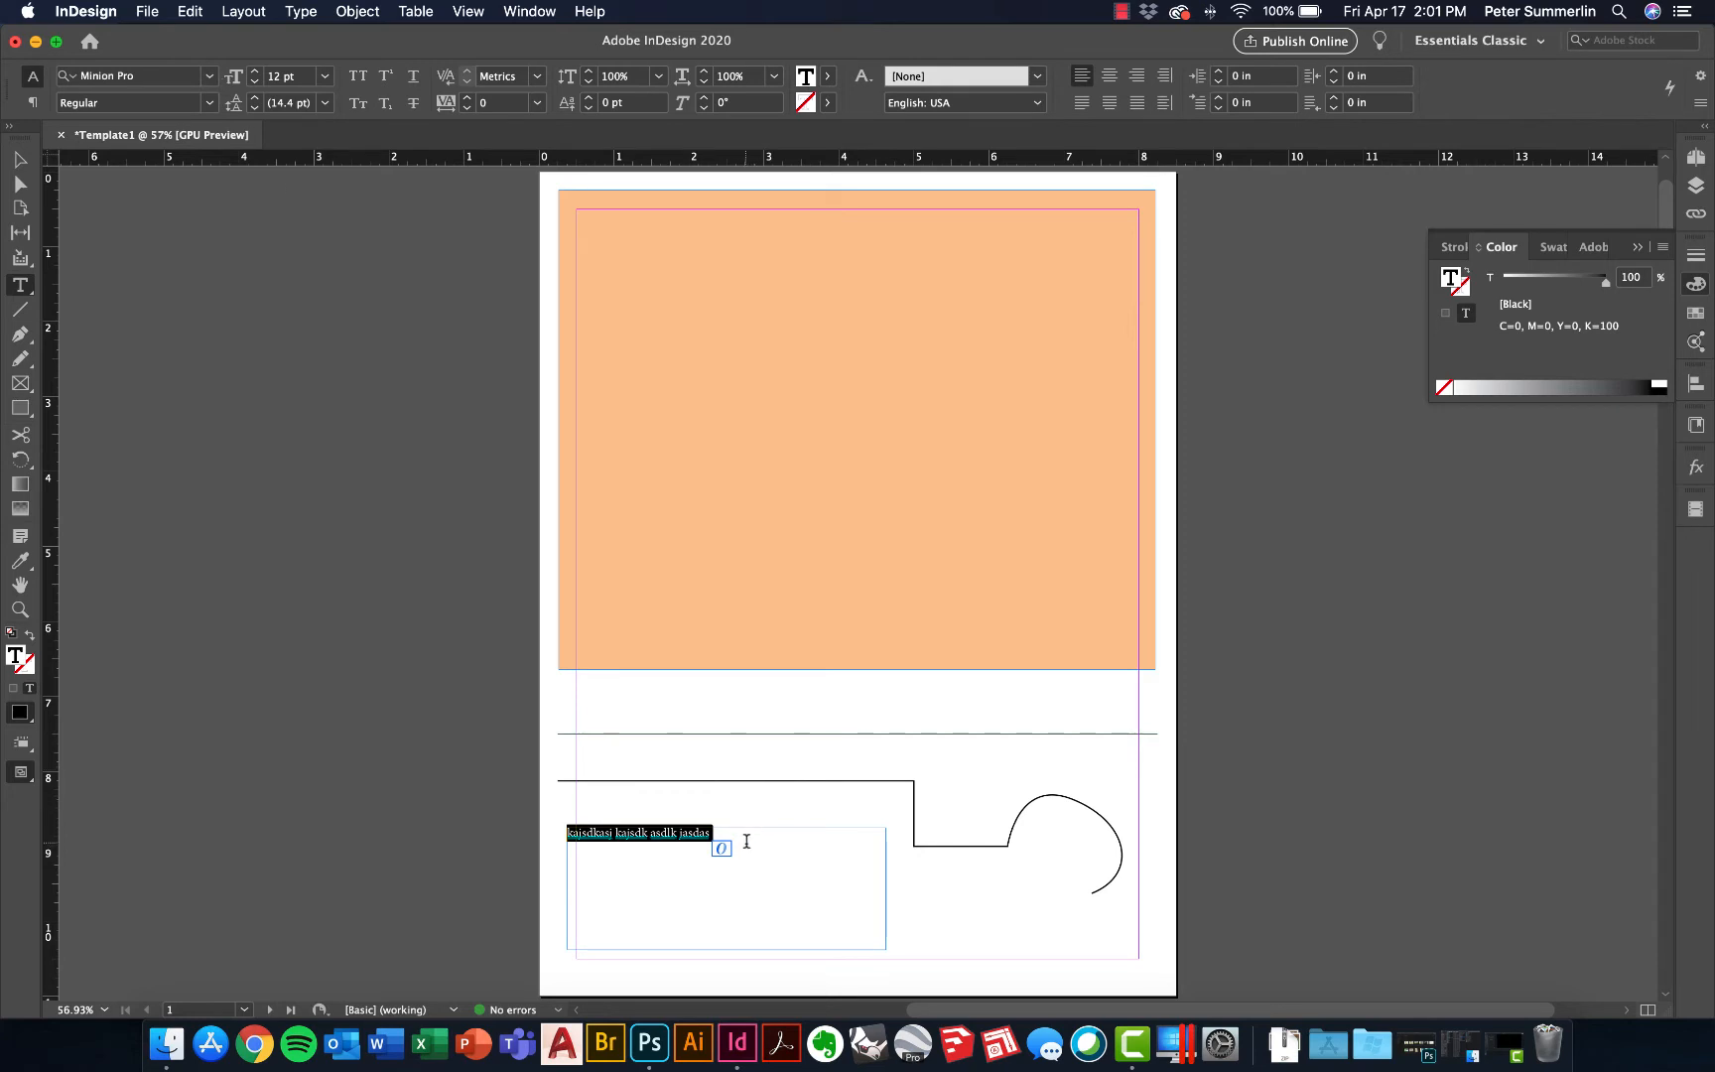
right_click(774, 849)
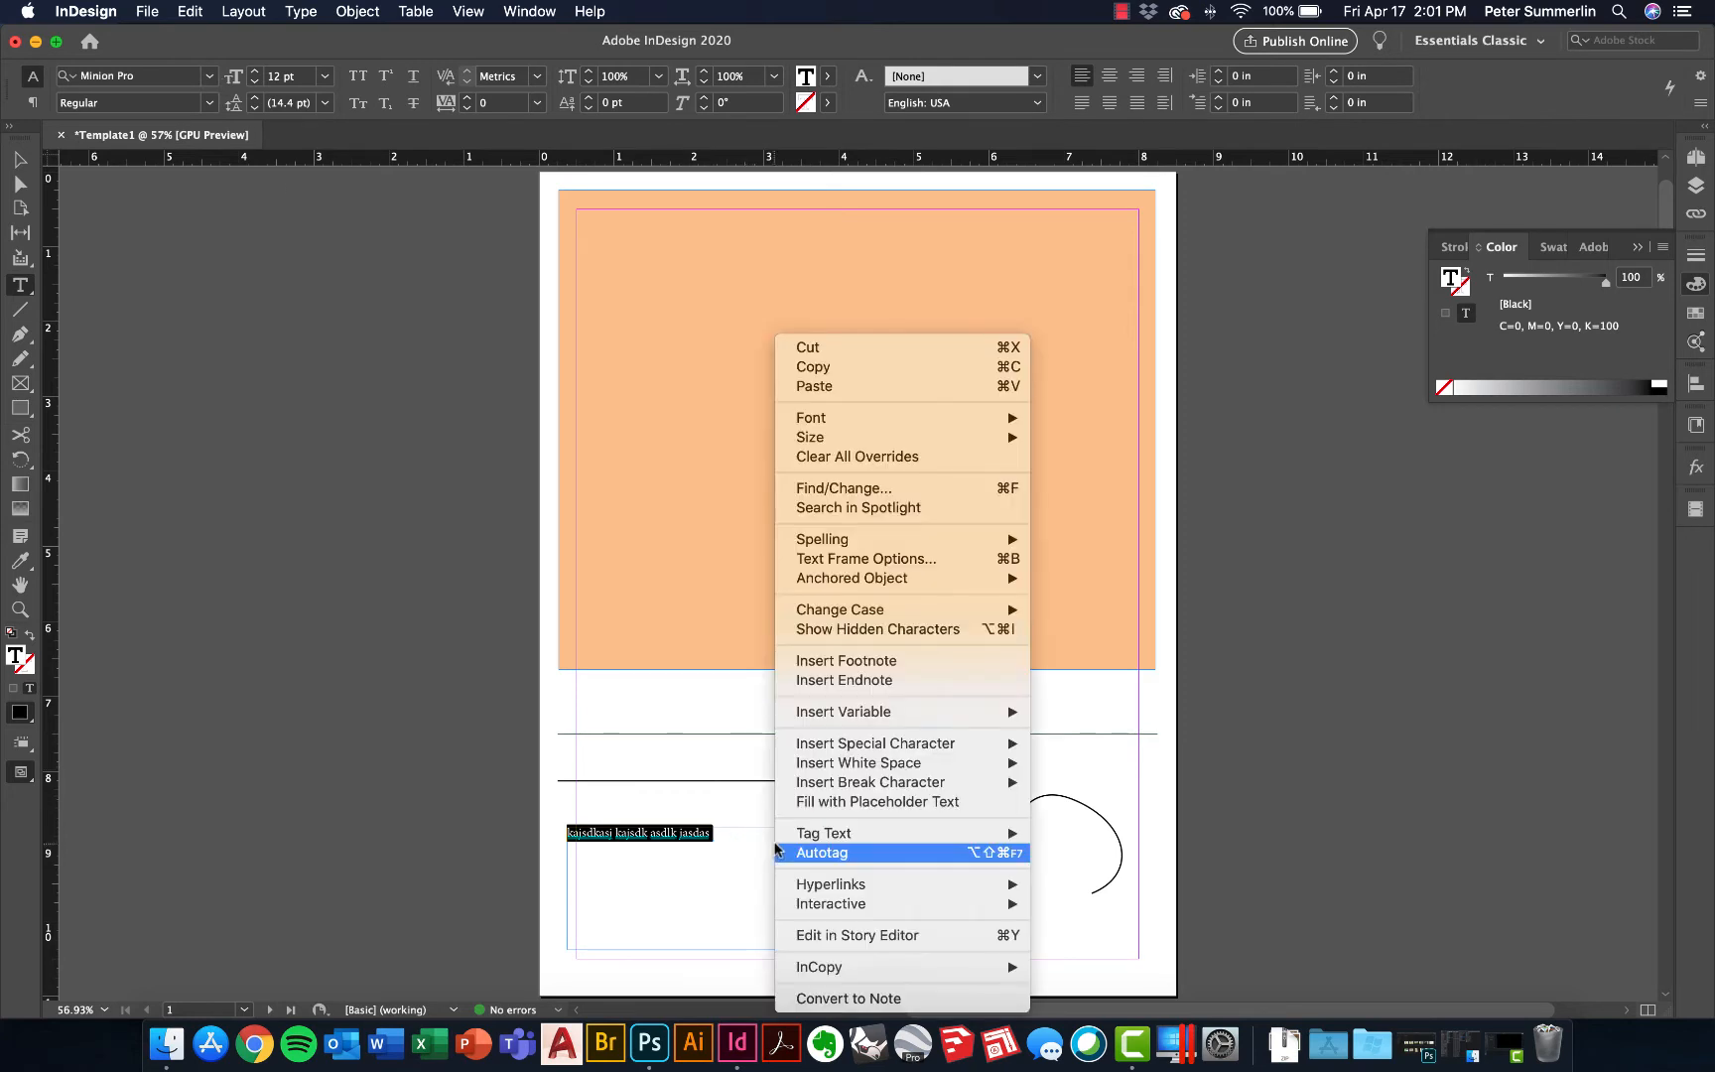
mouse_move(827, 830)
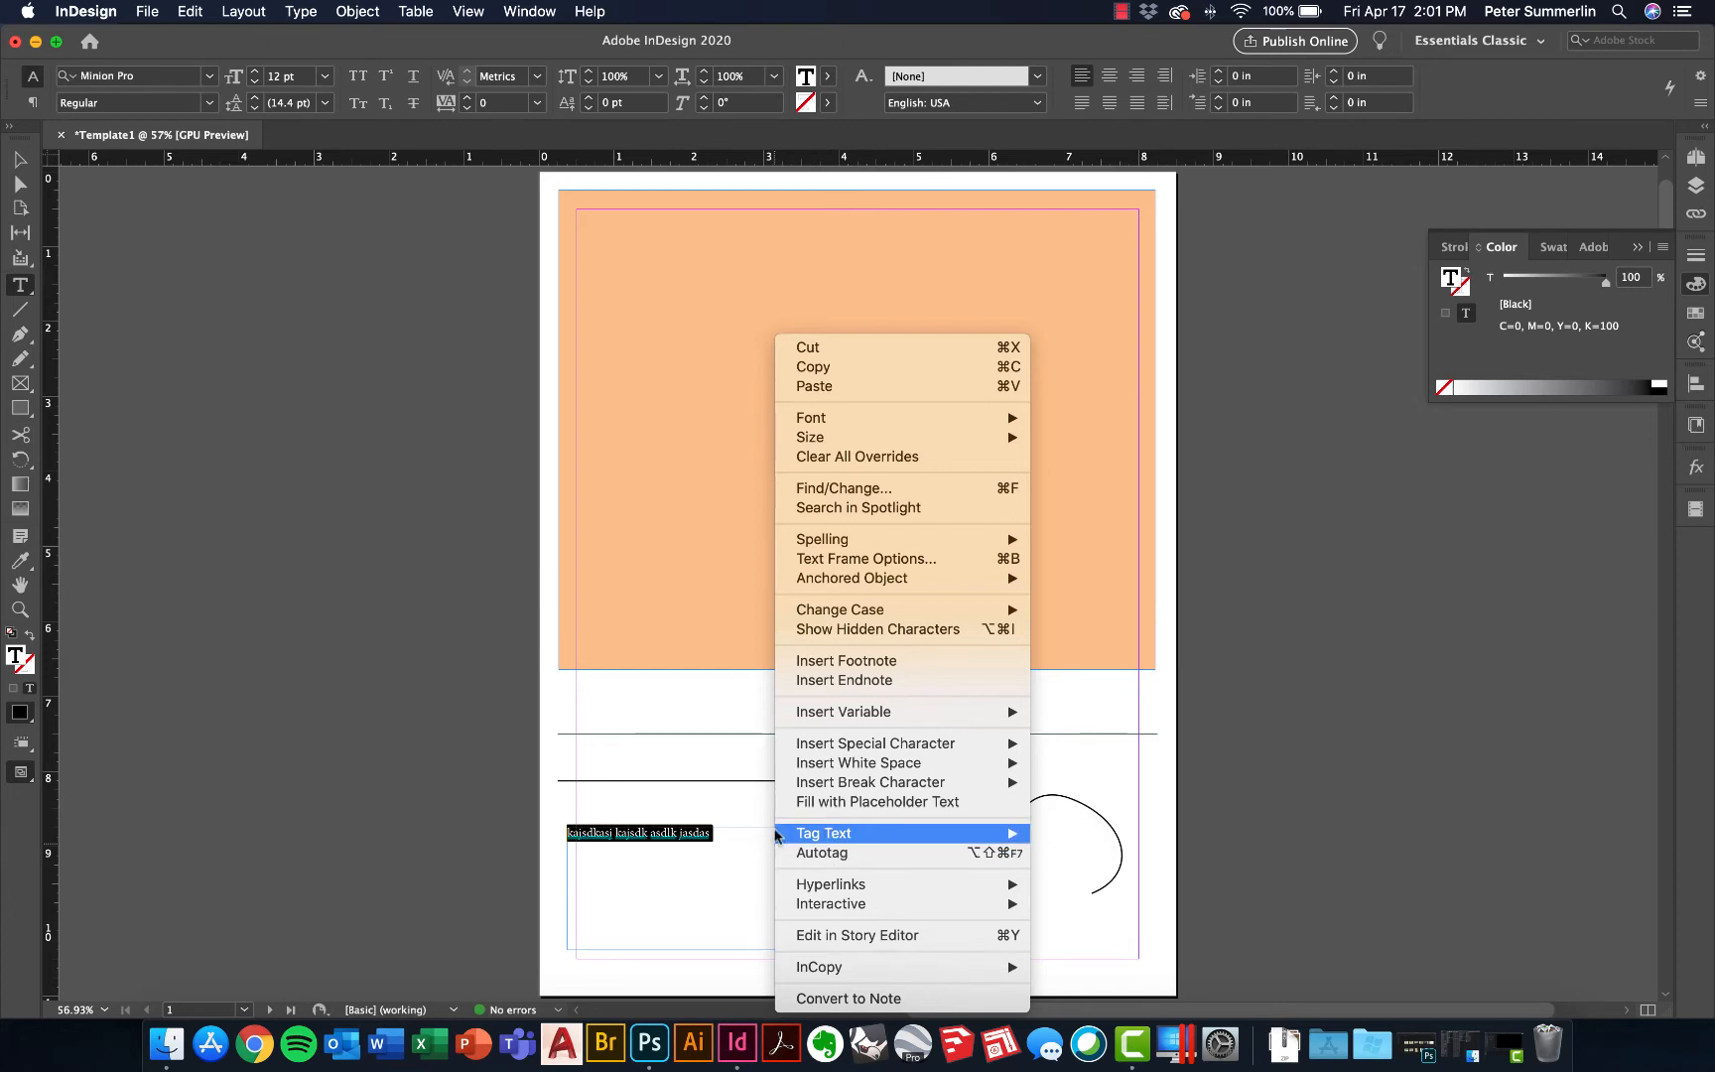
click(705, 877)
click(675, 856)
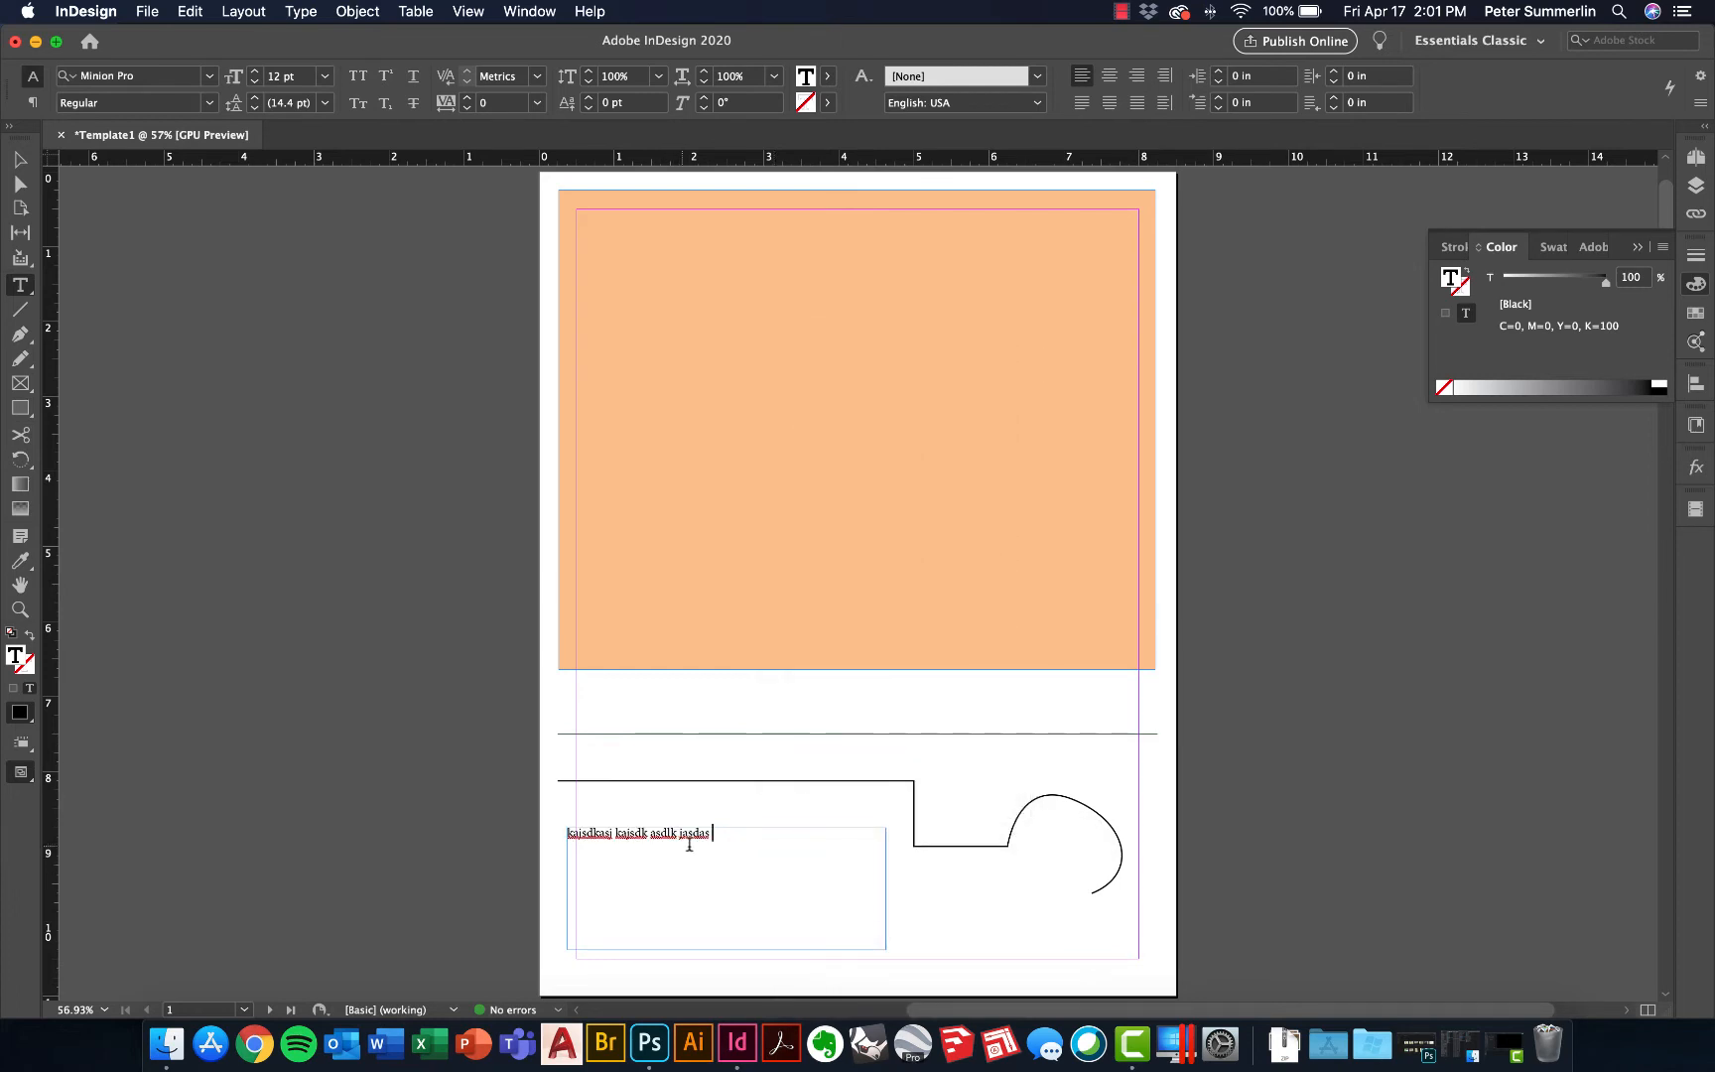
Fill the rest of the text frame with placeholder text and set all of its text to 9 pt
right_click(781, 848)
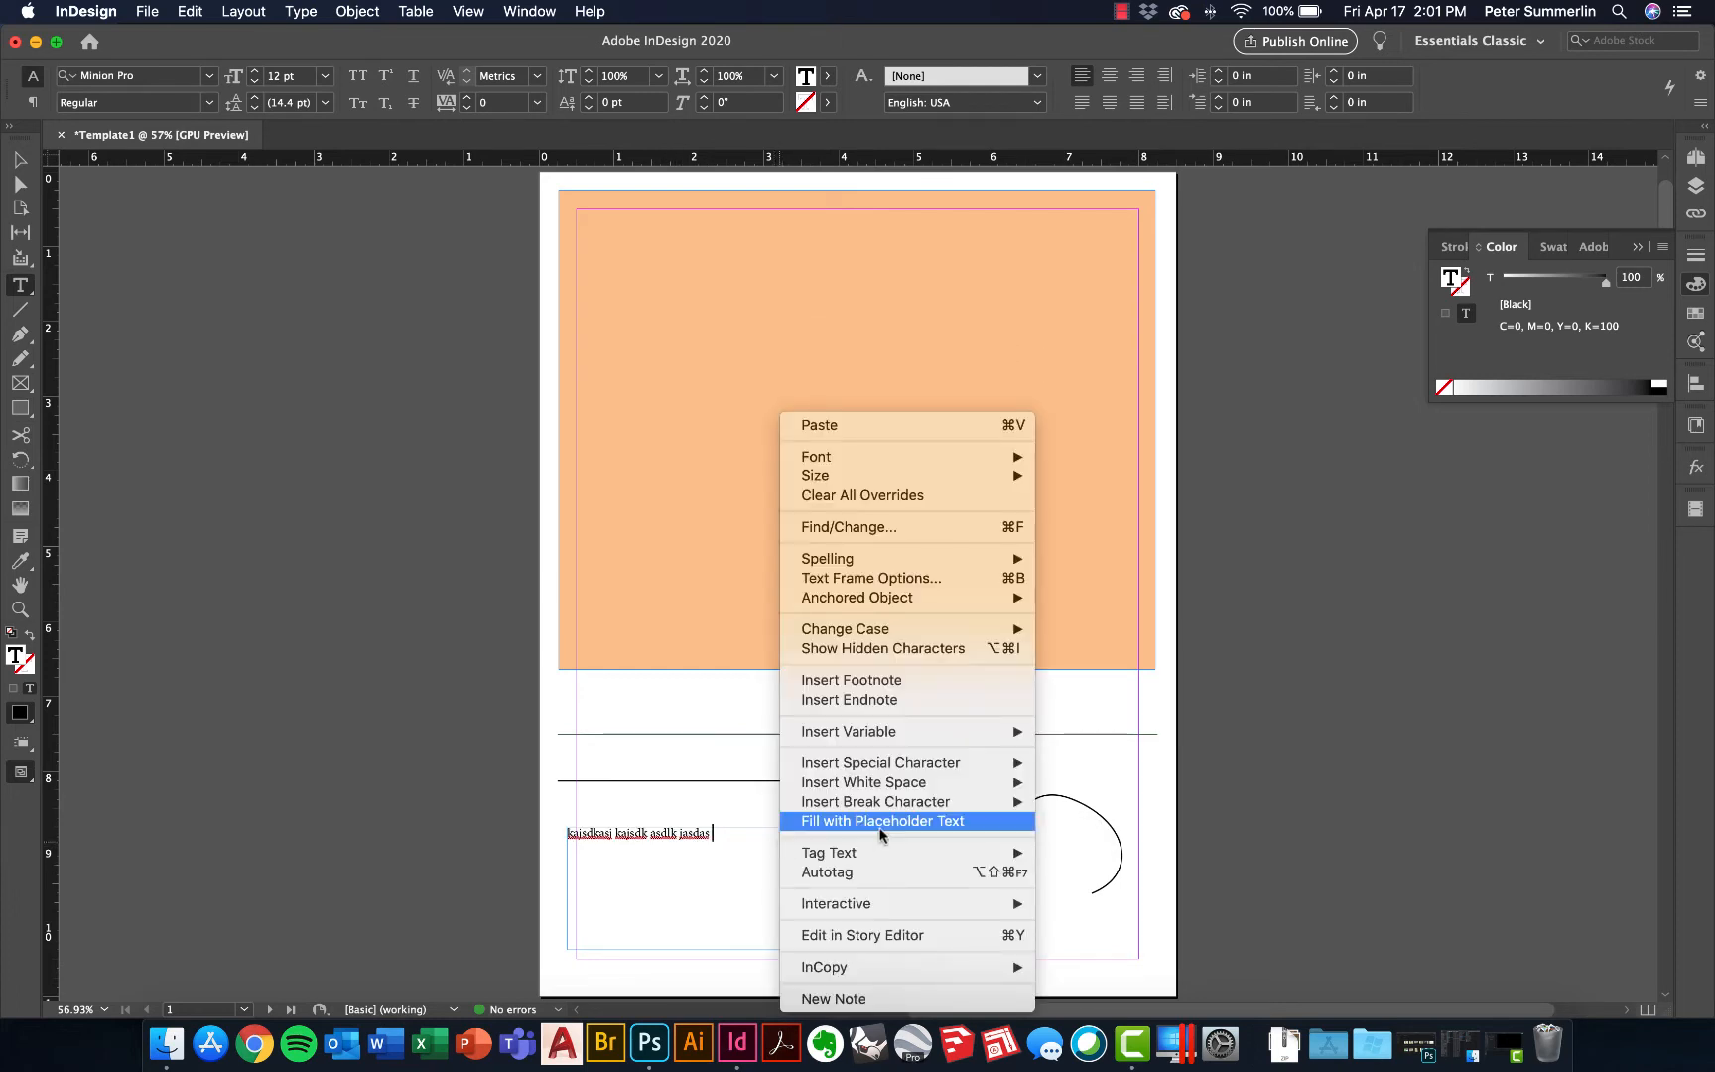
click(882, 821)
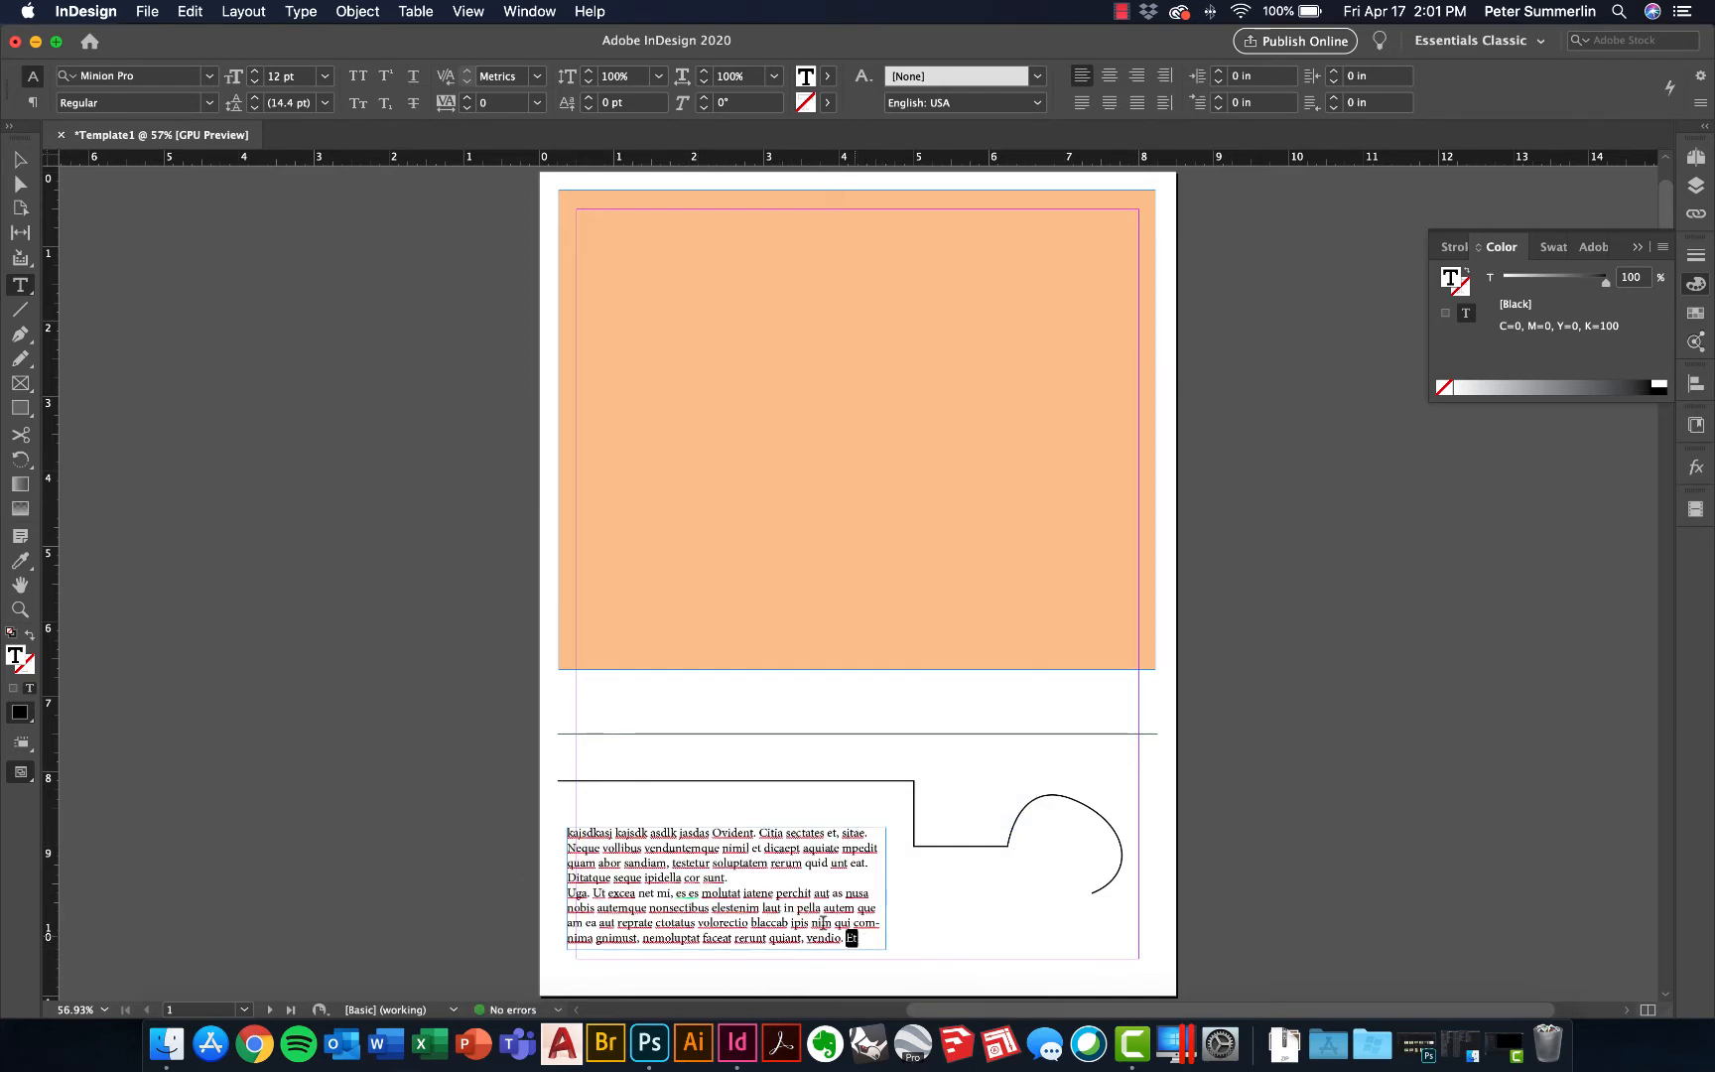
drag(823, 923, 558, 829)
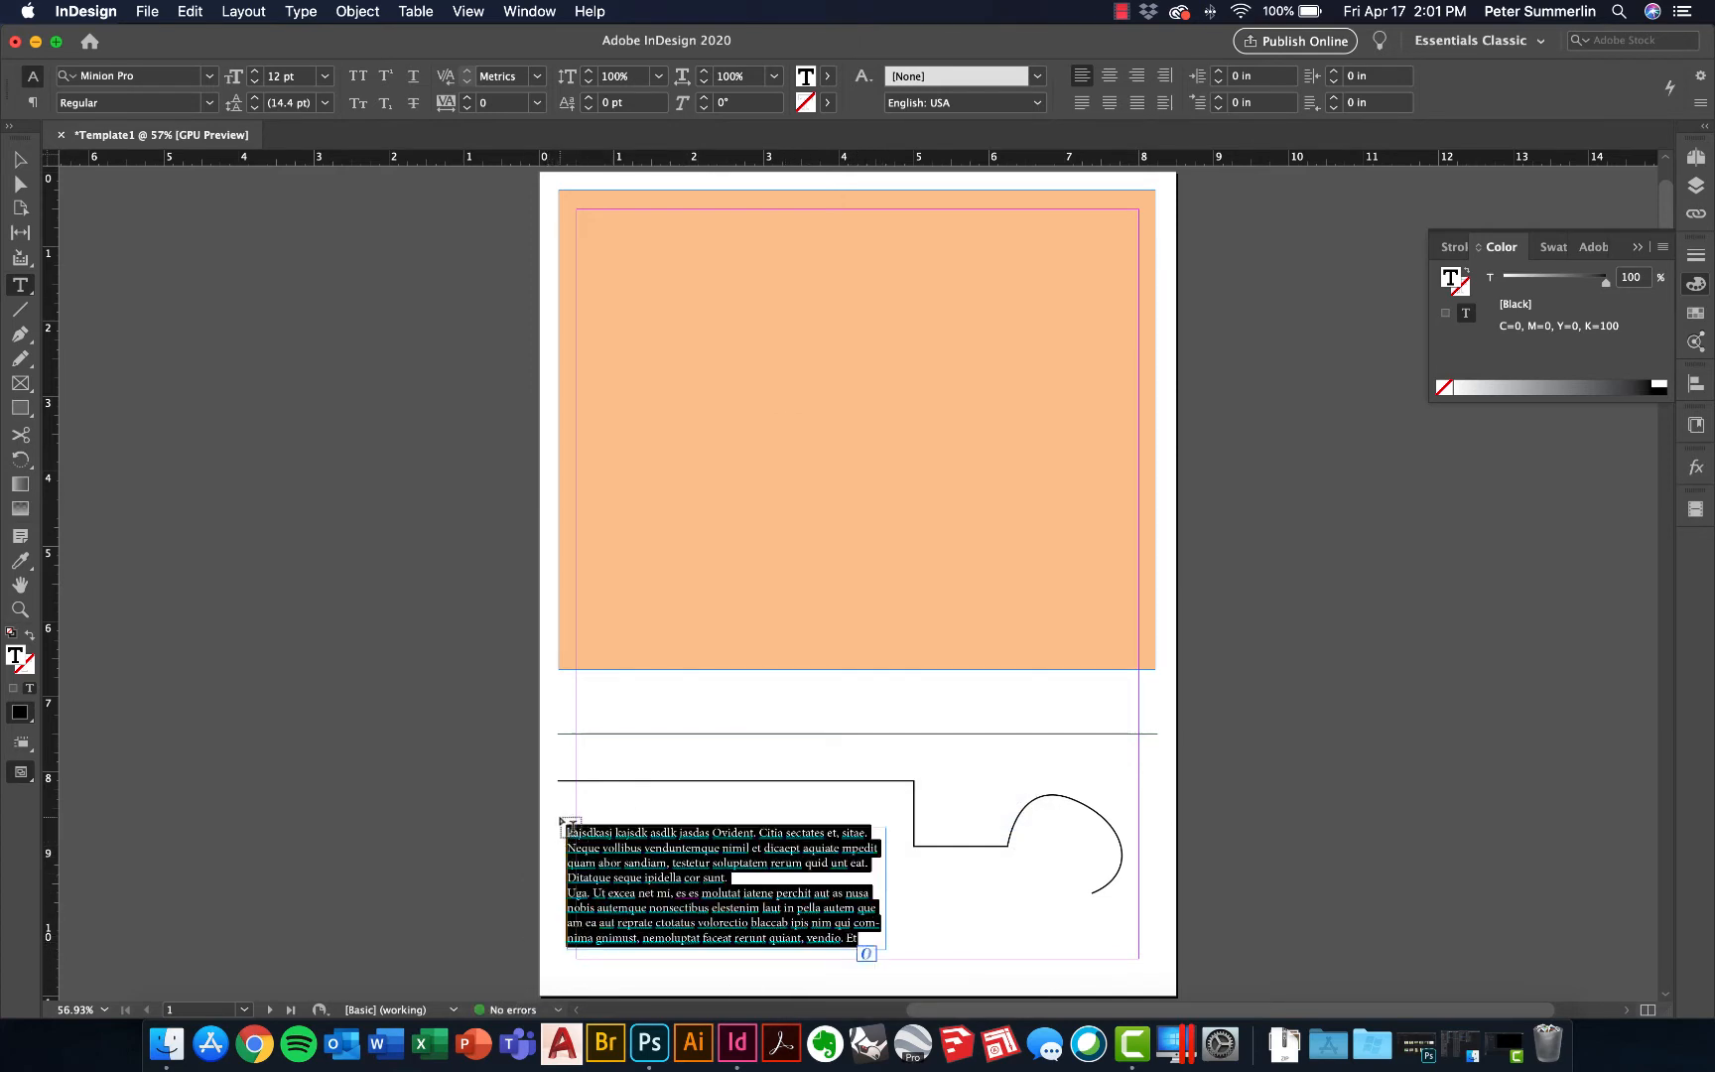
click(256, 82)
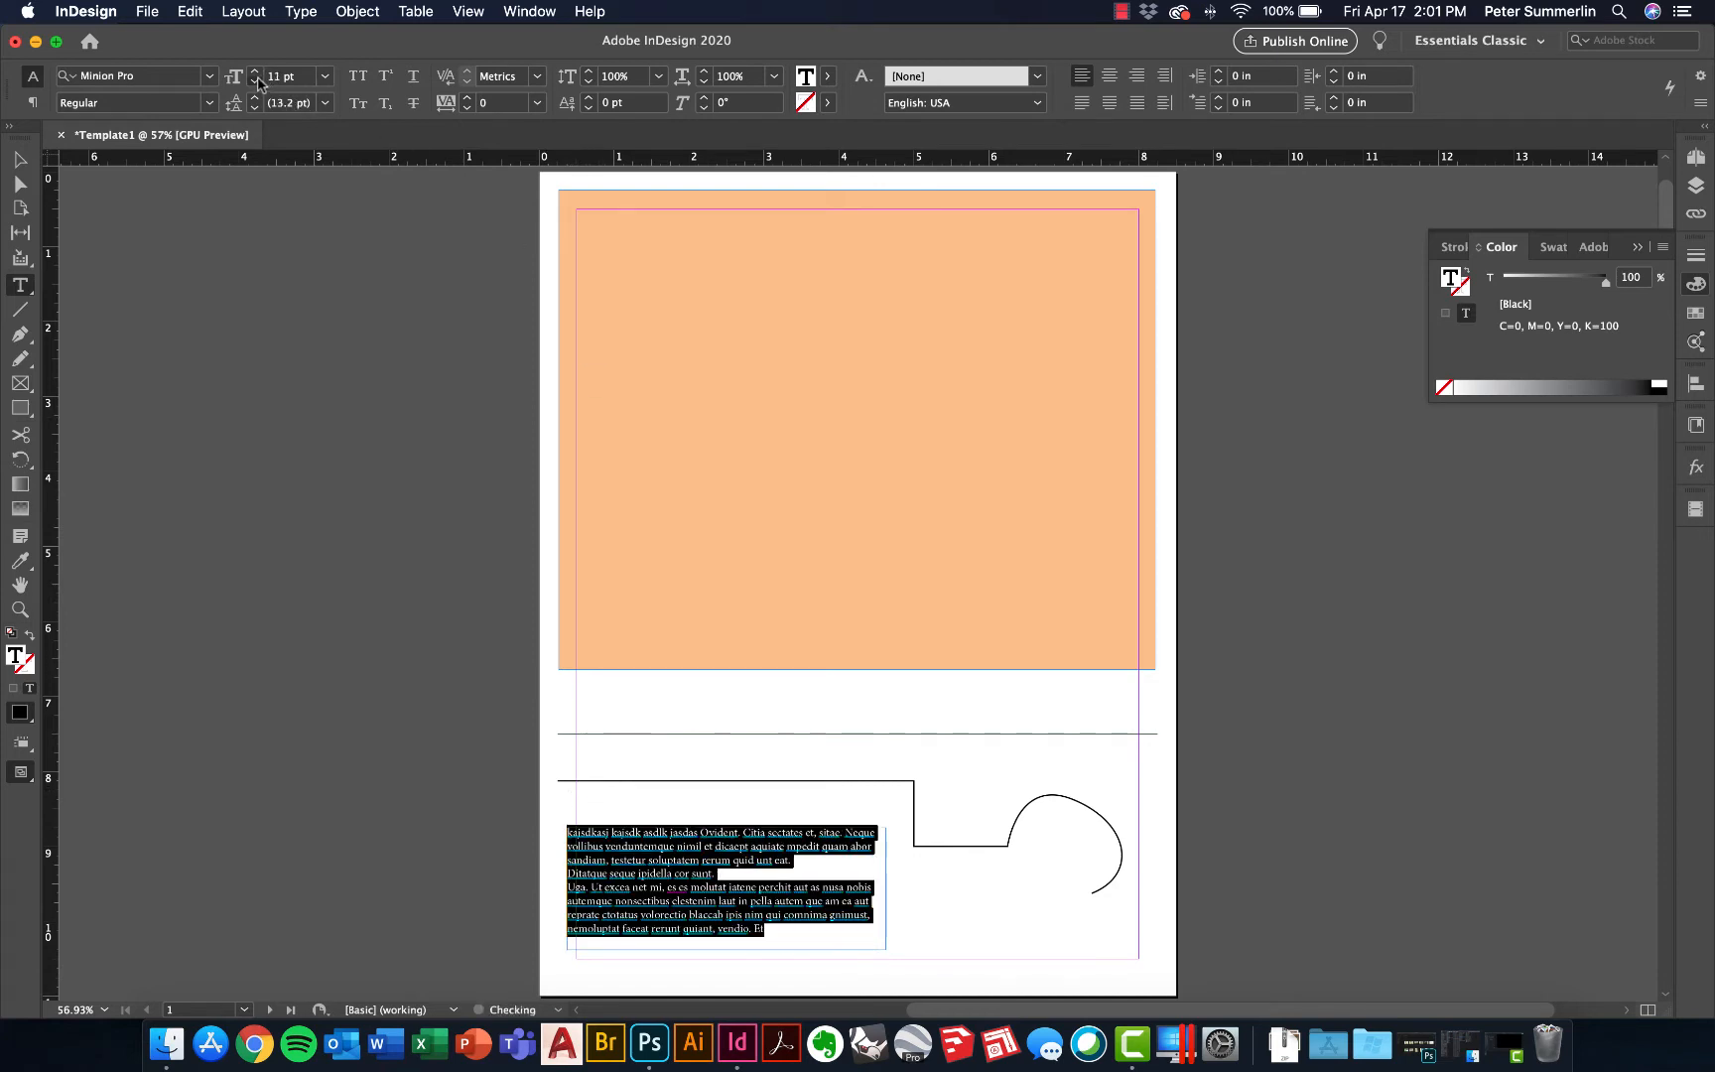
click(256, 82)
click(256, 83)
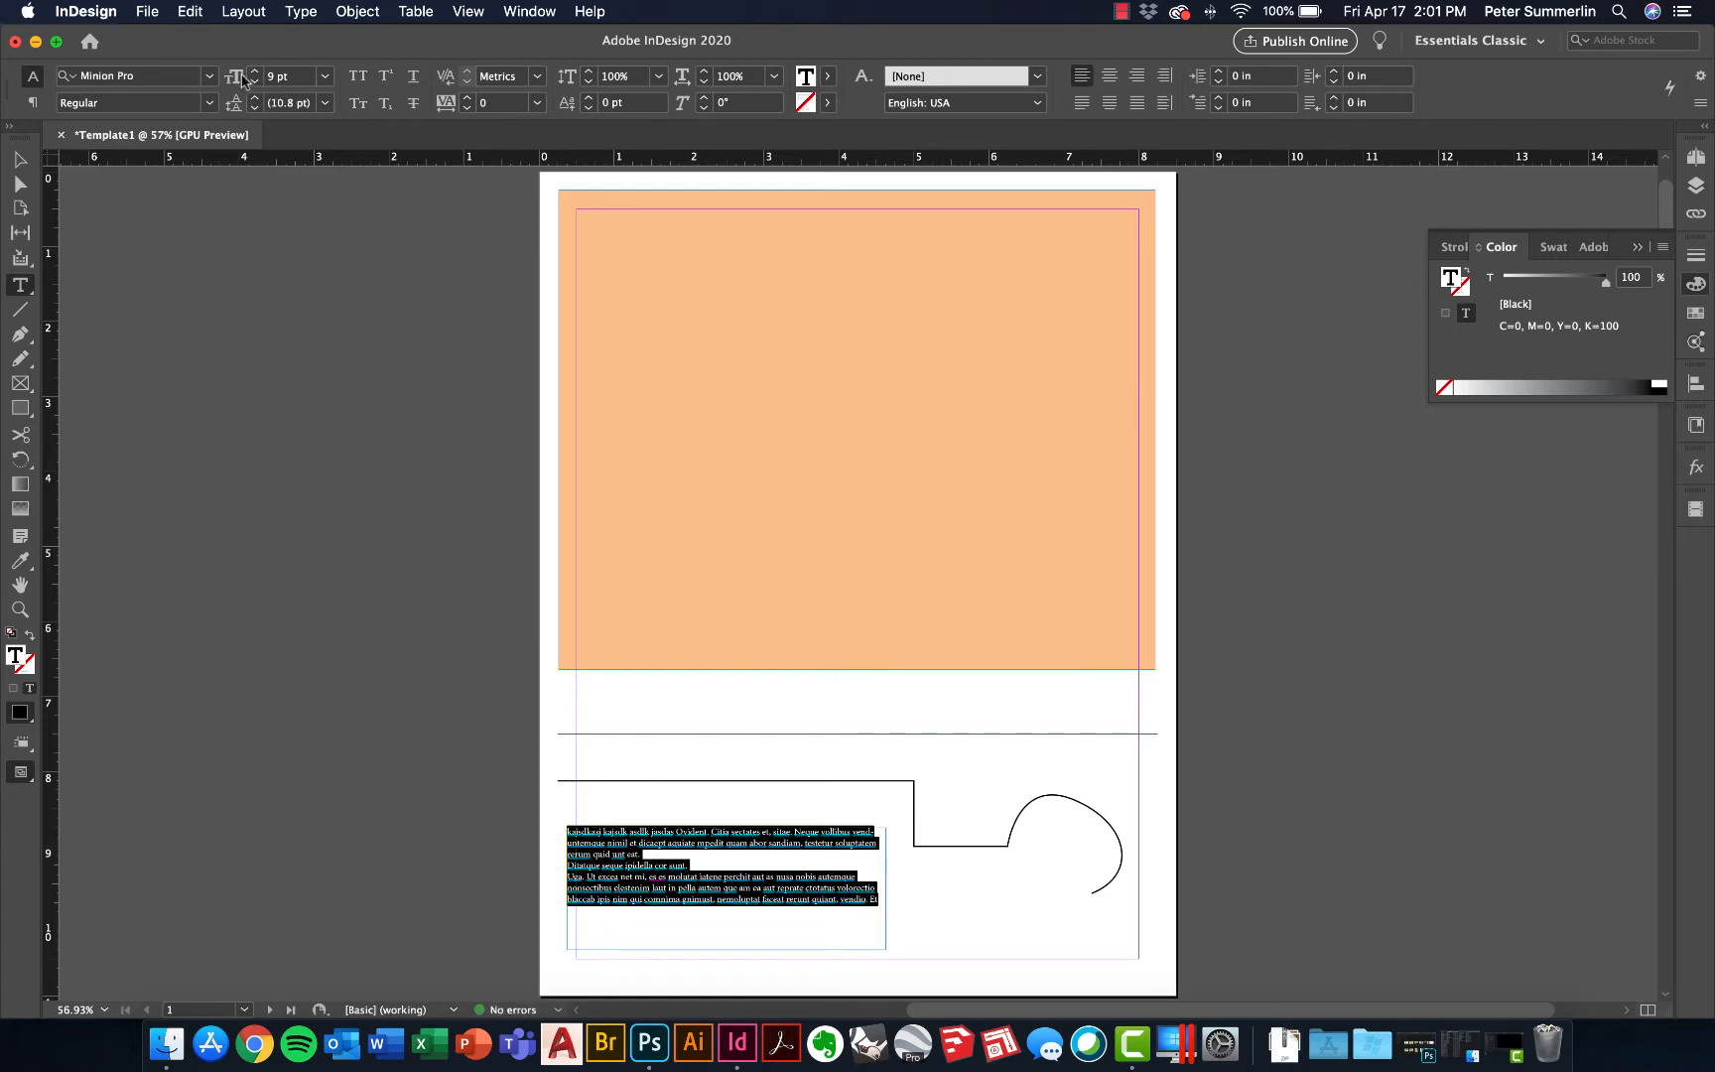
Change the body text's font to Raleway and deselect the text
click(207, 80)
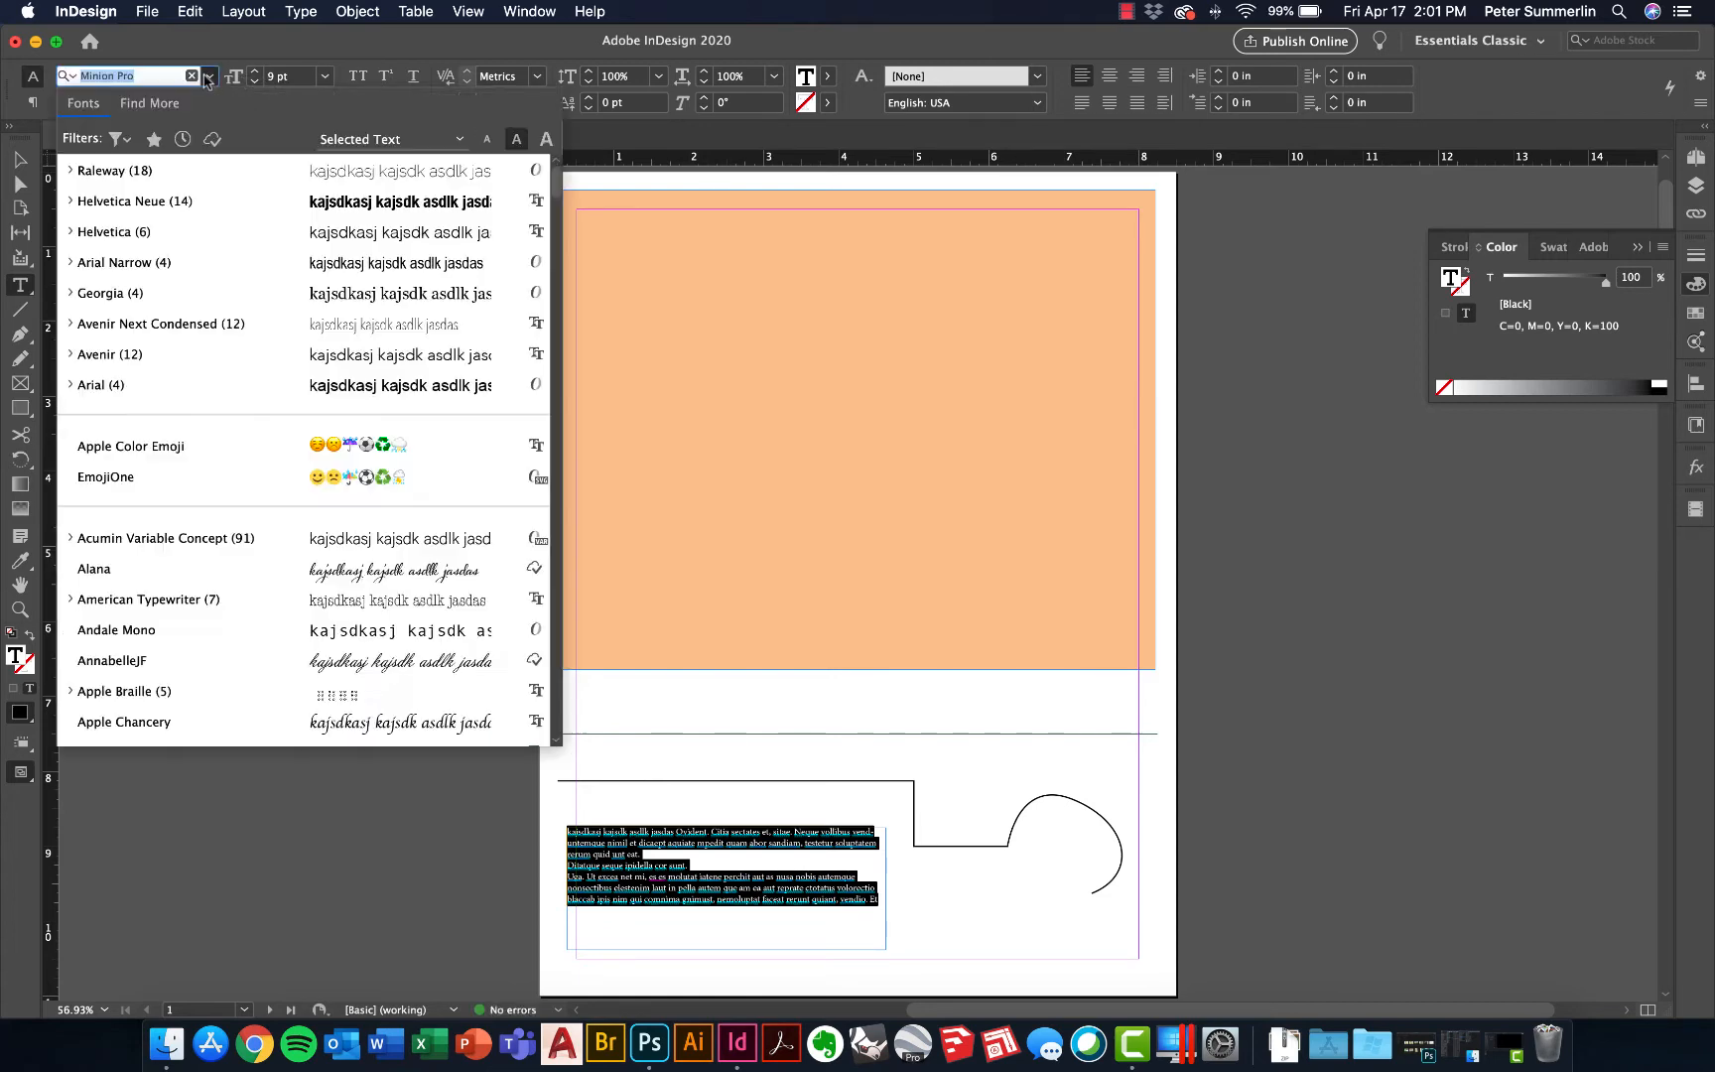
click(109, 173)
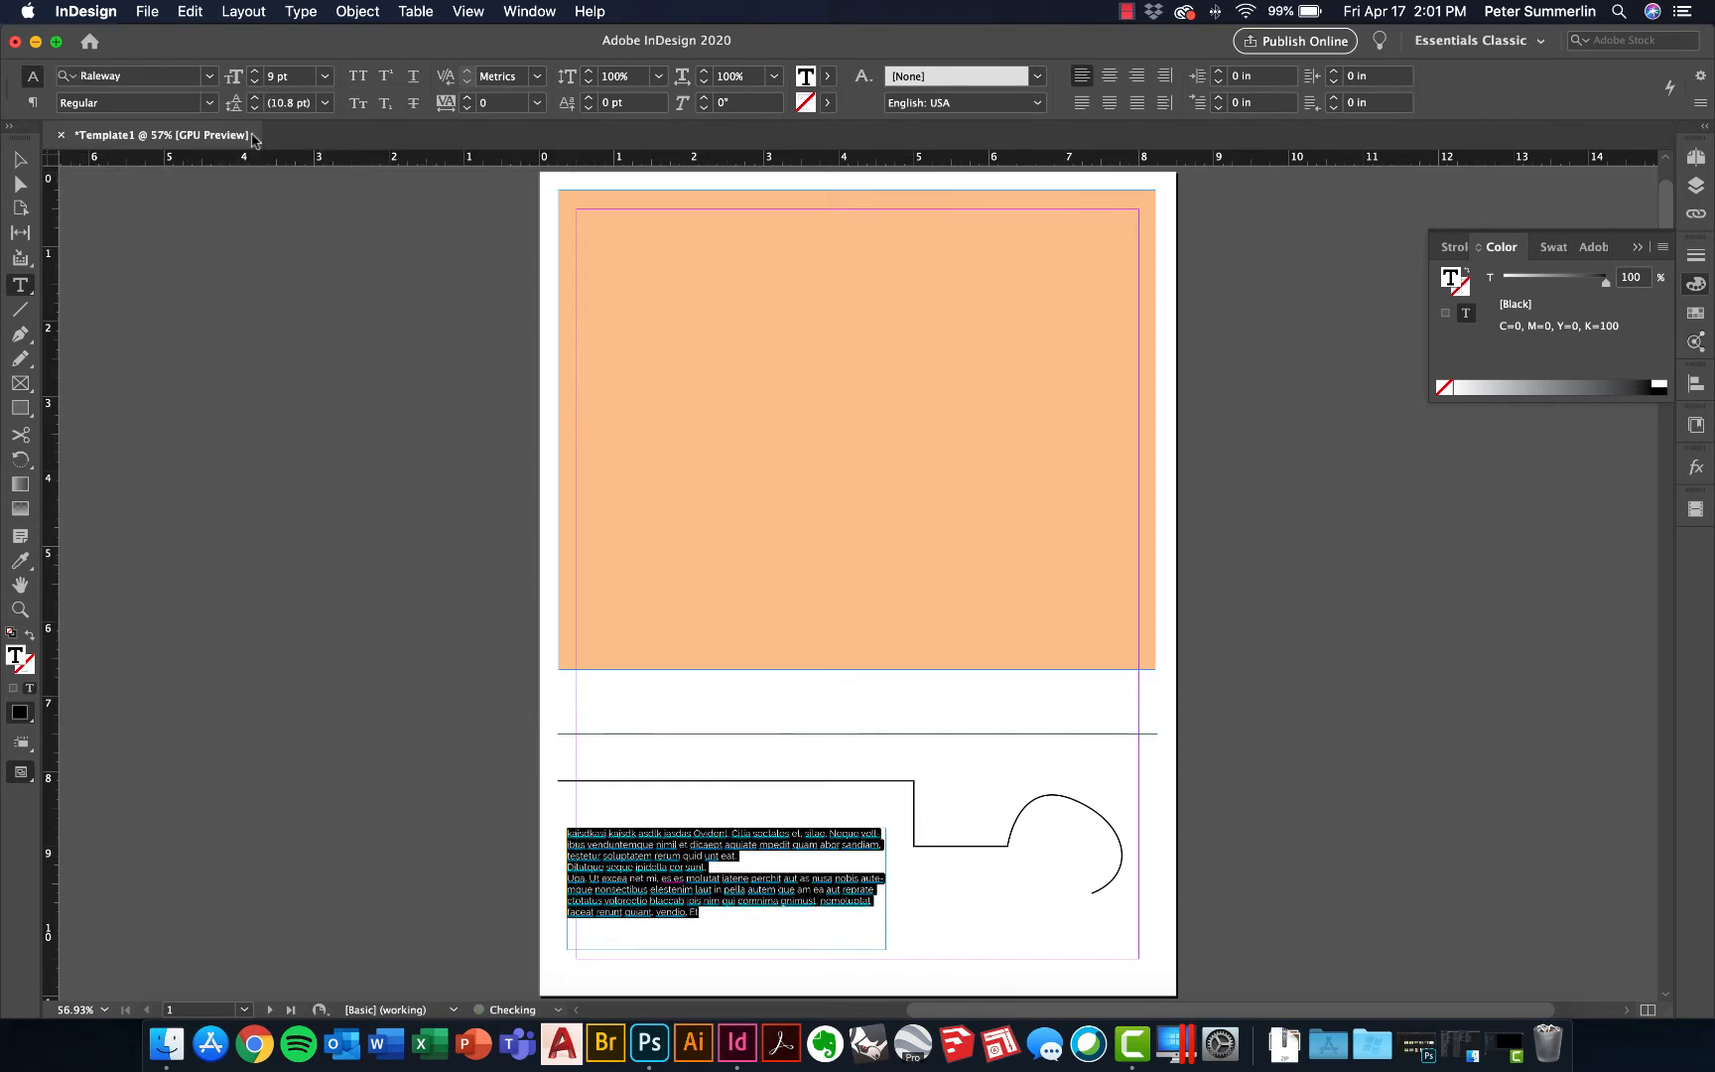
click(779, 862)
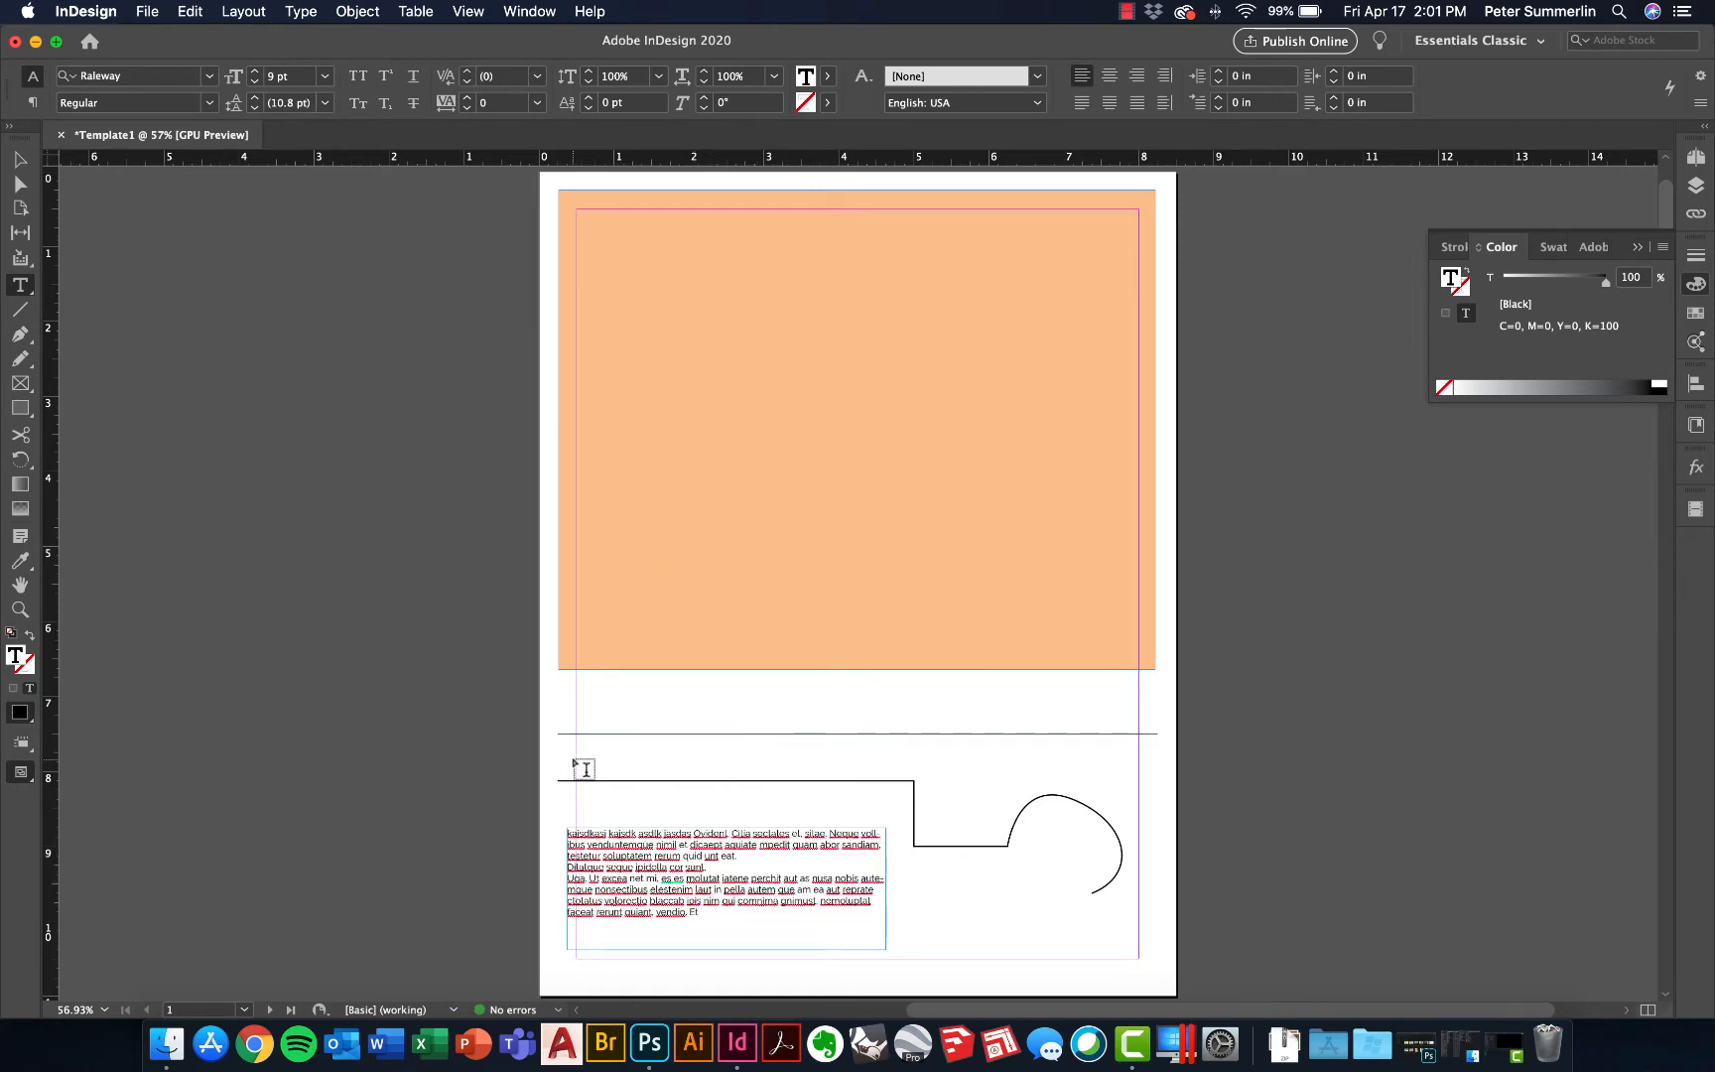
Add a heading text frame between the green line and the stepped path reading "jksjdalksjdkajsdkl", sized at 19 pt
drag(567, 744, 887, 770)
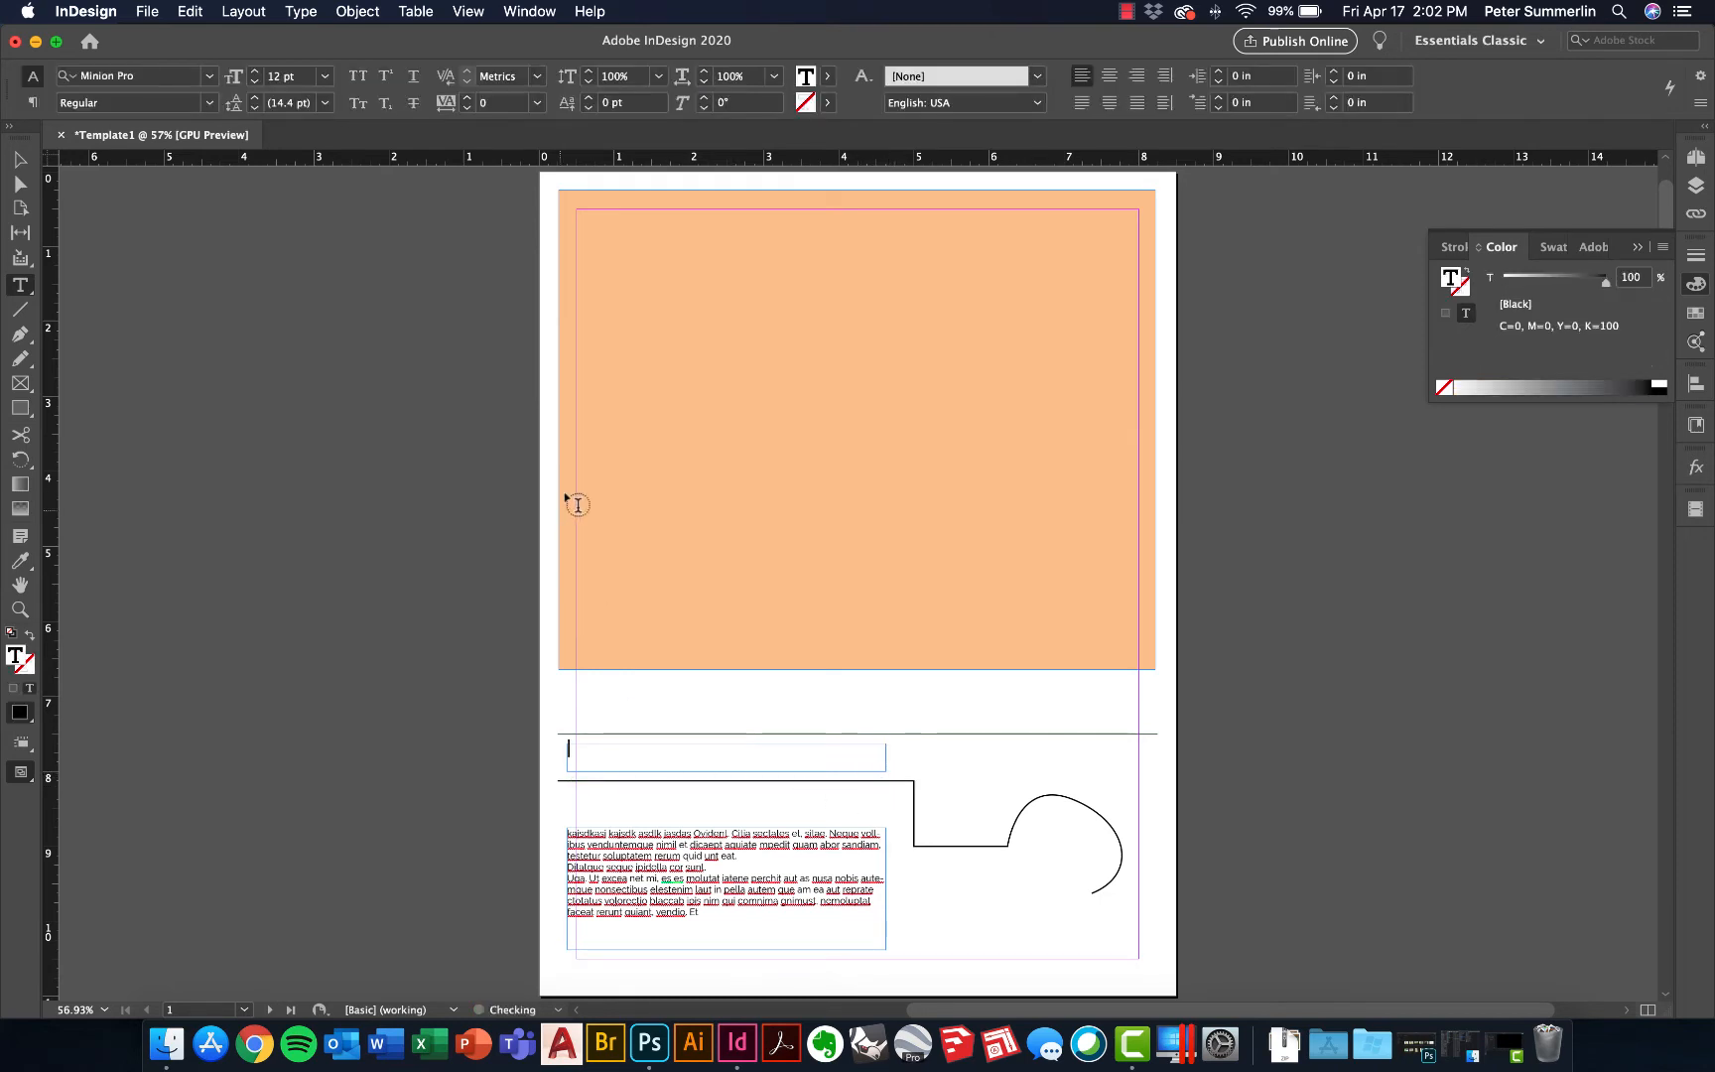
text(jksjdalksjdkajsdkl)
key(super+a)
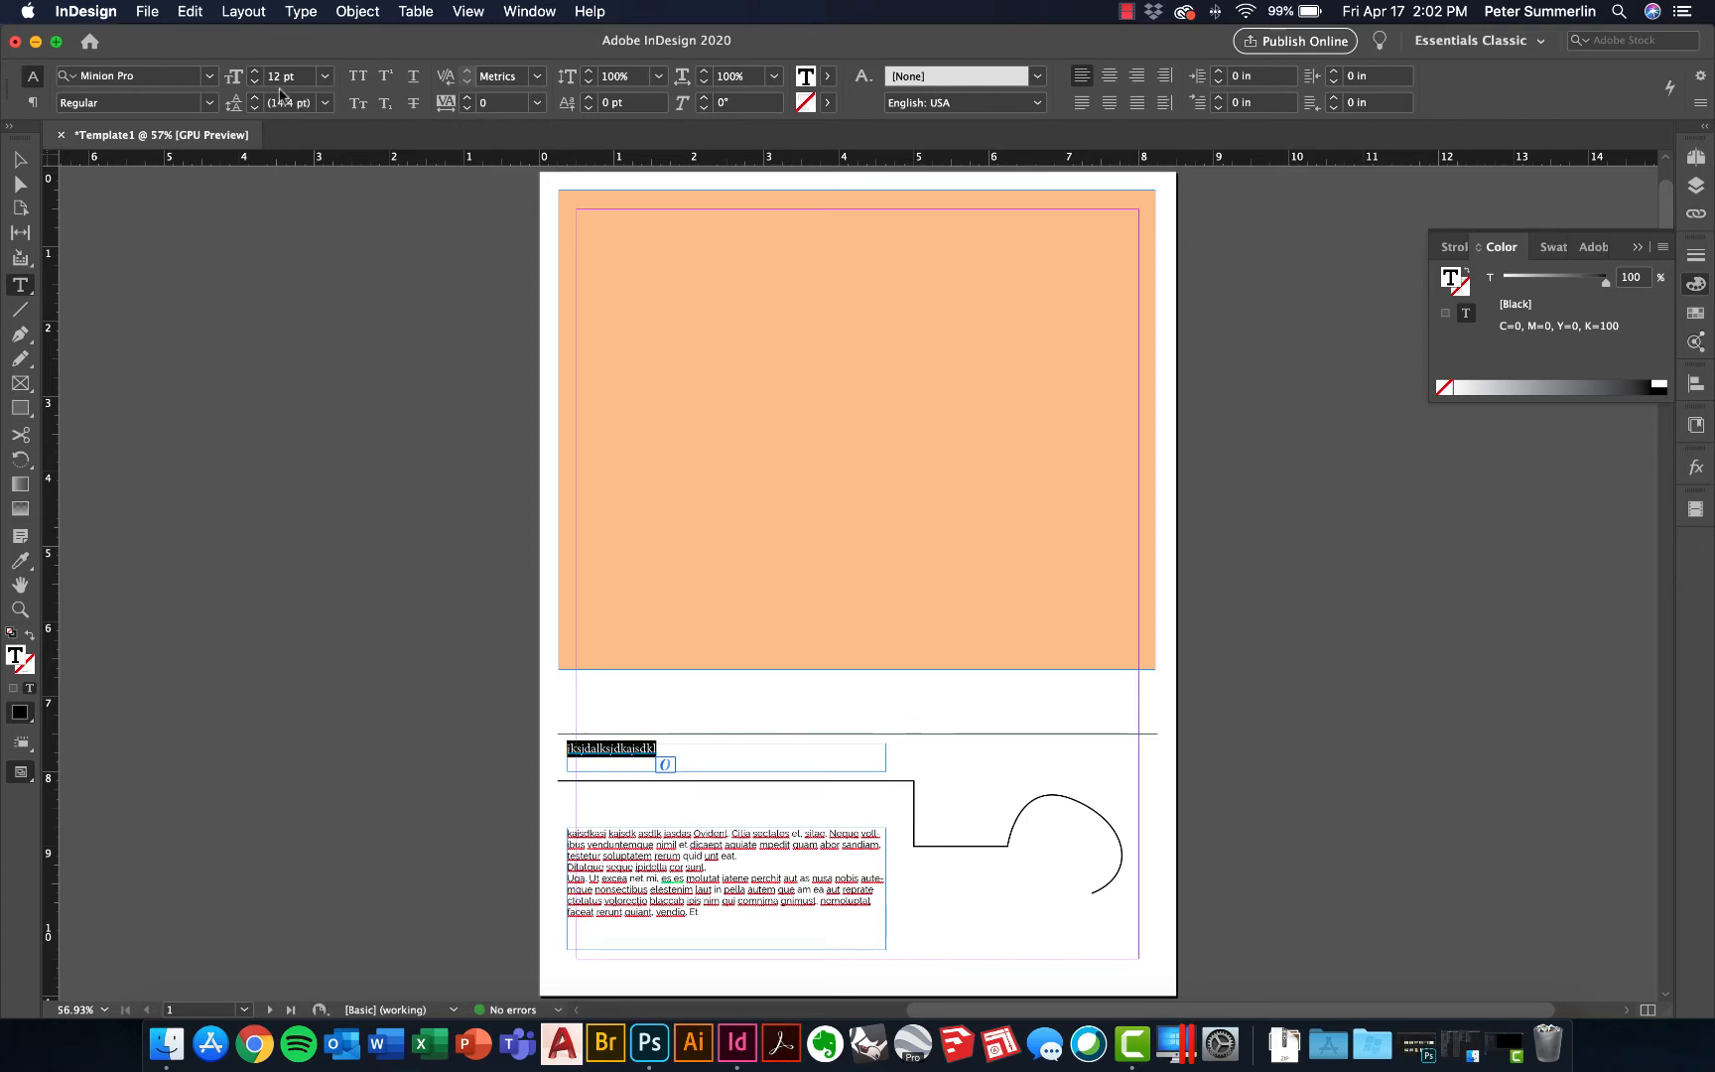
click(256, 72)
click(256, 72)
click(256, 72)
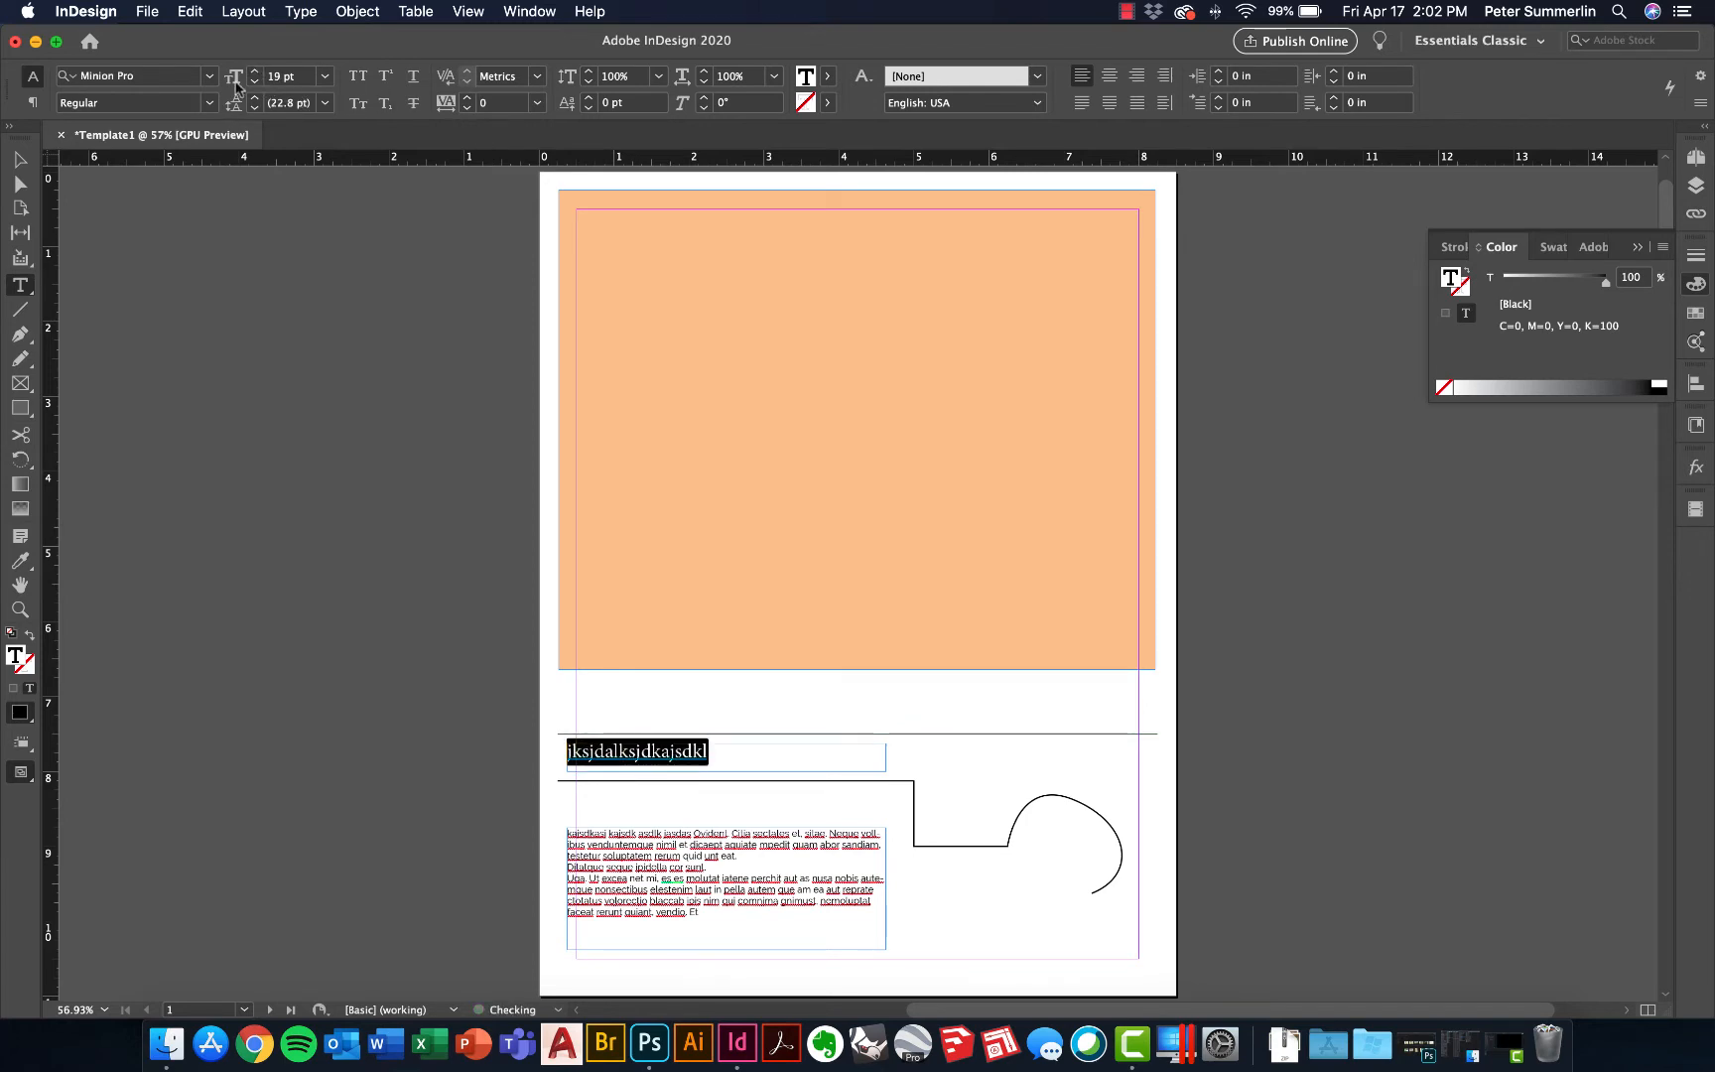
Set the heading's font to Raleway Black in all caps and deselect its text frame
click(207, 77)
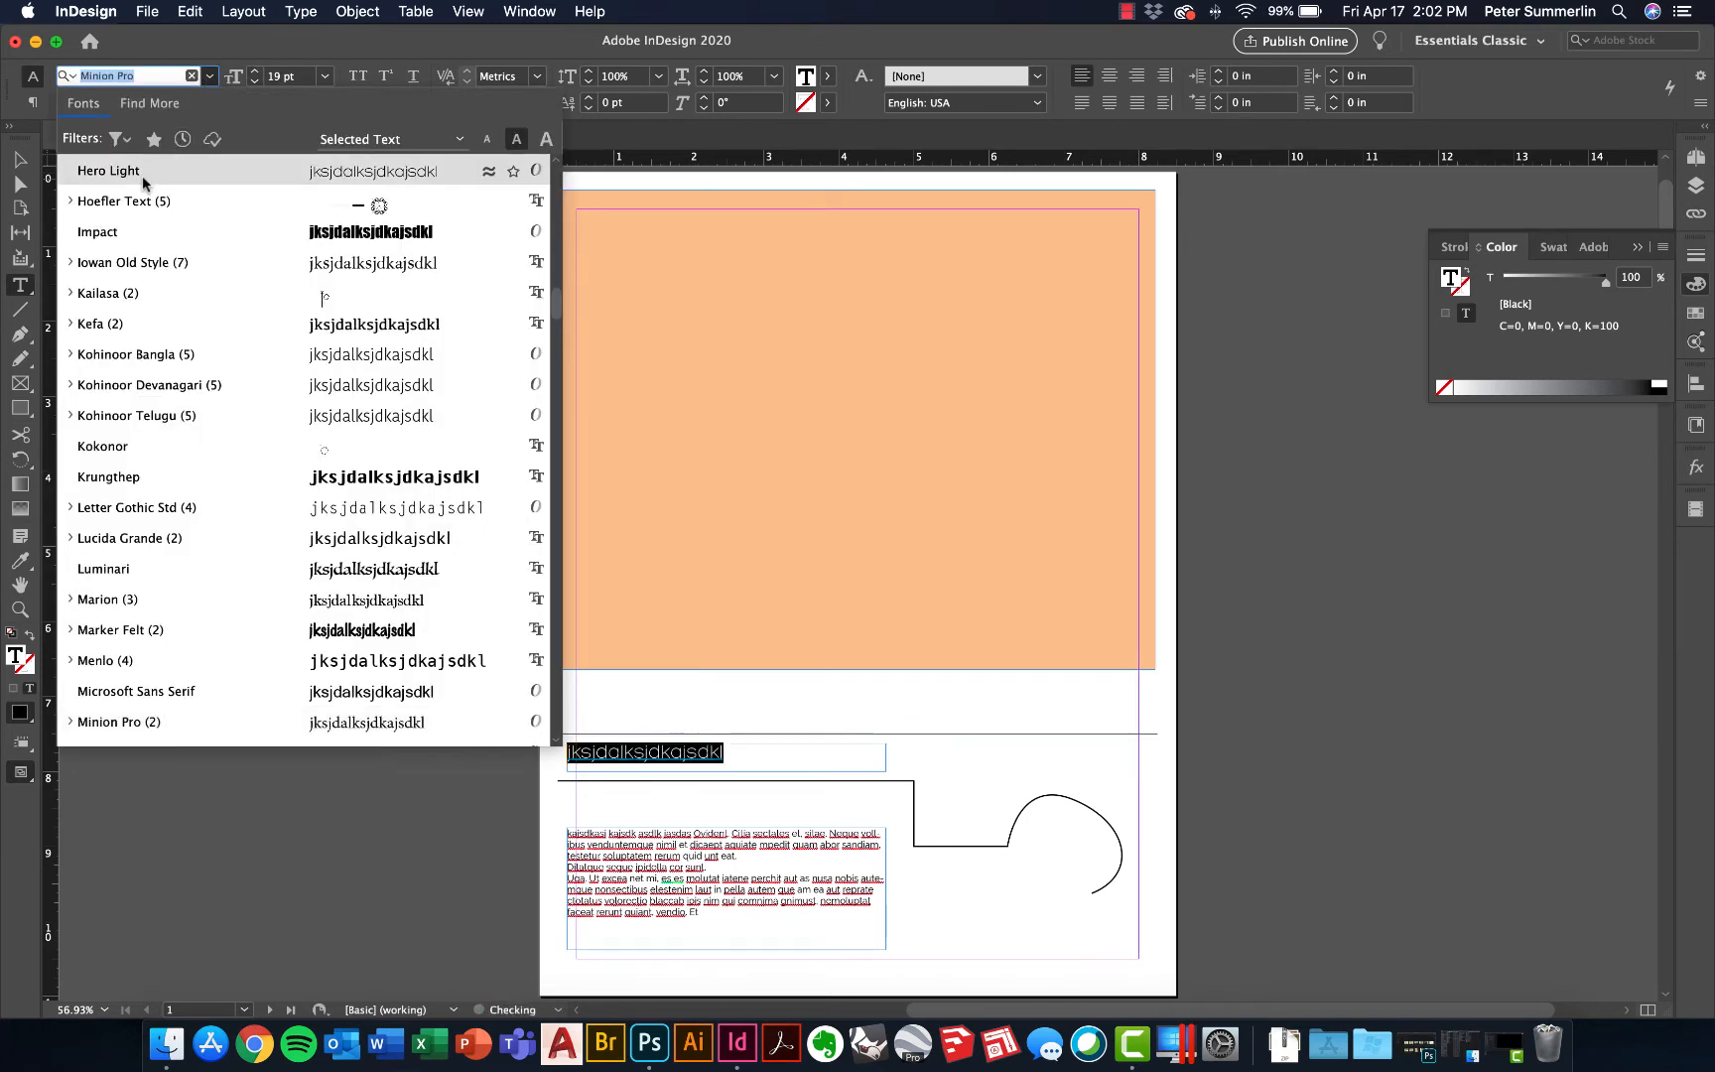
text(rale)
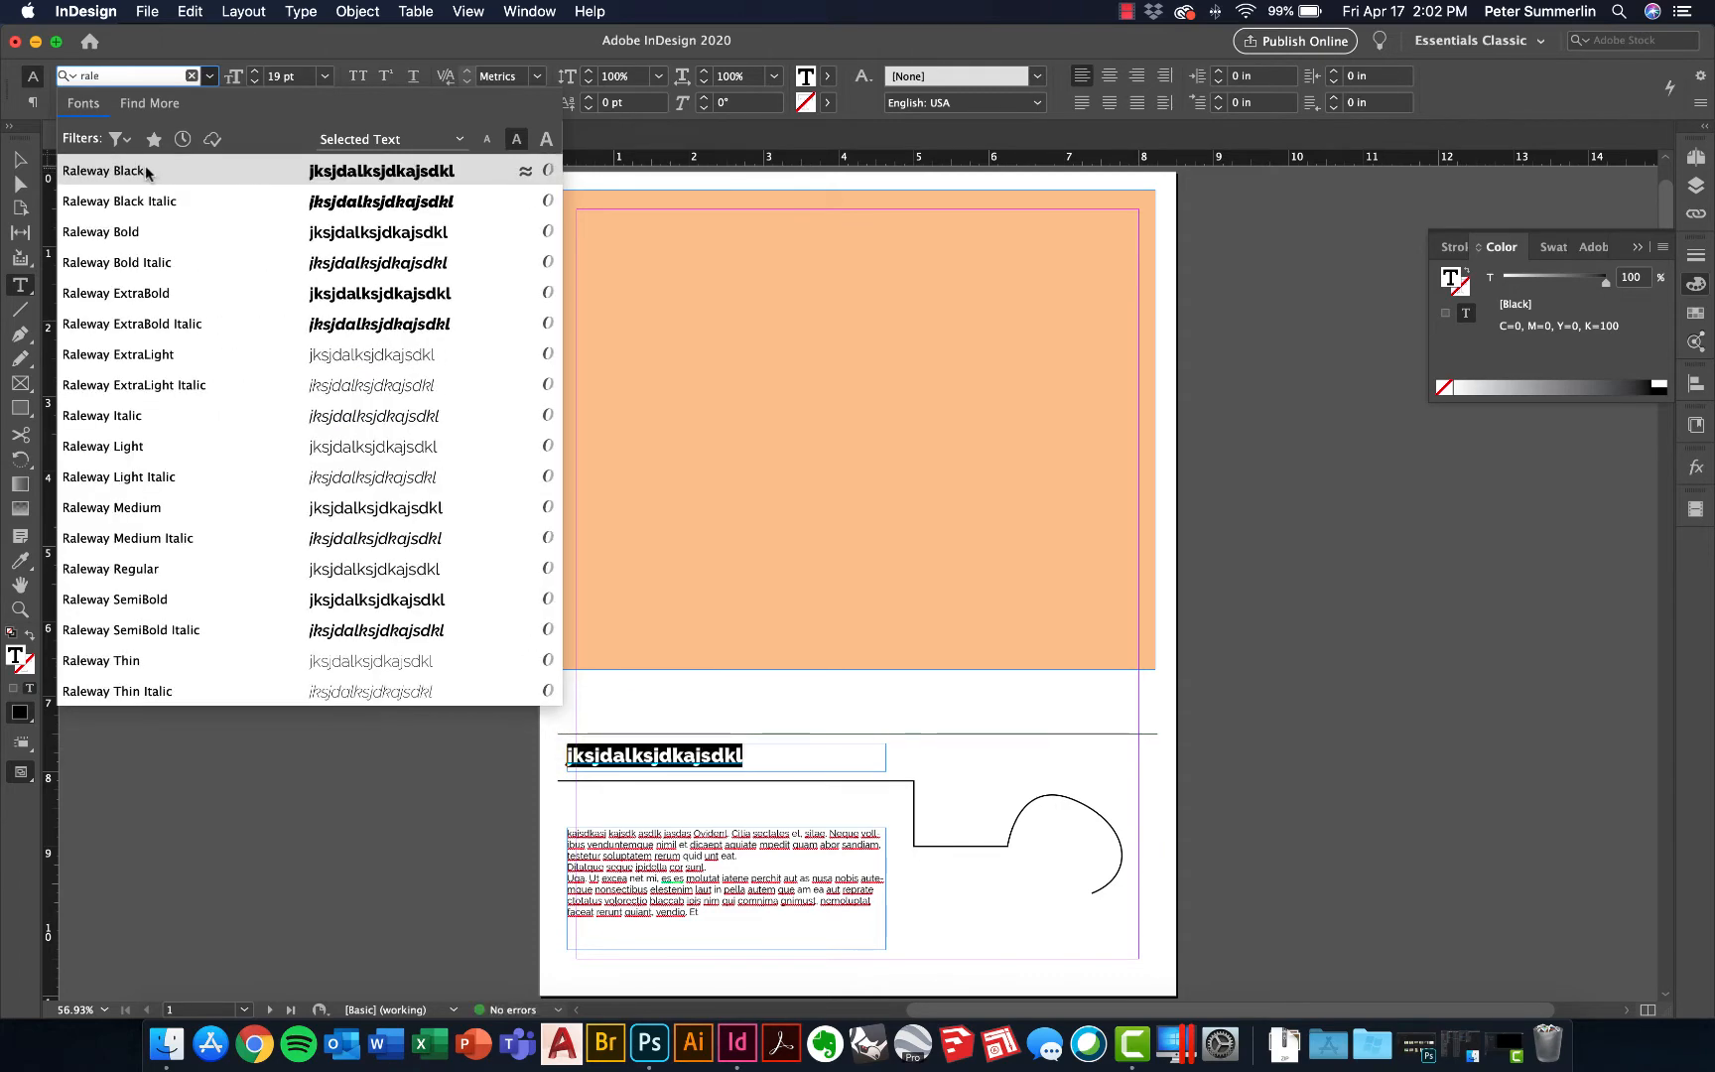
click(154, 174)
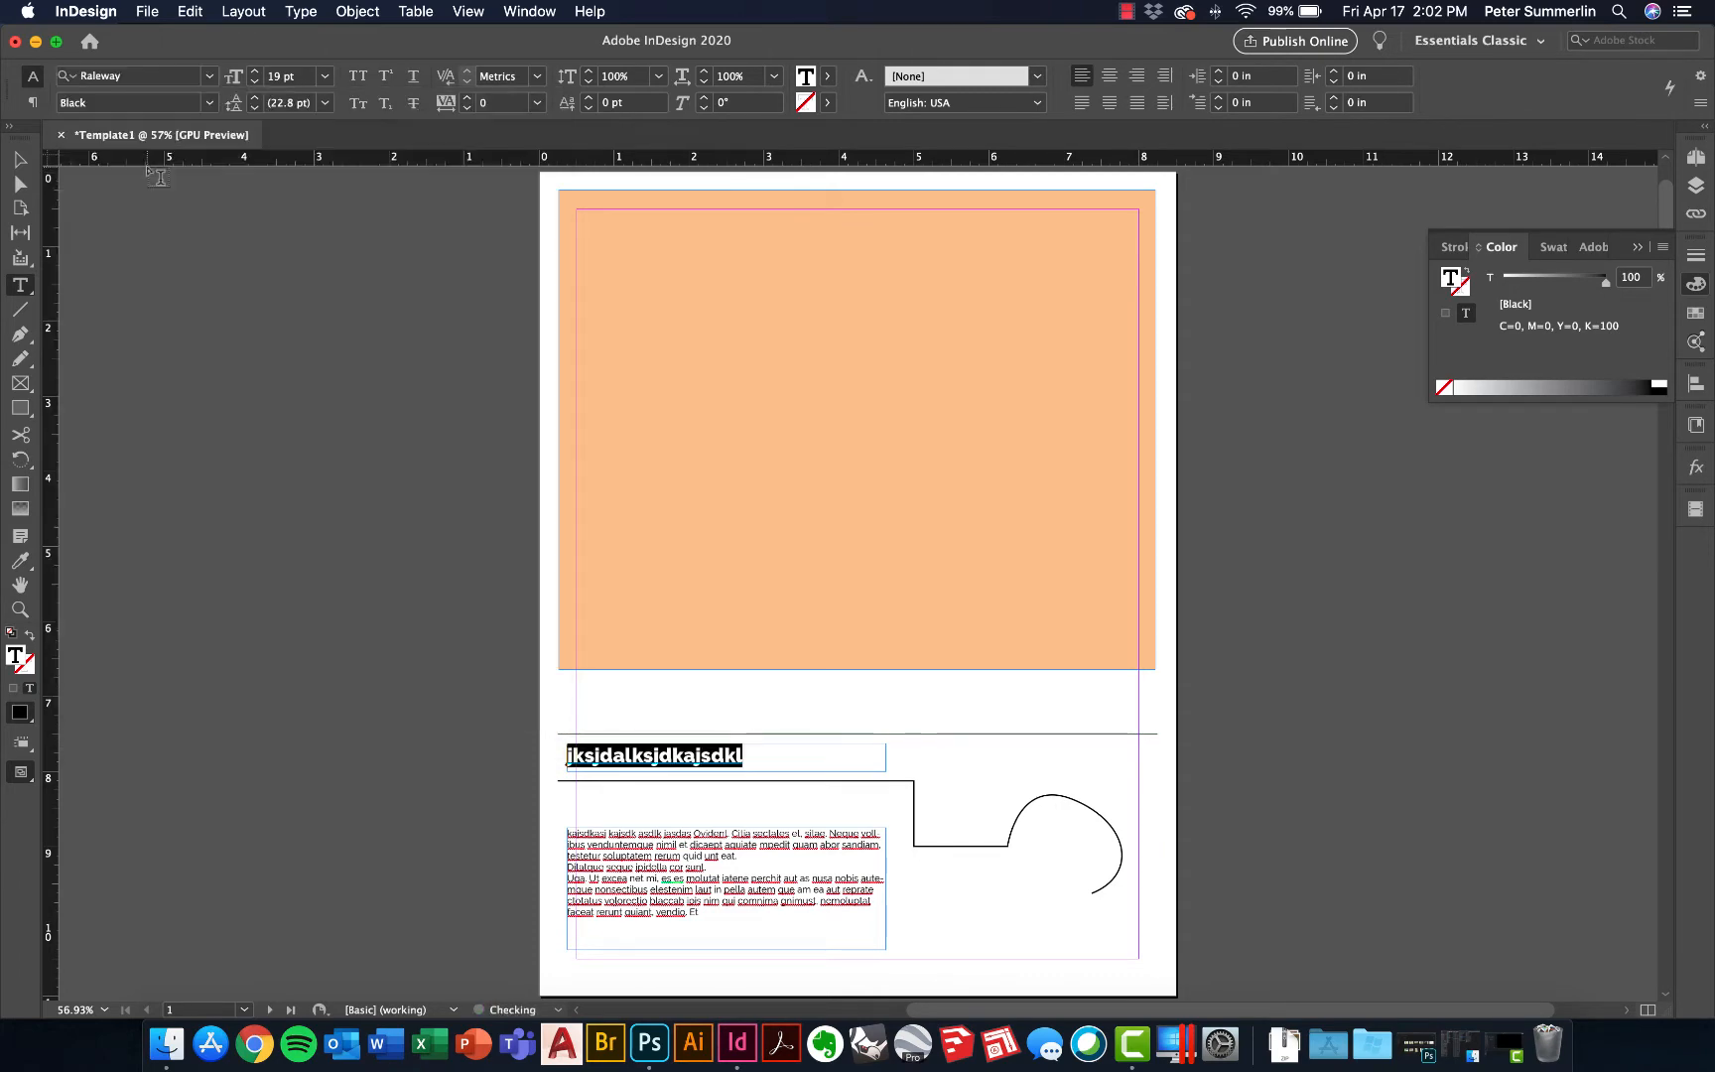
click(359, 76)
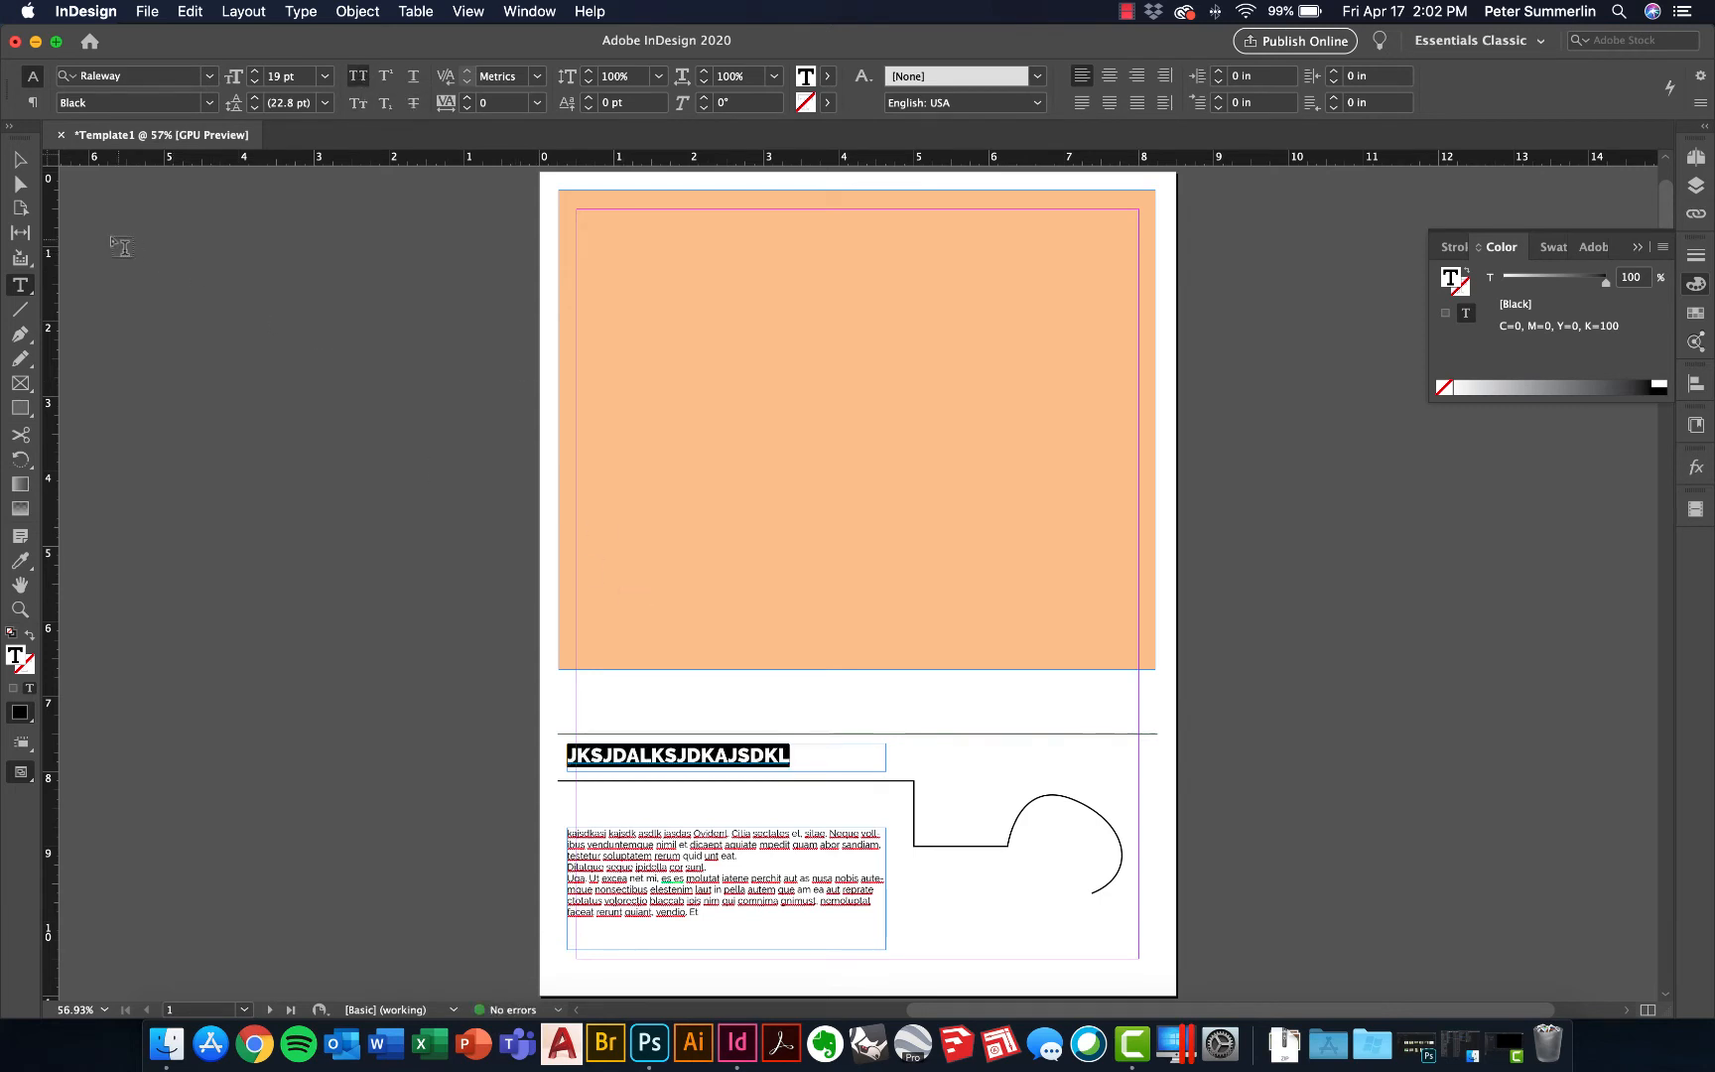
click(19, 159)
click(170, 340)
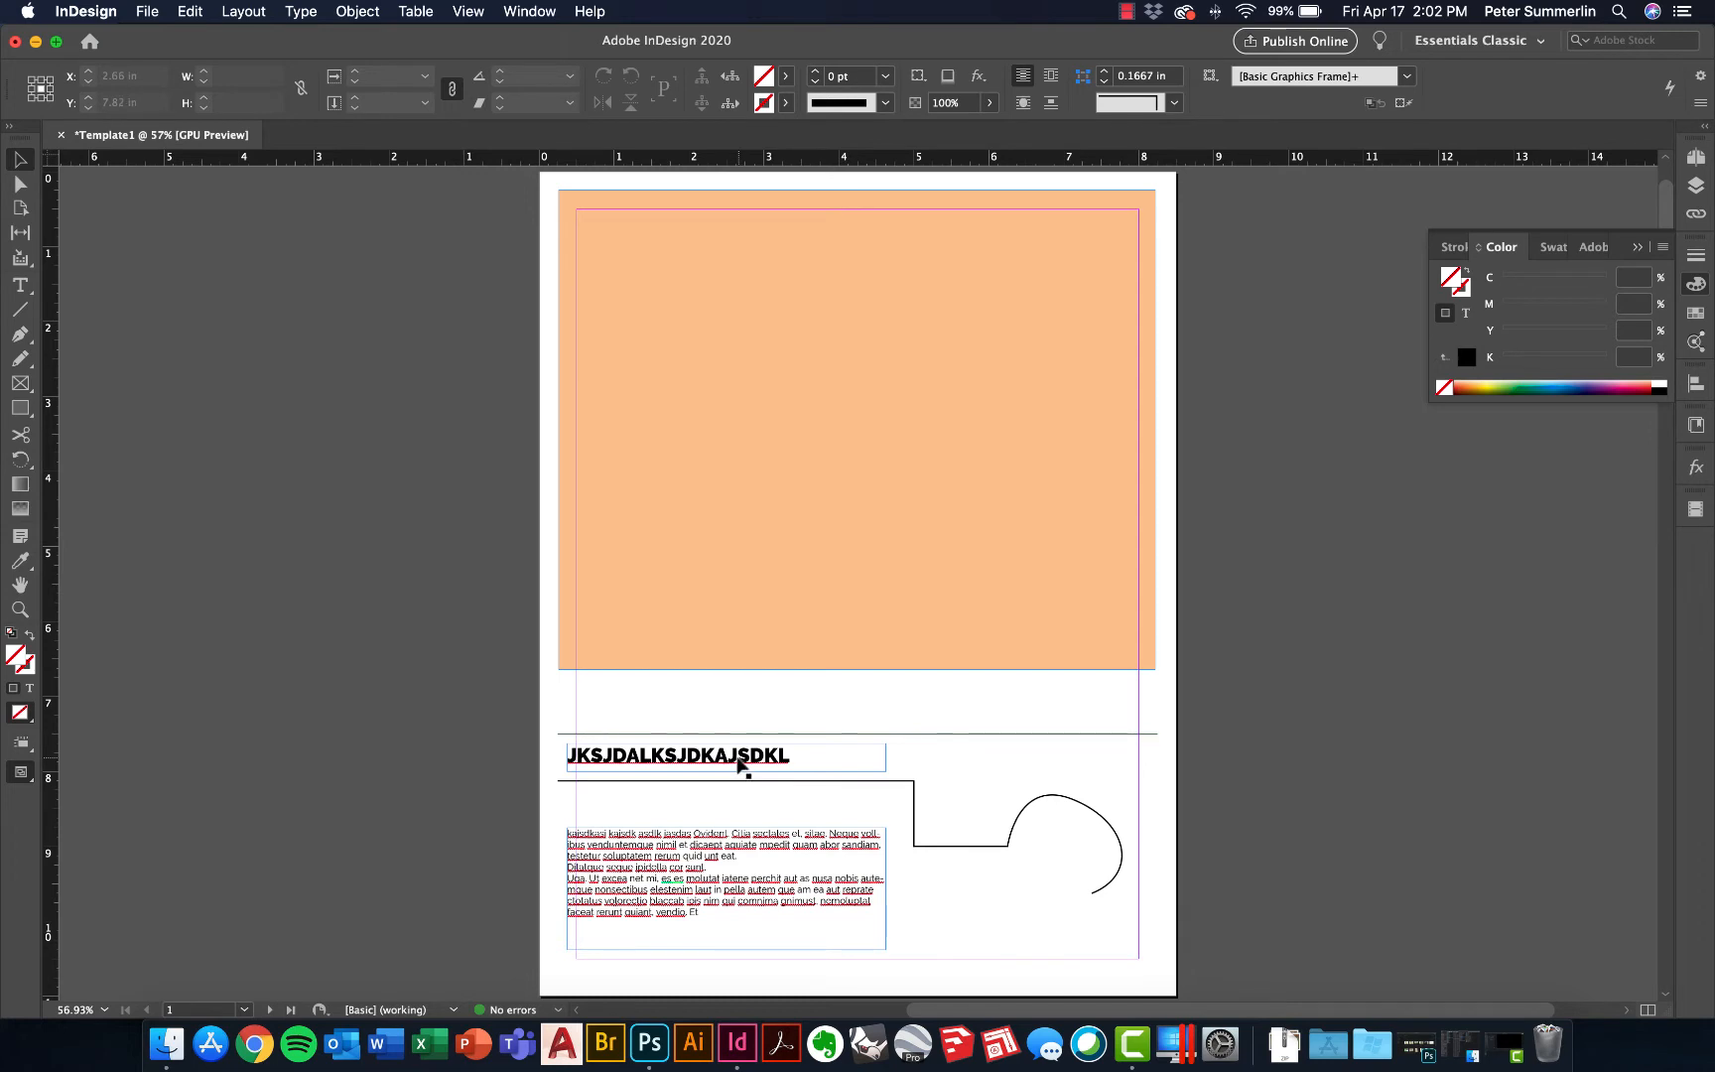
double_click(739, 756)
double_click(739, 757)
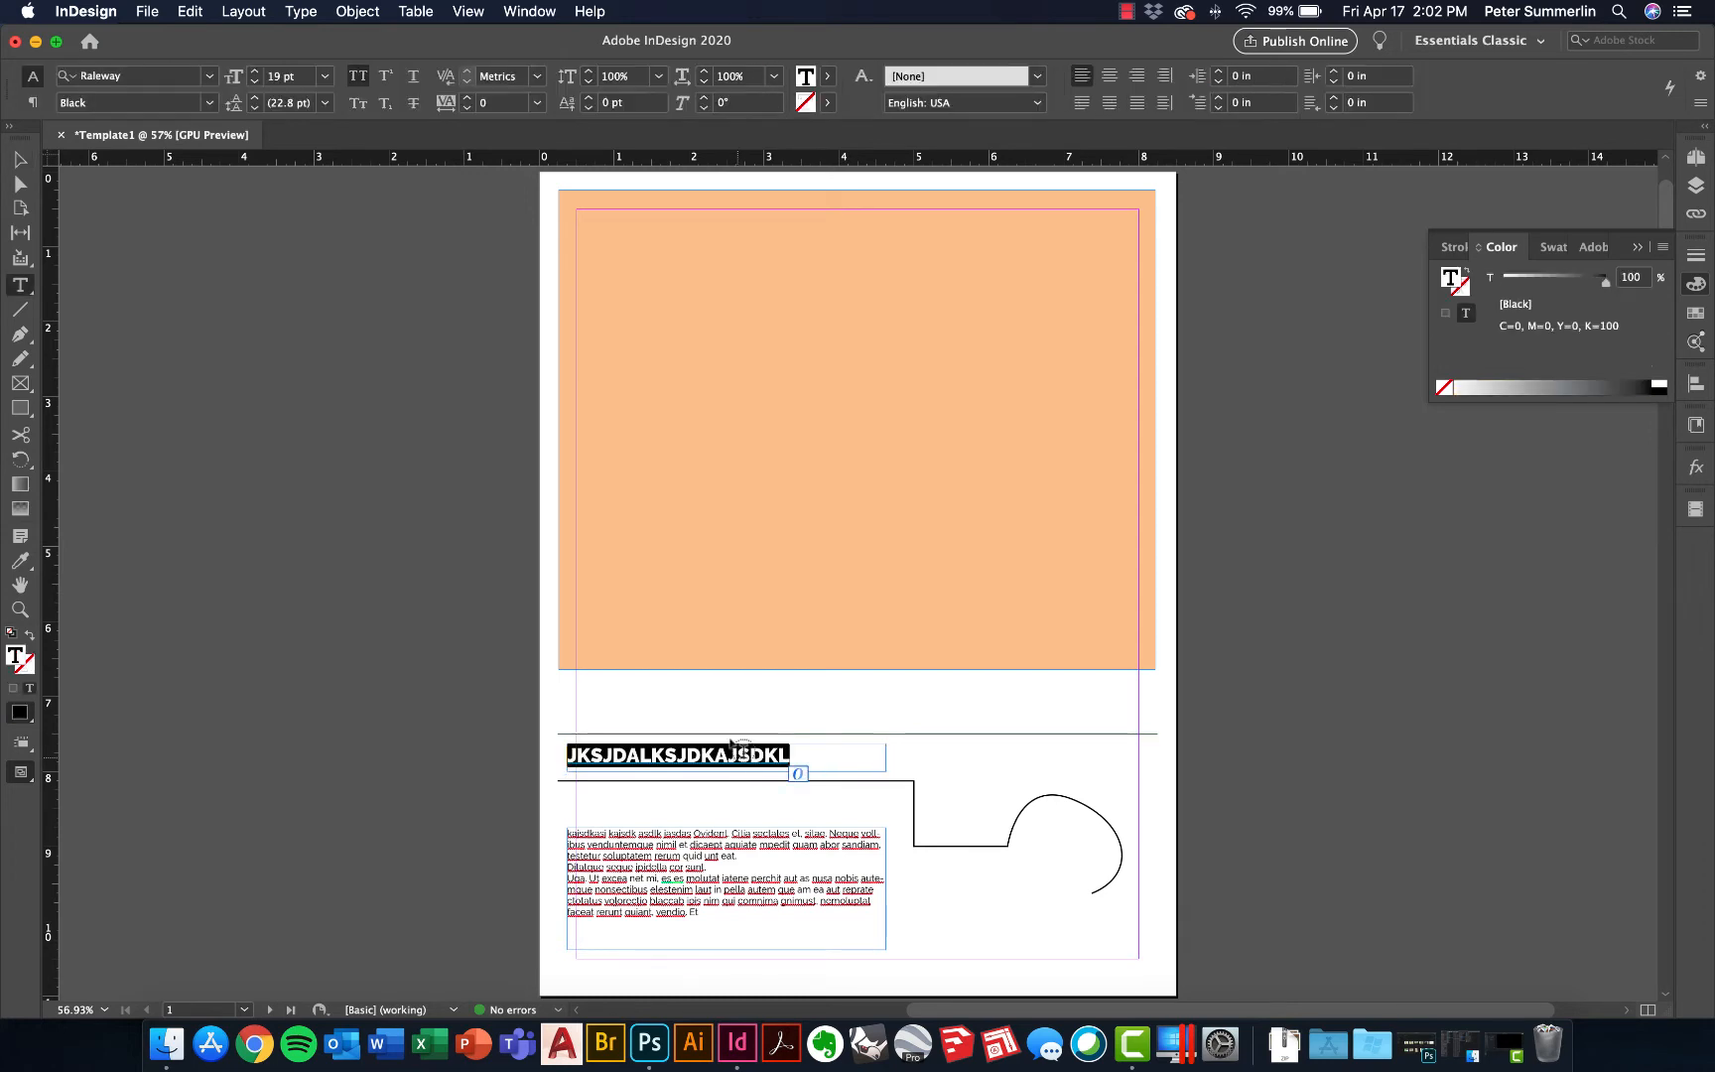
click(357, 87)
click(358, 88)
click(357, 88)
click(358, 88)
click(22, 159)
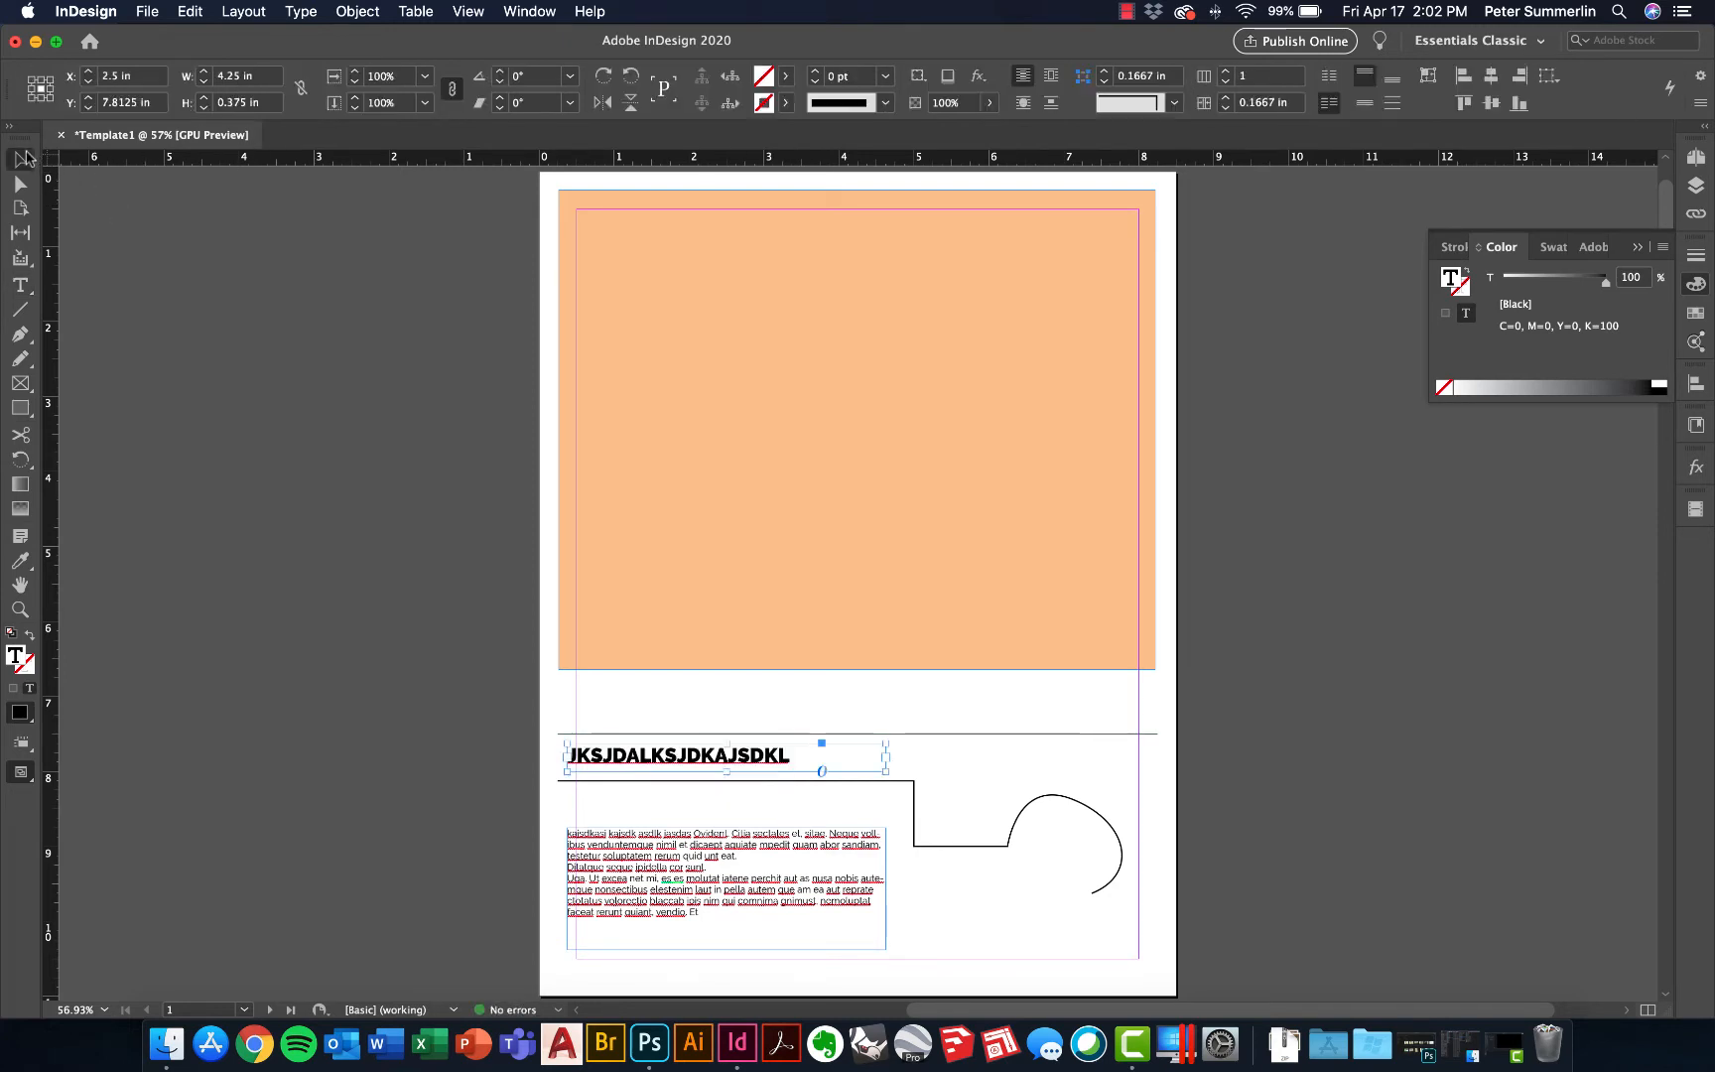
click(179, 352)
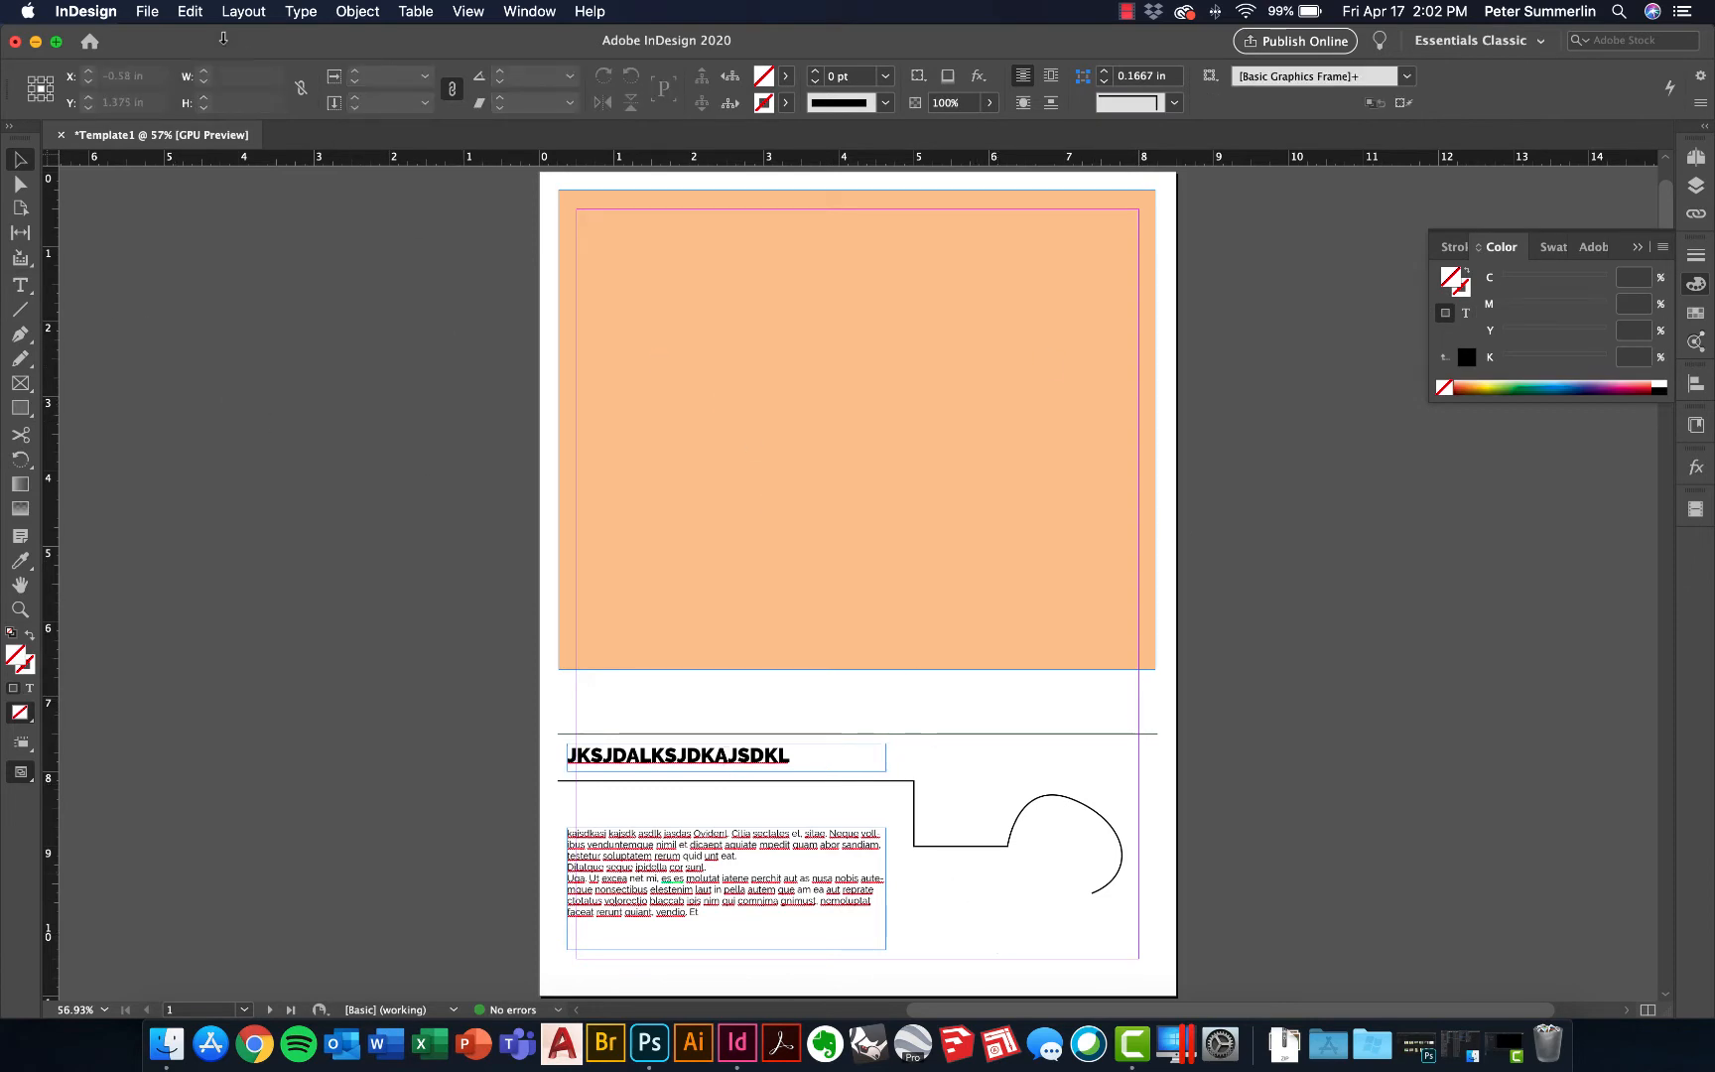
Open the recent document Booklet Templatev4.indd
click(146, 11)
mouse_move(189, 93)
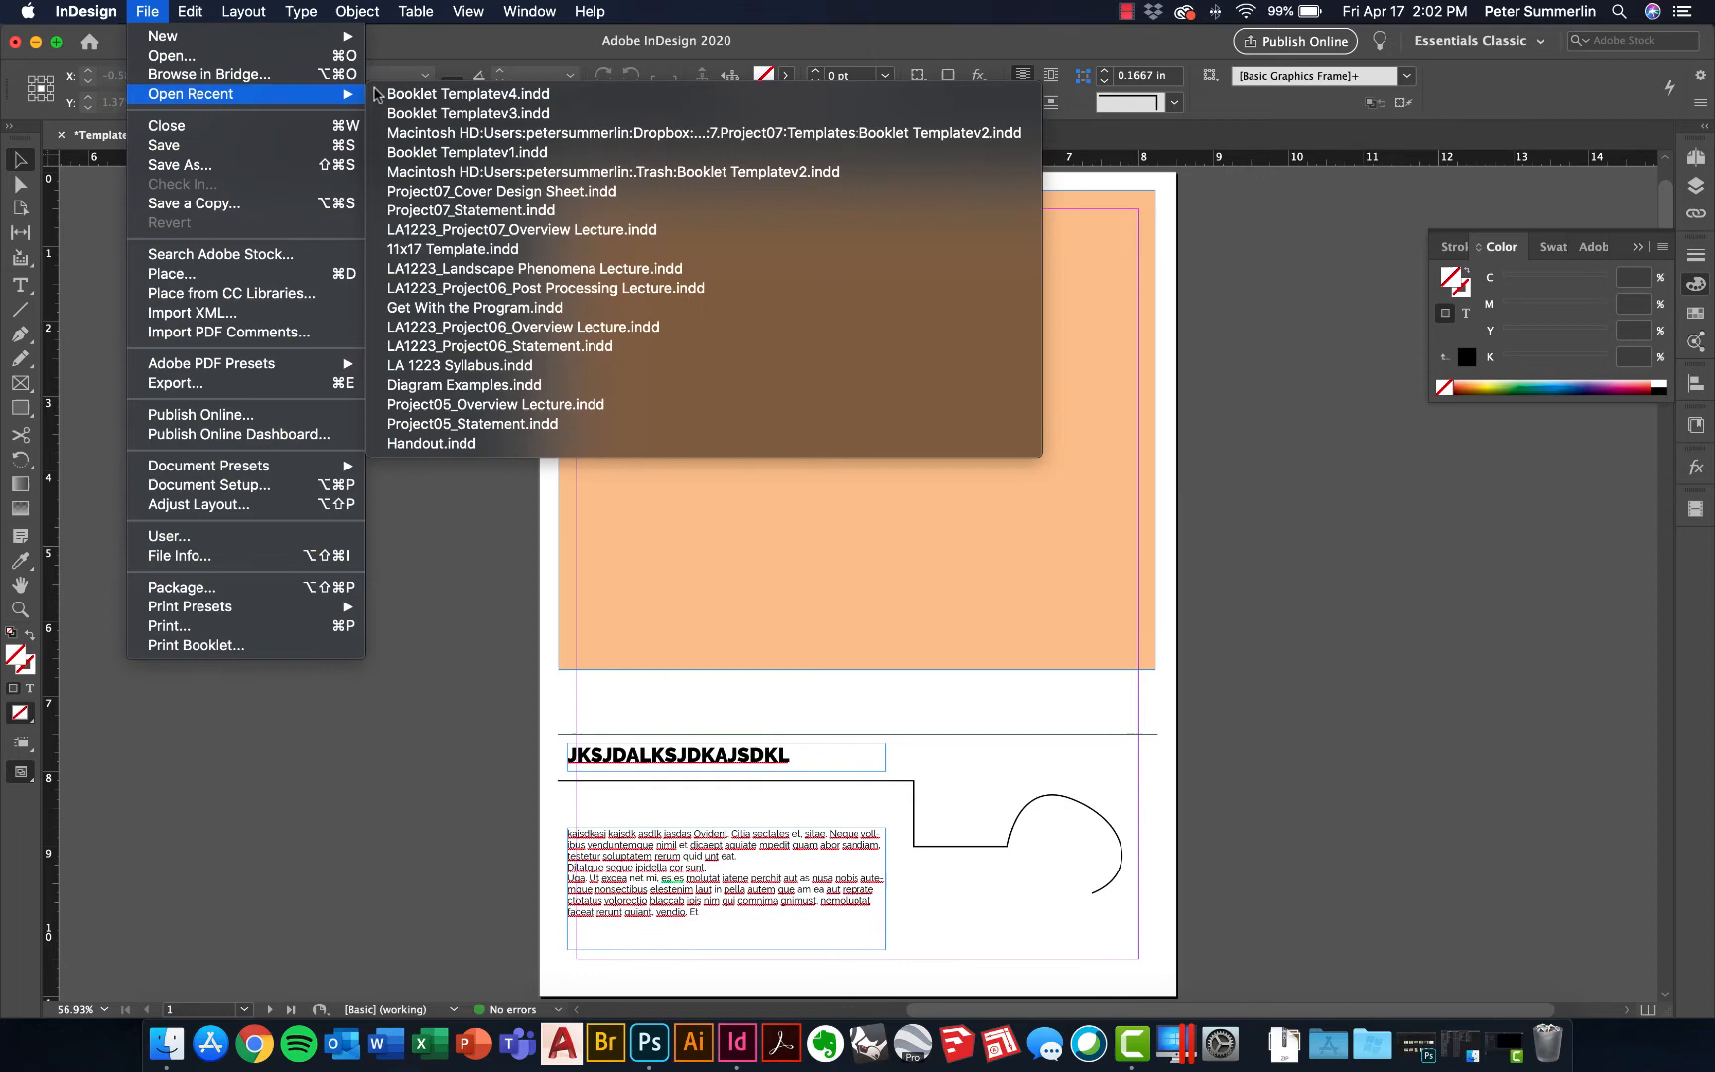
click(470, 94)
Look over the grid and the picture and text placeholders on the booklet template's first spreads
scroll(1107, 443, up, 3)
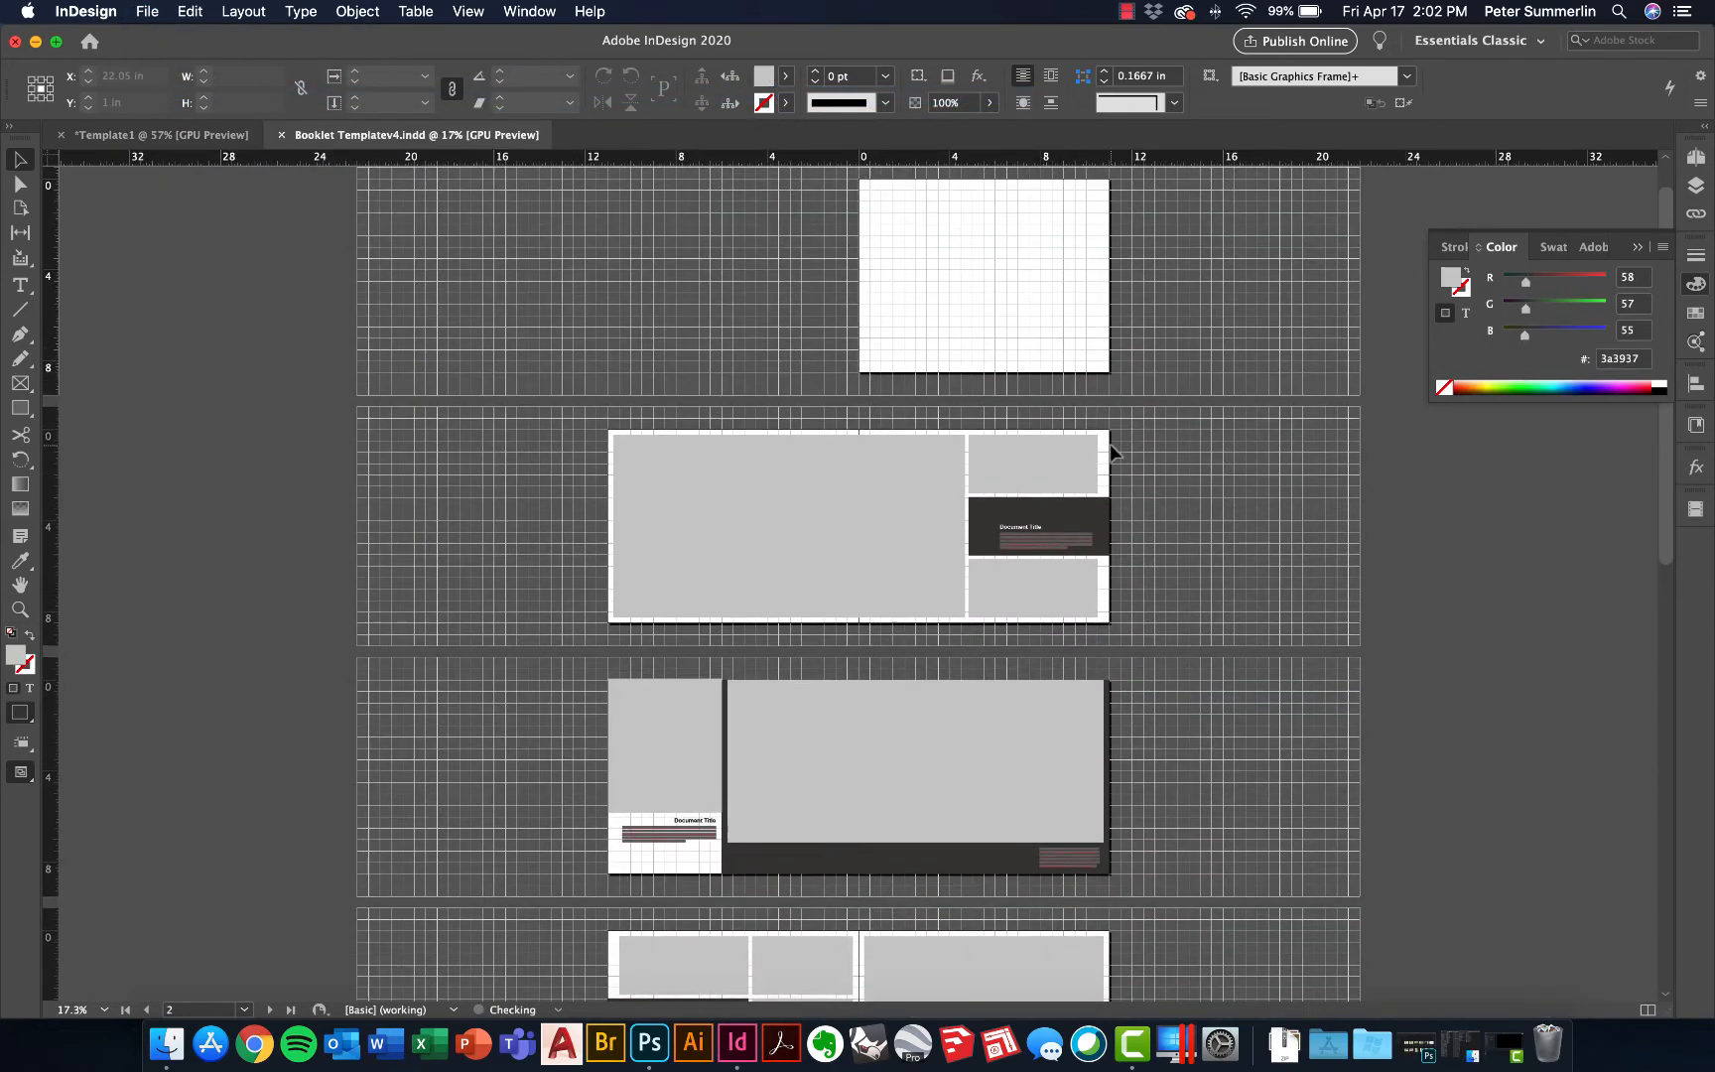
key(super+equal)
key(super+equal)
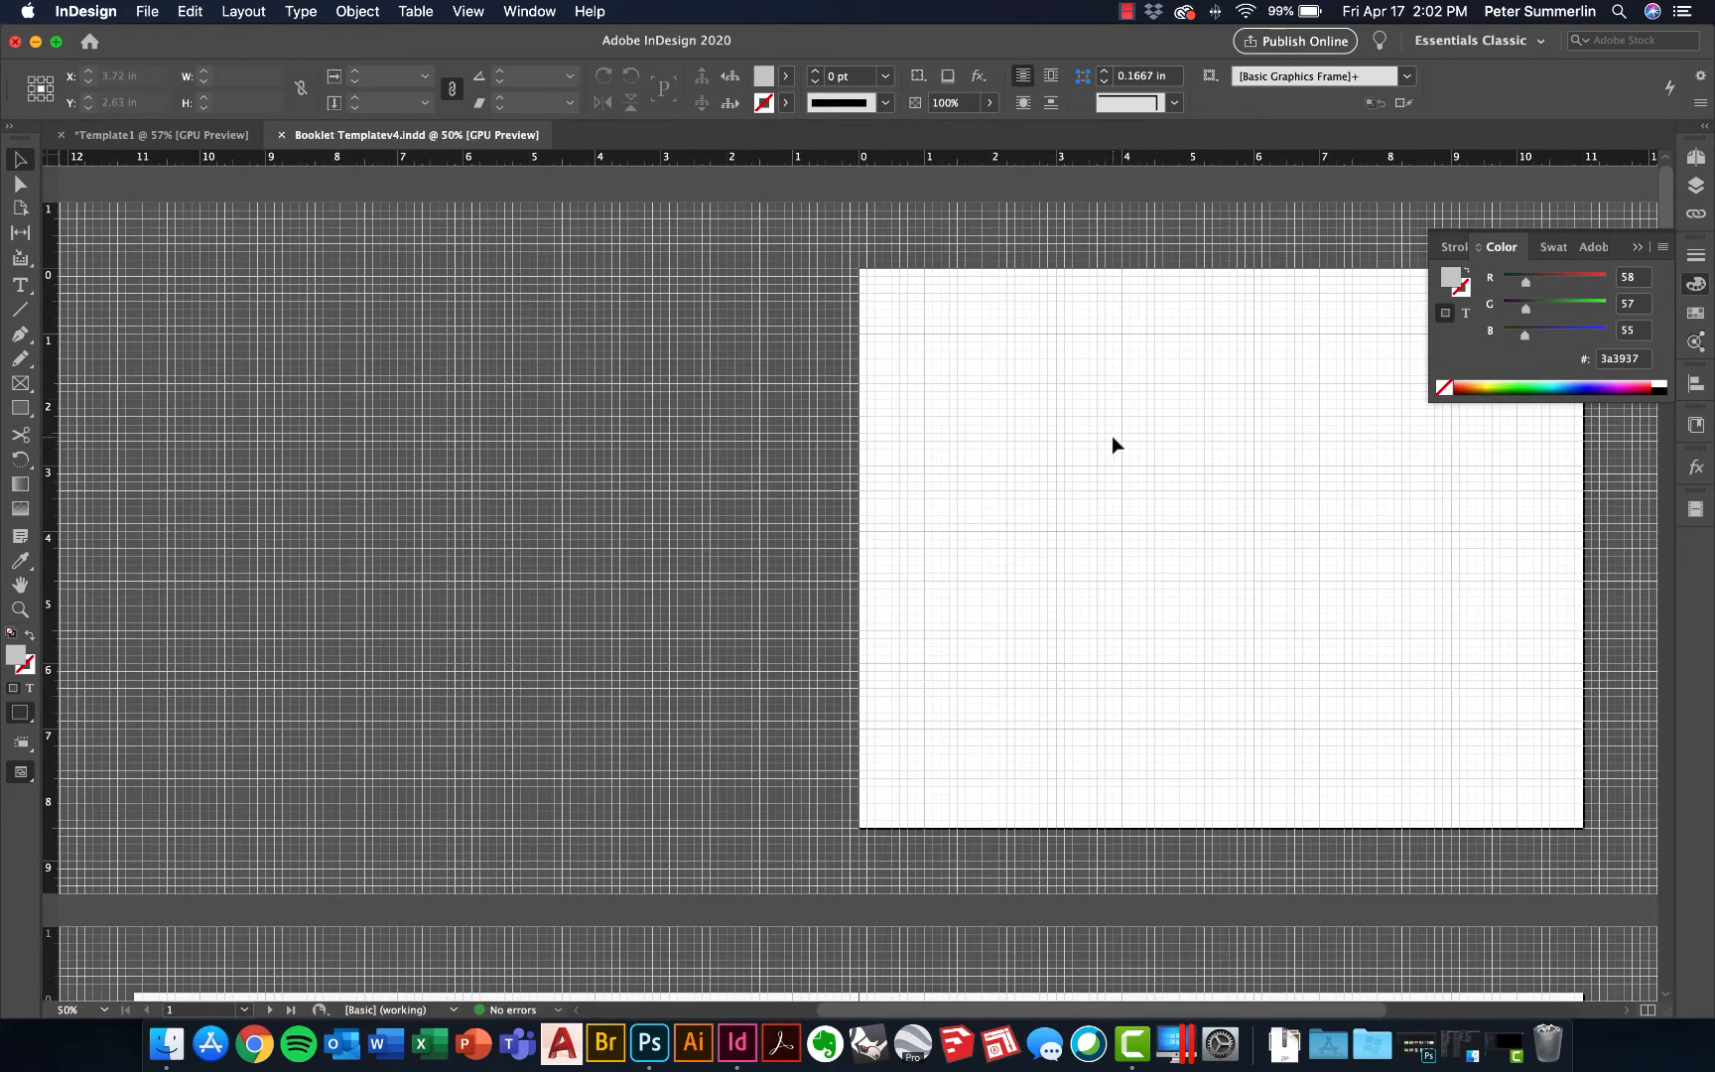
scroll(1108, 440, down, 10)
key(super+minus)
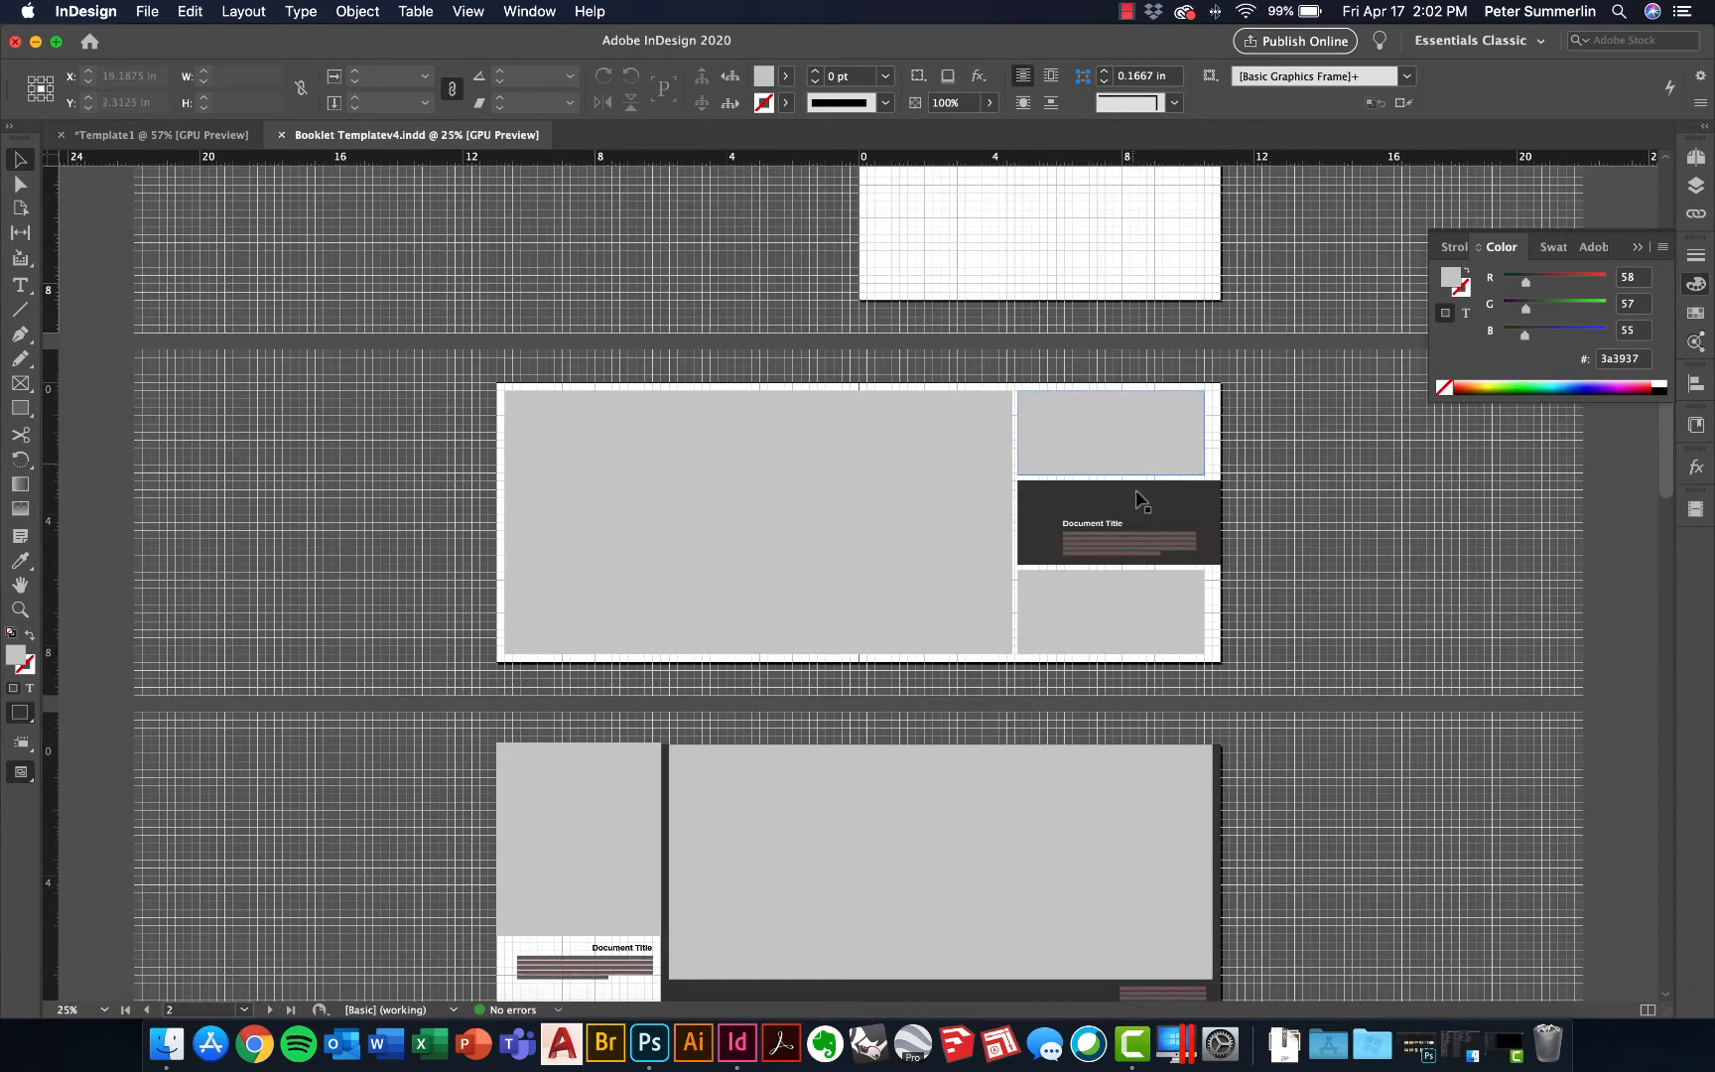
scroll(1022, 596, down, 4)
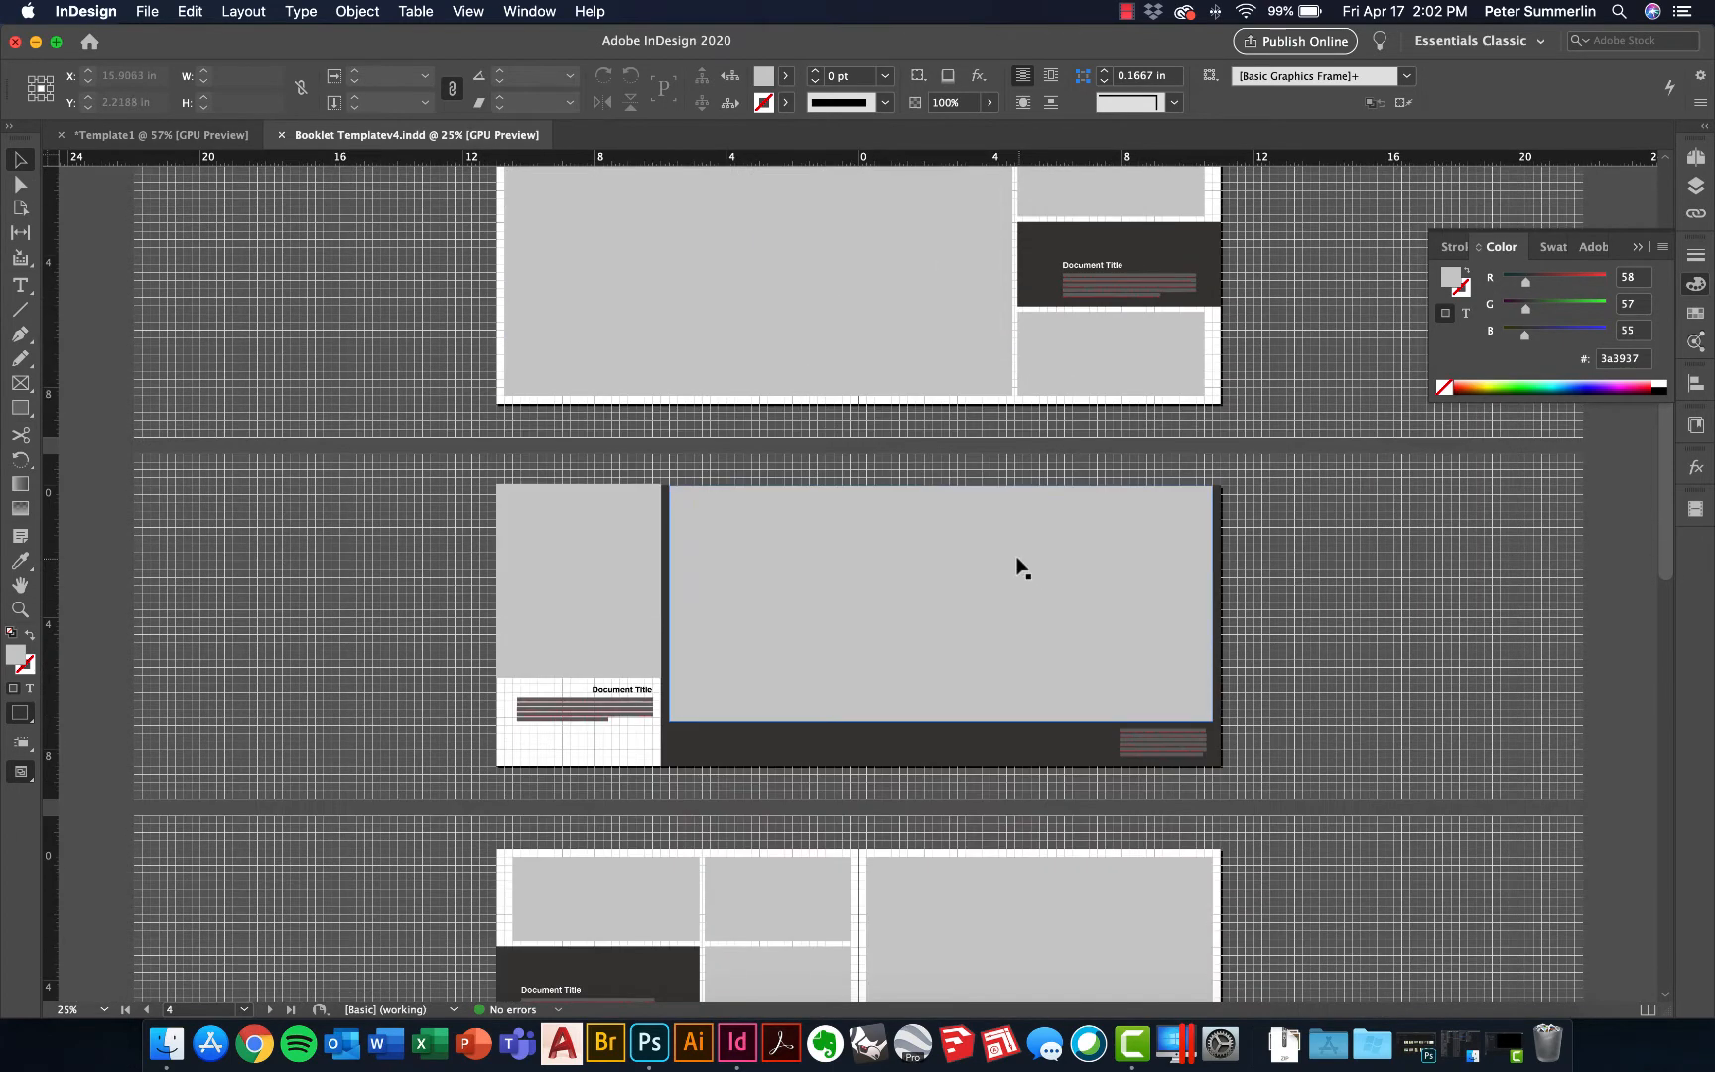
scroll(966, 412, up, 1)
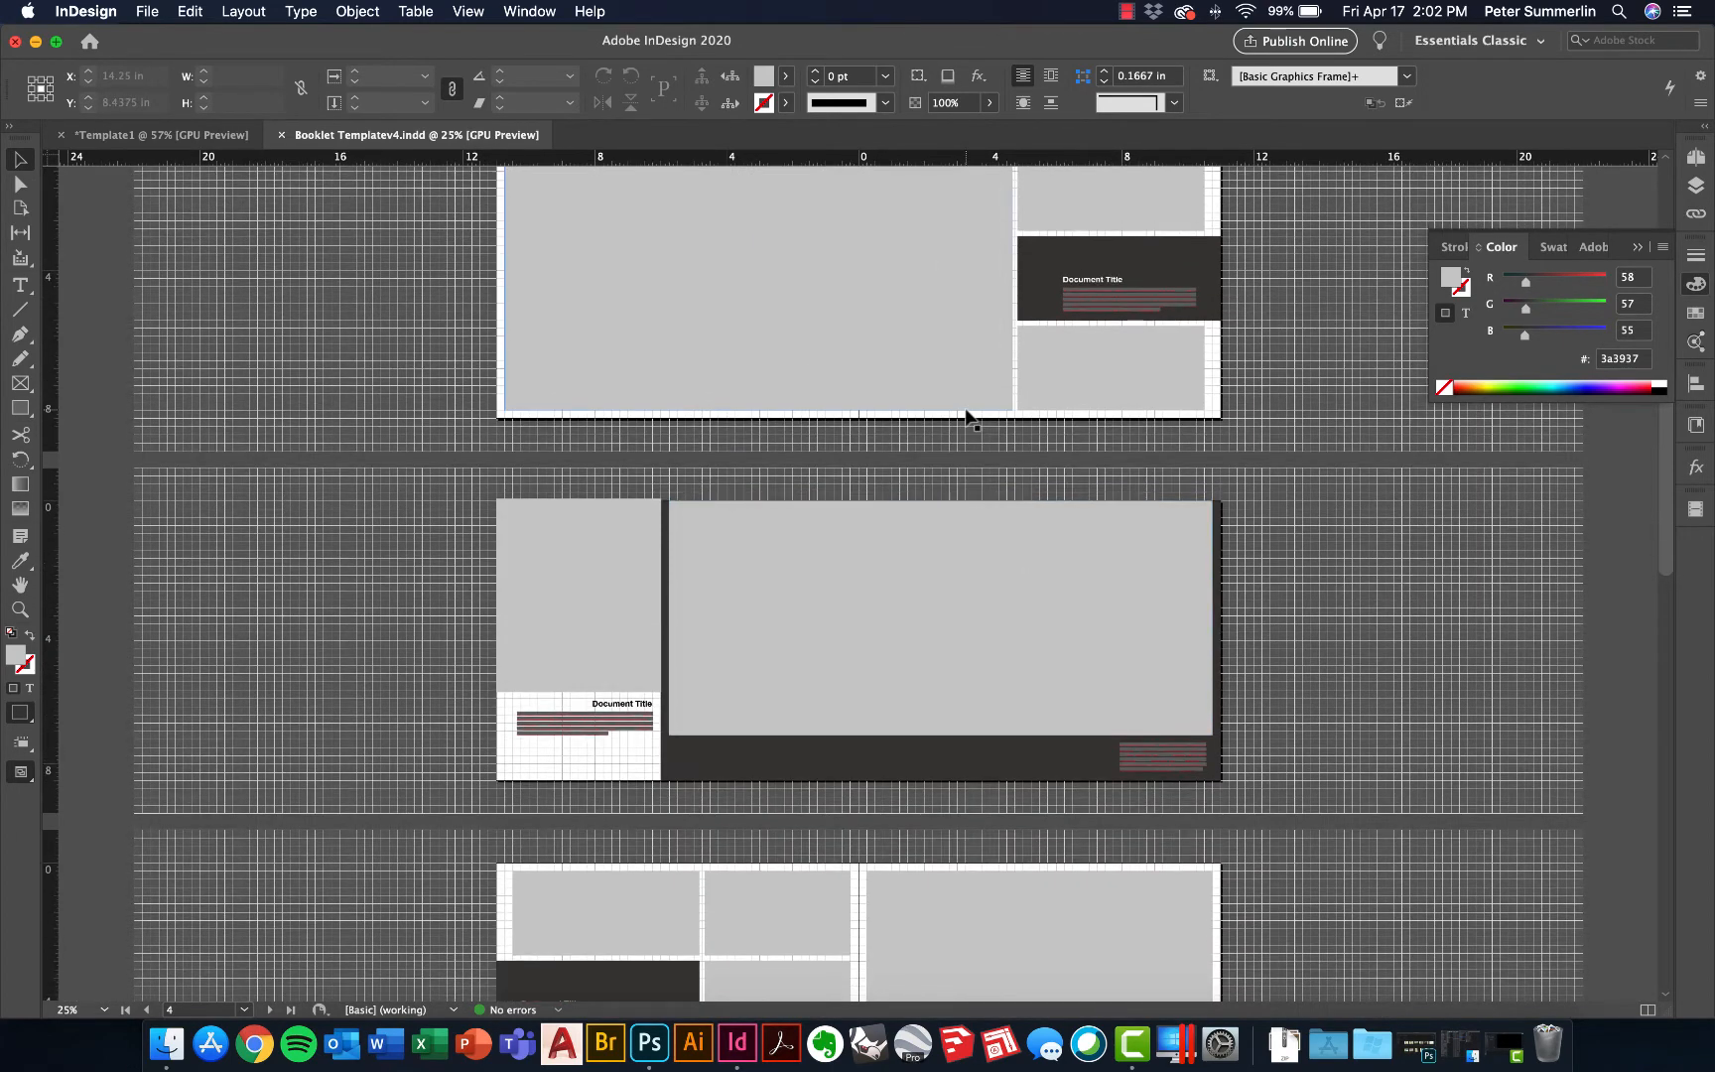
Select the body text below the document title on page 4 to check its font settings, and return to the Selection tool
key(super+equal)
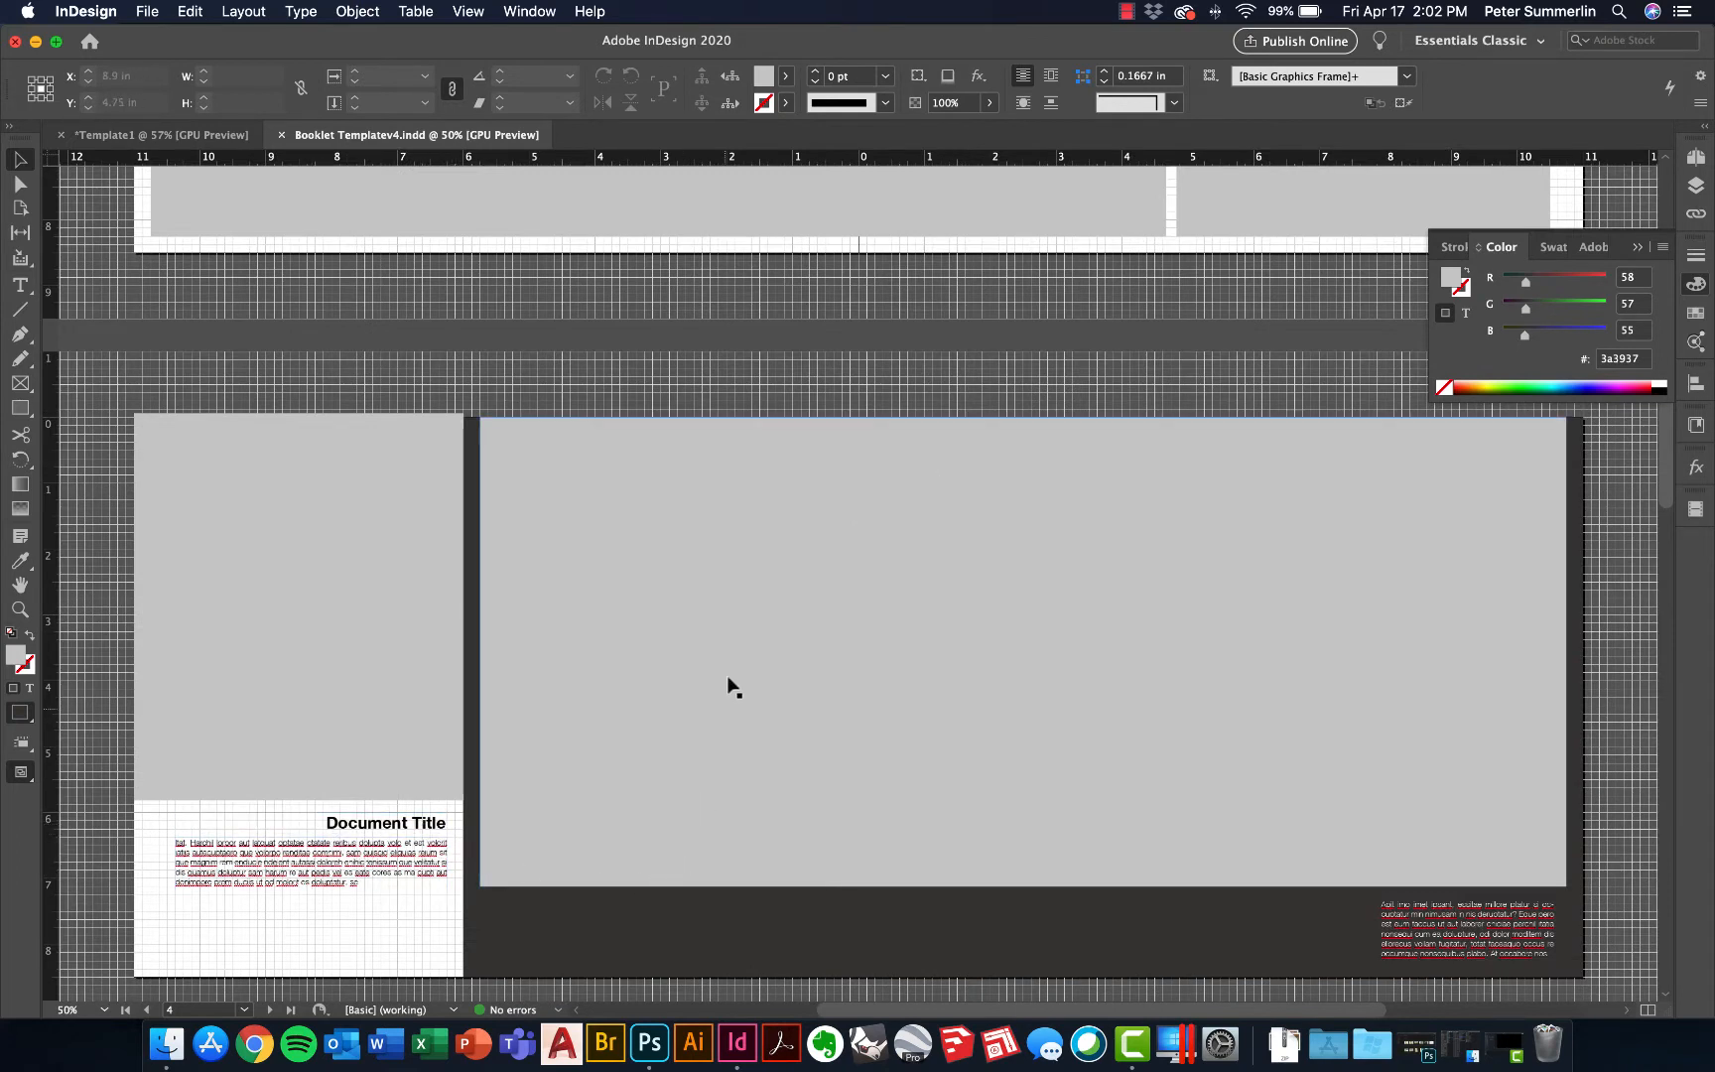
click(352, 886)
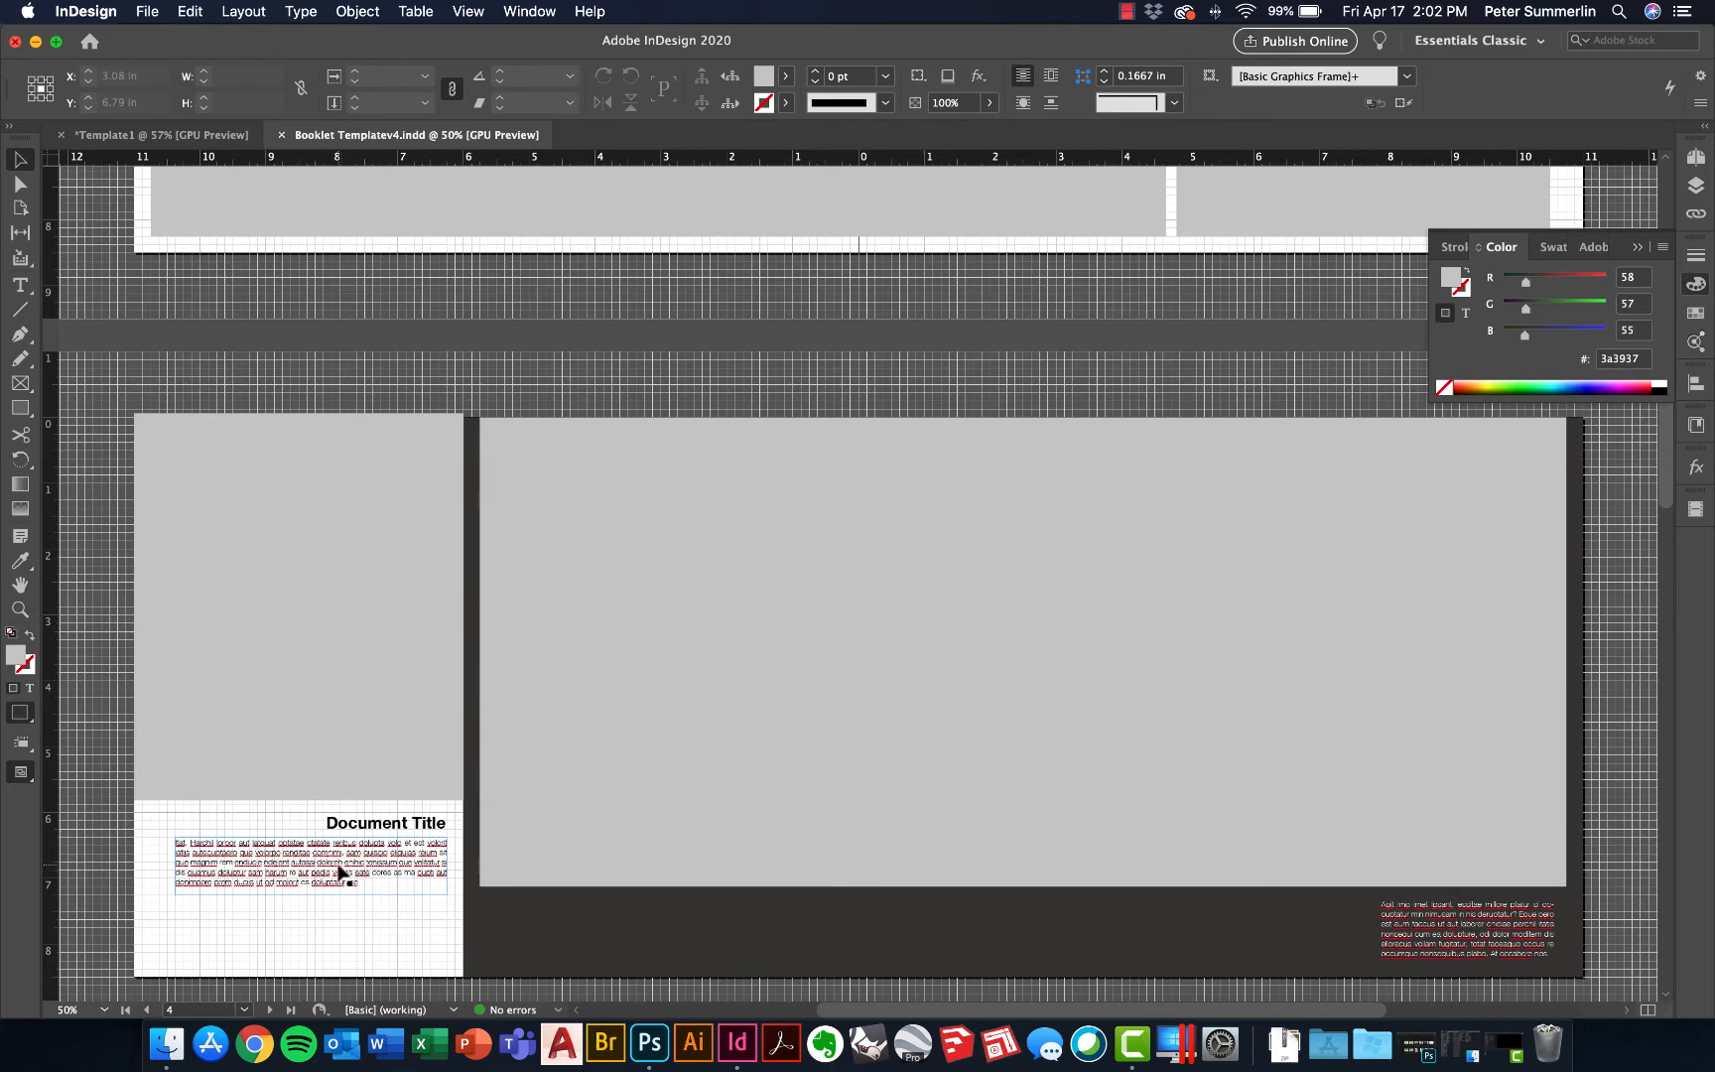
triple_click(320, 862)
click(322, 863)
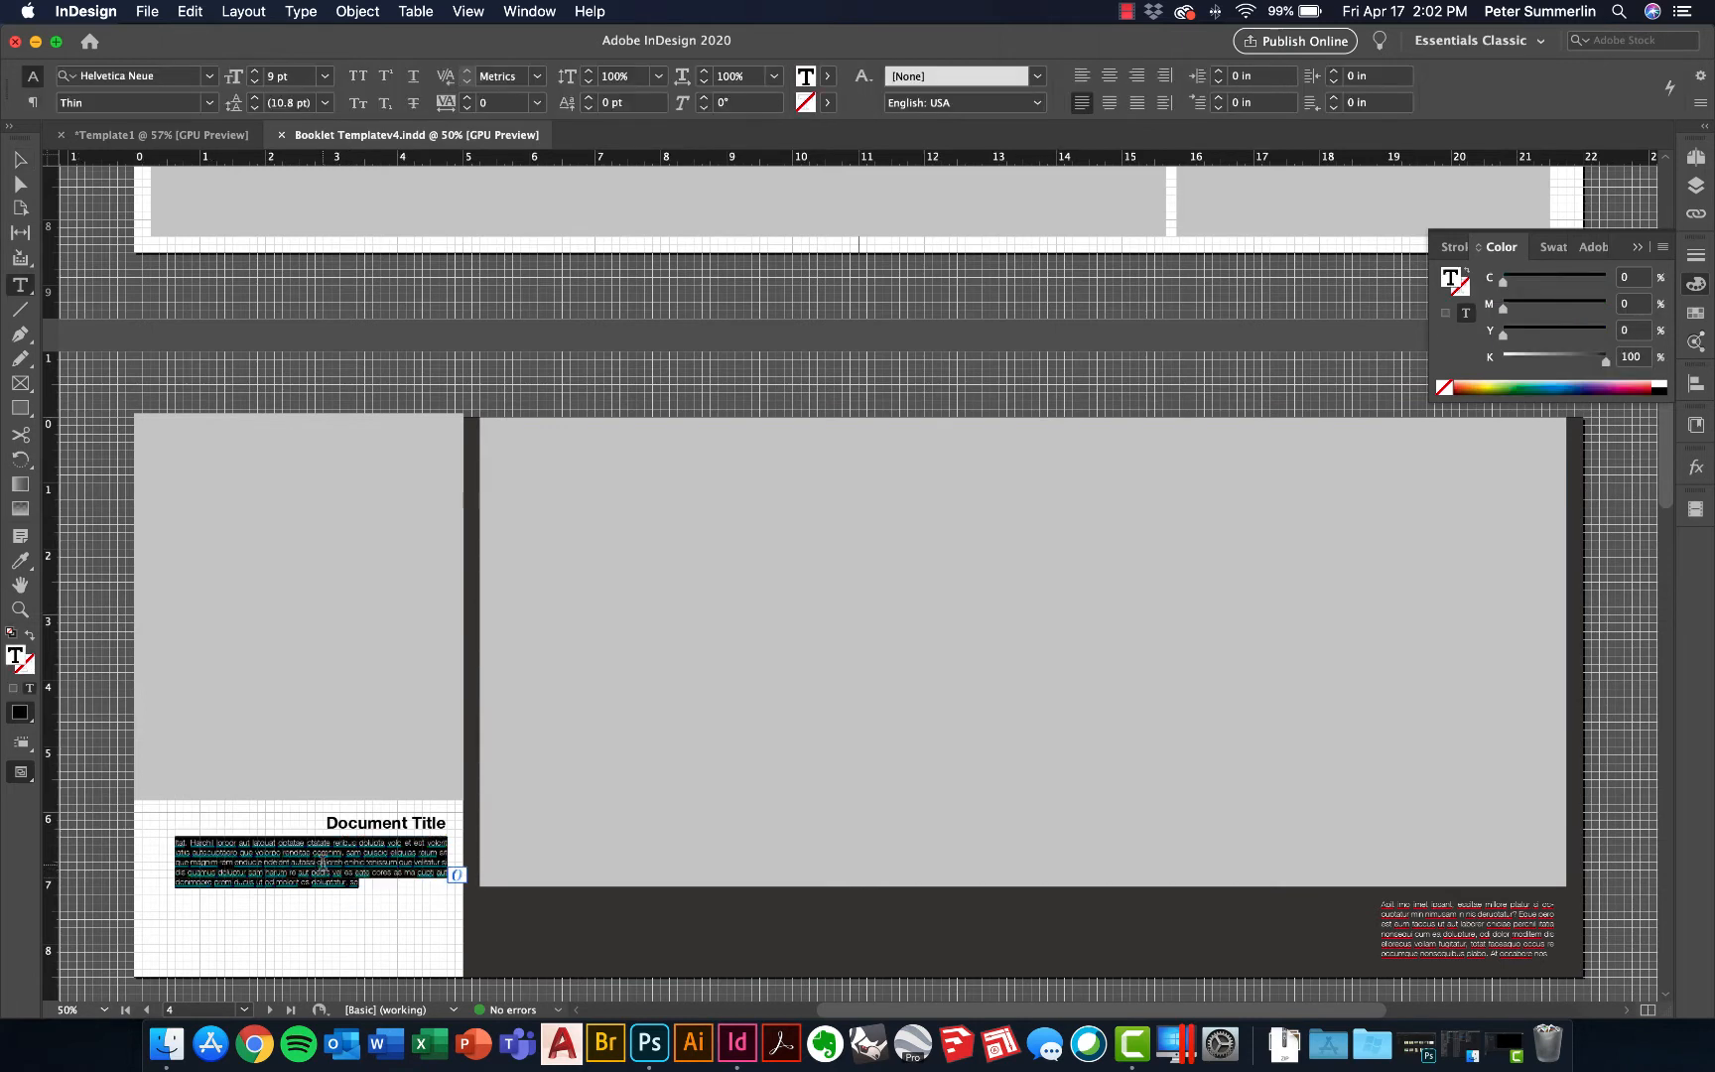
click(20, 159)
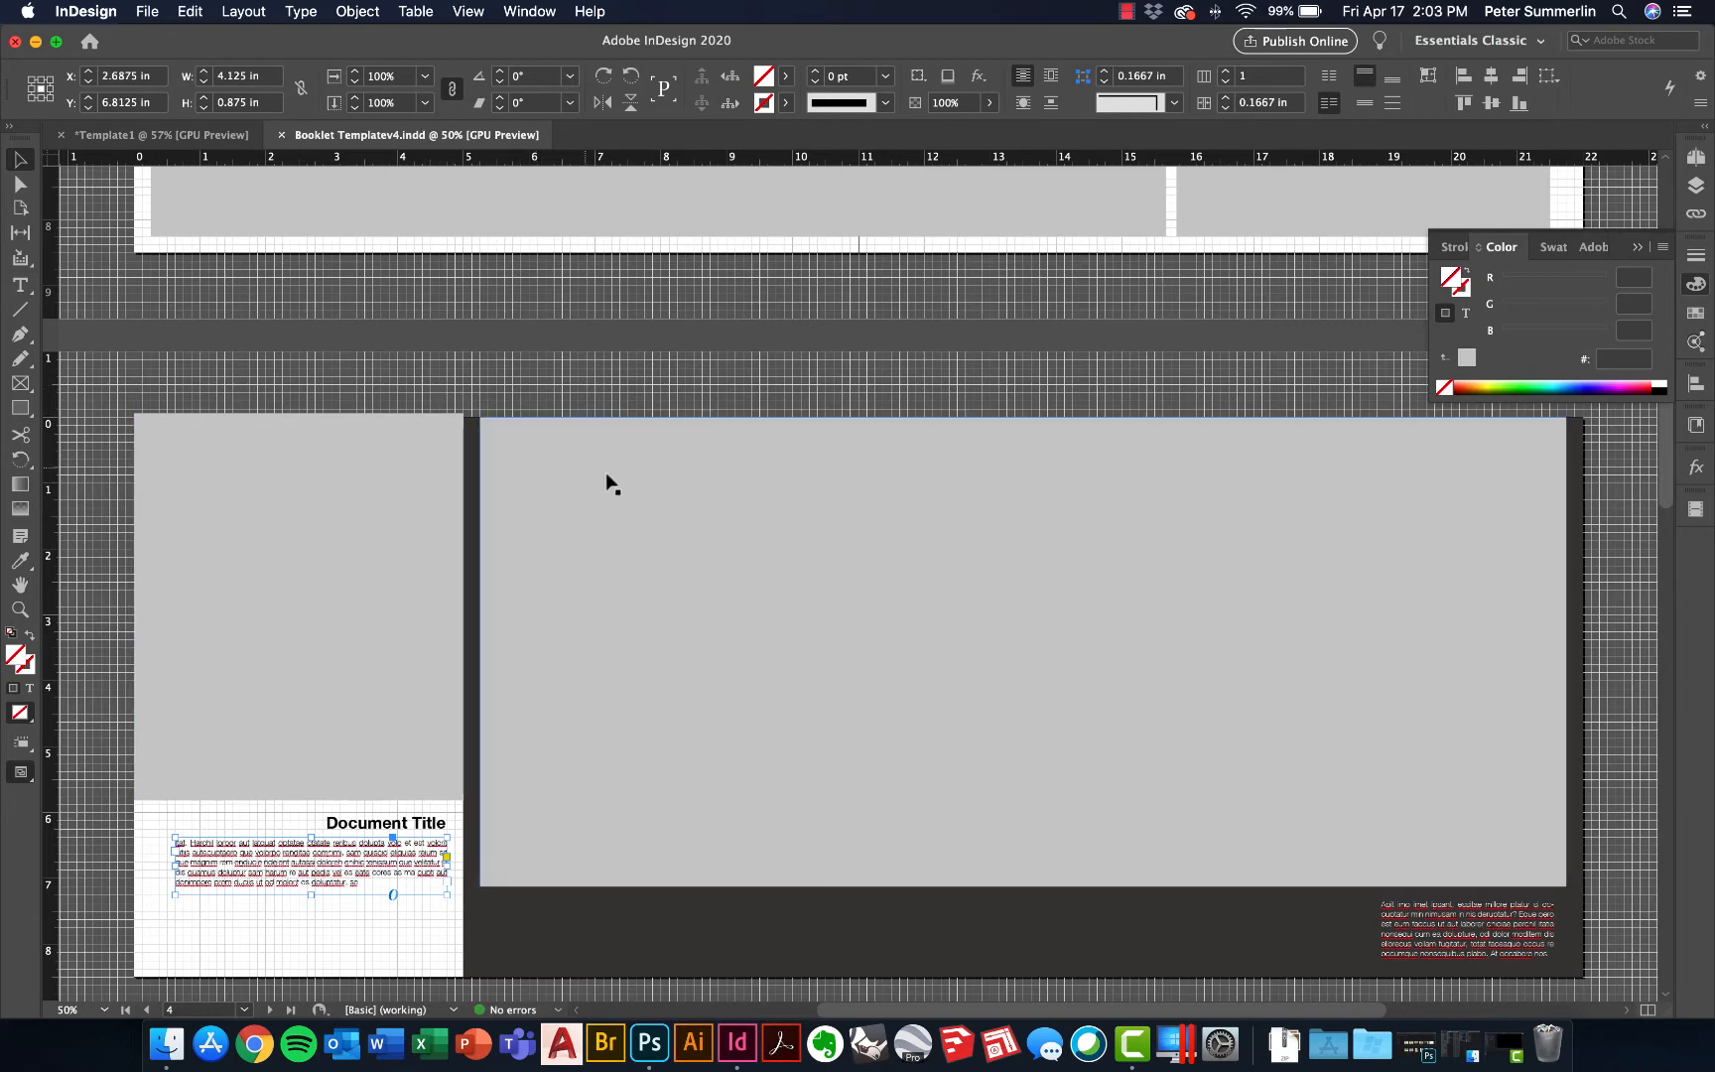
Examine how picture frames, dark panels and text blocks are arranged across the template's spreads, returning to the page 4 spread
scroll(607, 483, up, 5)
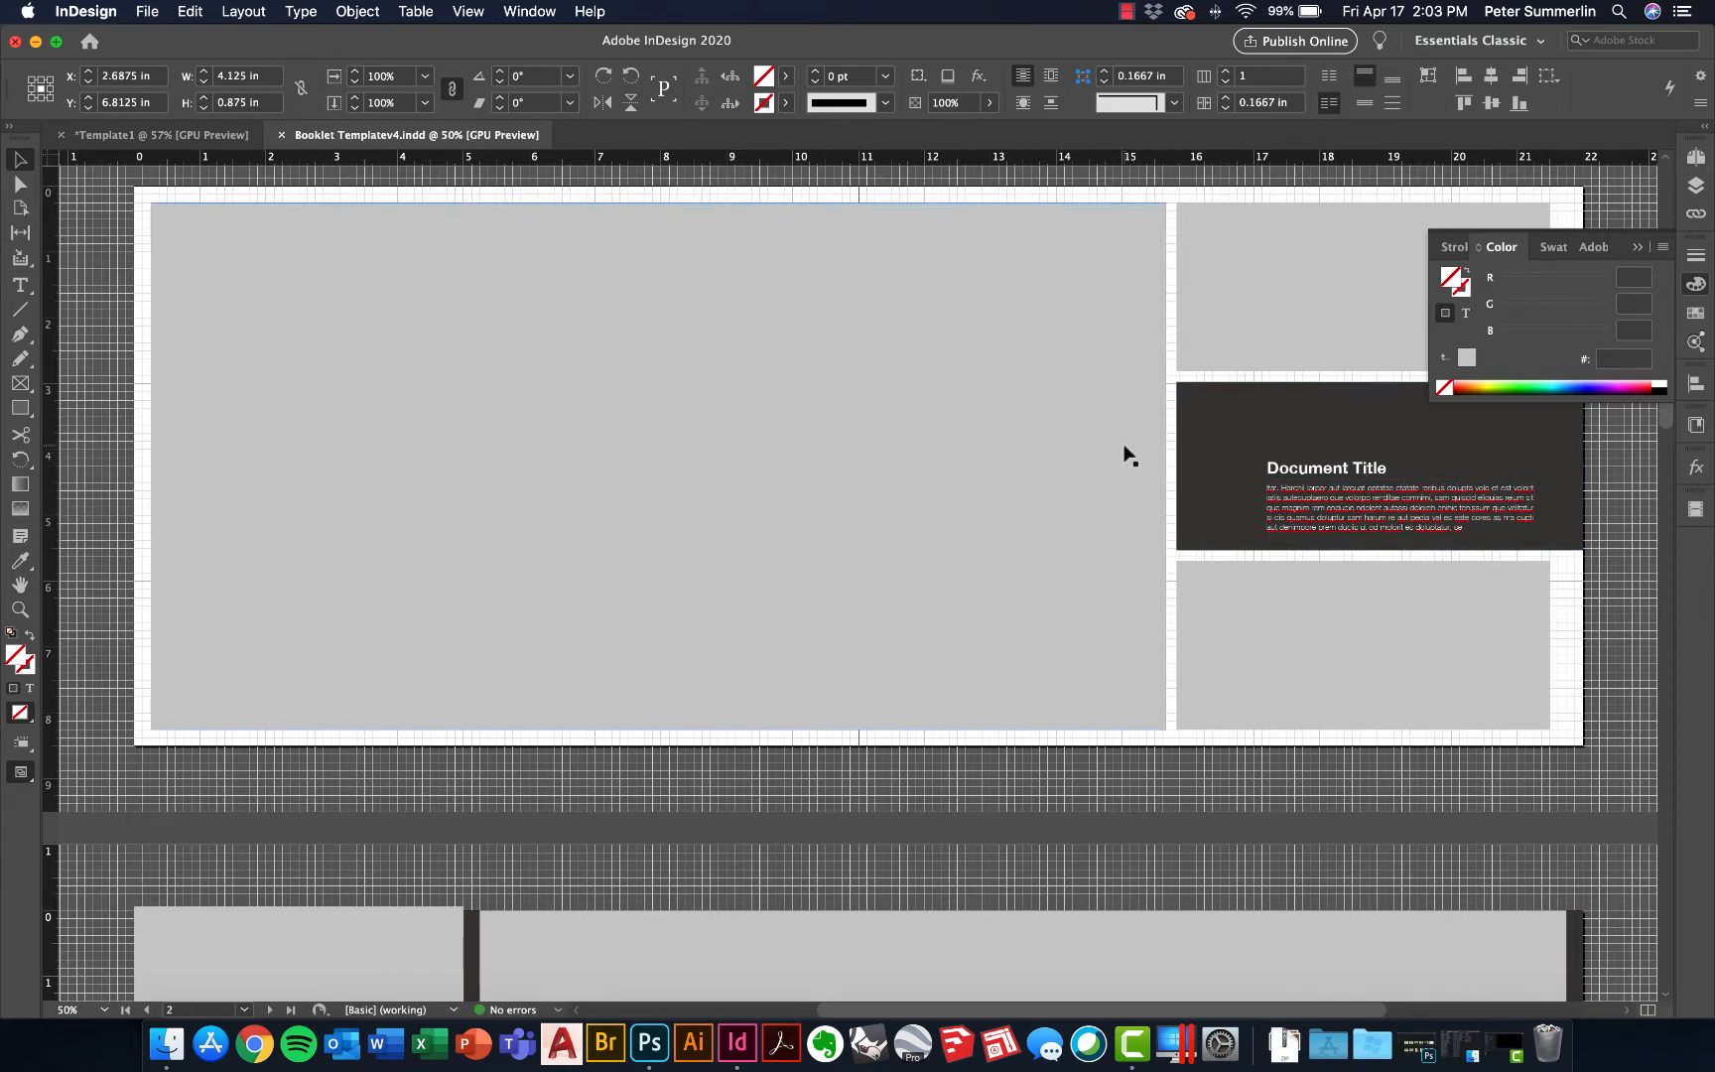
scroll(1121, 447, down, 10)
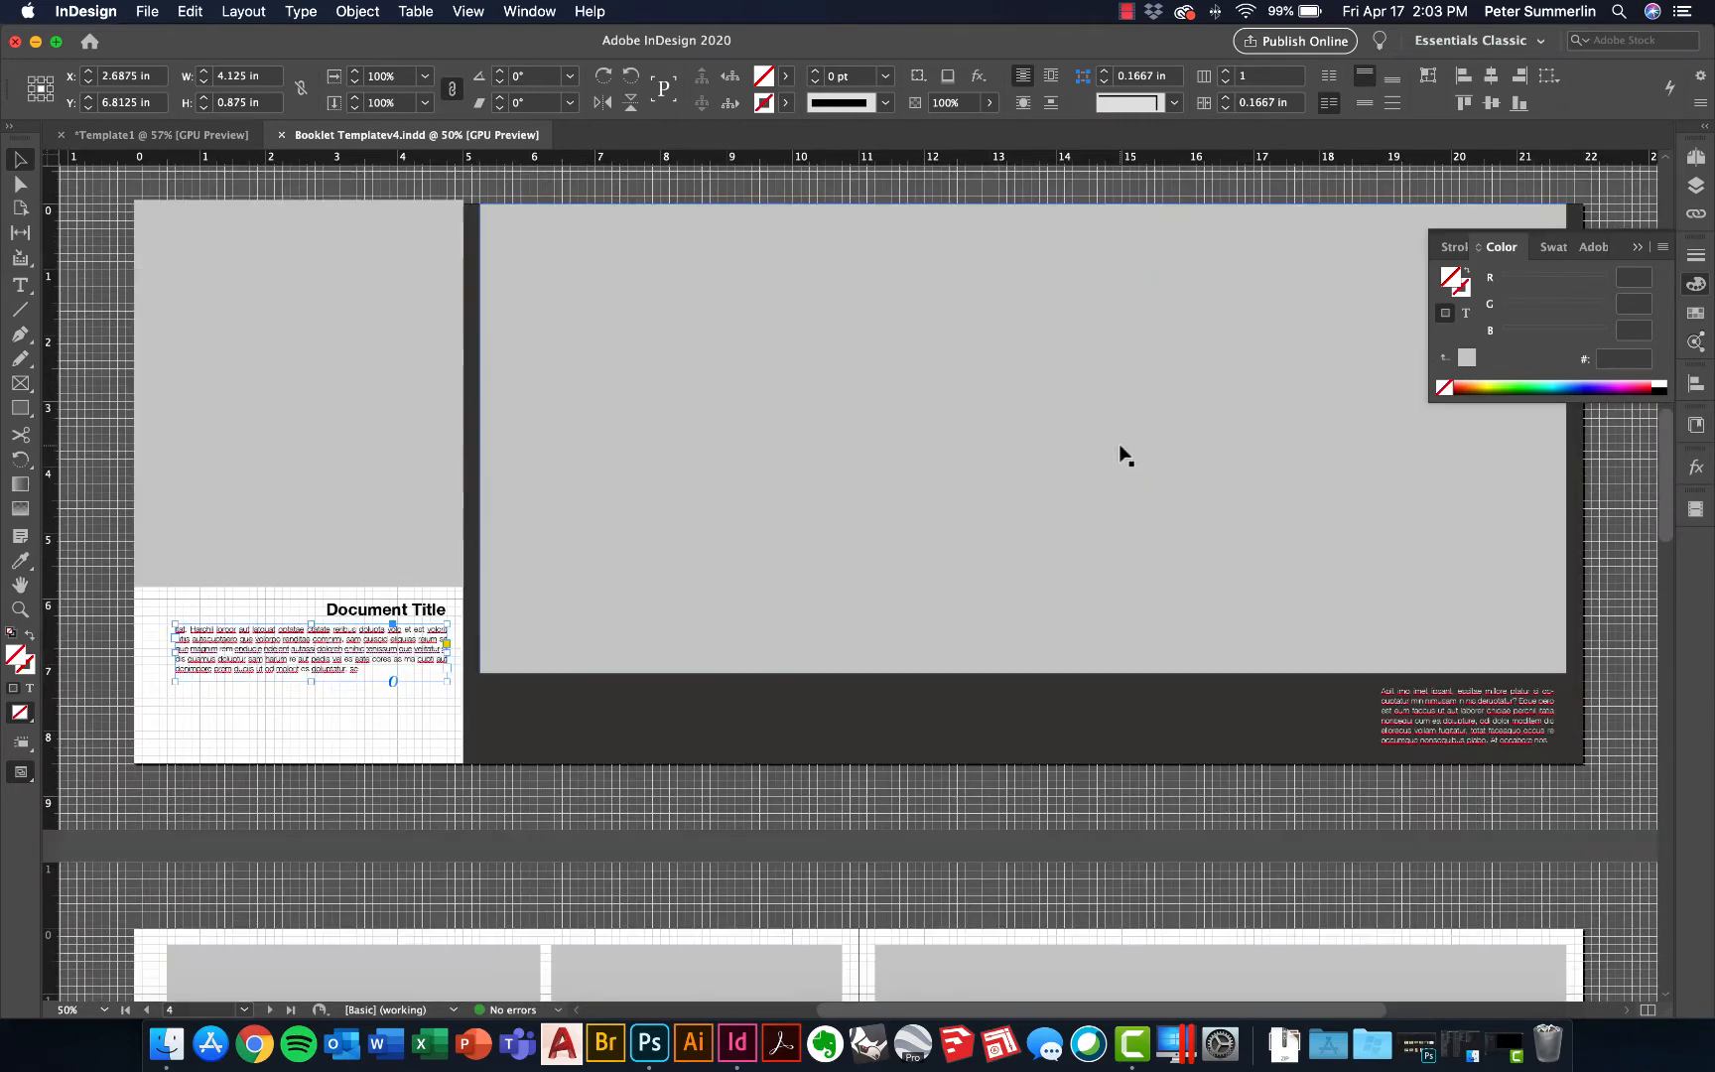
scroll(1121, 452, down, 3)
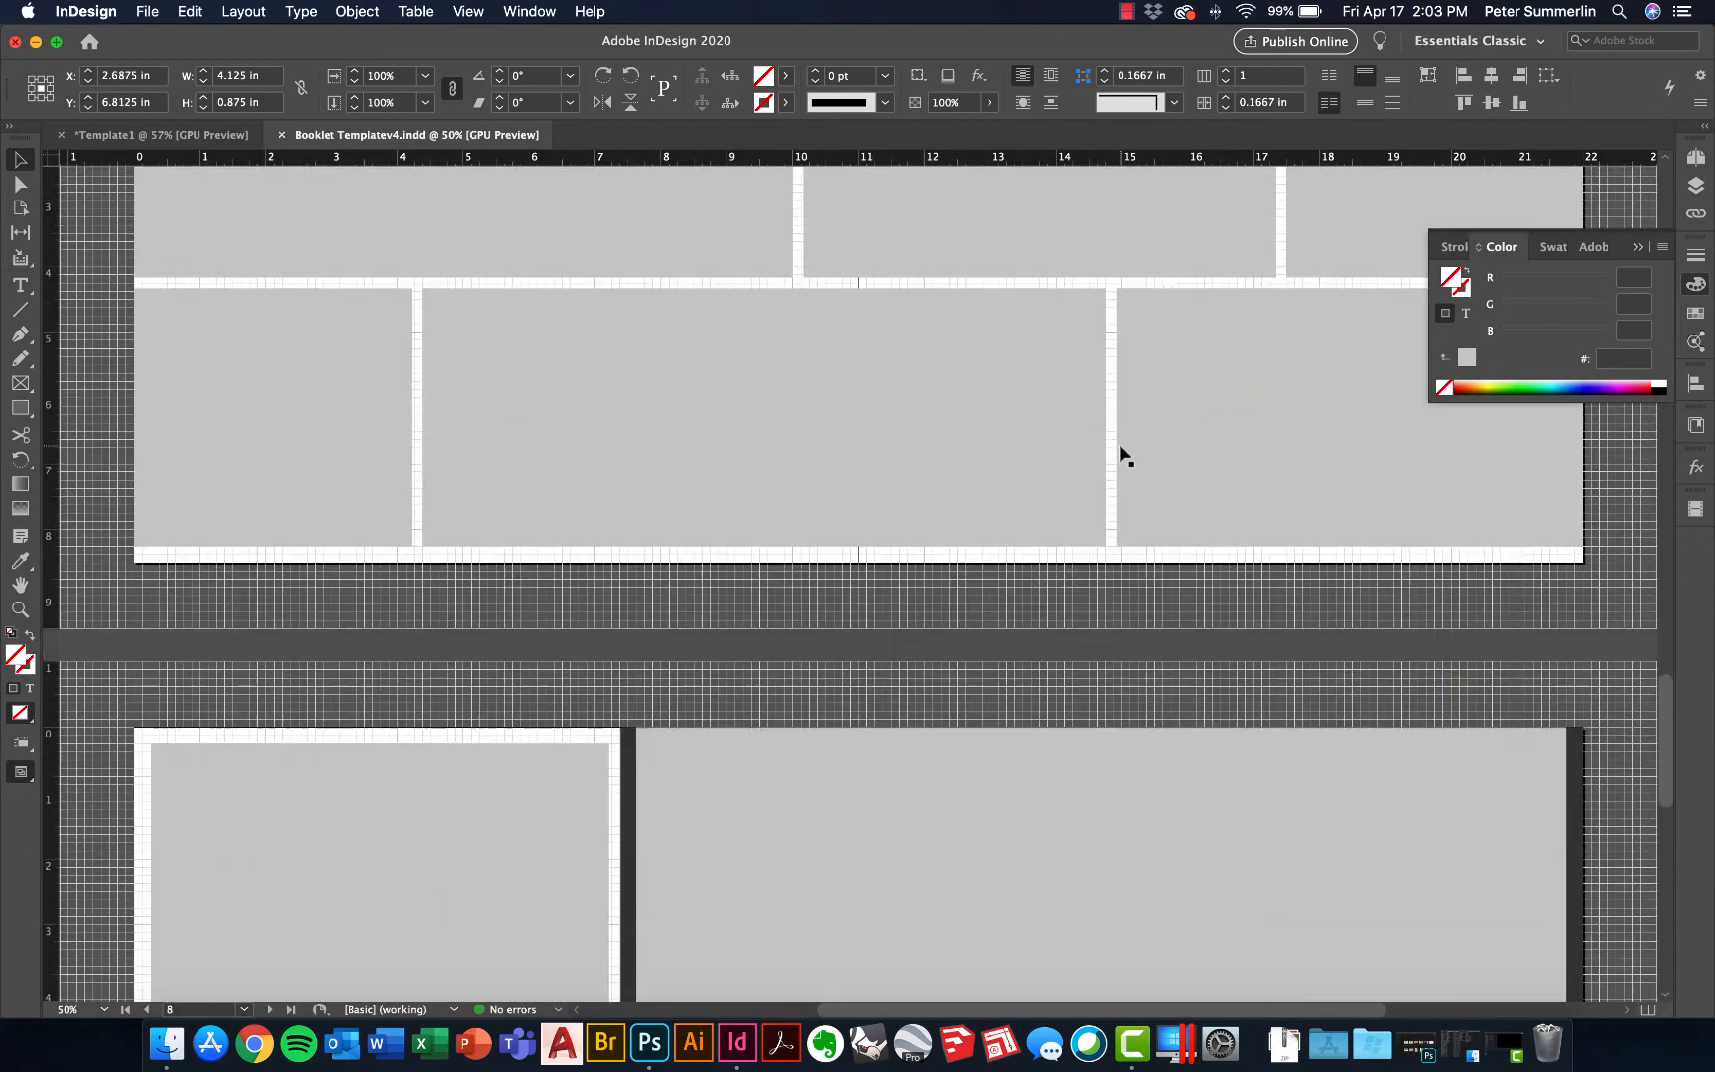
scroll(1120, 451, up, 6)
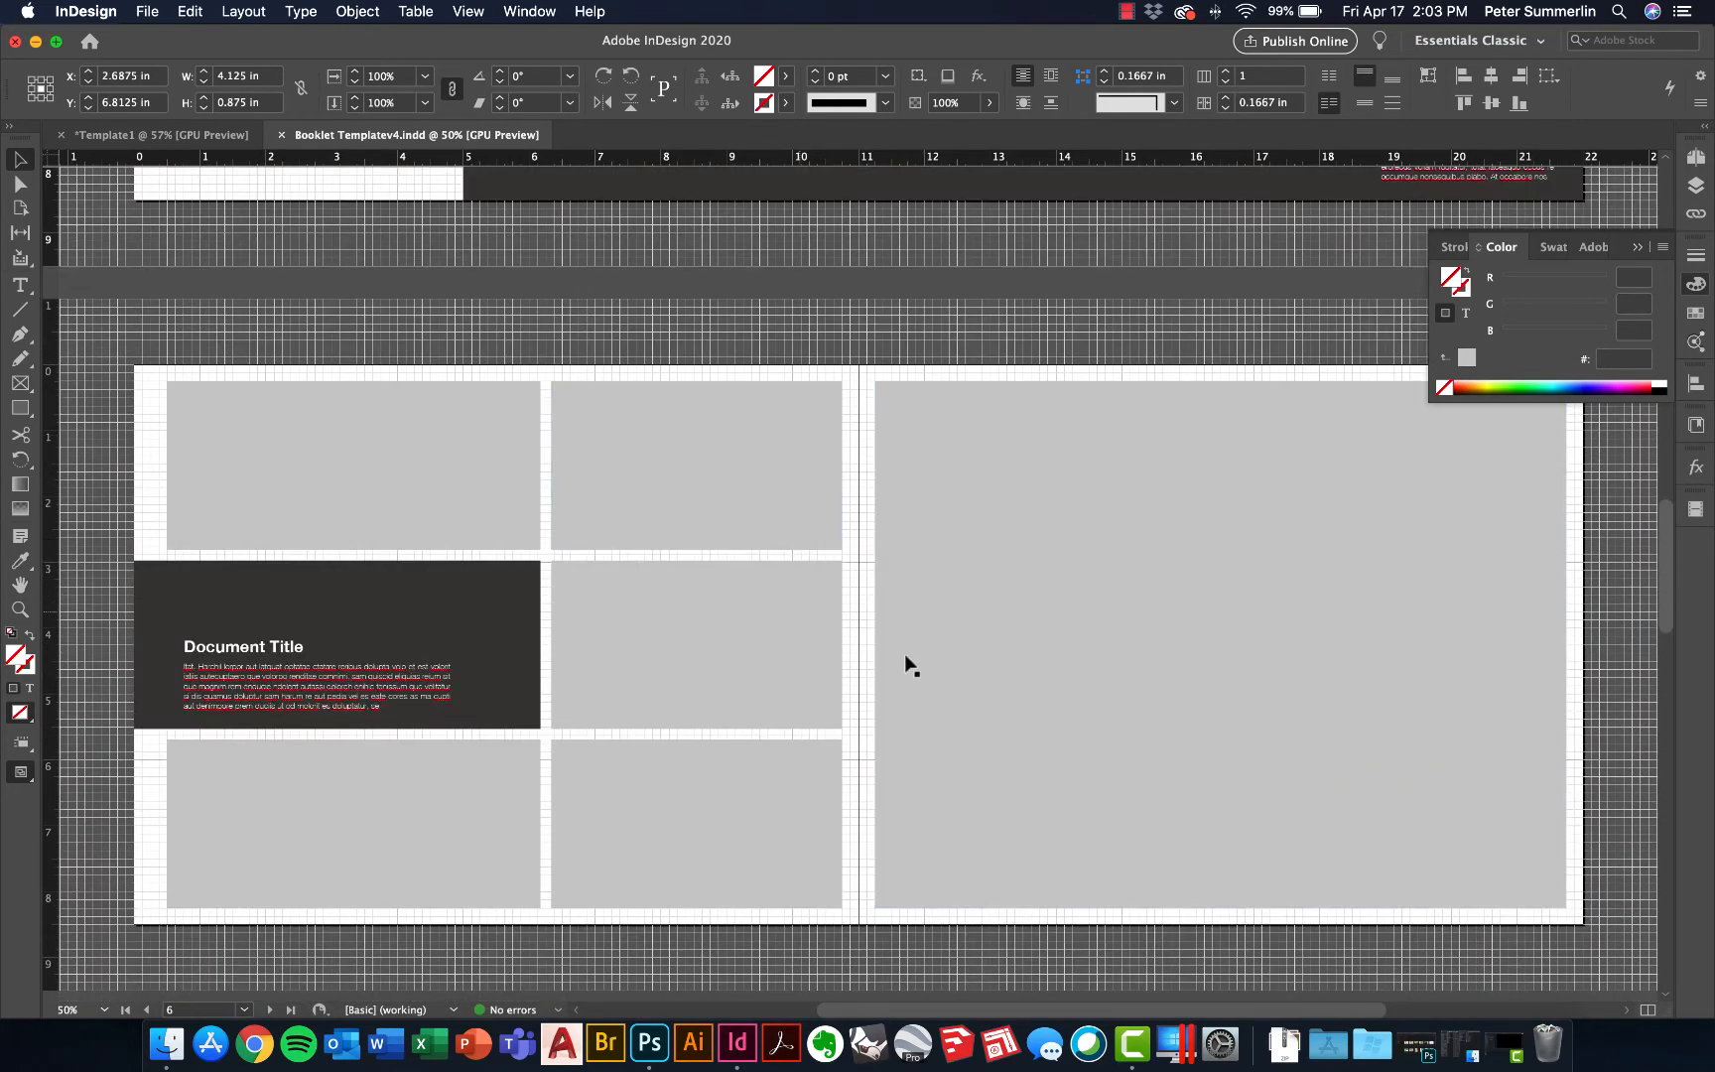
scroll(839, 555, up, 5)
scroll(839, 555, up, 2)
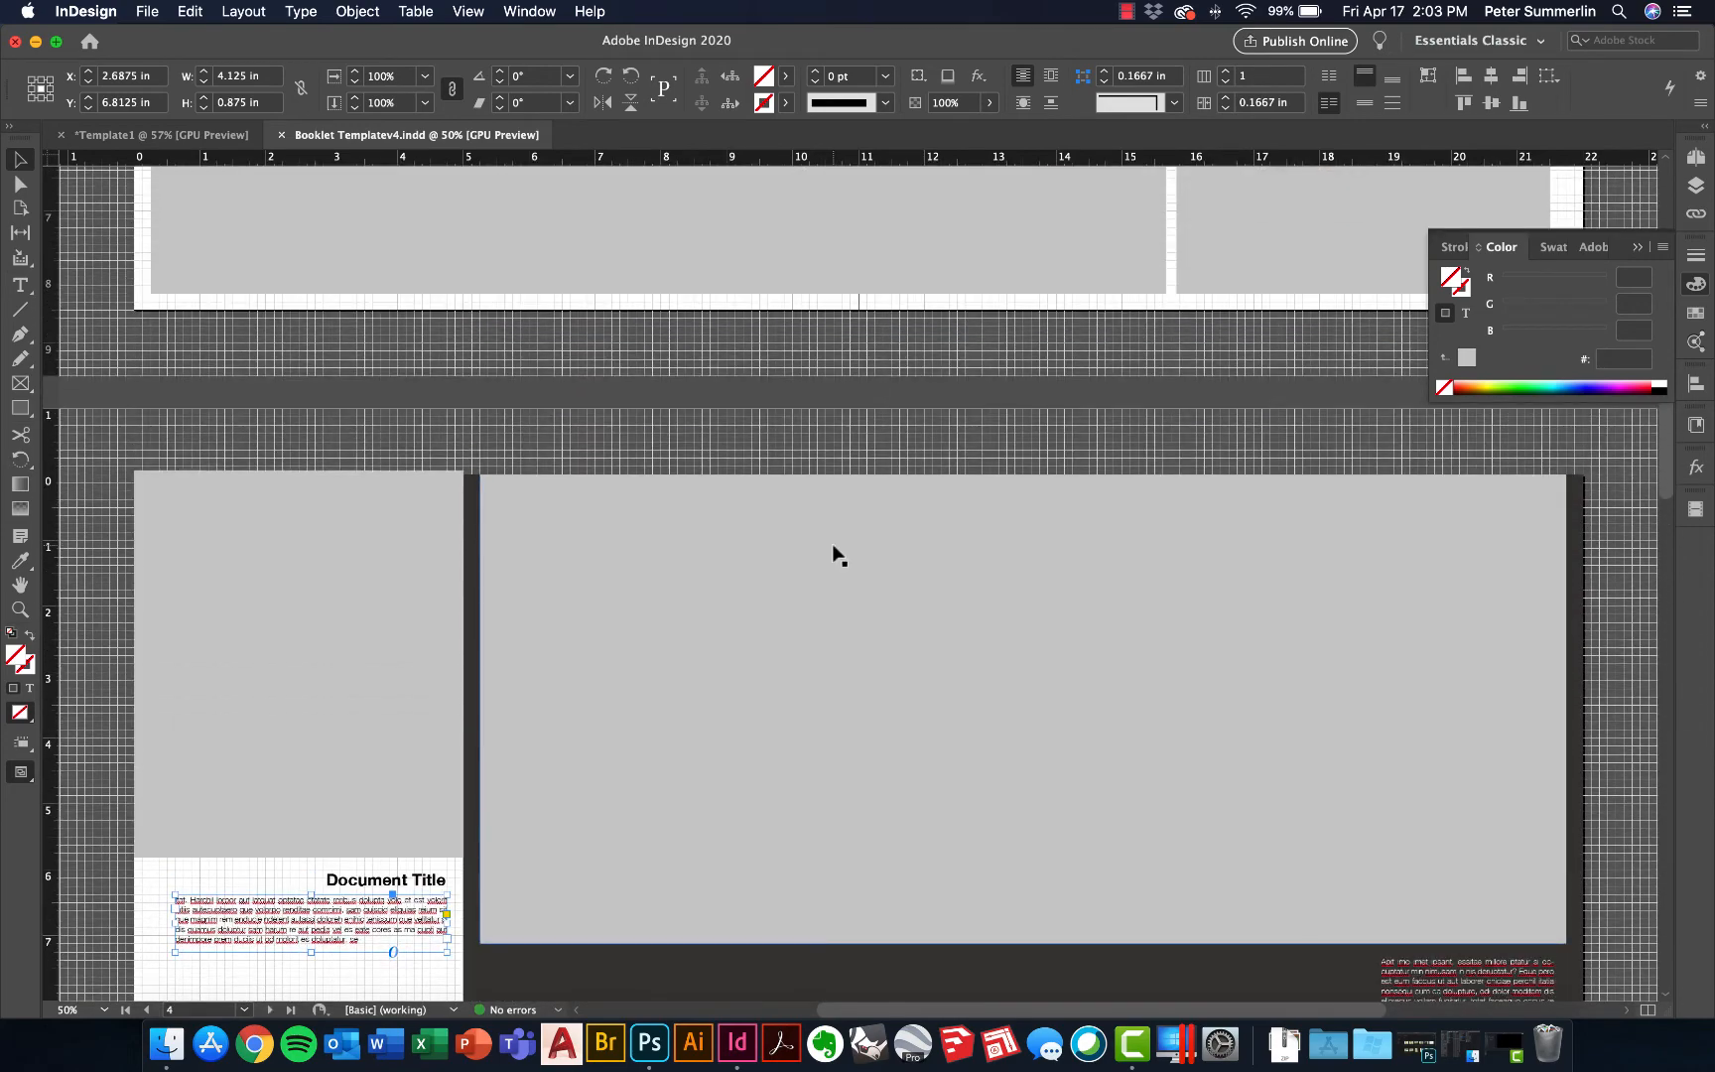
scroll(820, 549, up, 9)
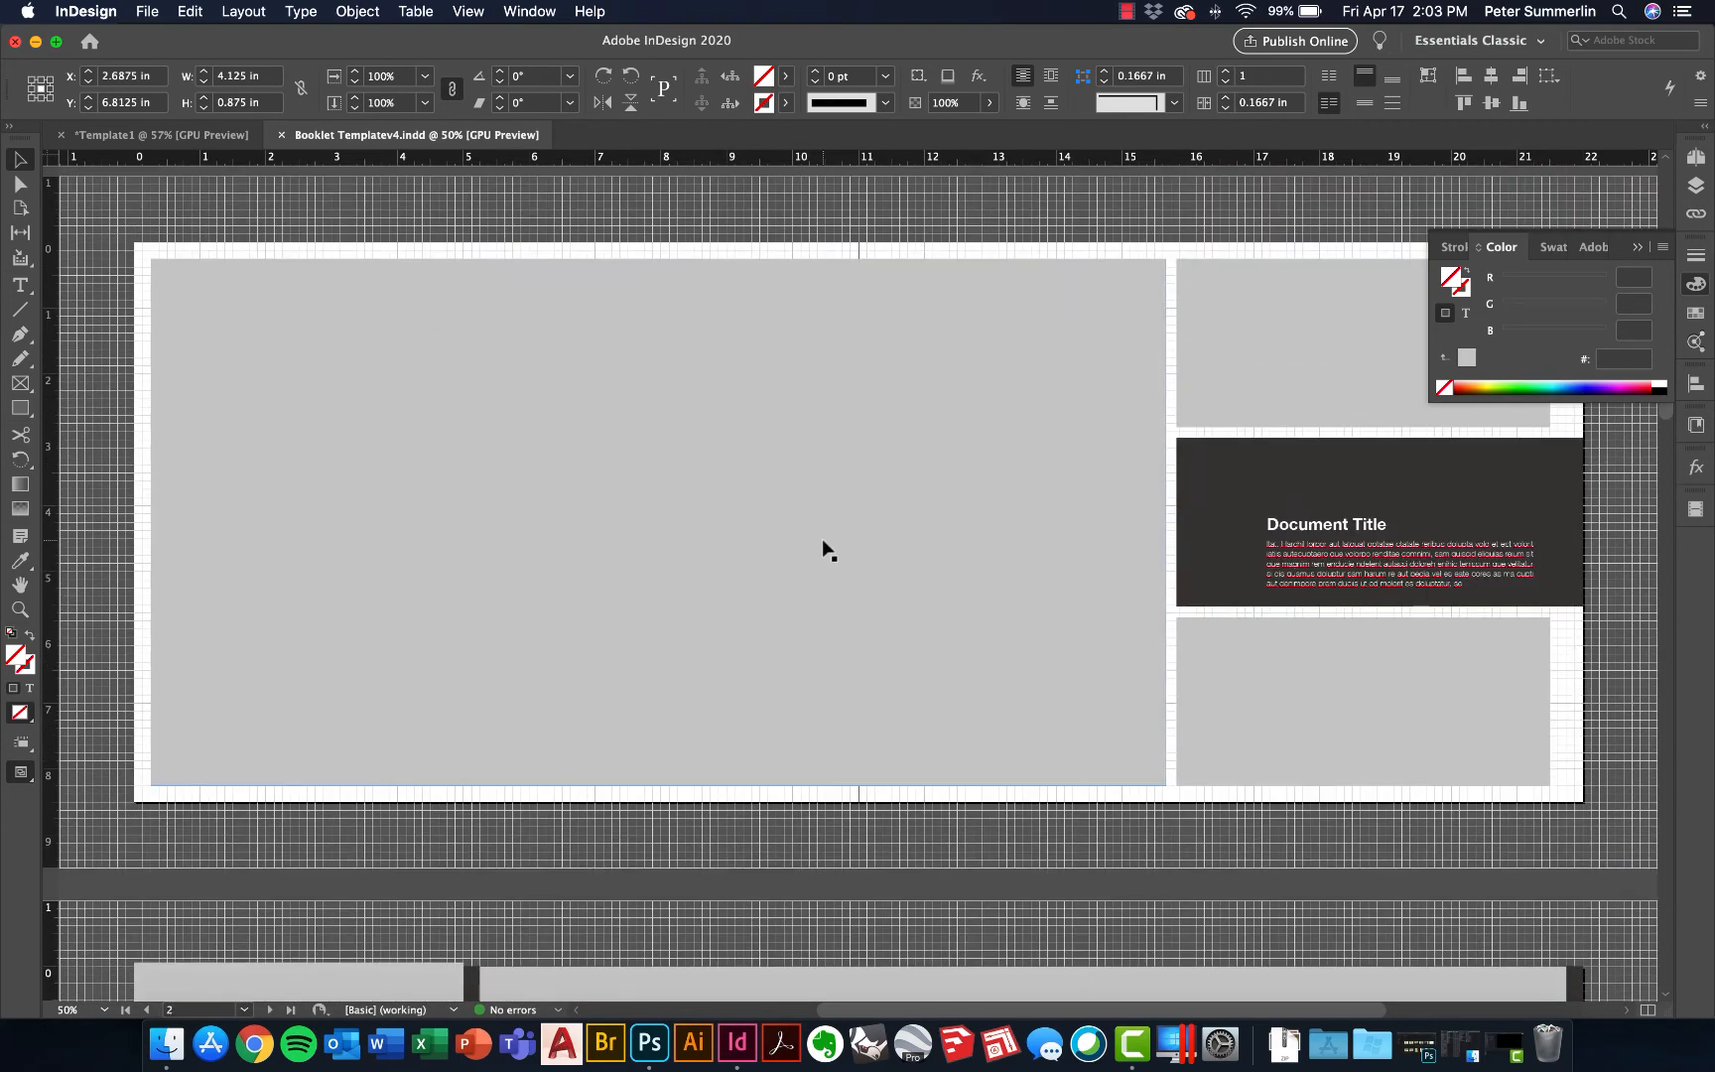
scroll(824, 544, down, 6)
scroll(820, 541, down, 15)
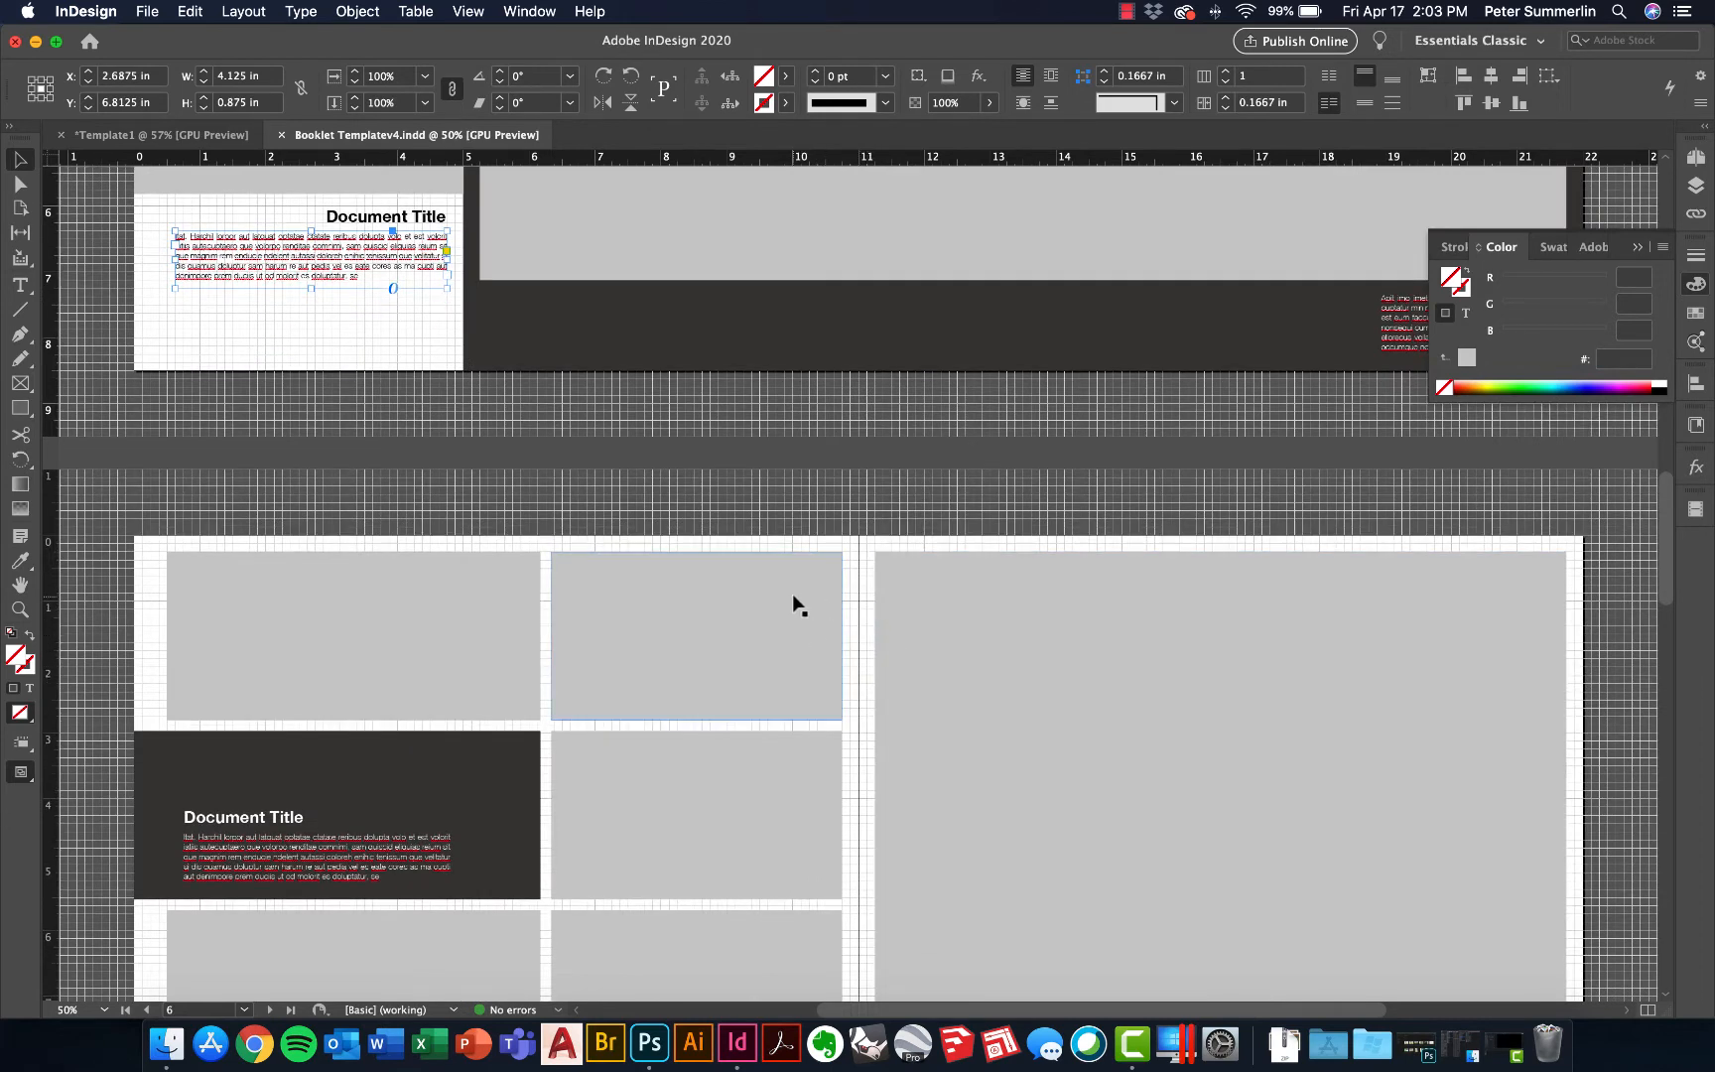
scroll(800, 605, down, 3)
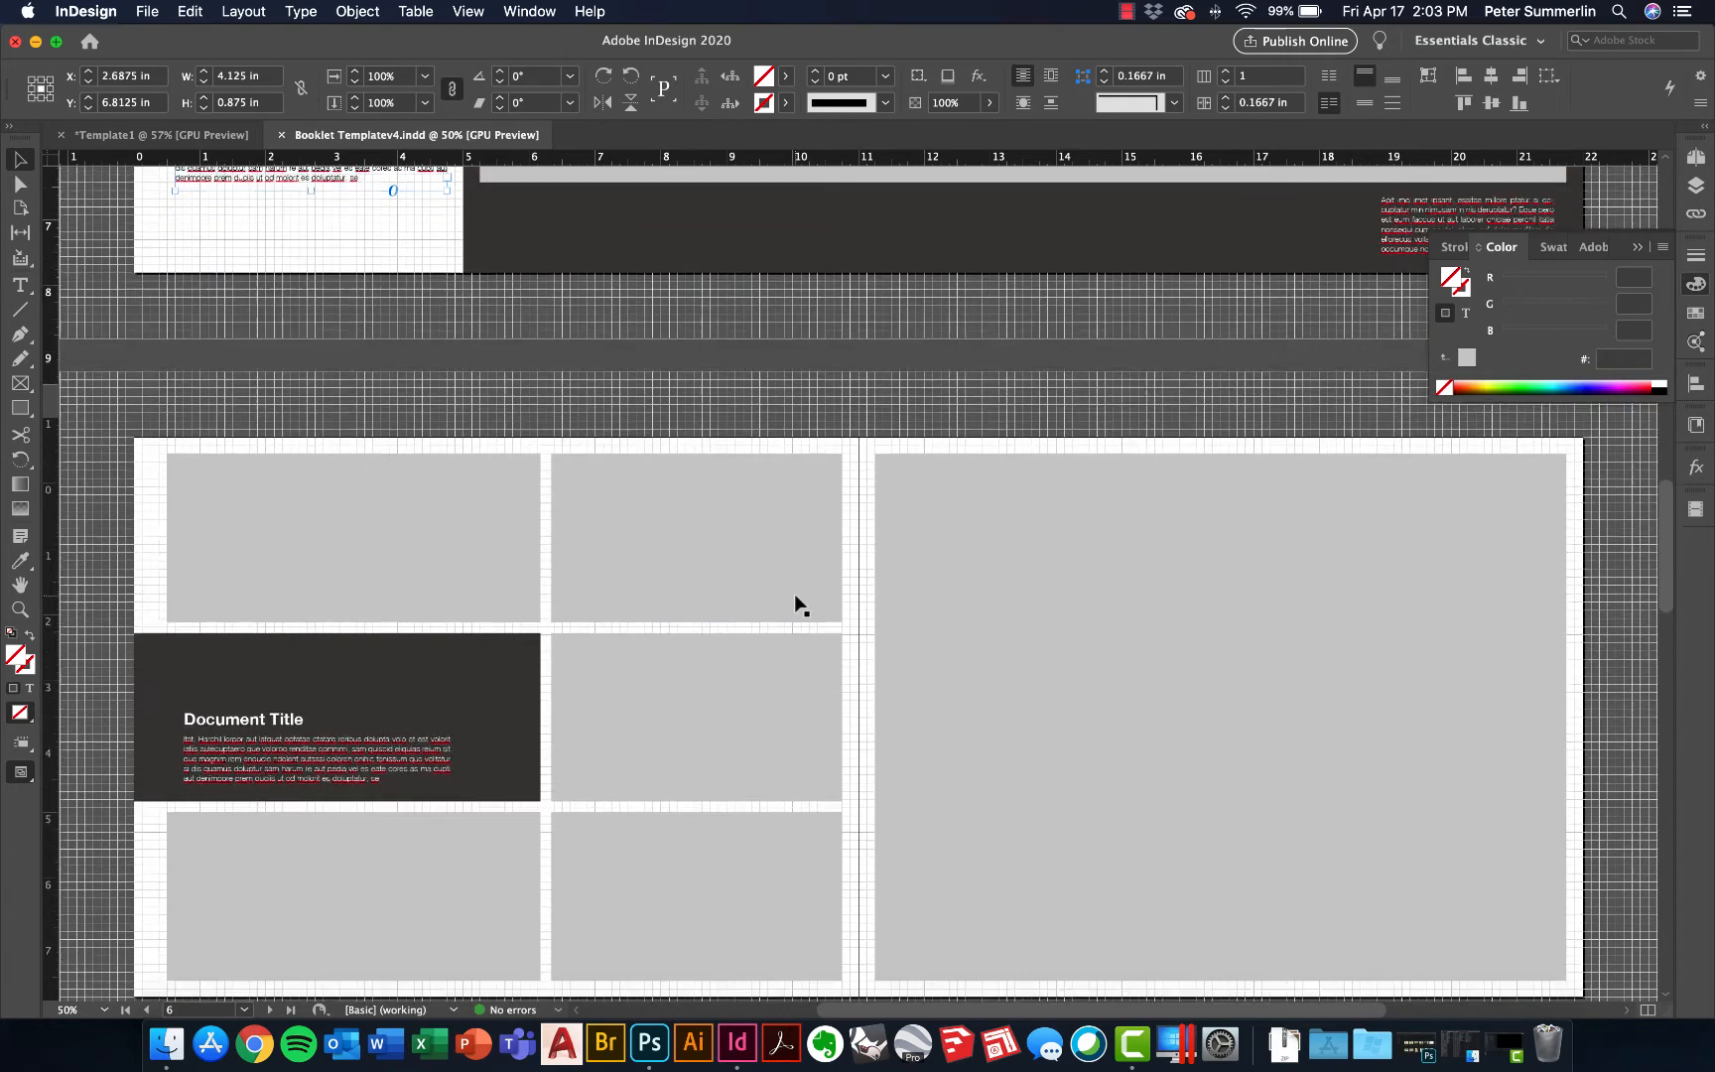
scroll(800, 605, up, 10)
scroll(800, 605, up, 3)
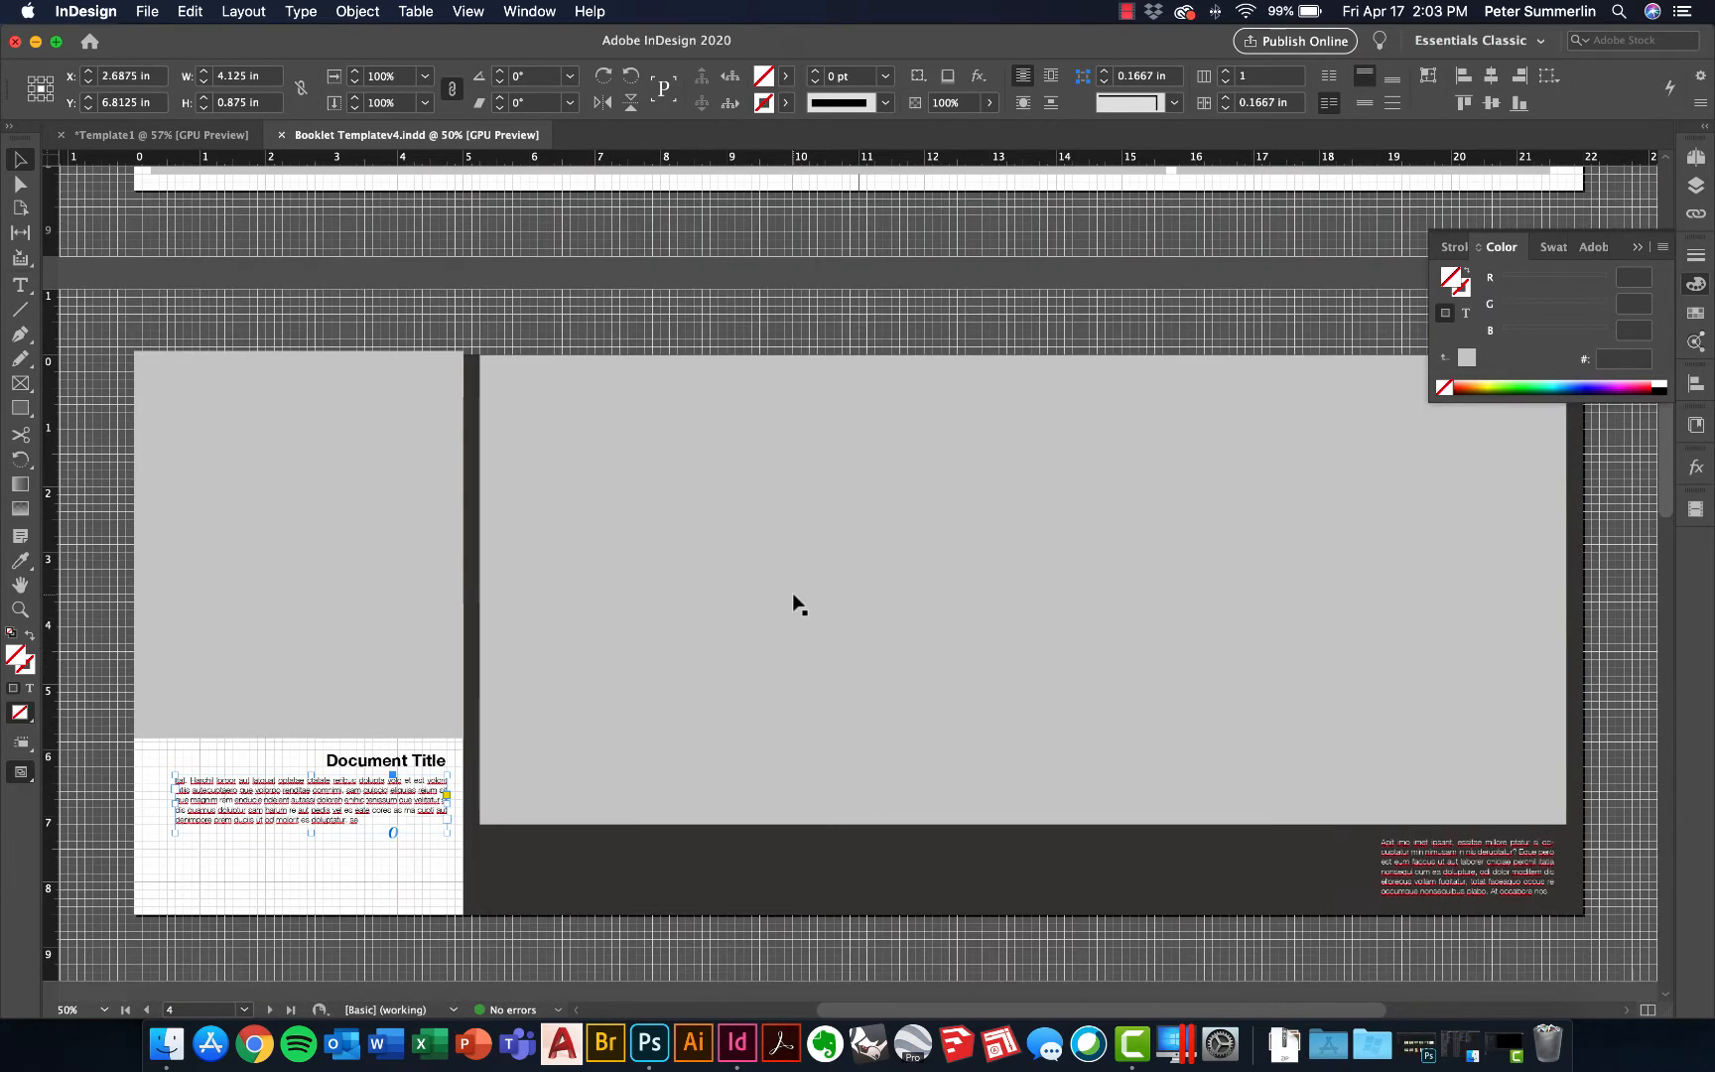
Place the concept B PSD from the Portfolio Contents folder of 7.Project07 into the large gray frame on the page 4 spread
click(149, 12)
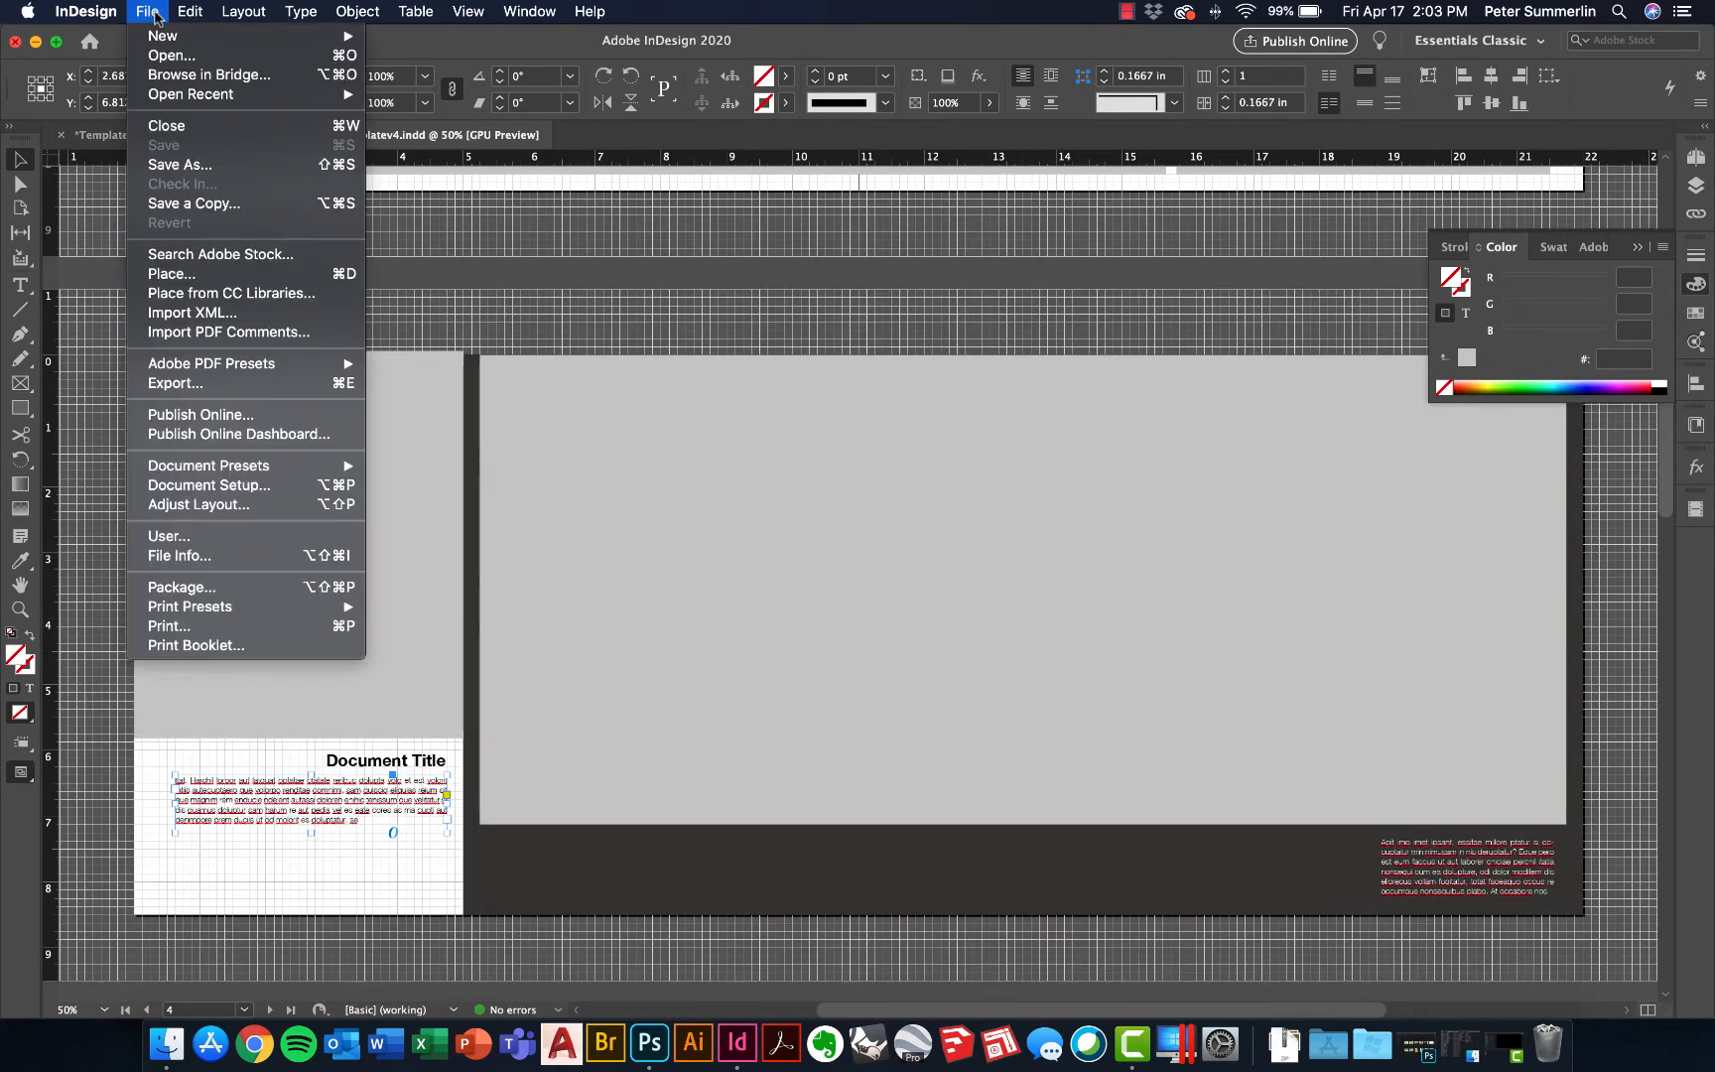
click(172, 276)
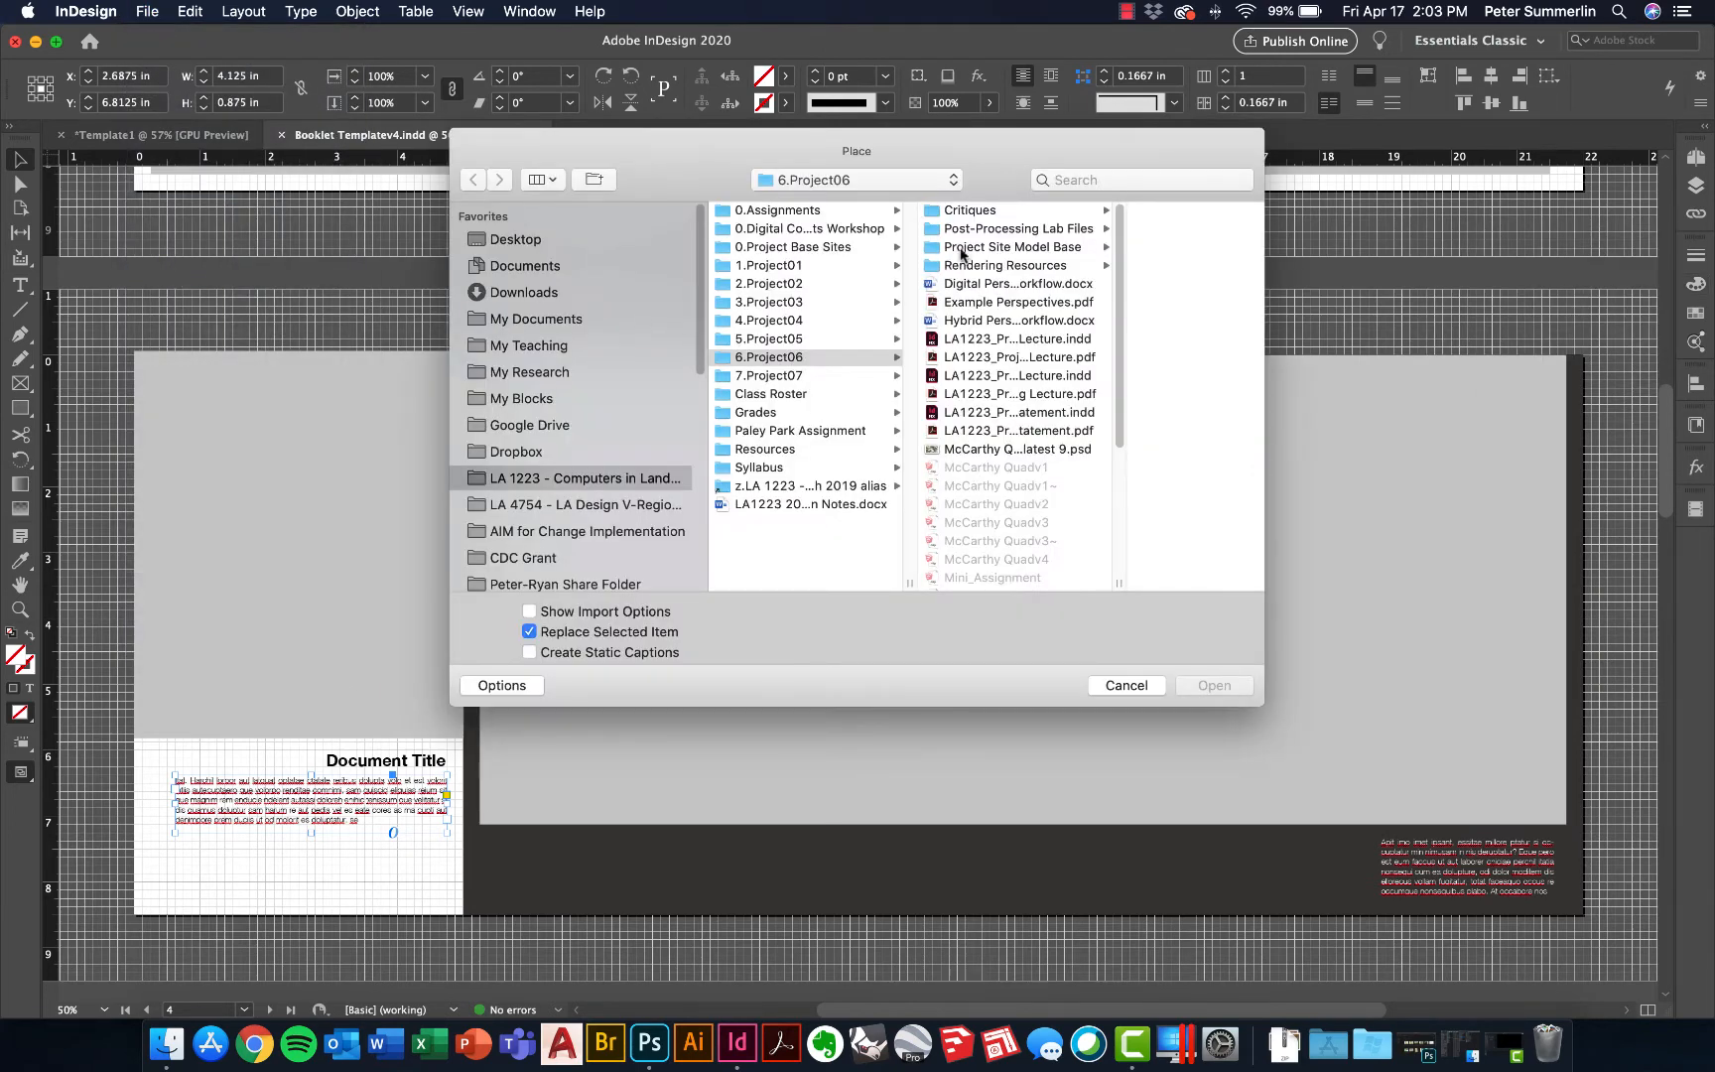
click(774, 377)
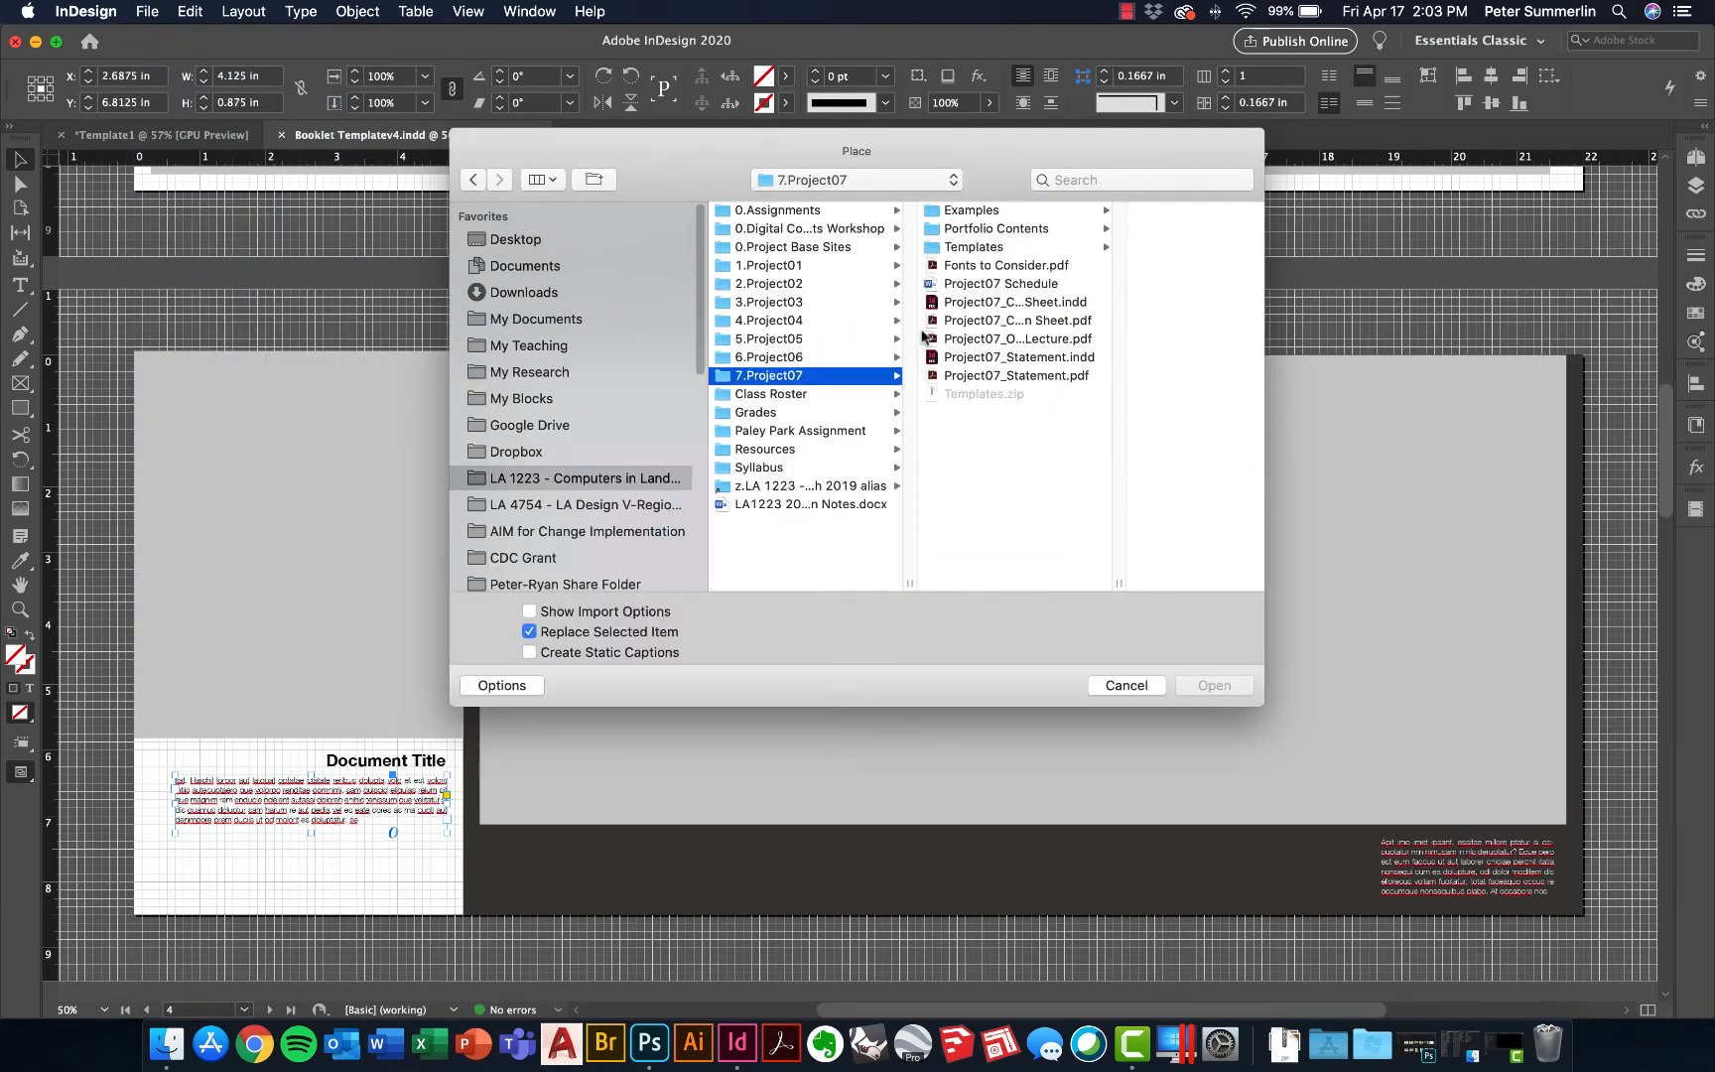
click(1026, 232)
click(540, 182)
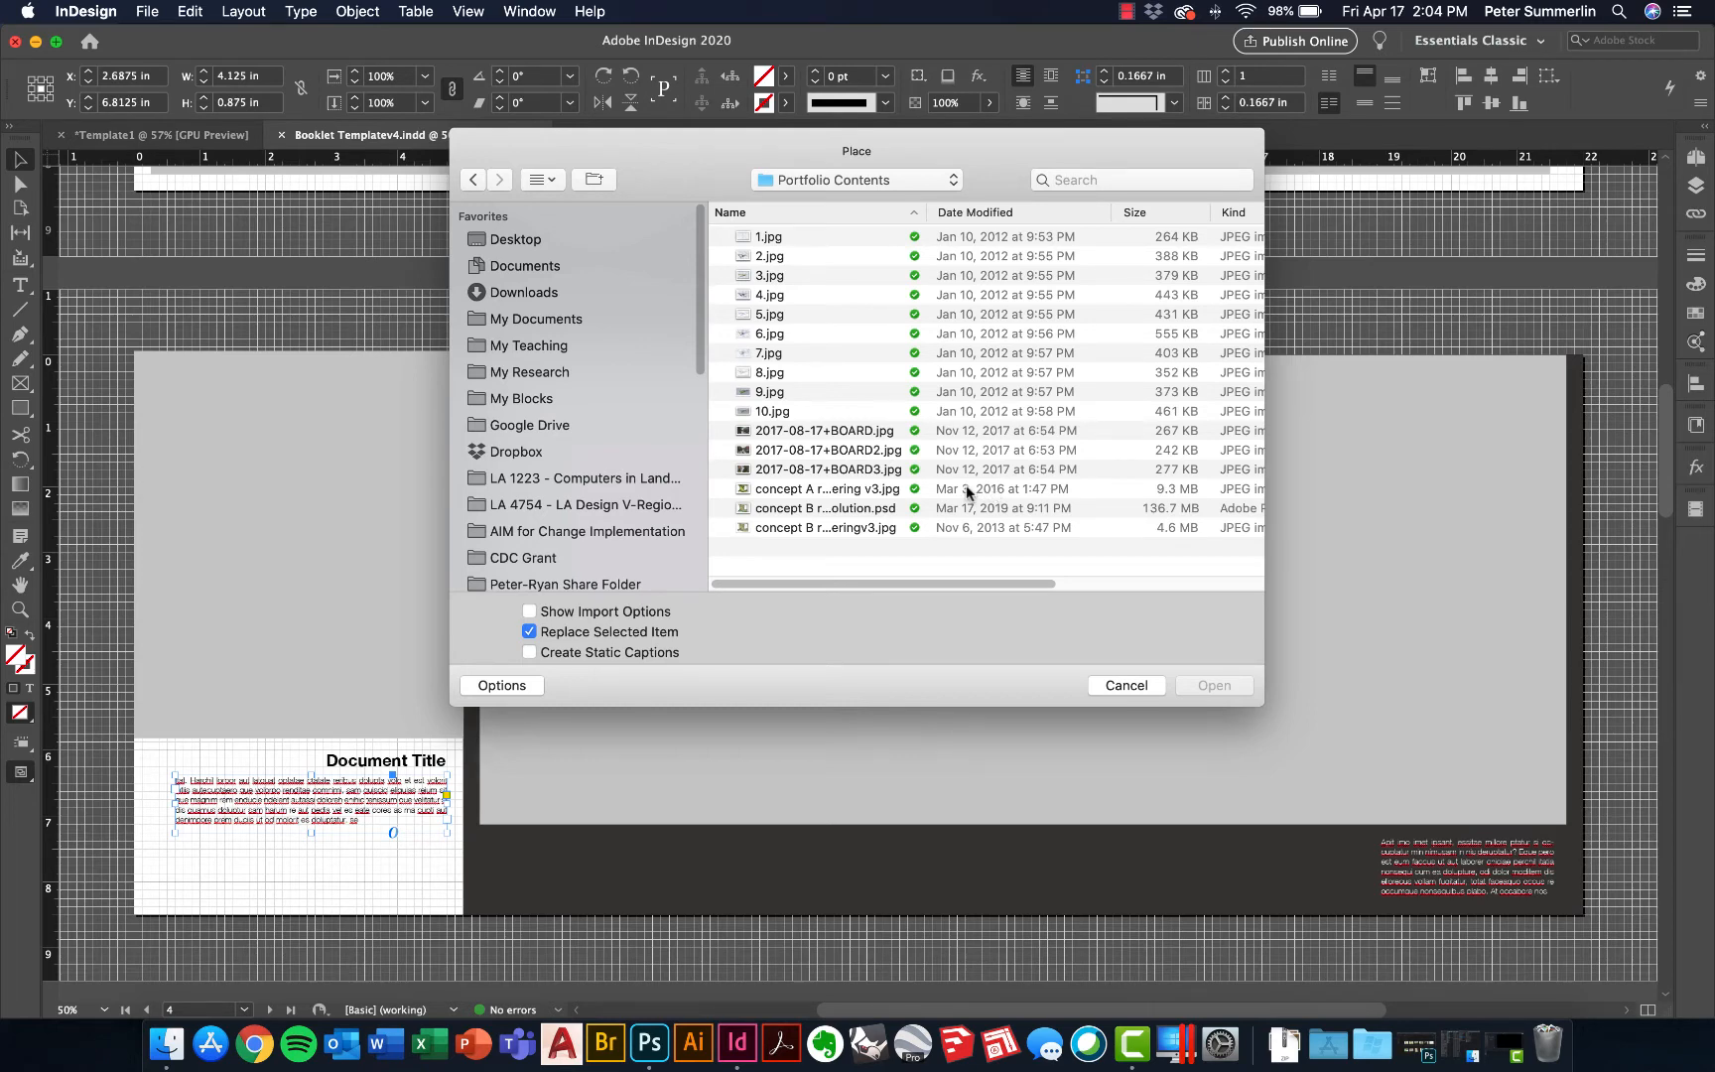
click(843, 515)
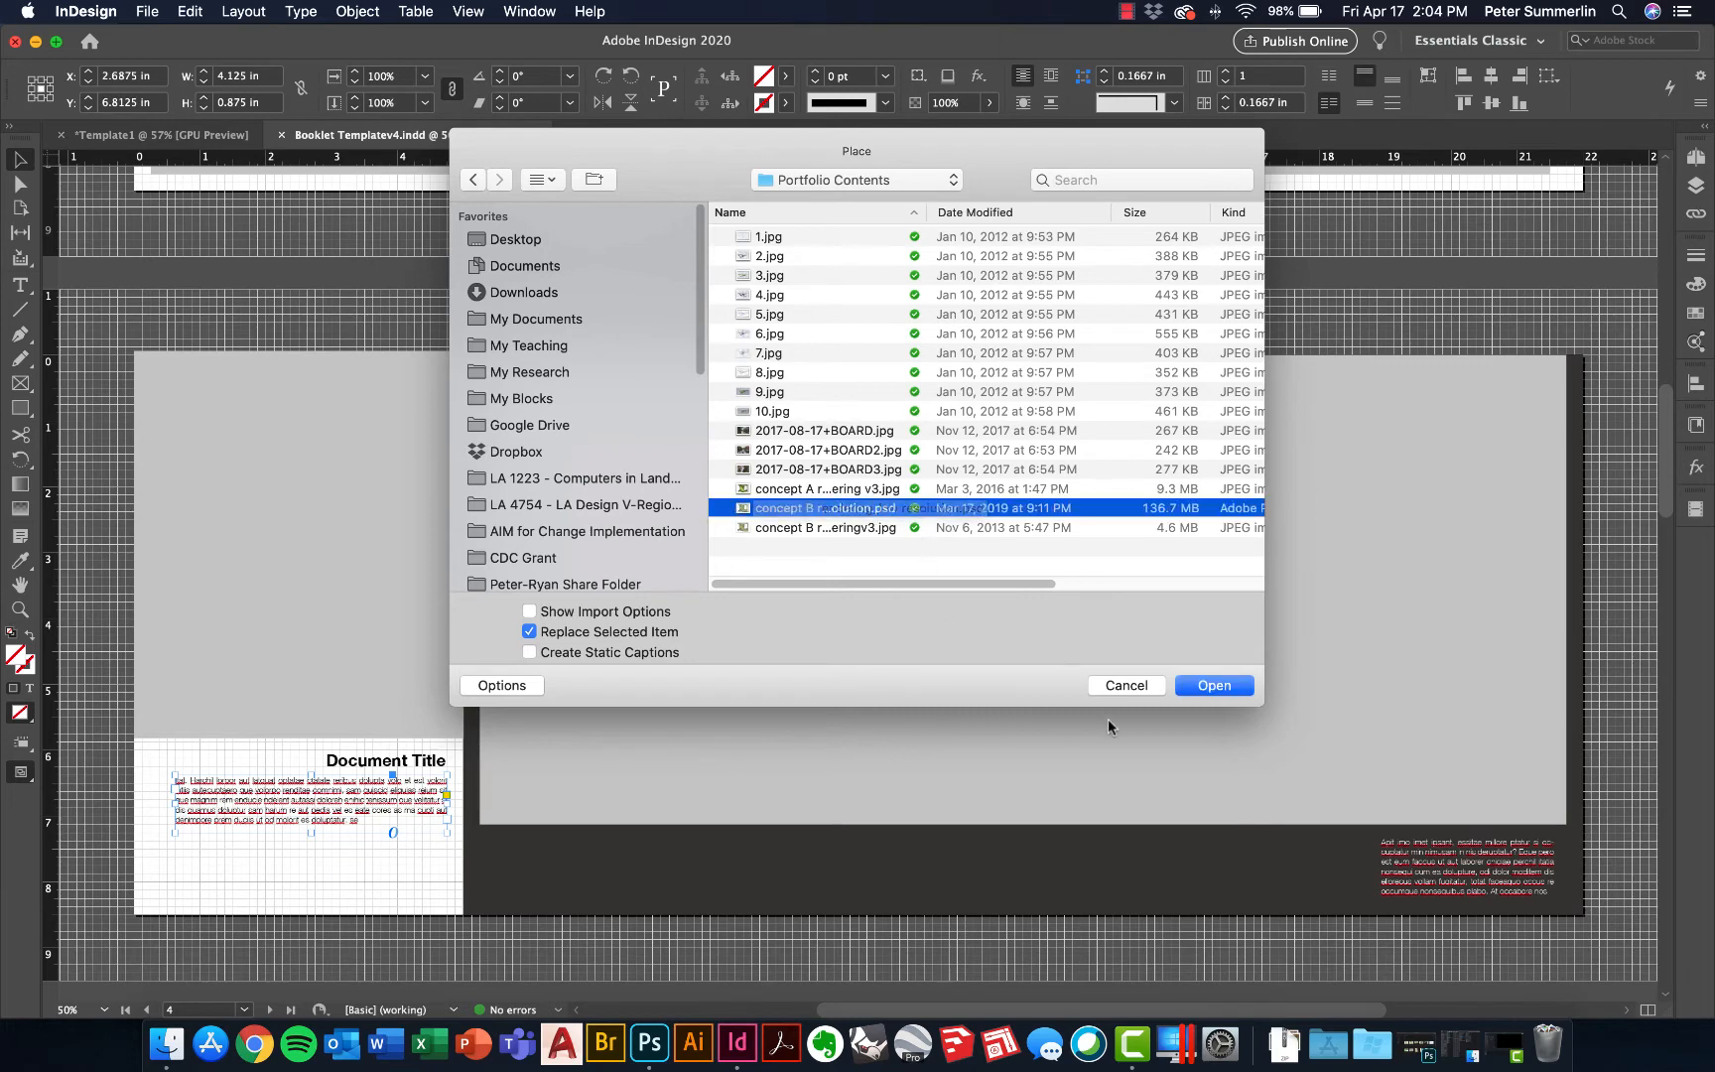
click(1204, 689)
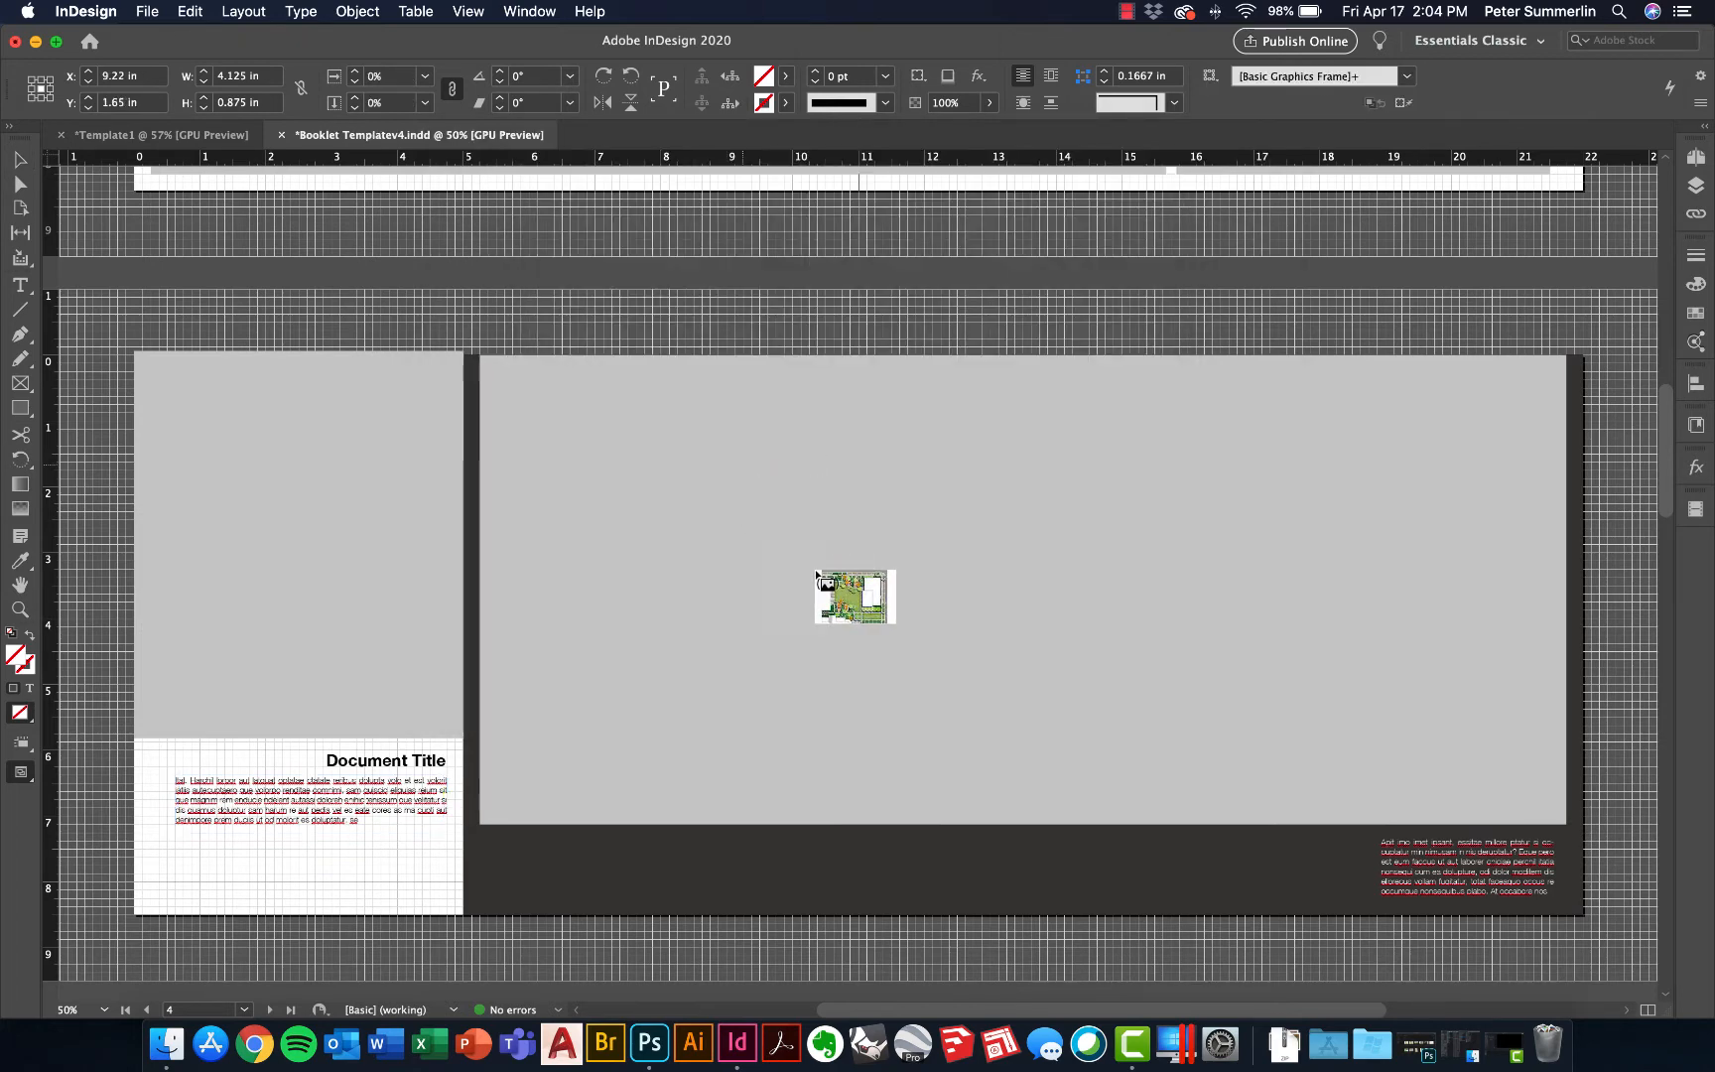
click(845, 516)
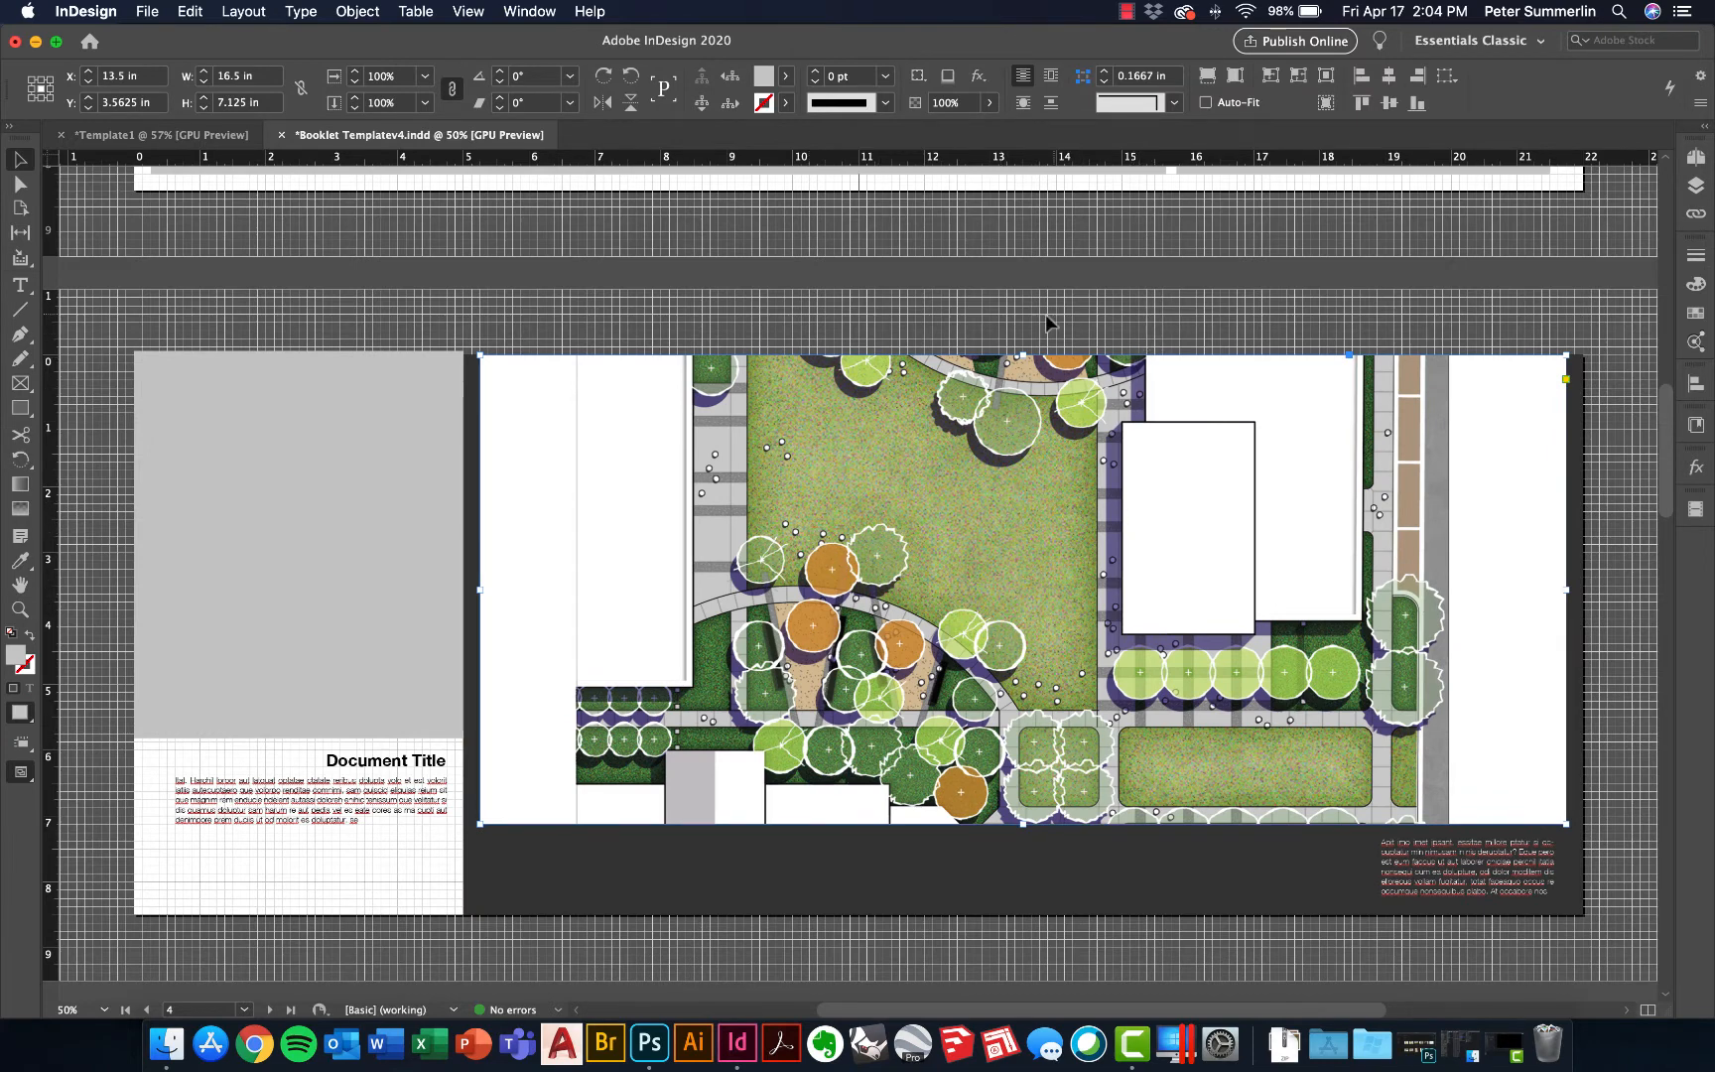
Use the Direct Selection tool to move the placed plan image down inside its frame, to about X 8.5 in, Y 6.375 in
scroll(769, 491, down, 1)
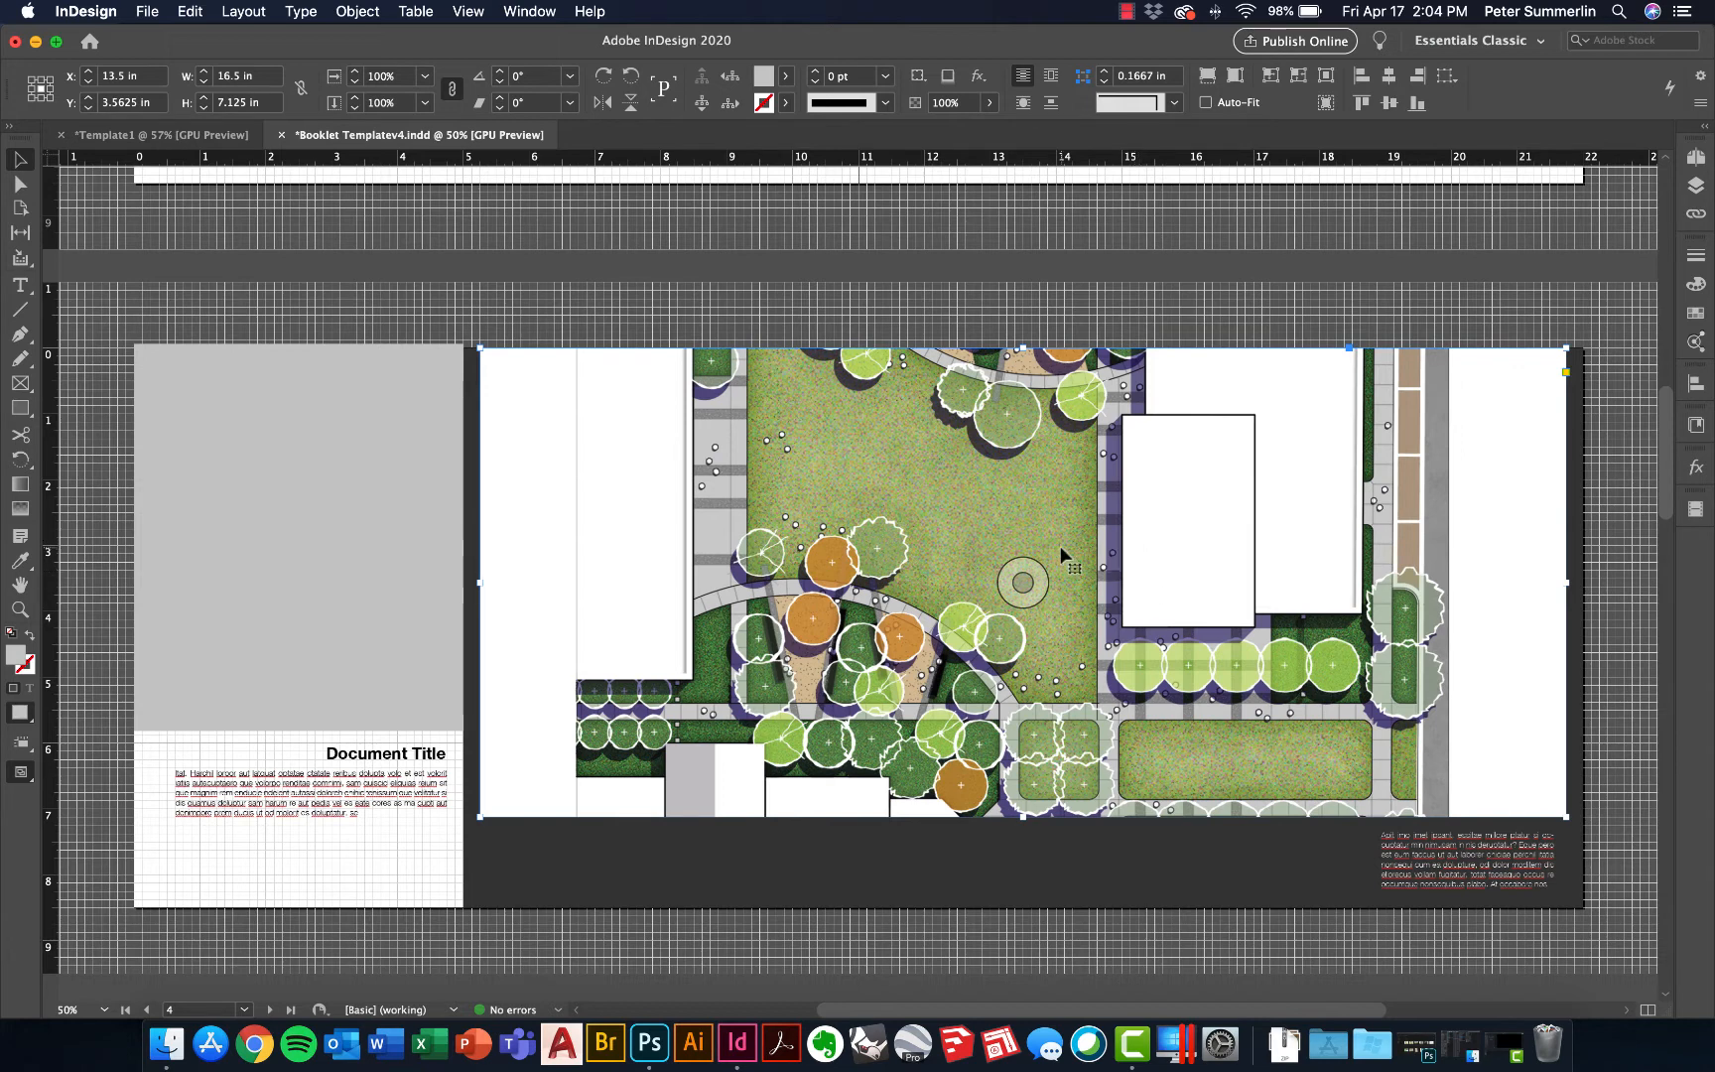
scroll(1032, 441, up, 1)
scroll(1027, 467, down, 5)
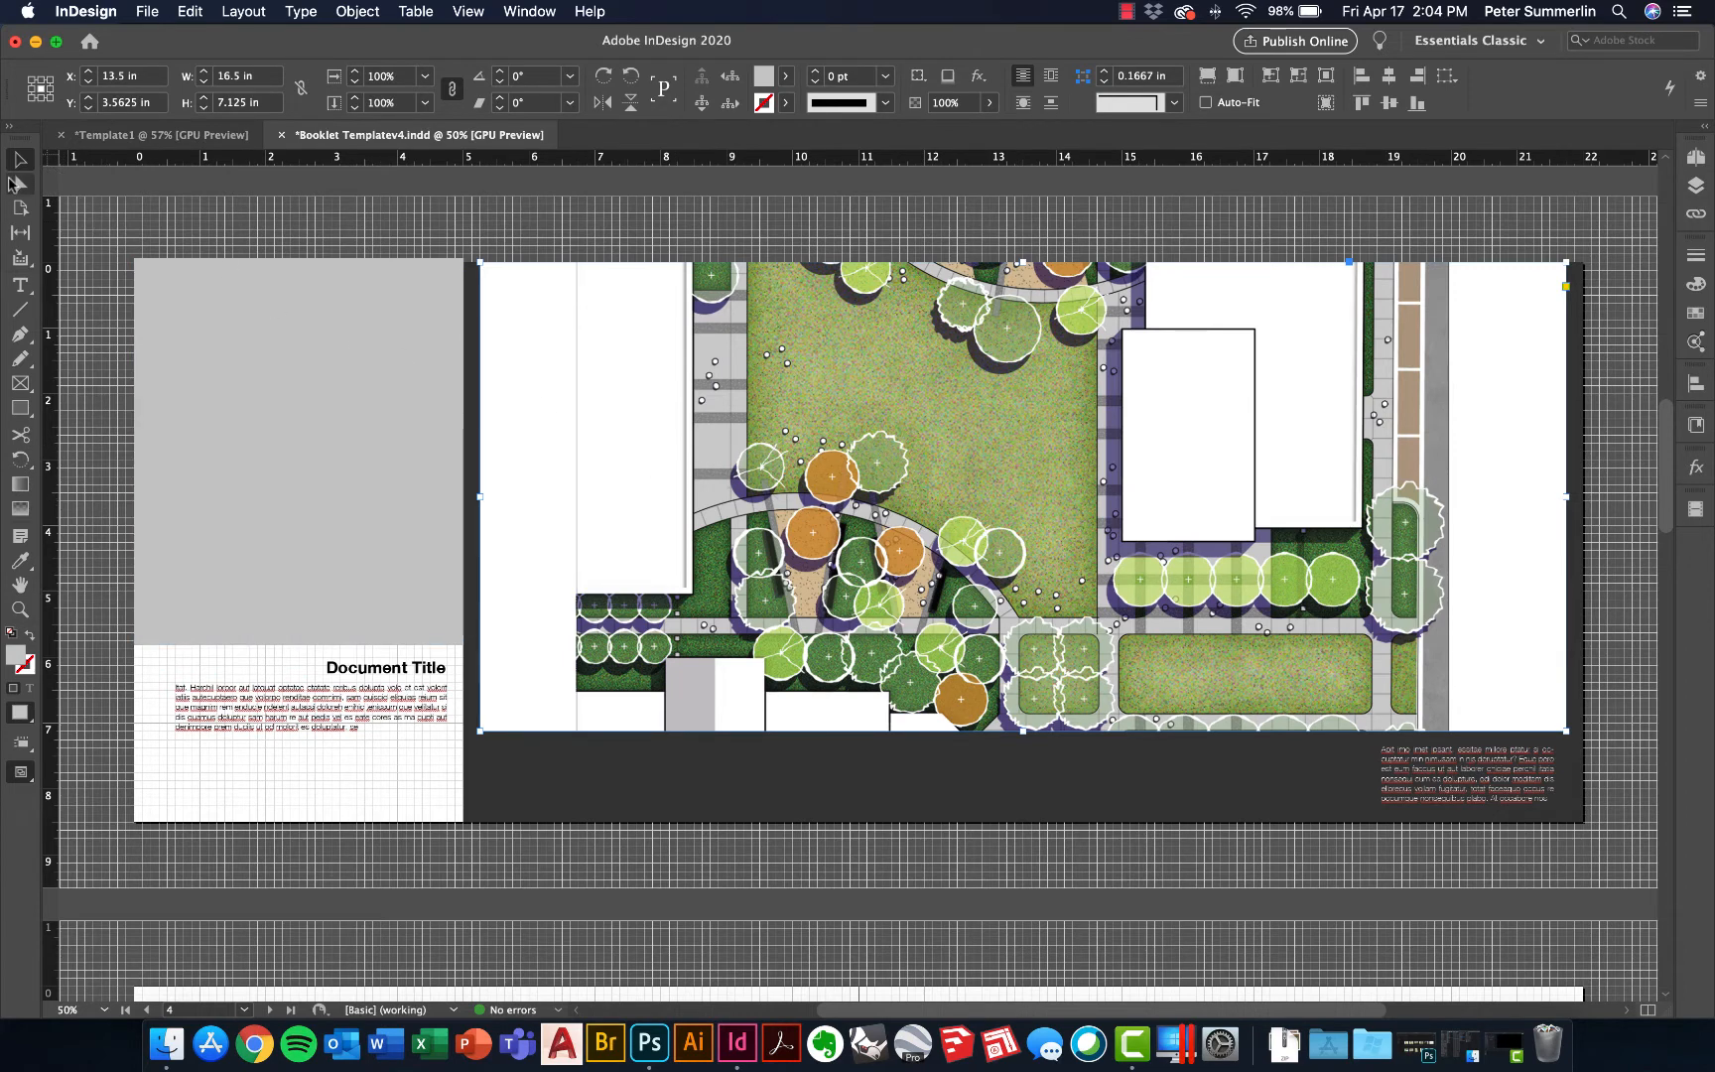
click(19, 185)
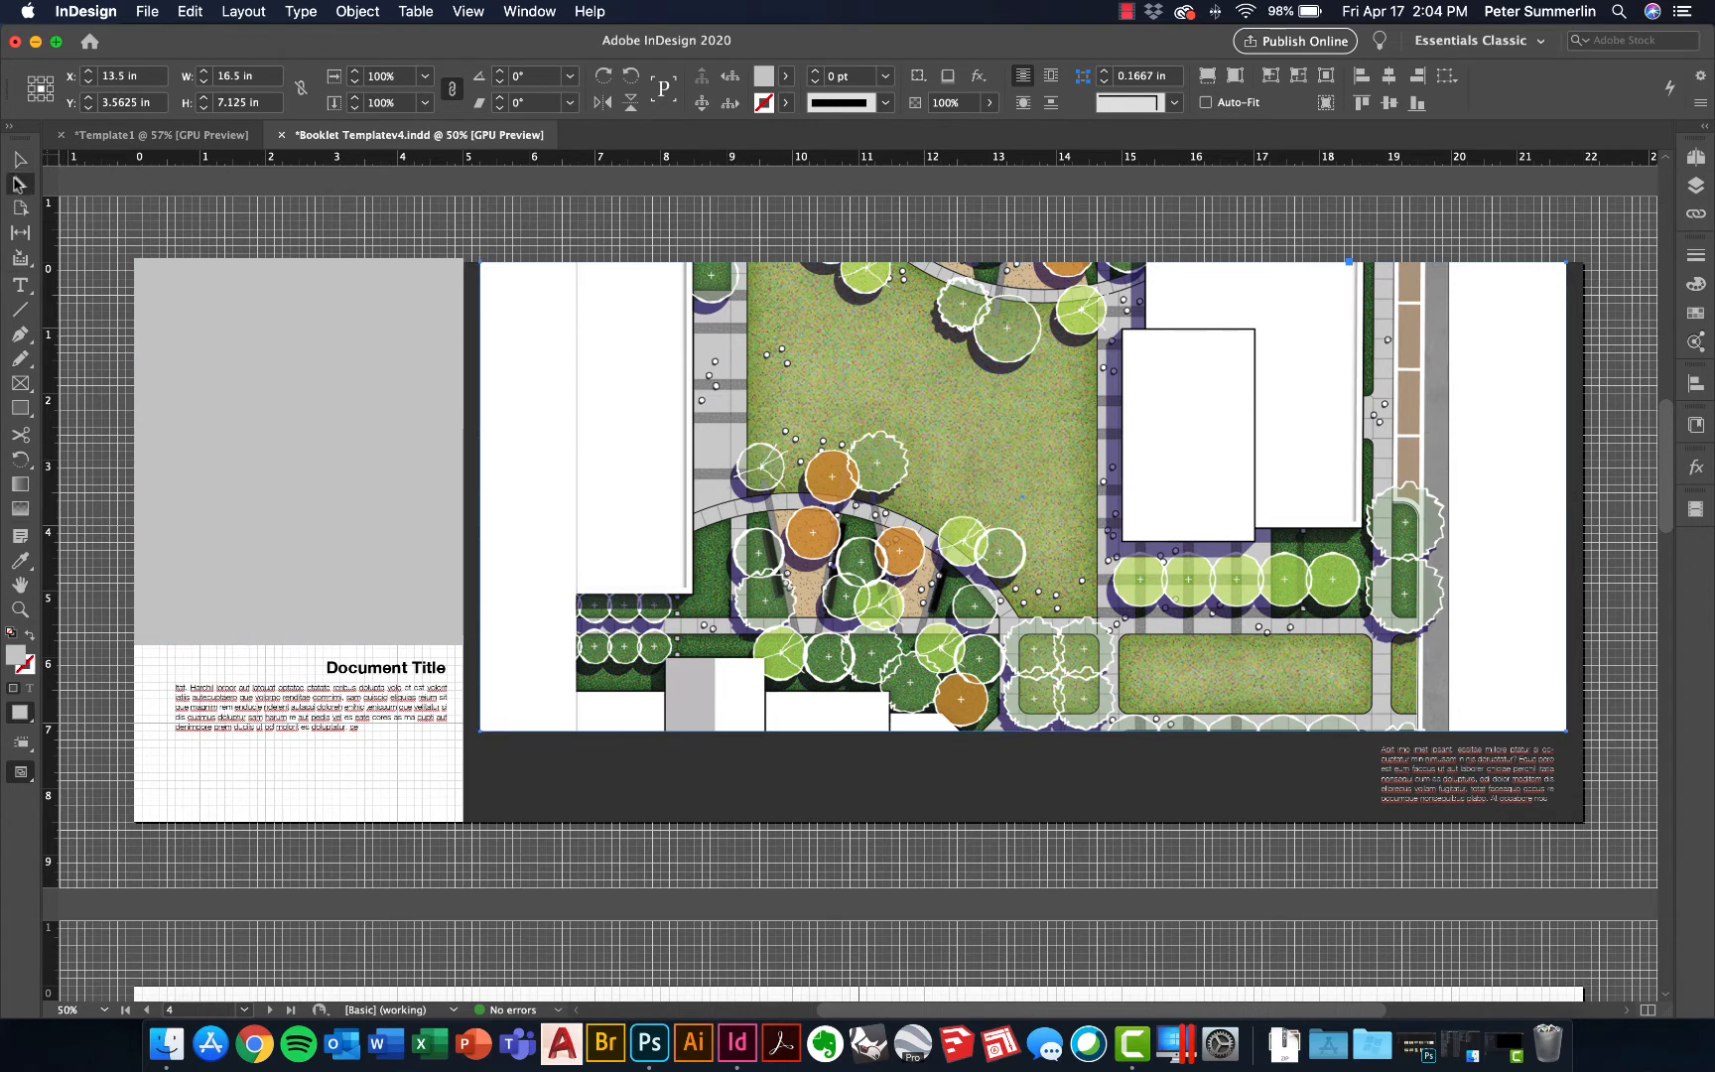
click(19, 159)
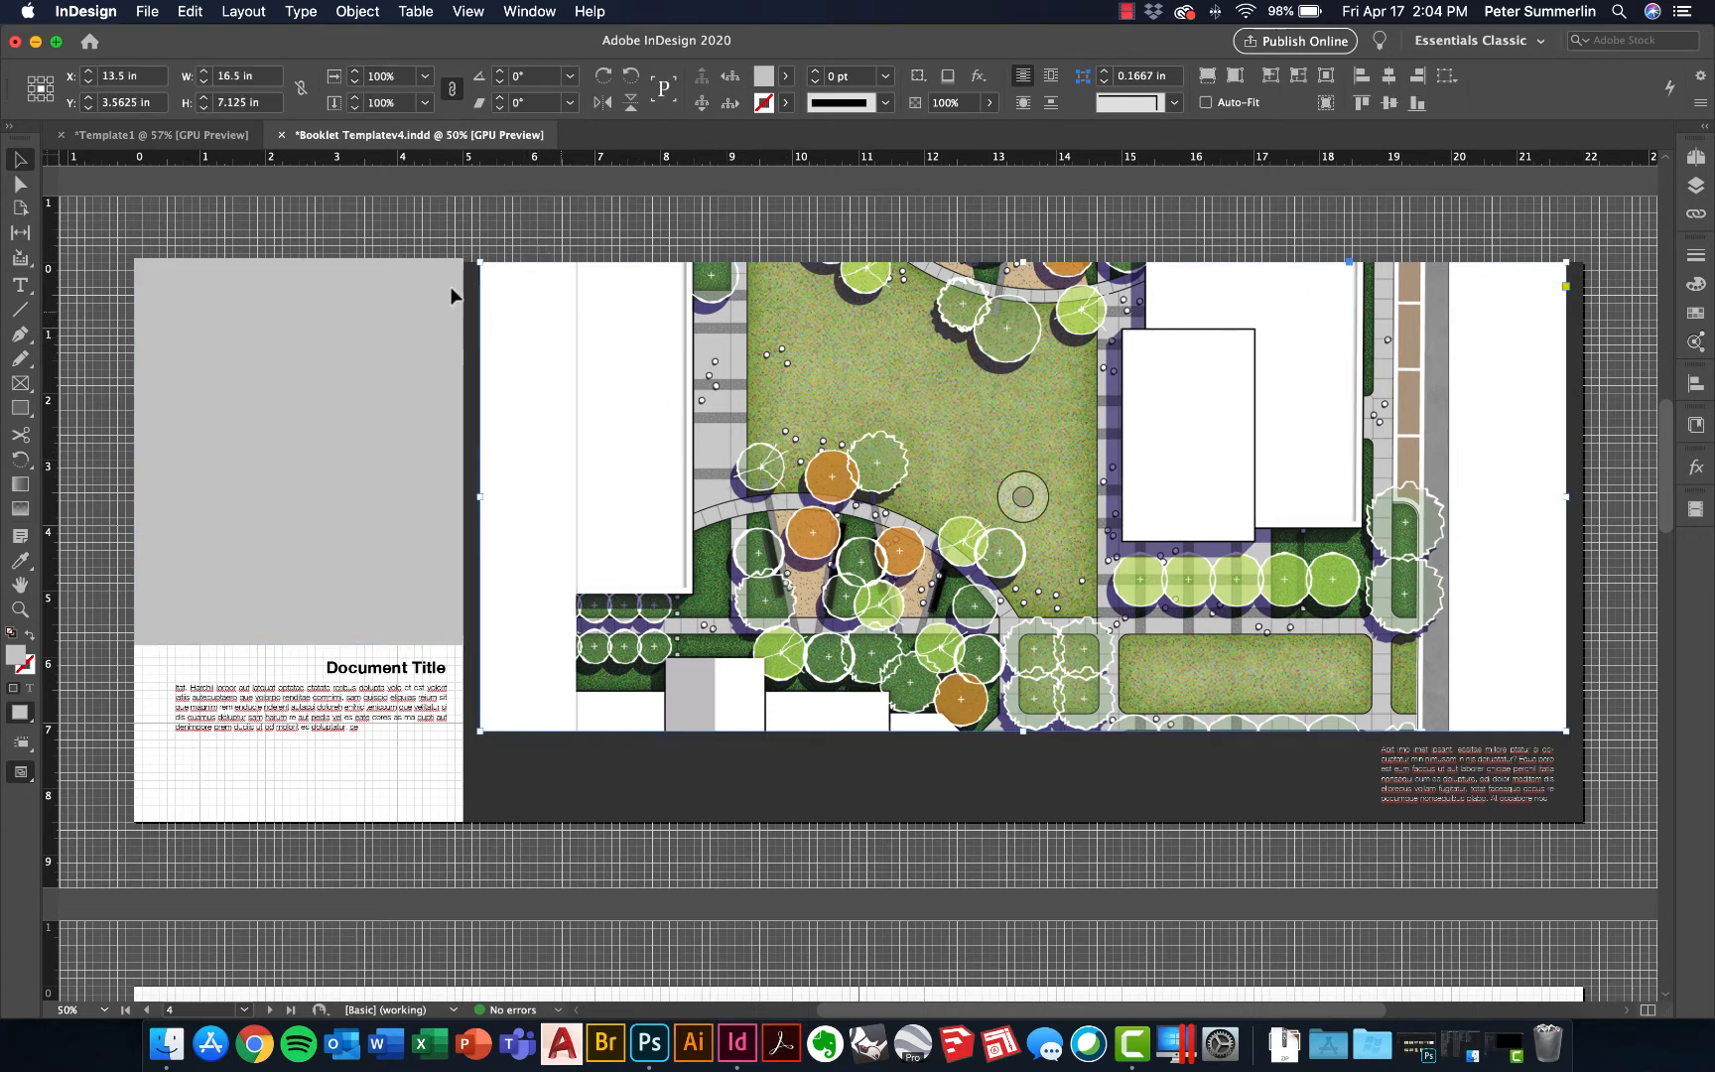
click(19, 184)
click(721, 424)
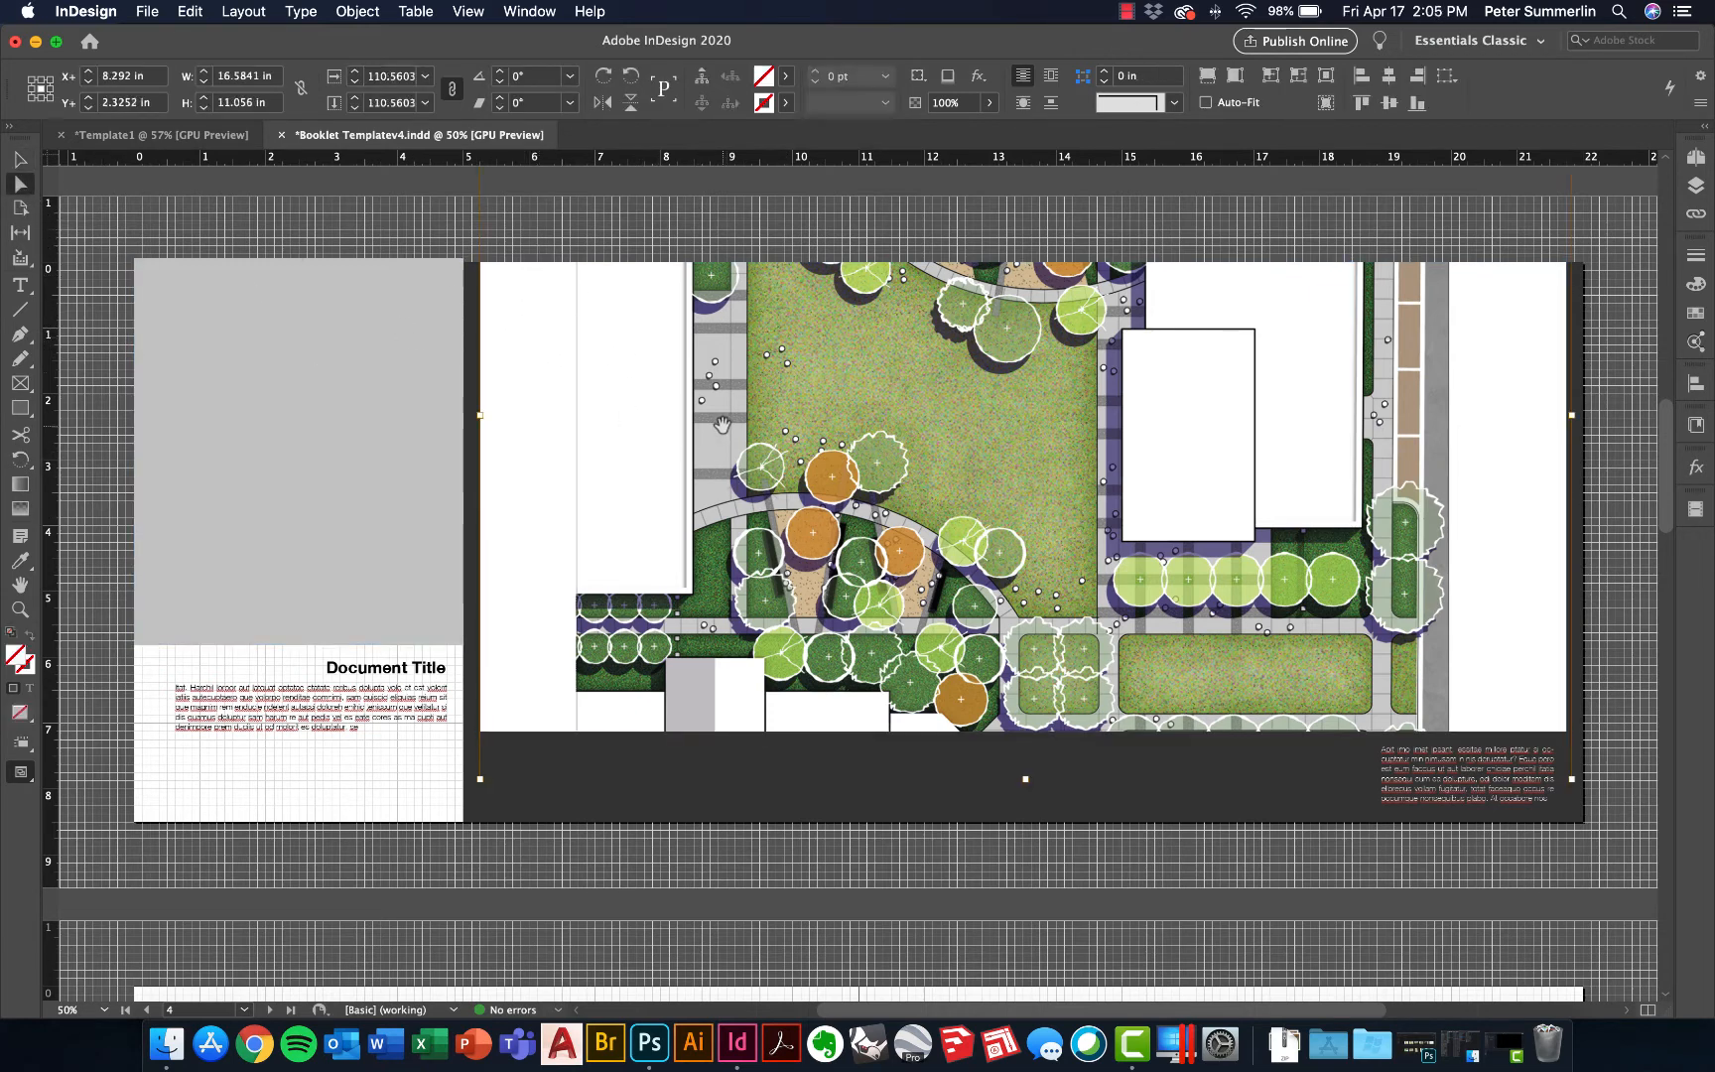
drag(1119, 455, 1121, 534)
drag(1117, 463, 1133, 550)
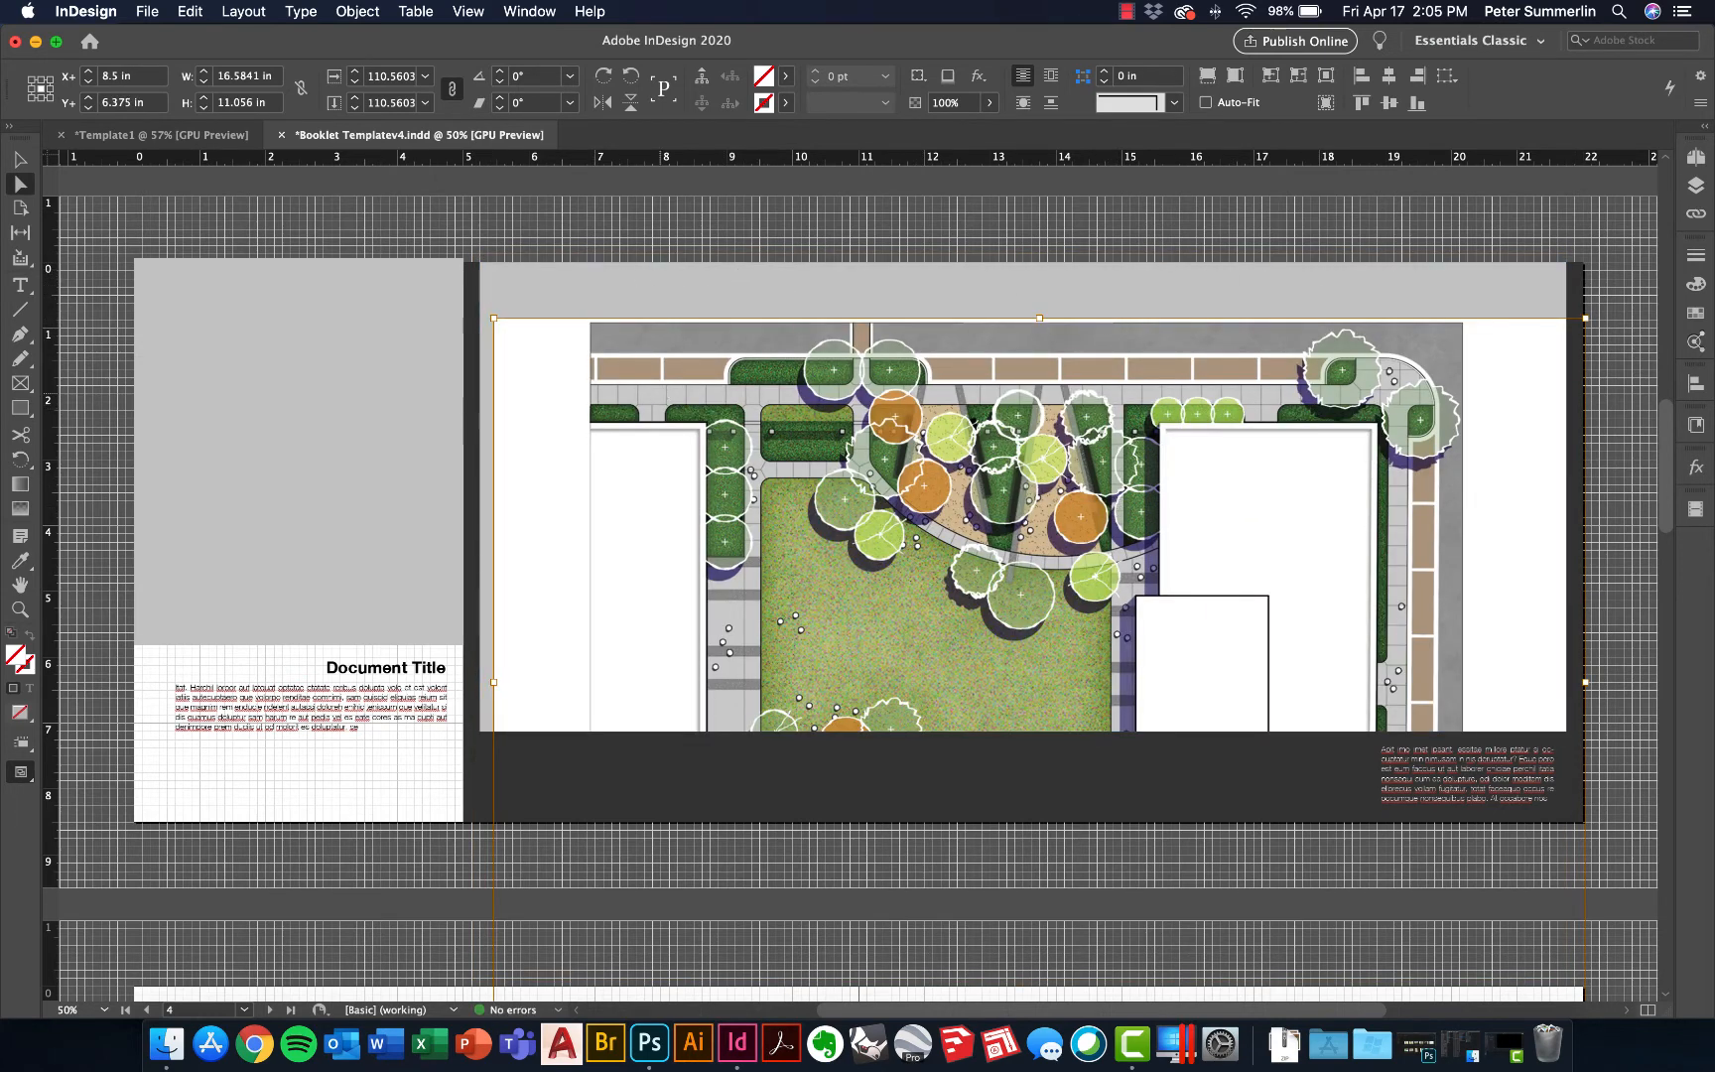
Move the placed plan image up inside its frame to about X 8.167 in, Y 5.347 in, and deselect it
drag(660, 392, 645, 340)
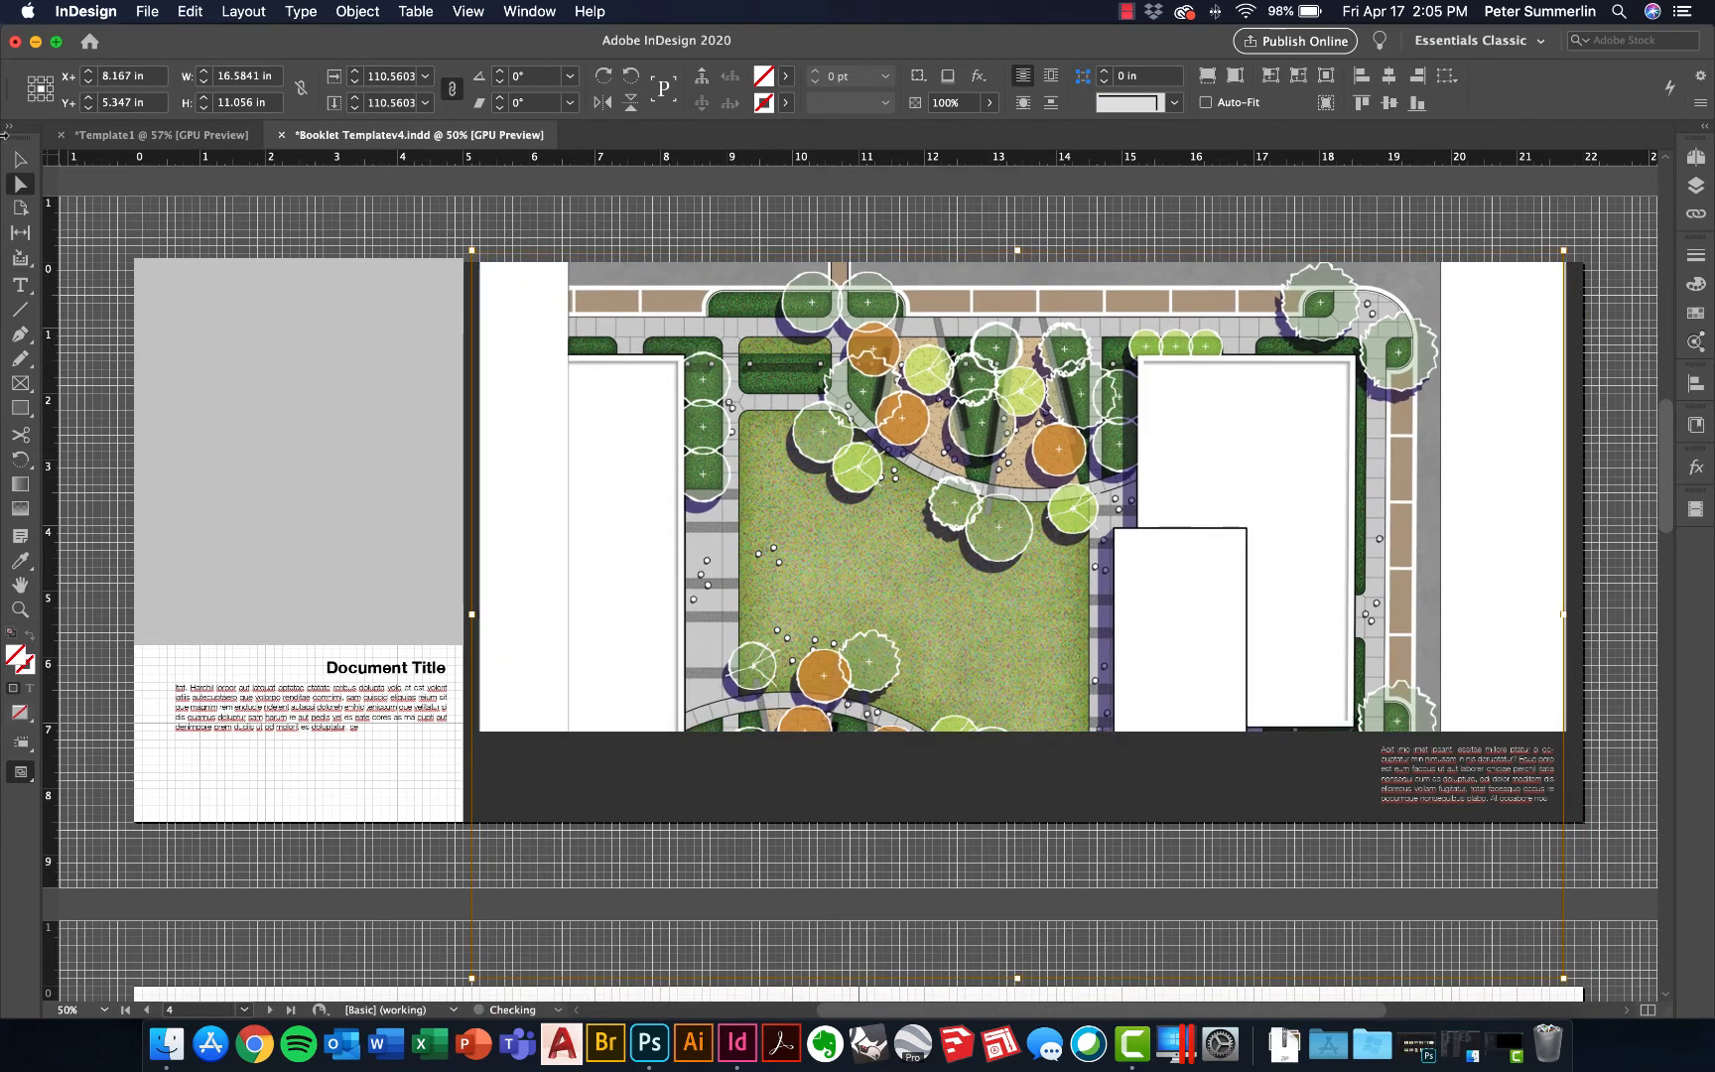
click(20, 159)
click(608, 224)
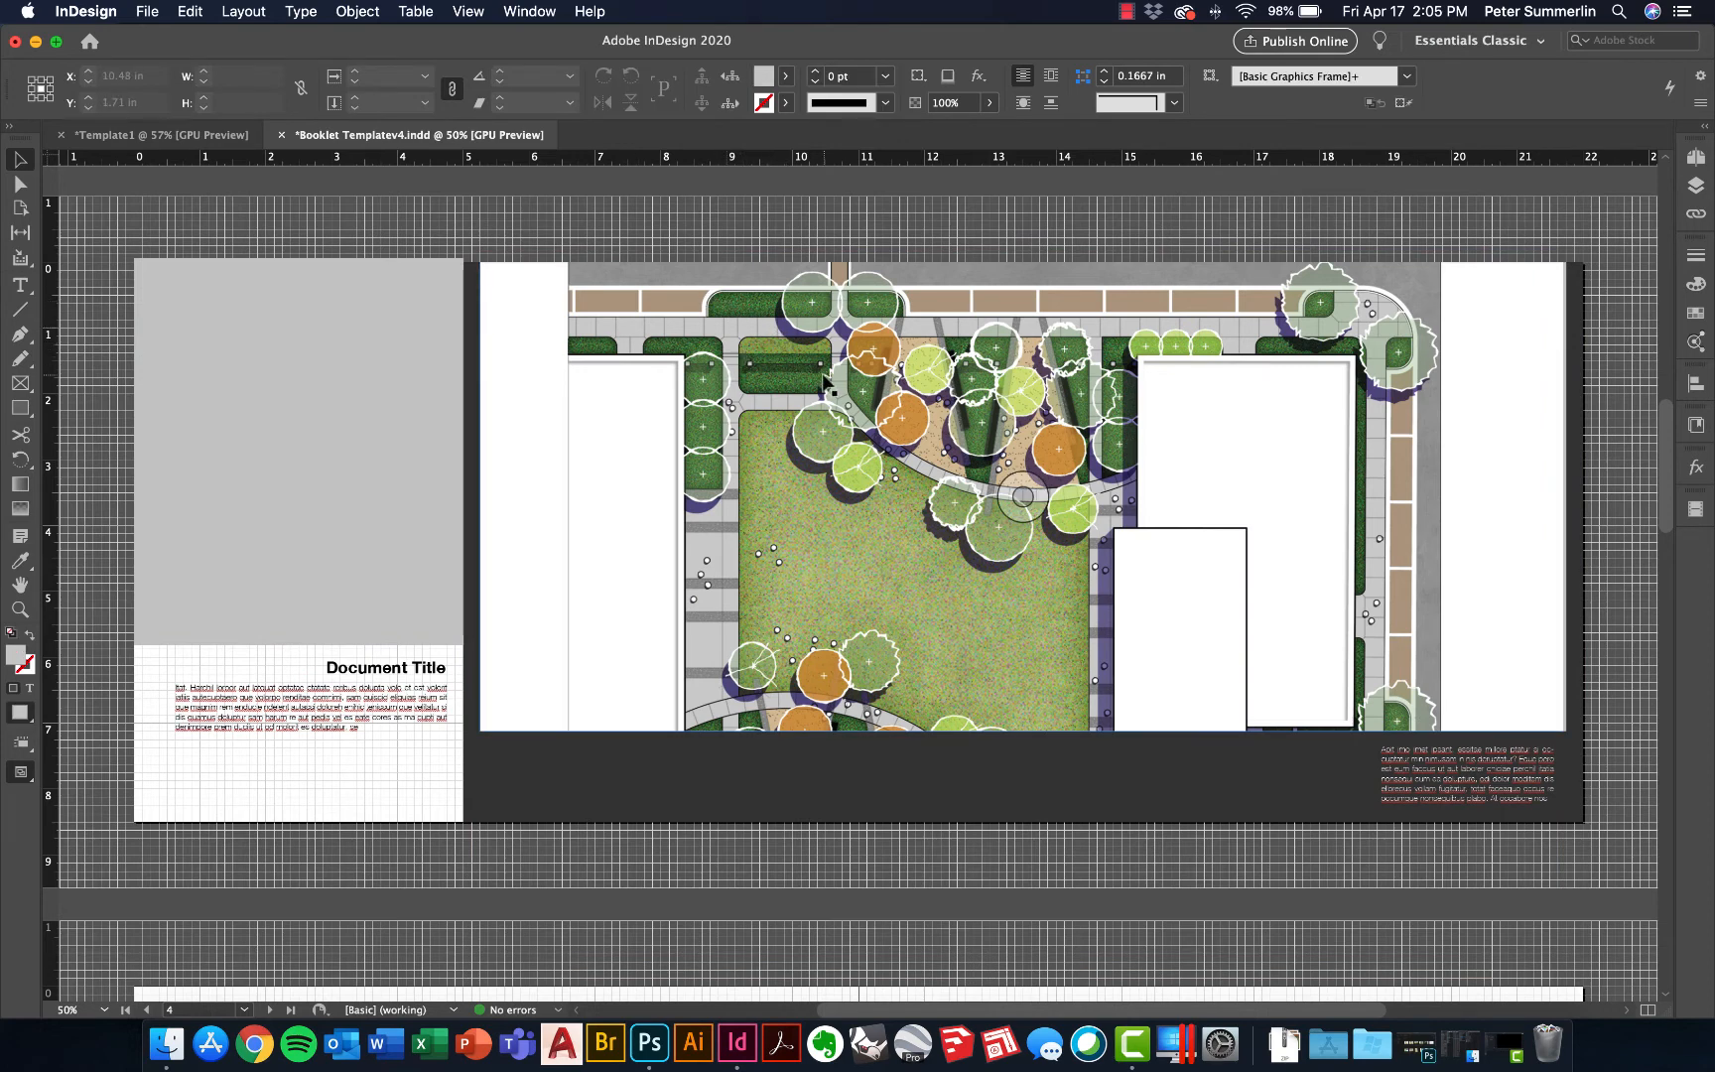
Enlarge the plan image inside its frame to about 141.6 % using the Direct Selection tool
key(a)
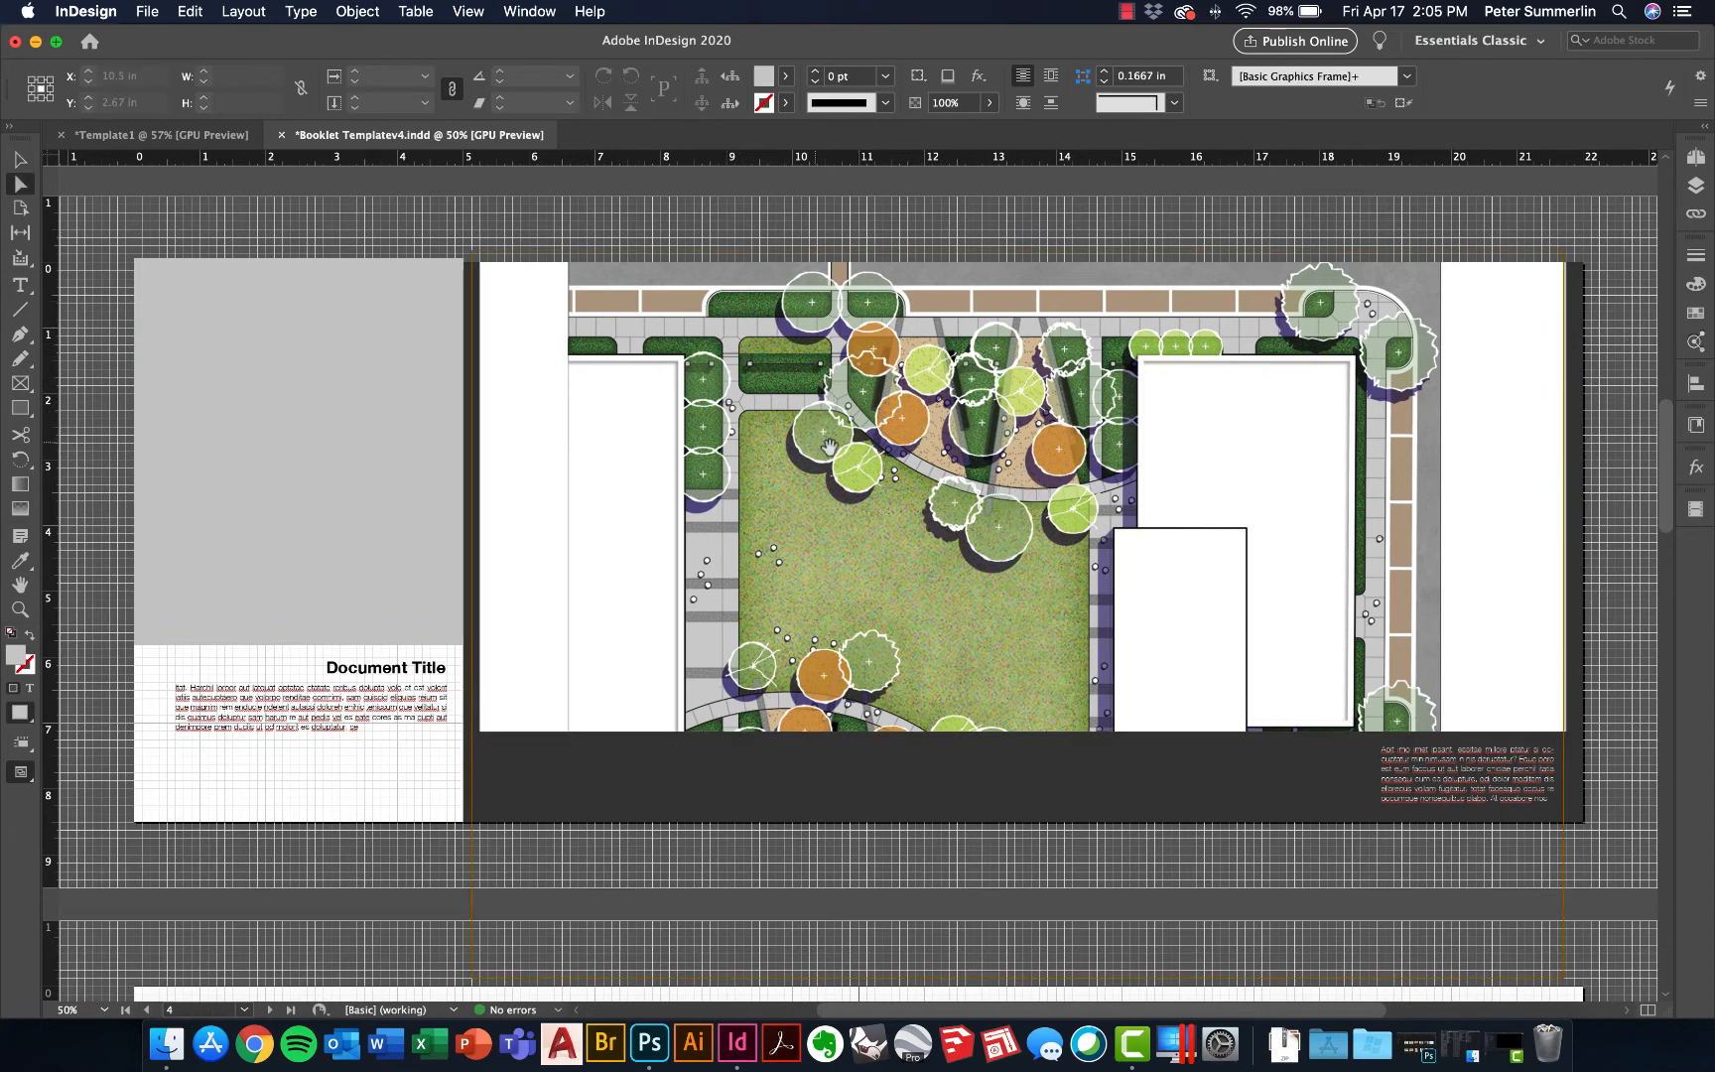
click(876, 469)
key(super+alt+period)
key(super+alt+period)
key(super+alt+period)
key(super+alt+period)
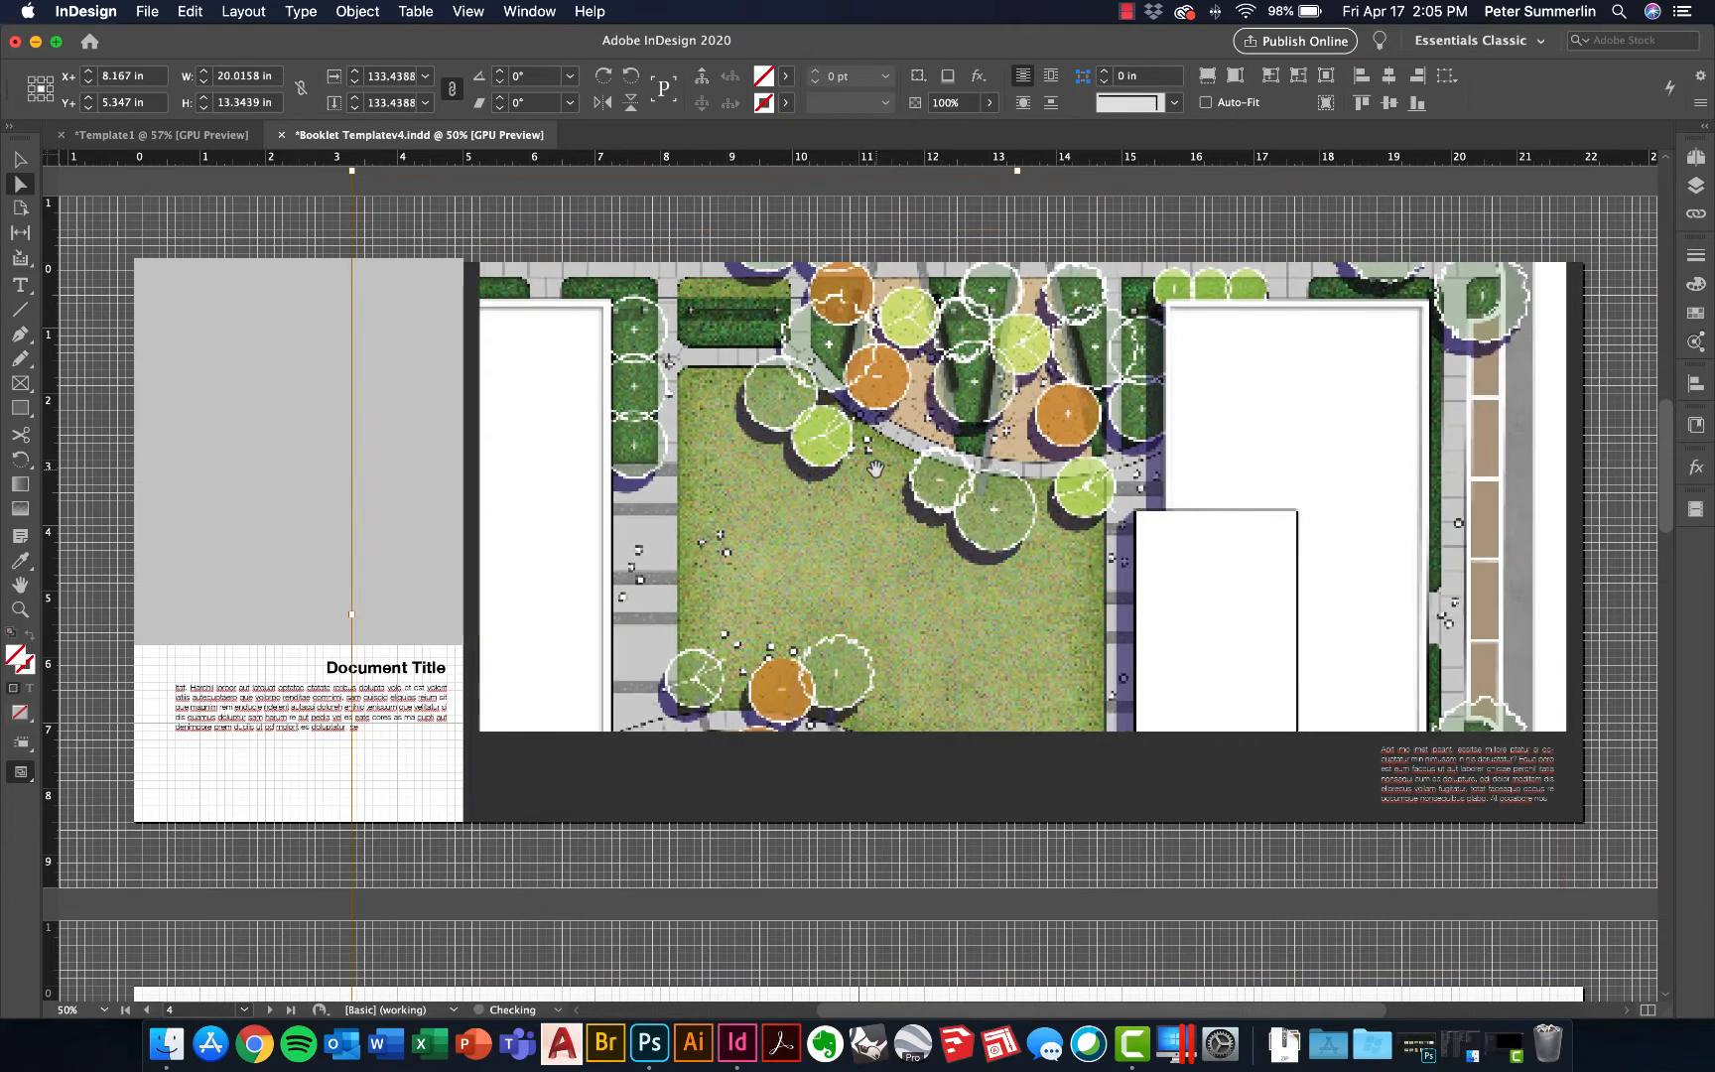
Reposition the enlarged plan image inside its frame to about X 8.75 in, Y 6.96 in, and deselect it
drag(896, 446, 928, 503)
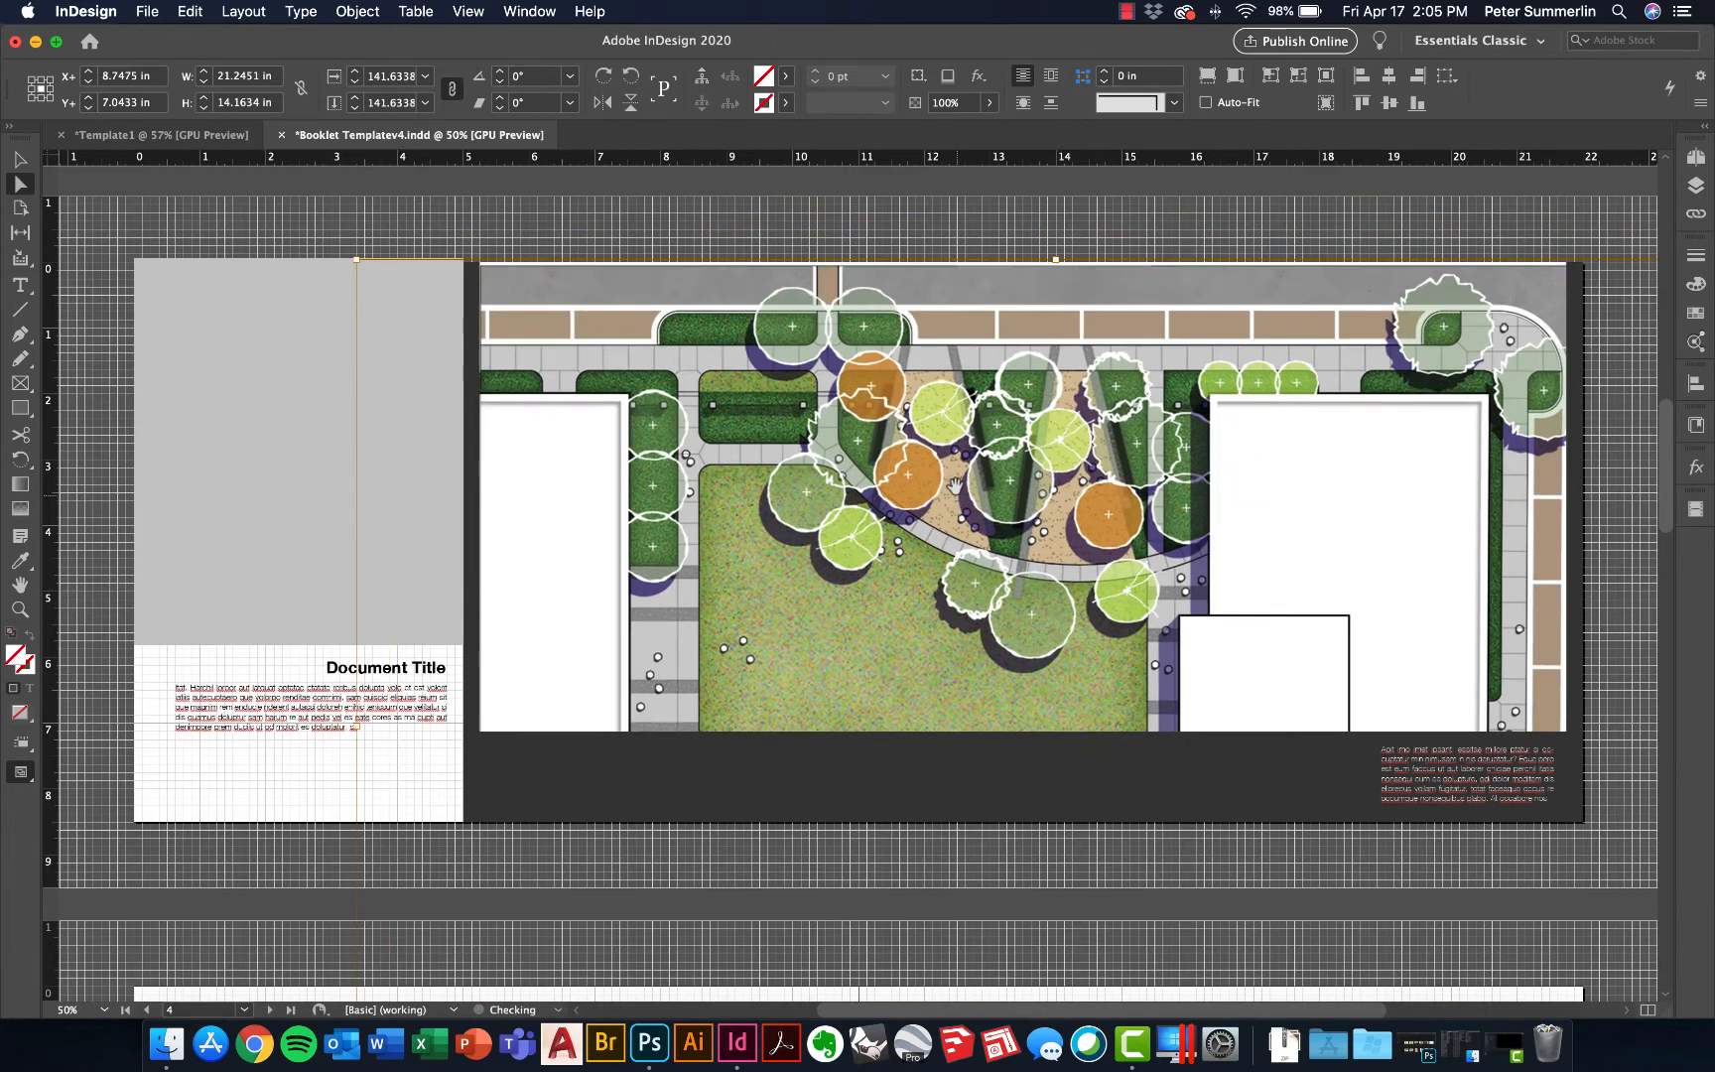
drag(955, 482, 957, 475)
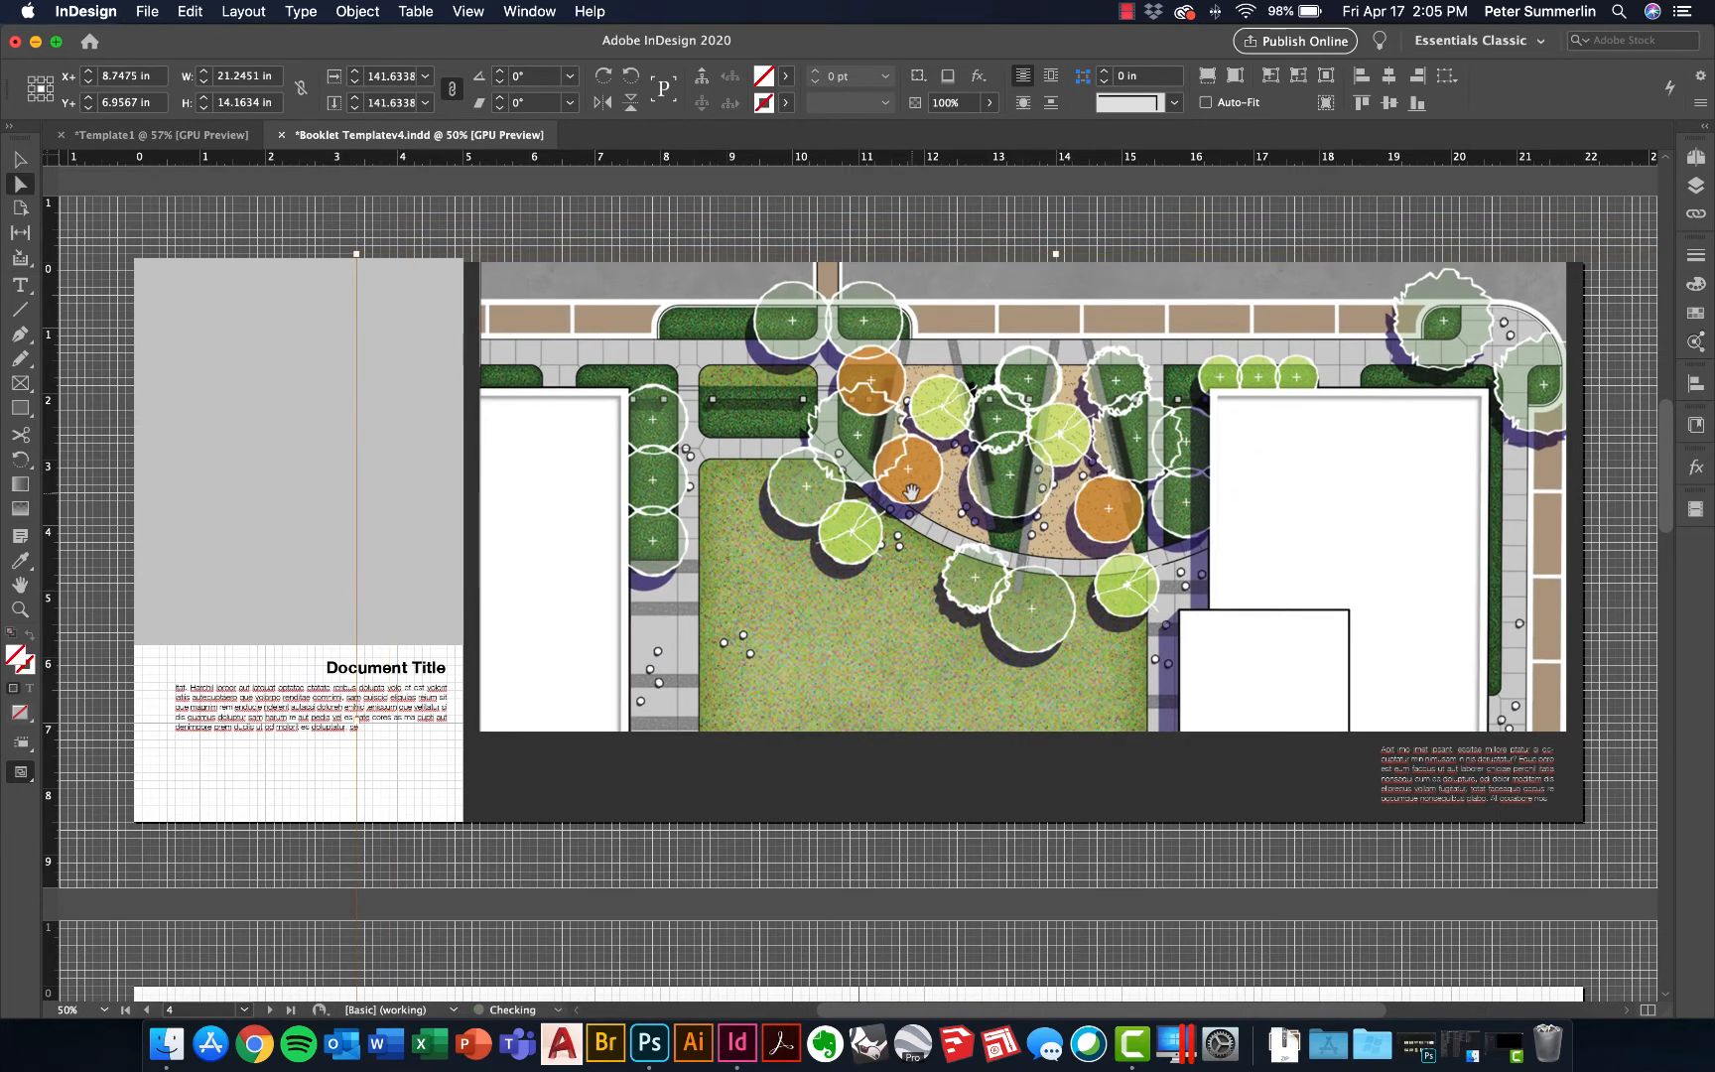
key(v)
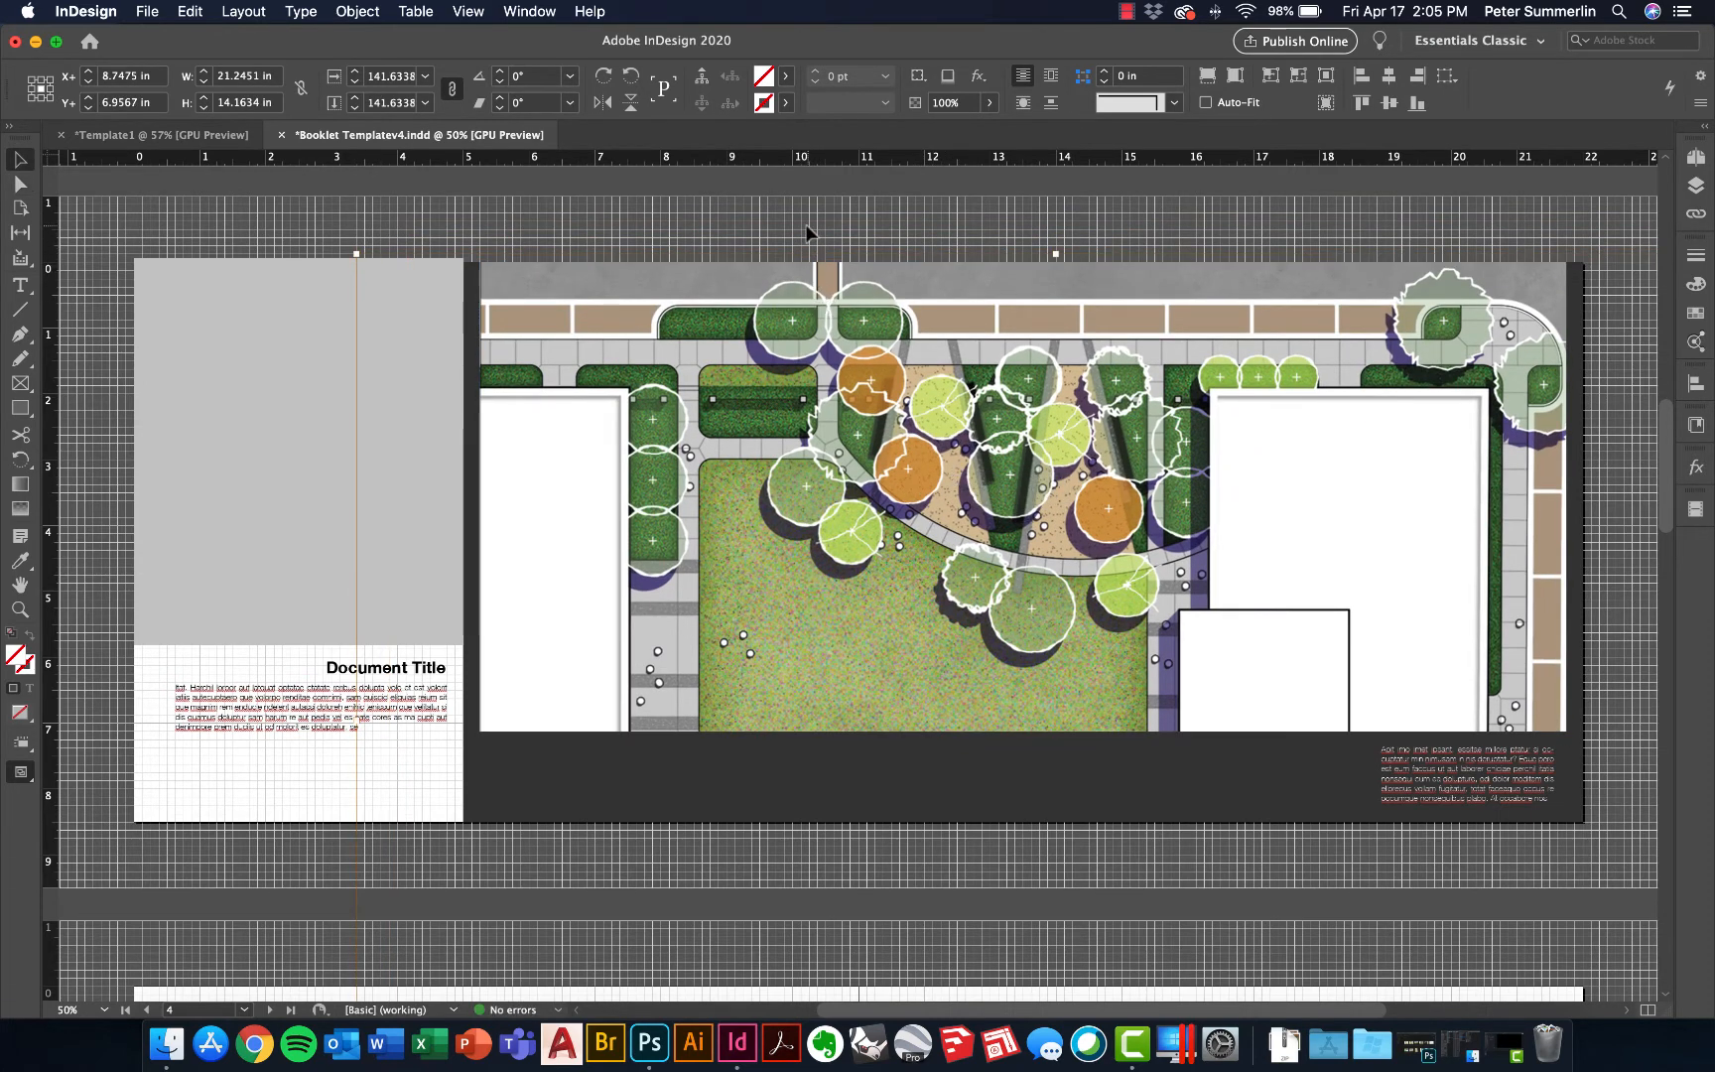
click(806, 230)
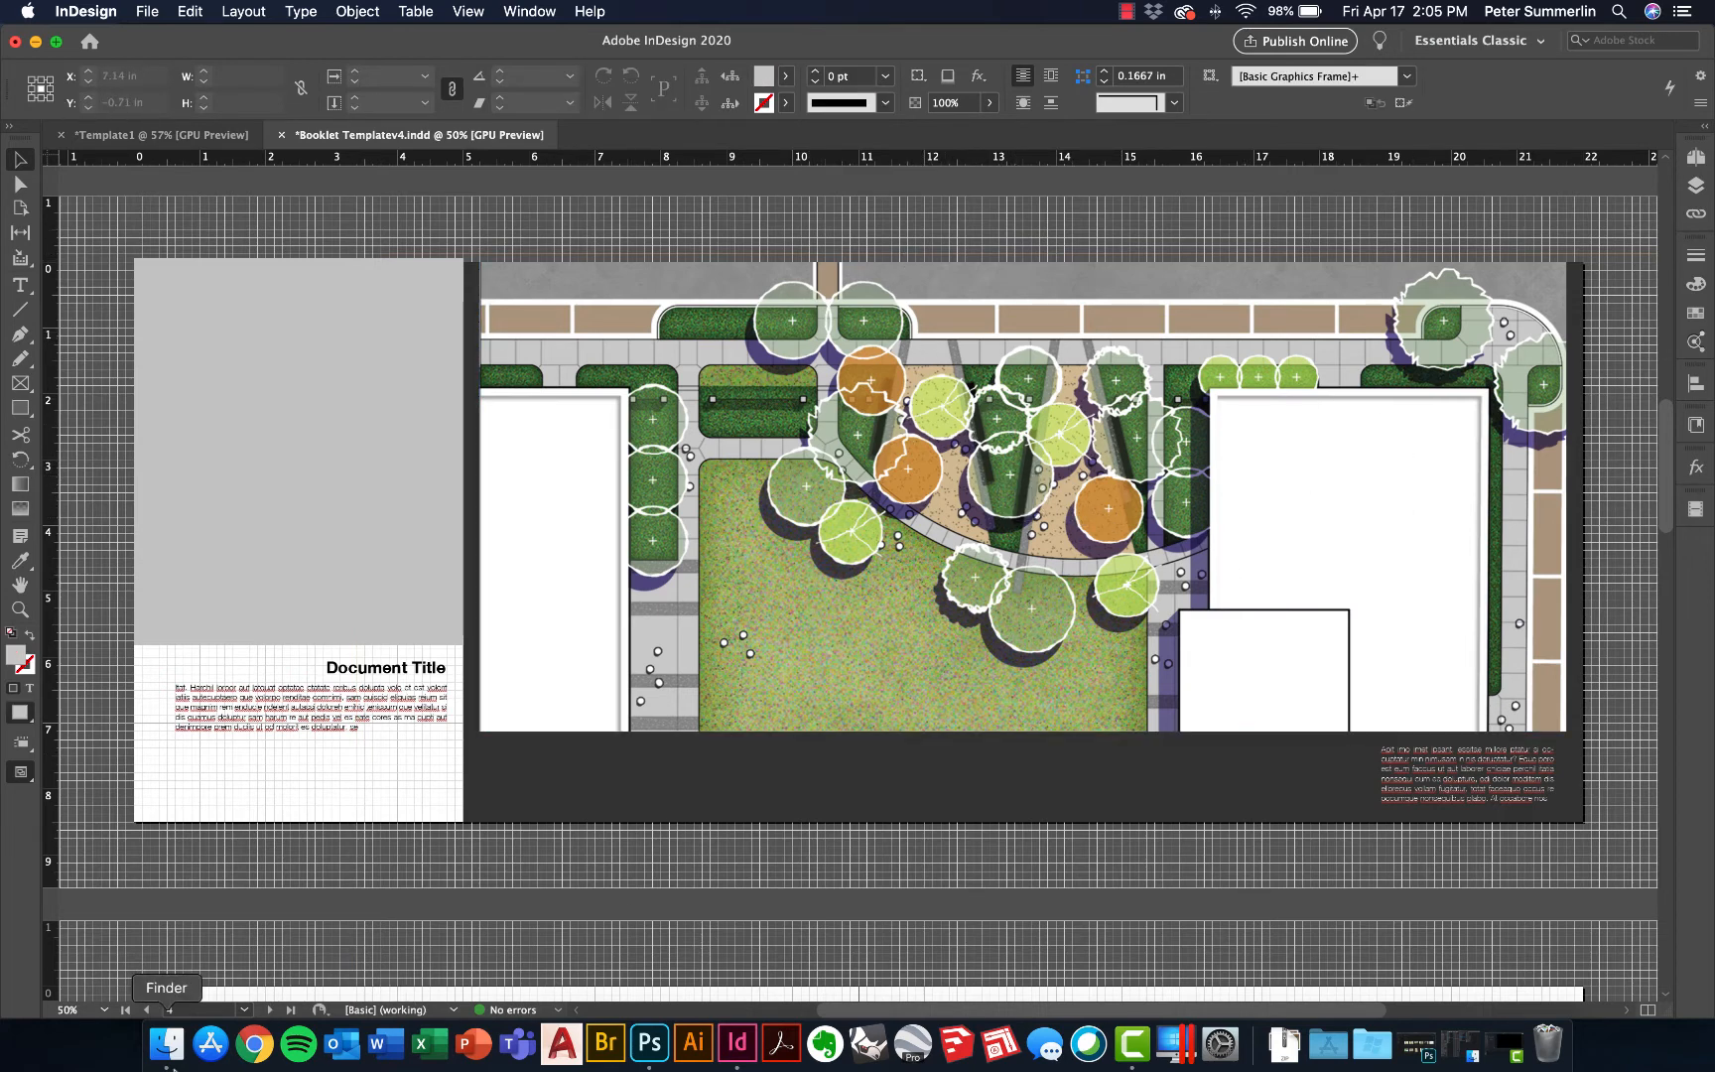
Open concept B rendering_low resolution.psd from the Portfolio Contents folder in Photoshop
click(642, 1061)
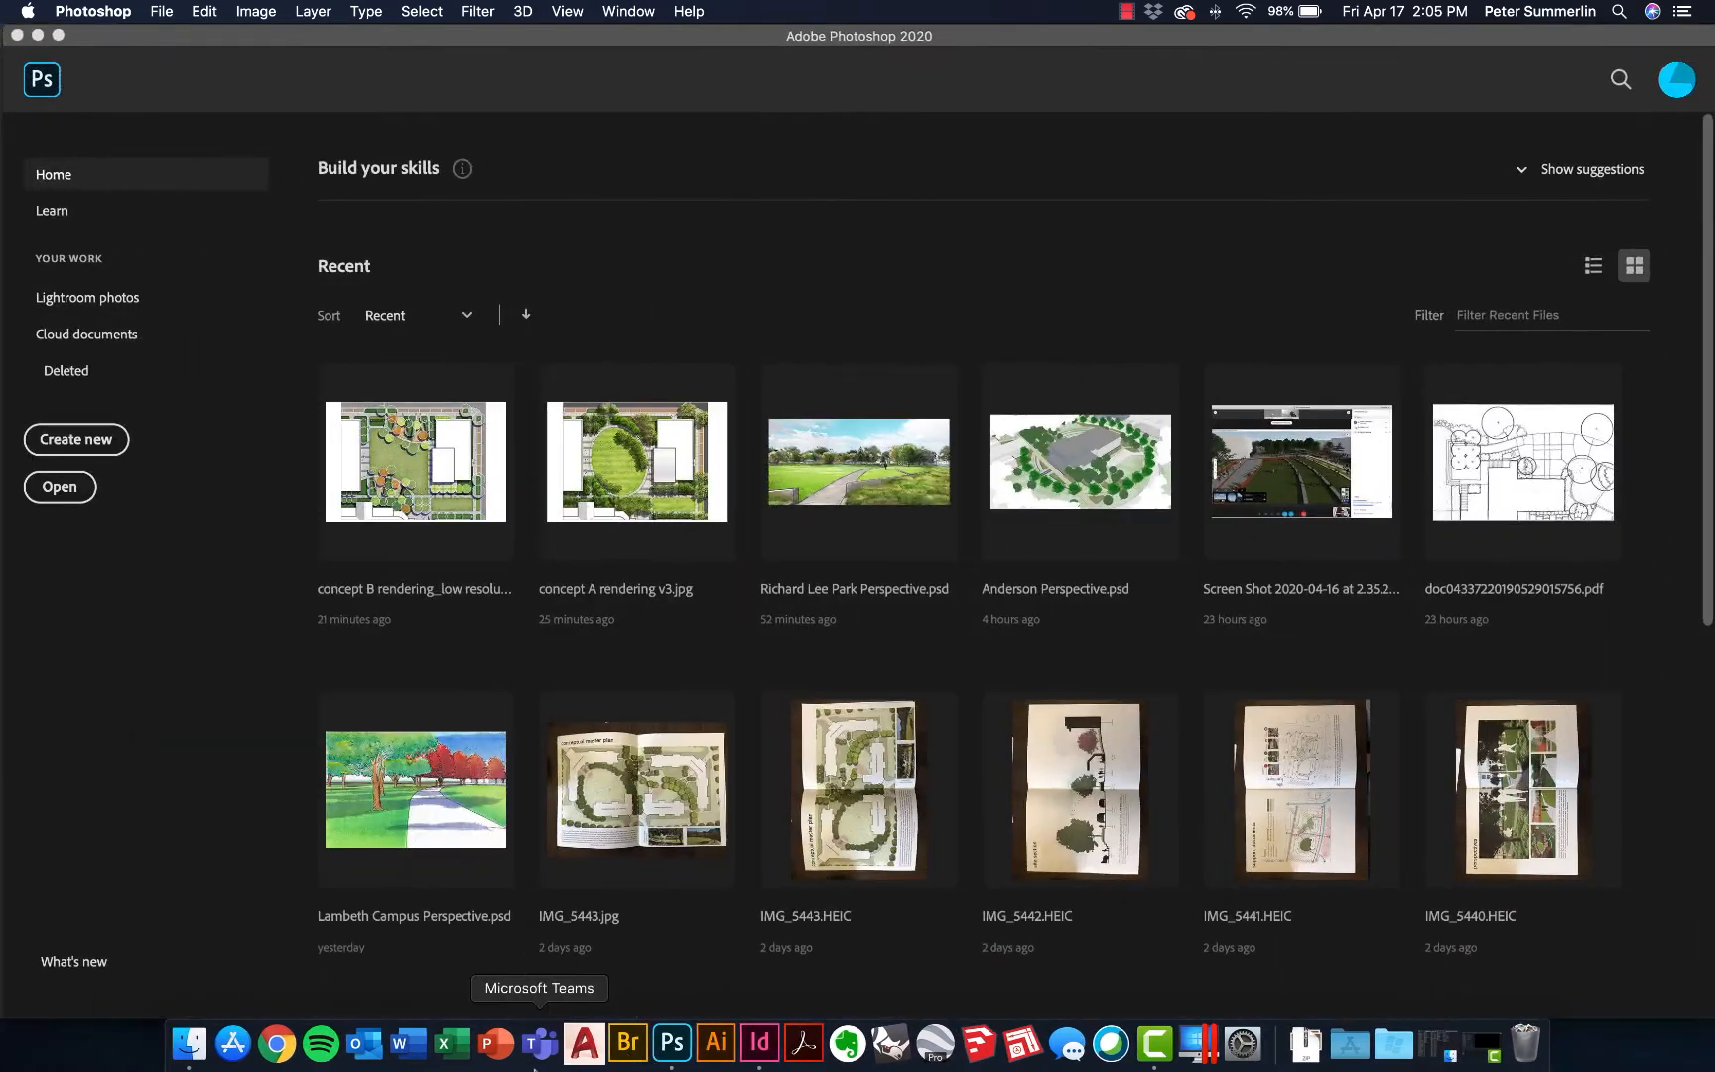
click(188, 1044)
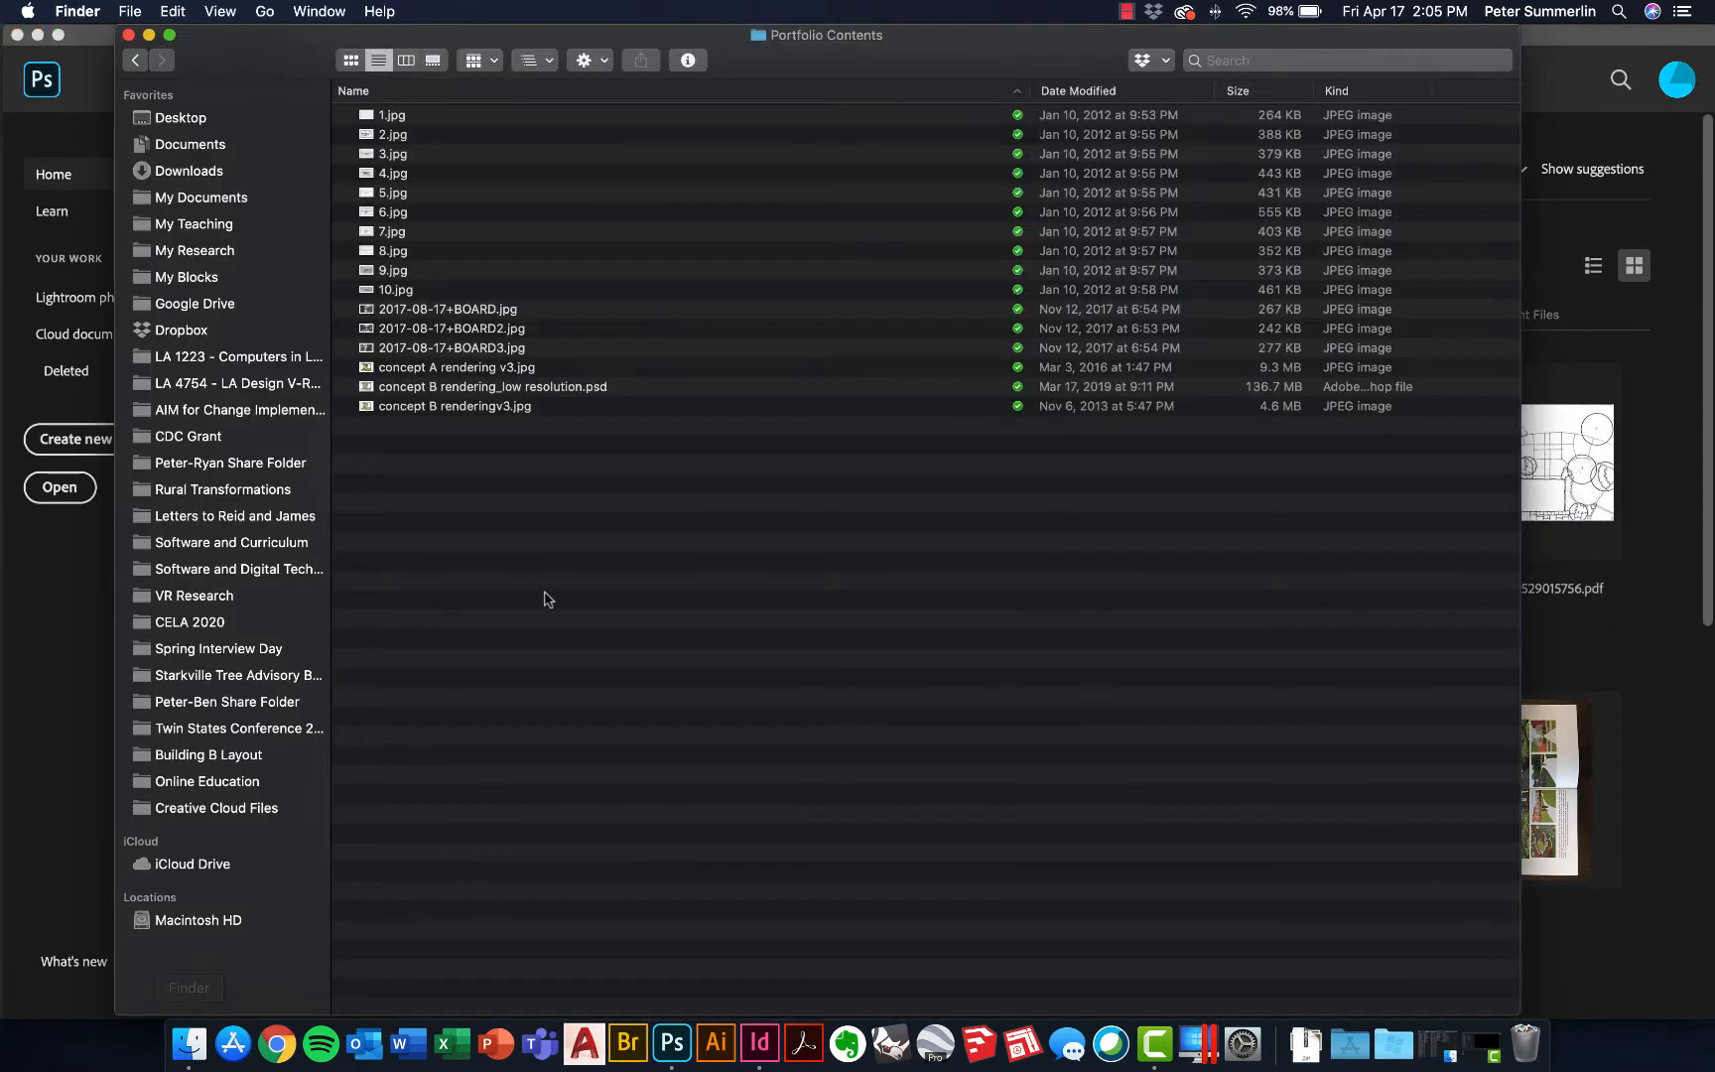
double_click(479, 387)
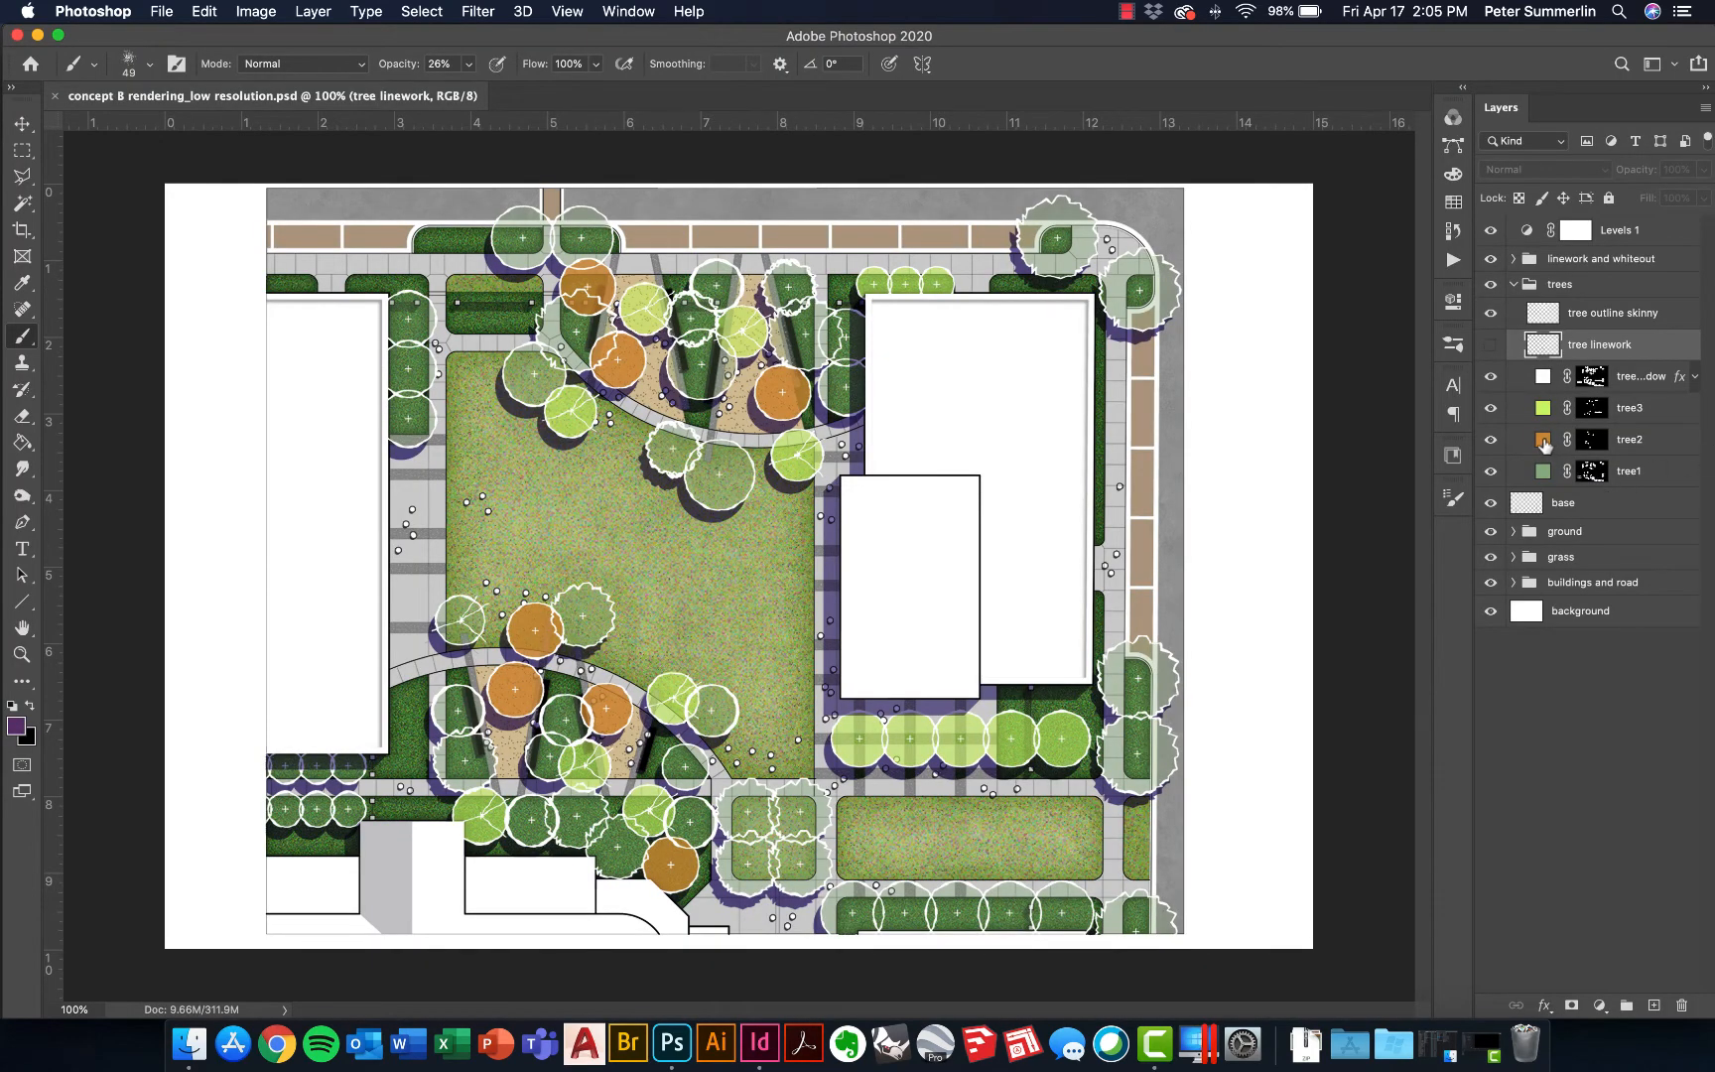
Change the tree2 solid color fill layer to light purple, hex dc90ea
double_click(1545, 444)
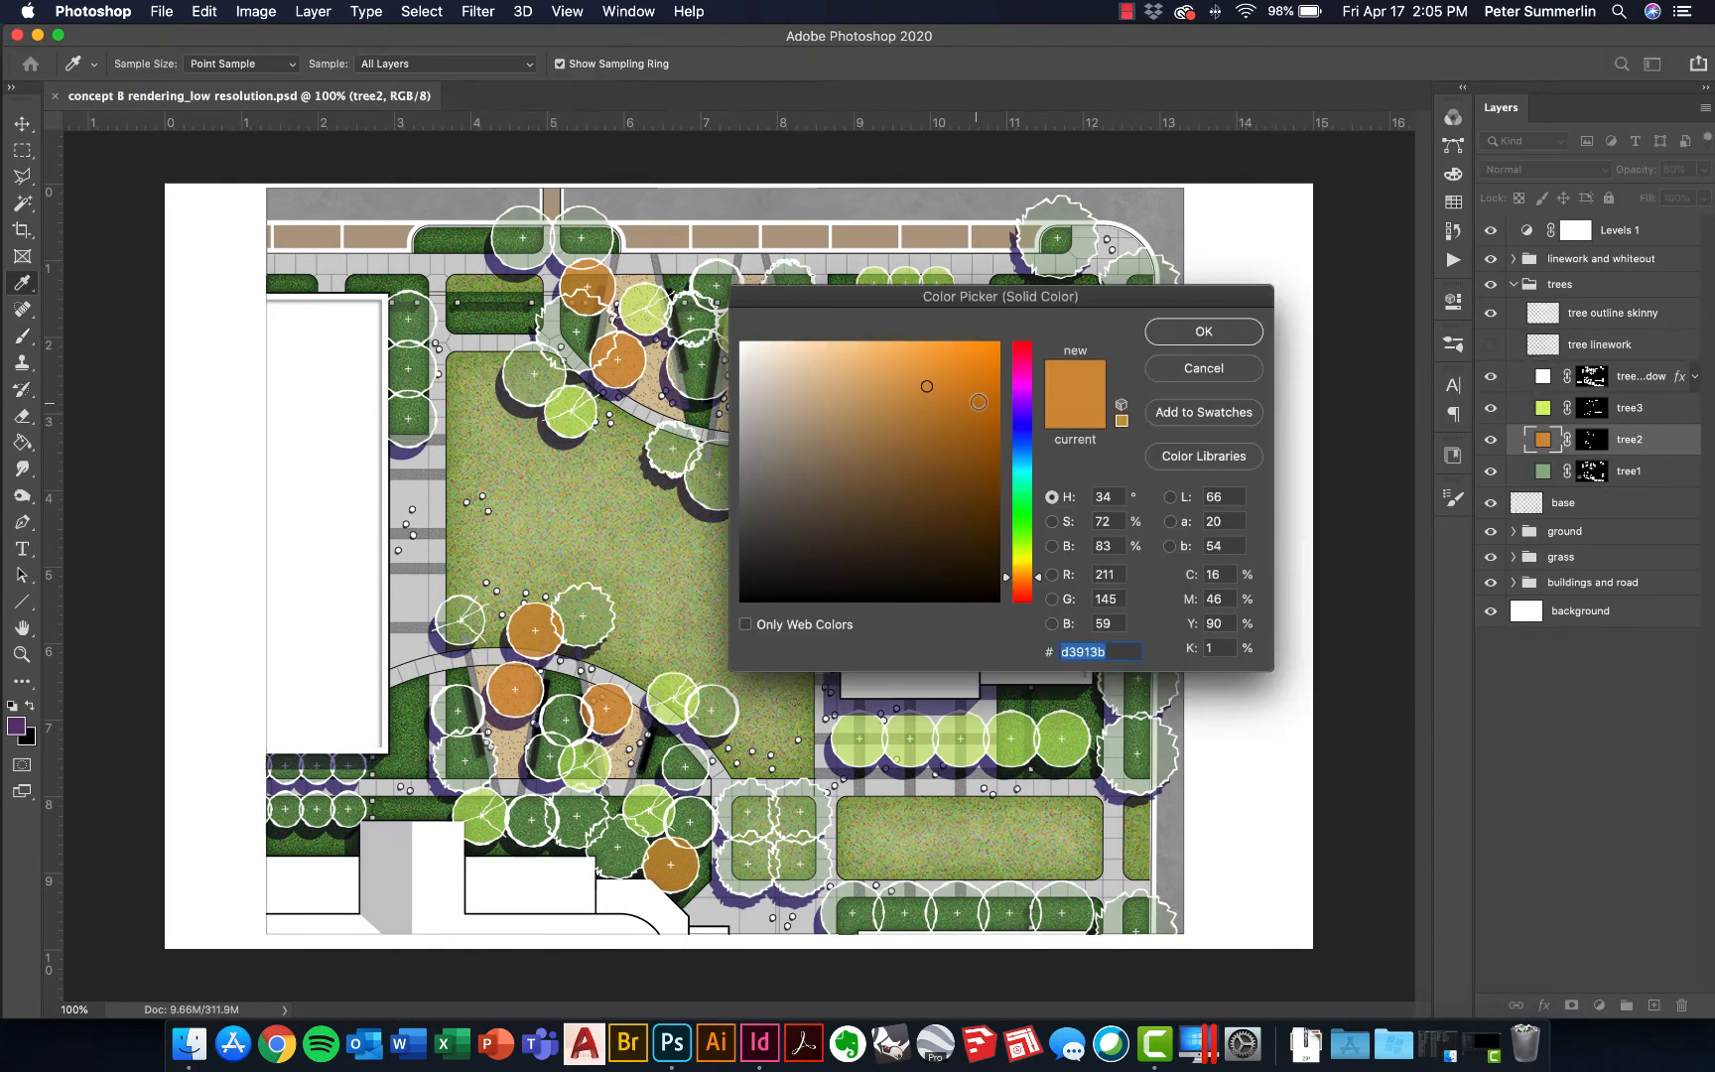
click(1019, 393)
click(849, 377)
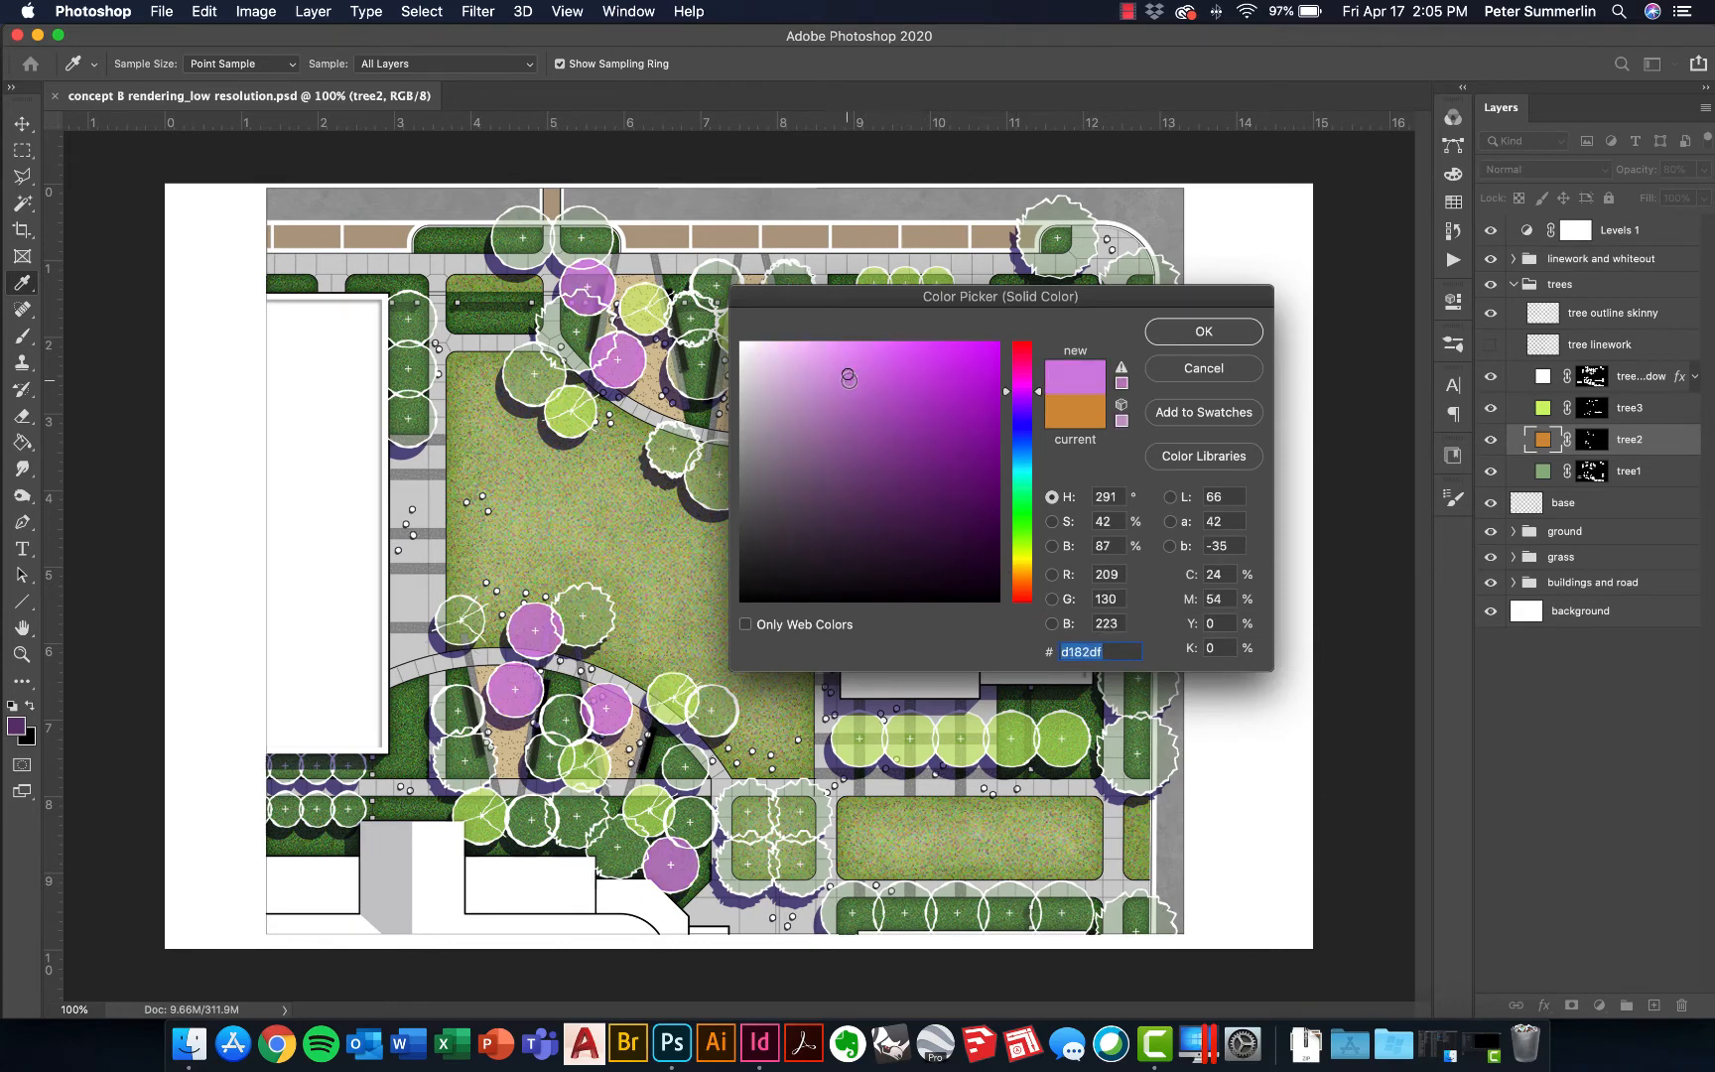
click(875, 360)
click(840, 363)
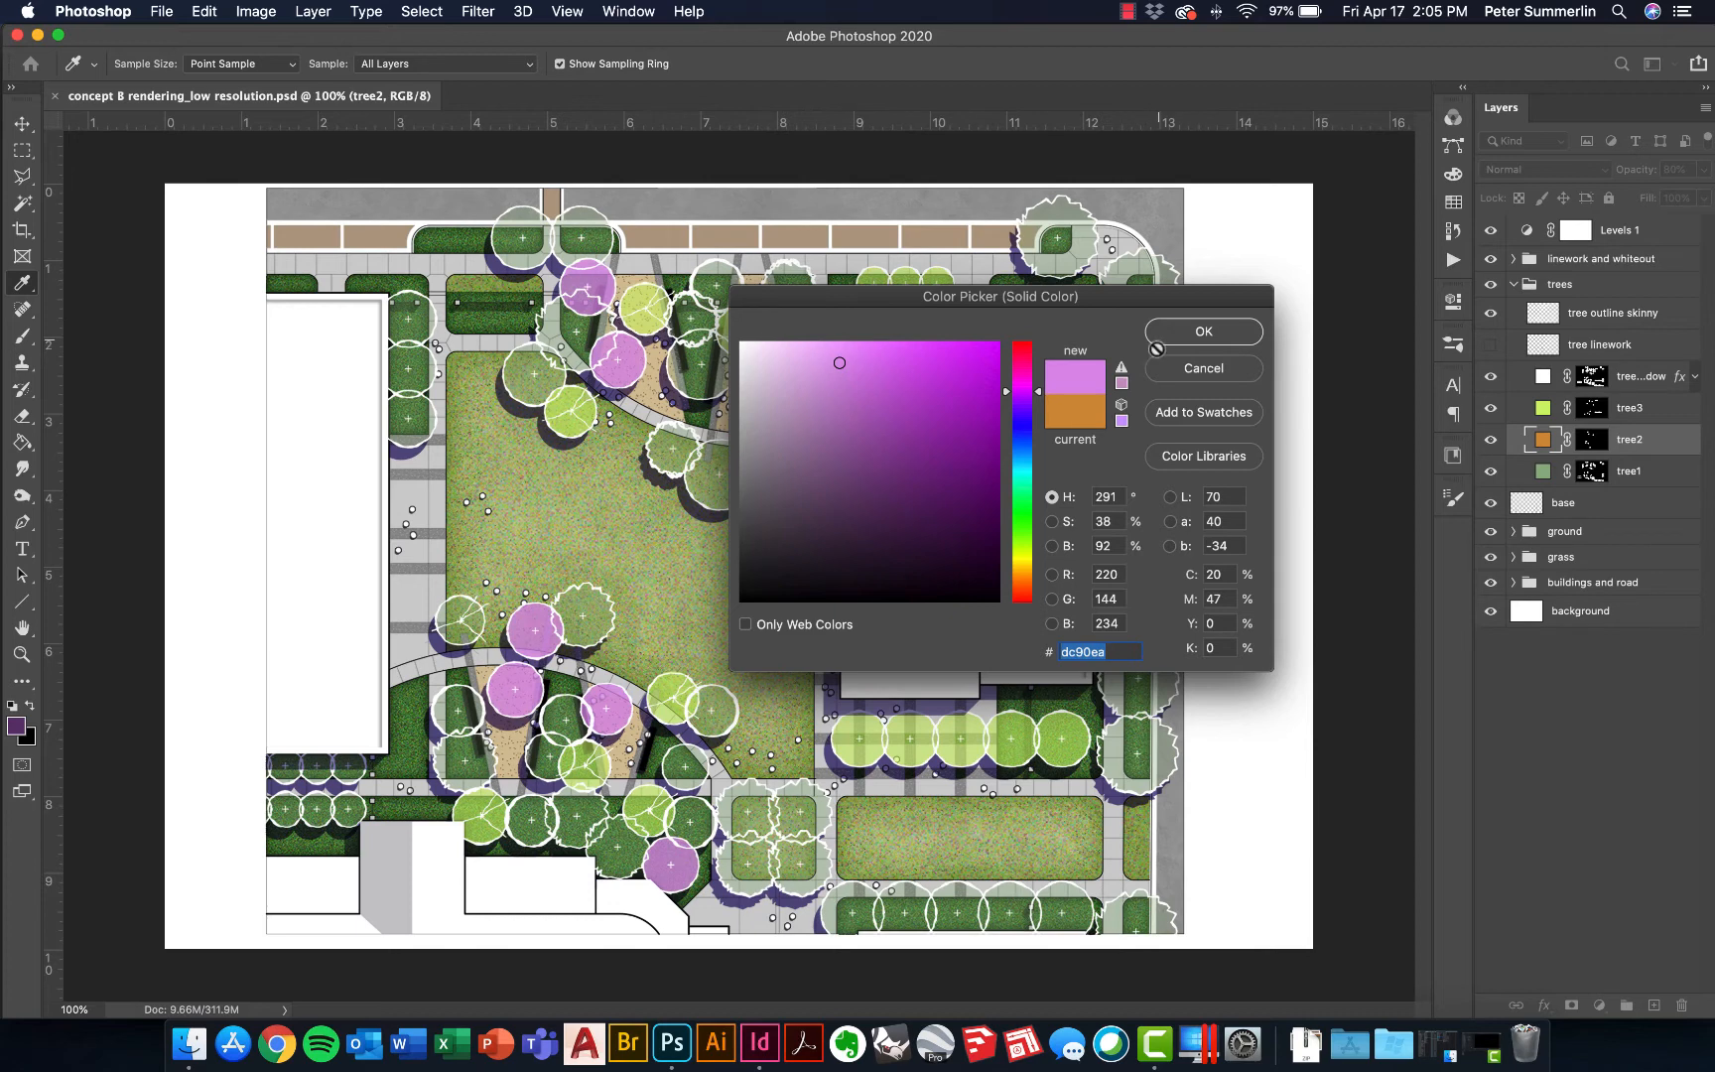
click(1157, 342)
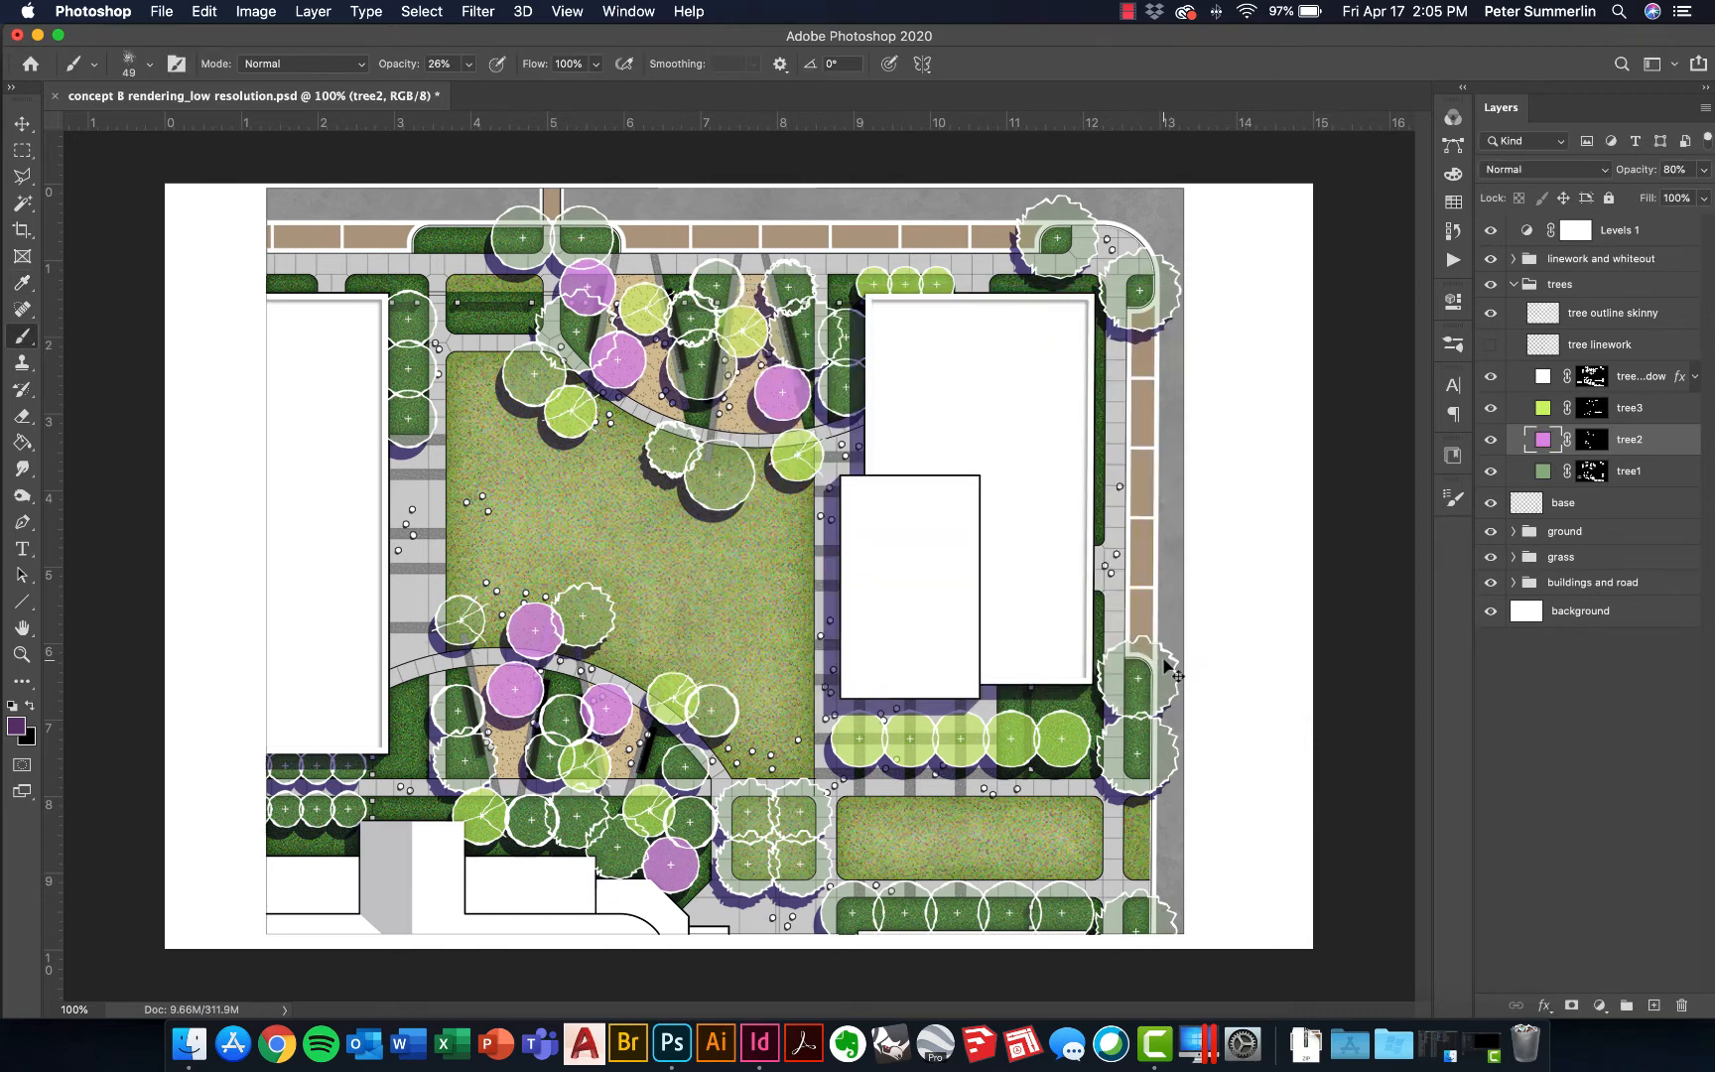
Save and close the recolored PSD, and minimize Photoshop to return to the InDesign booklet
key(super+s)
click(52, 99)
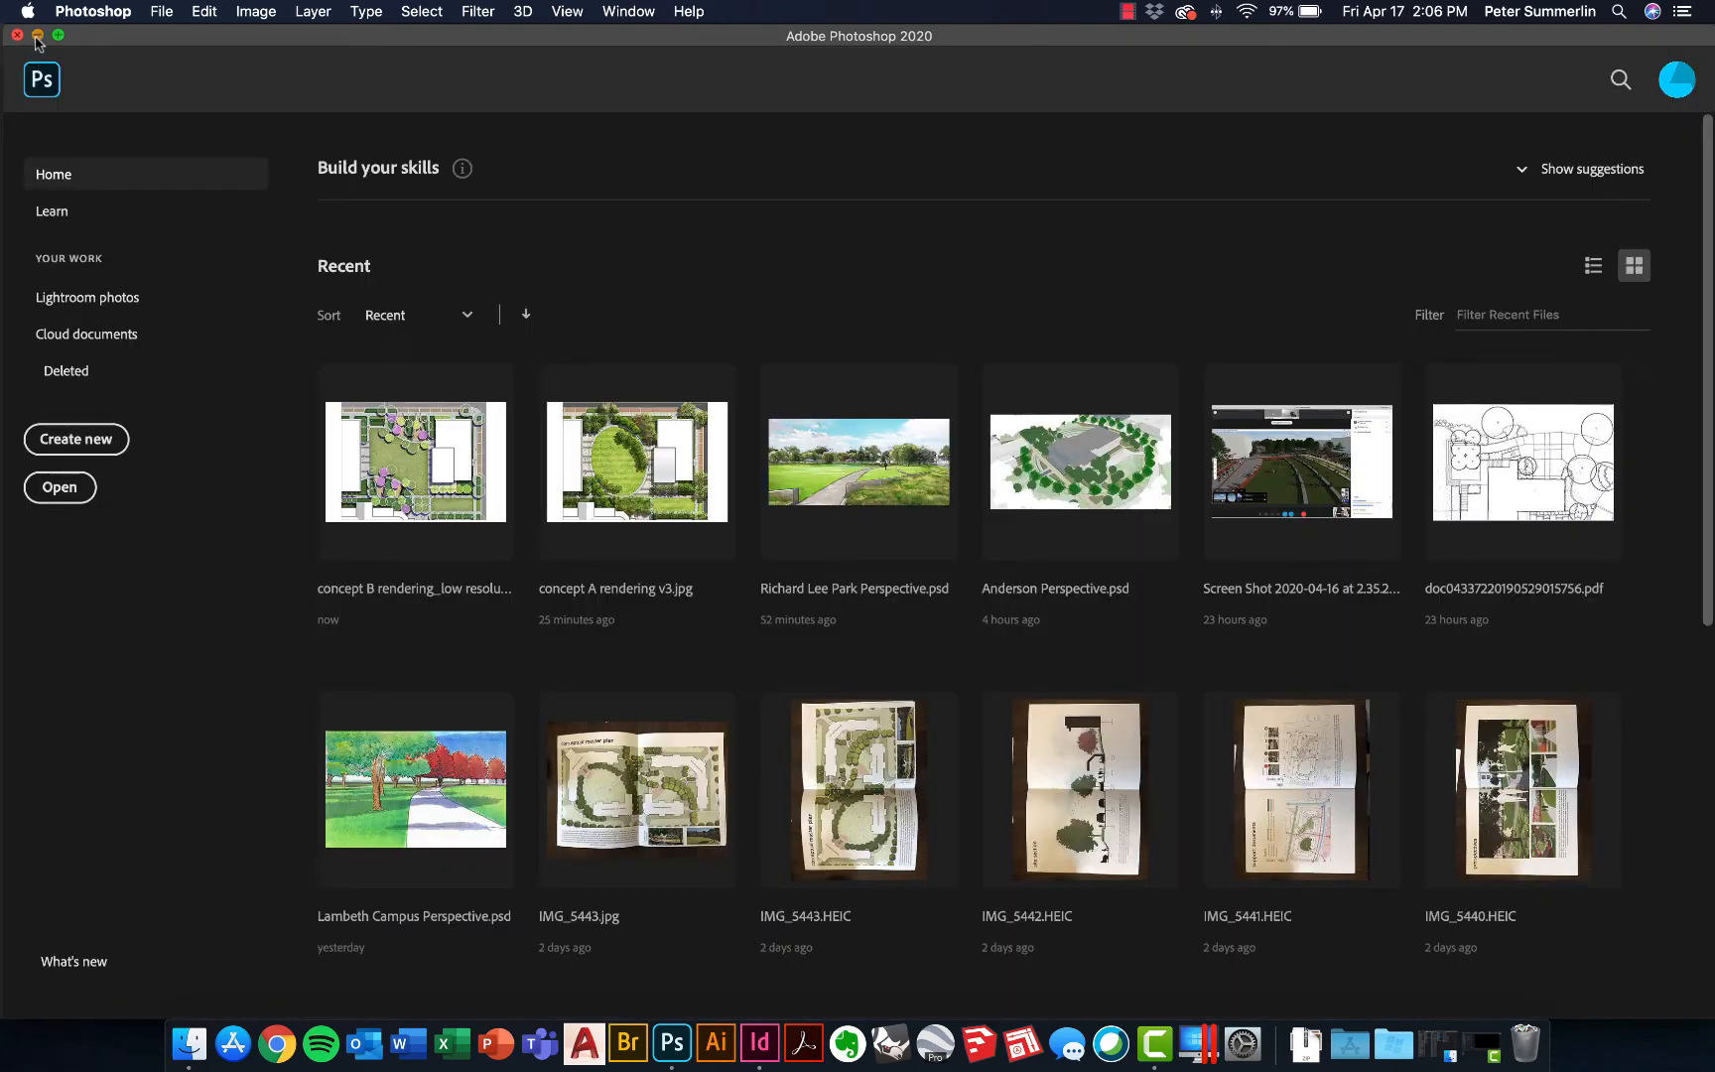
click(37, 34)
click(1601, 91)
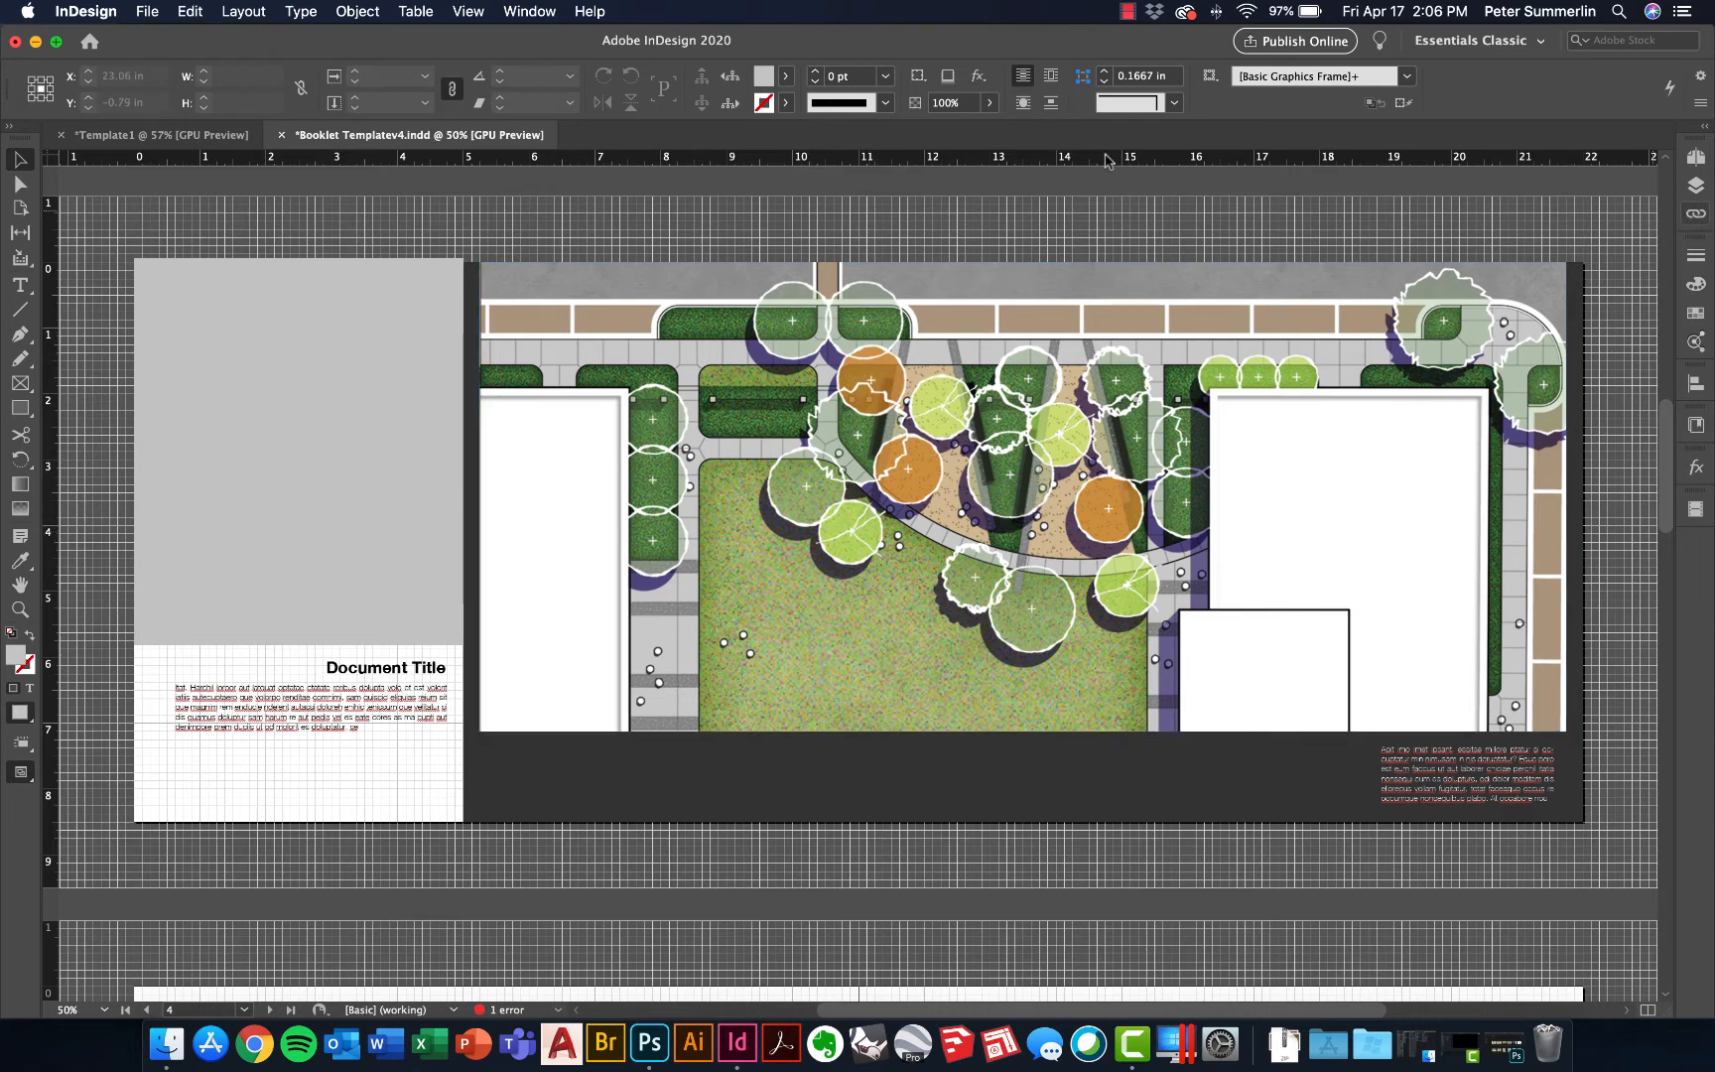
Update the modified link of the placed concept B PSD so the frame shows the edited file
click(527, 11)
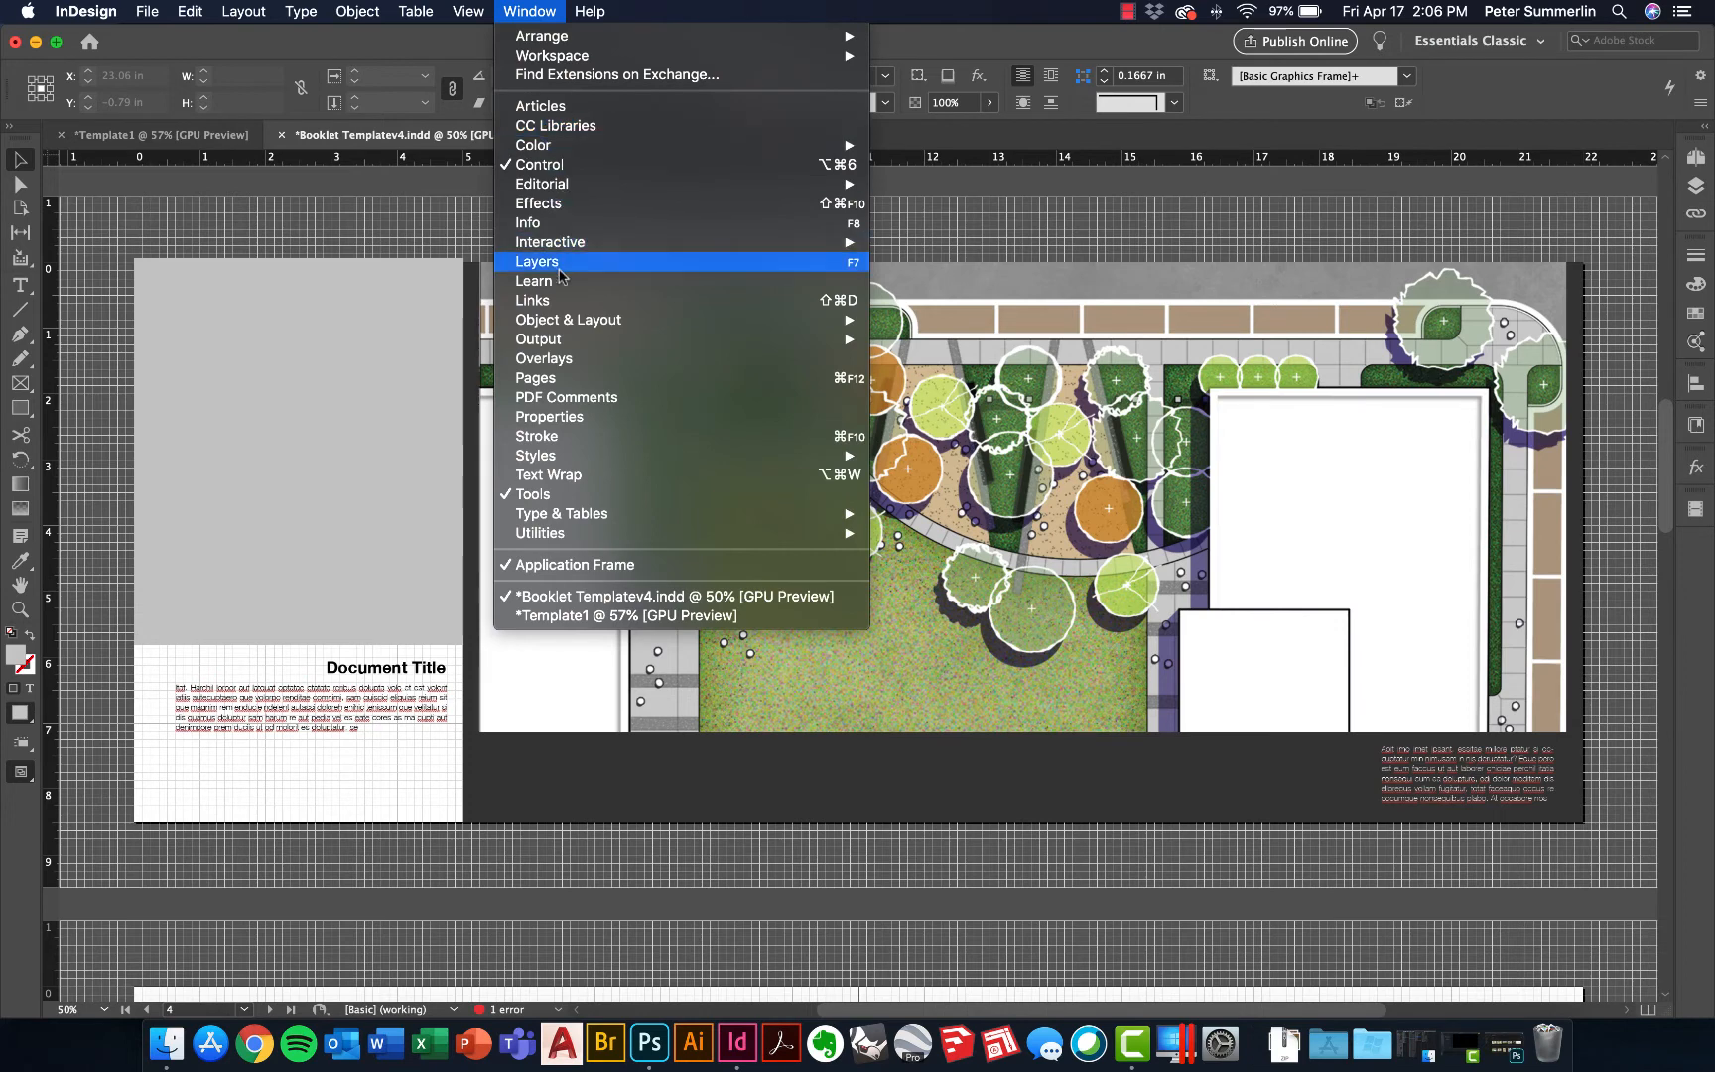
click(561, 301)
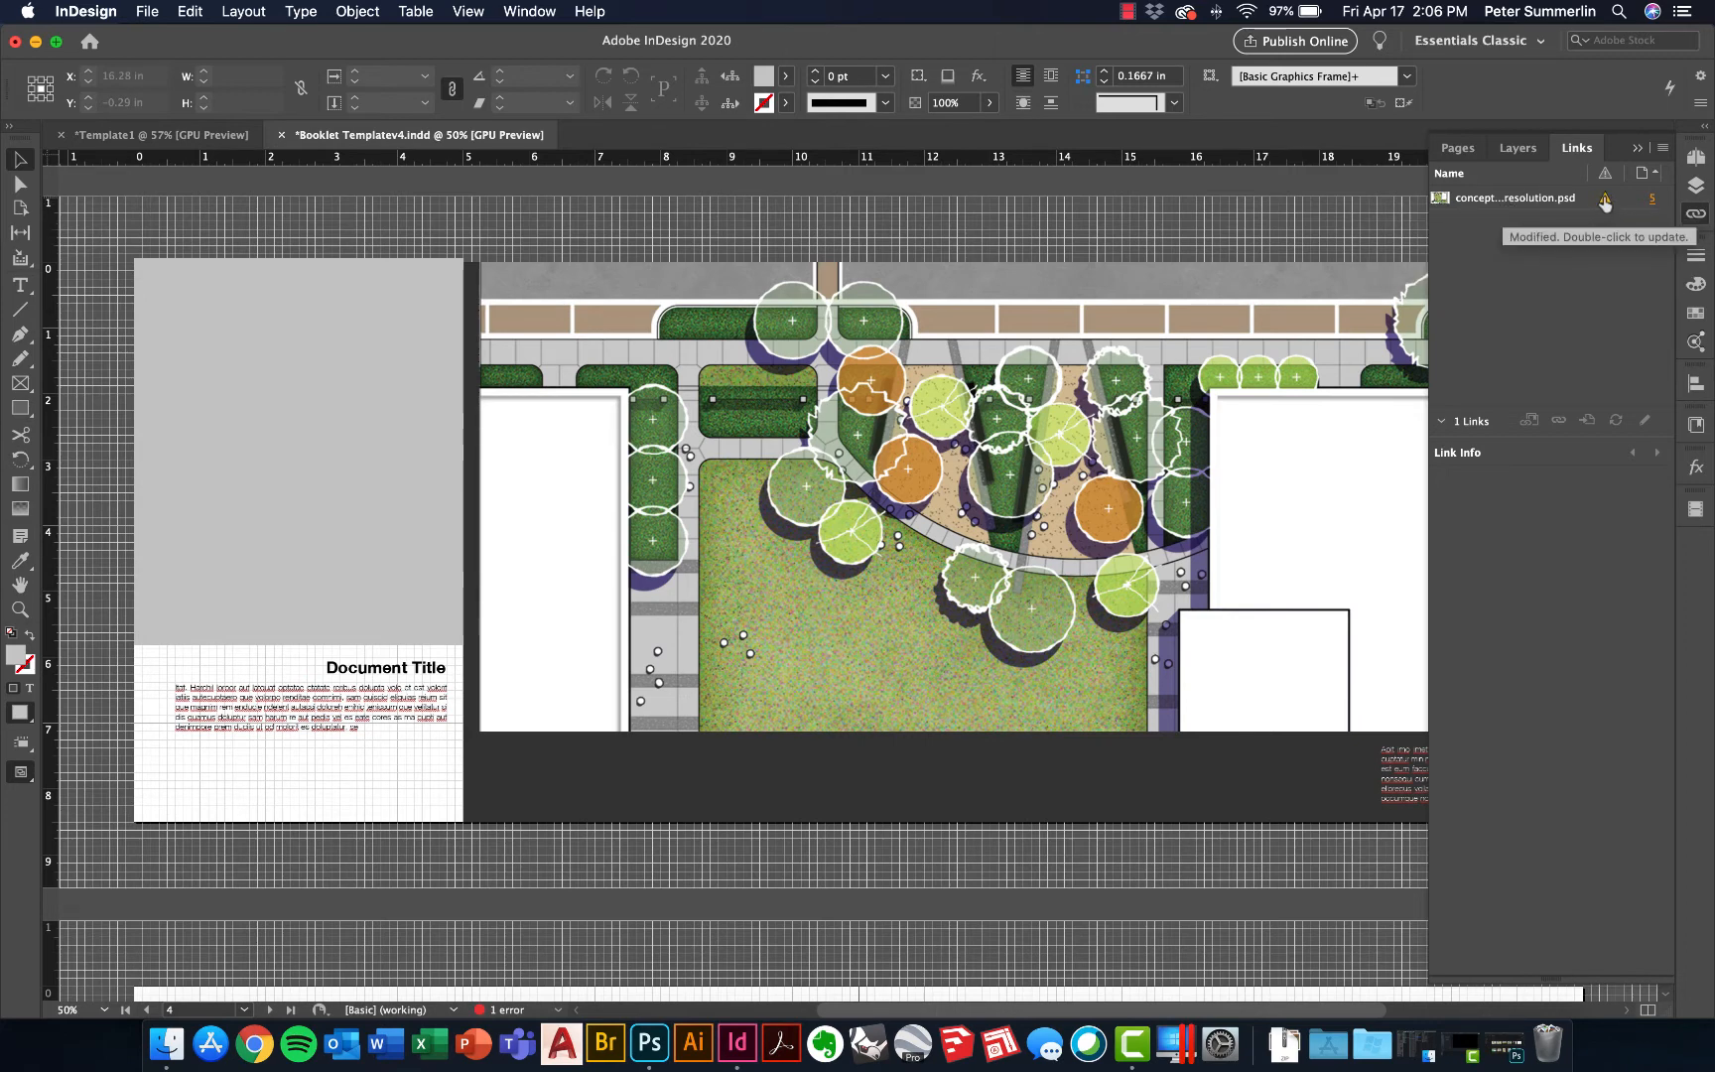
right_click(1555, 200)
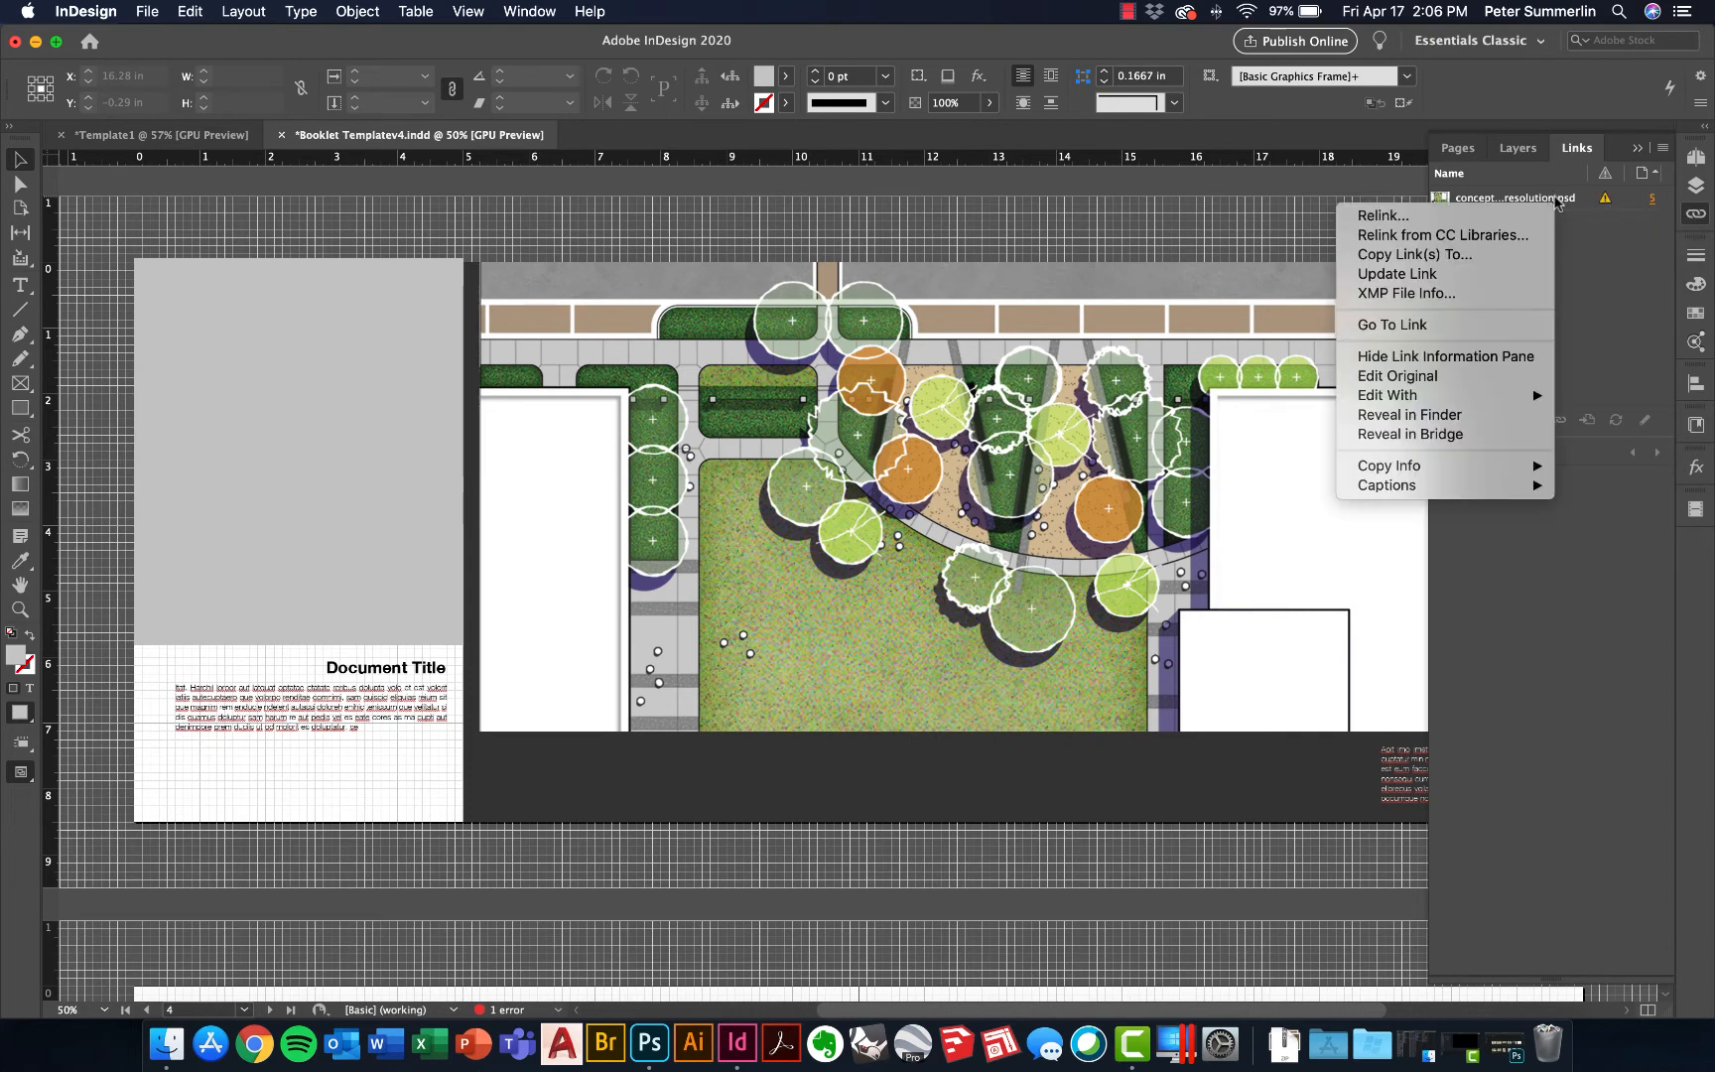
click(1502, 279)
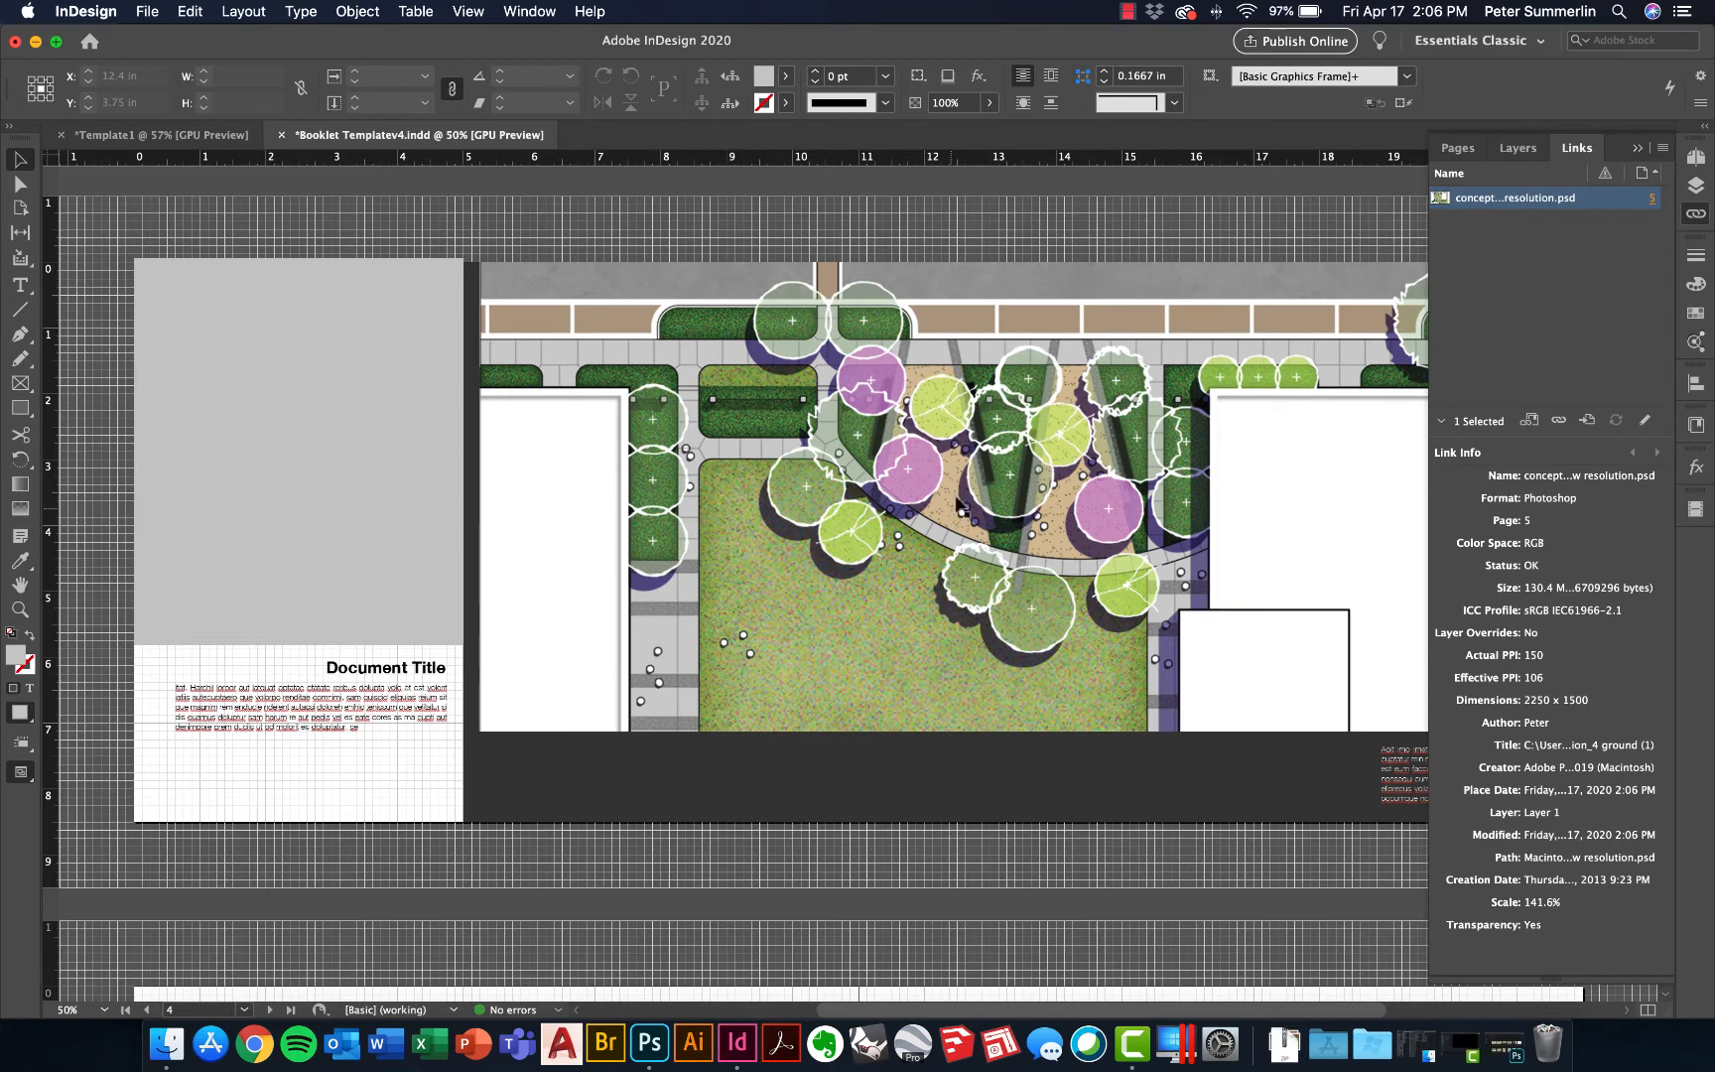
click(1164, 241)
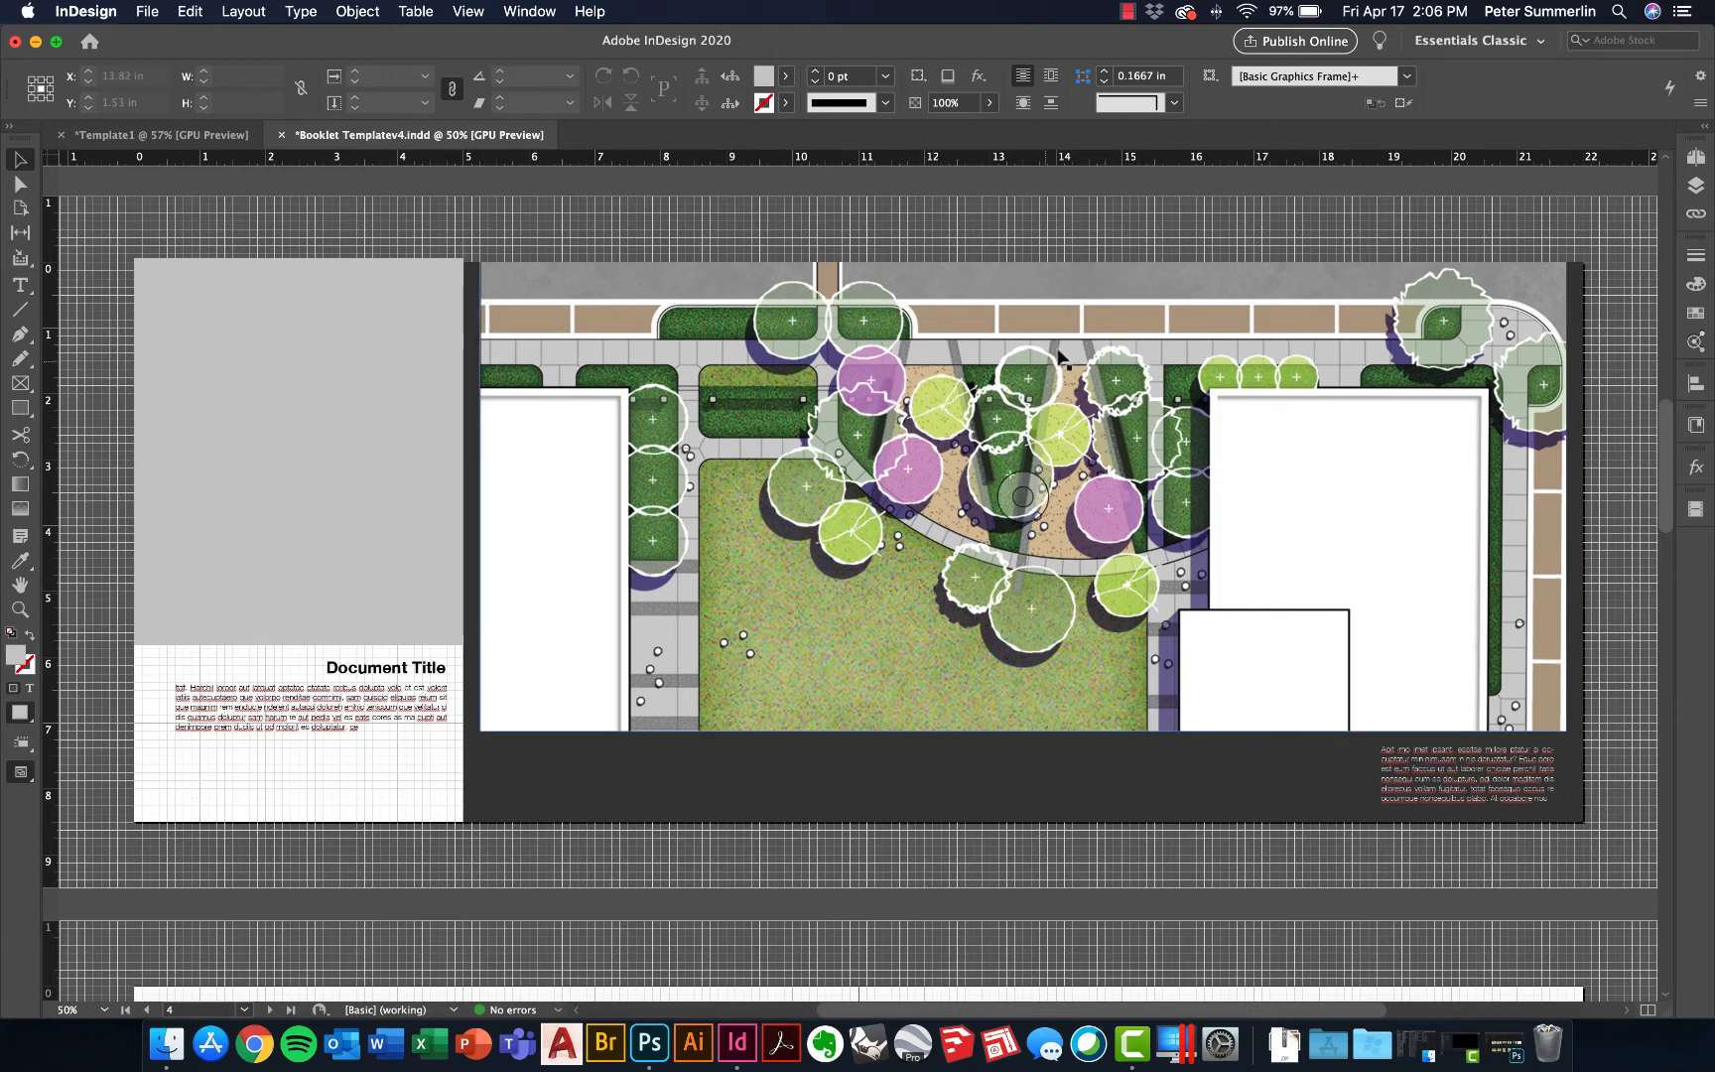
Set the document's display performance to Typical Display
right_click(969, 226)
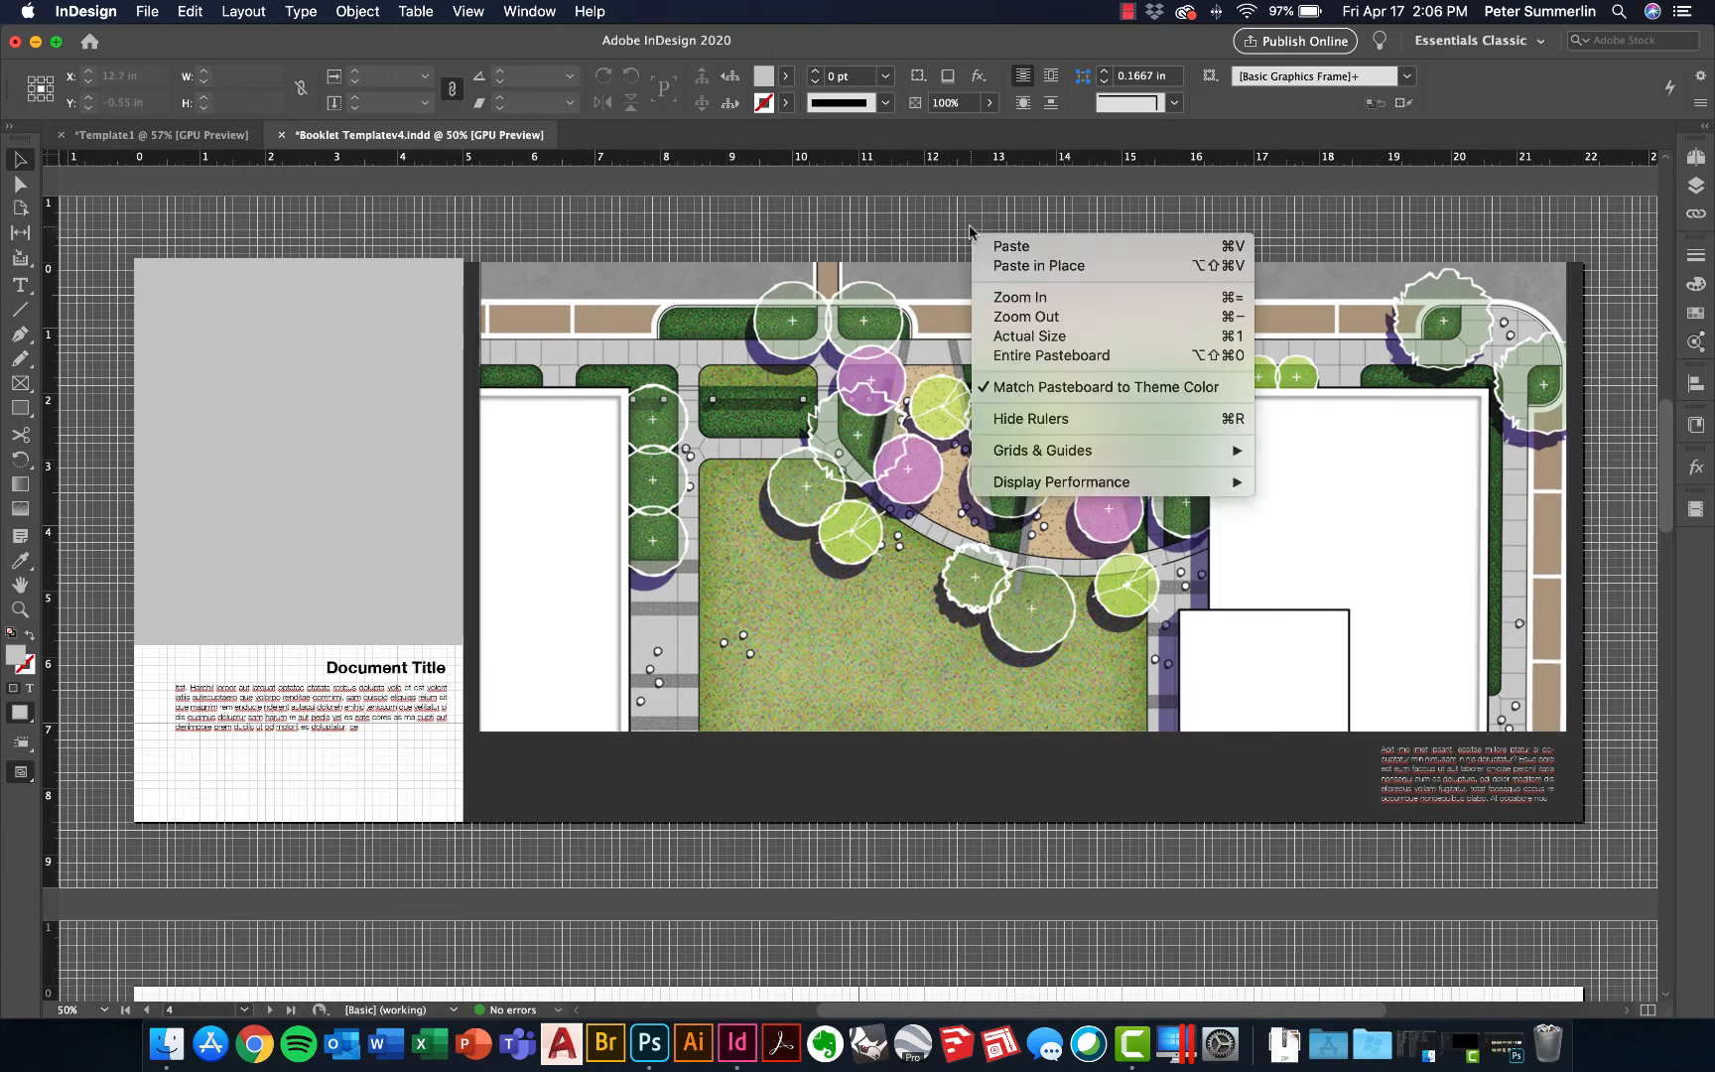
mouse_move(1068, 477)
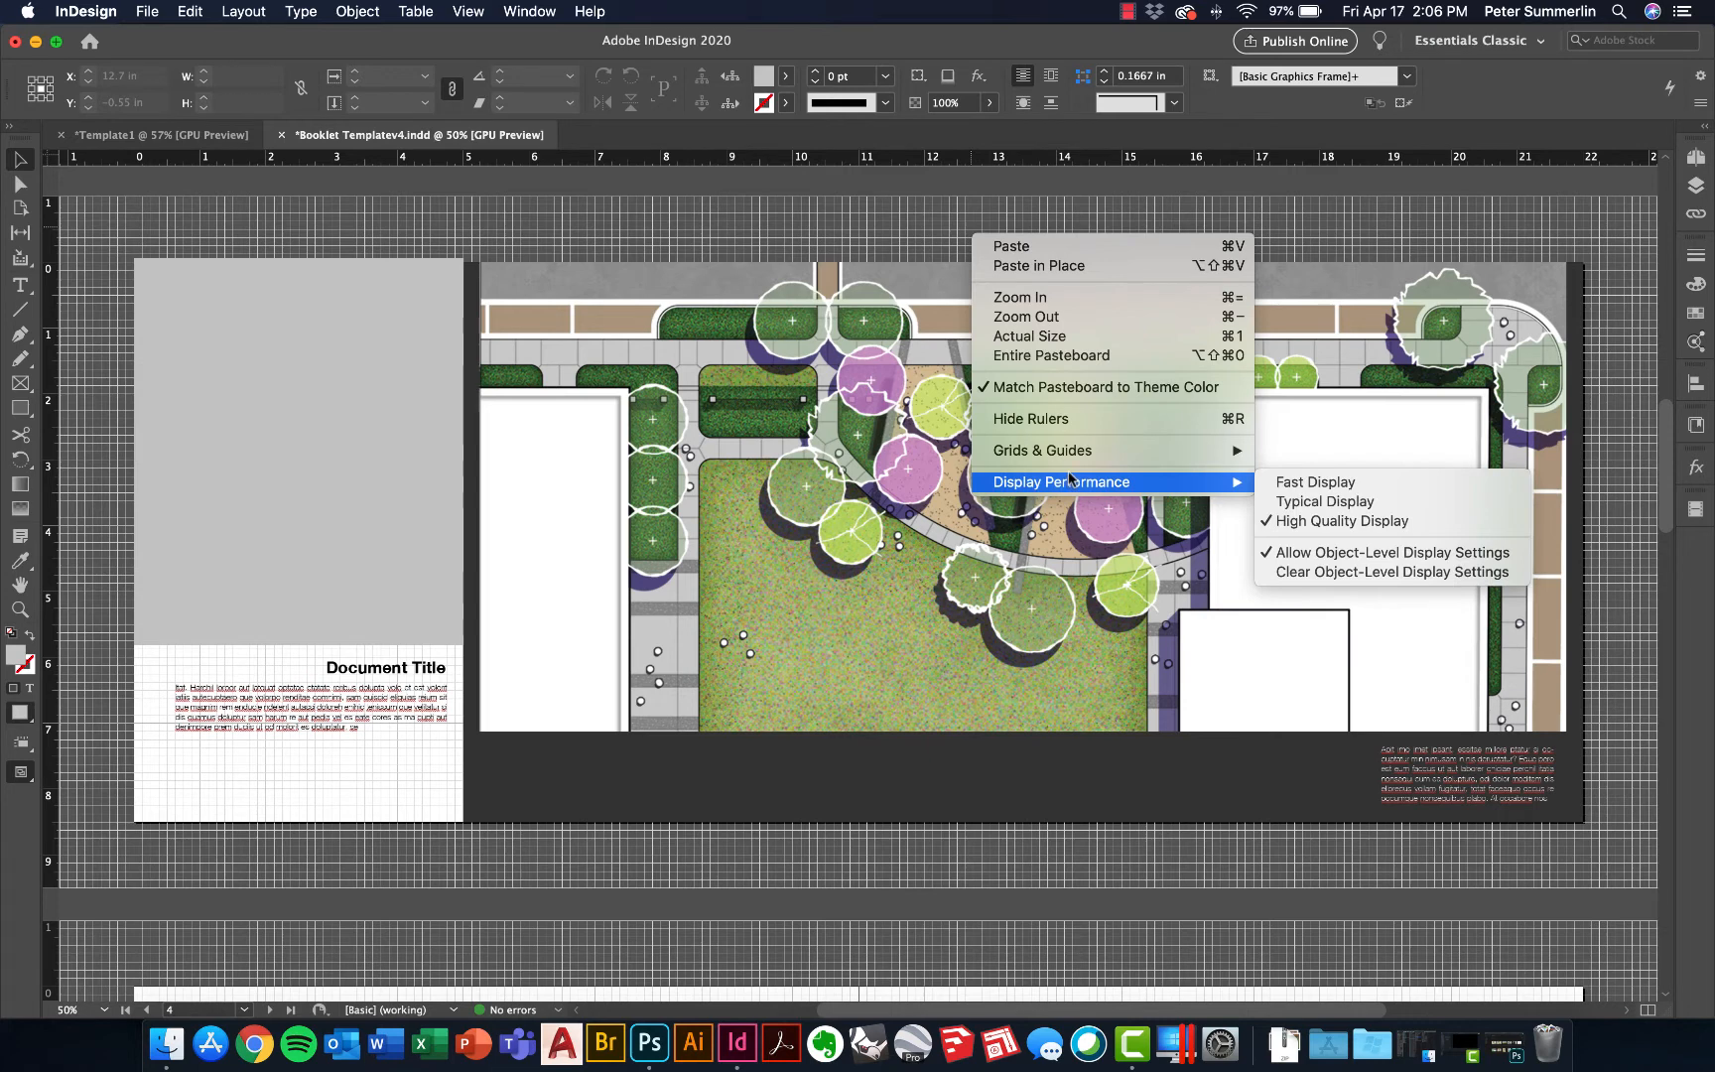
click(898, 230)
right_click(760, 220)
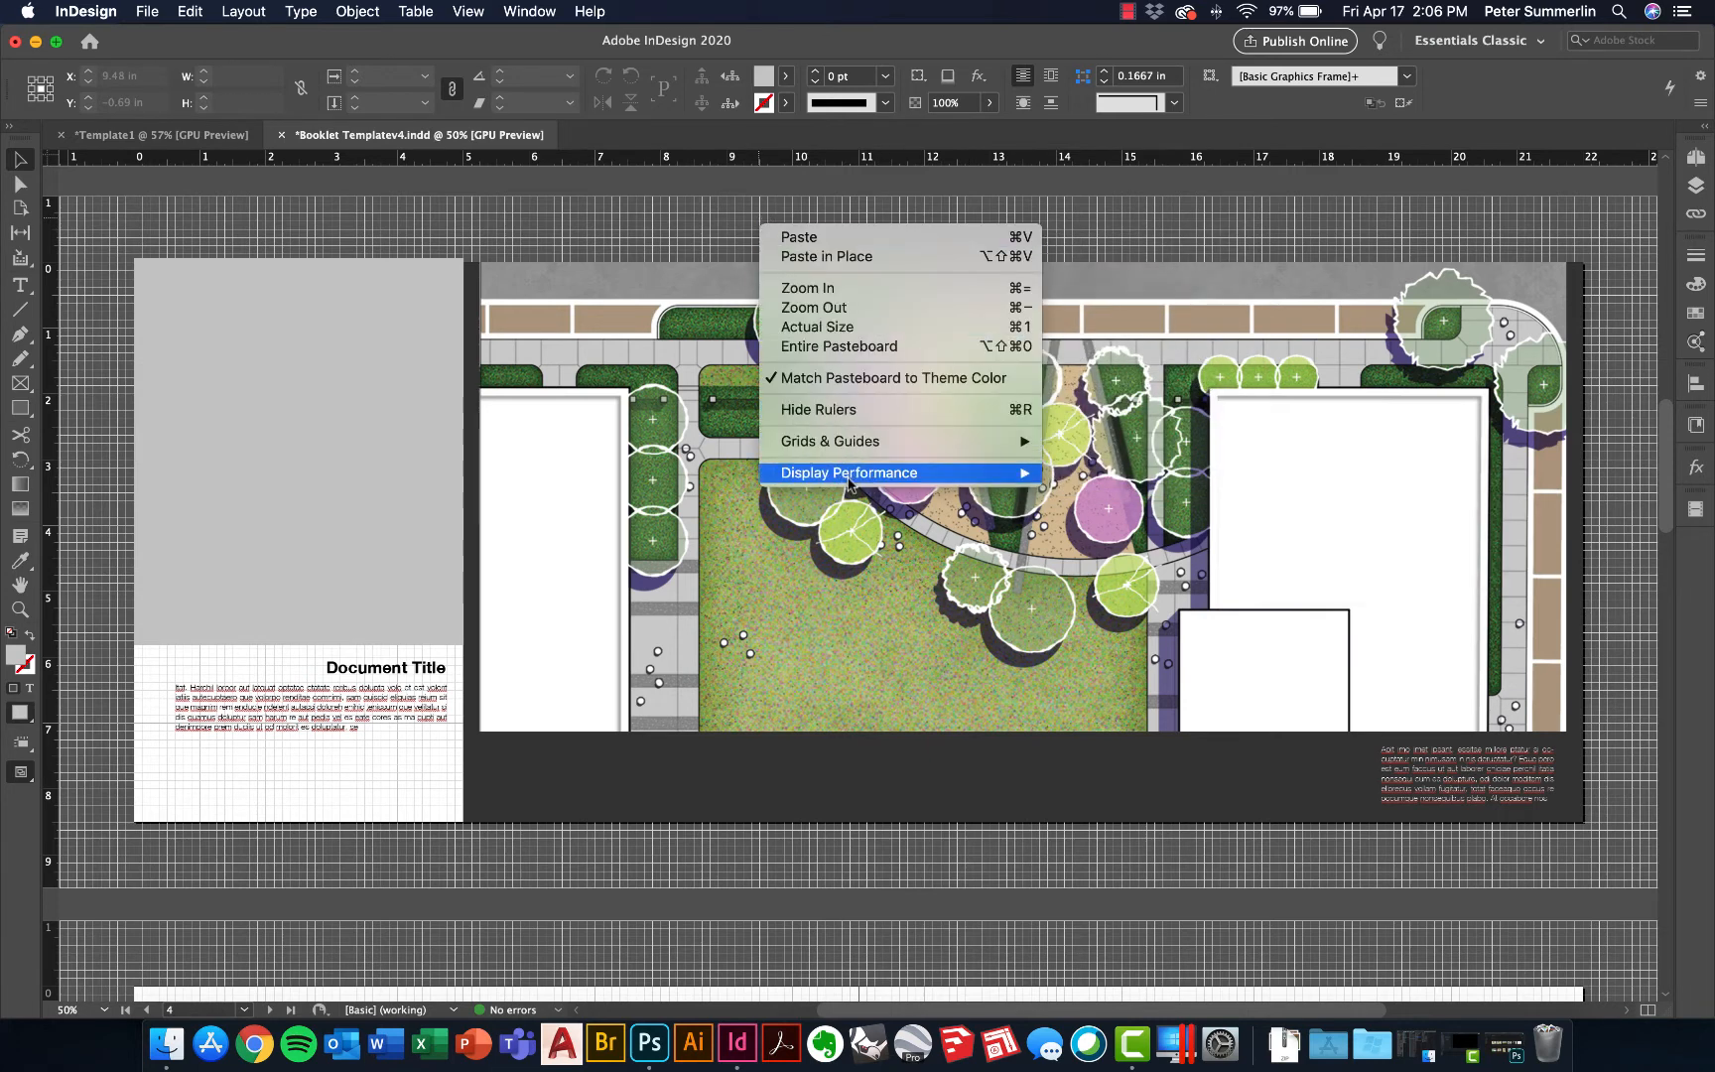
mouse_move(894, 482)
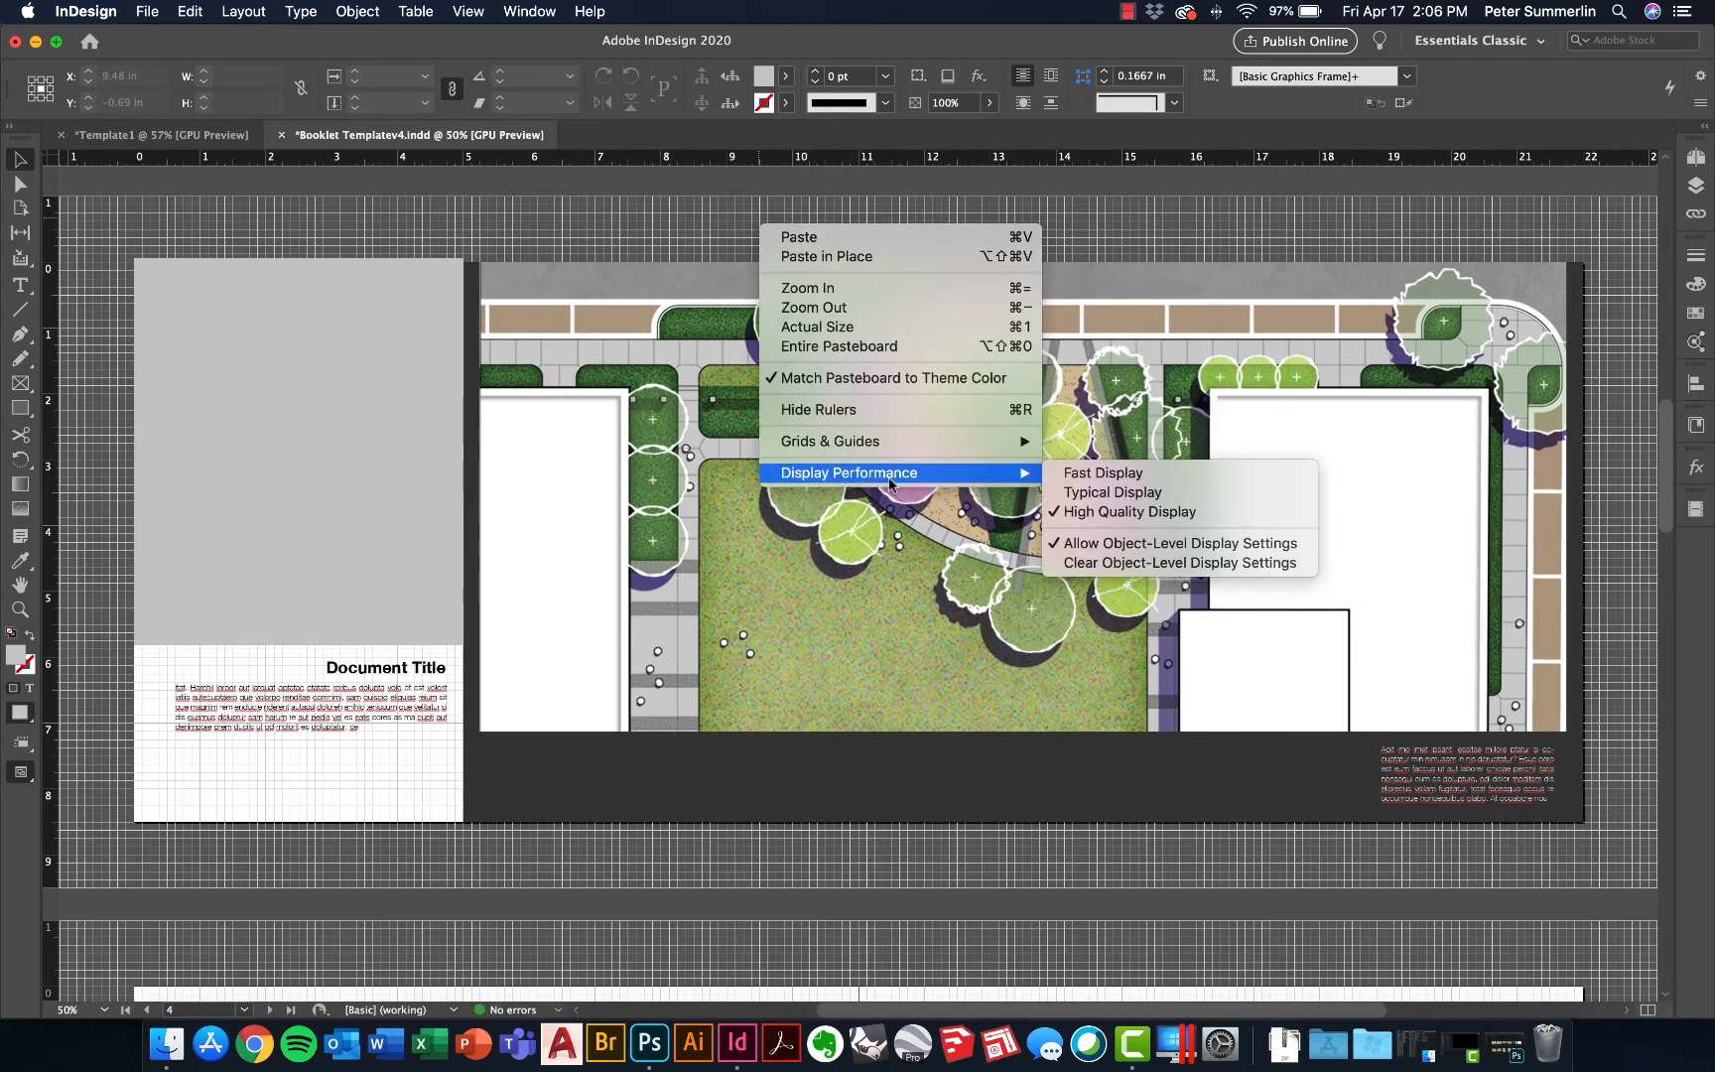
click(1102, 493)
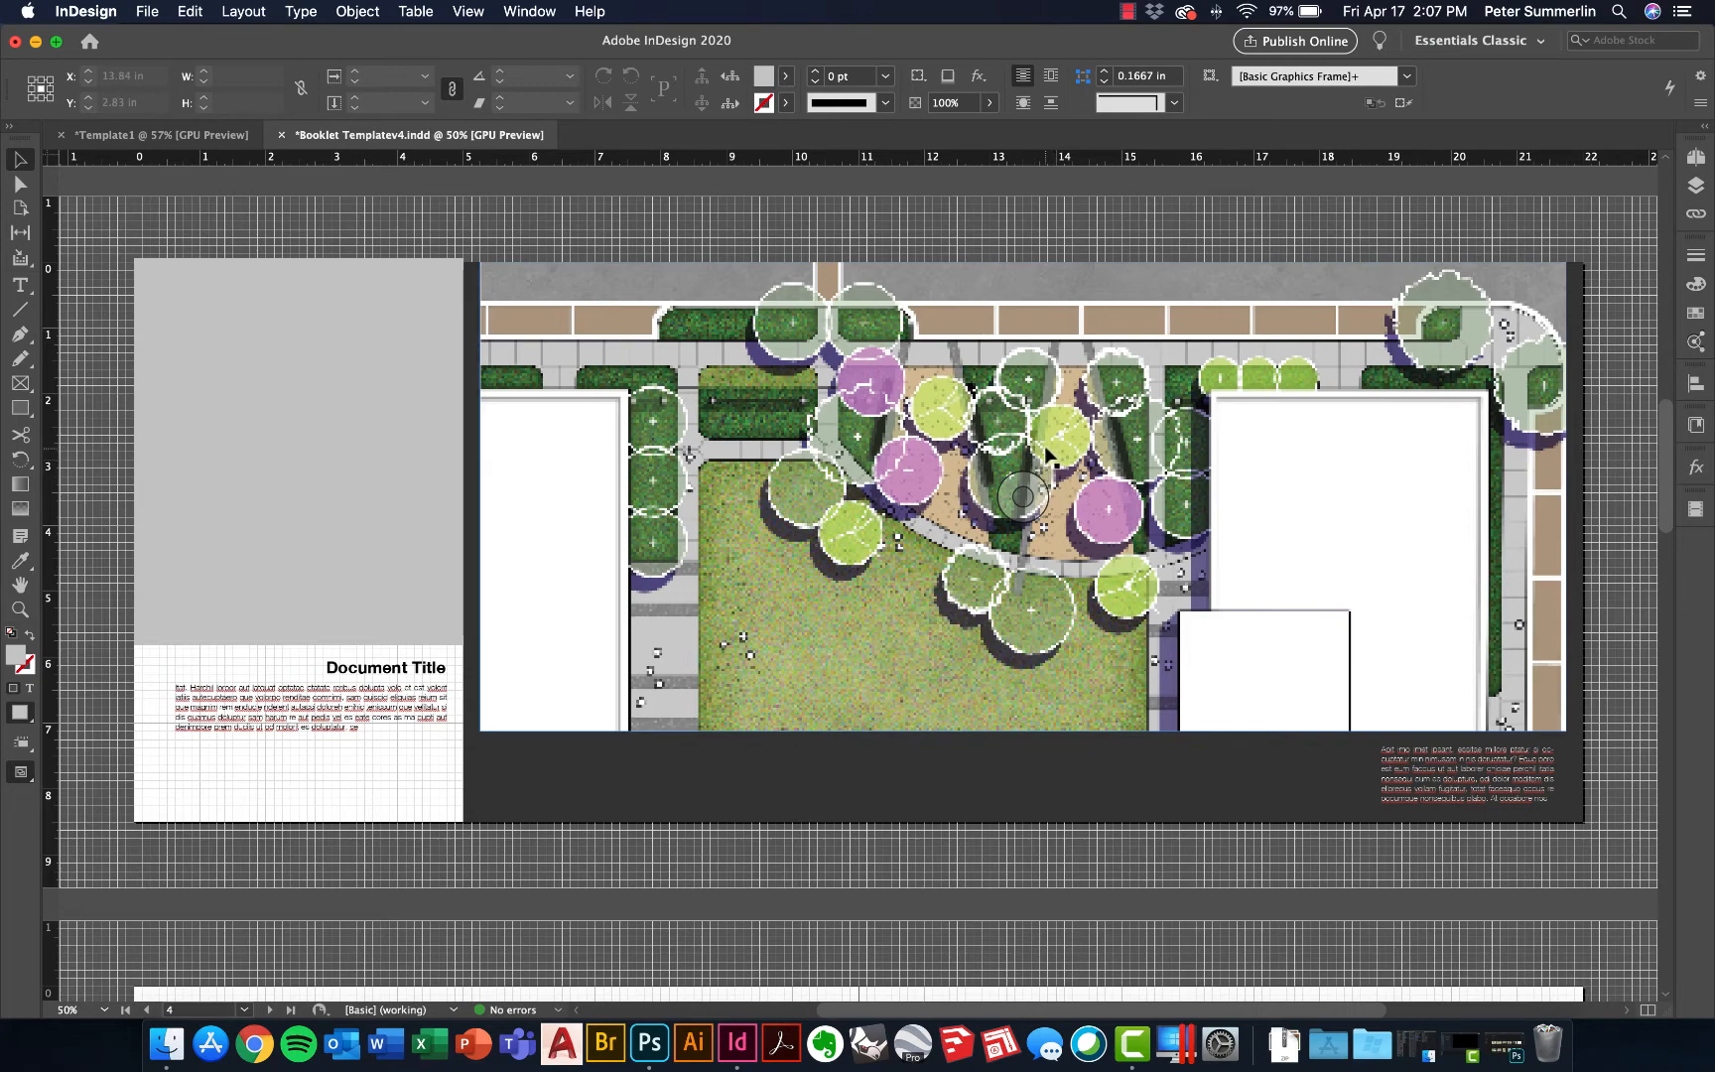
Examine how the plan image and the neighboring spread redraw with the current display setting while moving through the pages
scroll(1047, 452, up, 4)
scroll(1047, 452, down, 4)
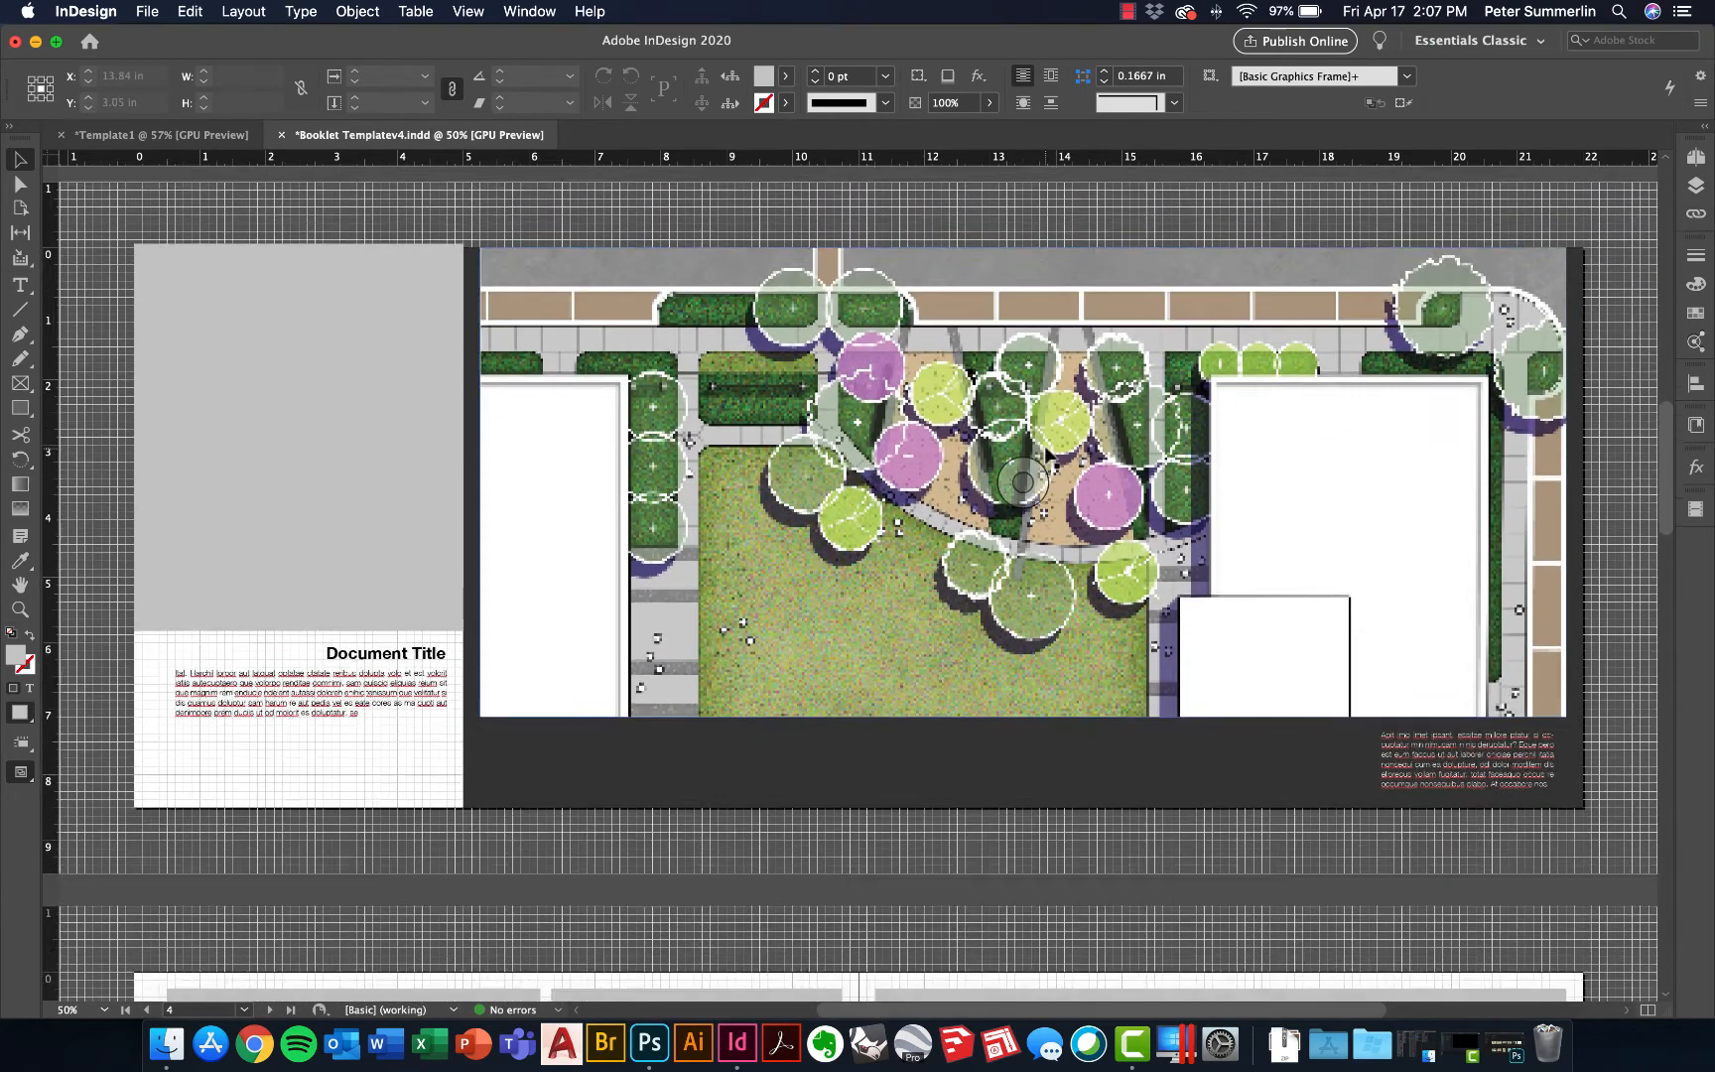
scroll(1044, 447, up, 1)
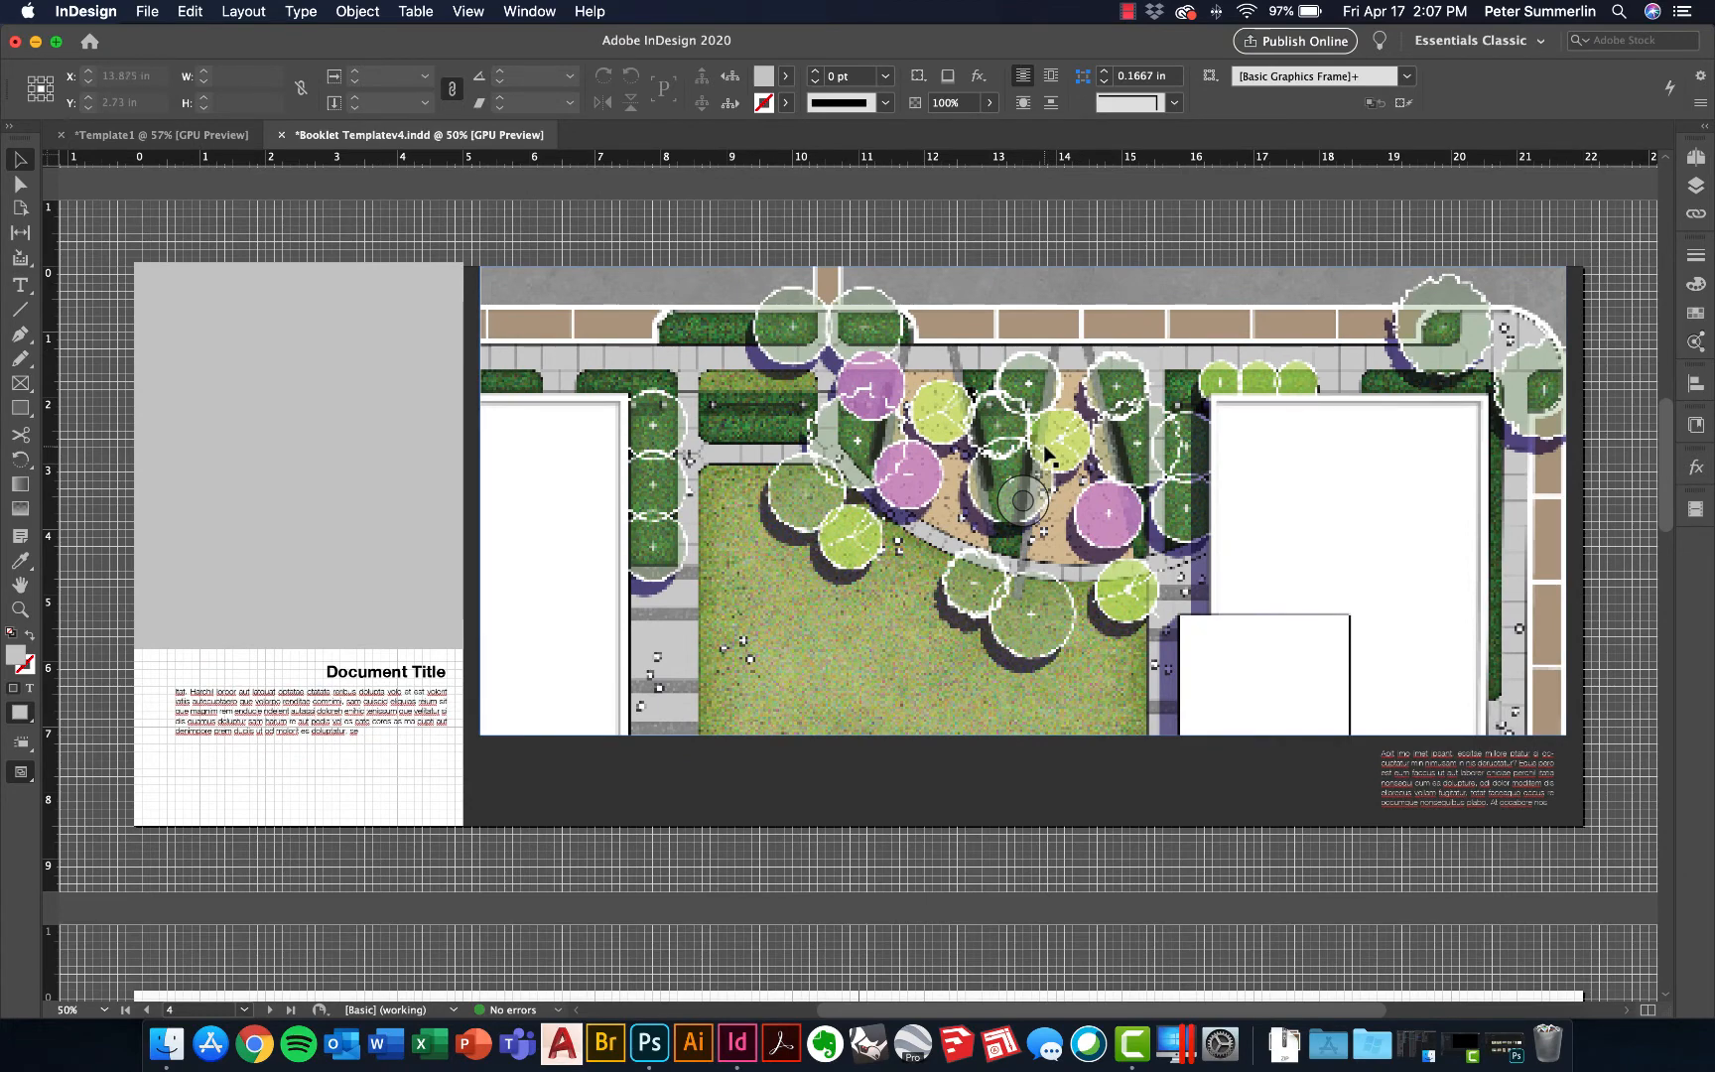
scroll(1044, 452, down, 8)
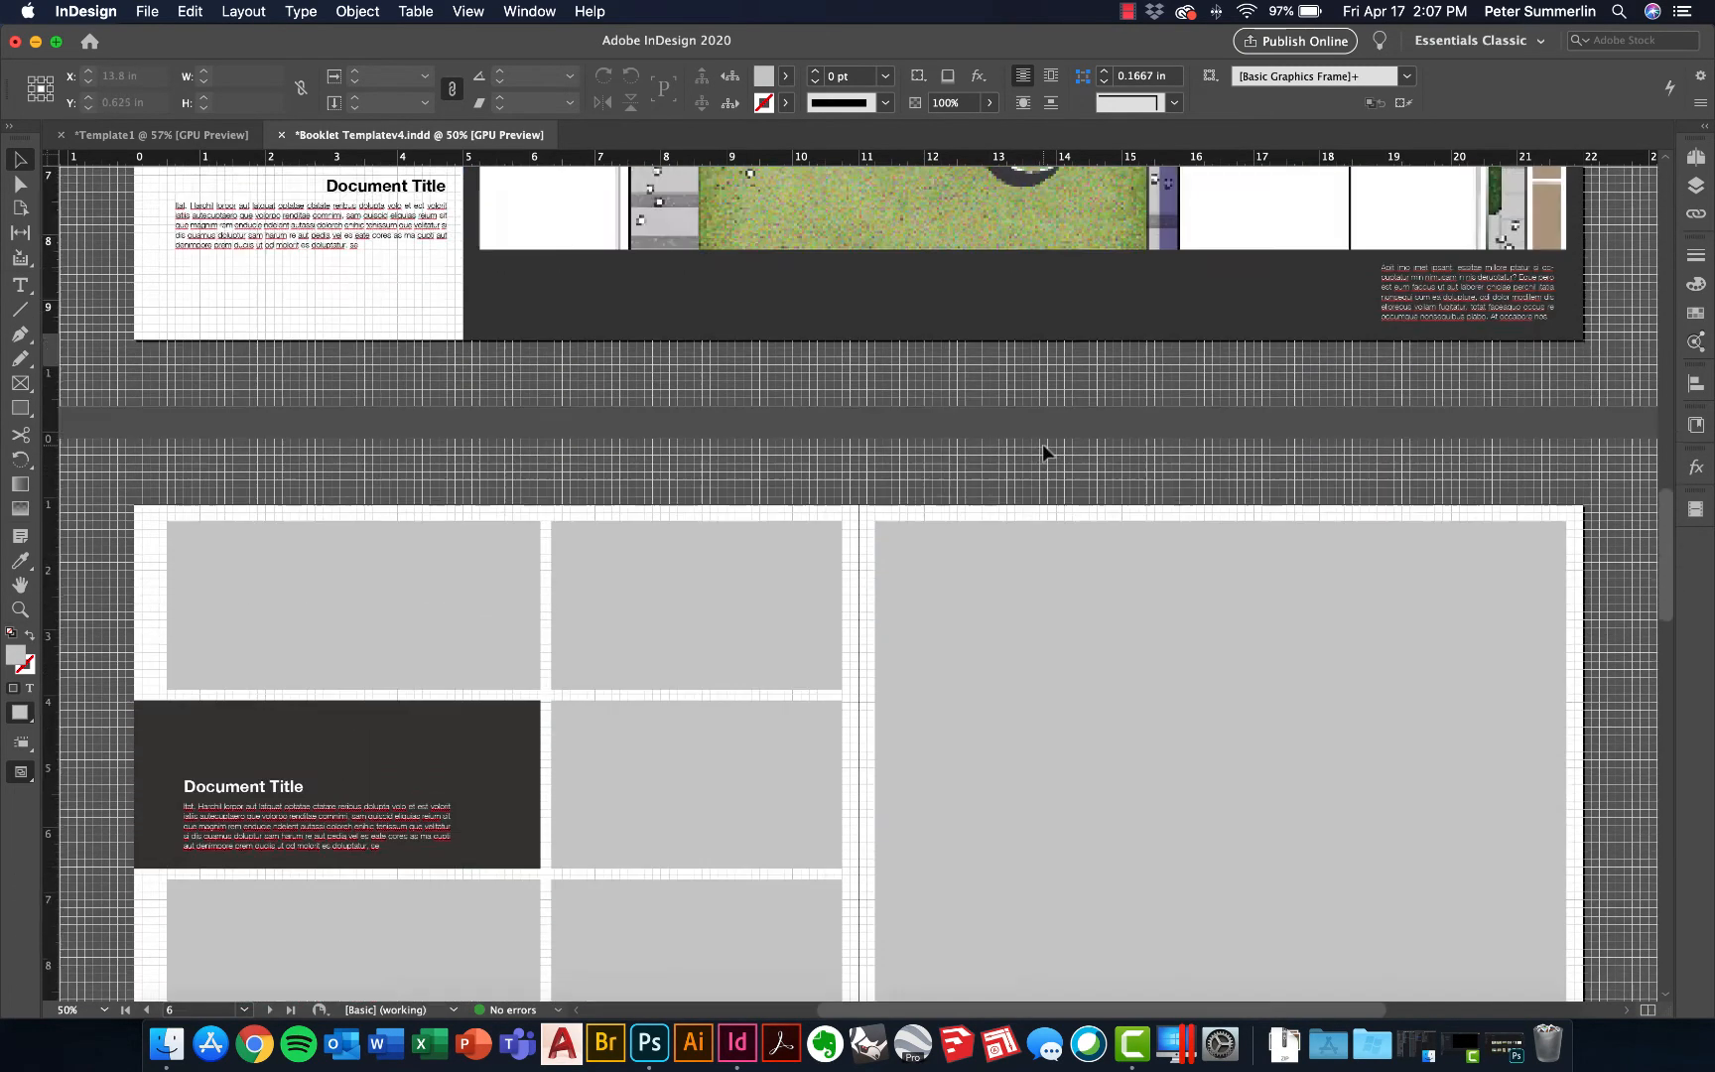
scroll(1042, 451, up, 8)
right_click(1106, 233)
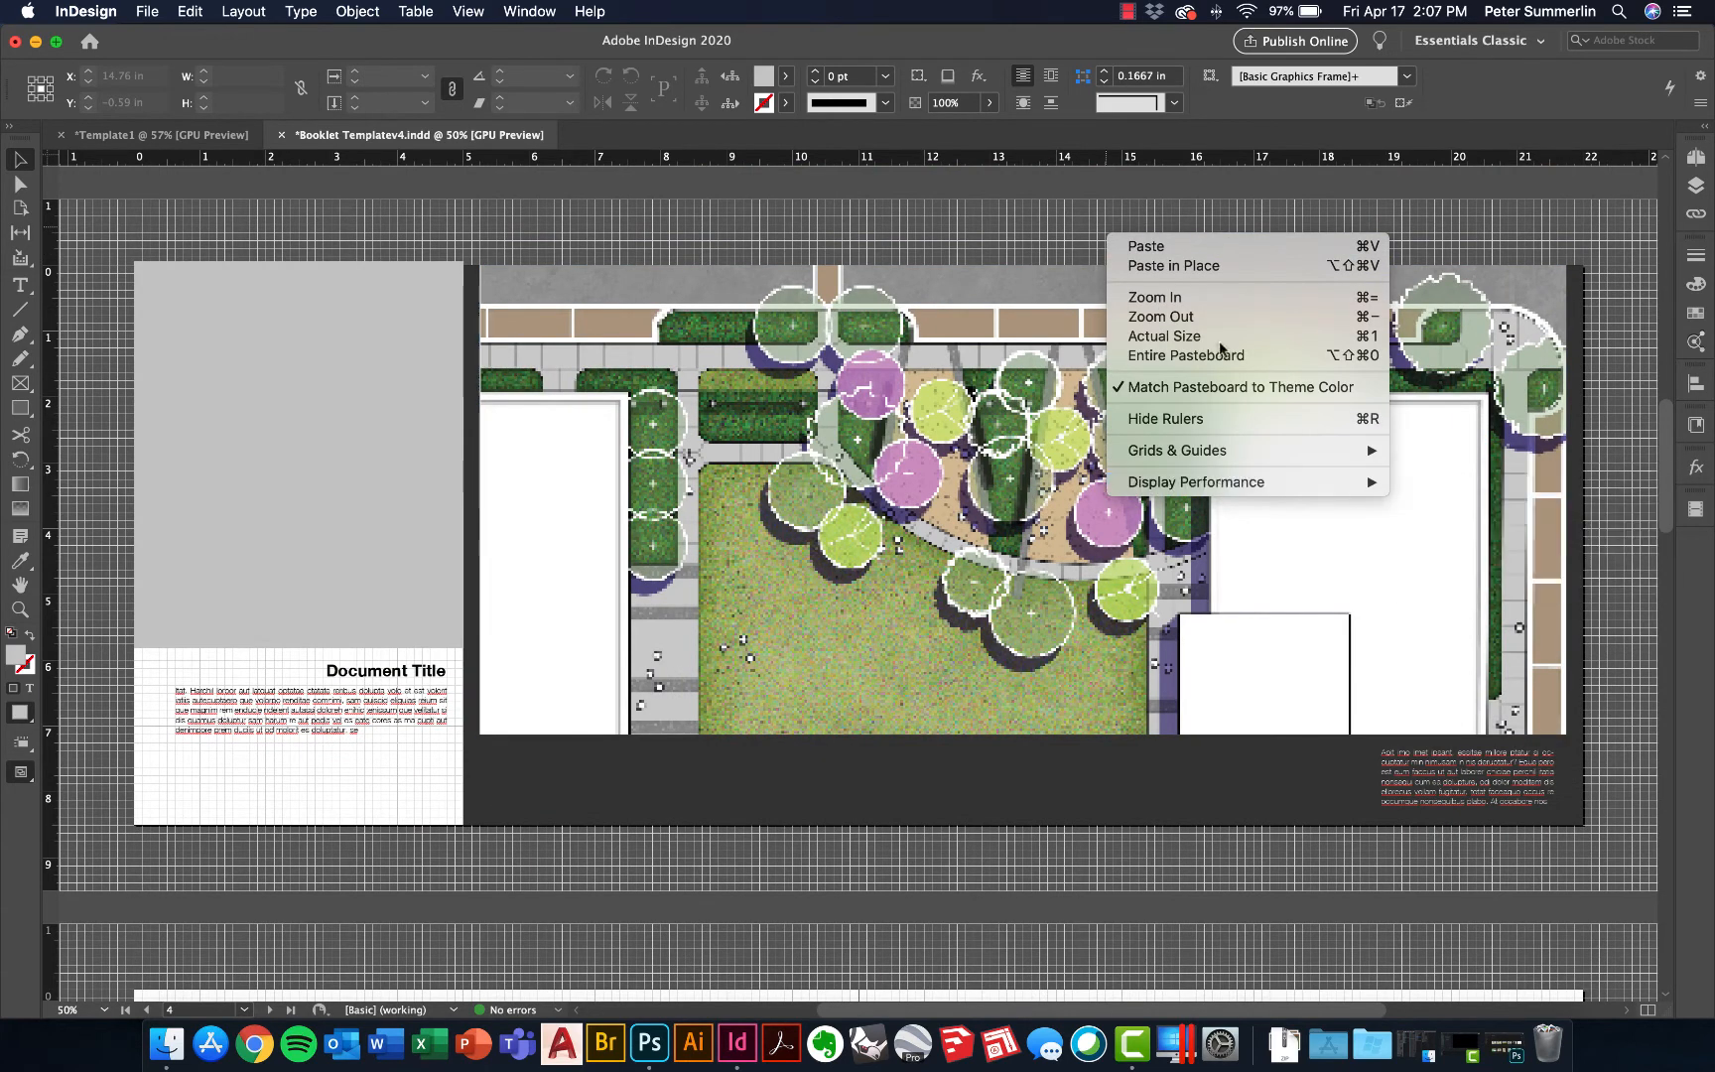
click(1041, 229)
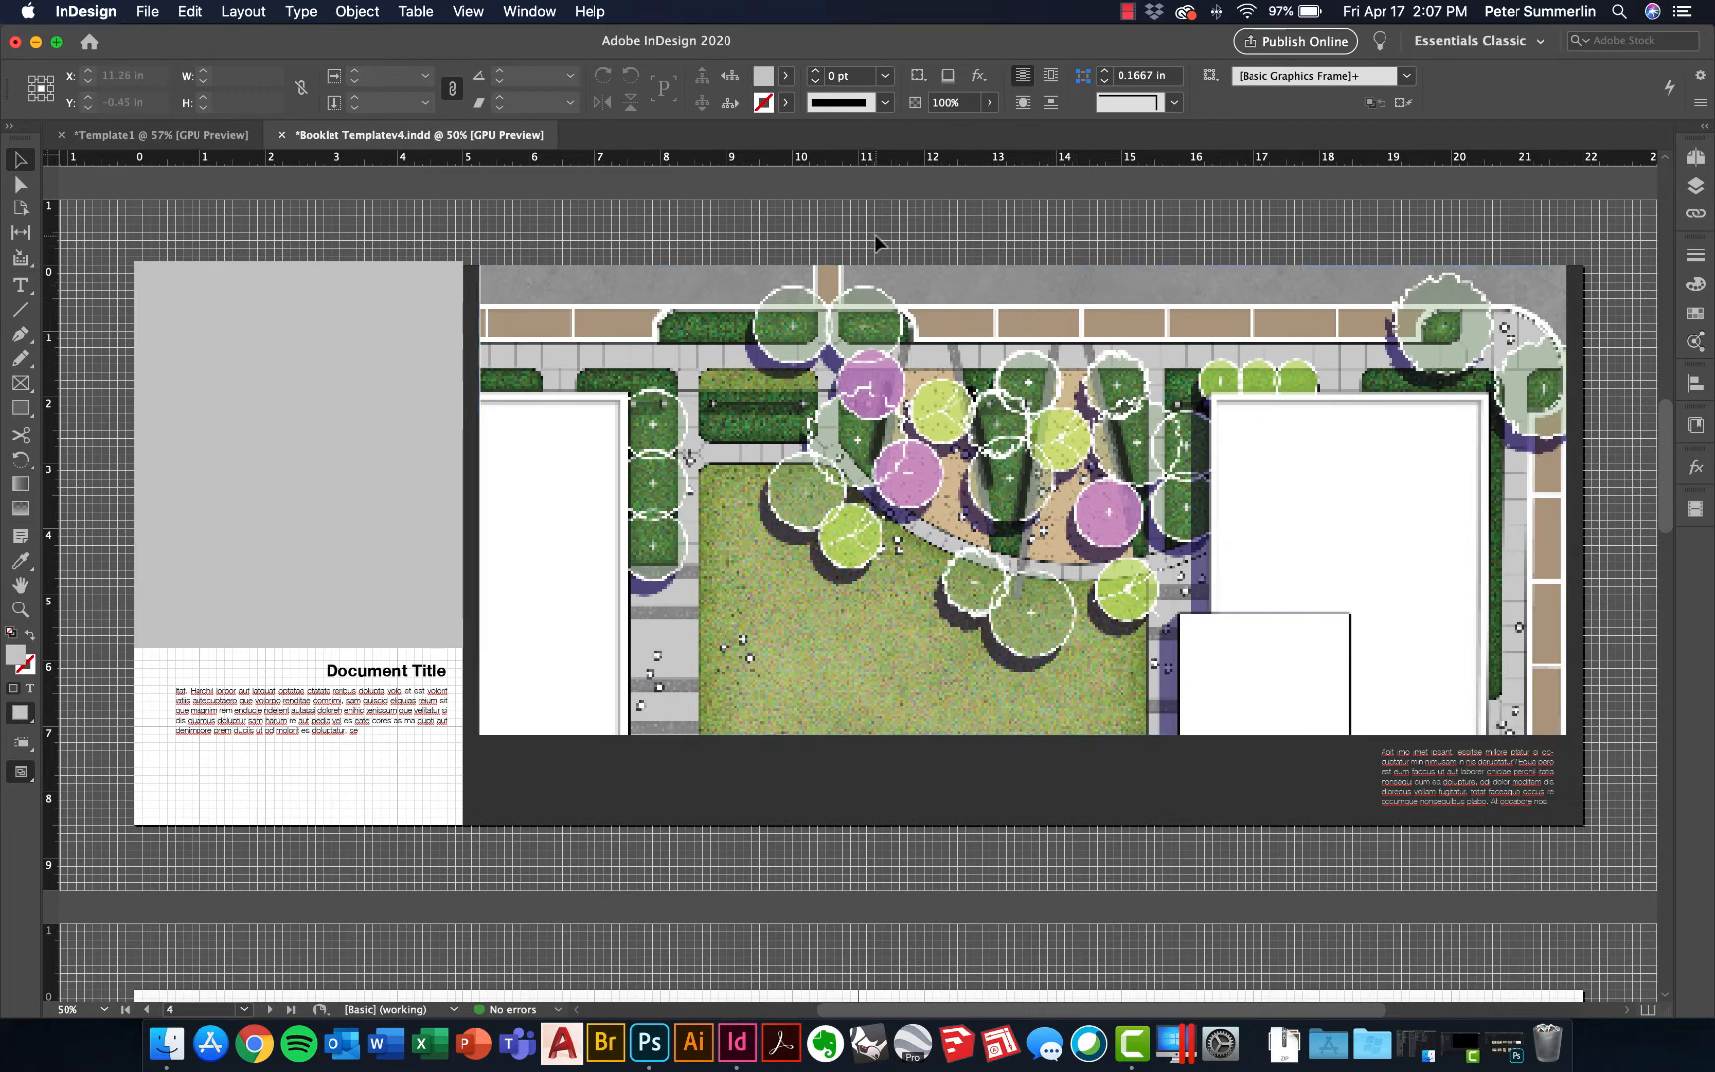
Place 2017-08-17+BOARD.jpg from the Portfolio Contents folder into the large frame of the page 2 spread
scroll(876, 234, down, 1)
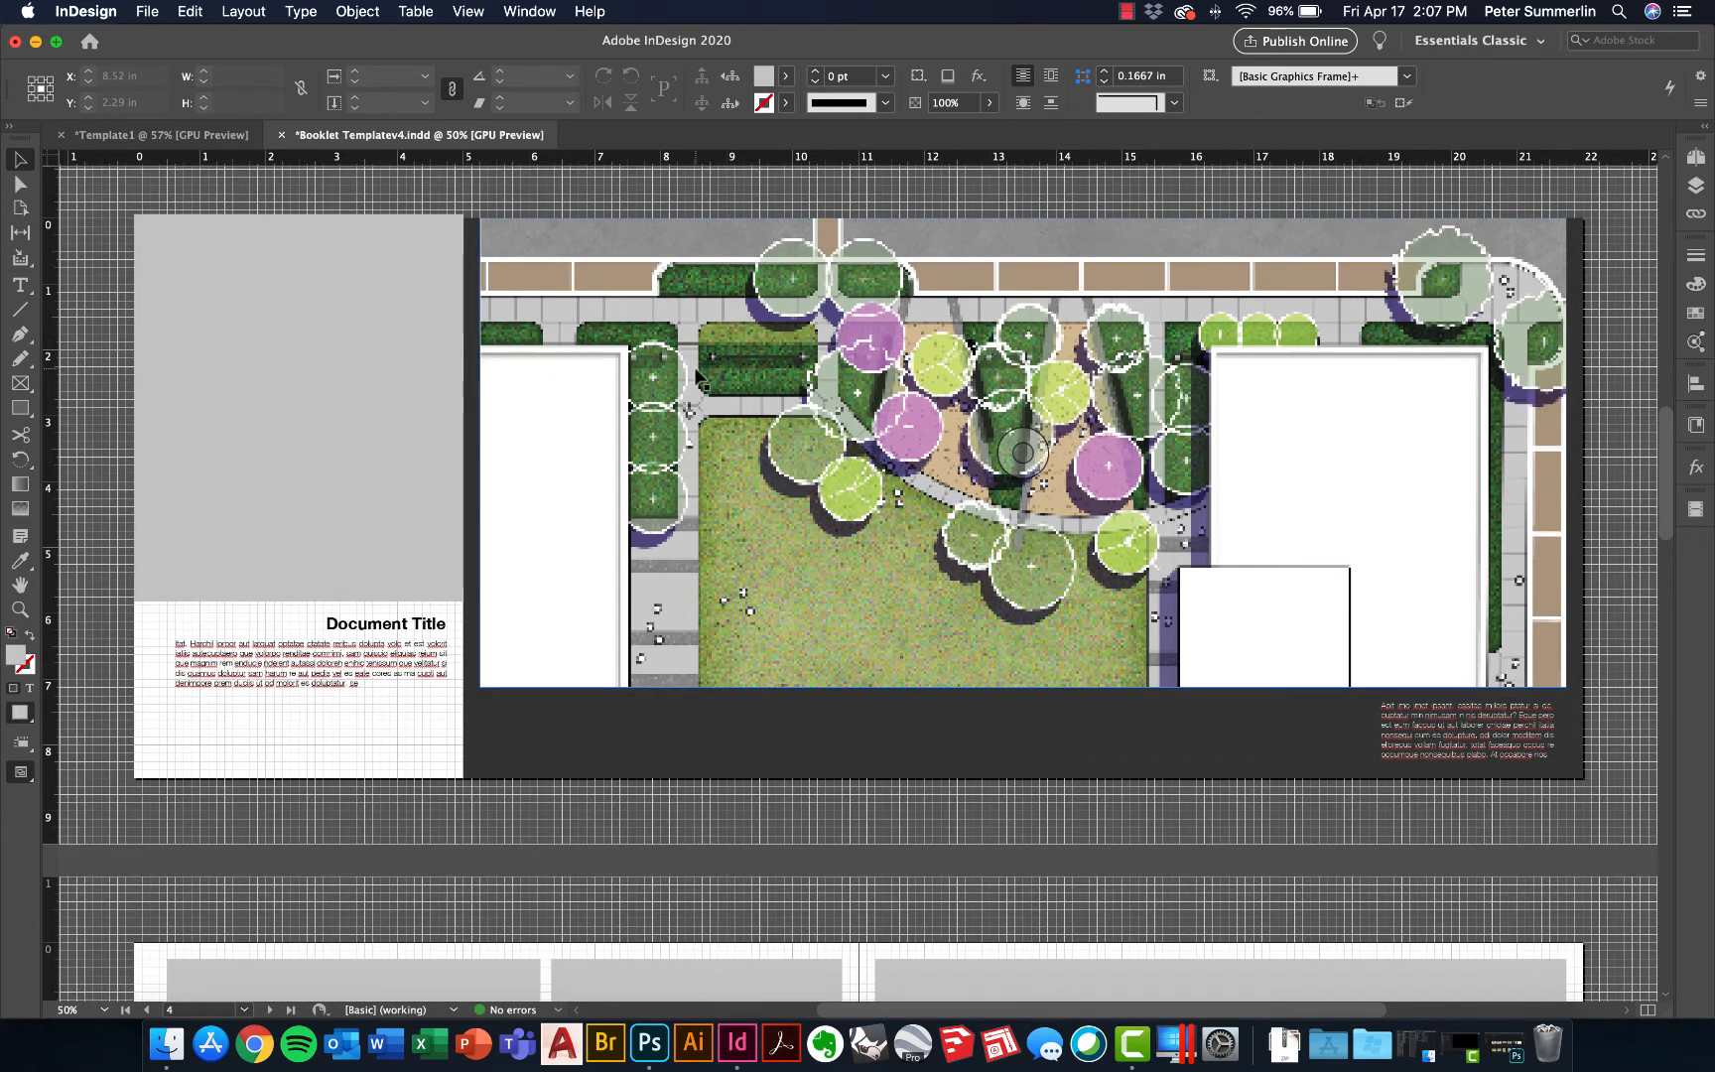
scroll(698, 373, up, 10)
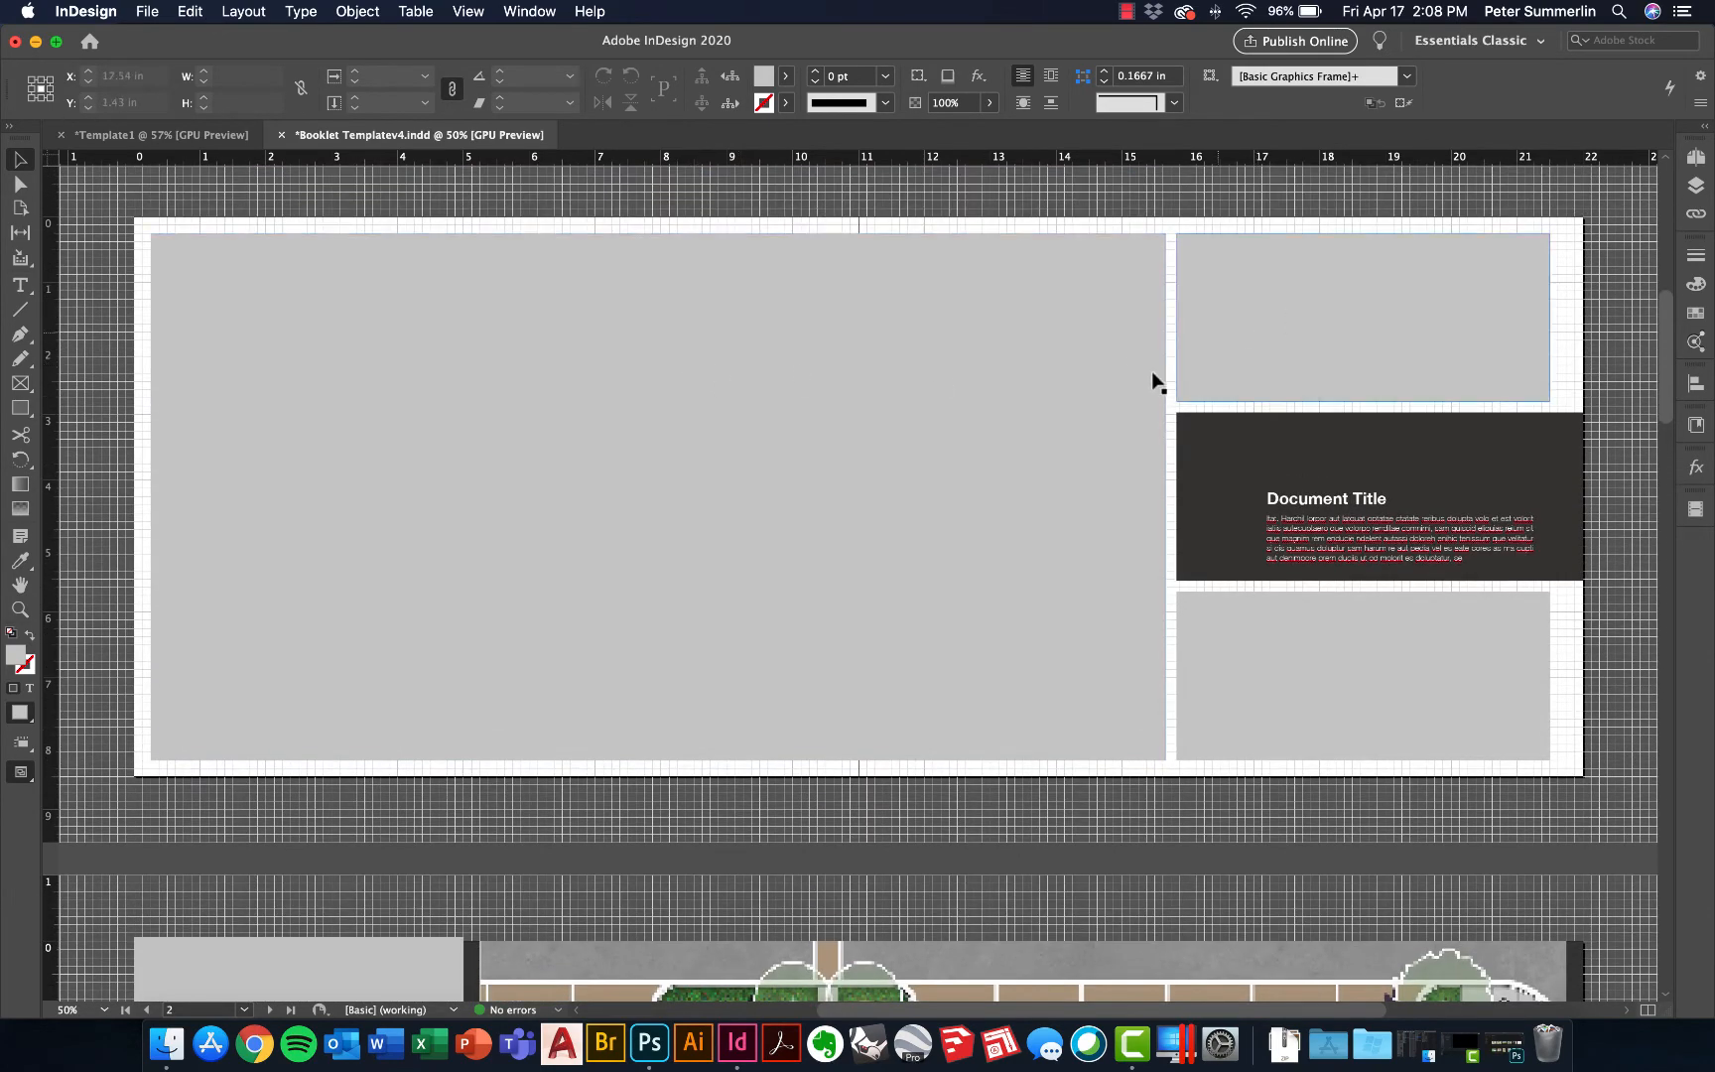
click(168, 1042)
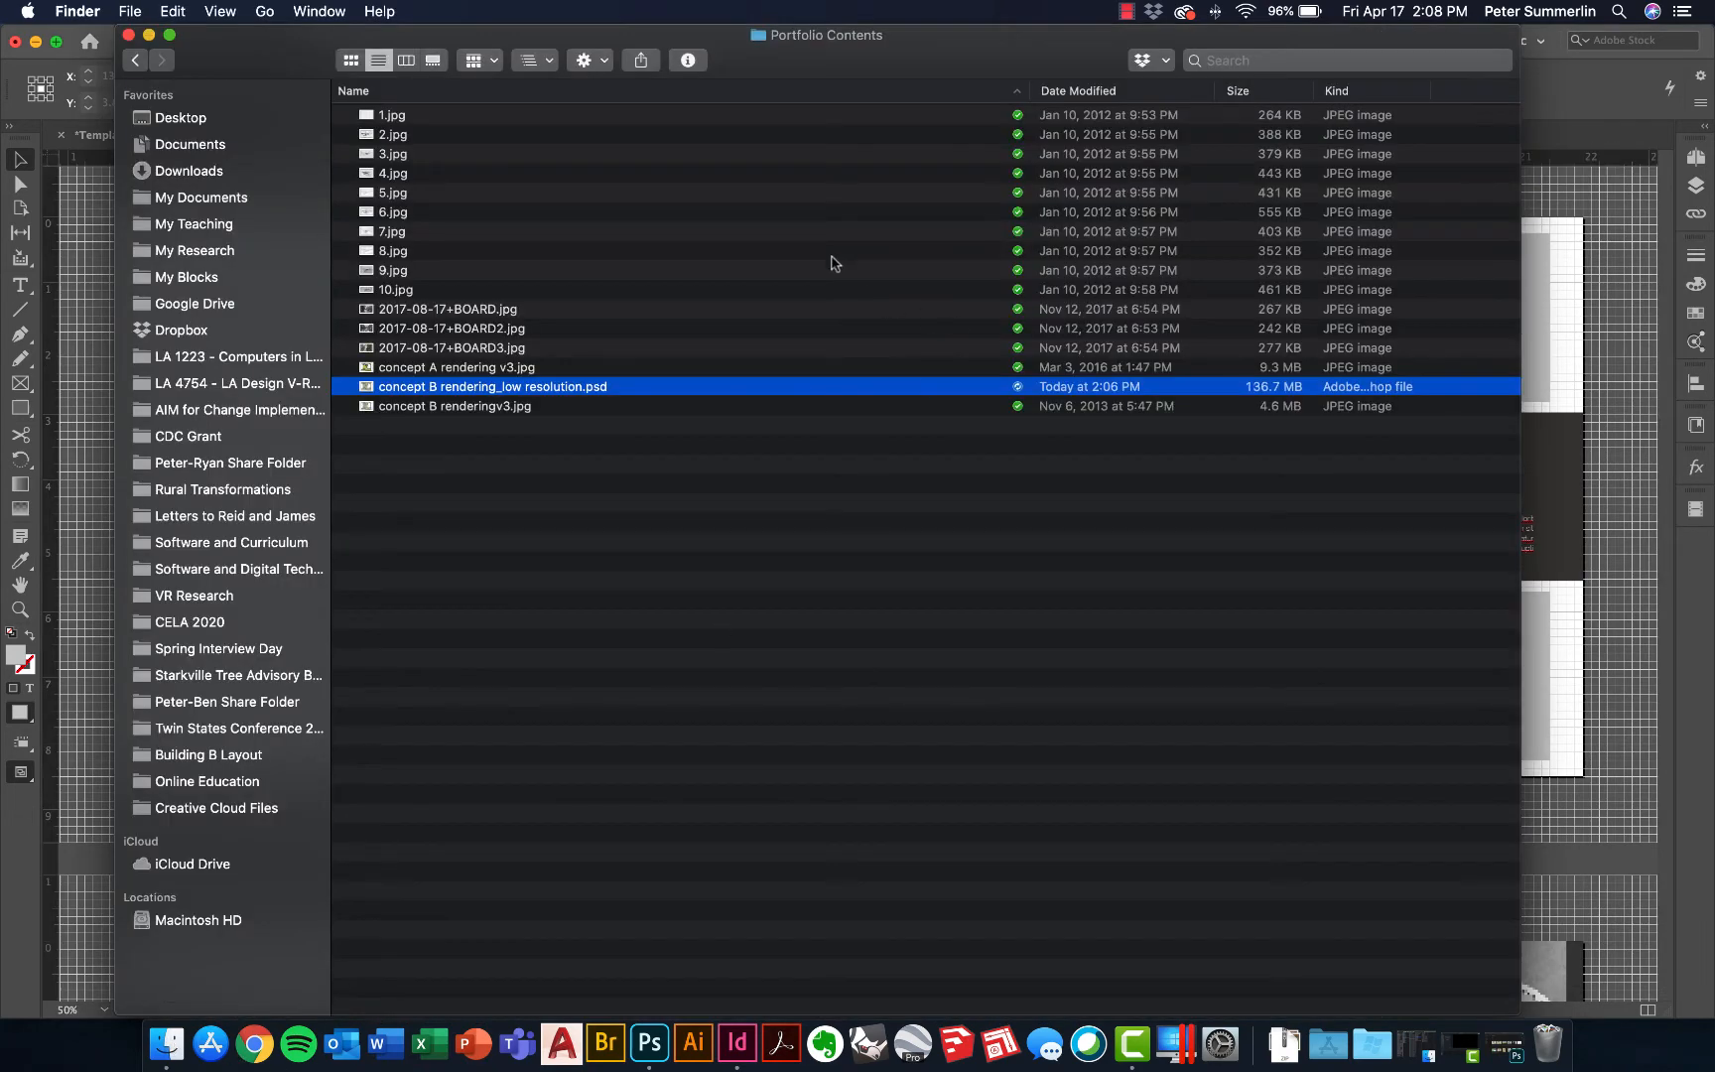
drag(740, 63, 1106, 512)
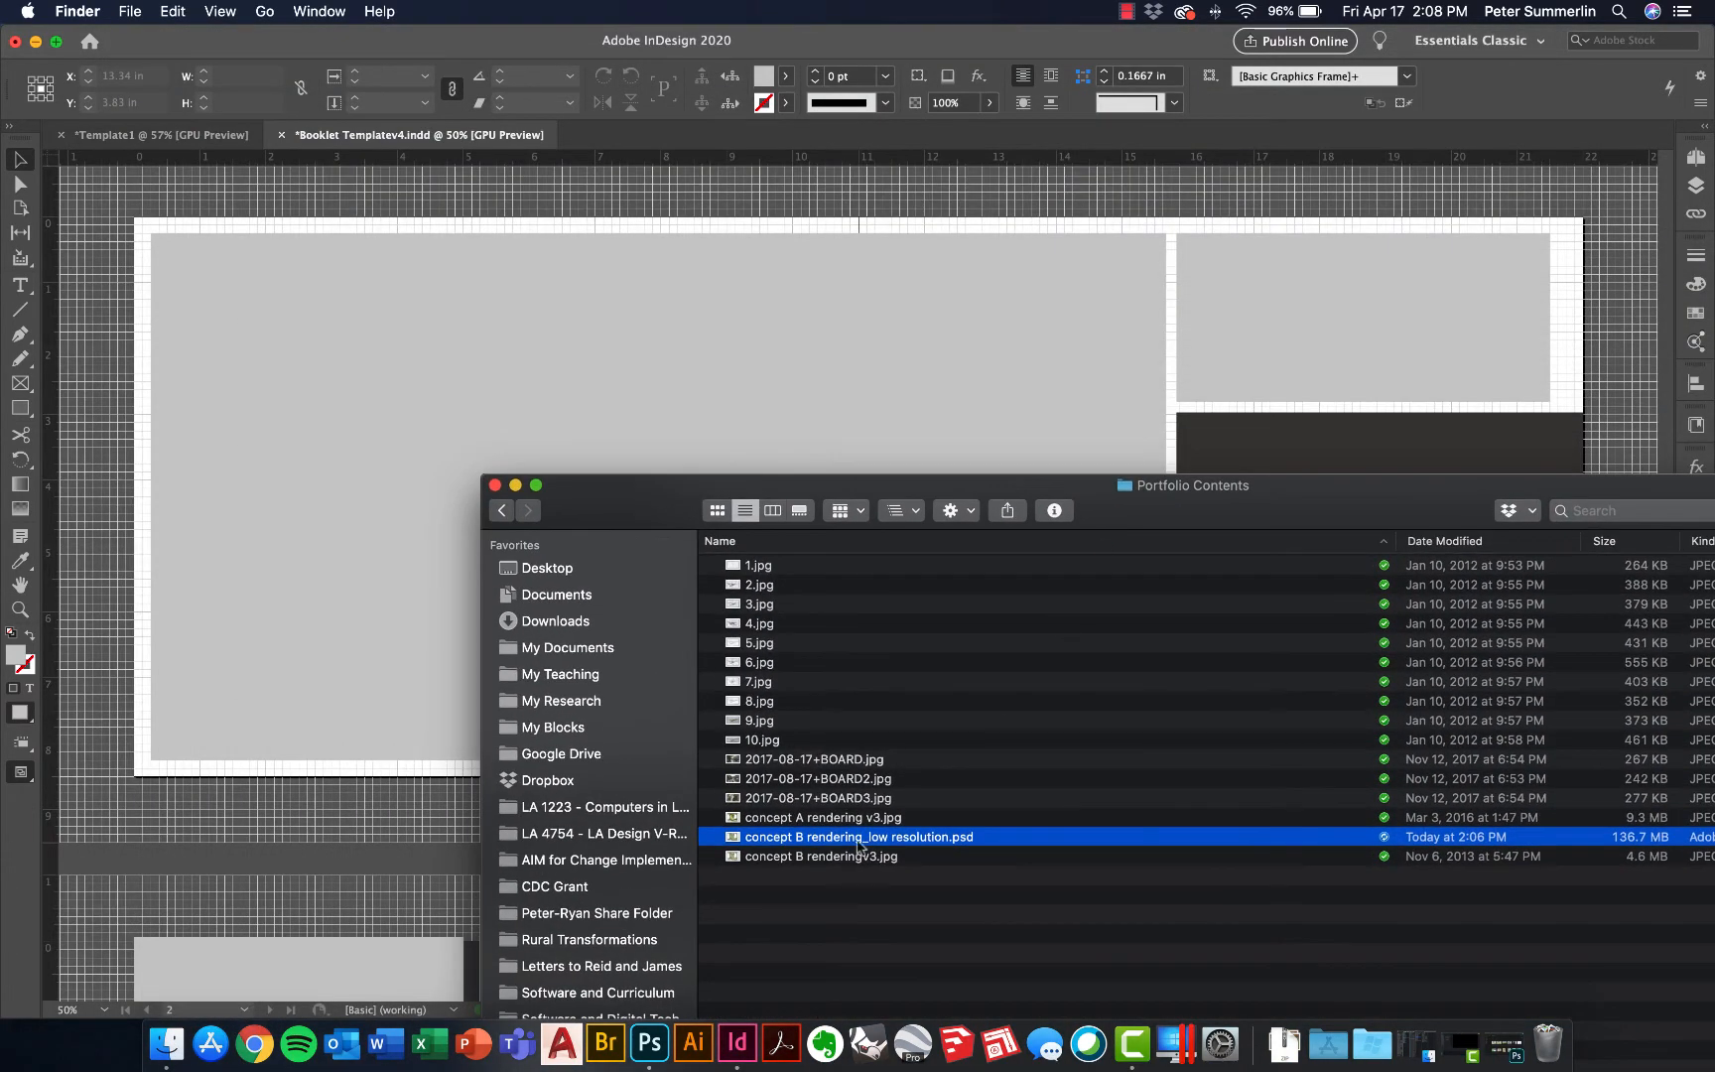
click(839, 761)
drag(631, 496, 836, 563)
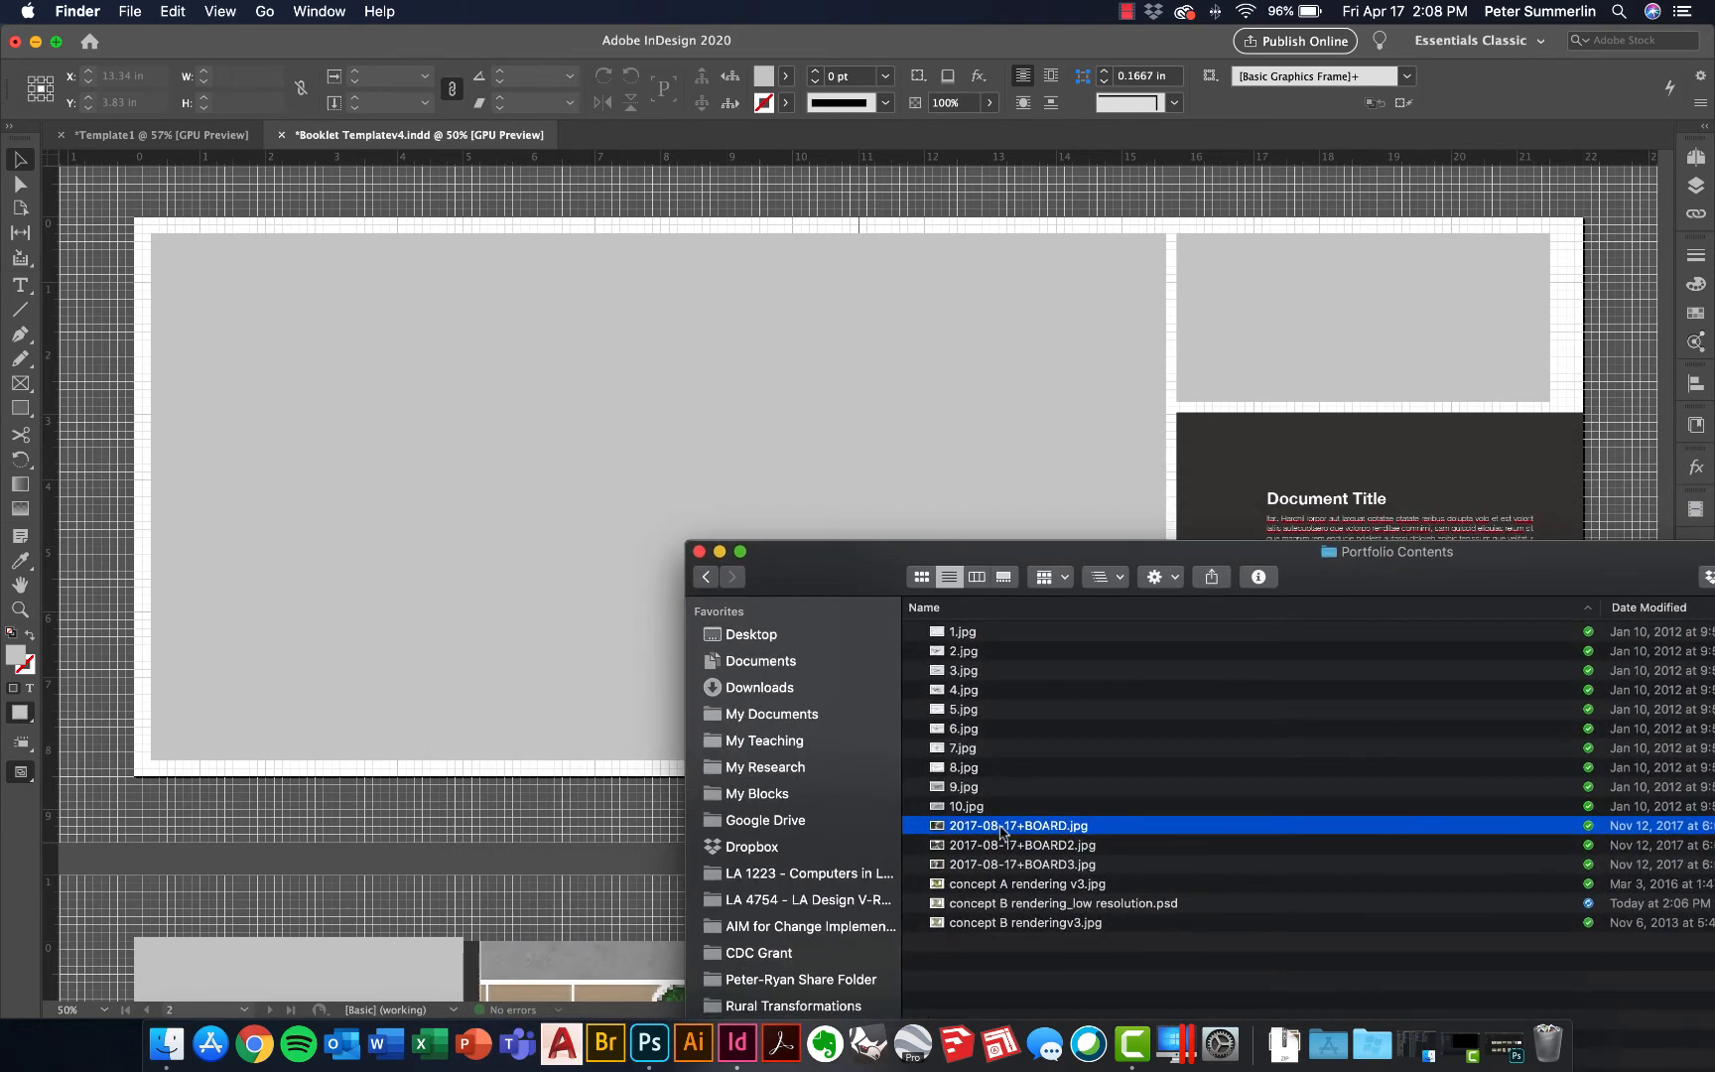
drag(1000, 832, 586, 455)
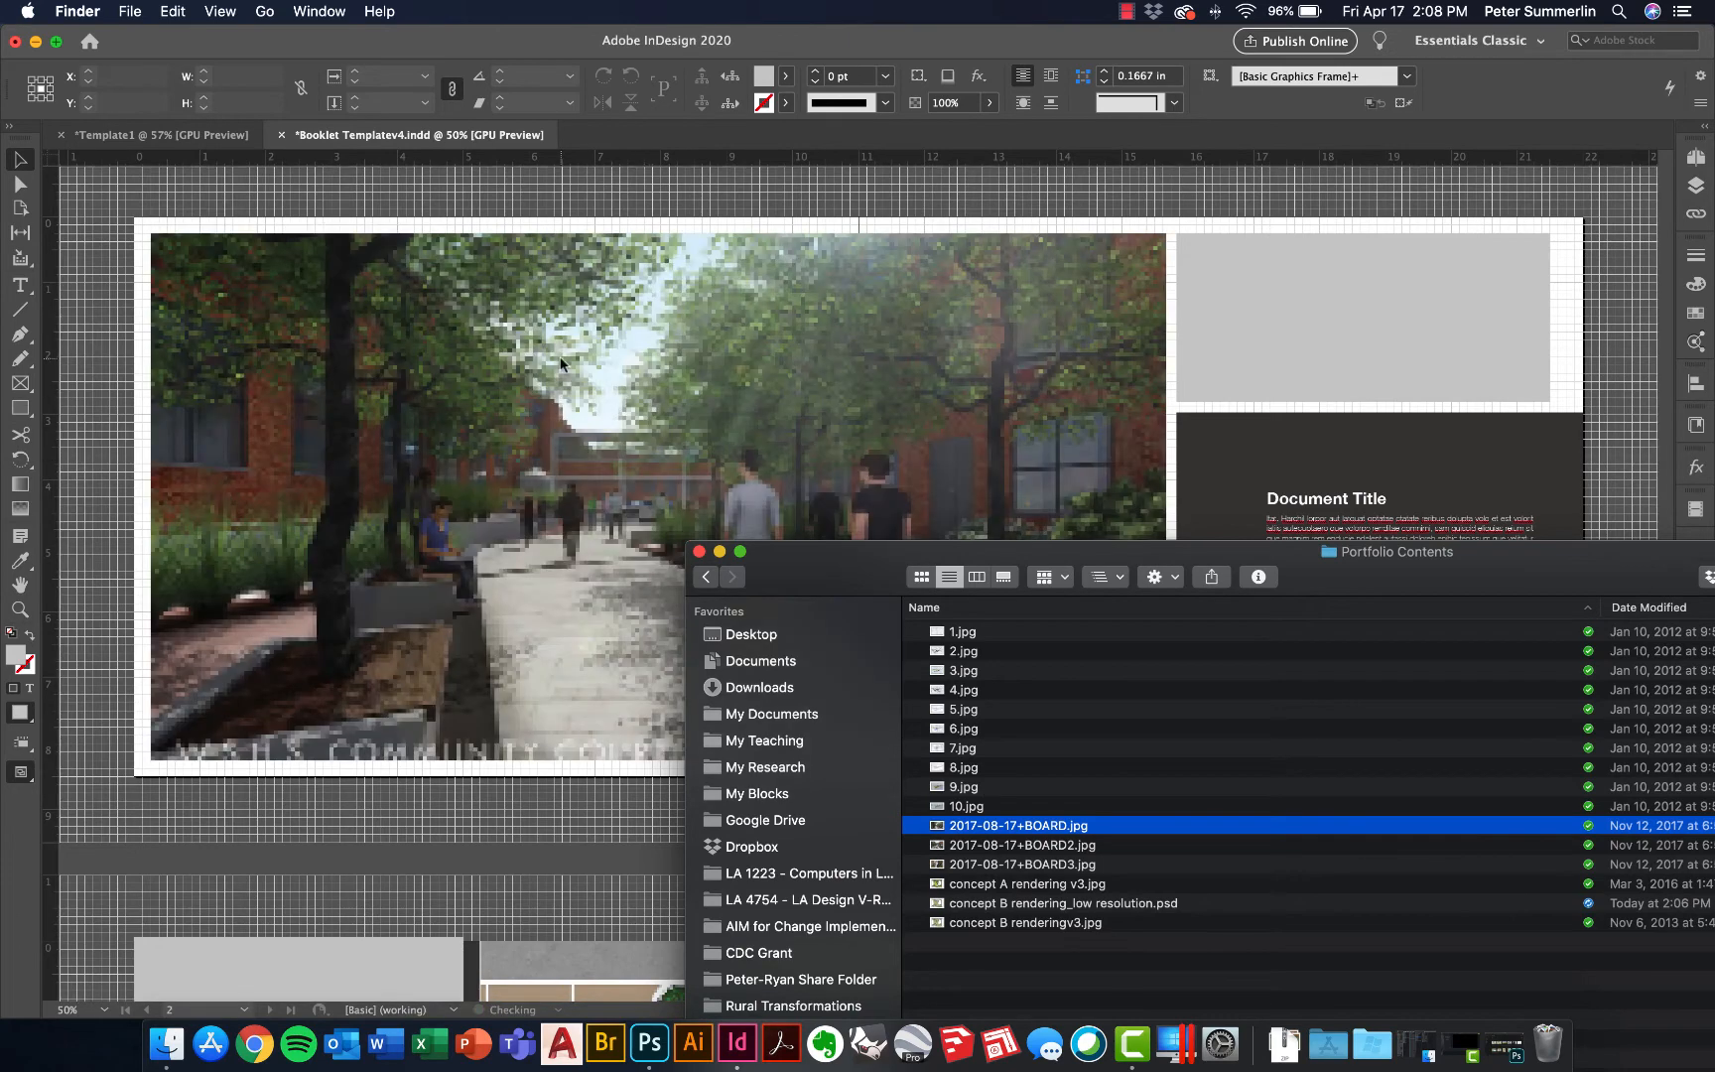
Place 2017-08-17+BOARD2.jpg in the frame above the title block and 2017-08-17+BOARD3.jpg in the frame below it, then put the file window away
drag(1032, 844, 1256, 359)
drag(1276, 553, 1321, 646)
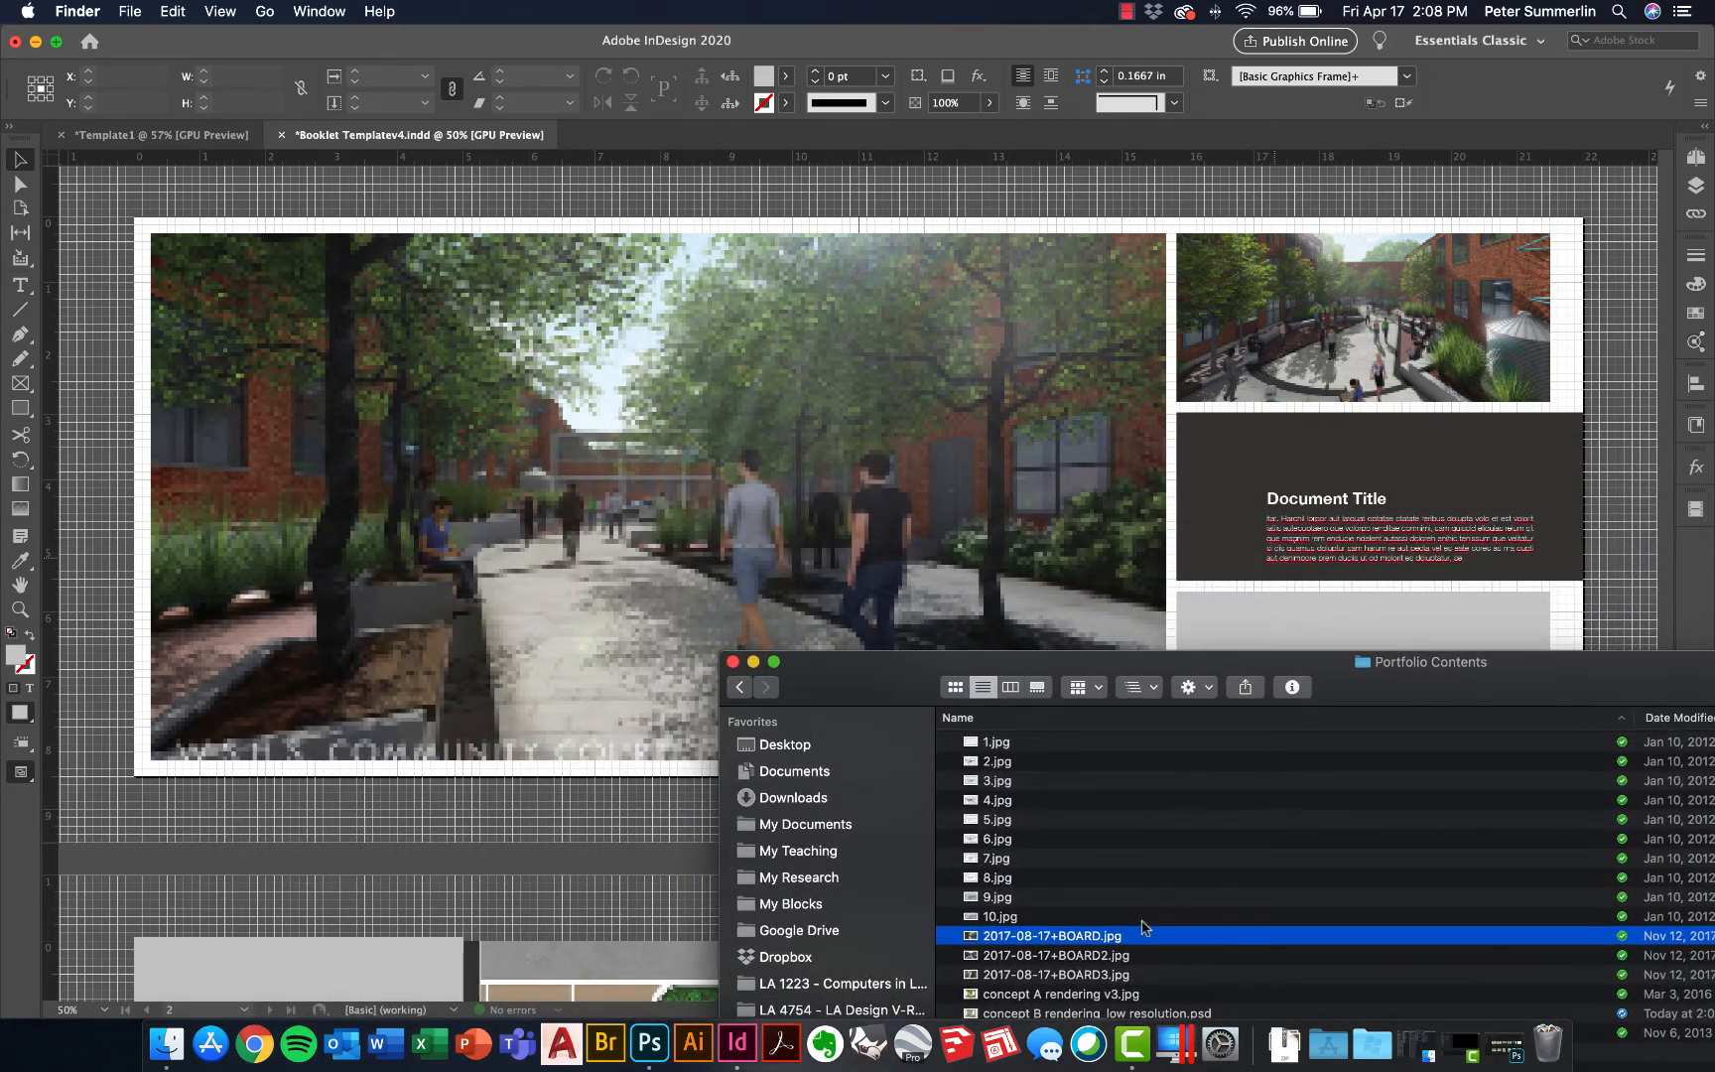
drag(1143, 929, 1295, 610)
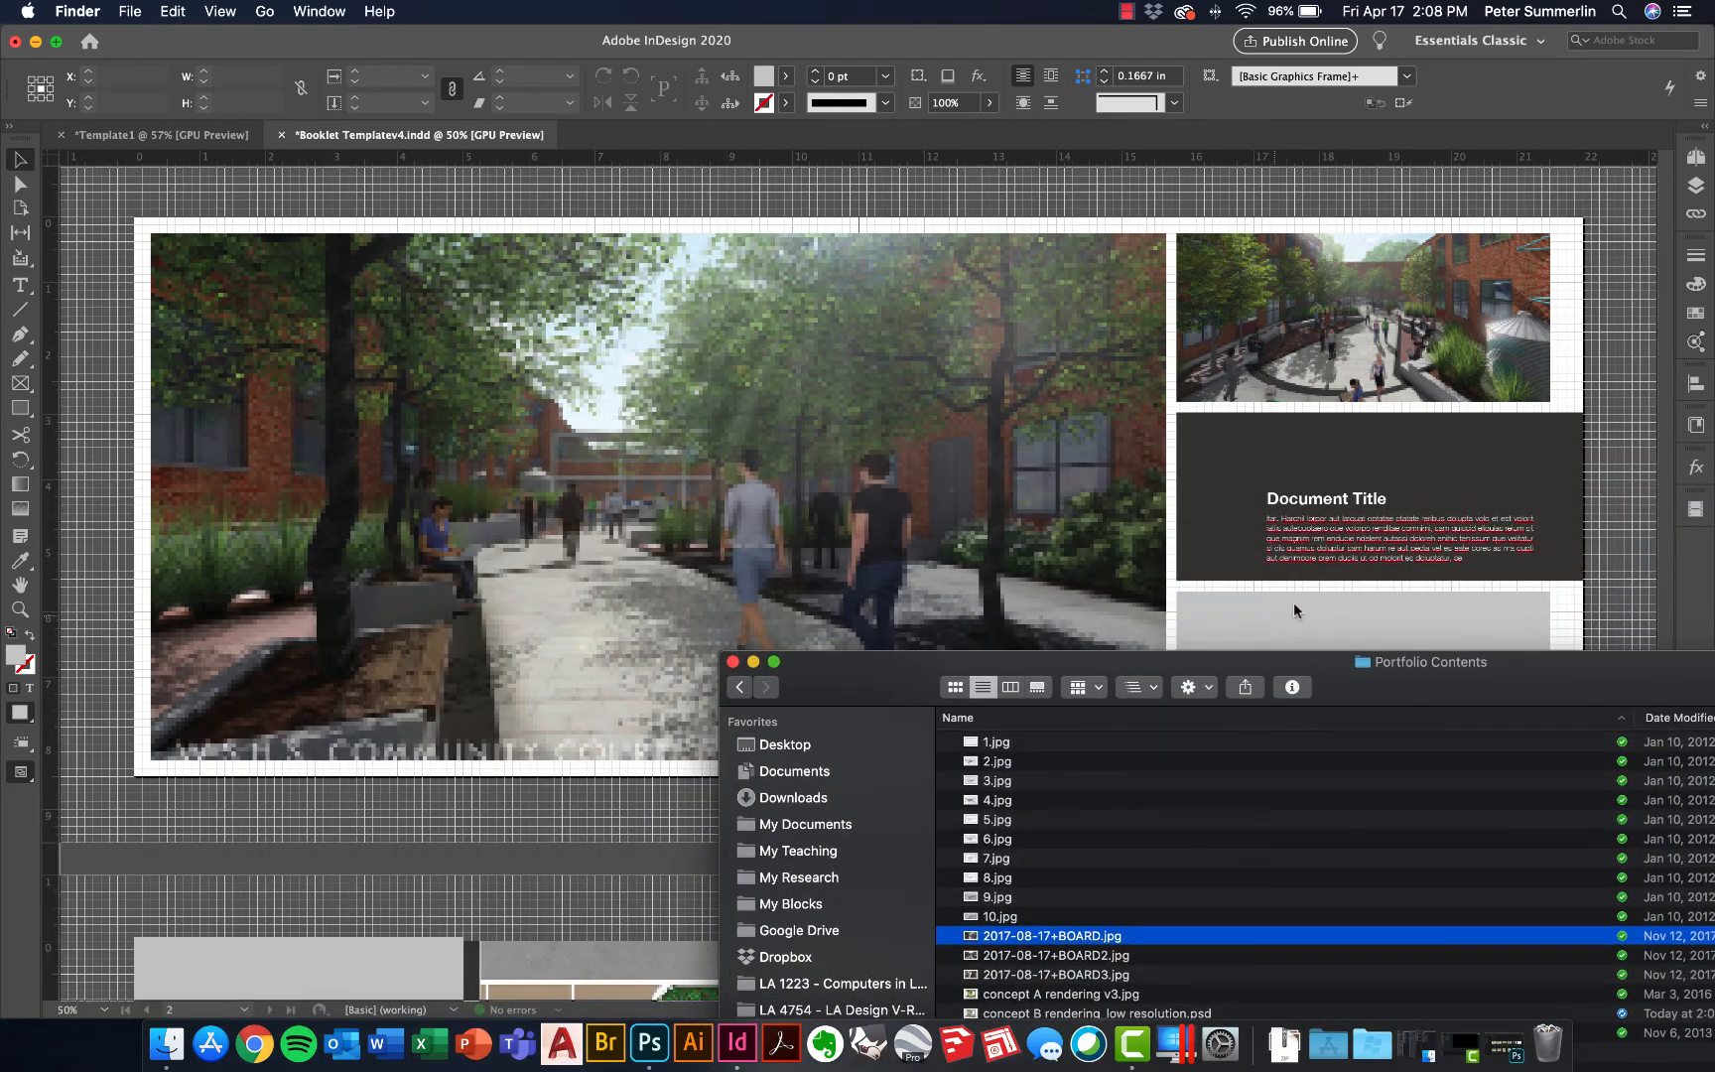
double_click(1338, 672)
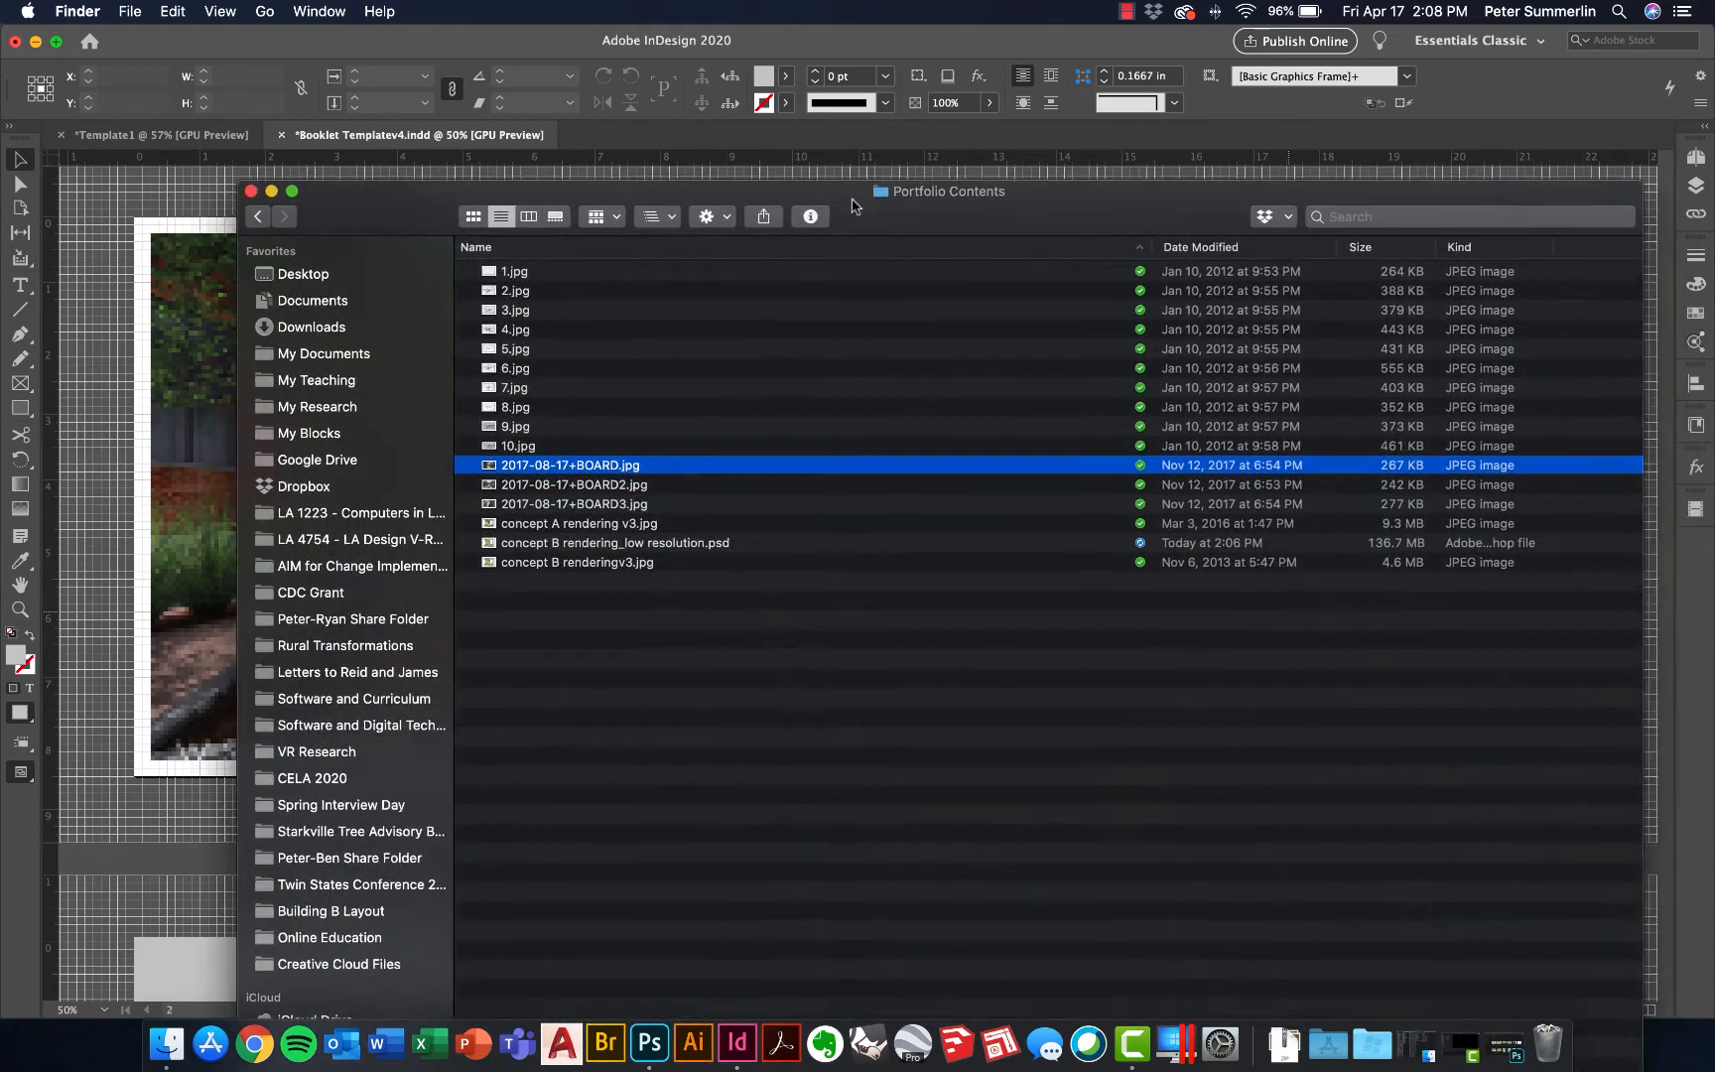
click(175, 122)
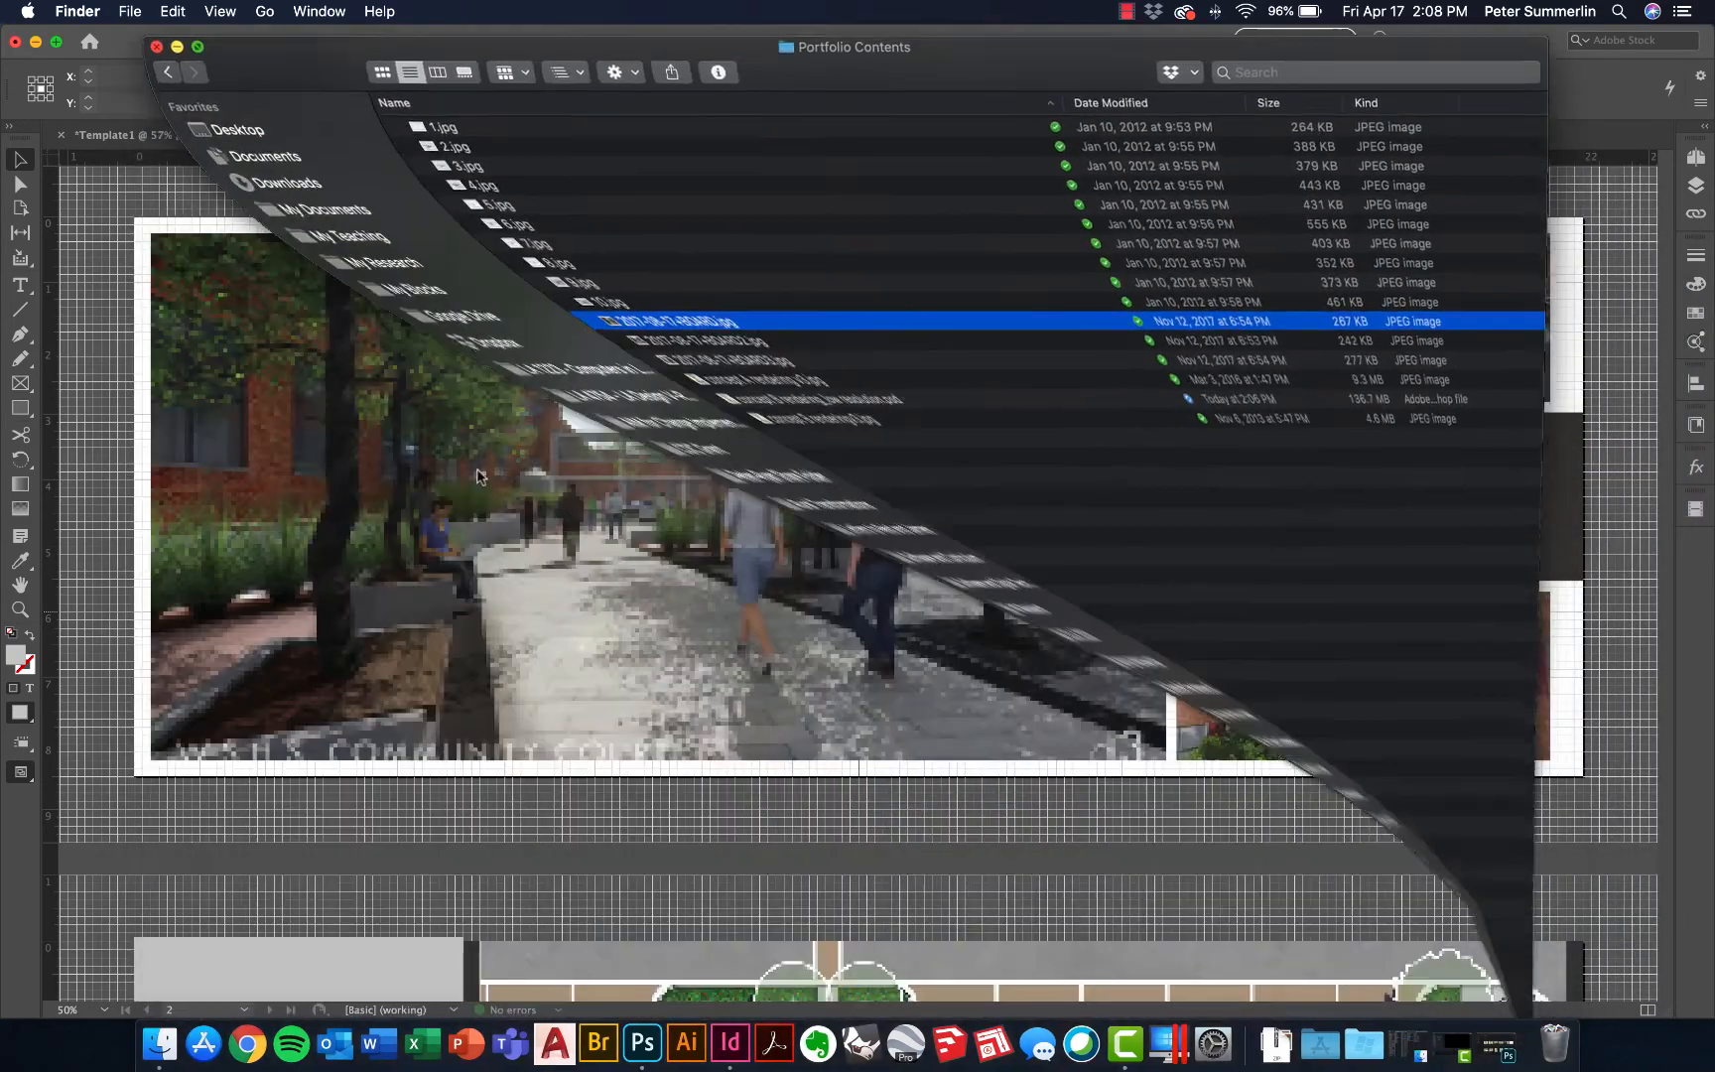
click(1124, 215)
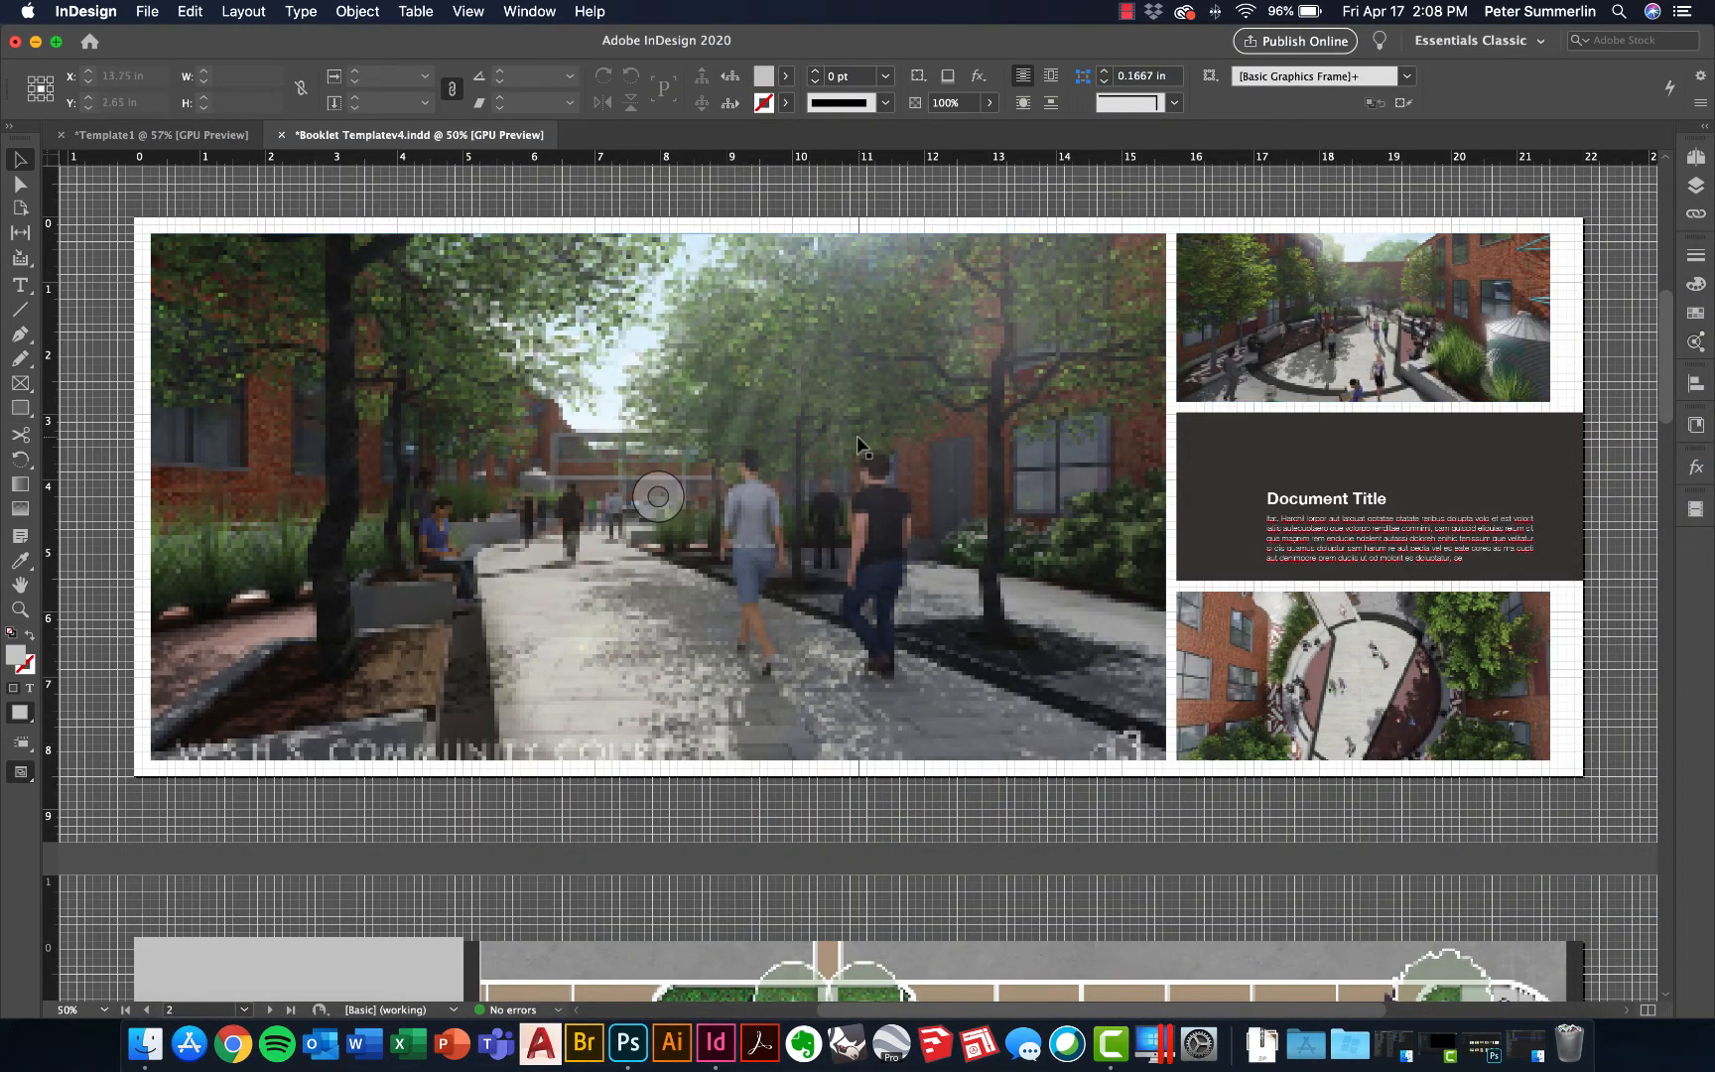
Reposition the courtyard image inside the large frame to about X 7.63 in, Y 4.10 in
click(970, 300)
click(19, 183)
click(281, 322)
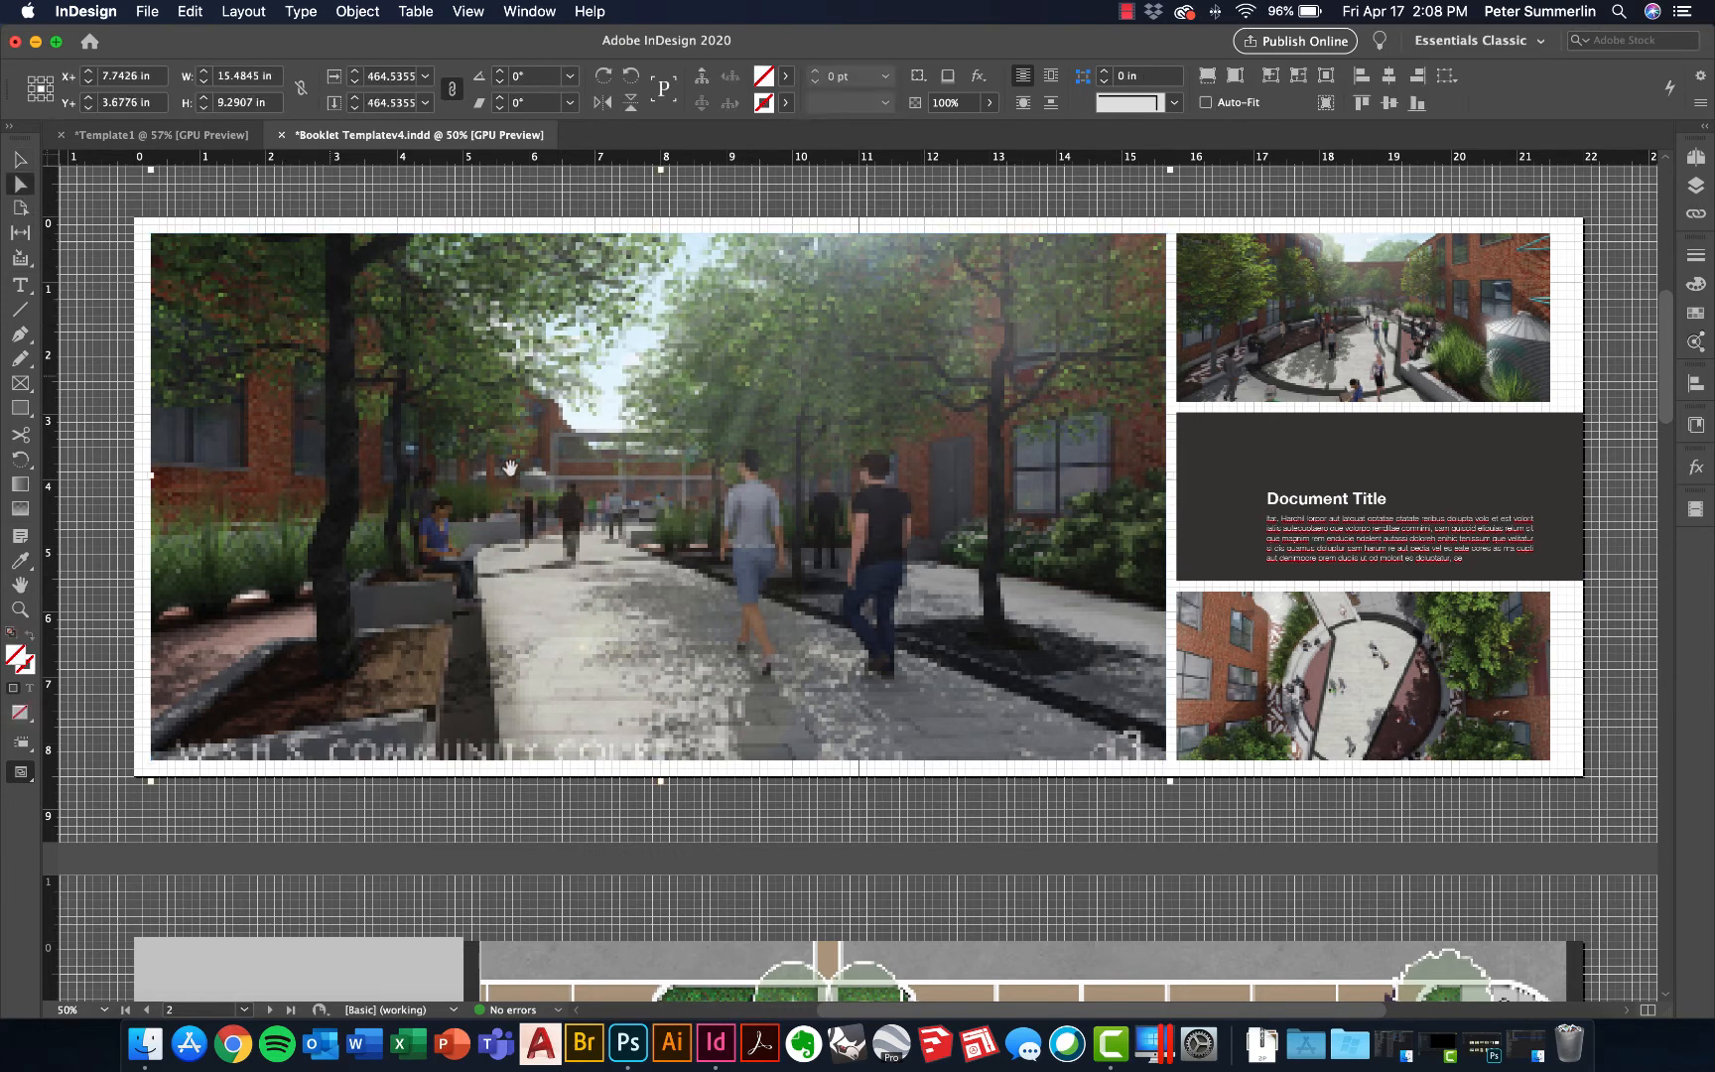
drag(801, 386, 795, 415)
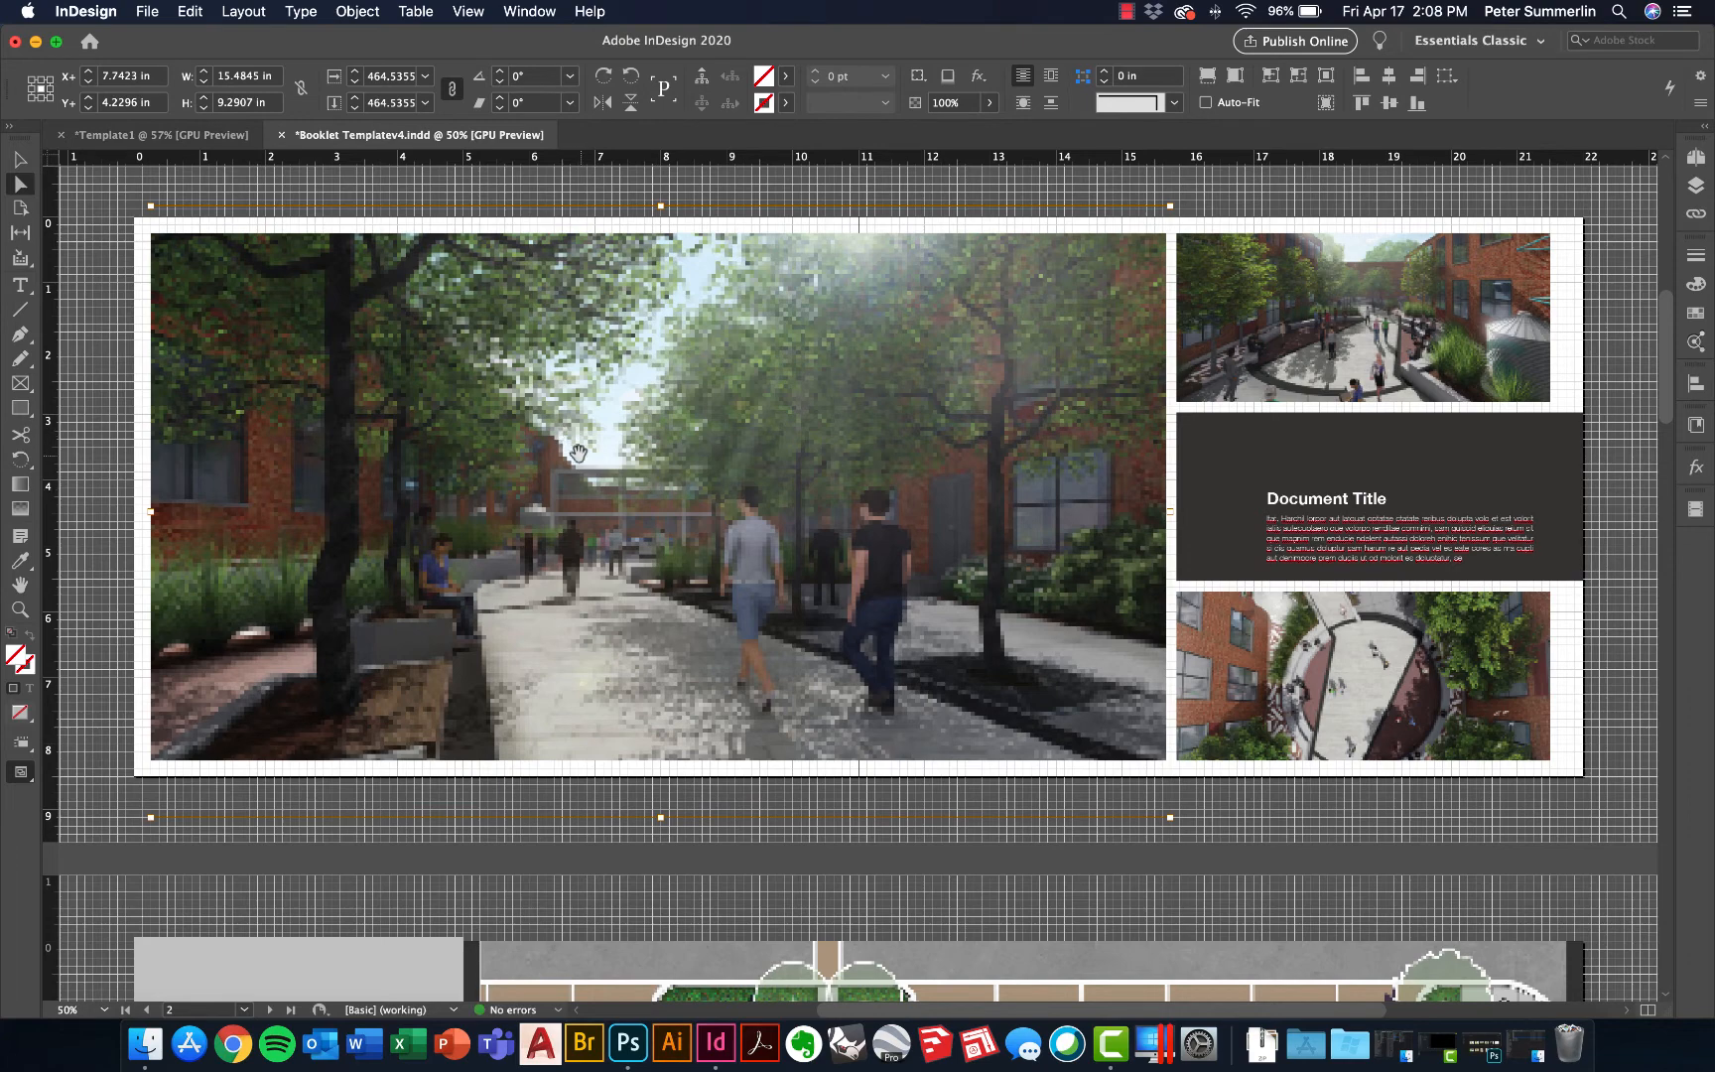
drag(581, 457, 574, 449)
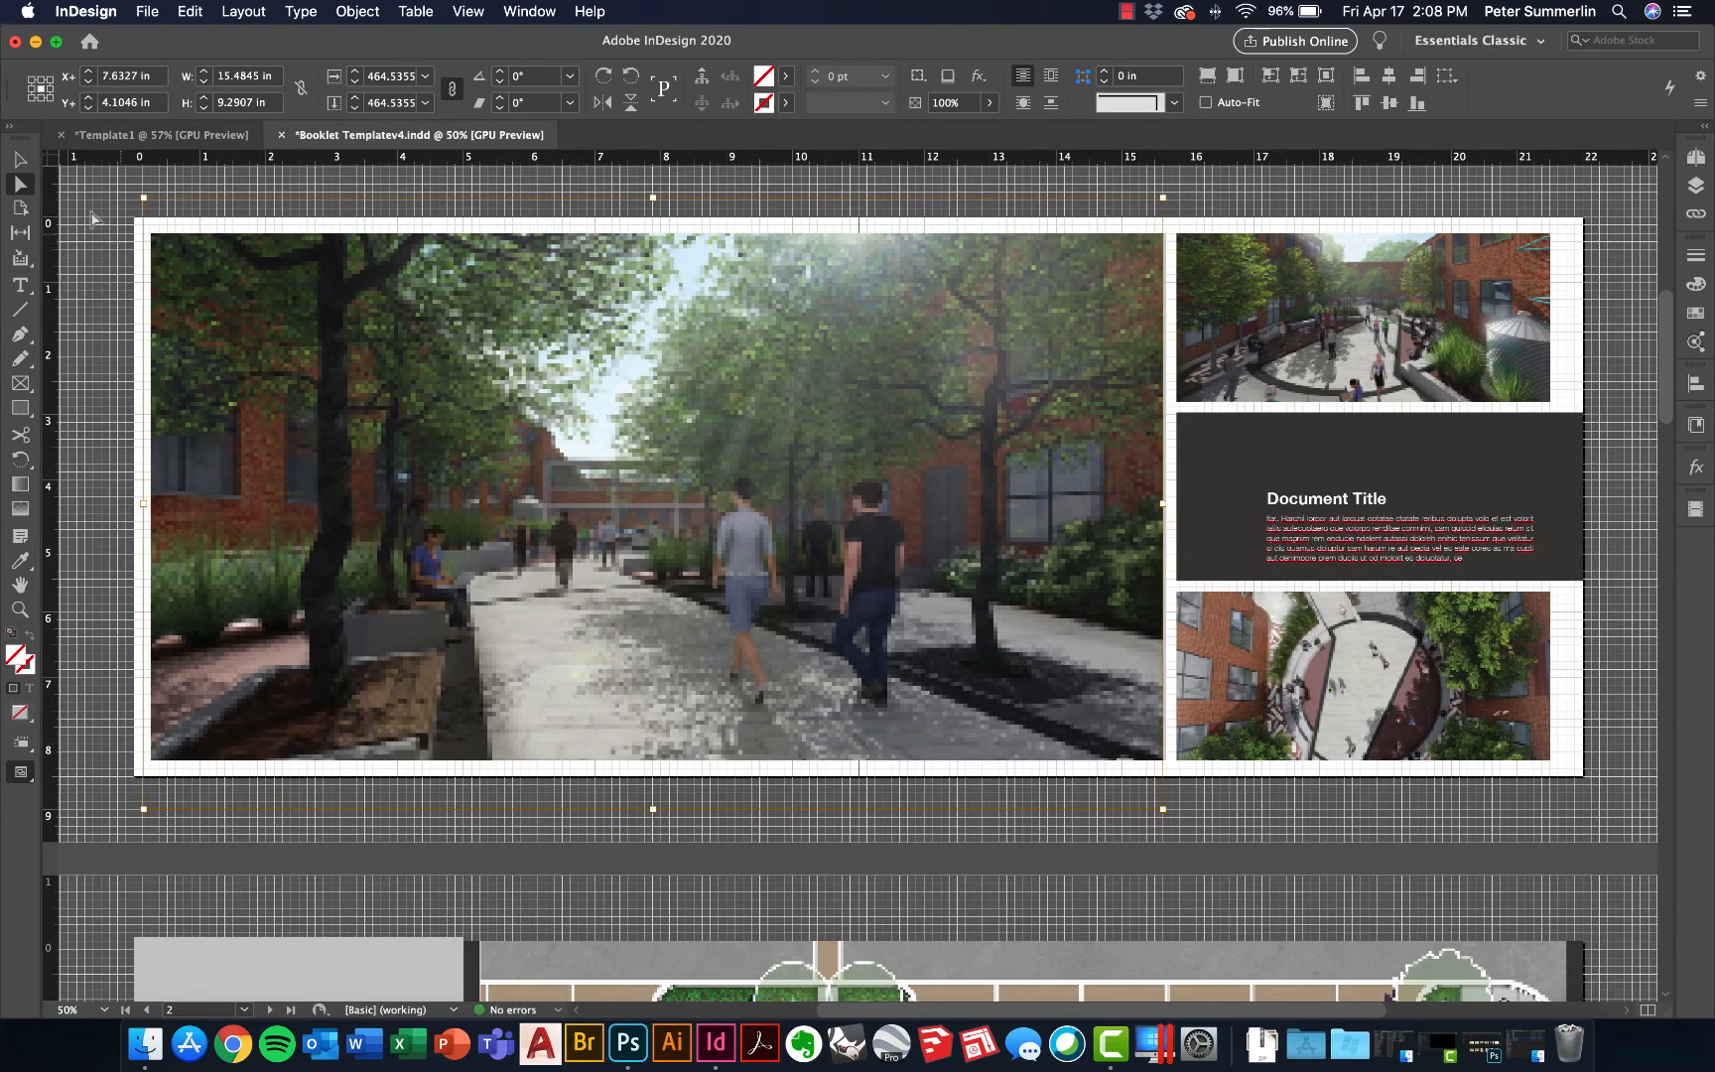
Enlarge the courtyard image inside the large frame proportionally to about 877%, keeping the frame's size
key(super+minus)
key(super+minus)
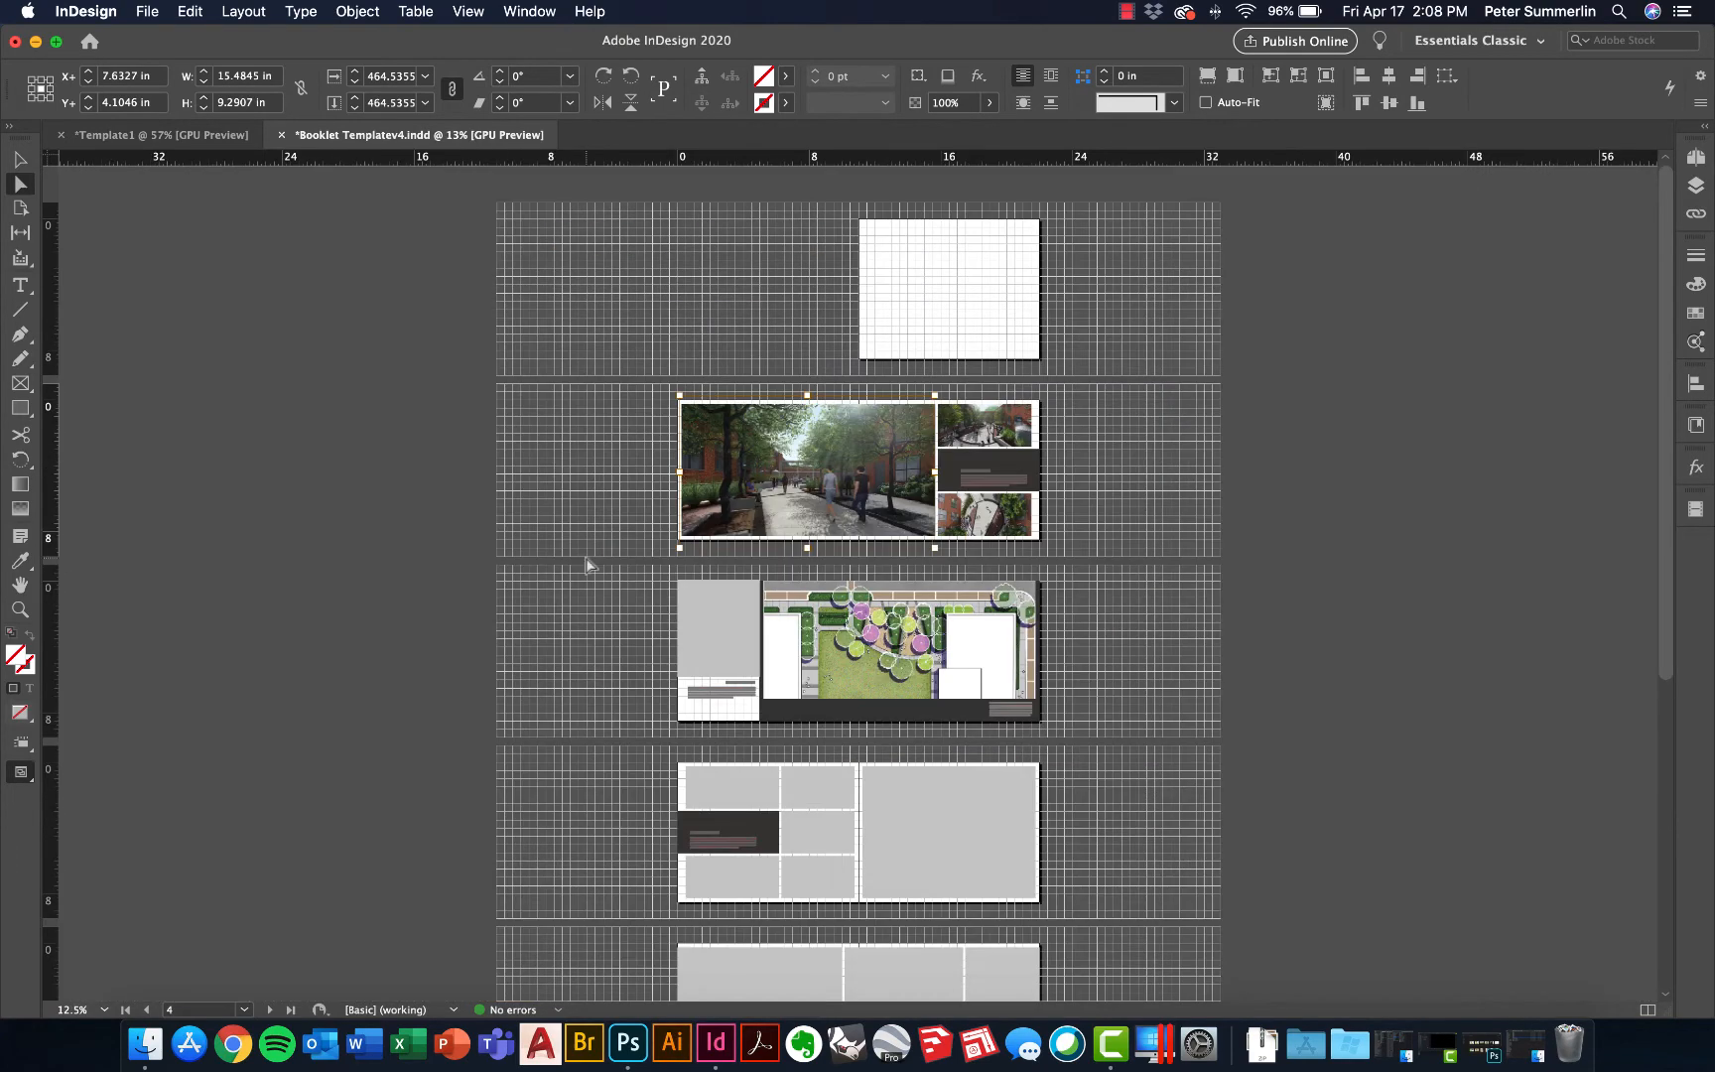
drag(935, 548, 1094, 686)
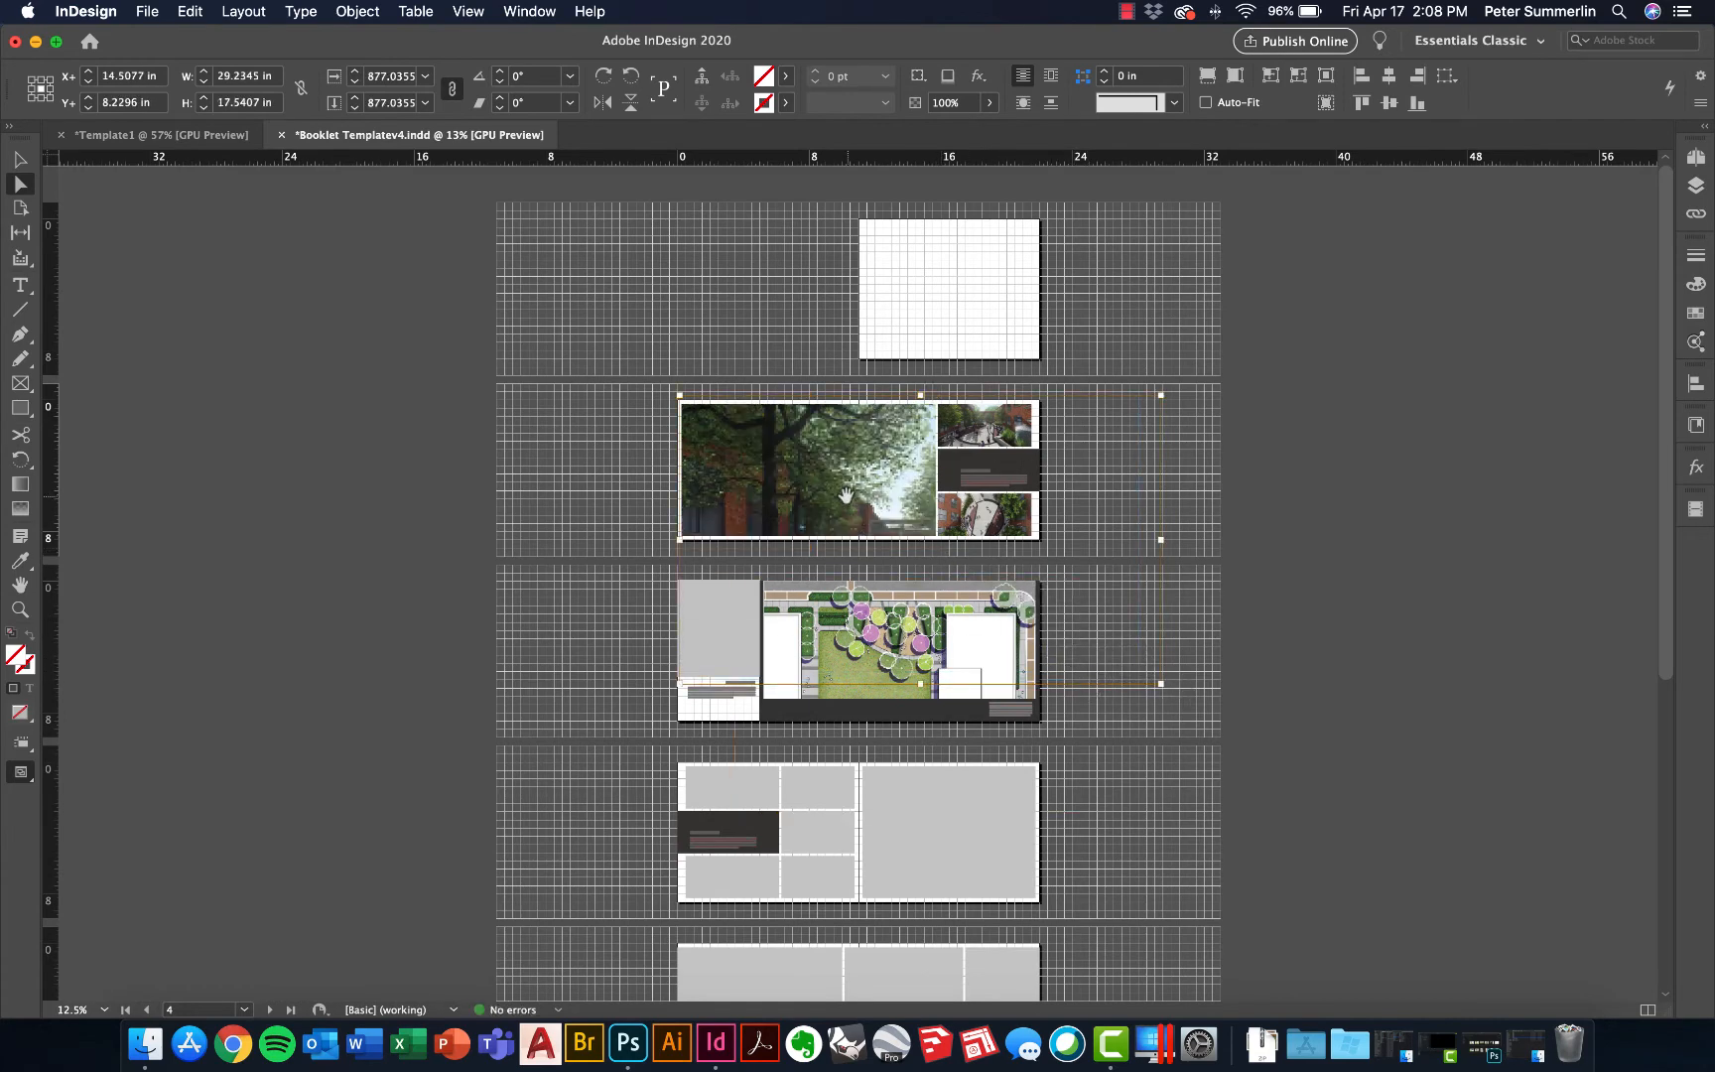
key(v)
click(646, 452)
key(super+equal)
key(super+equal)
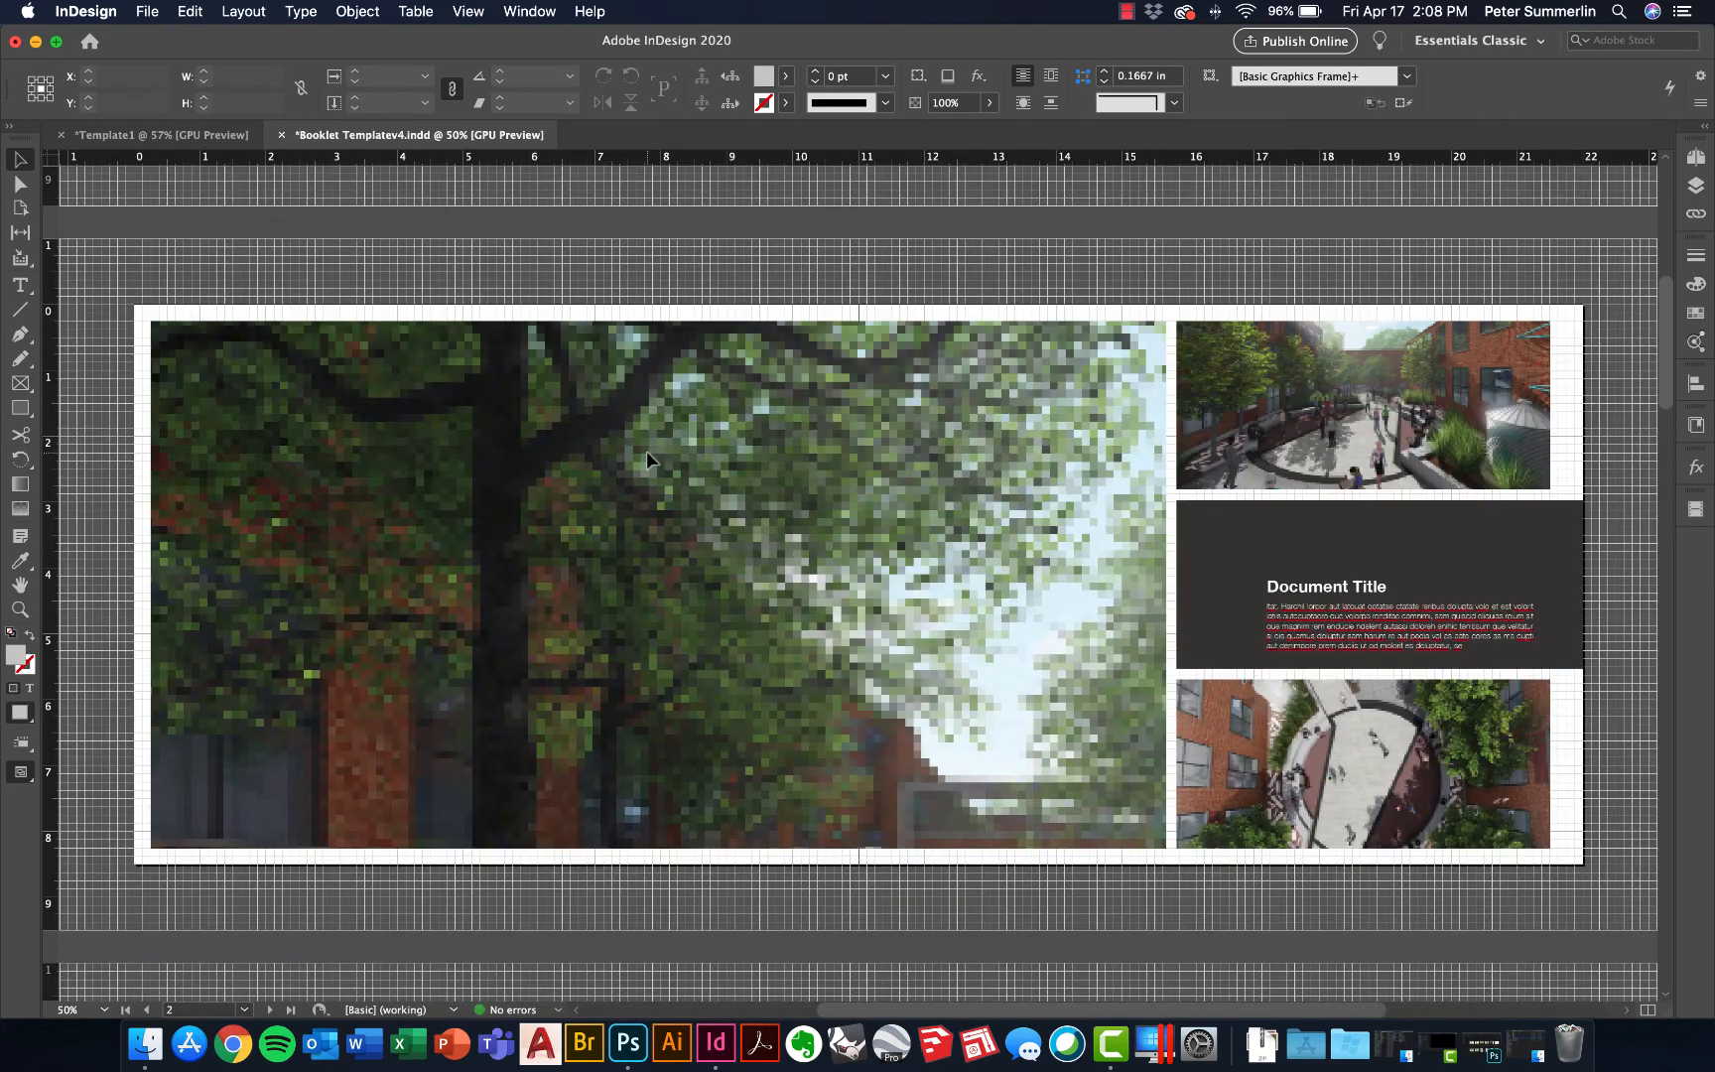
Refit the enlarged courtyard image to the large frame with Fill Frame Proportionally
click(423, 335)
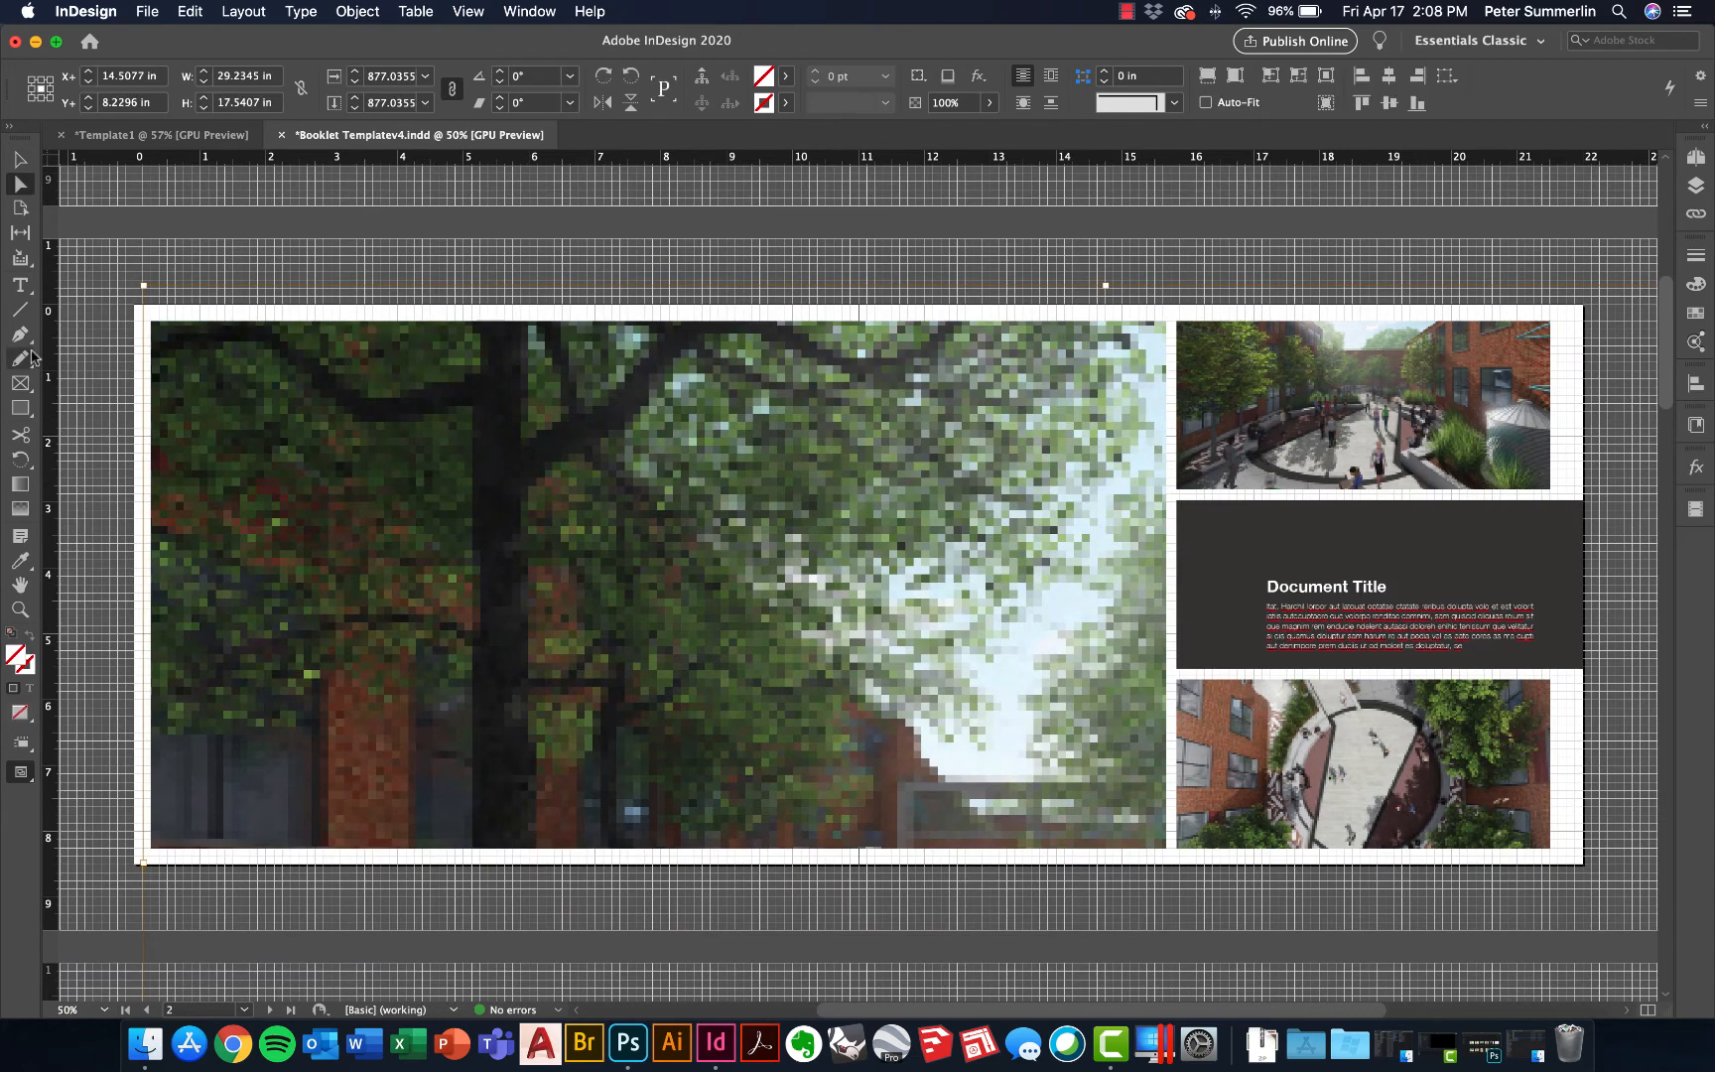
click(20, 159)
click(166, 274)
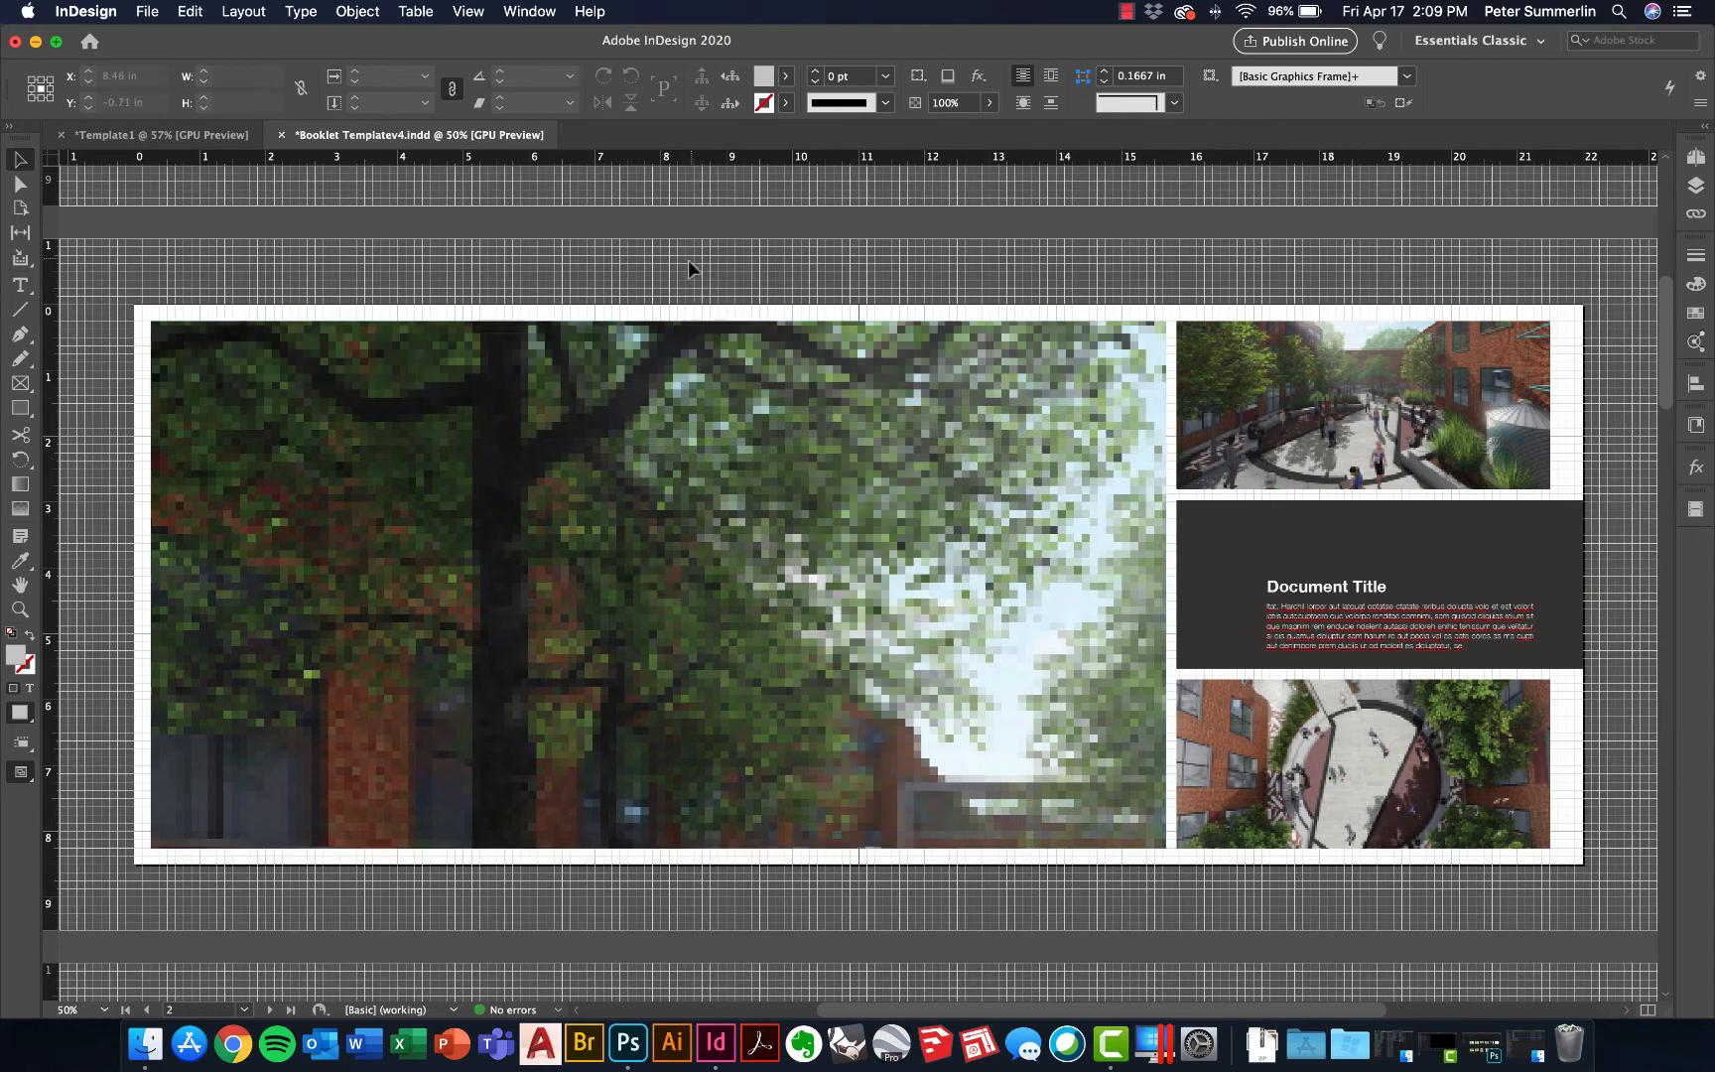
click(325, 347)
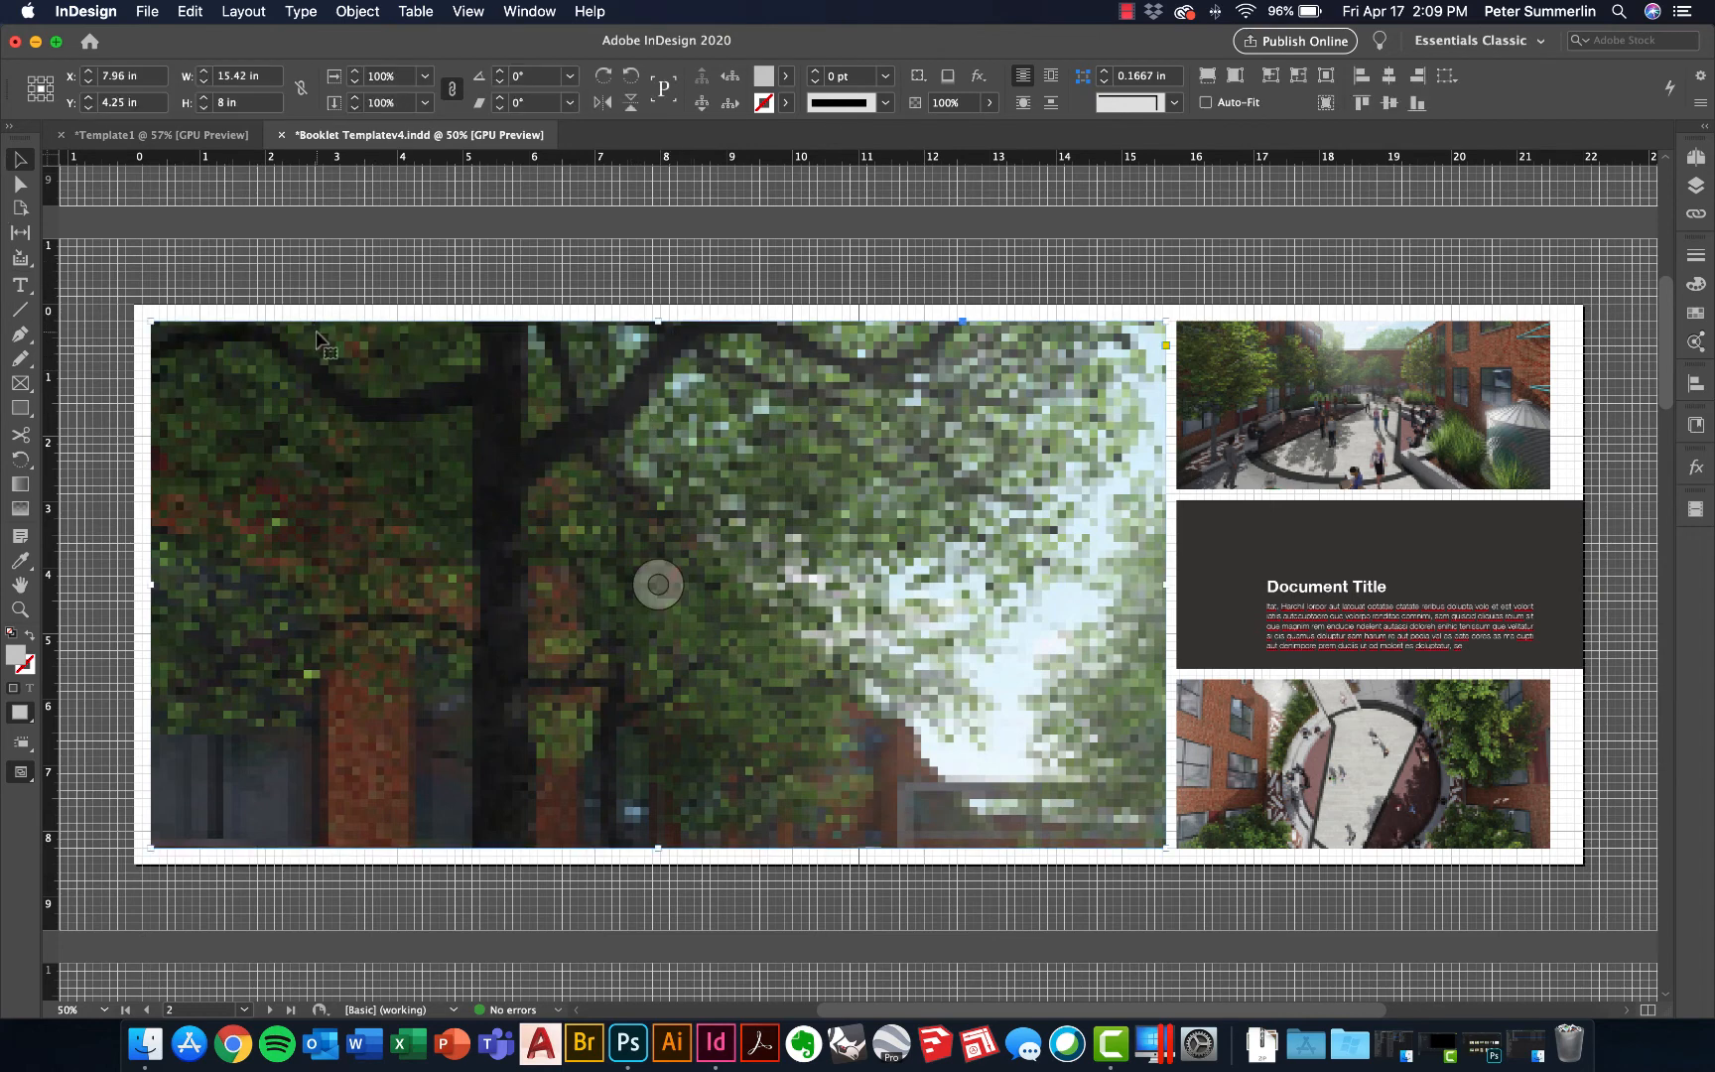
right_click(326, 349)
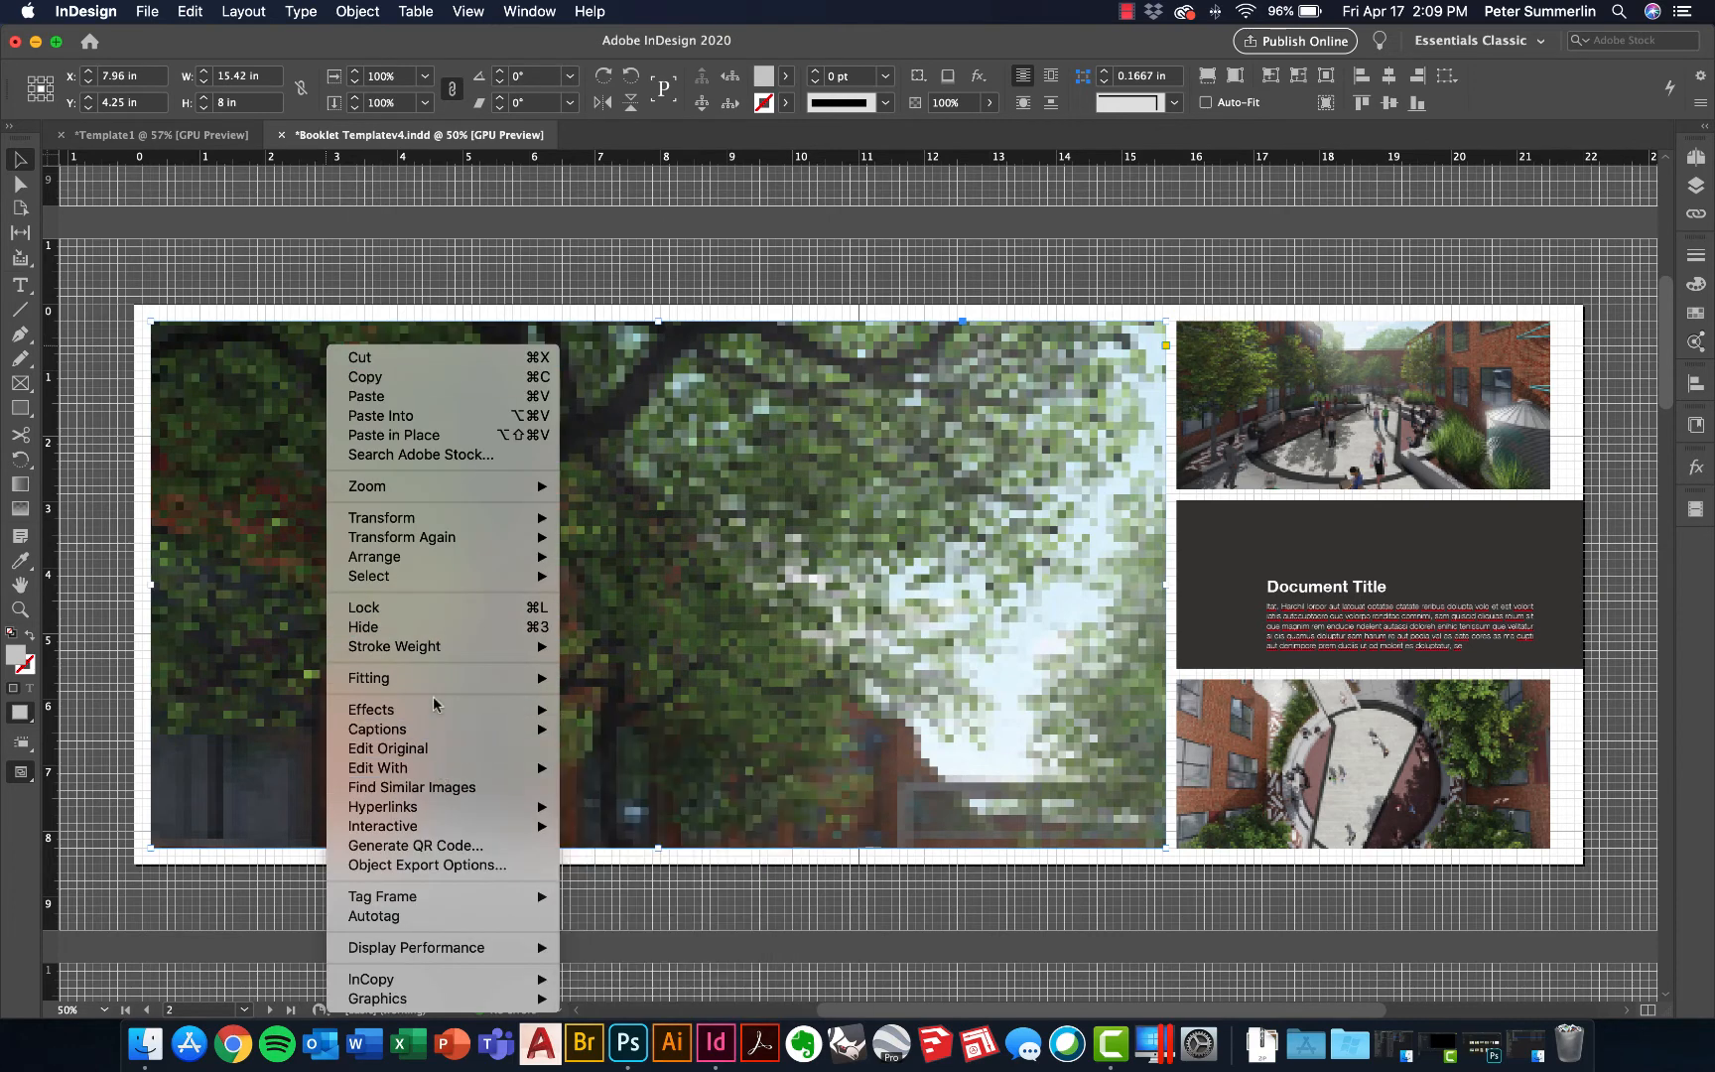
mouse_move(444, 685)
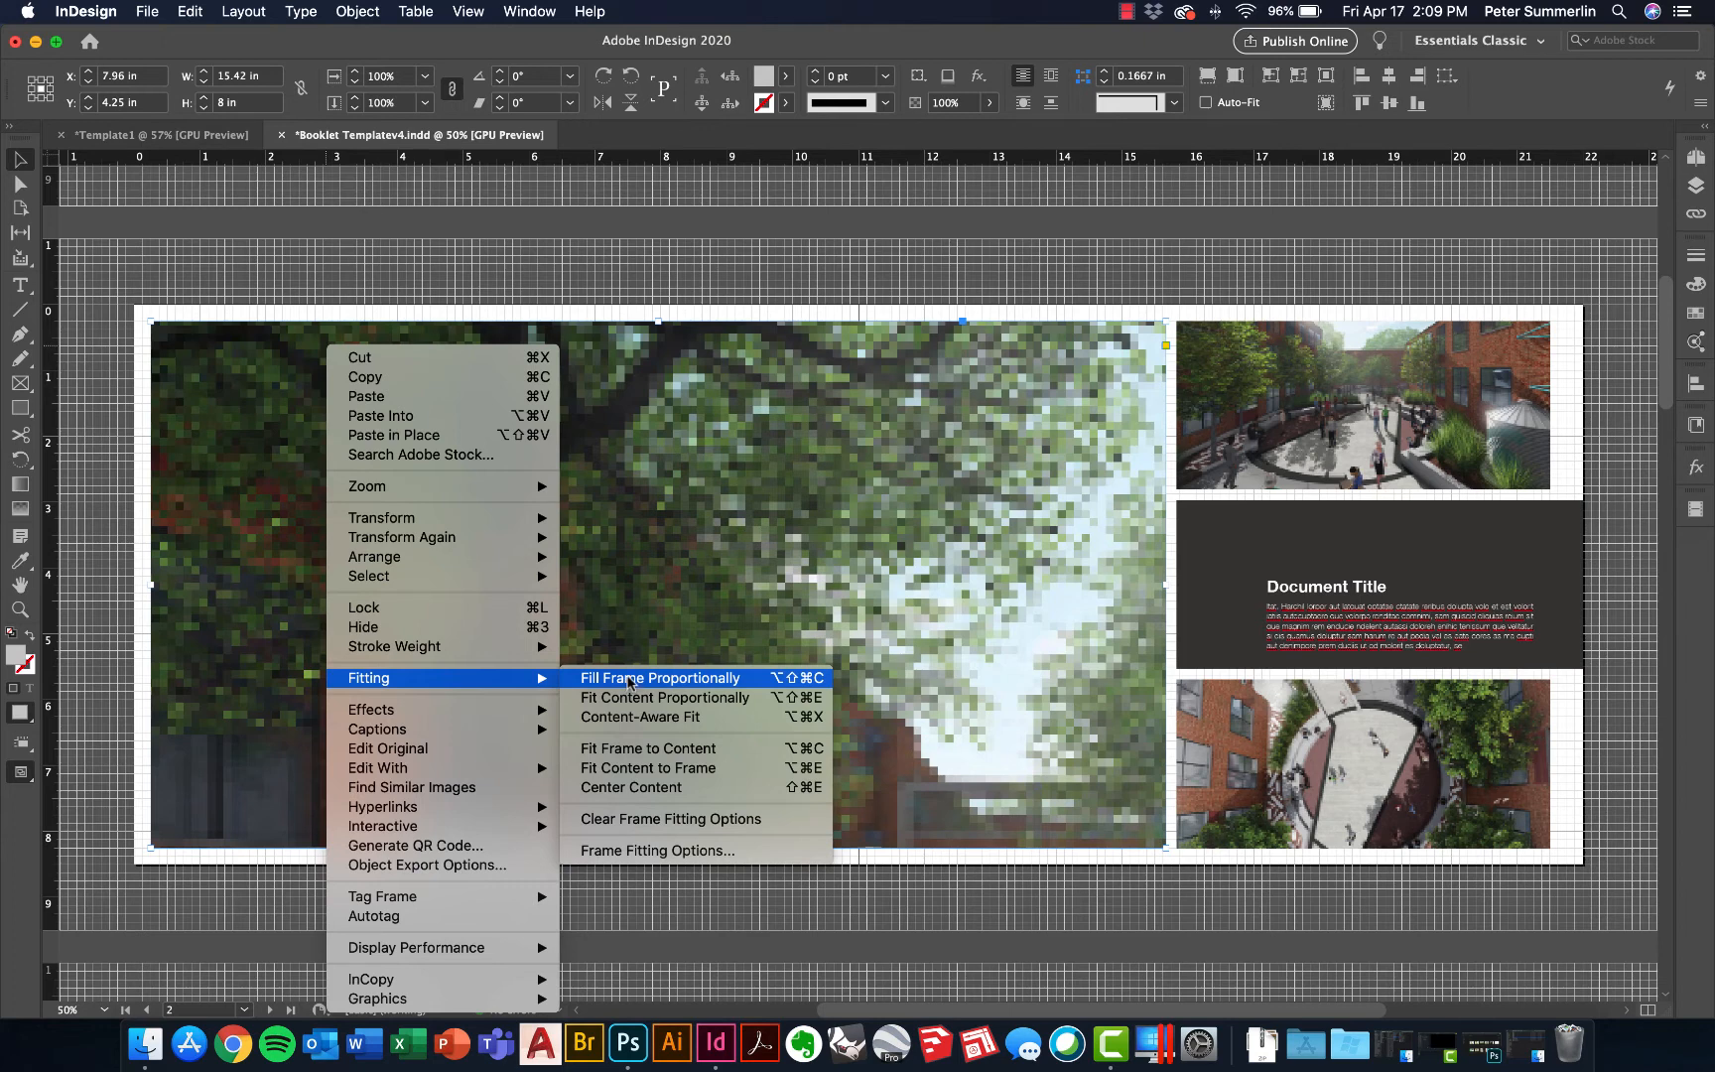
click(627, 681)
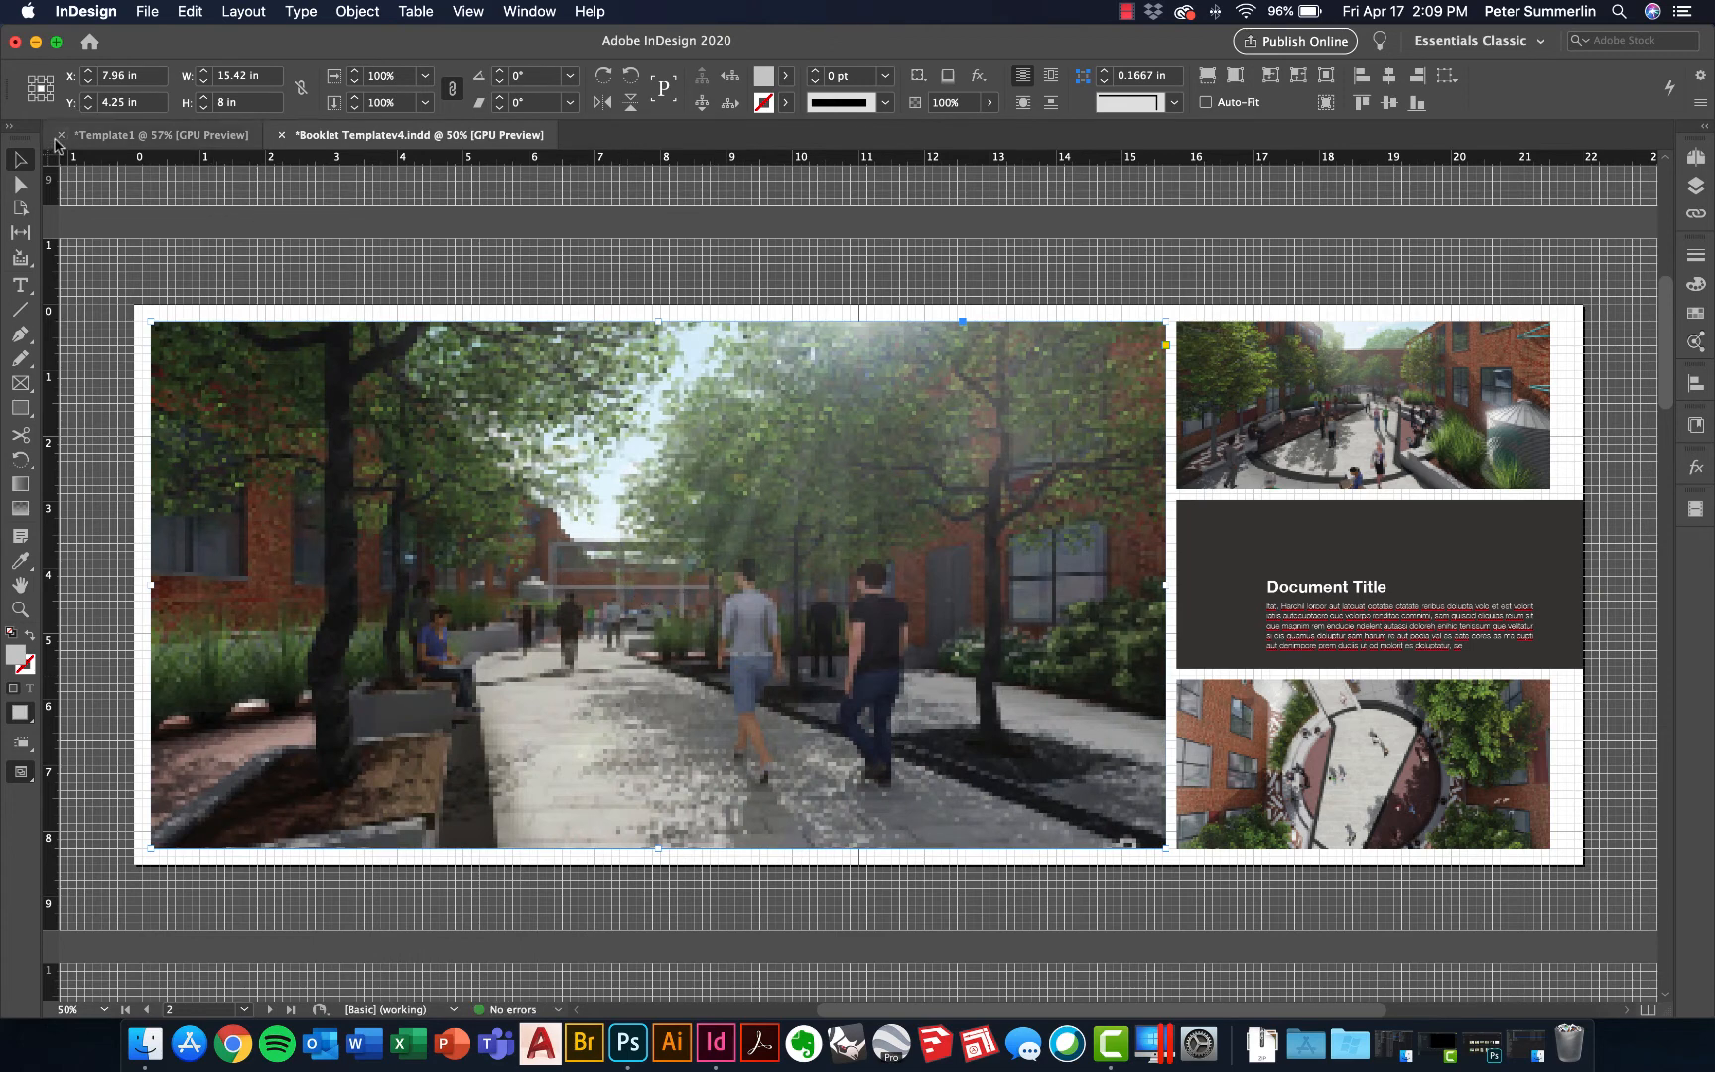
Nudge the courtyard image within its frame in small increments, ending at about Y 4.11 in with X at 7.71 in
click(20, 184)
click(205, 365)
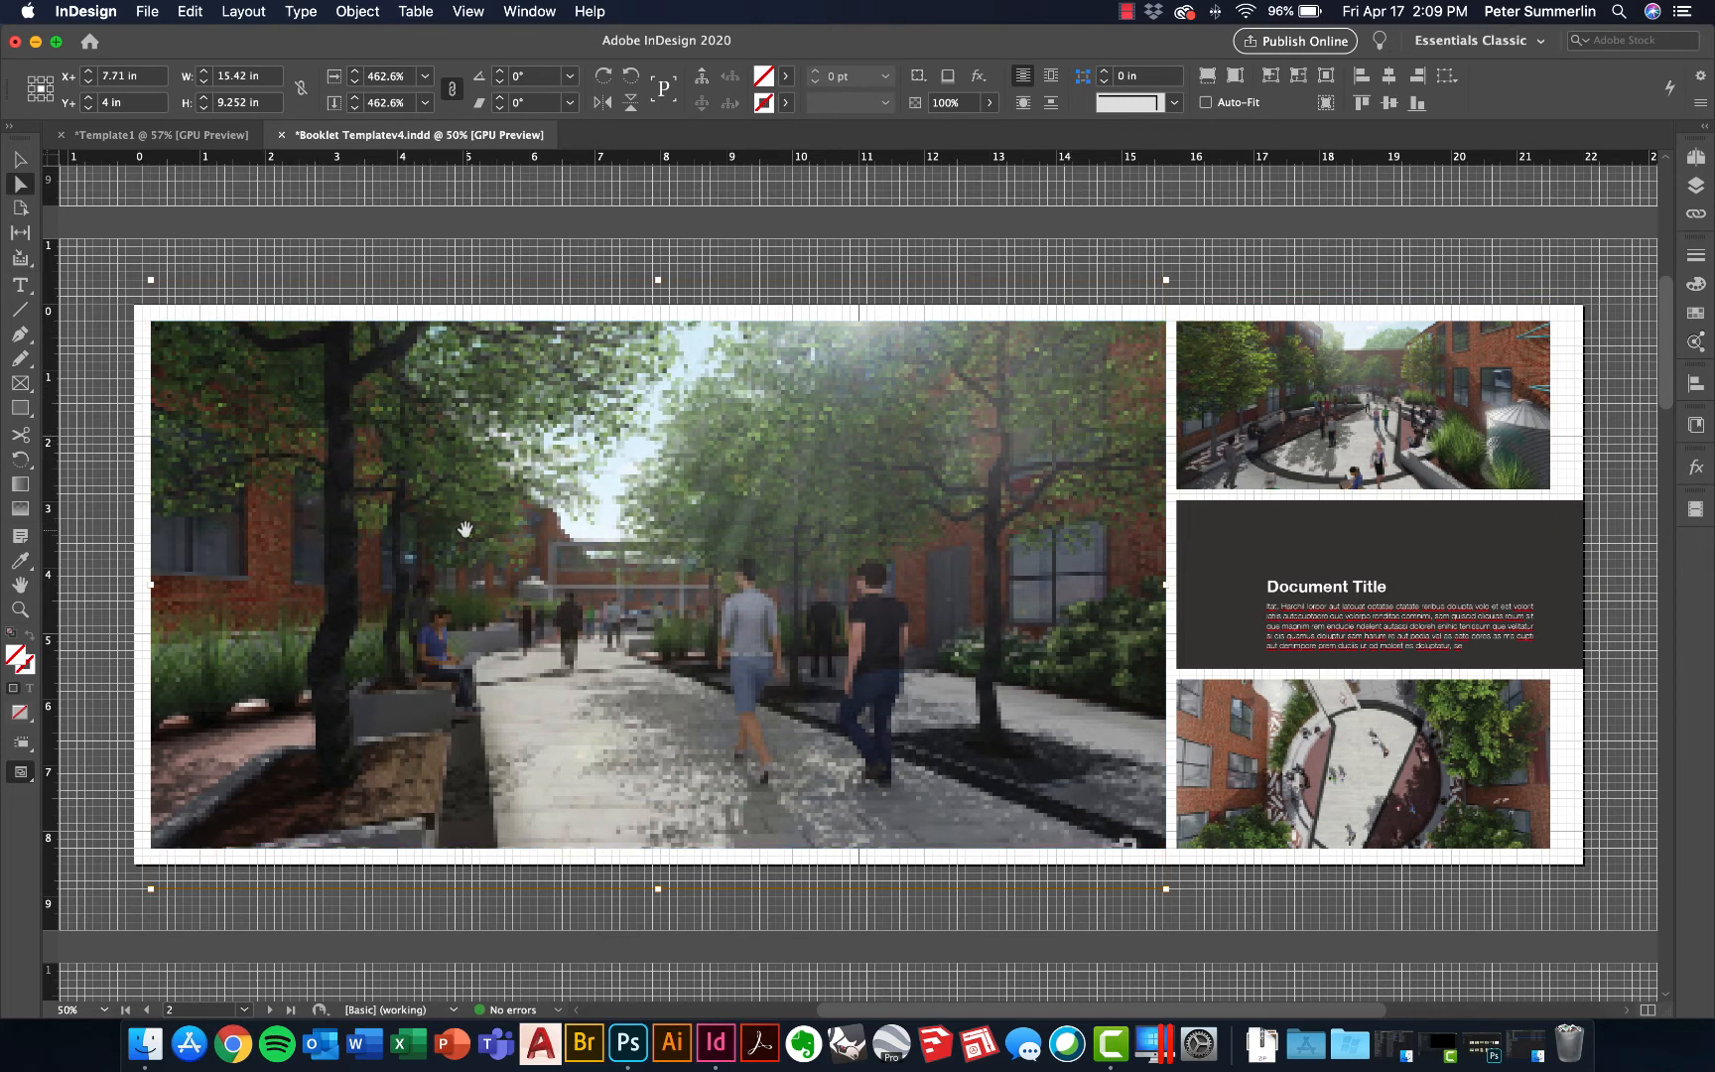
key(Right)
key(Right)
key(Right)
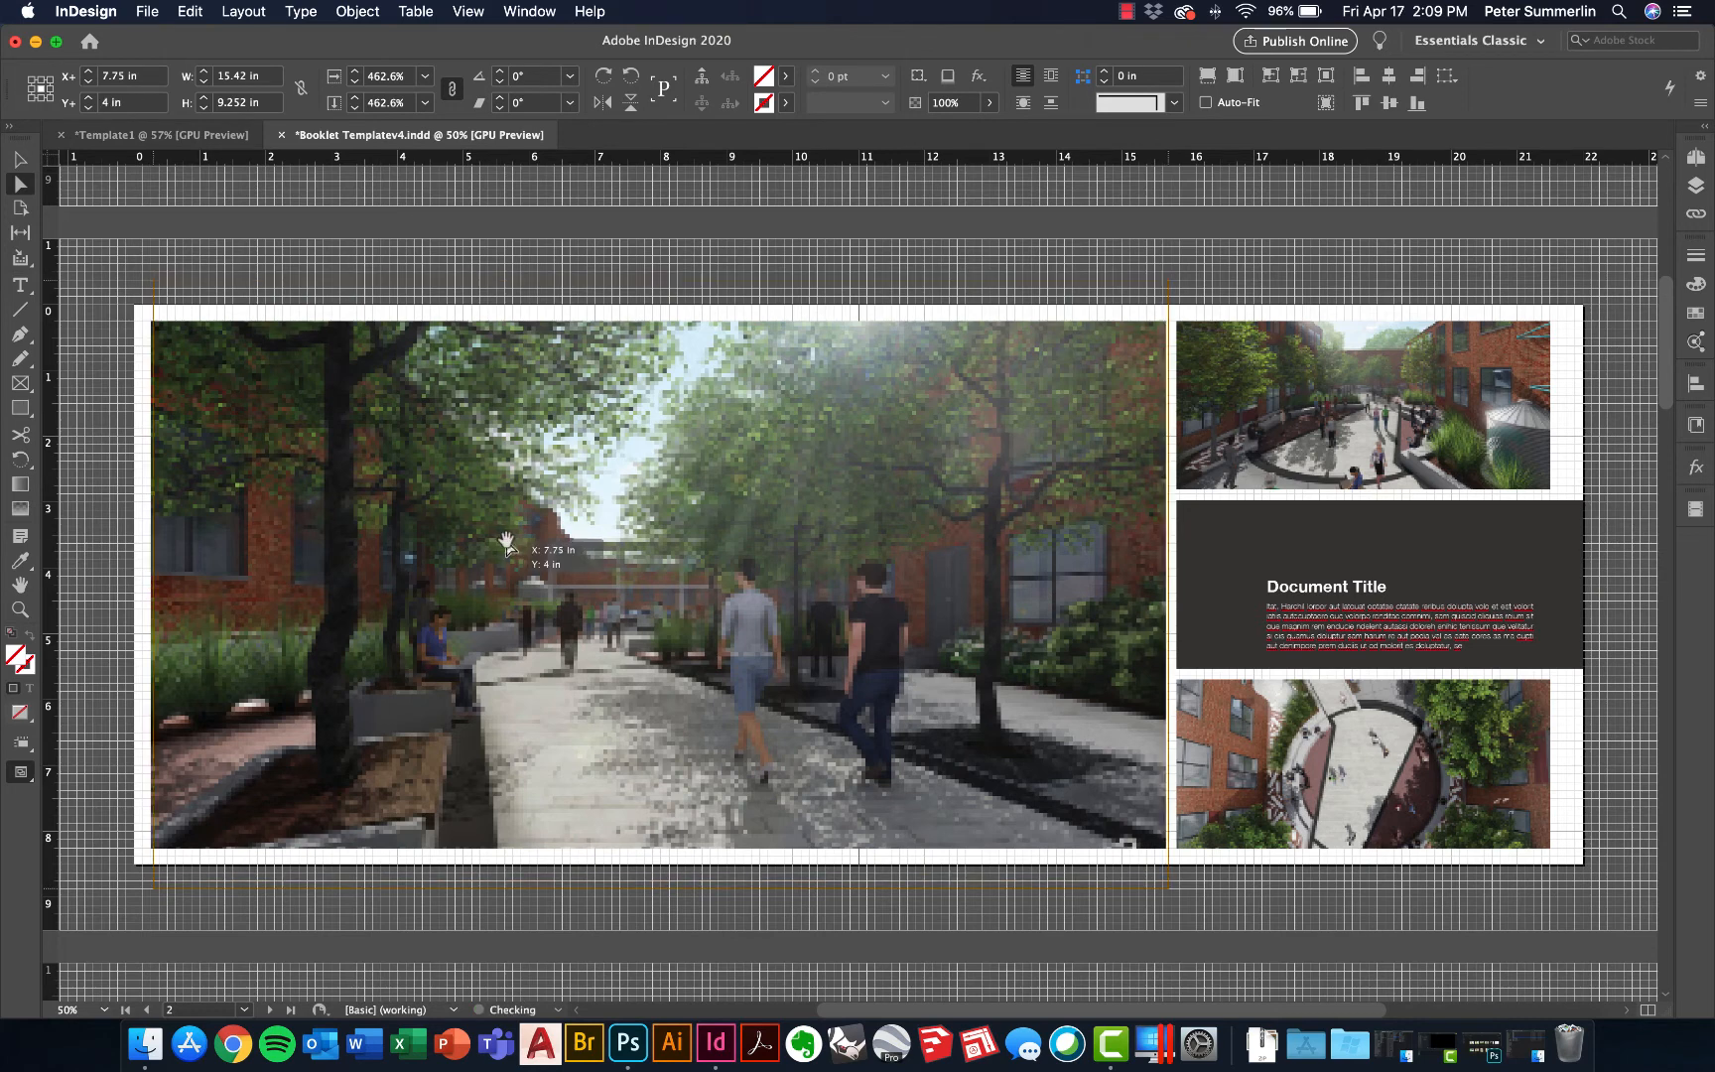
key(Left)
key(Left)
key(Left)
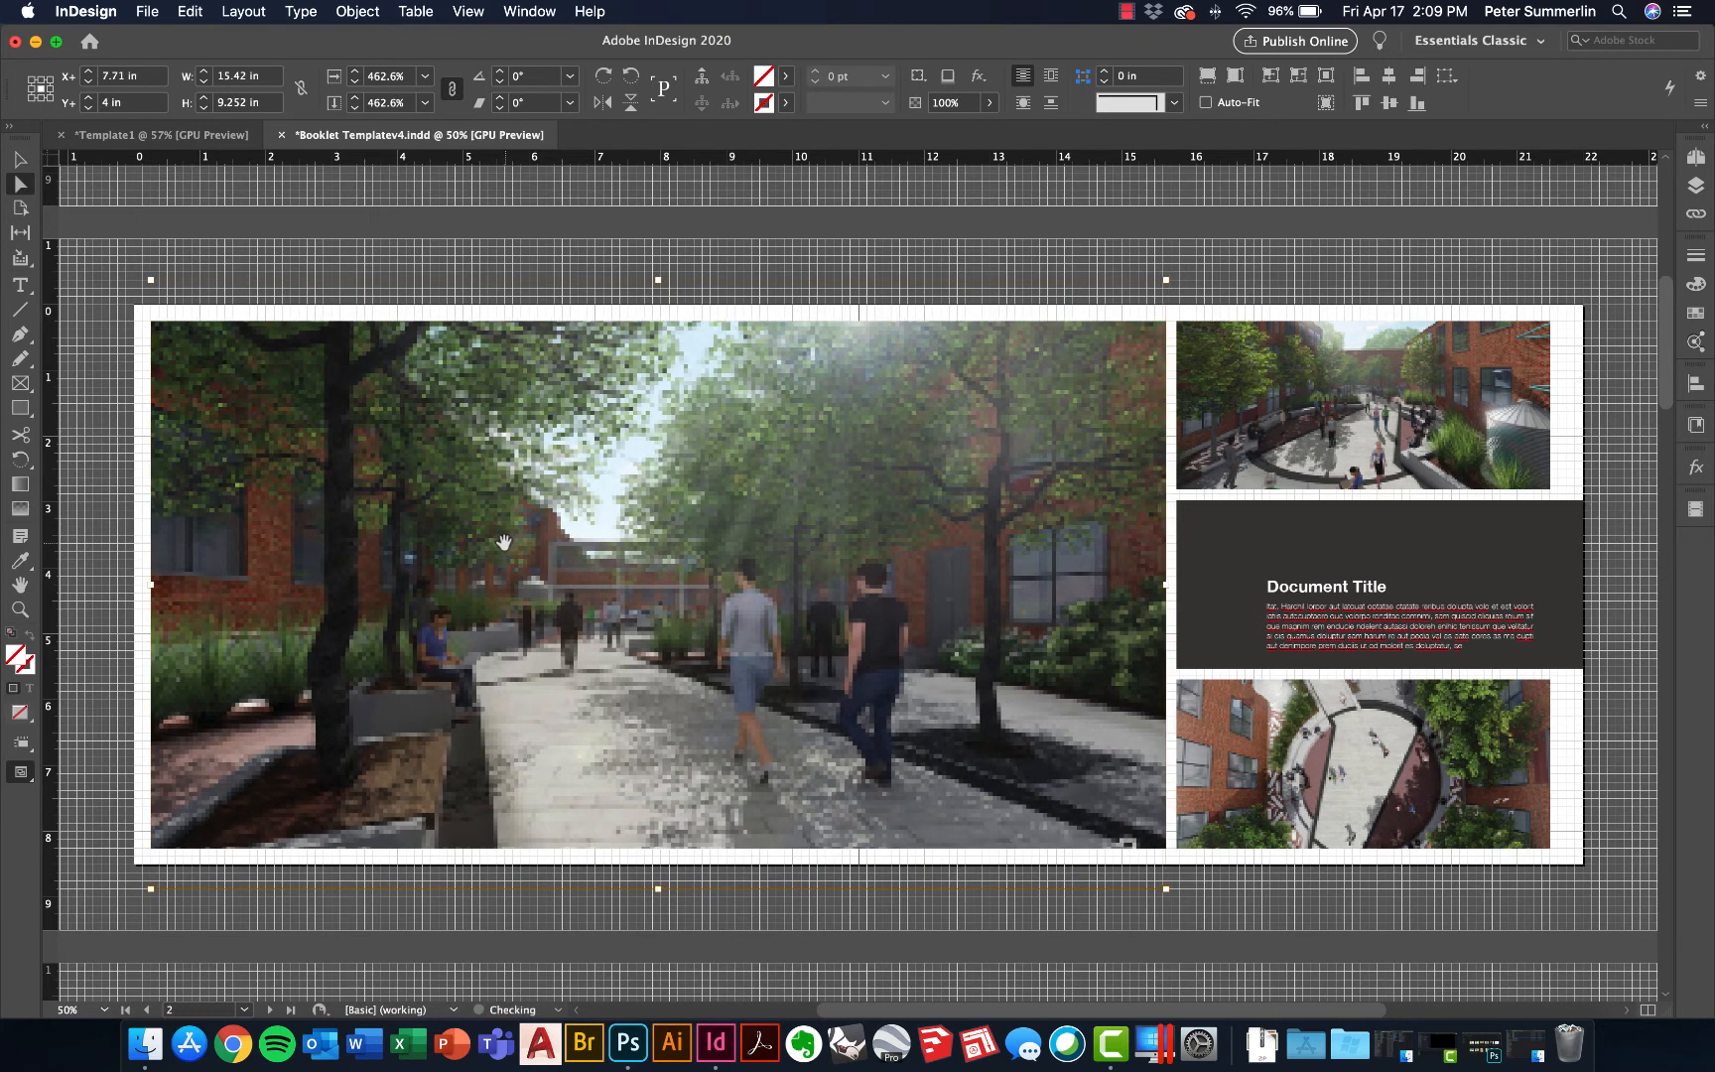
key(Up)
key(Up)
key(Up)
key(Up)
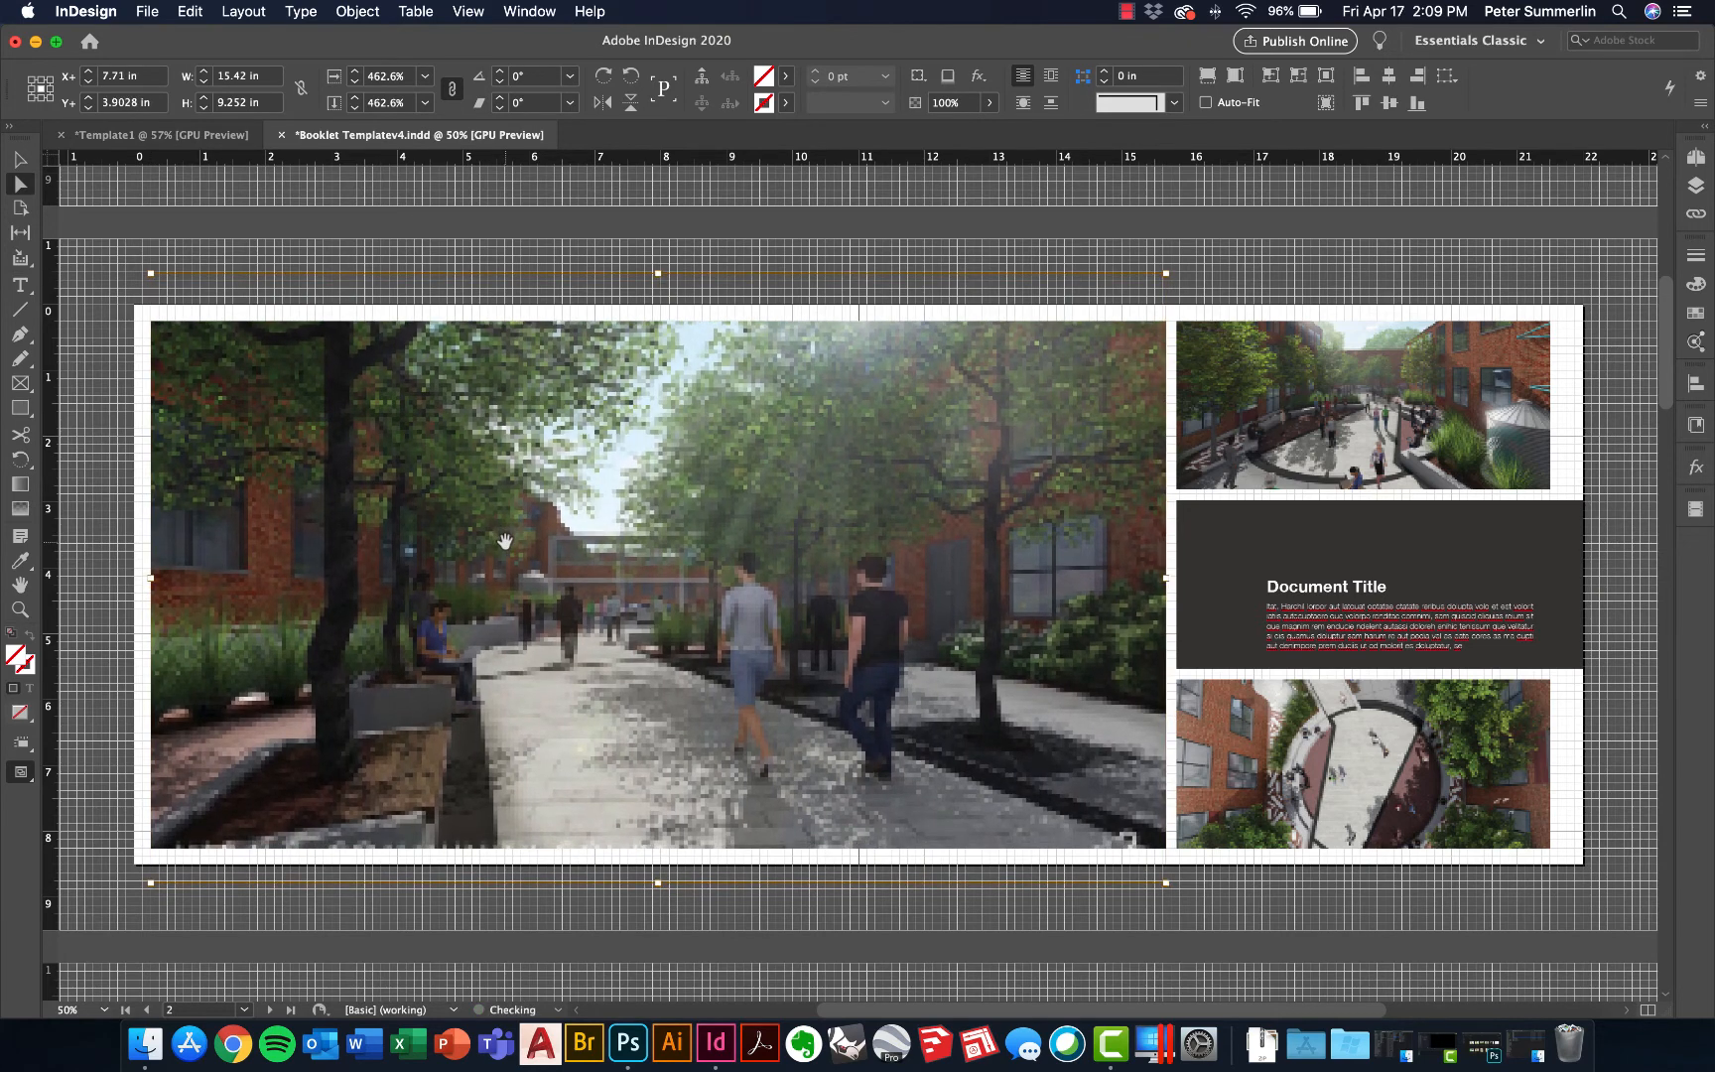
key(Down)
key(Down)
key(shift+Down)
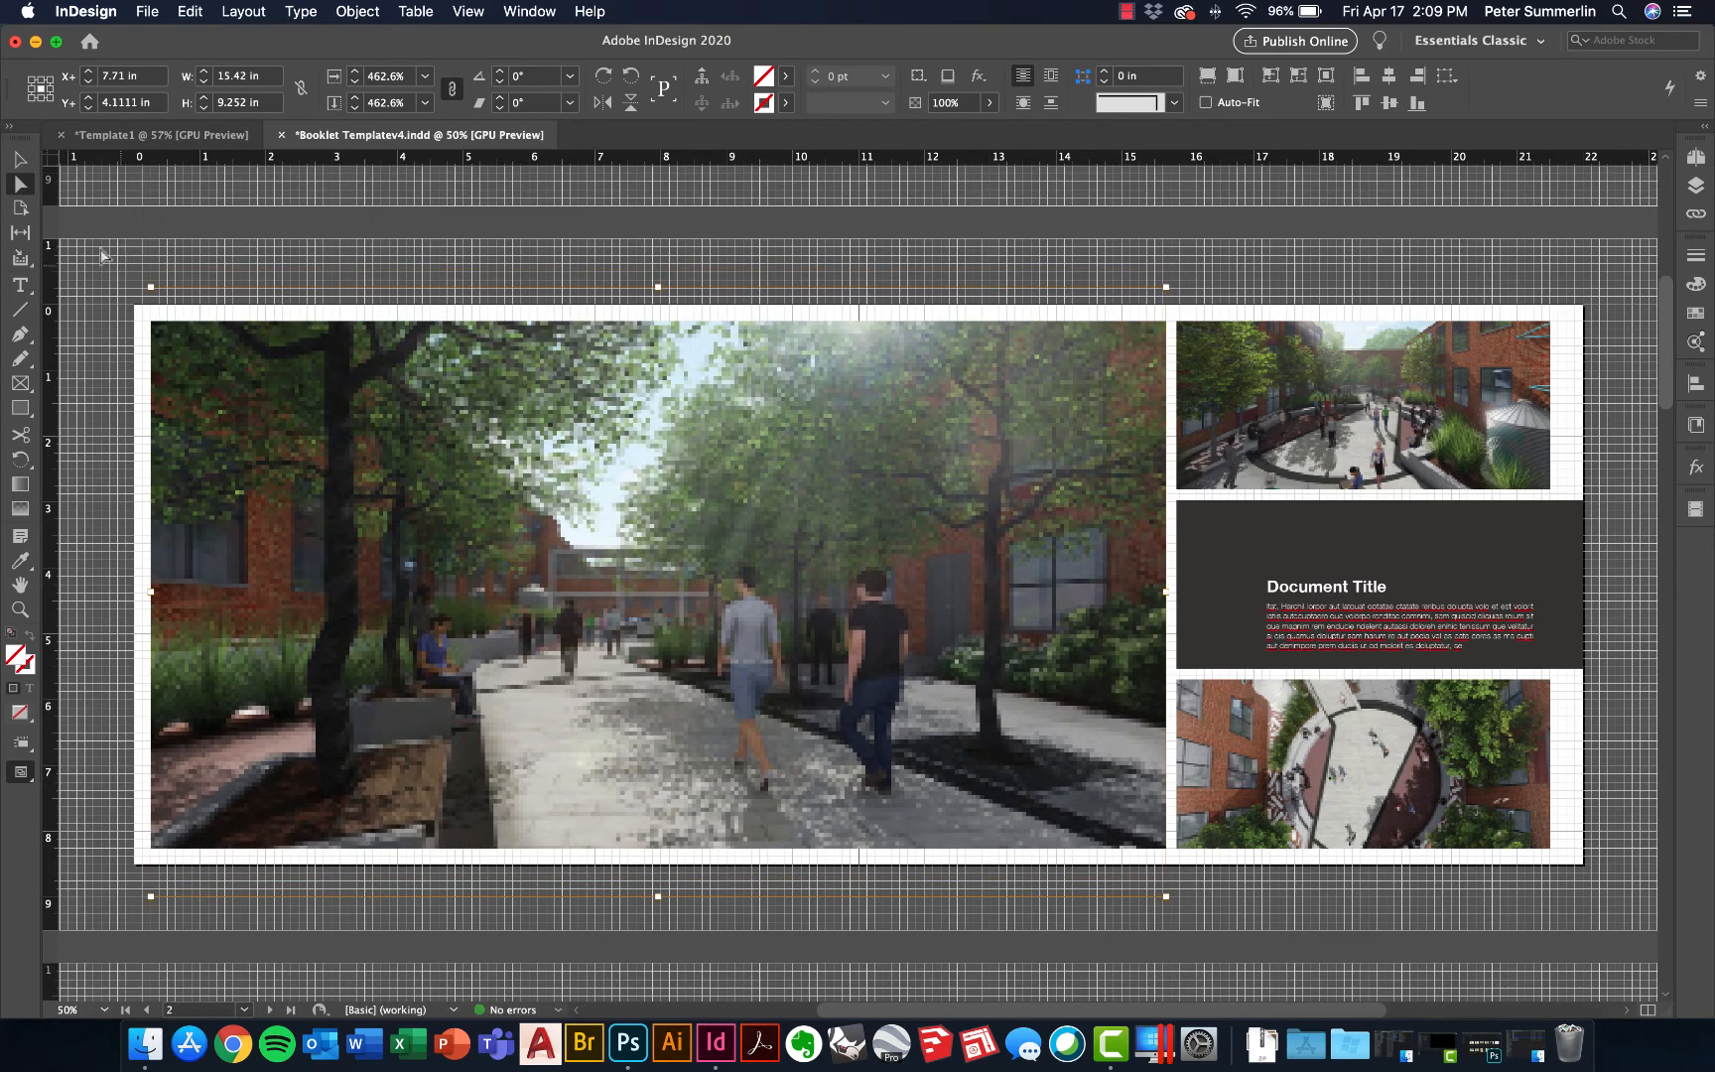
Apply Fit Content Proportionally to the large frame holding the courtyard image
click(20, 162)
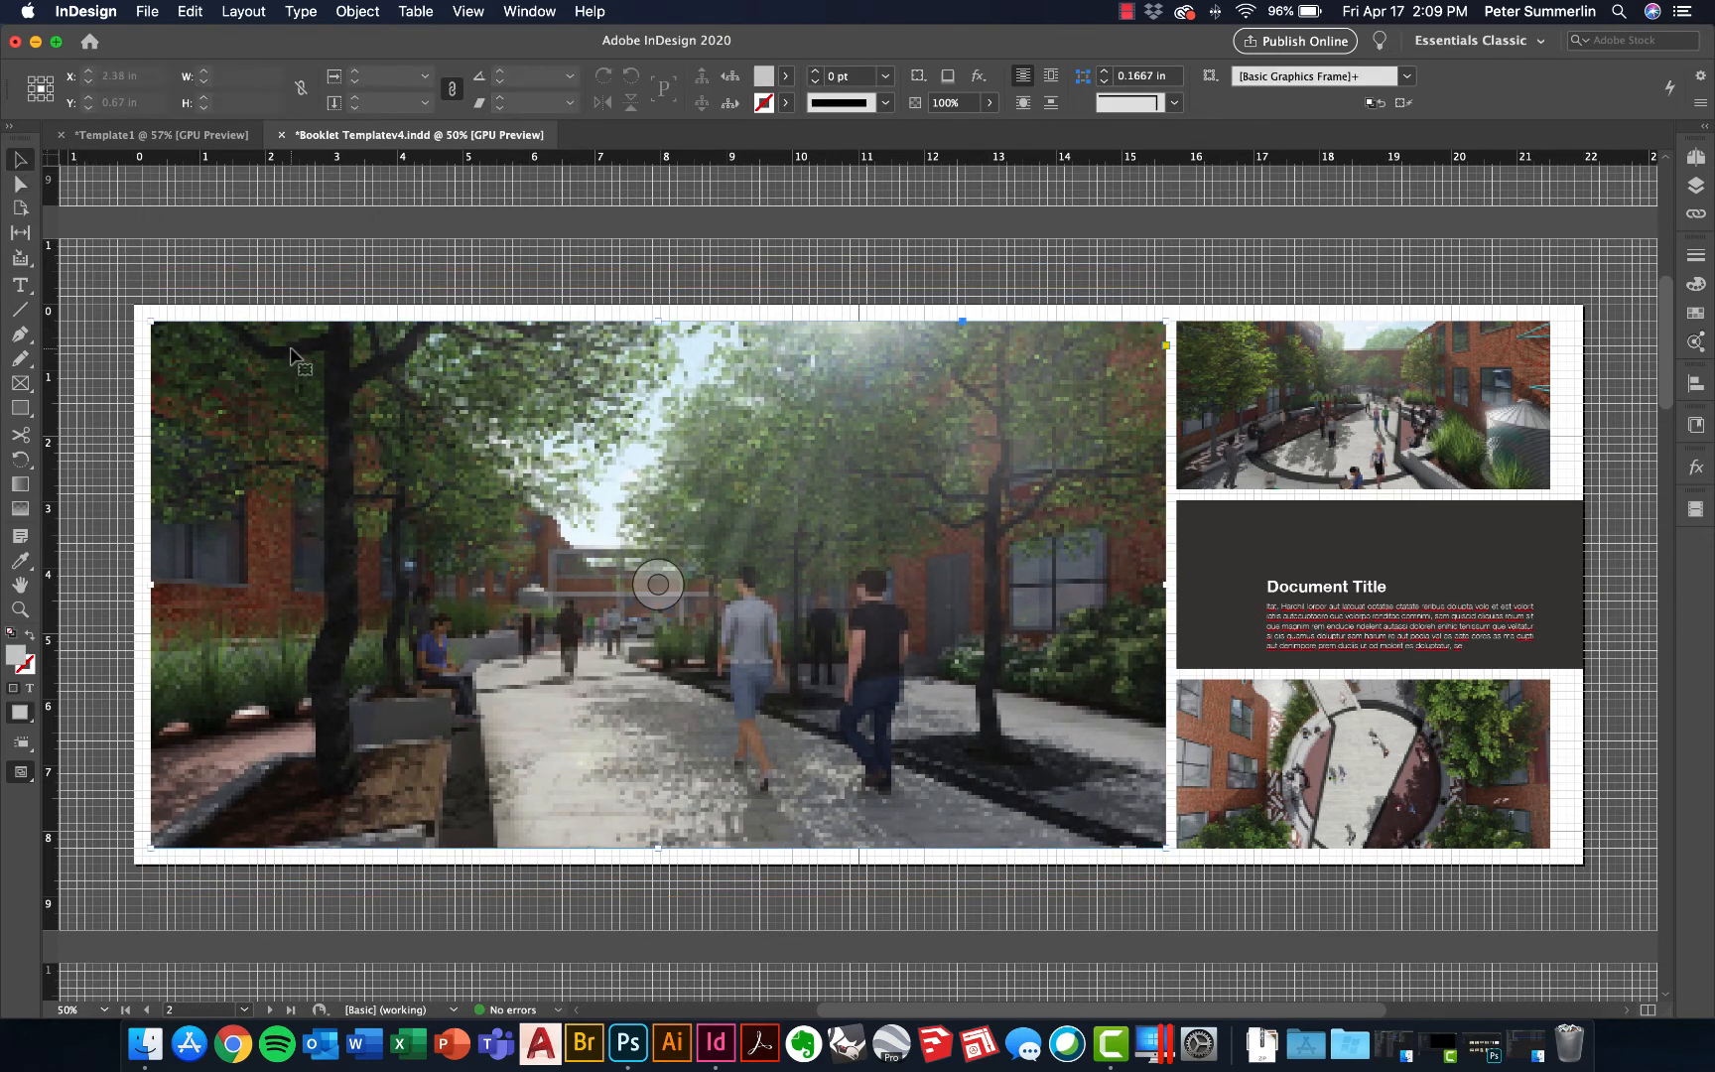
right_click(292, 349)
mouse_move(365, 679)
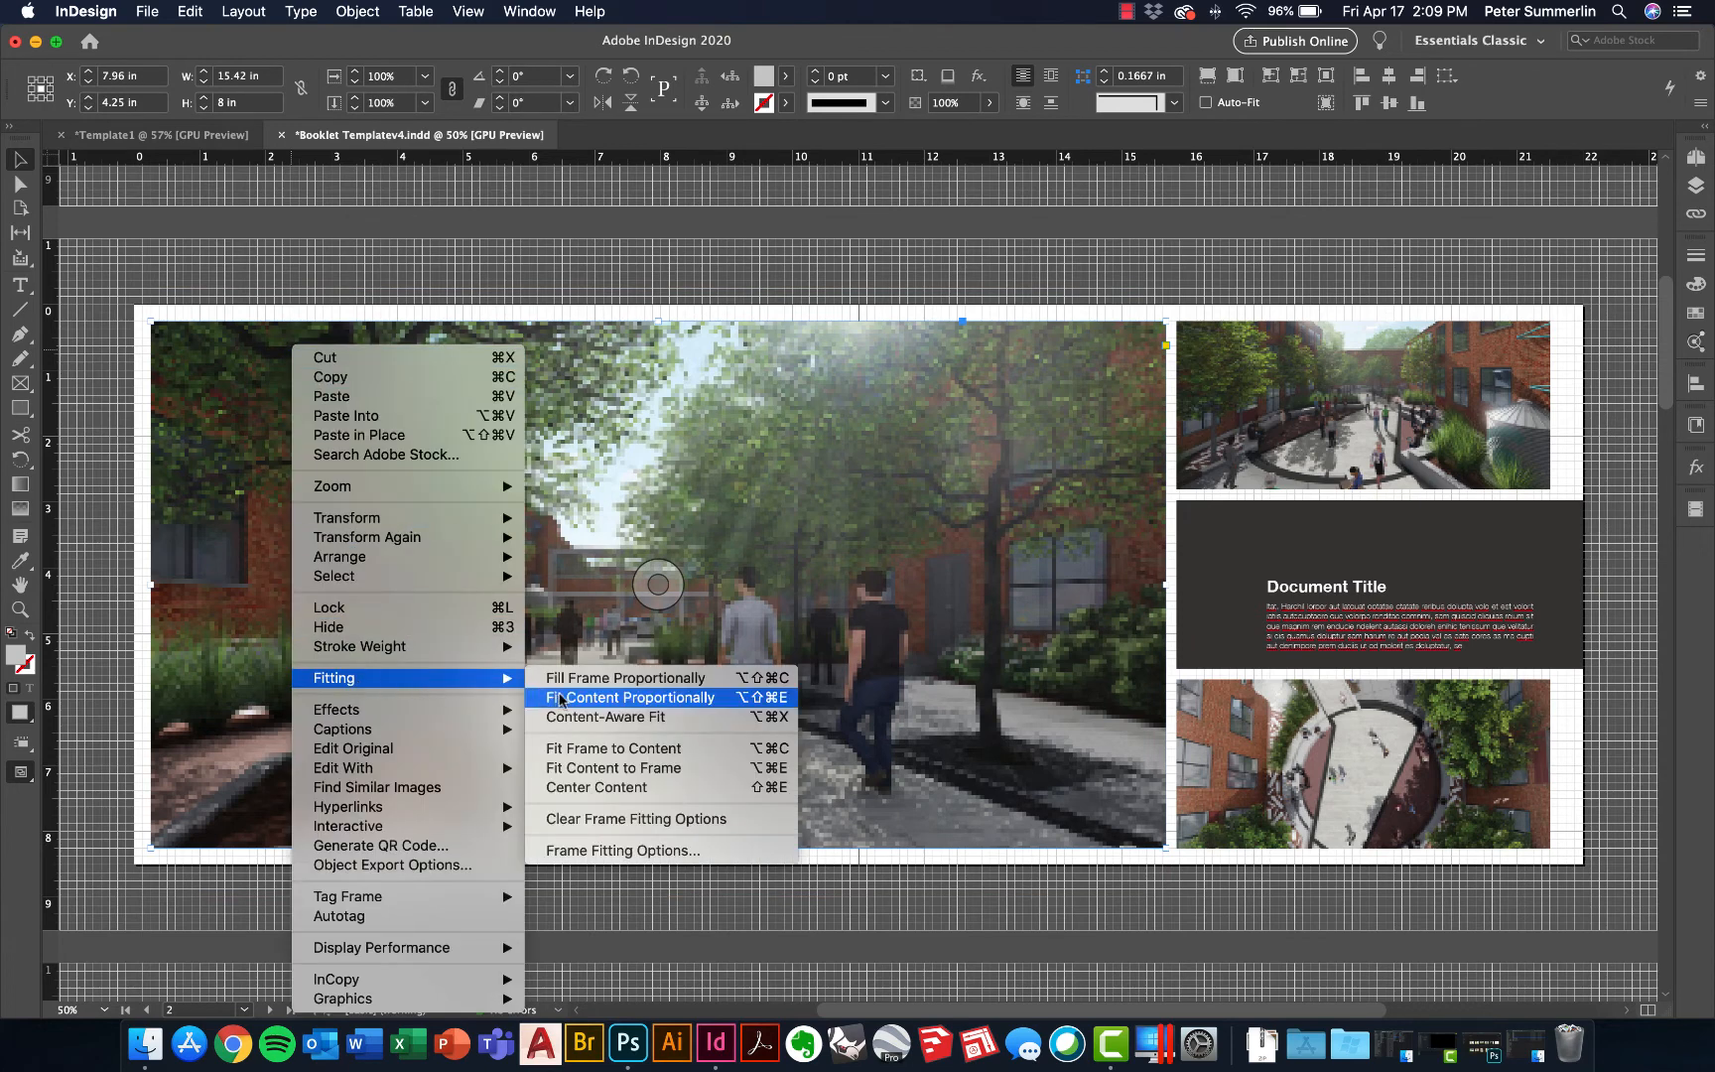
click(571, 700)
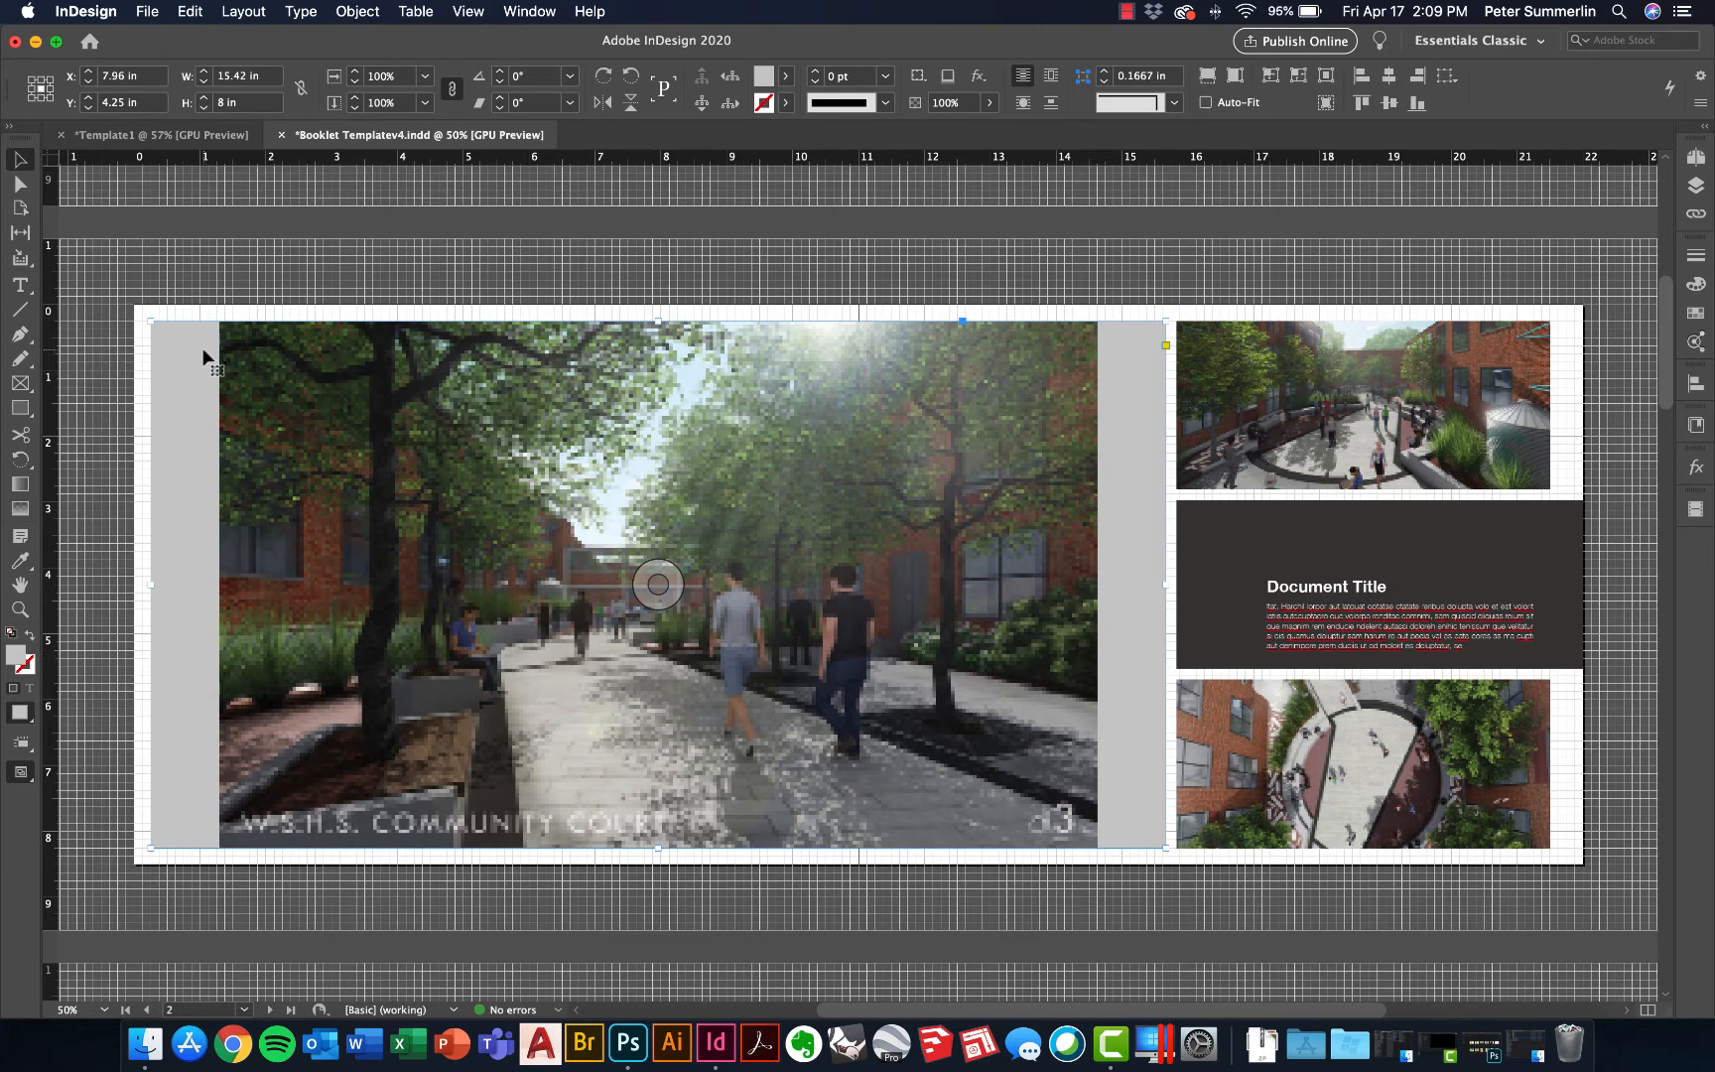
click(203, 276)
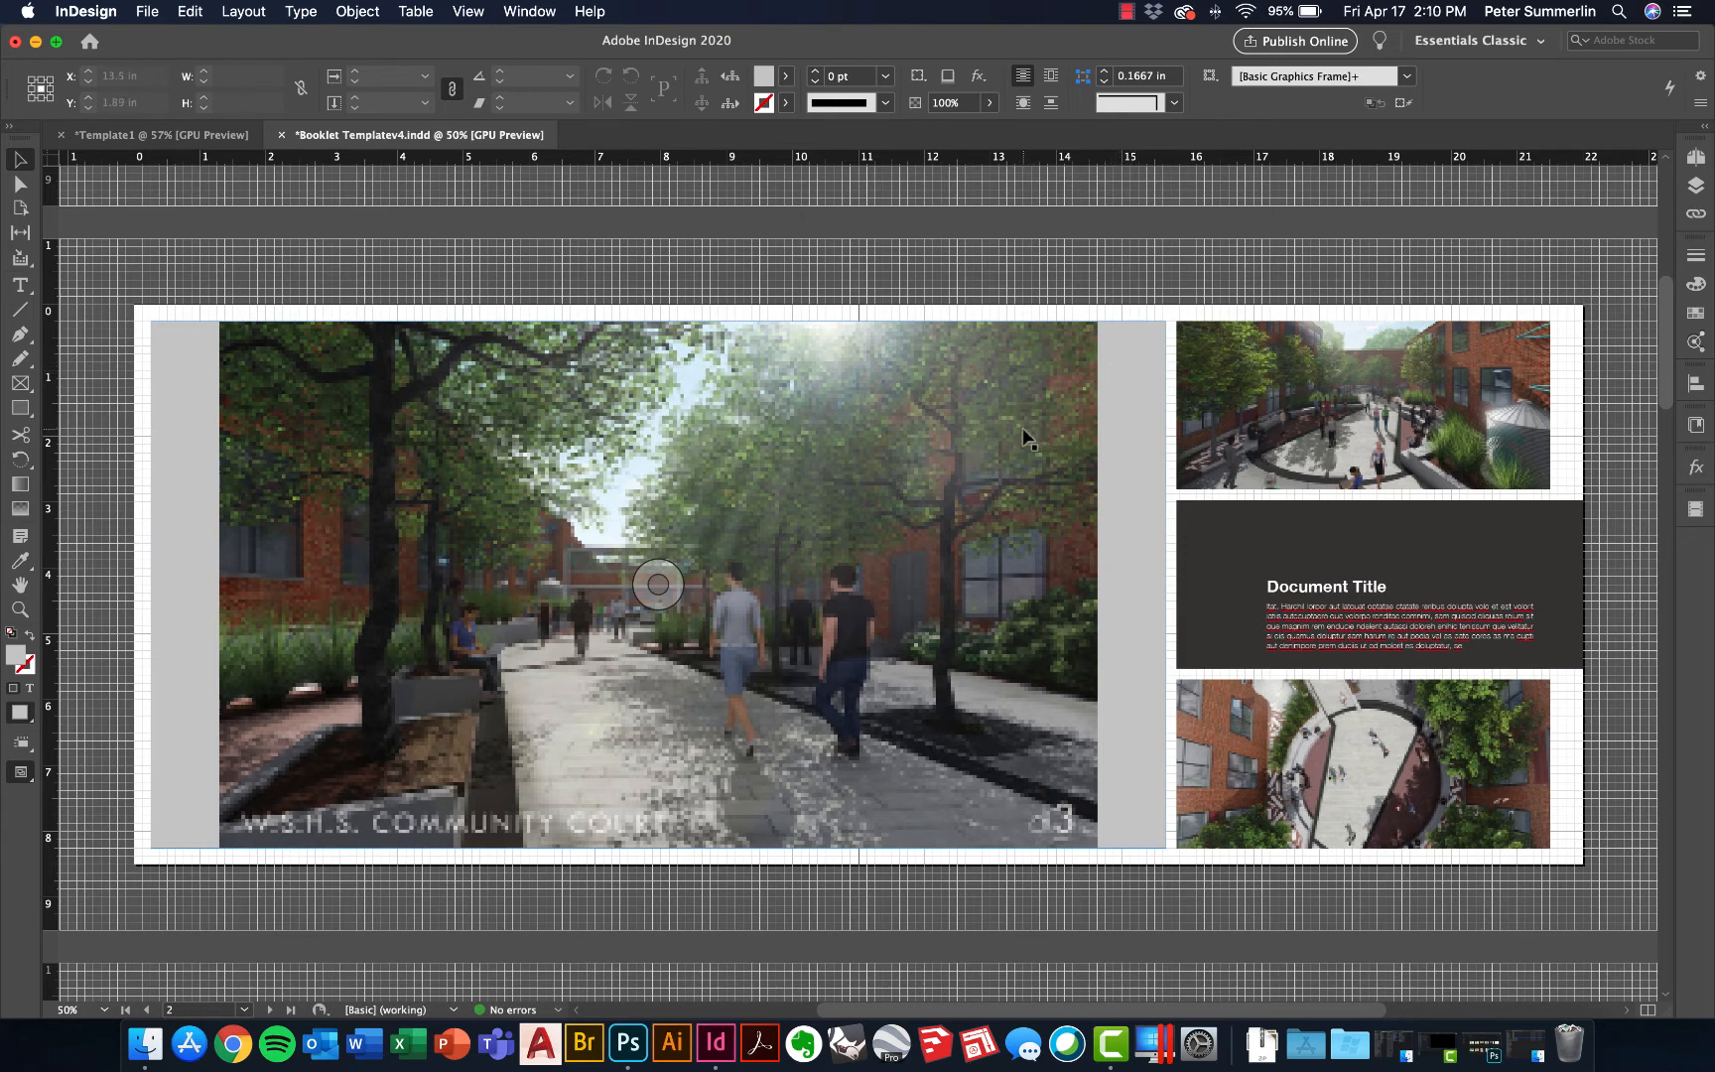
Apply Fill Frame Proportionally to the large frame so the courtyard image covers it completely
right_click(1040, 348)
mouse_move(1116, 526)
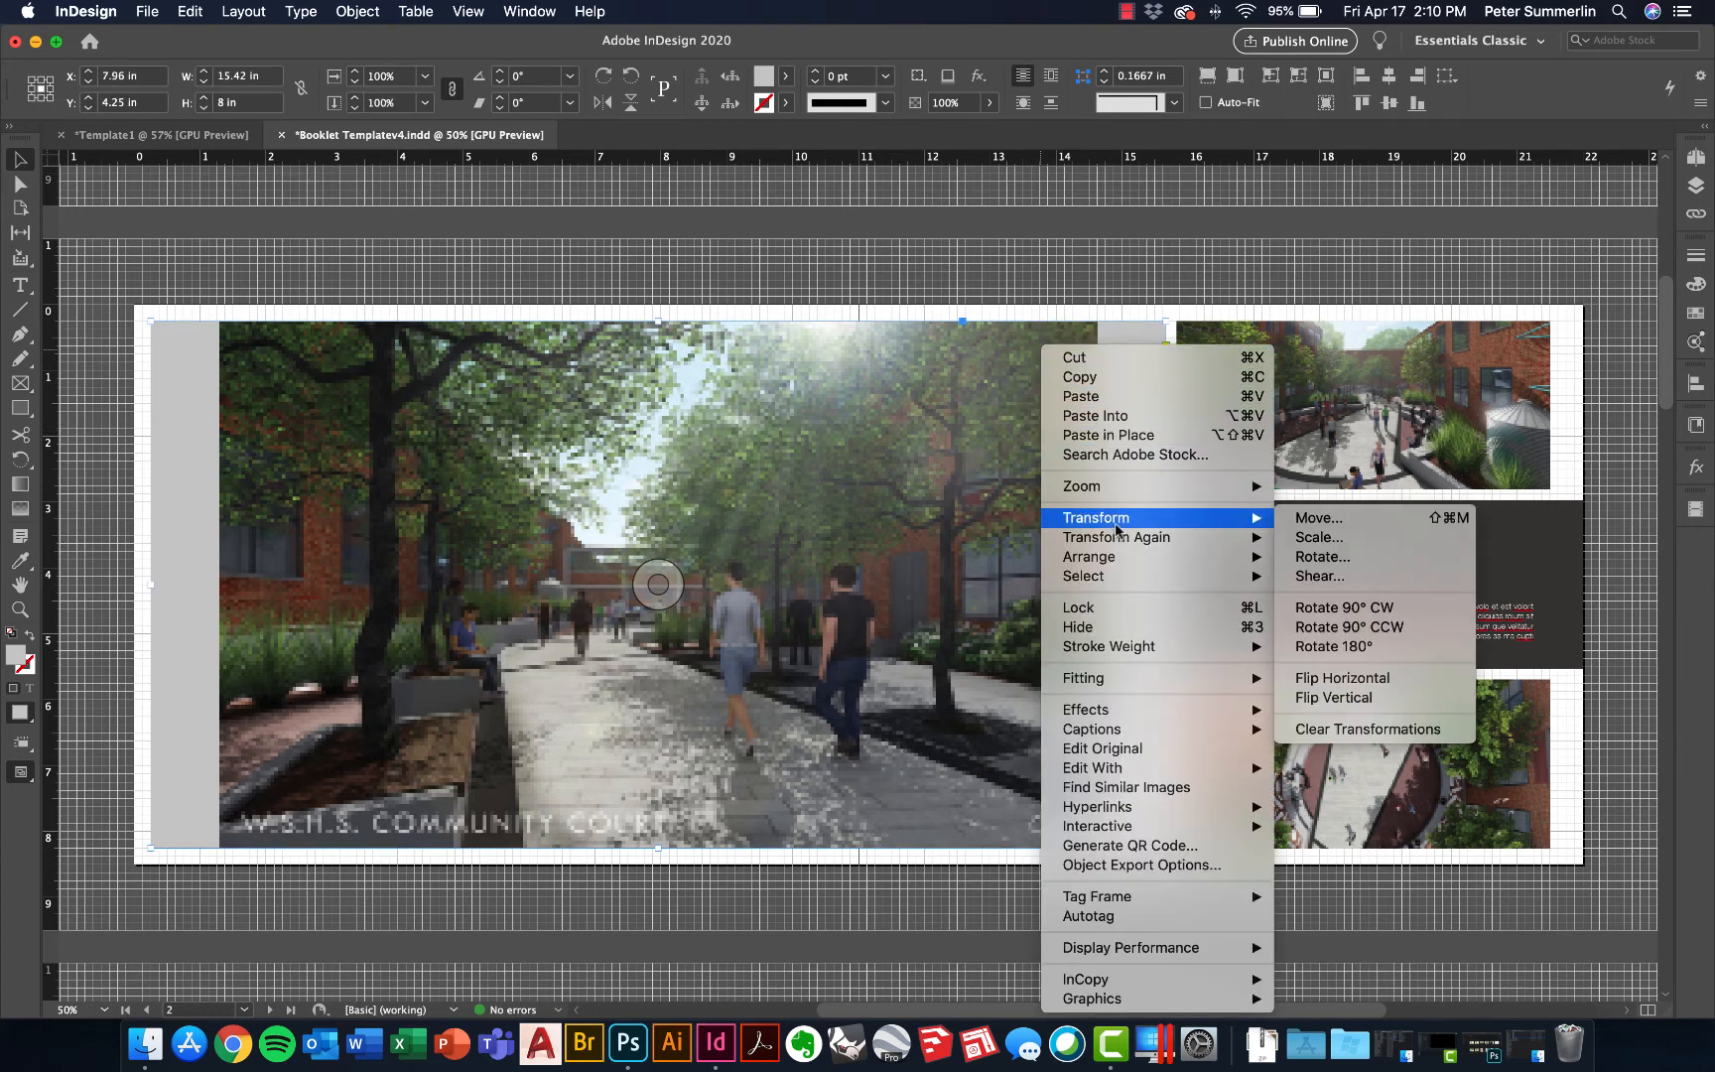
mouse_move(1134, 681)
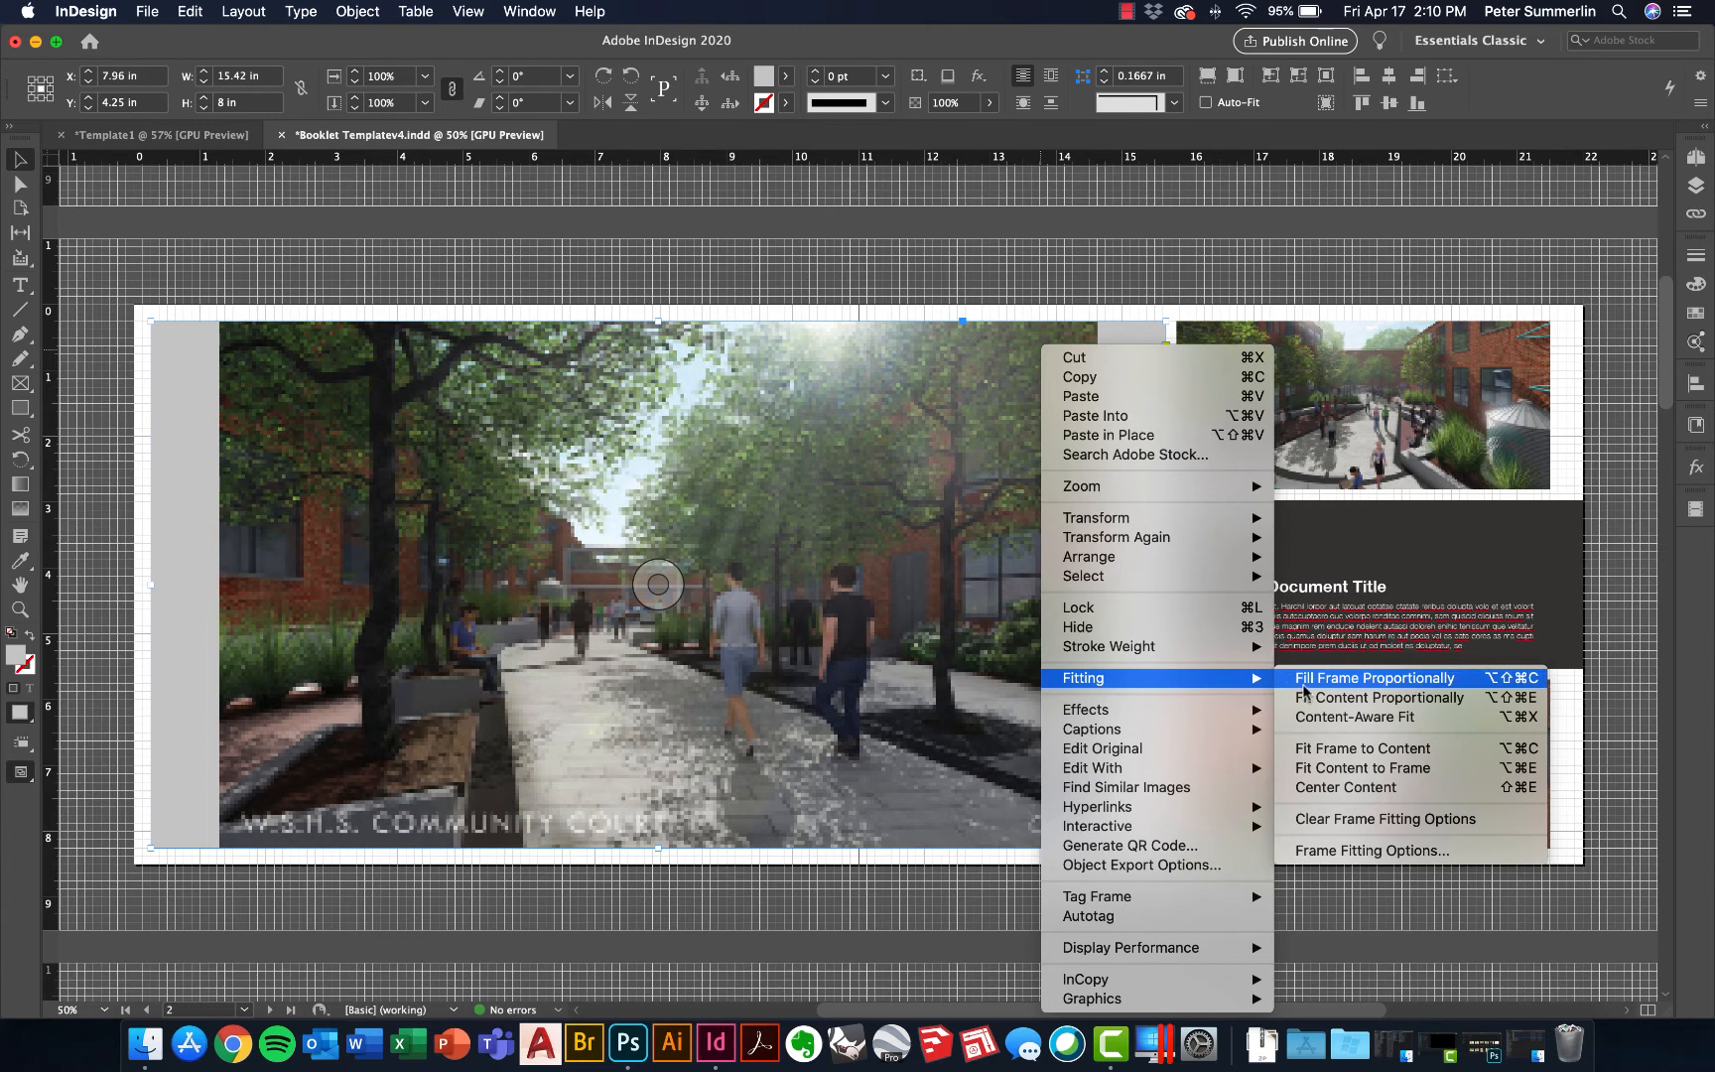
click(1506, 681)
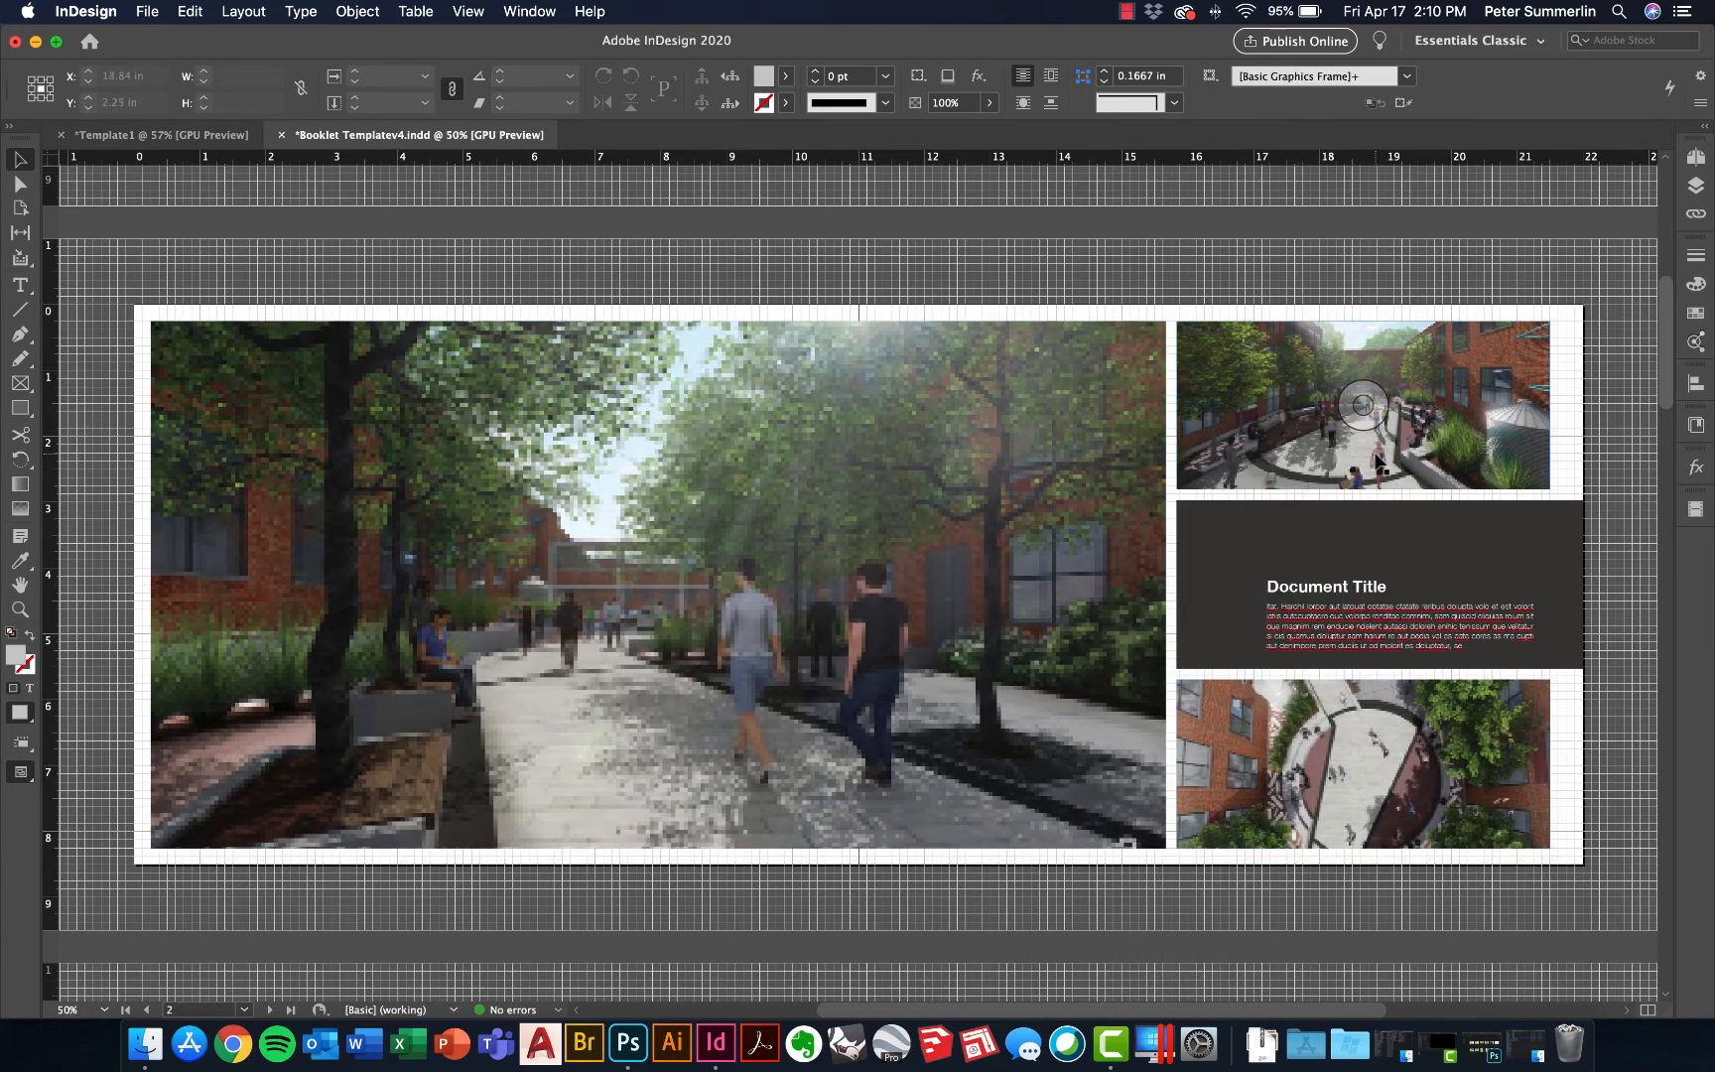
Apply Fill Frame Proportionally to the images in the two small frames beside the large courtyard image
click(1379, 461)
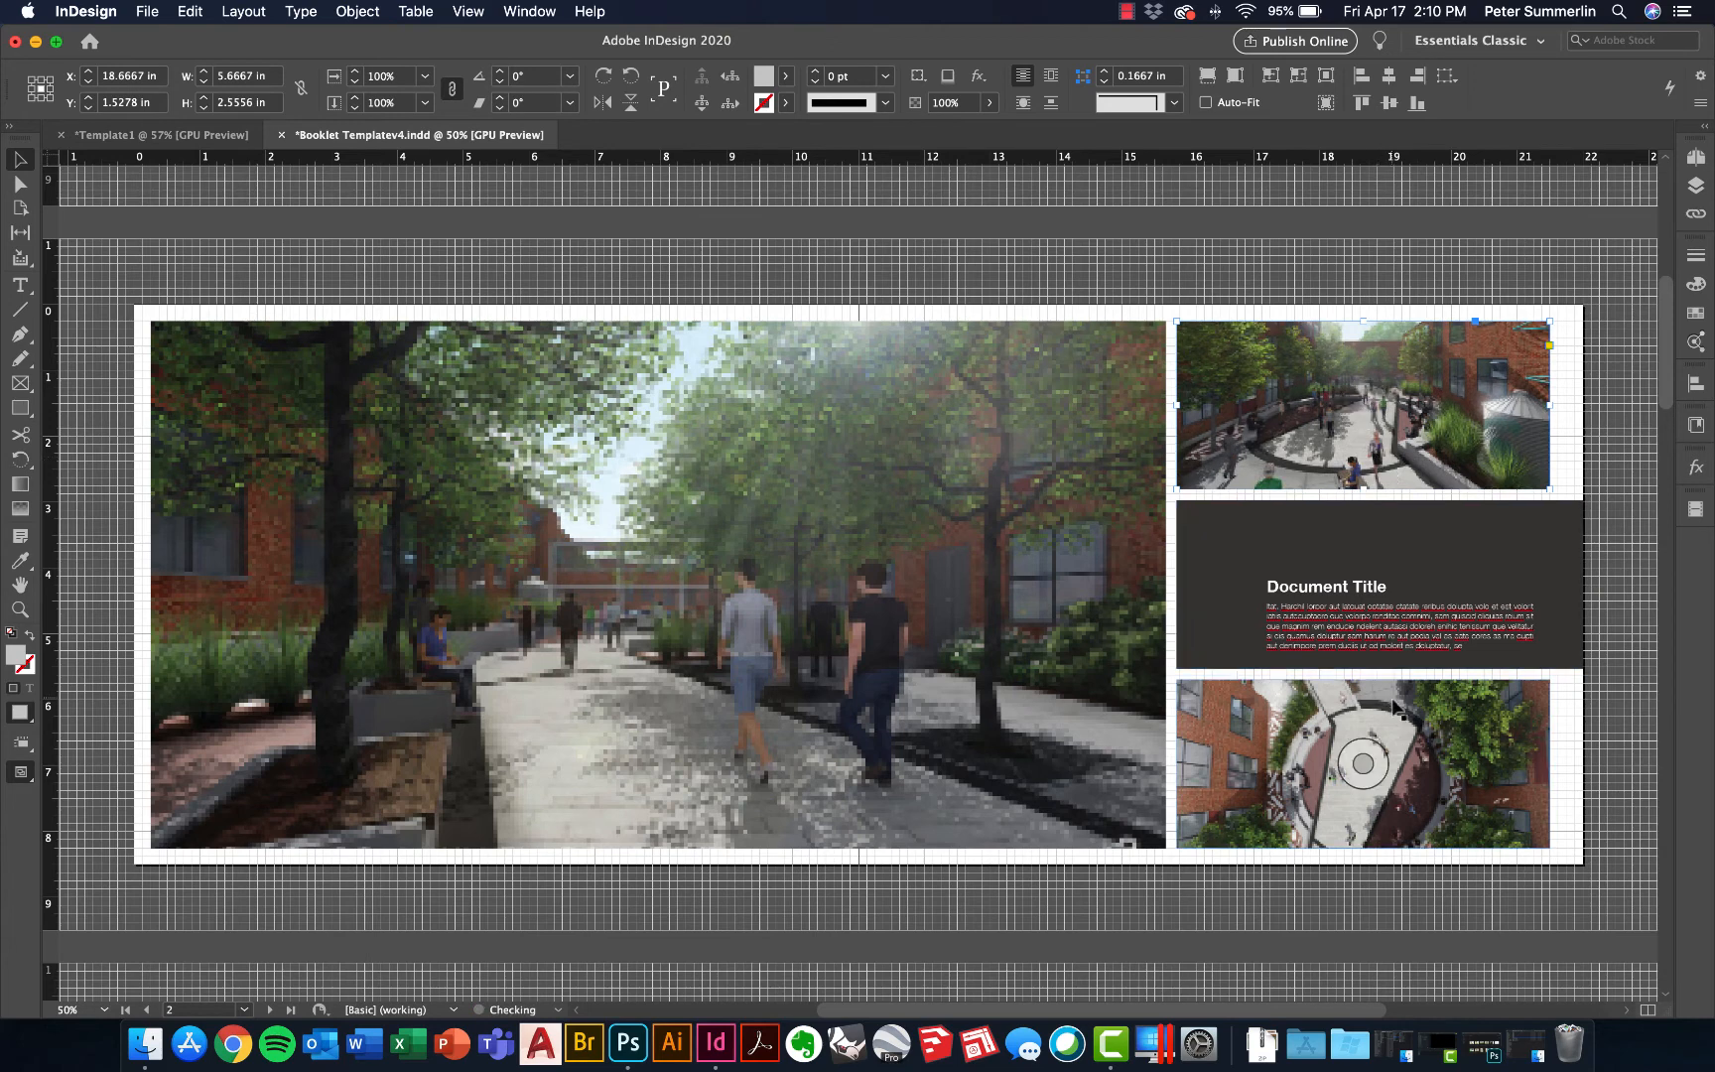
click(1395, 703)
key(alt+shift+super+c)
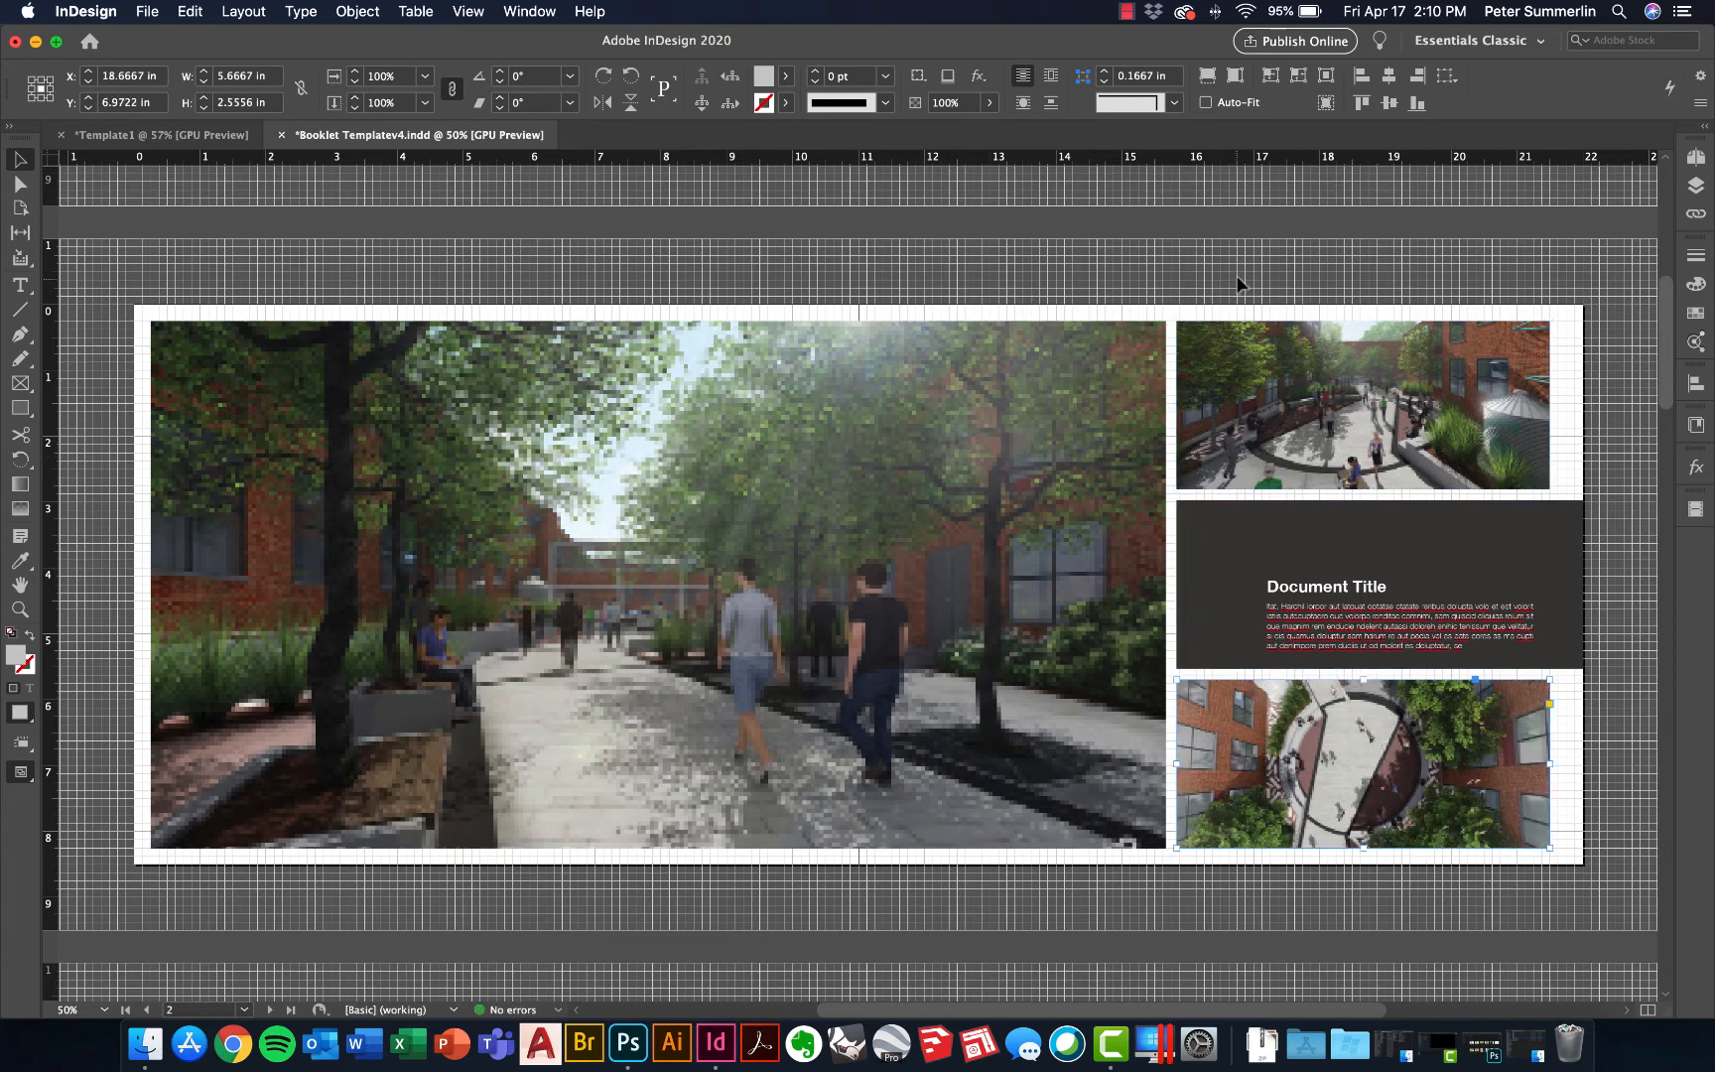
click(1236, 281)
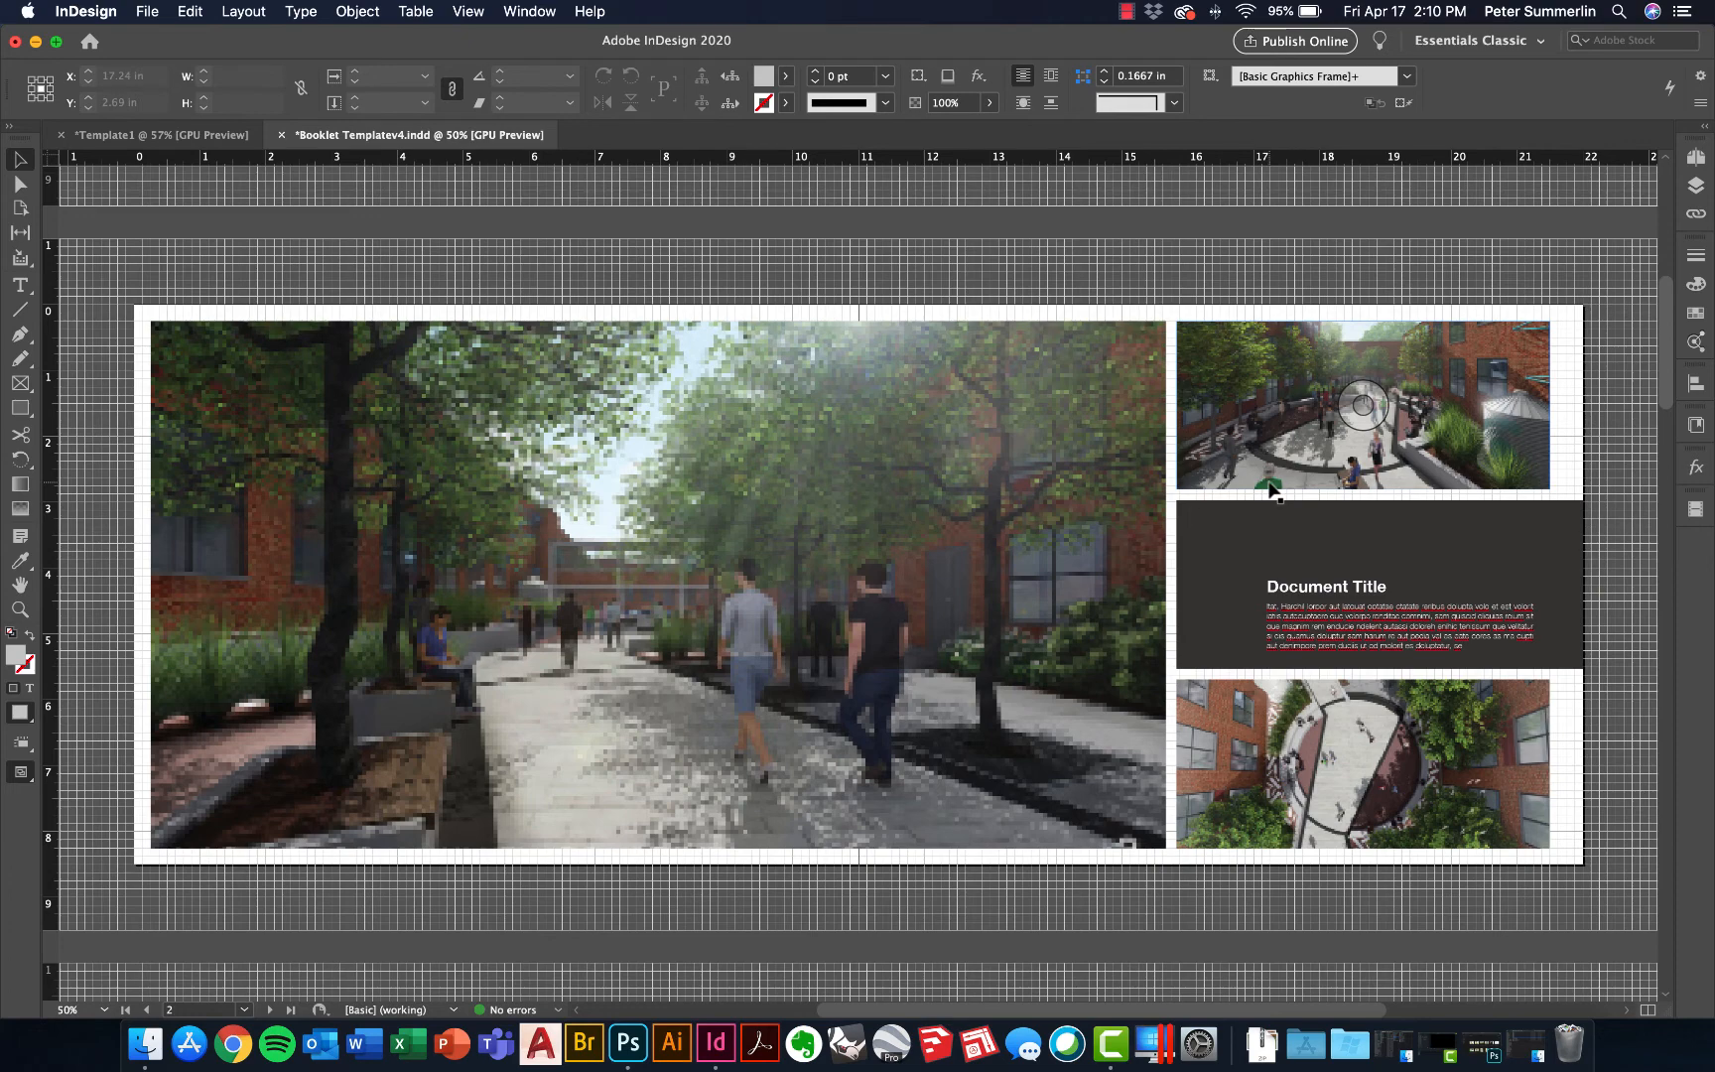
Scale the site plan image within its frame proportionally to 21 × 14 in and reposition it to X+ 8.375 in, Y+ 6.75 in
scroll(1270, 488, down, 10)
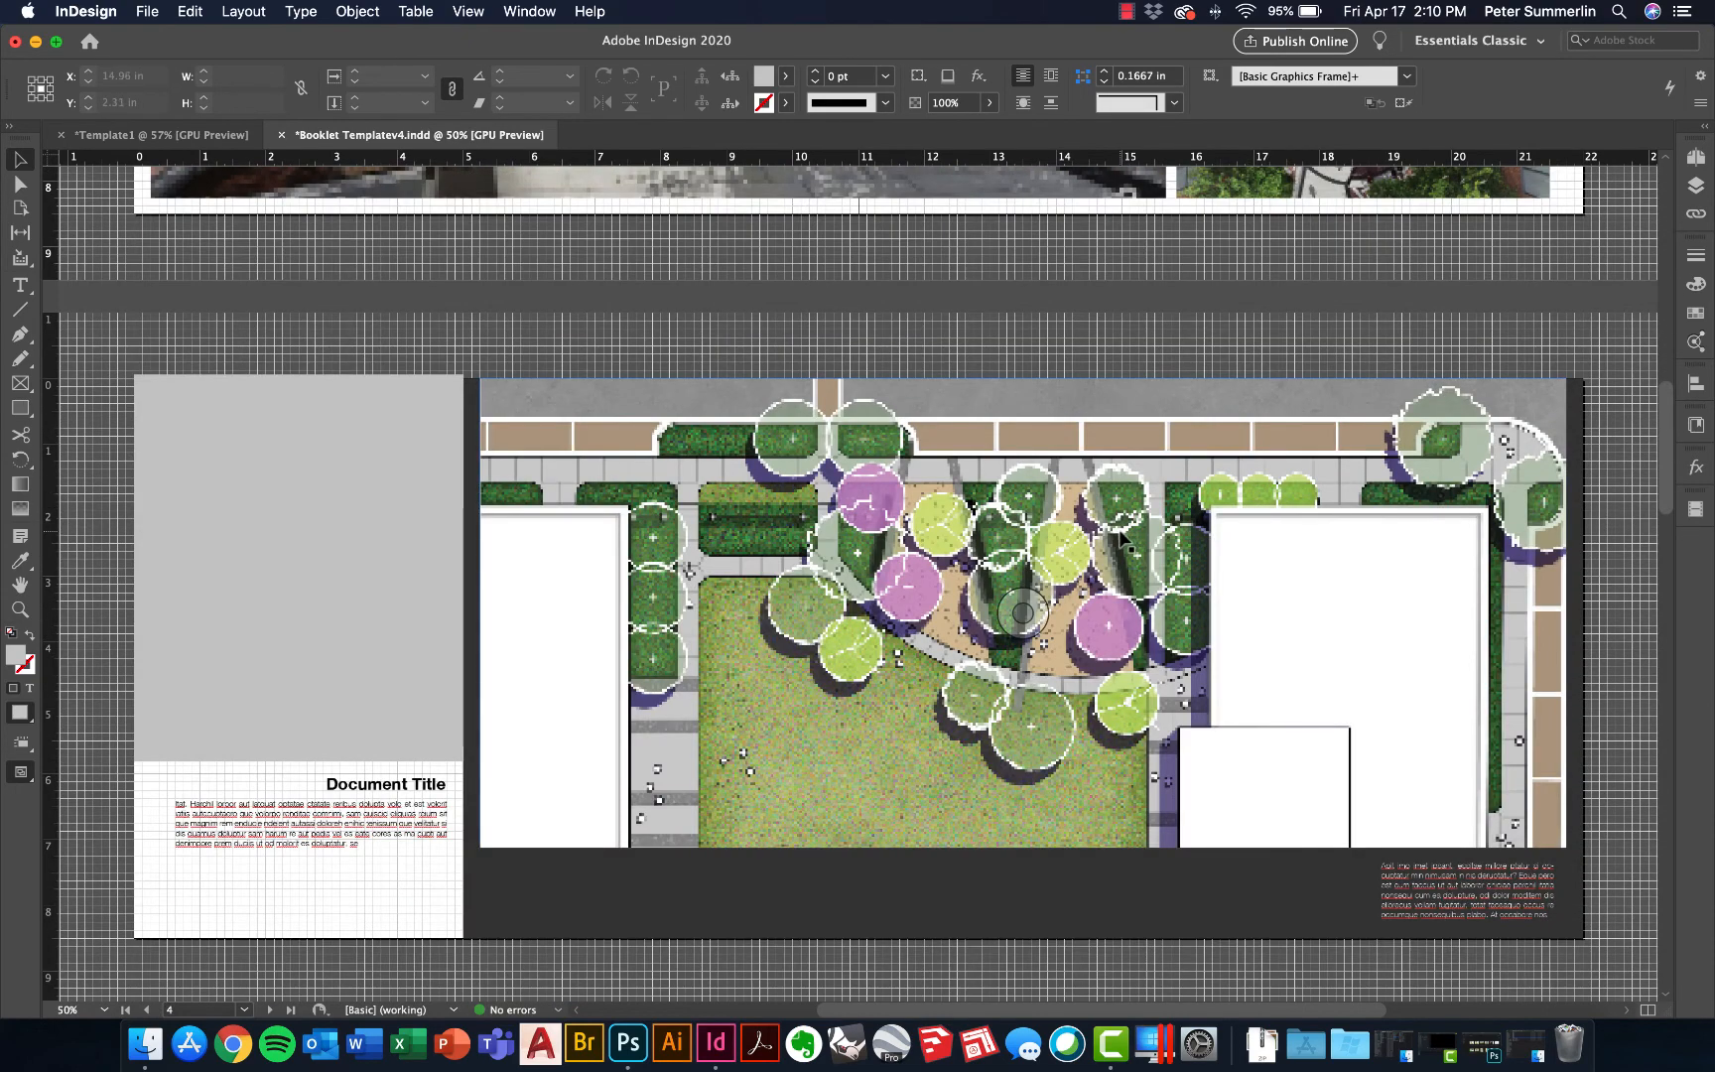
click(886, 425)
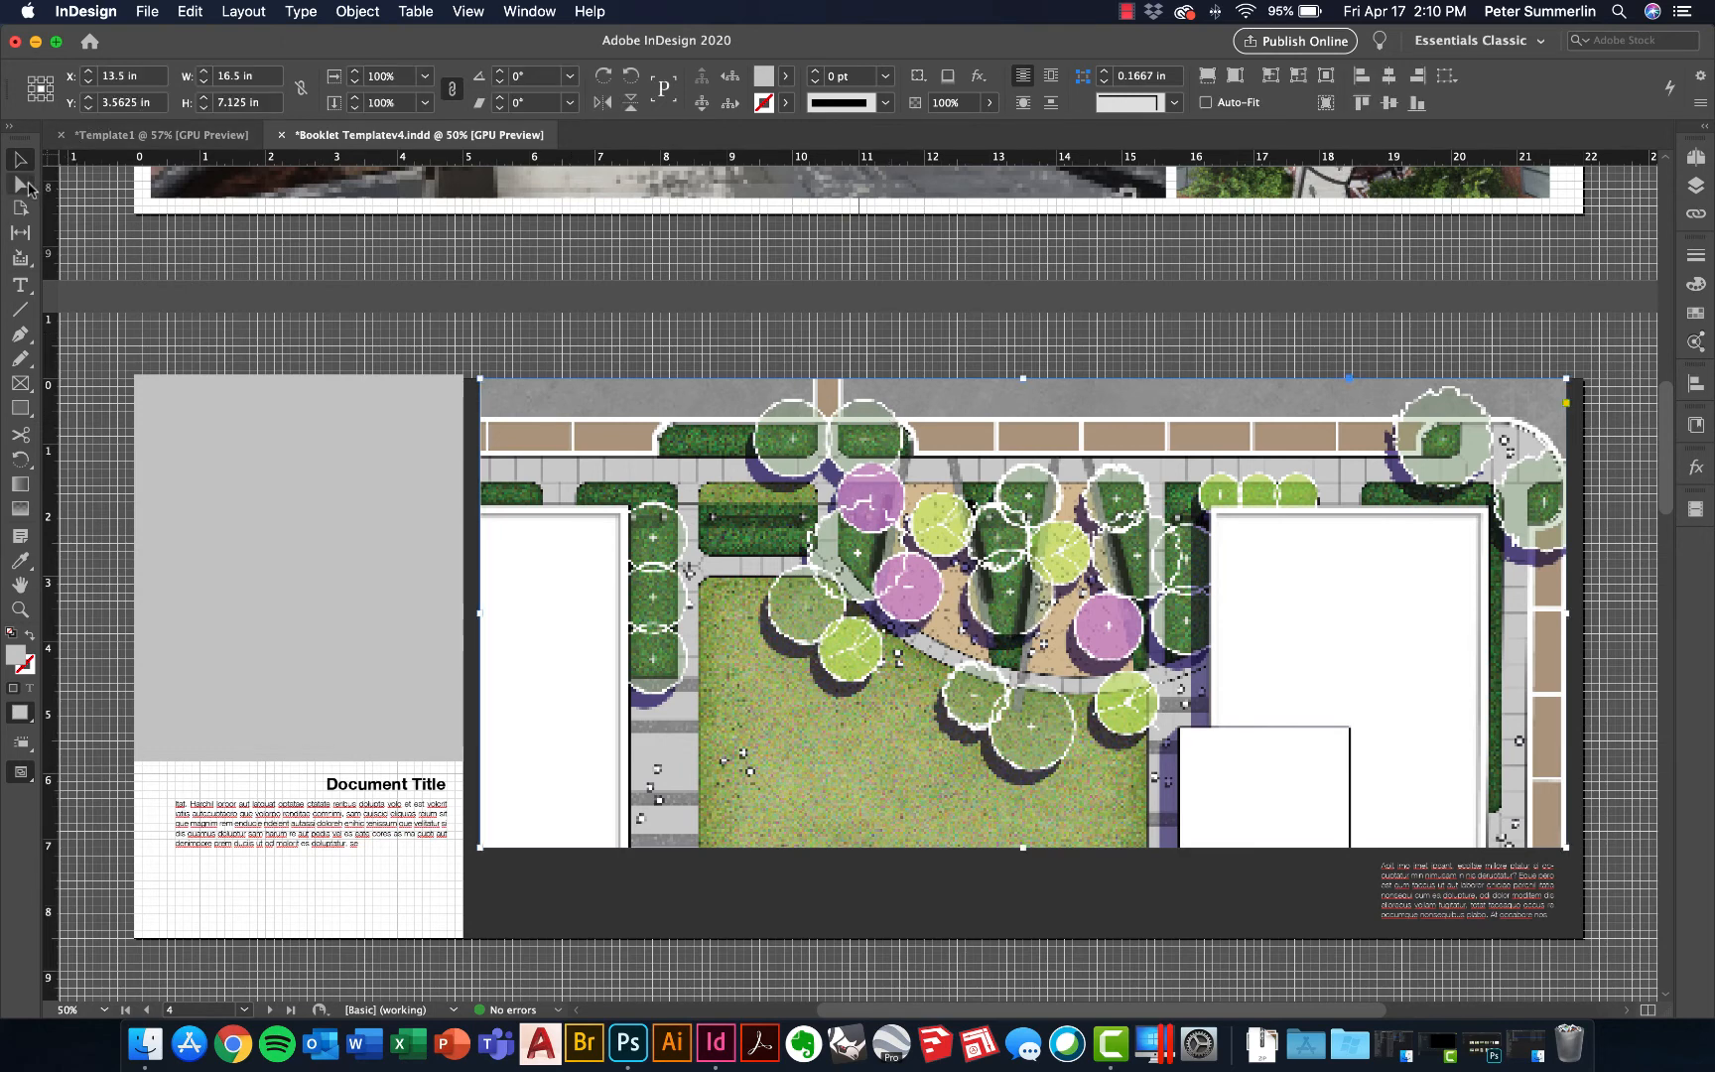
click(24, 185)
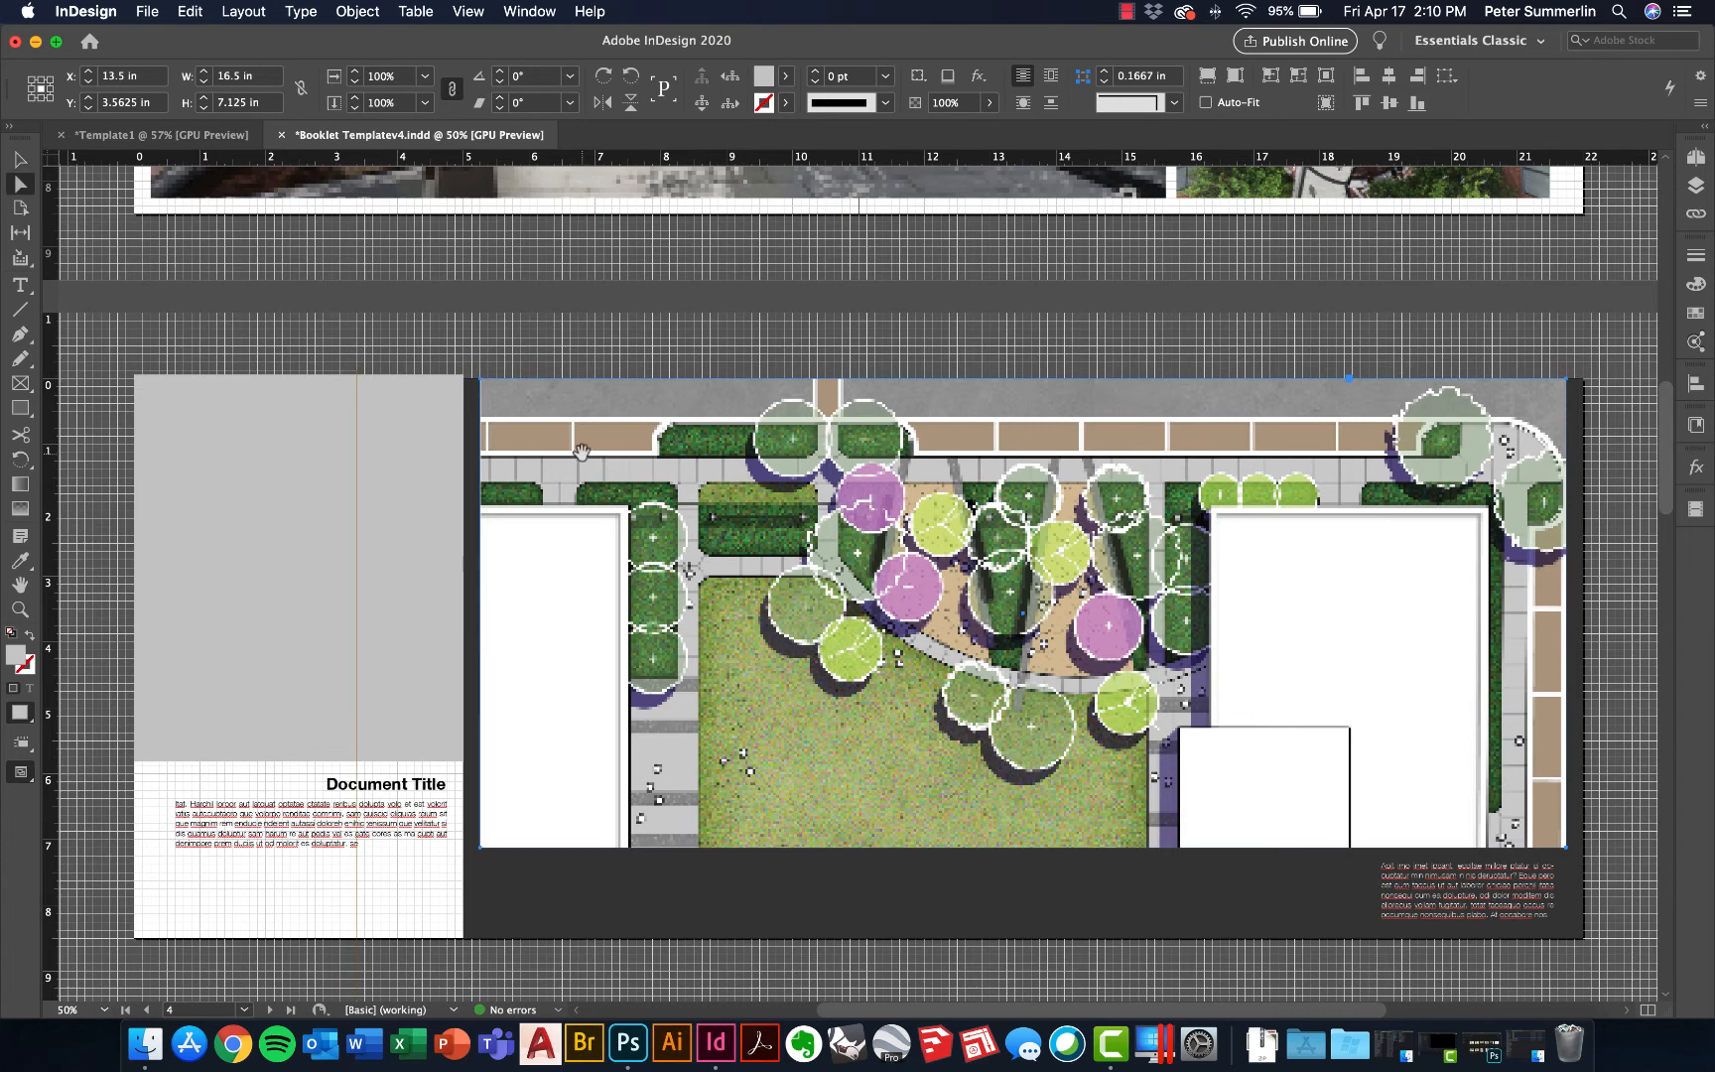
click(581, 452)
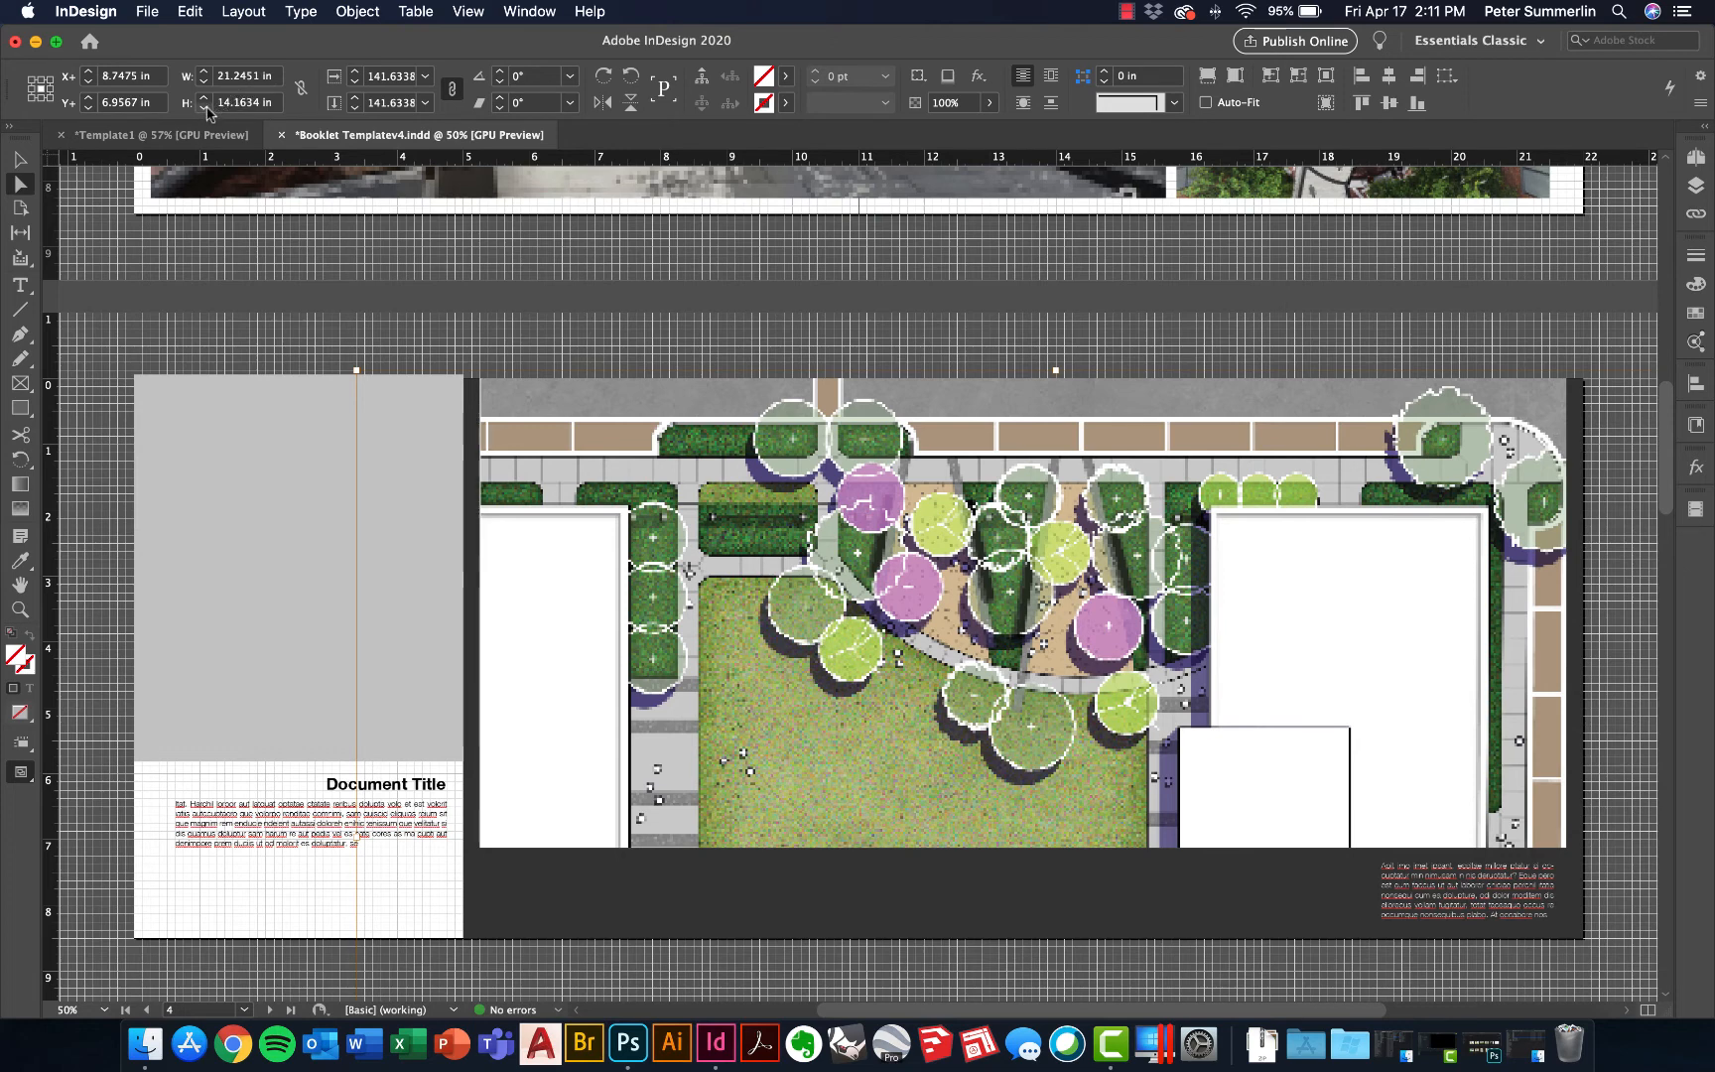
click(301, 92)
click(204, 107)
click(204, 107)
click(204, 108)
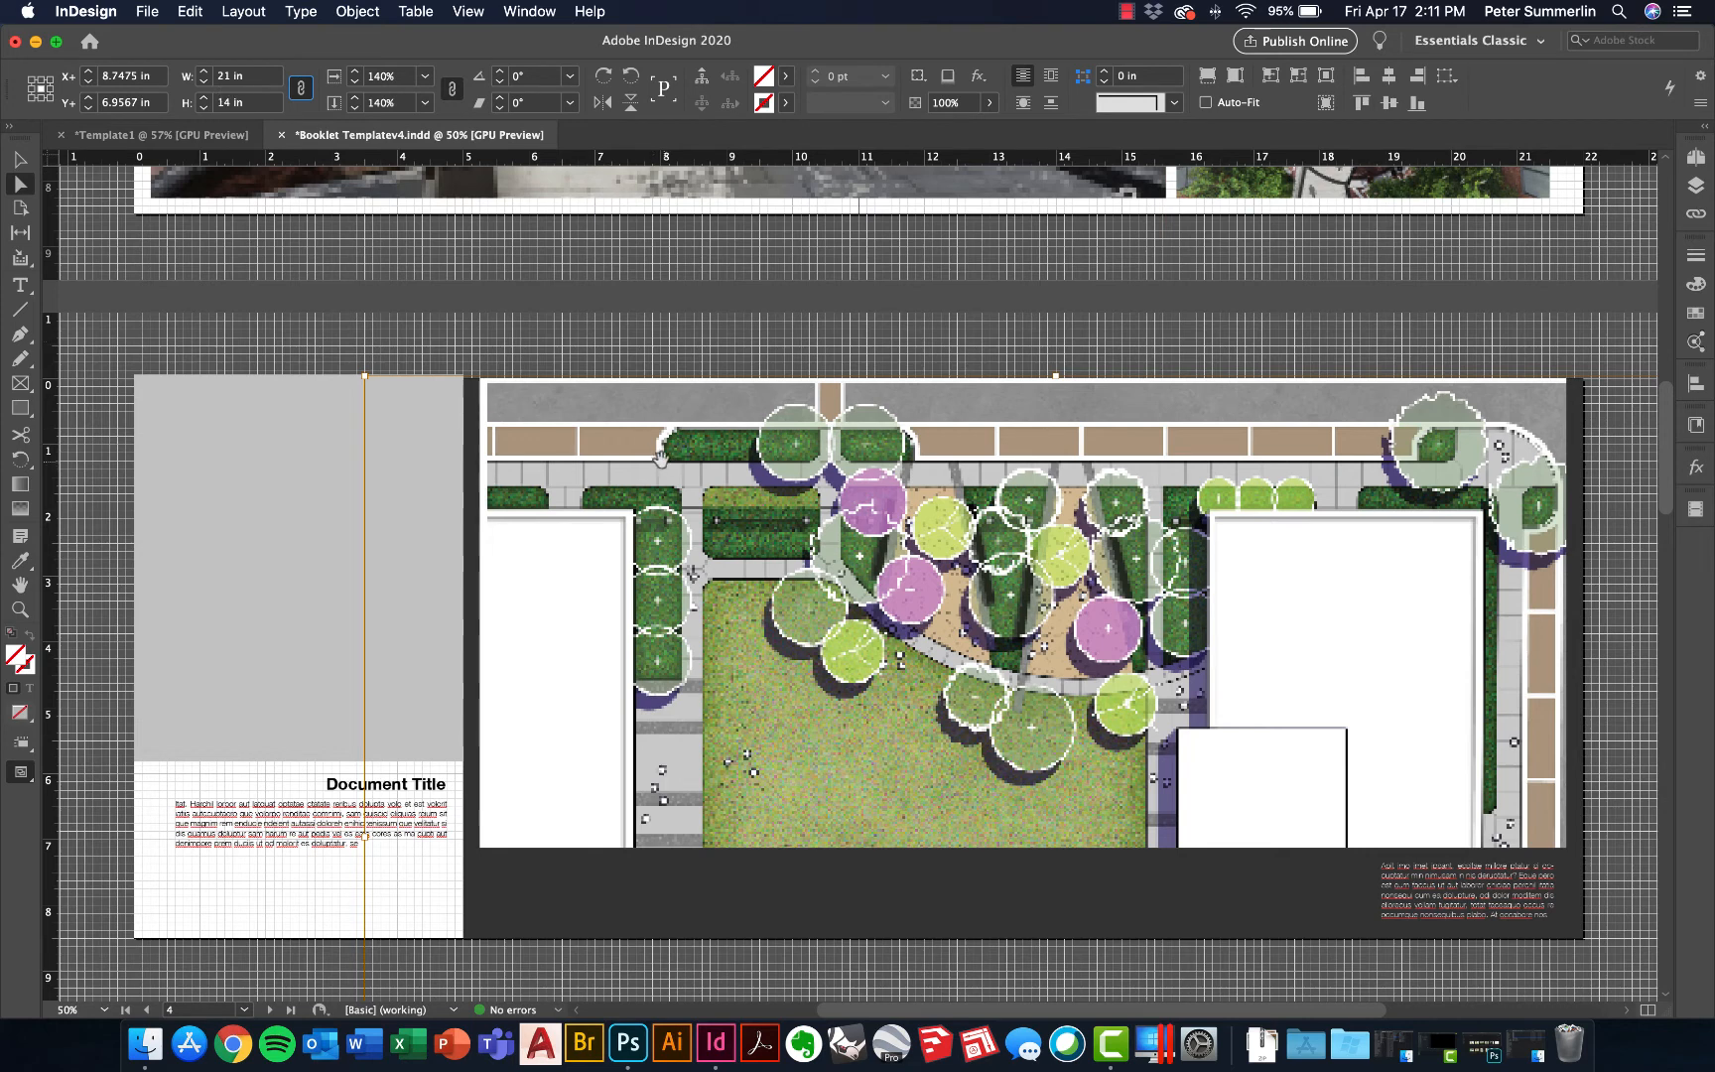
mouse_move(661, 456)
mouse_down()
mouse_move(648, 448)
mouse_move(660, 464)
mouse_up()
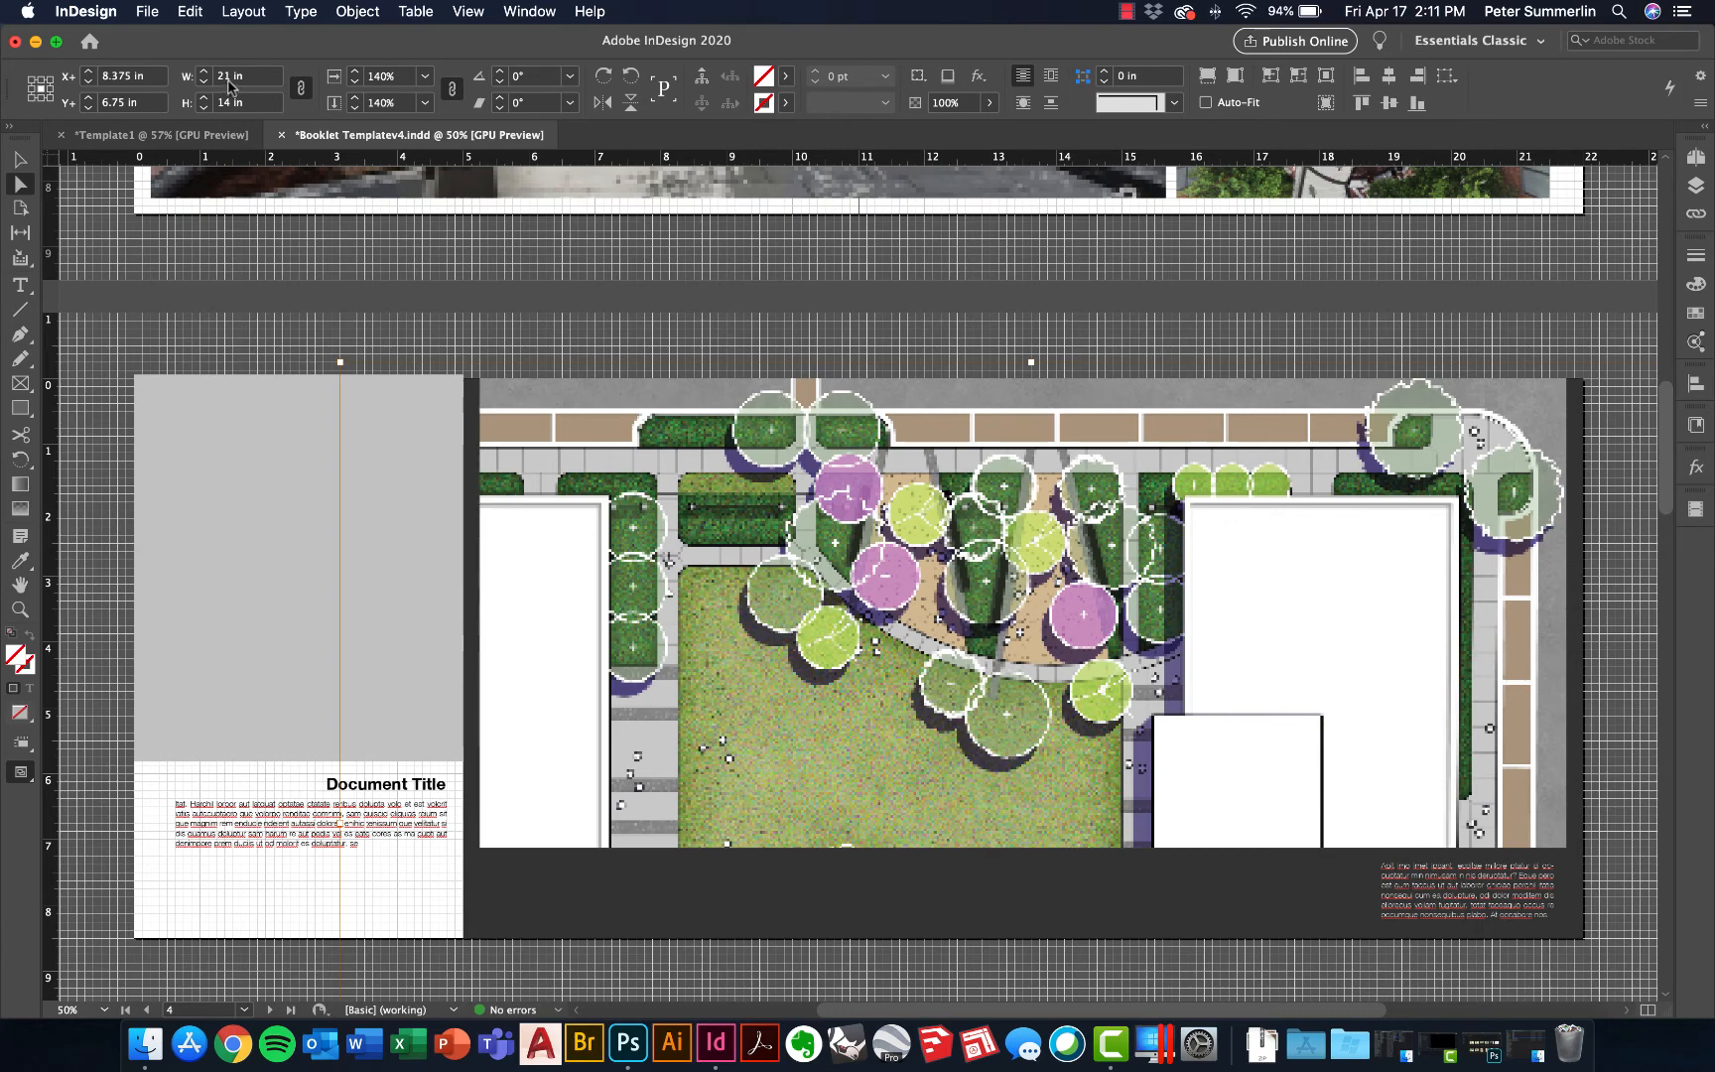
Move the site plan spread (pages 4–5) ahead of the courtyard spread on pages 2–3
key(super+0)
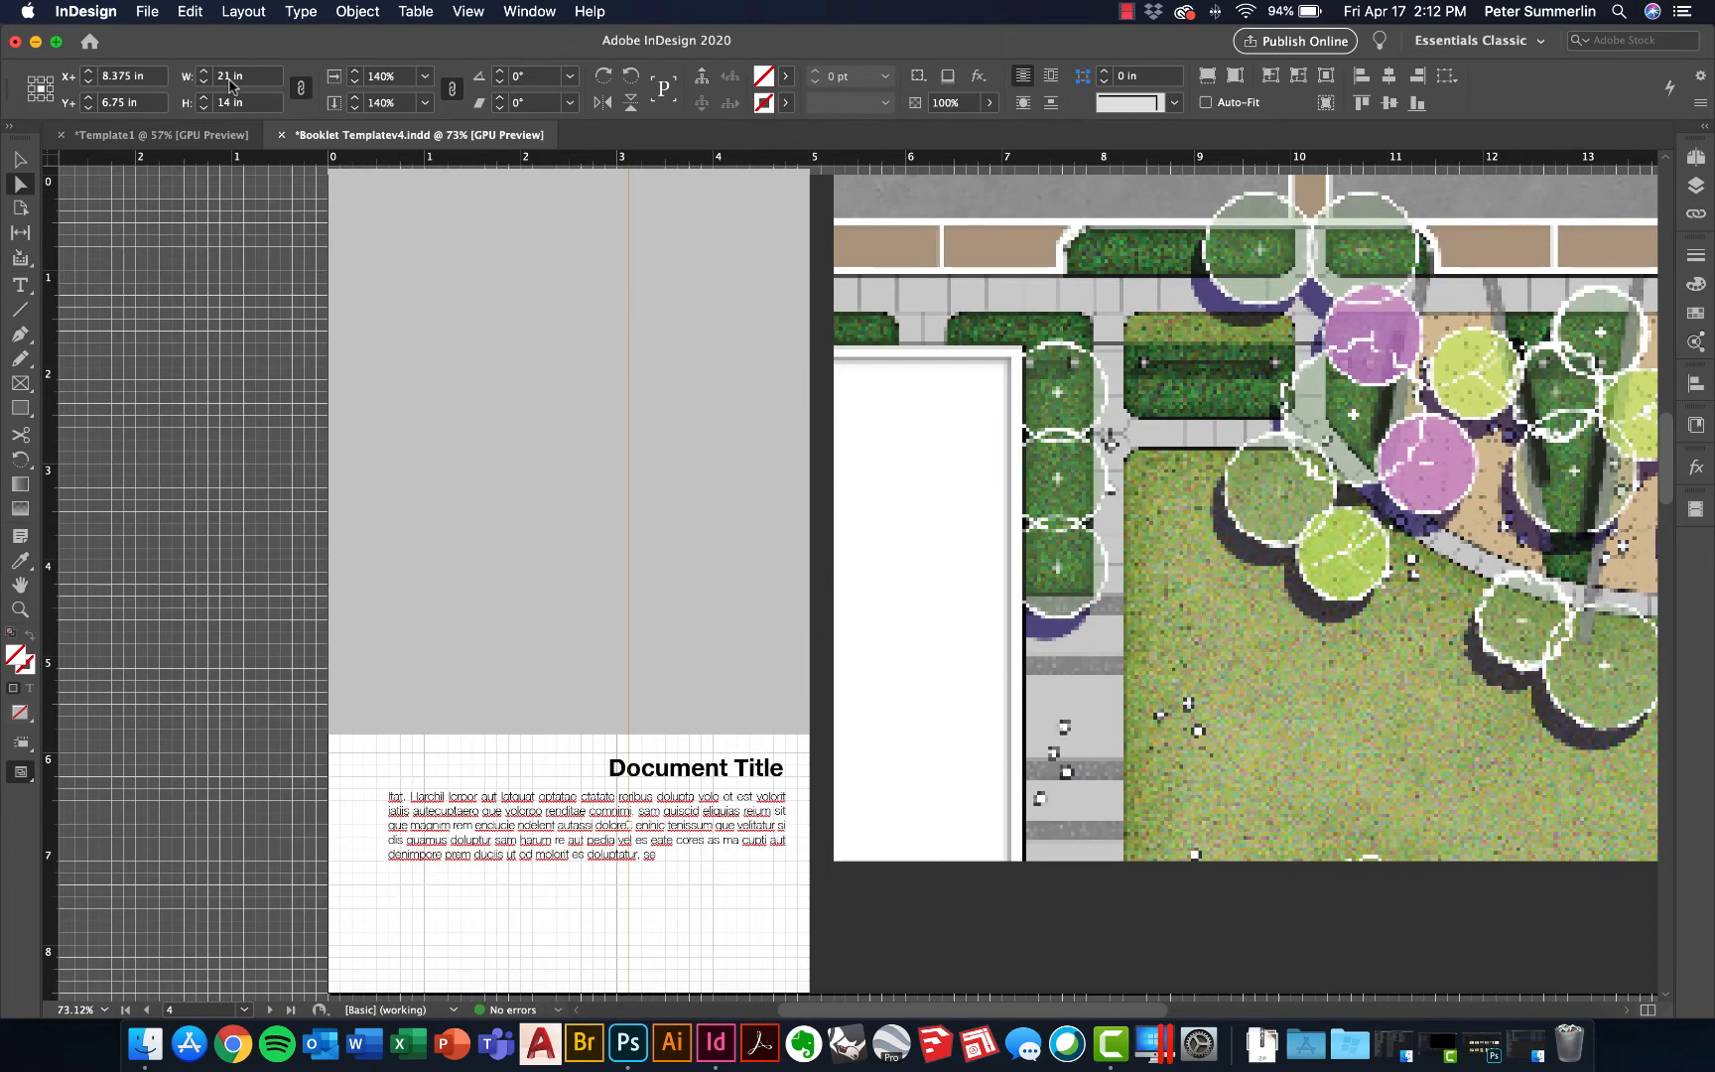
key(super+minus)
key(super+minus)
key(super+minus)
key(super+minus)
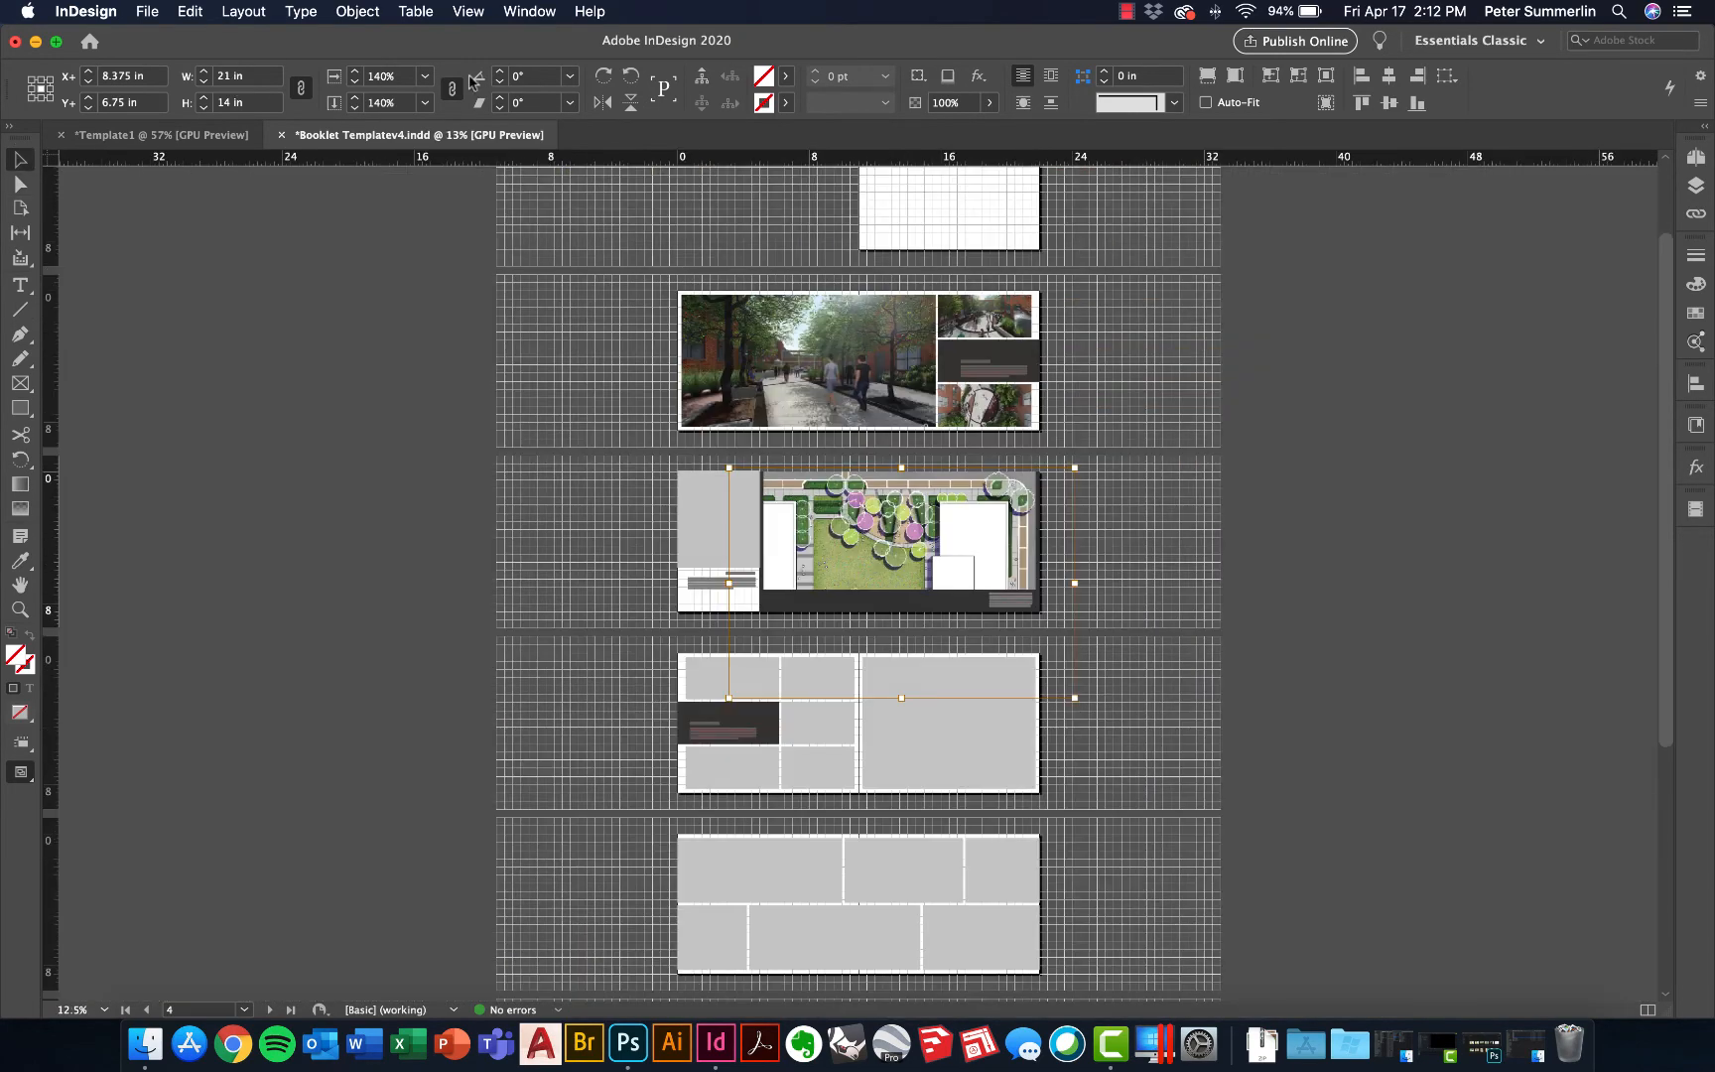
click(1103, 341)
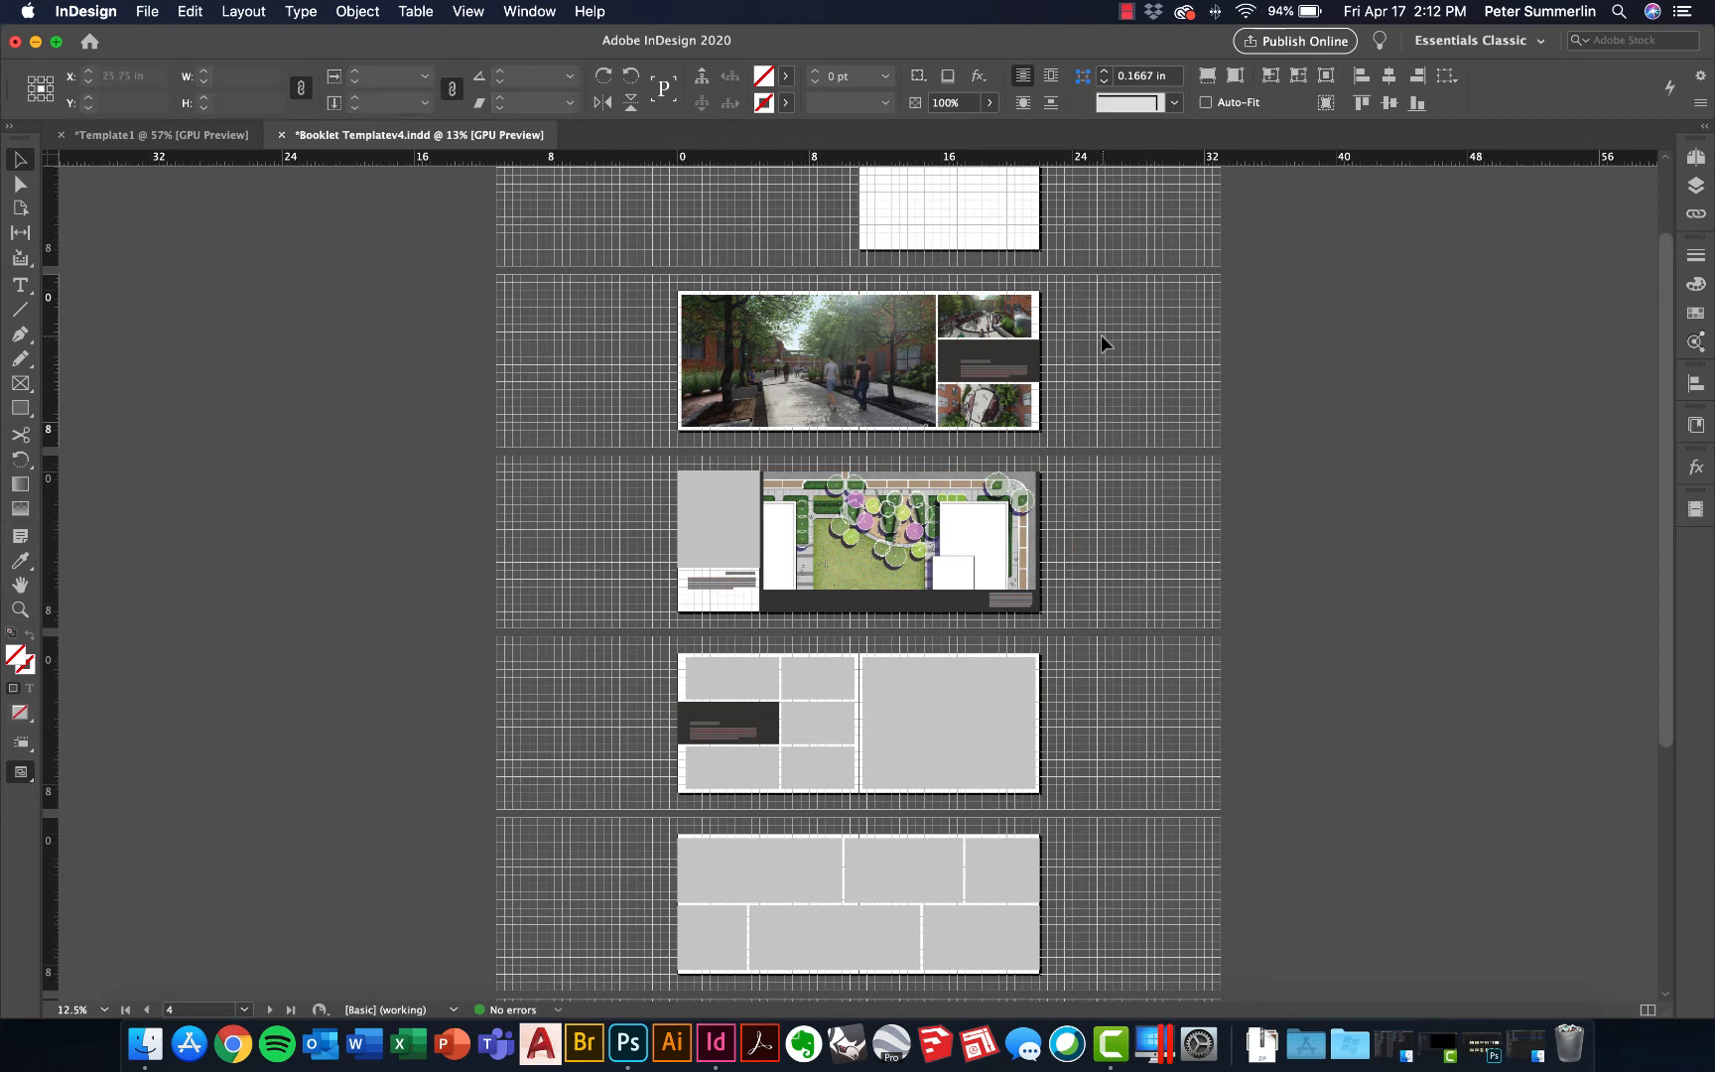
click(1700, 157)
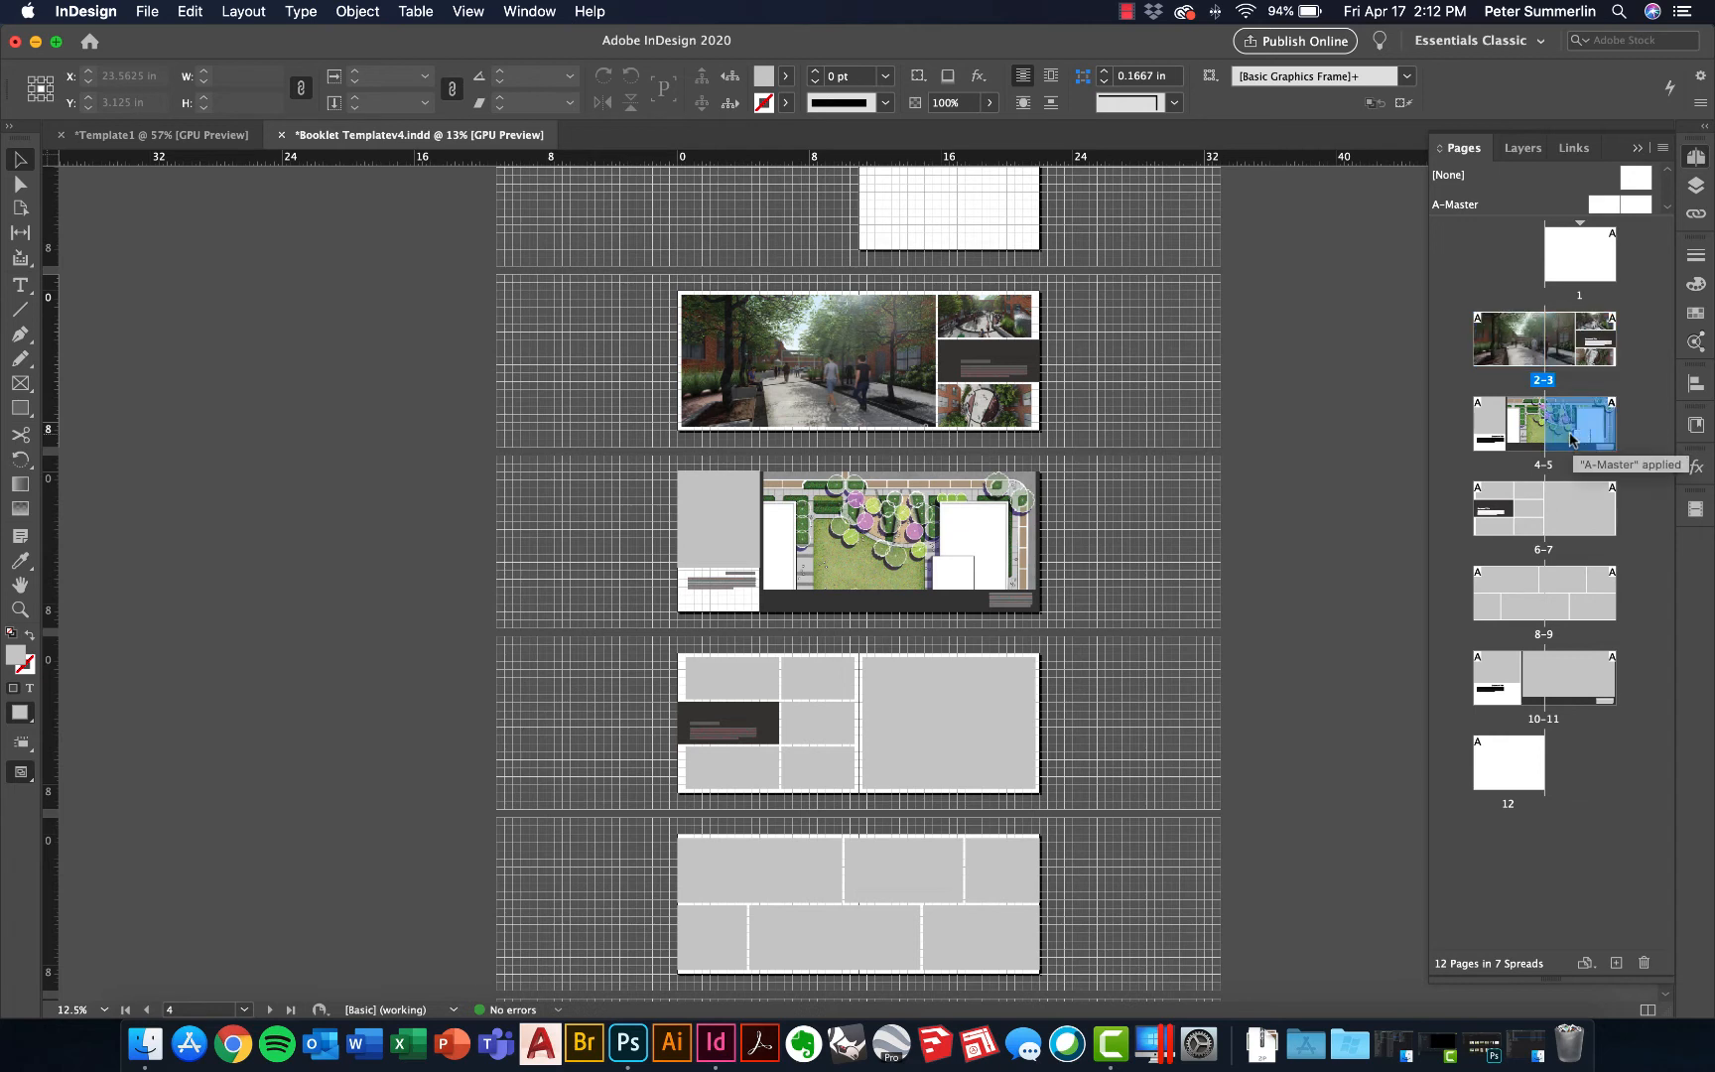
shift+click(1516, 433)
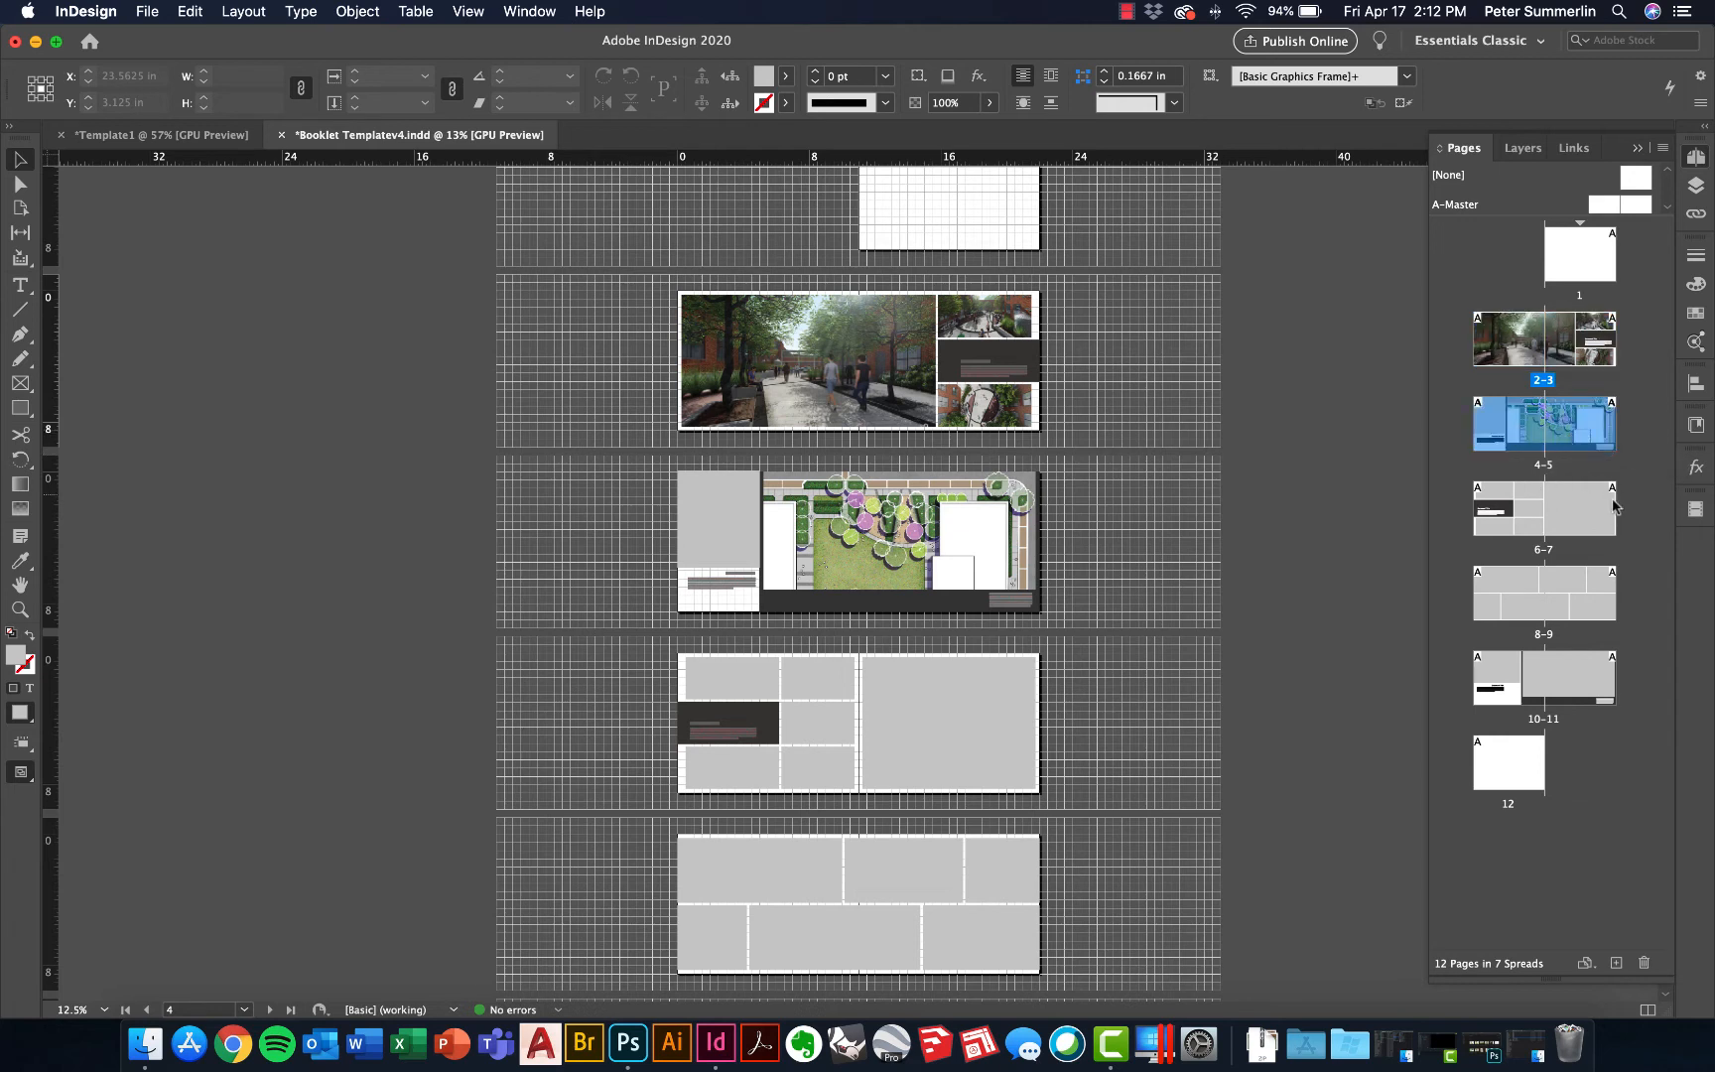
drag(1505, 440, 1463, 332)
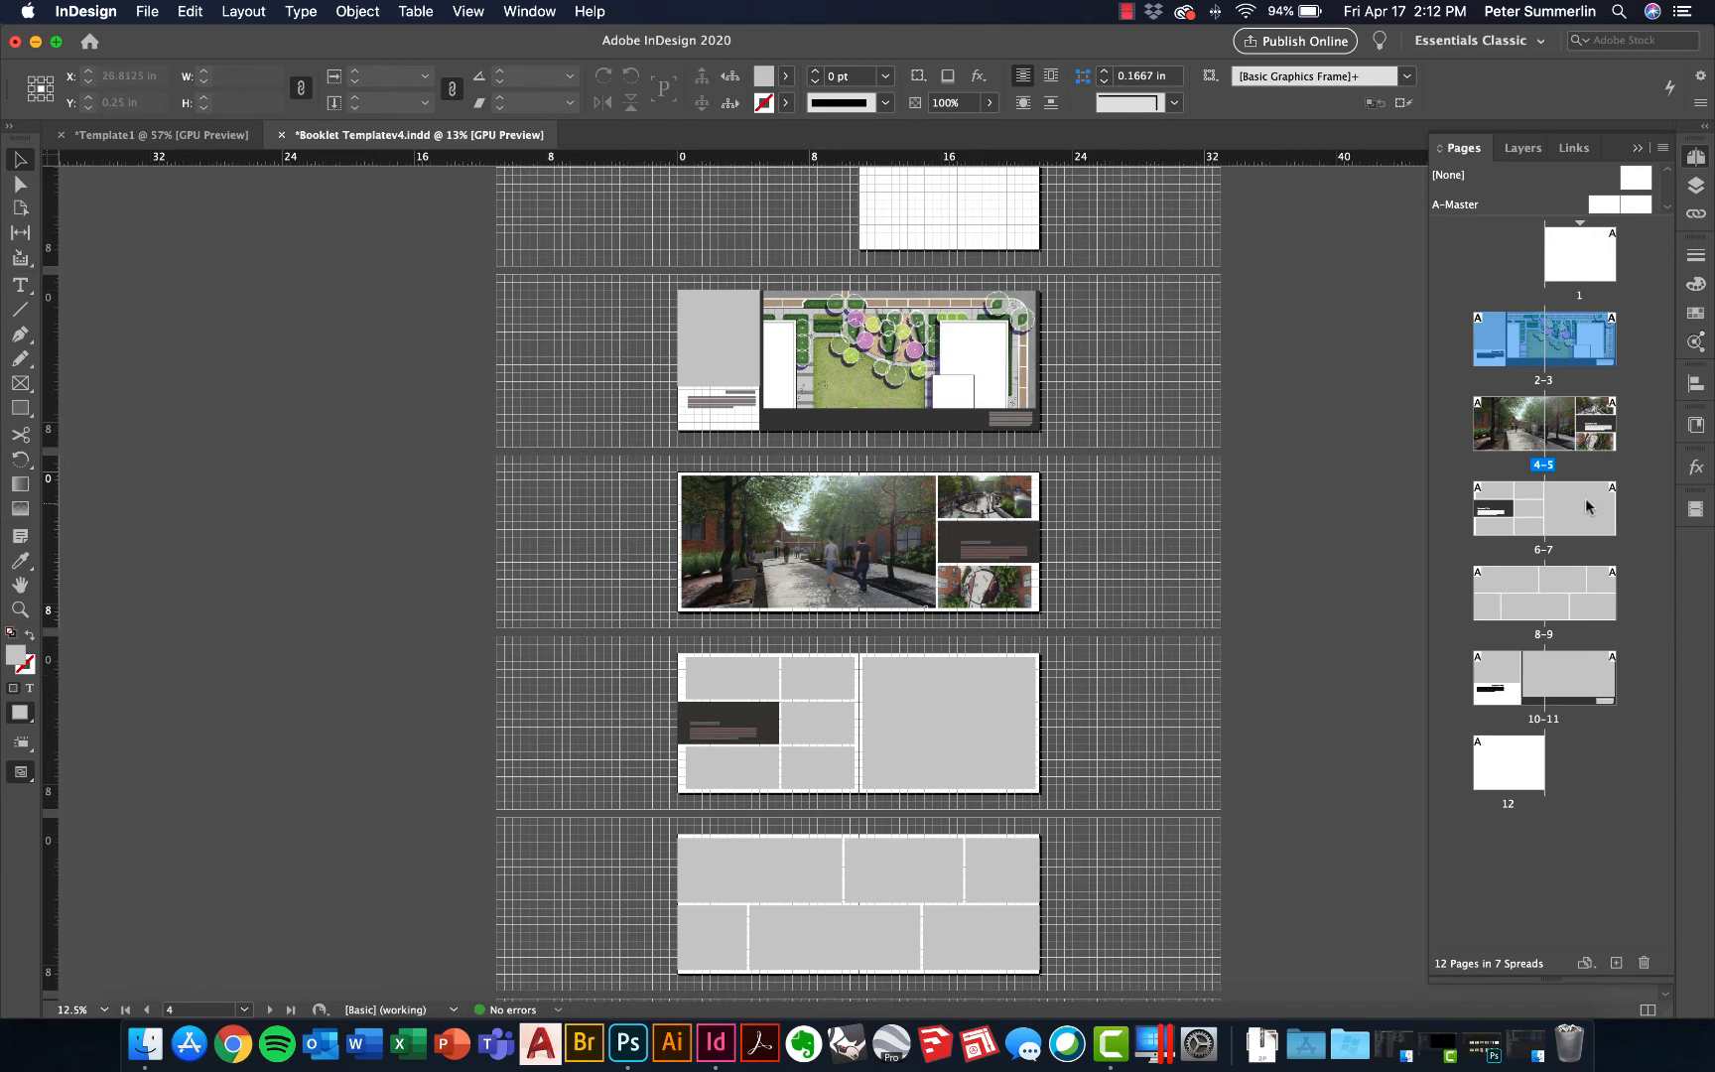
Insert a blank two-page spread directly after the courtyard spread on pages 4–5
scroll(896, 615, down, 1)
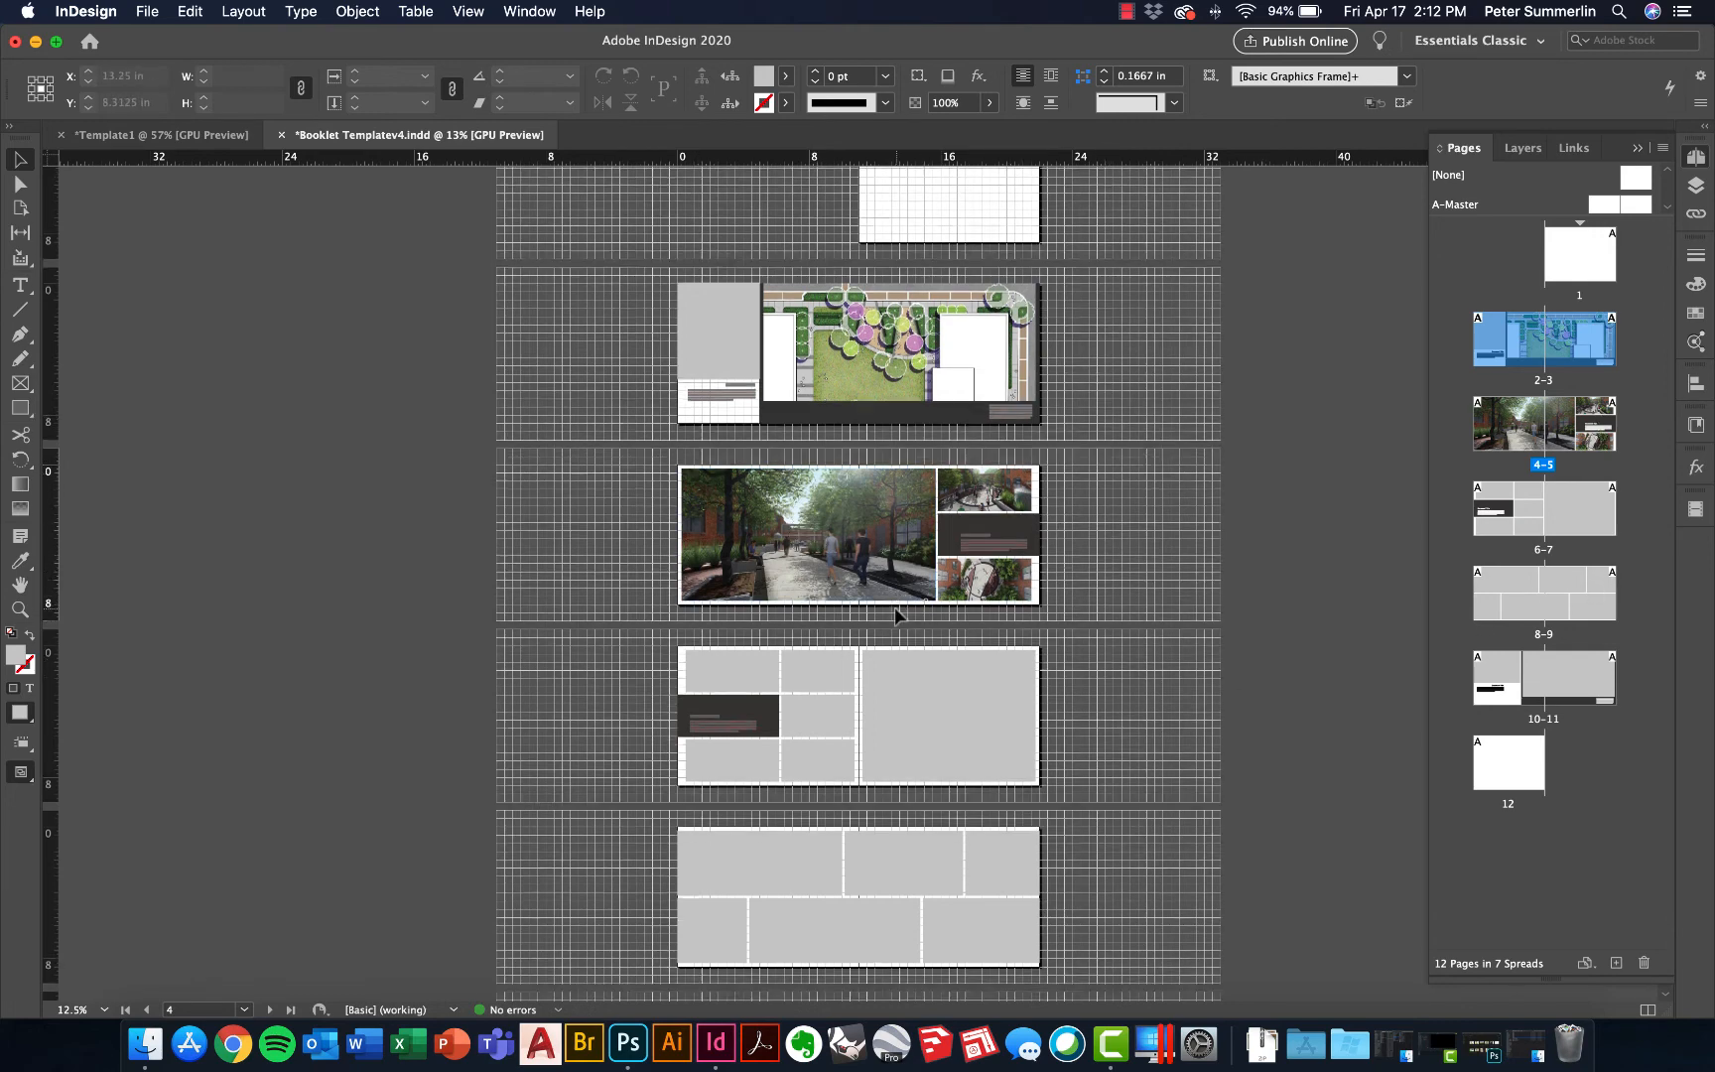
scroll(896, 615, down, 1)
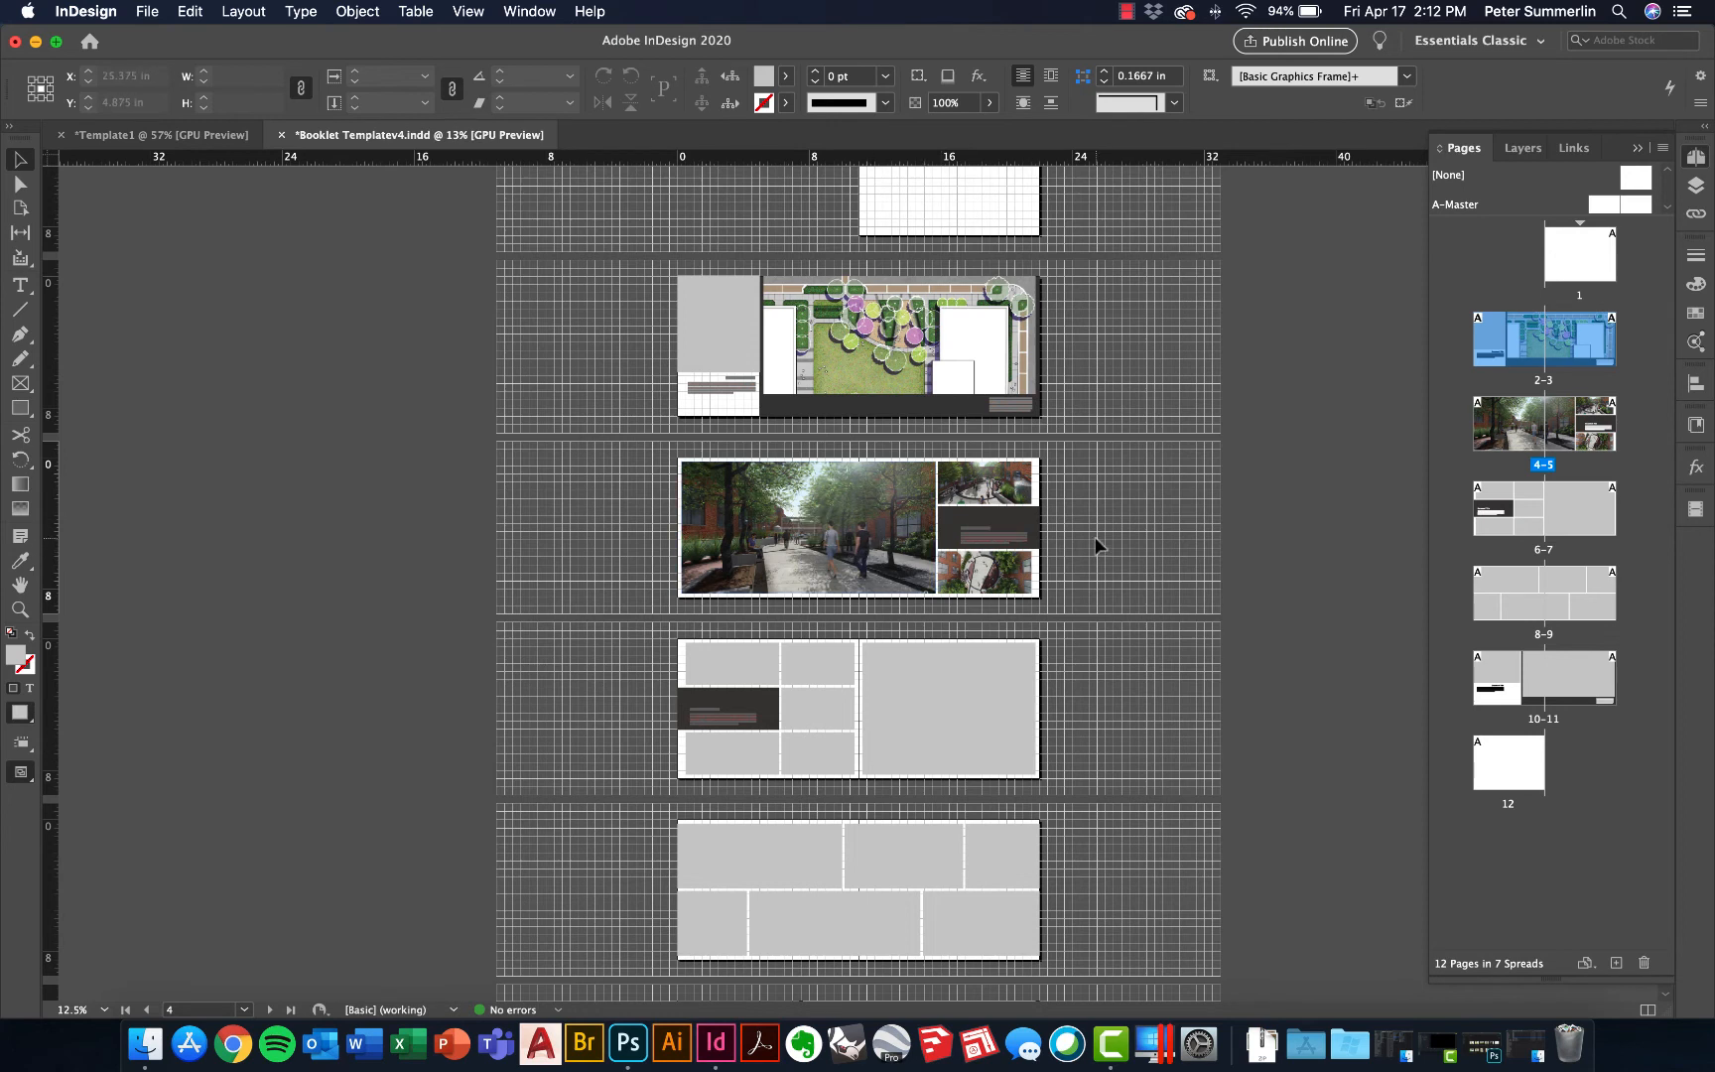
click(1594, 427)
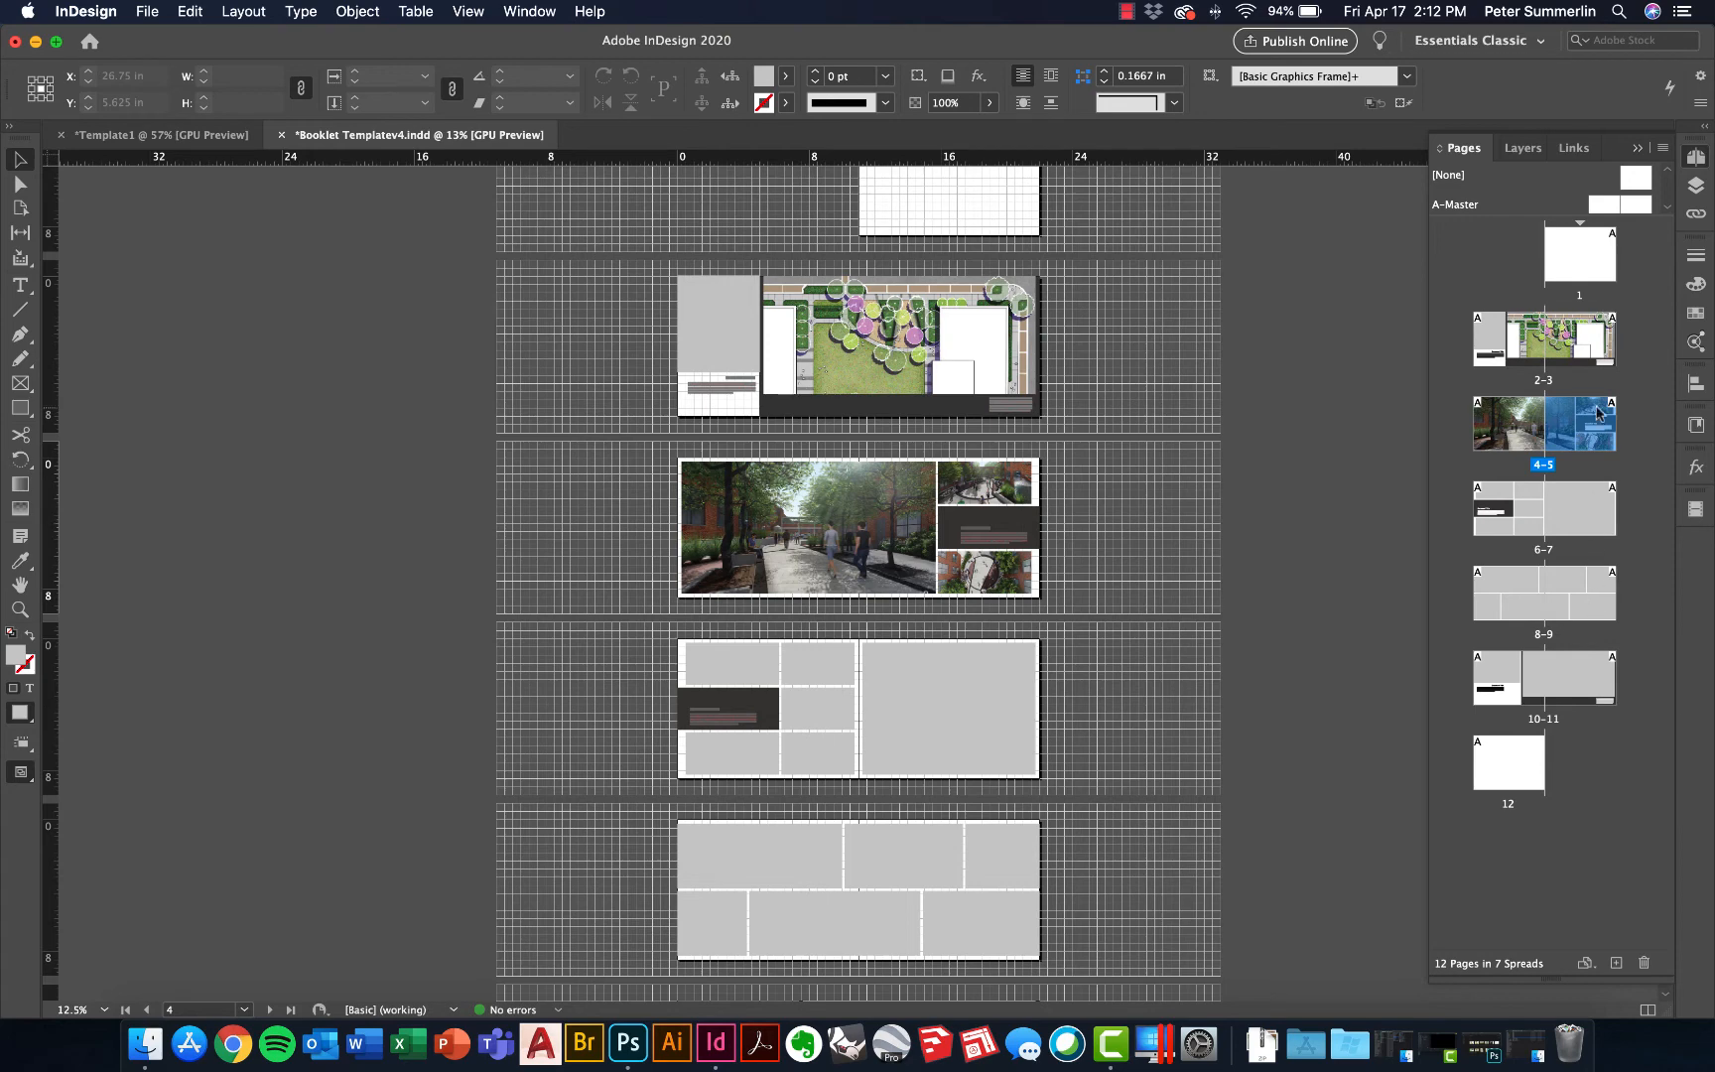
click(1616, 963)
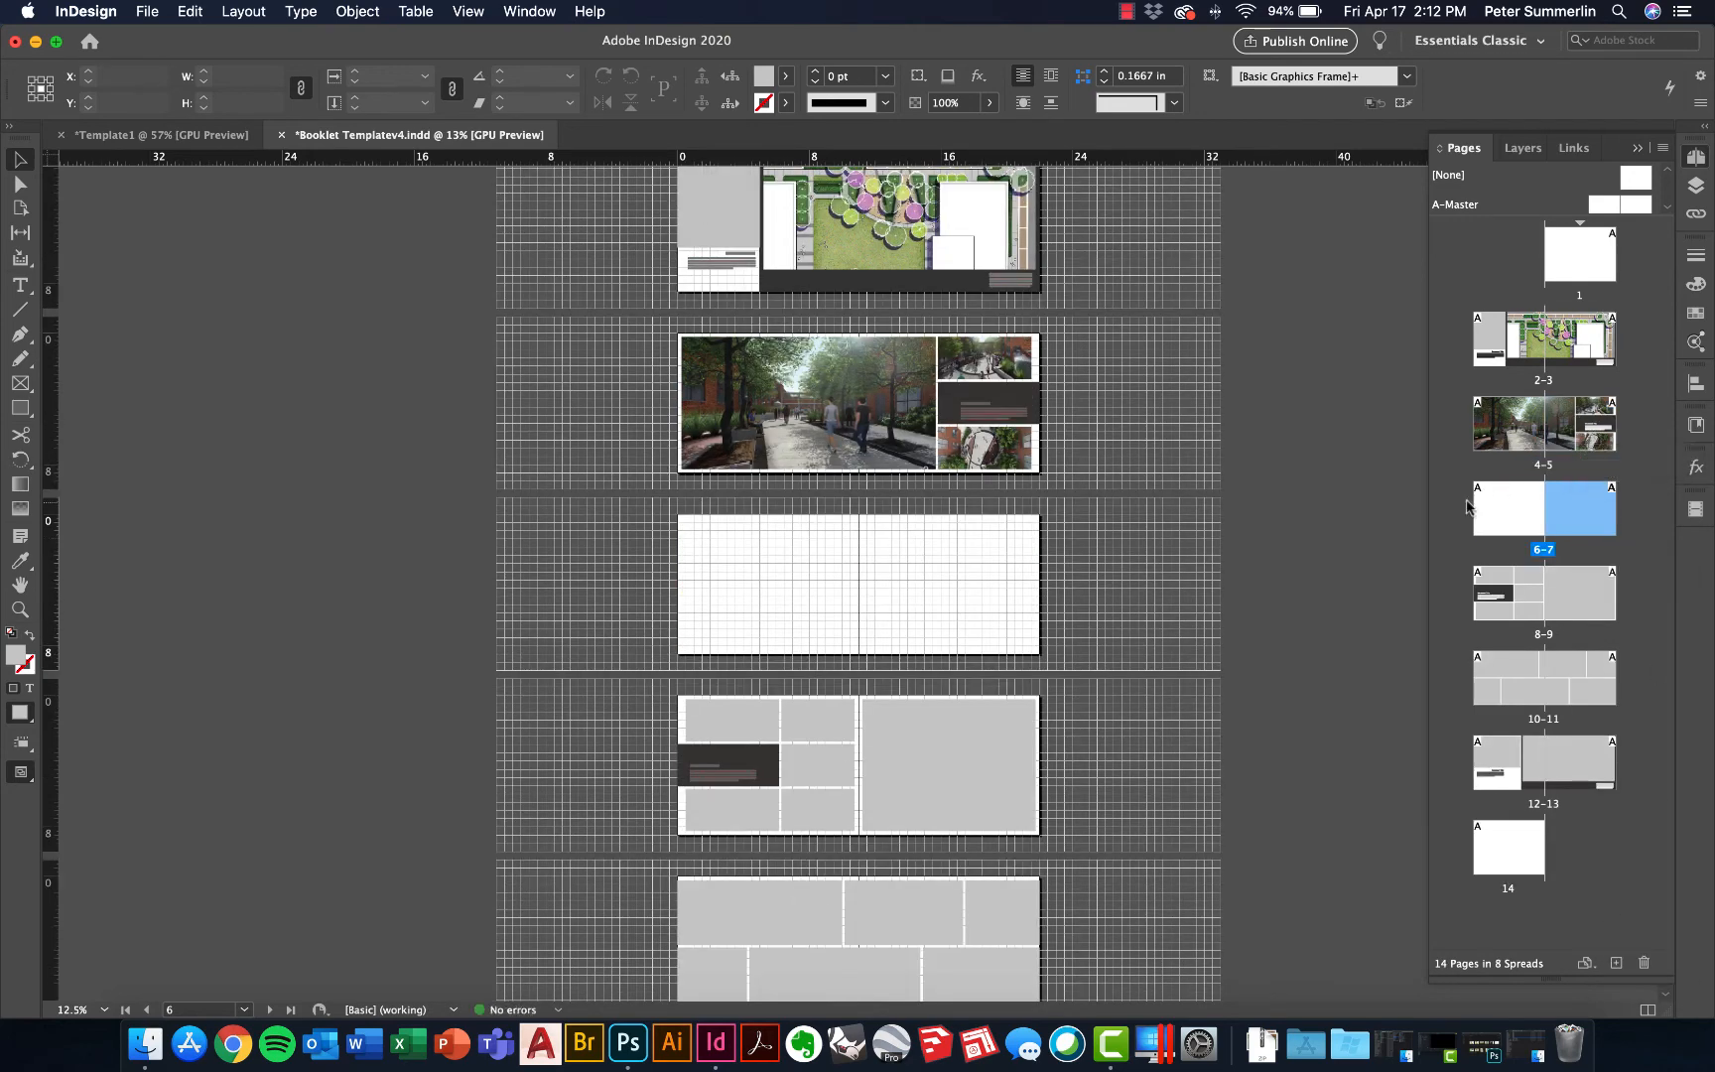
Copy all objects of the courtyard spread on pages 4–5 and make the blank spread 6–7 active
scroll(1032, 457, up, 5)
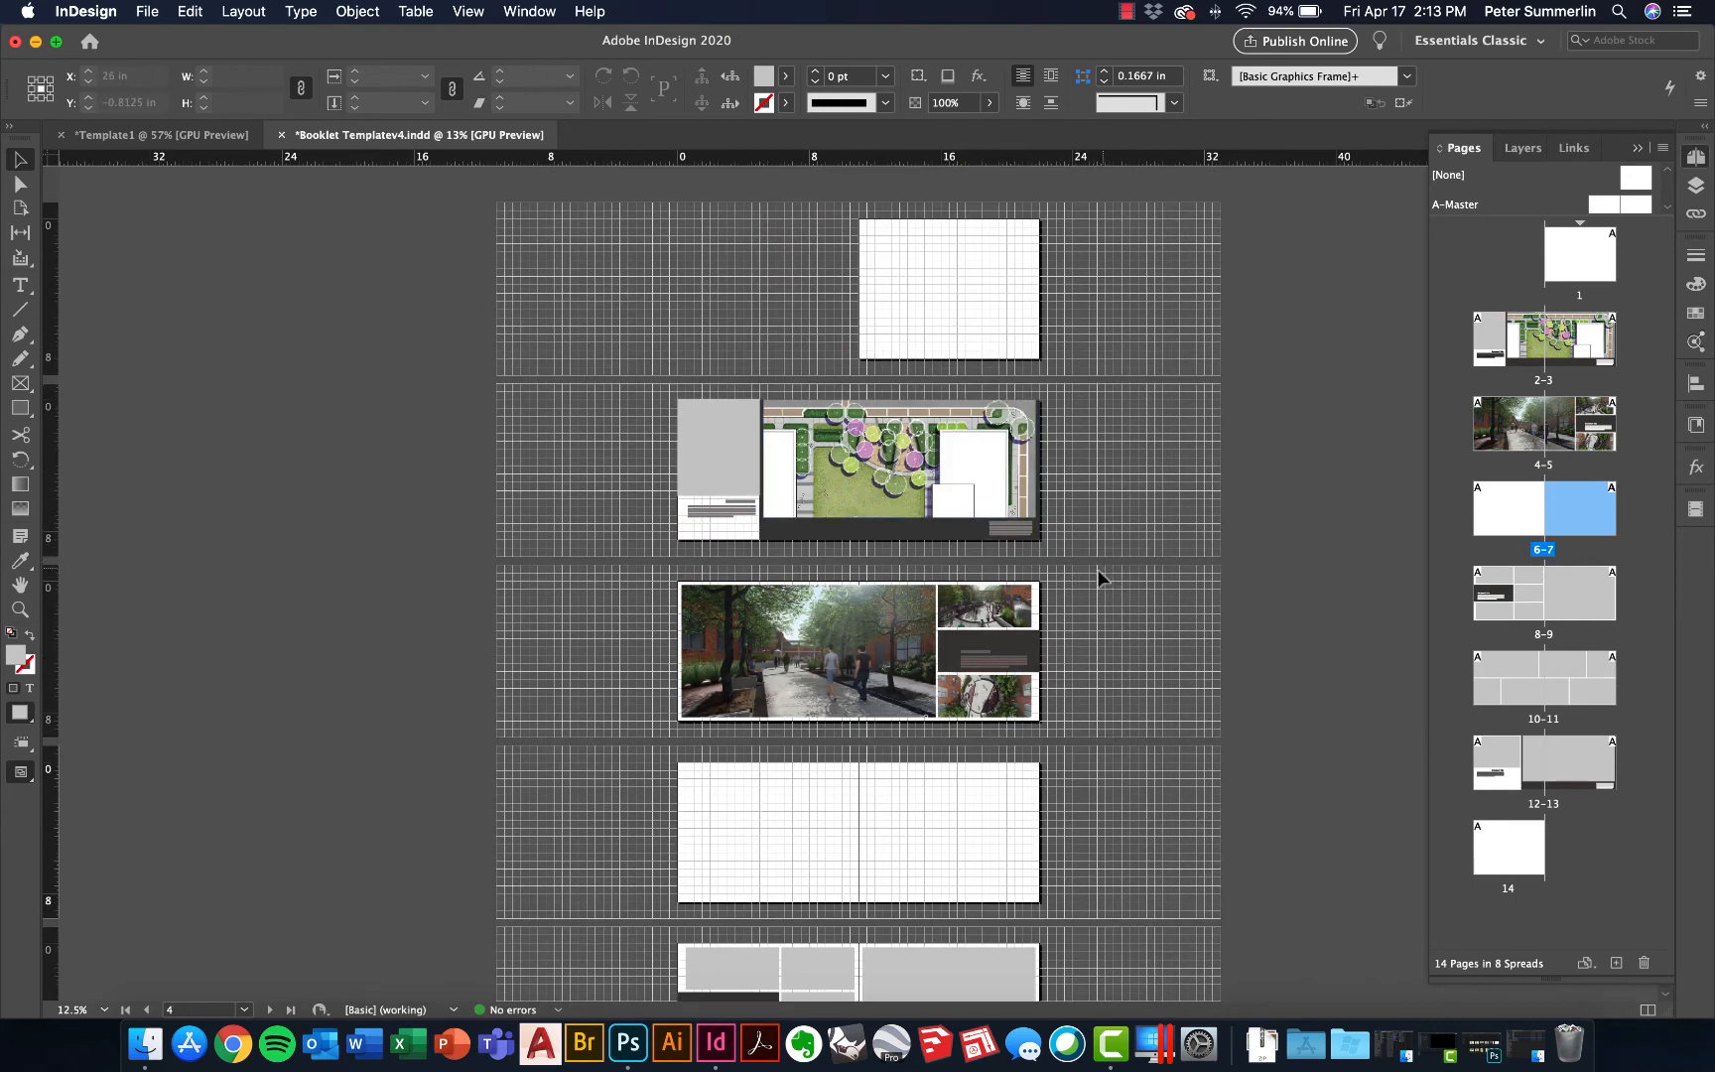
drag(1101, 569, 615, 750)
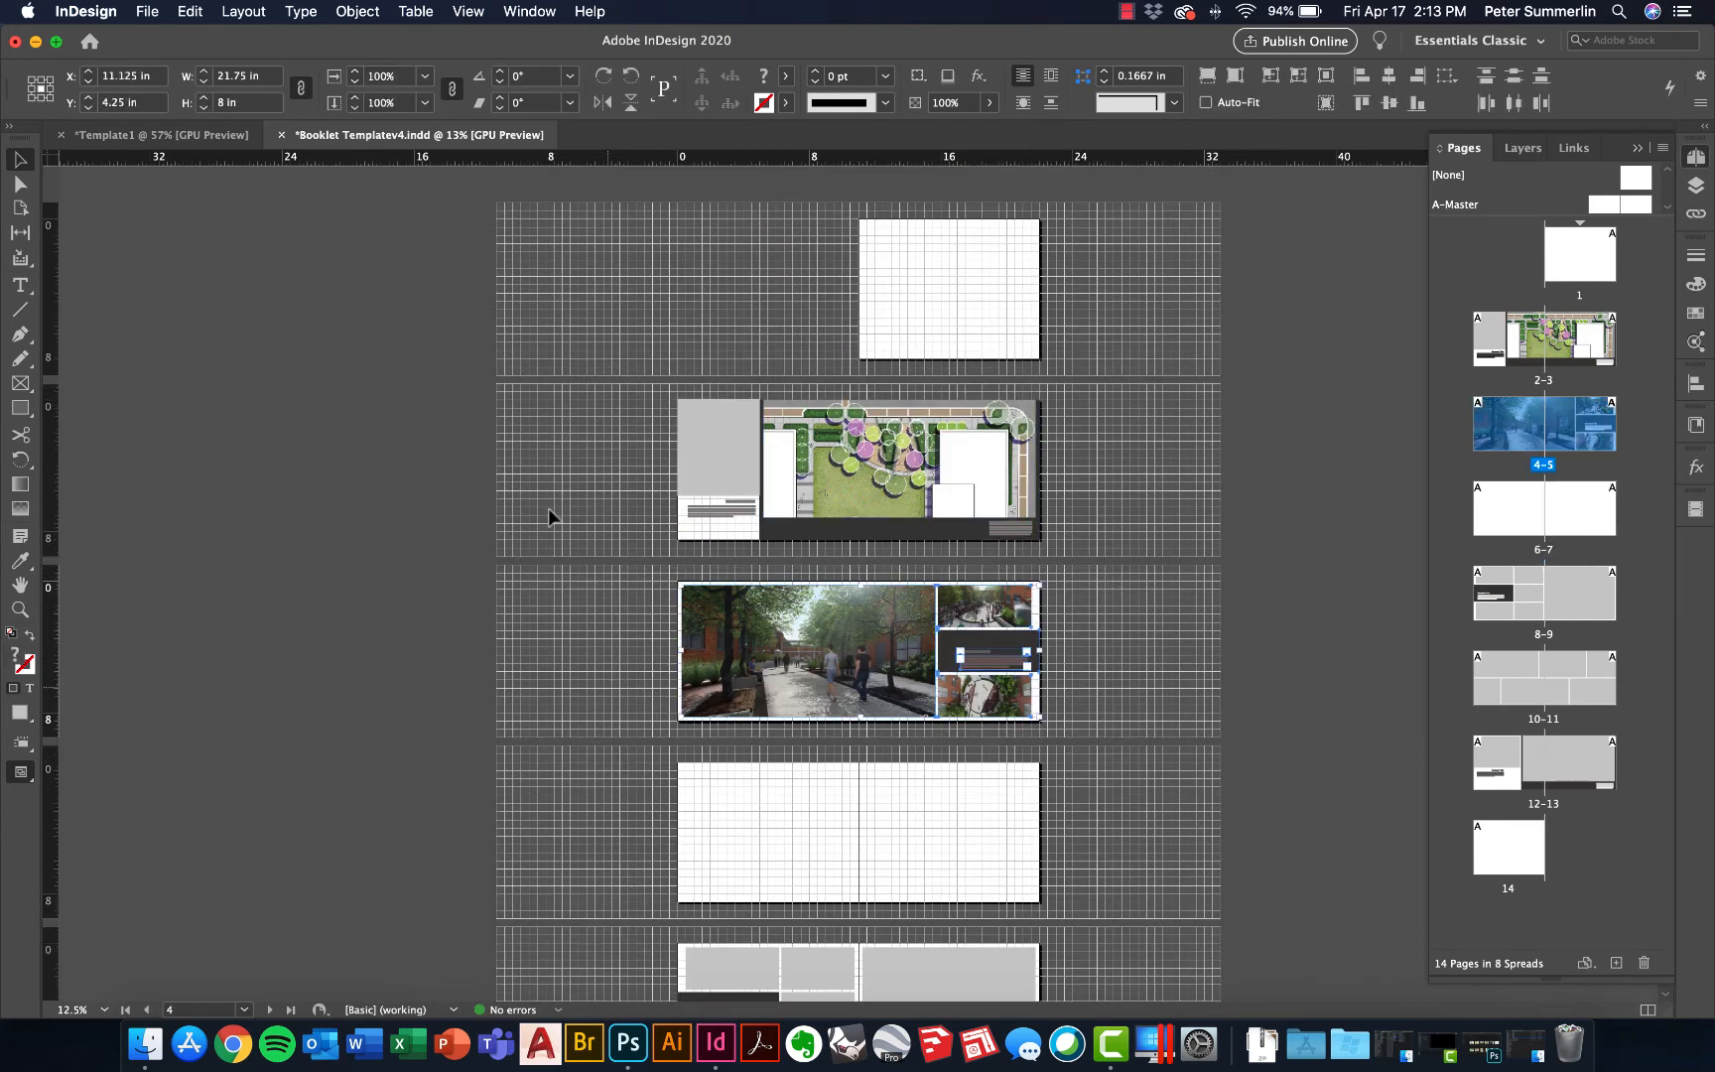
click(191, 11)
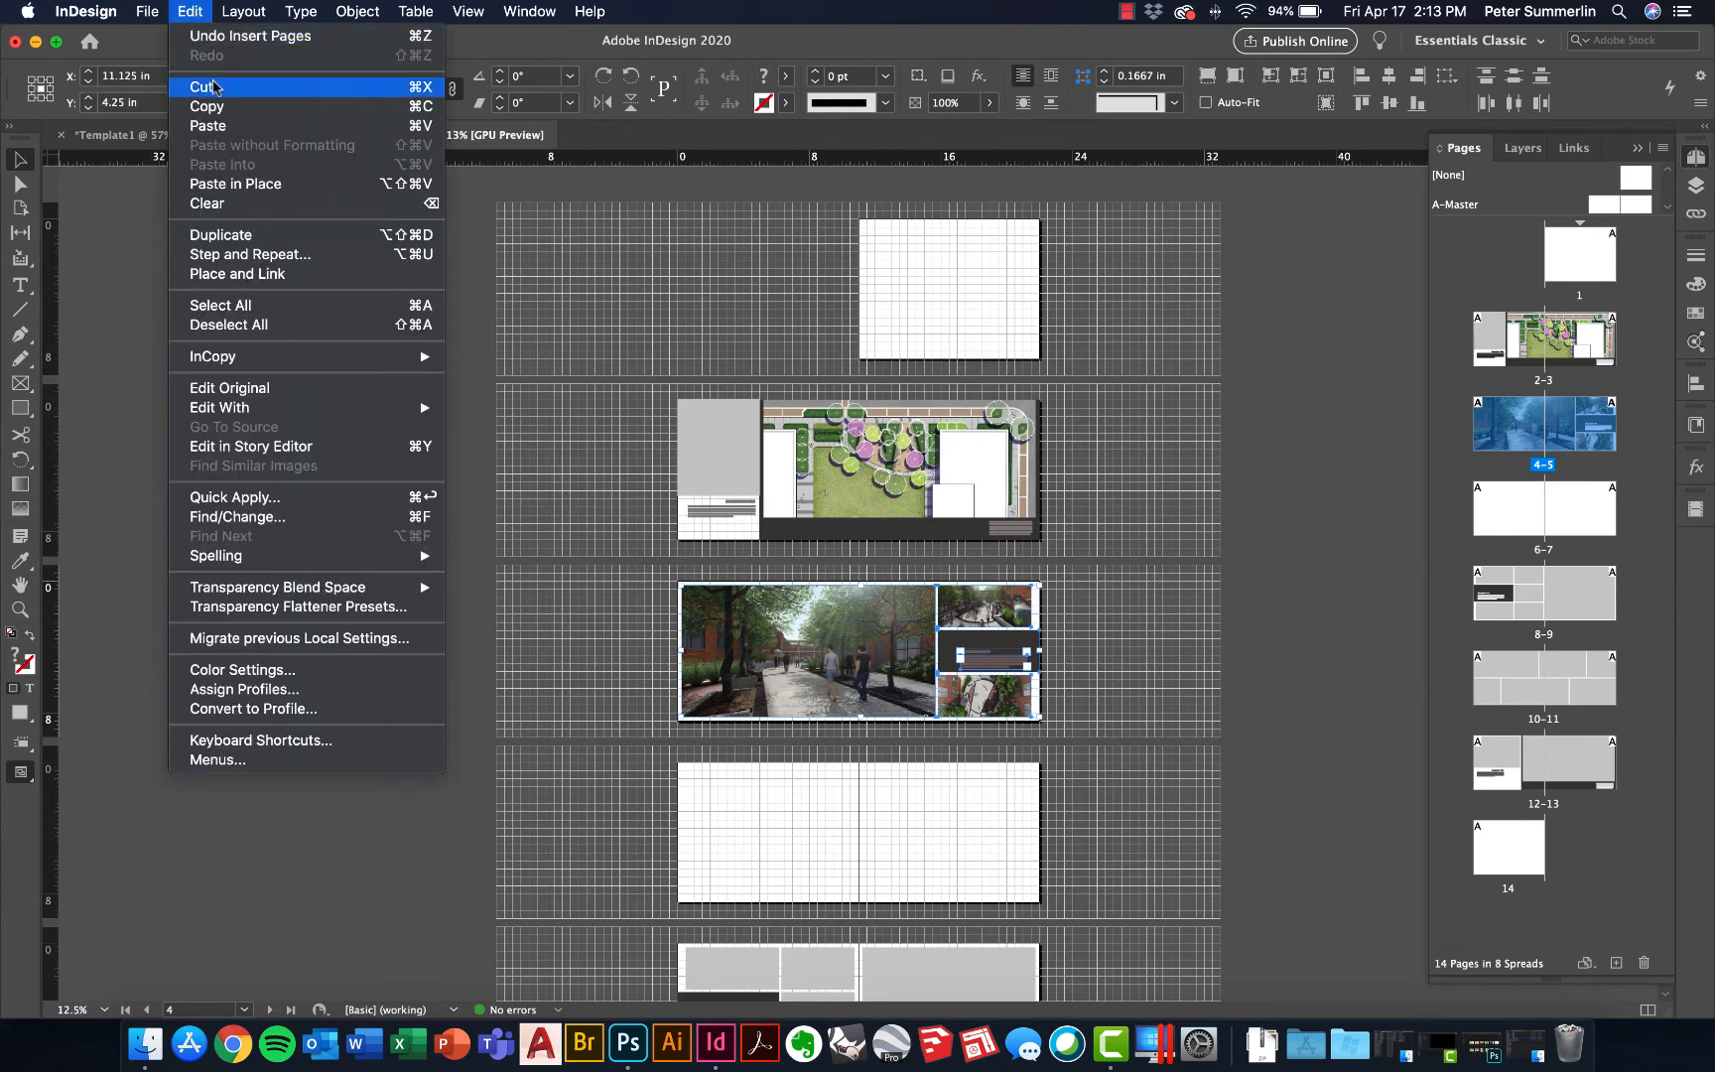
click(216, 112)
click(845, 794)
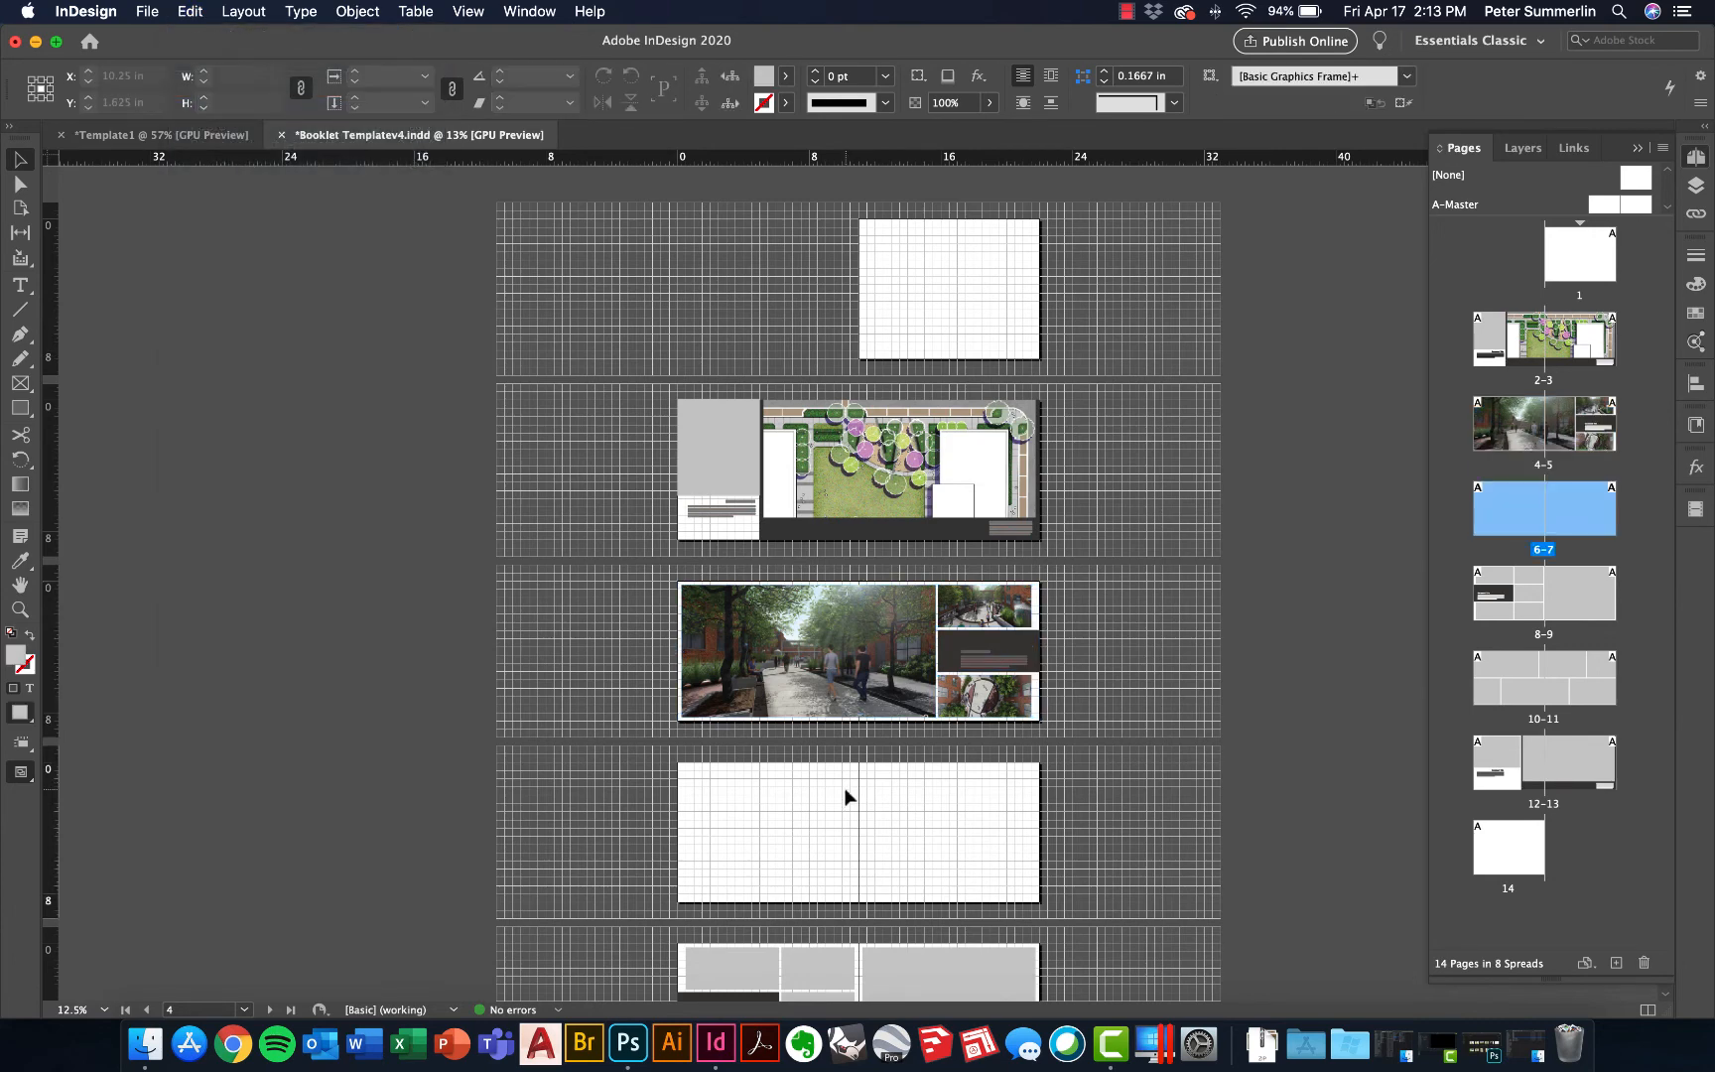
Try a regular paste of the copied layout onto the blank spread 6–7 and undo it
key(super+equal)
key(super+equal)
key(super+minus)
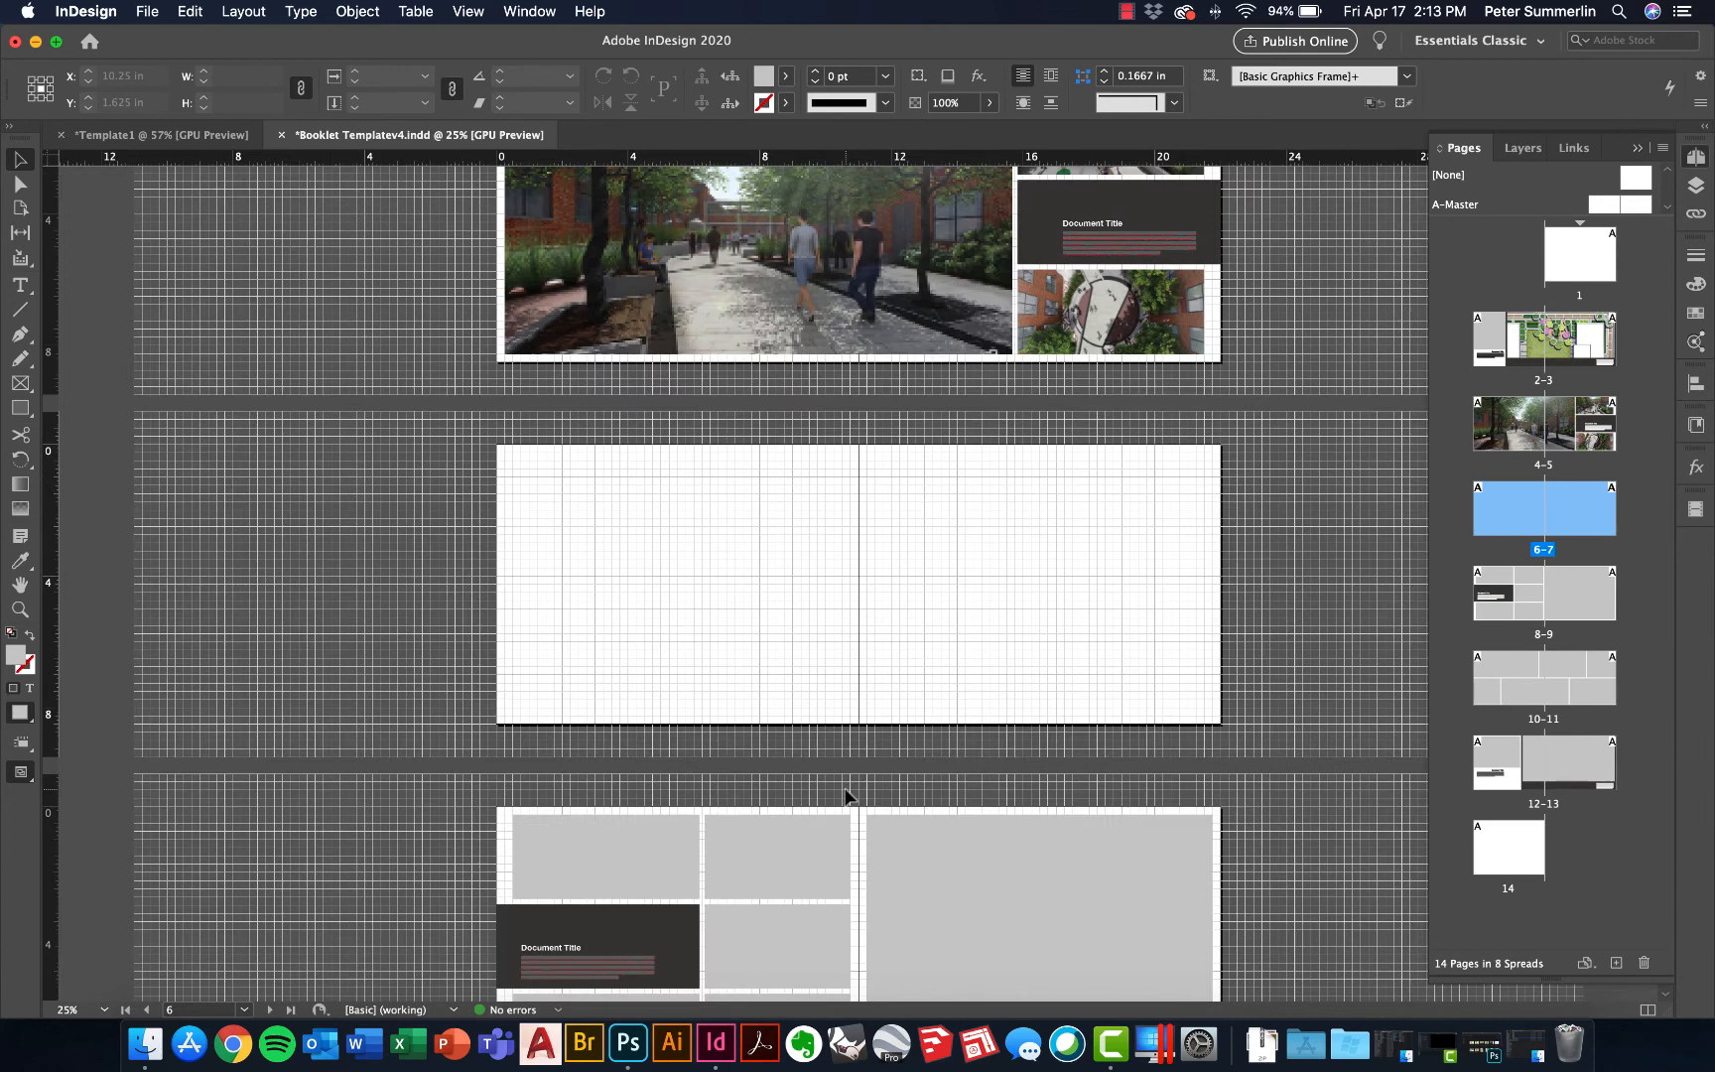
click(191, 11)
click(214, 126)
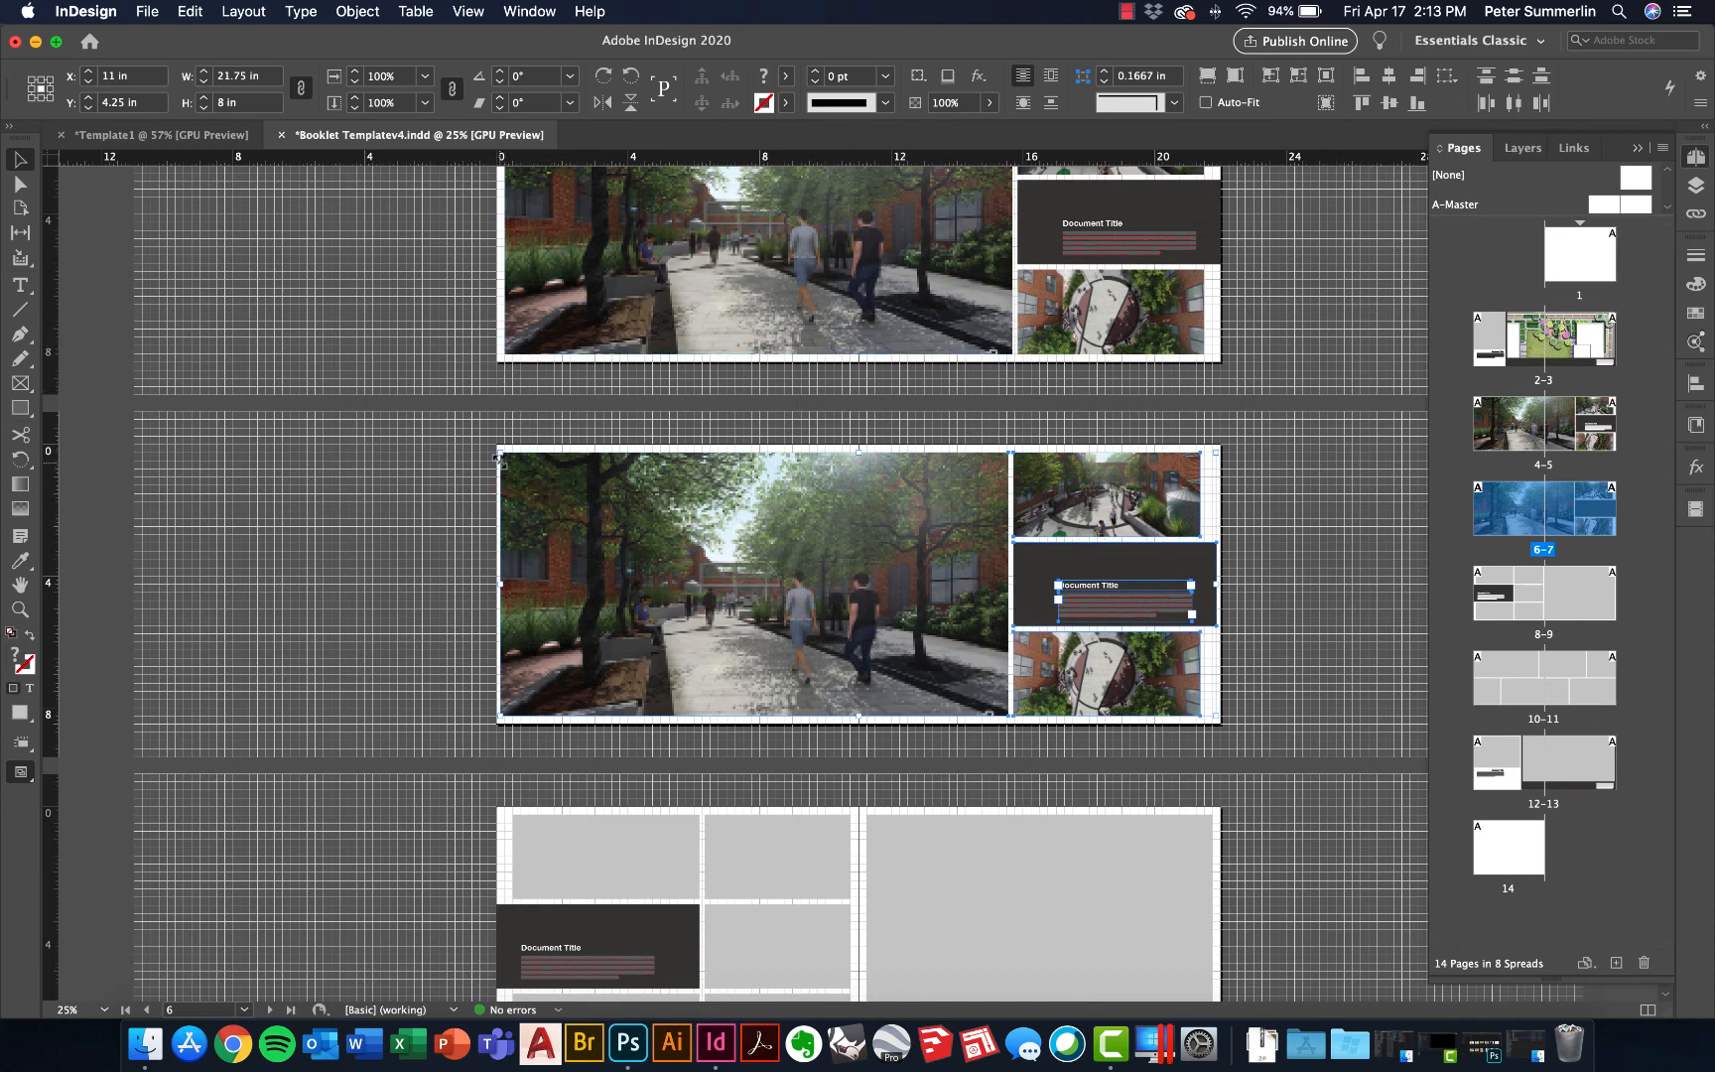
key(super+z)
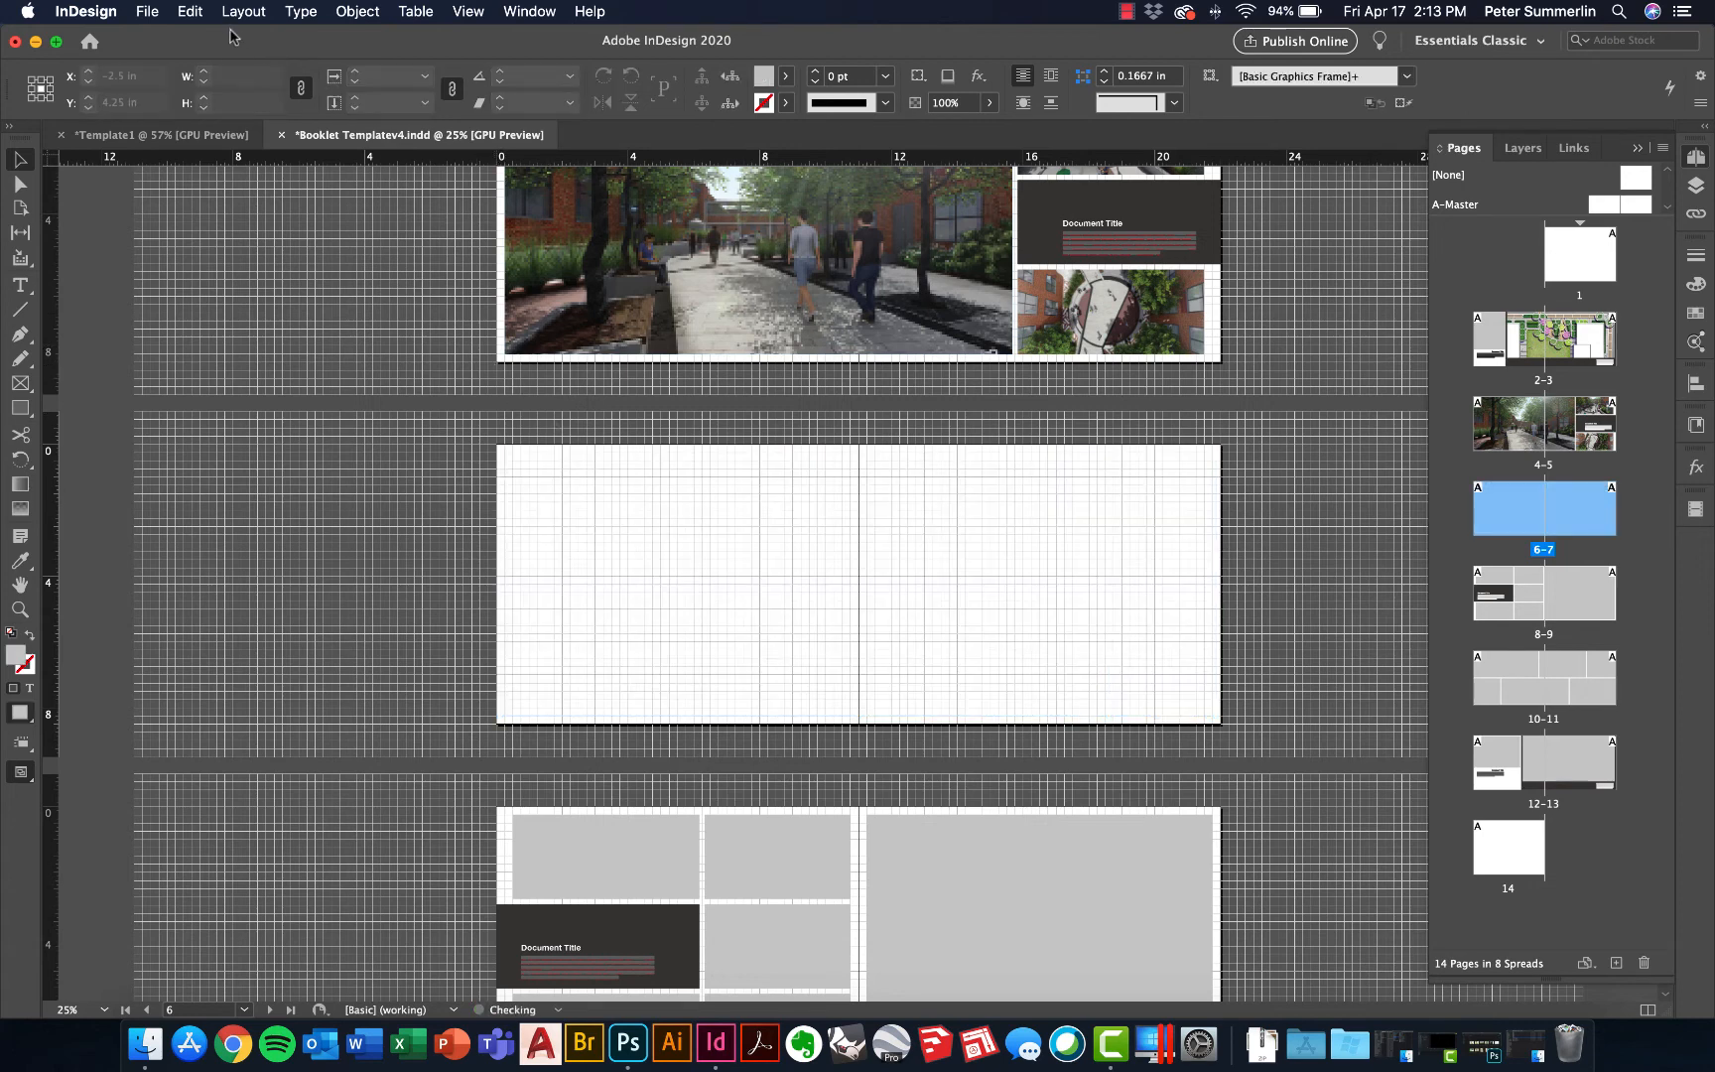
Paste the copied layout onto spread 6–7 with Paste in Place
click(190, 11)
click(252, 183)
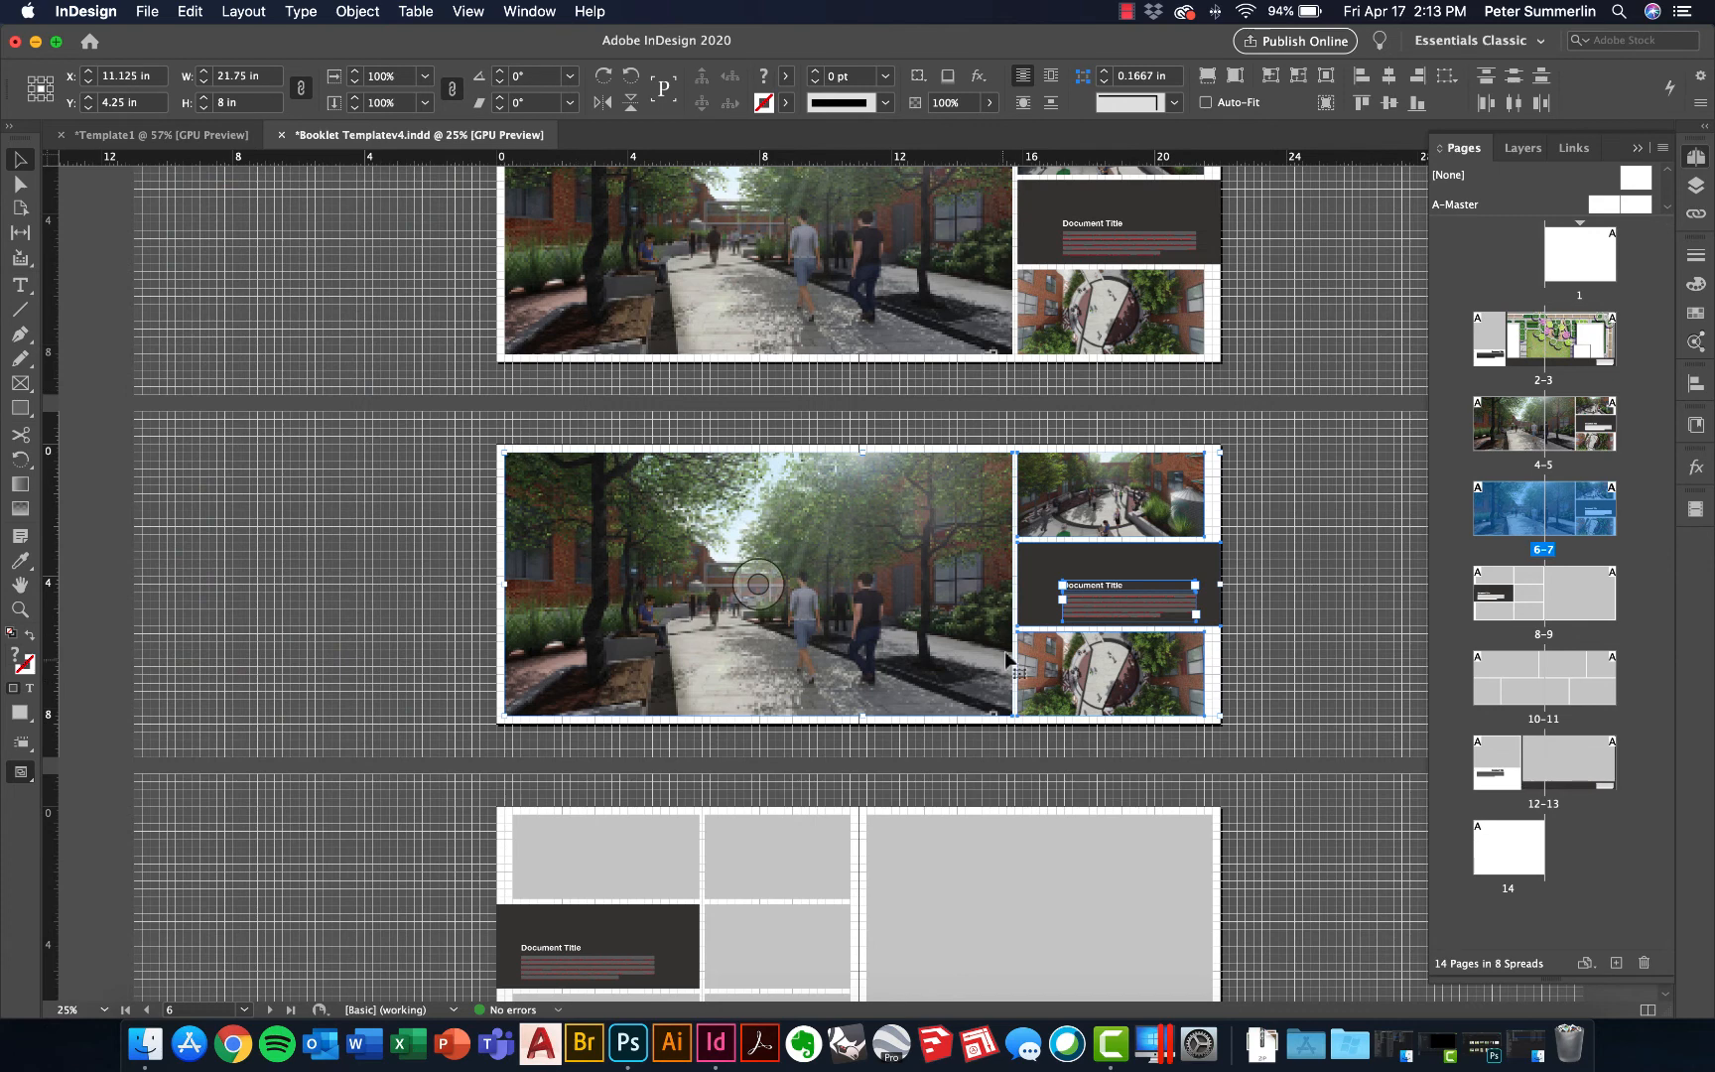
click(1256, 490)
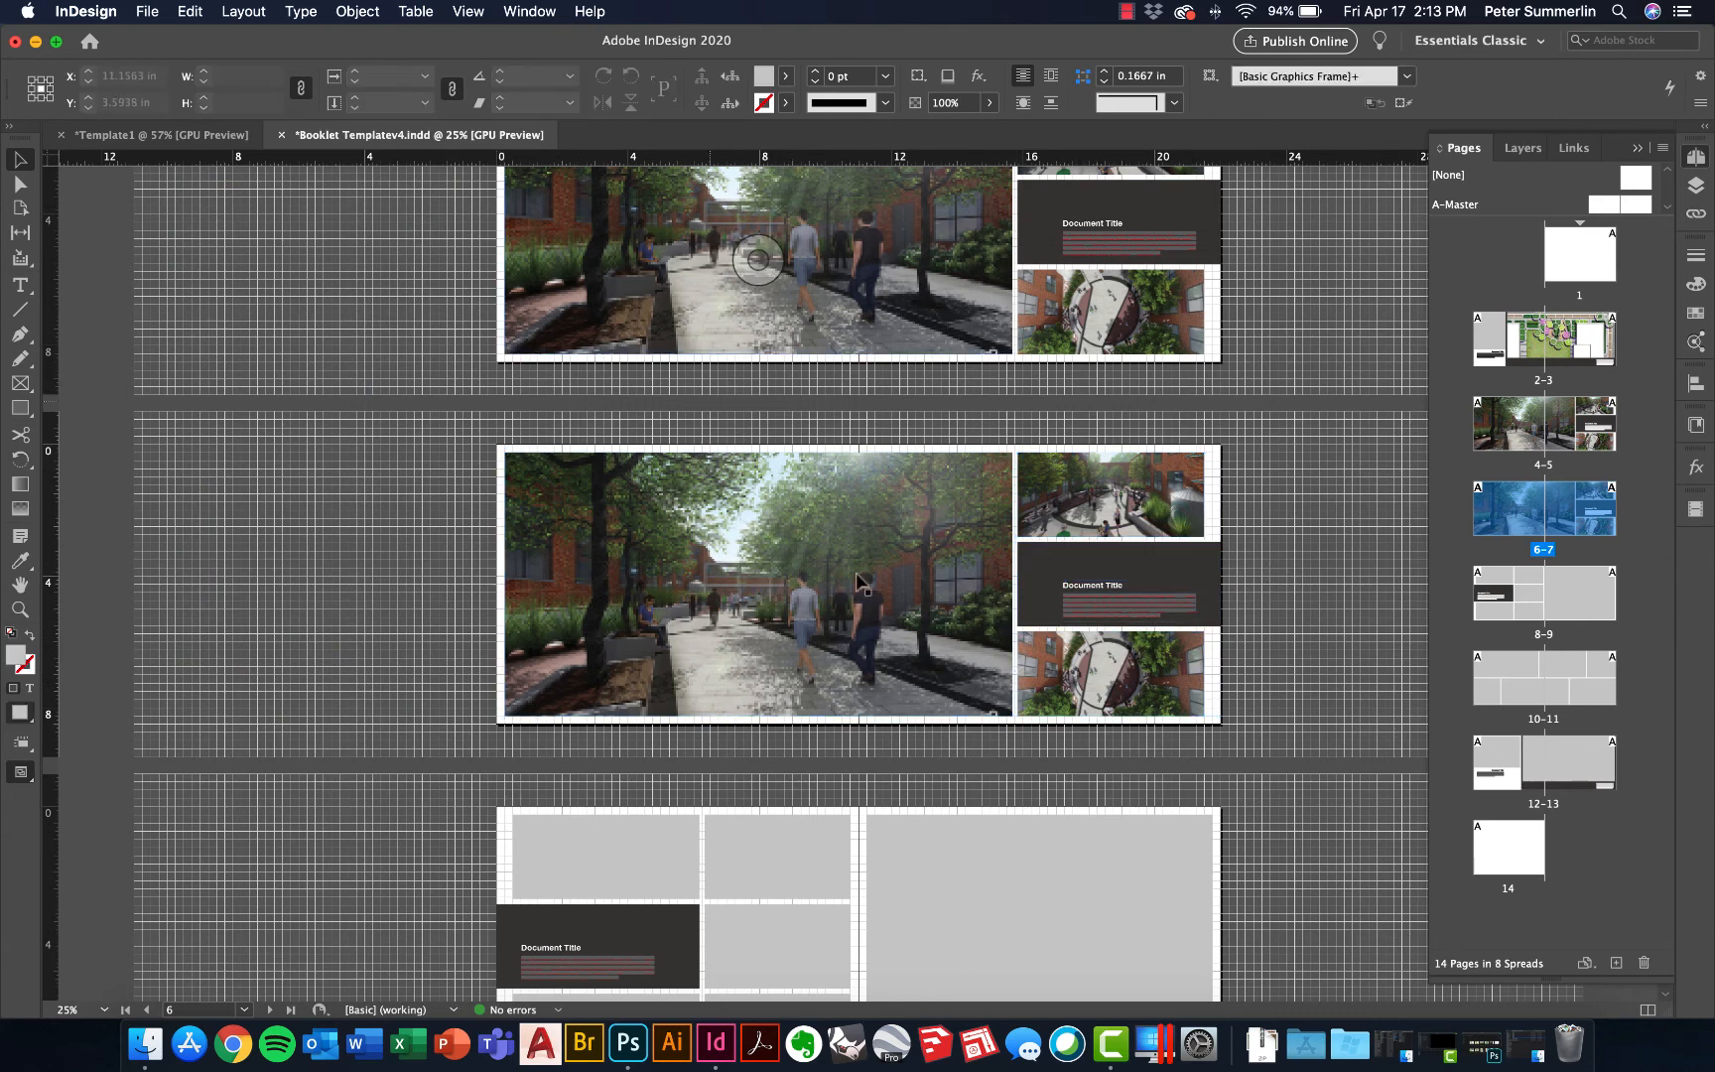
Delete the three images inside the frames on spread 6–7, keeping the empty frames and the text block
key(a)
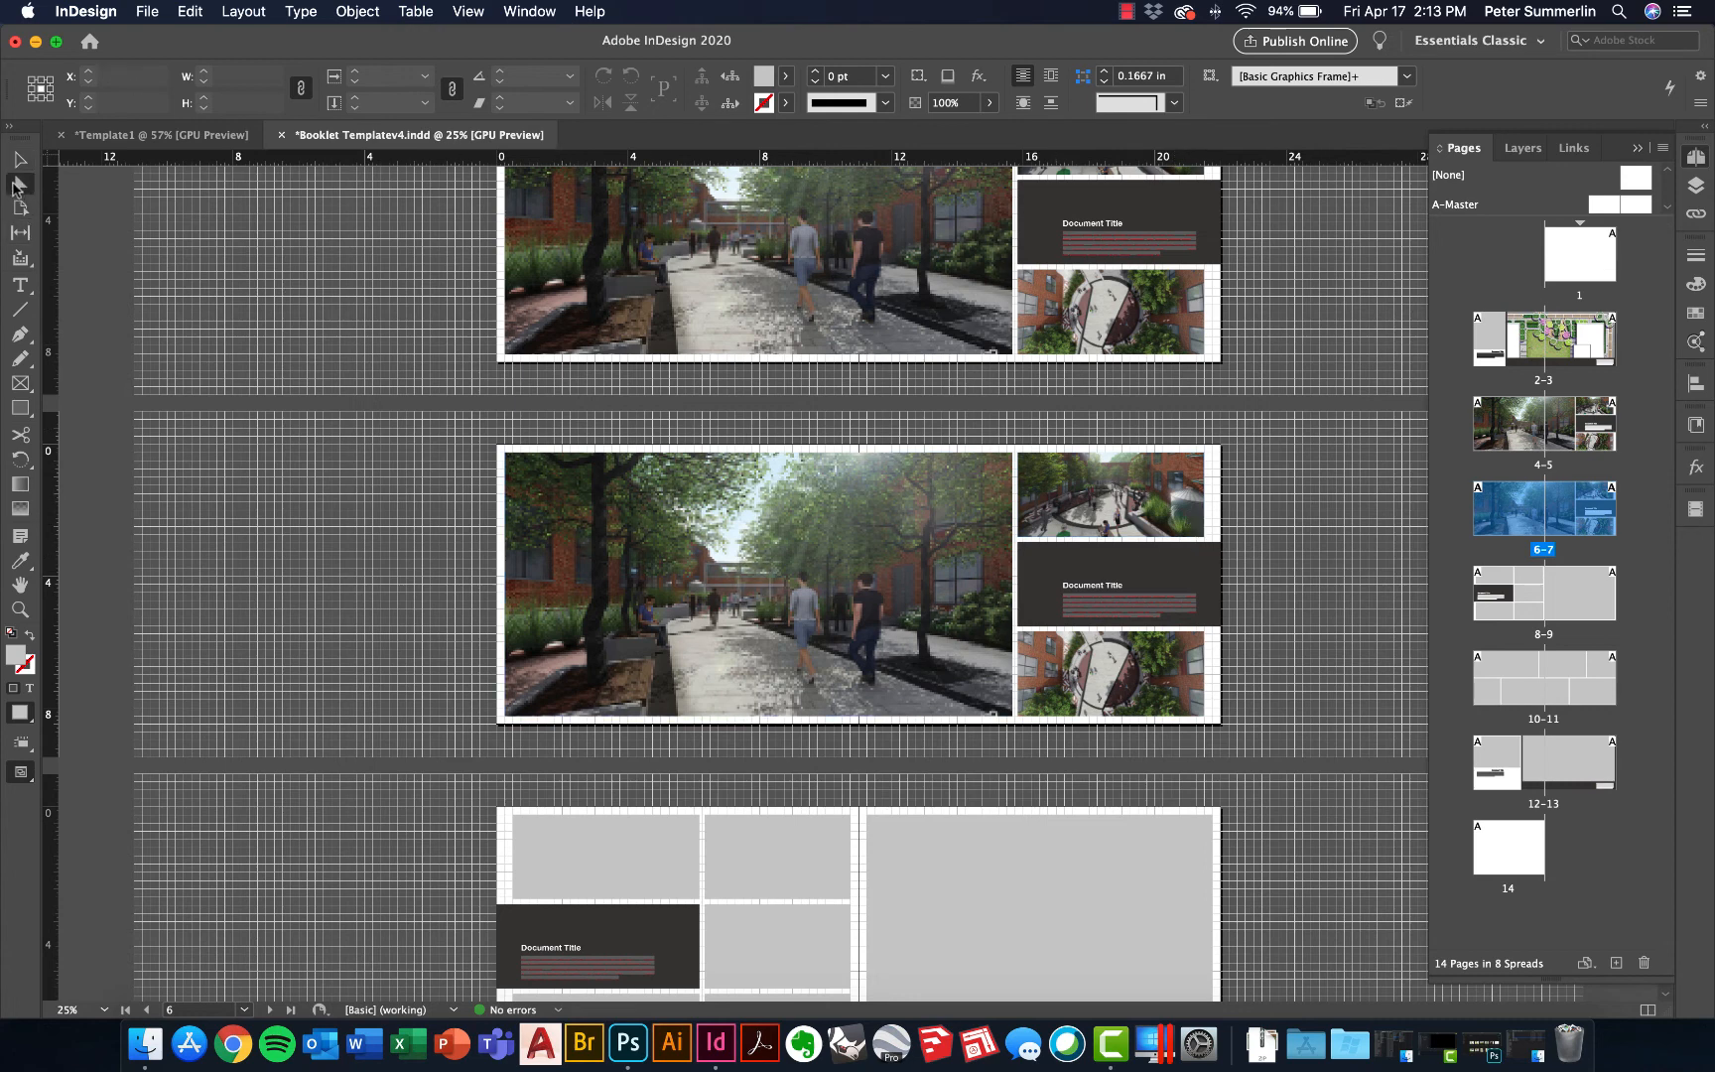
click(682, 566)
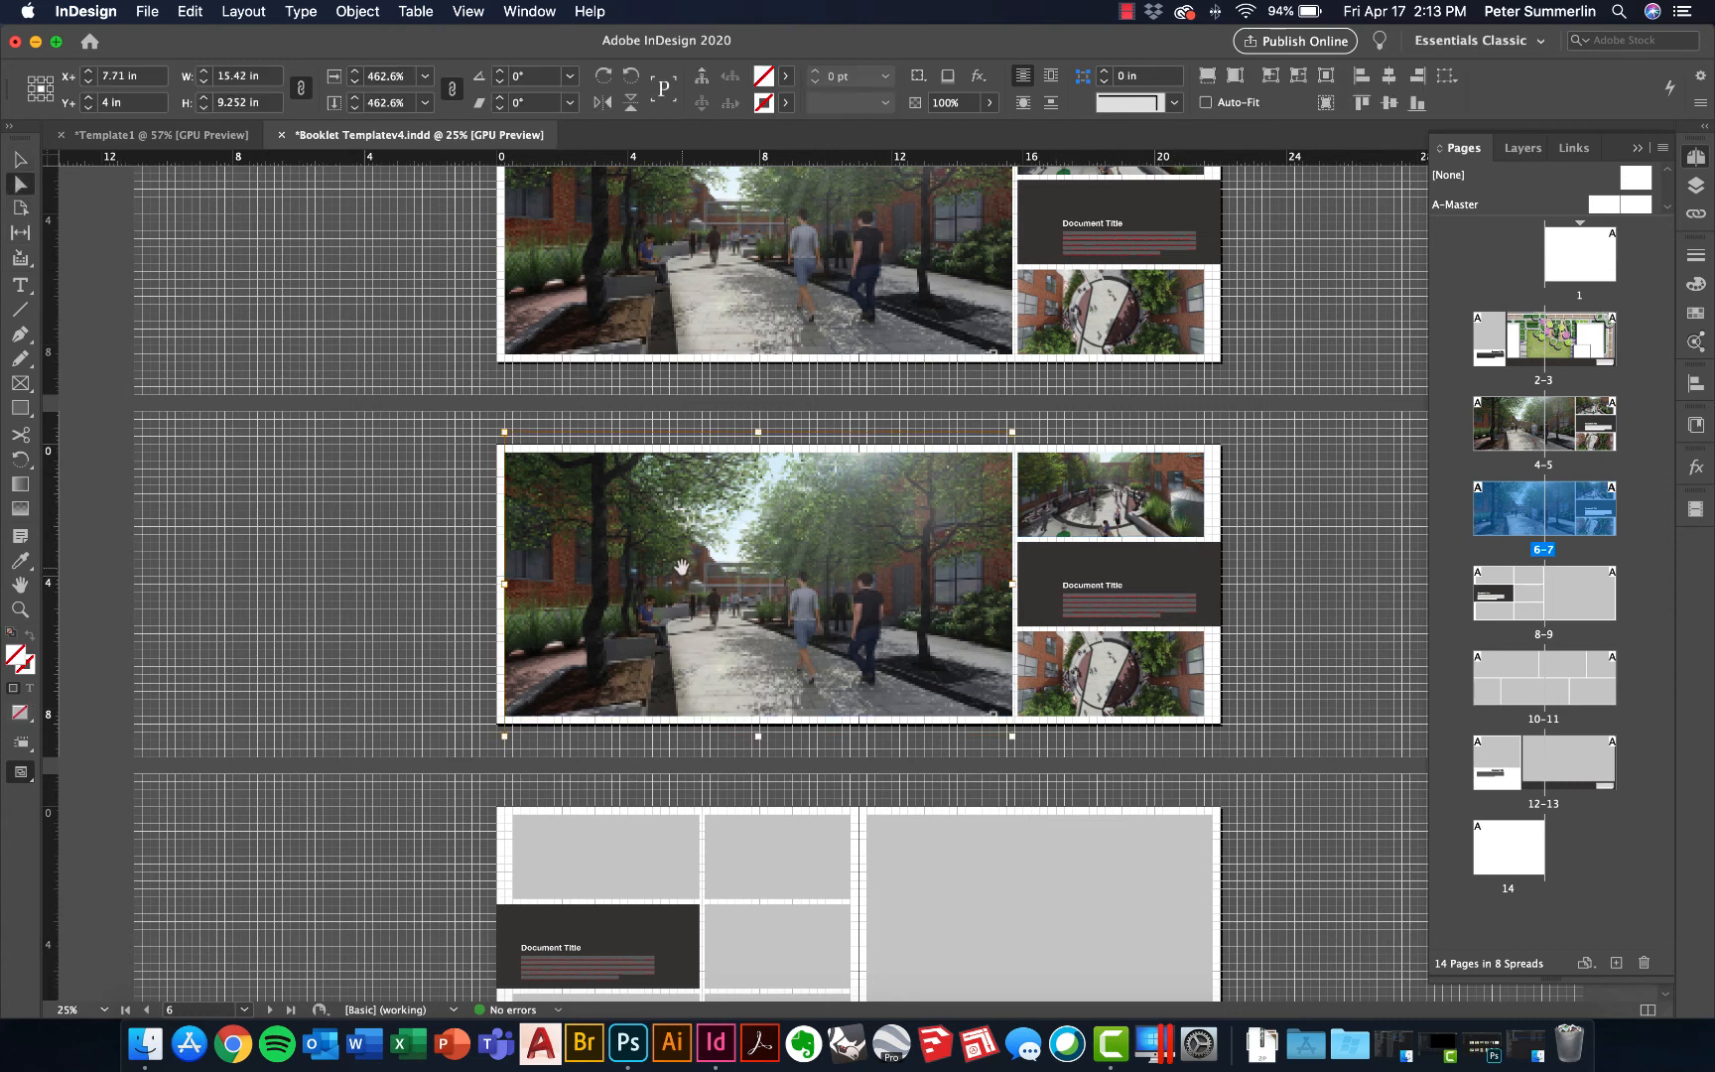
key(BackSpace)
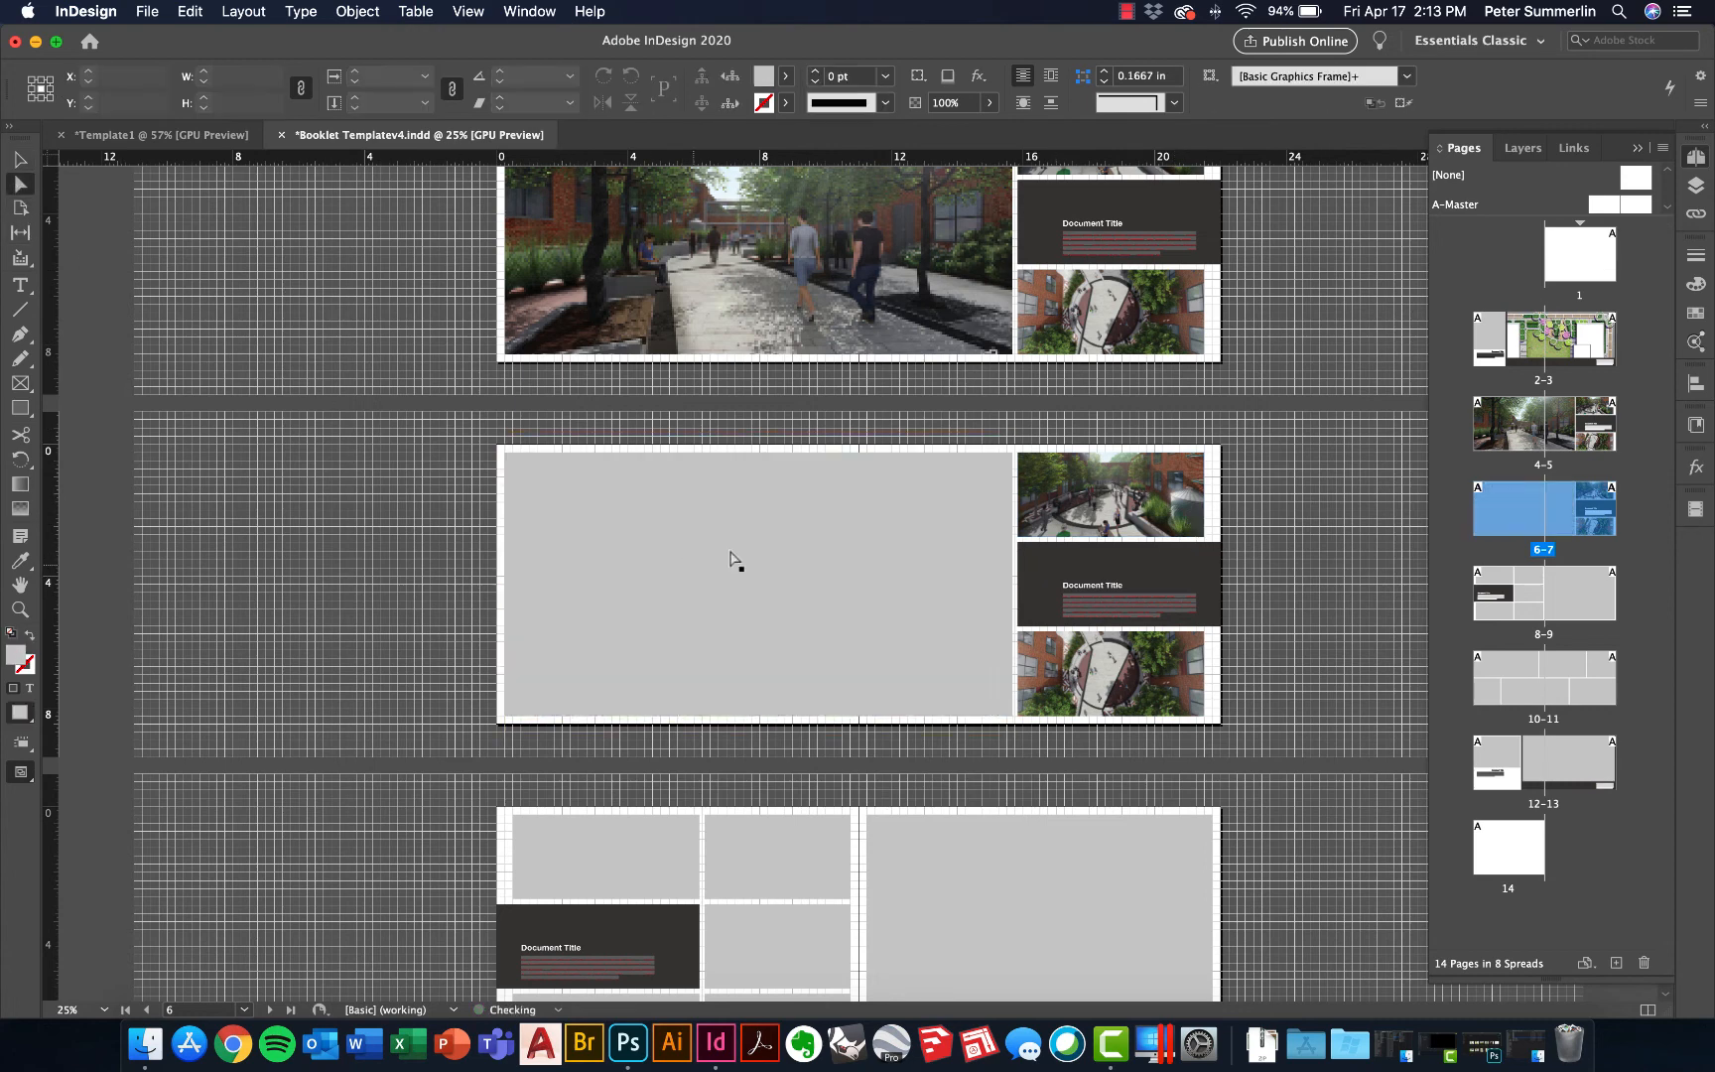
click(1059, 467)
key(BackSpace)
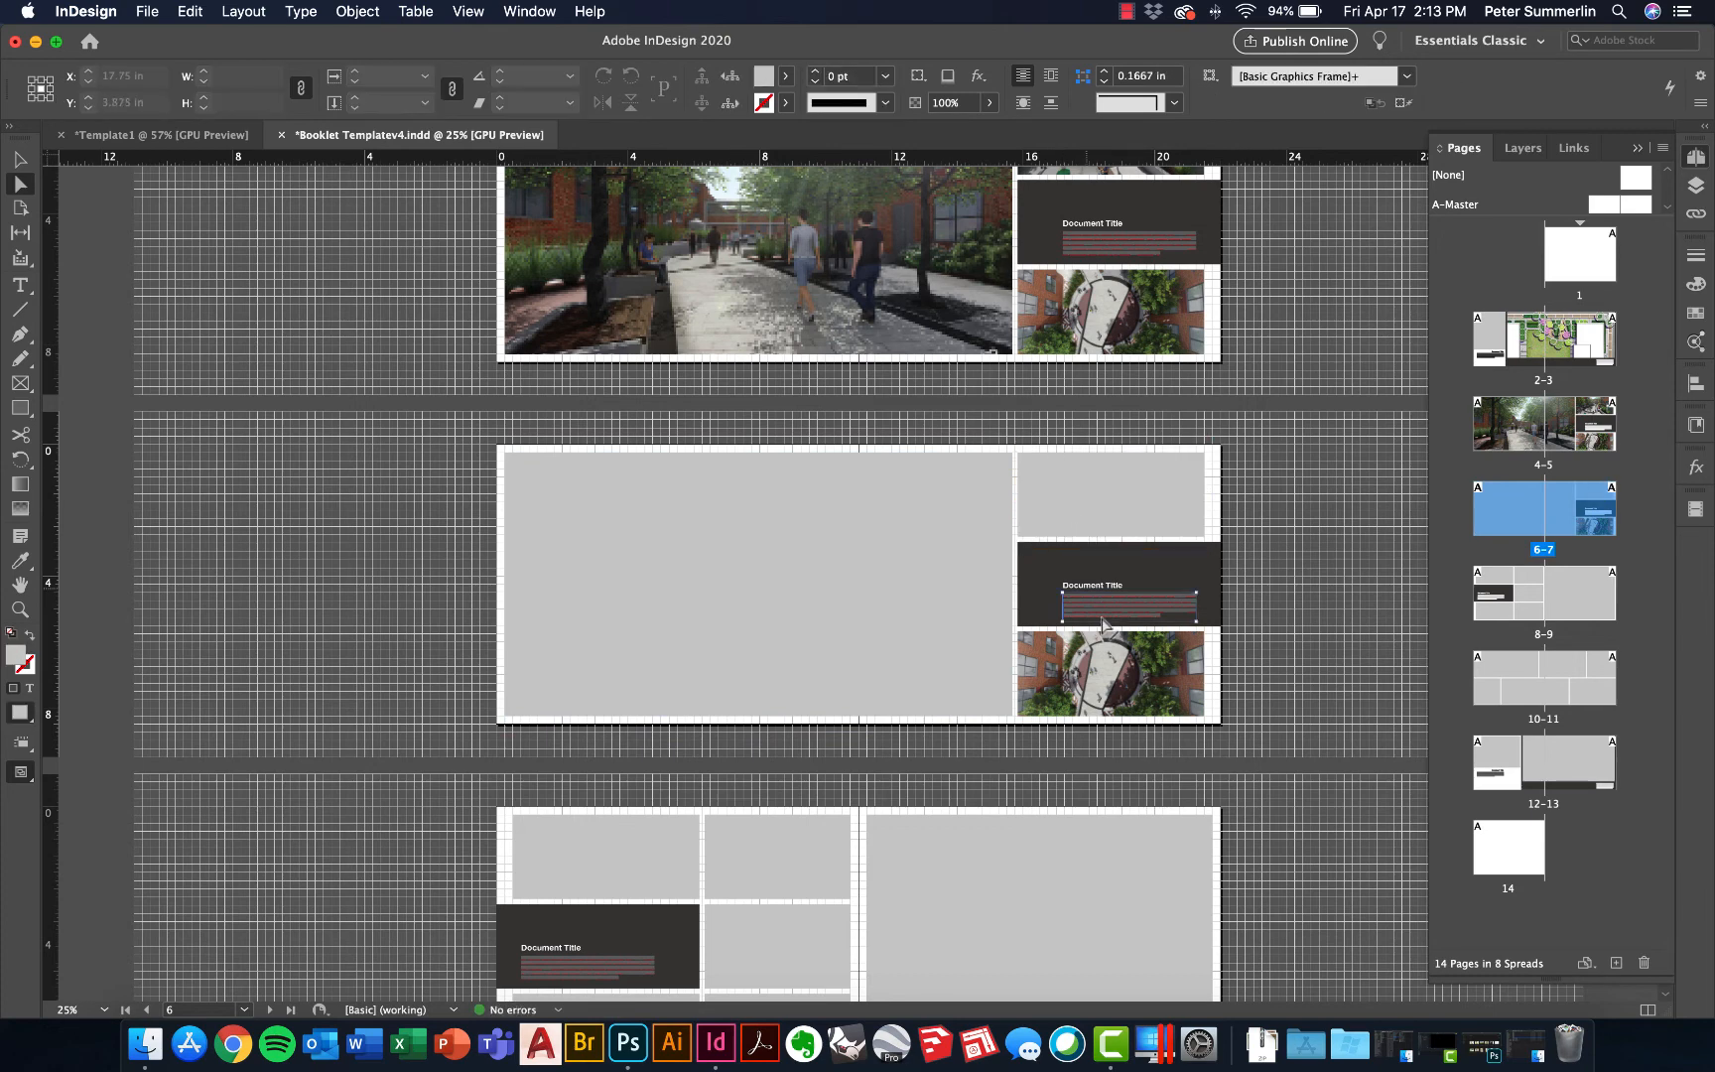
click(1104, 663)
key(BackSpace)
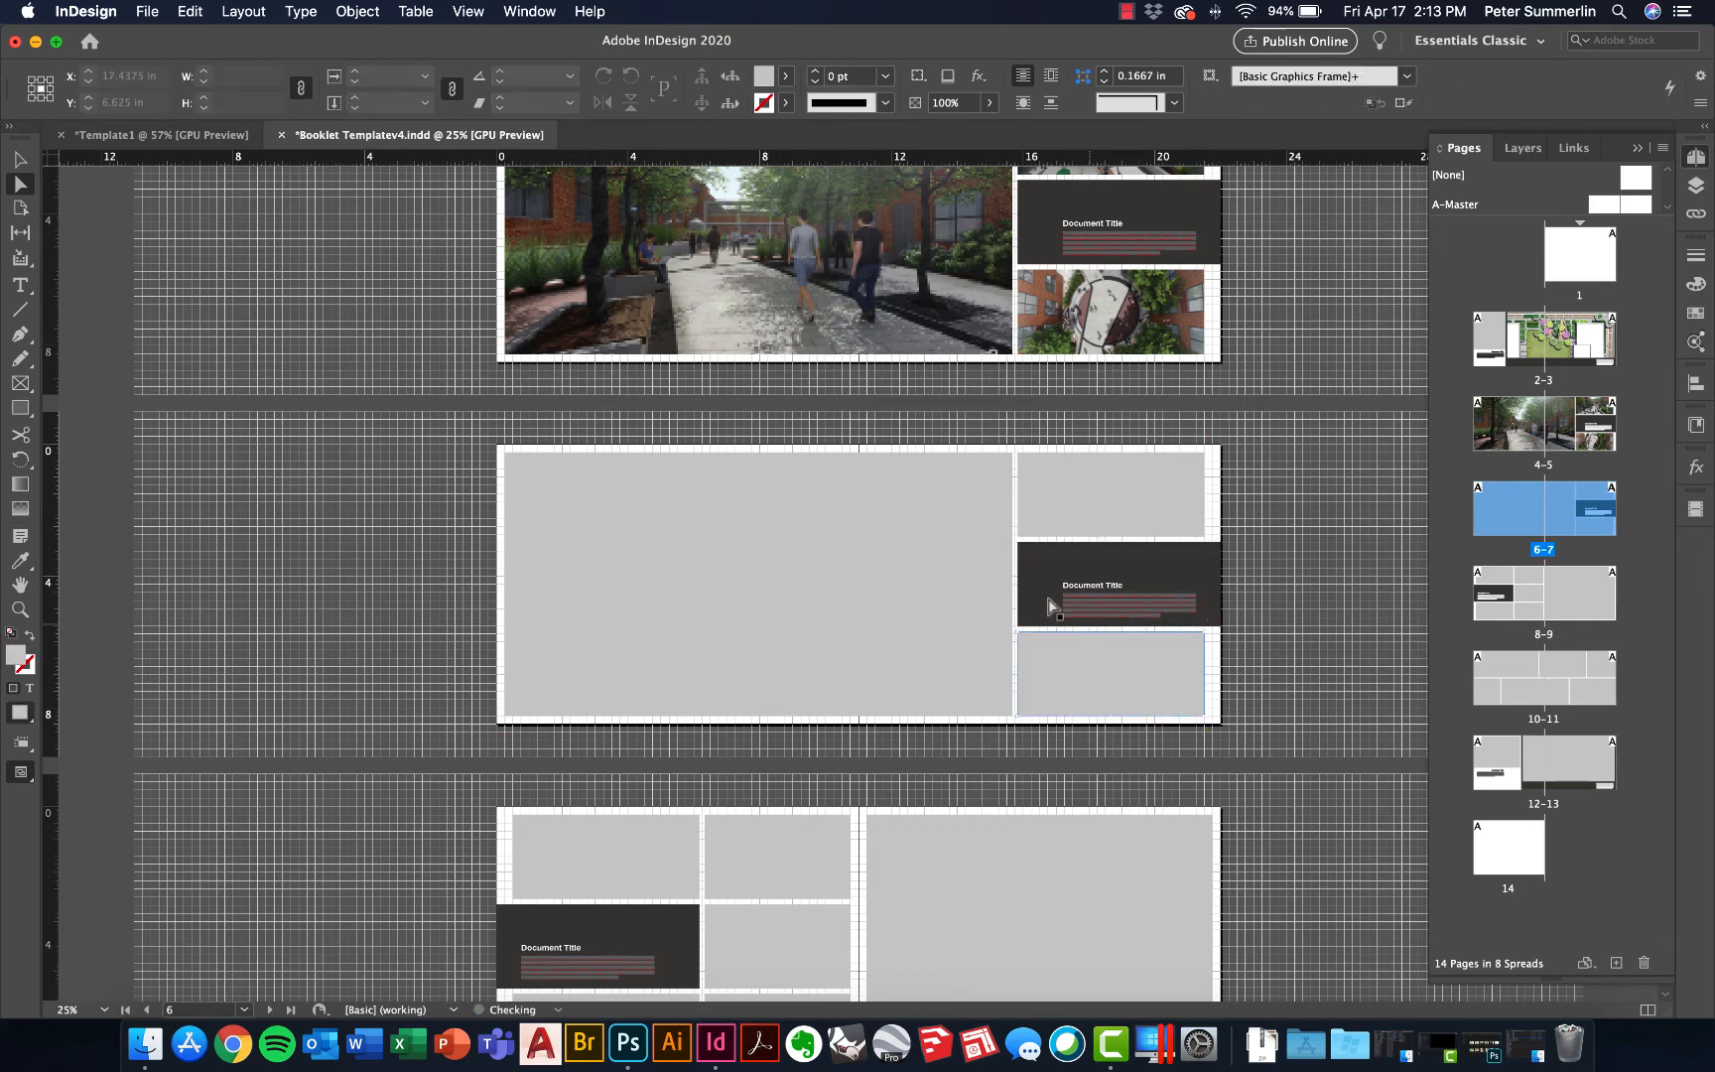
key(v)
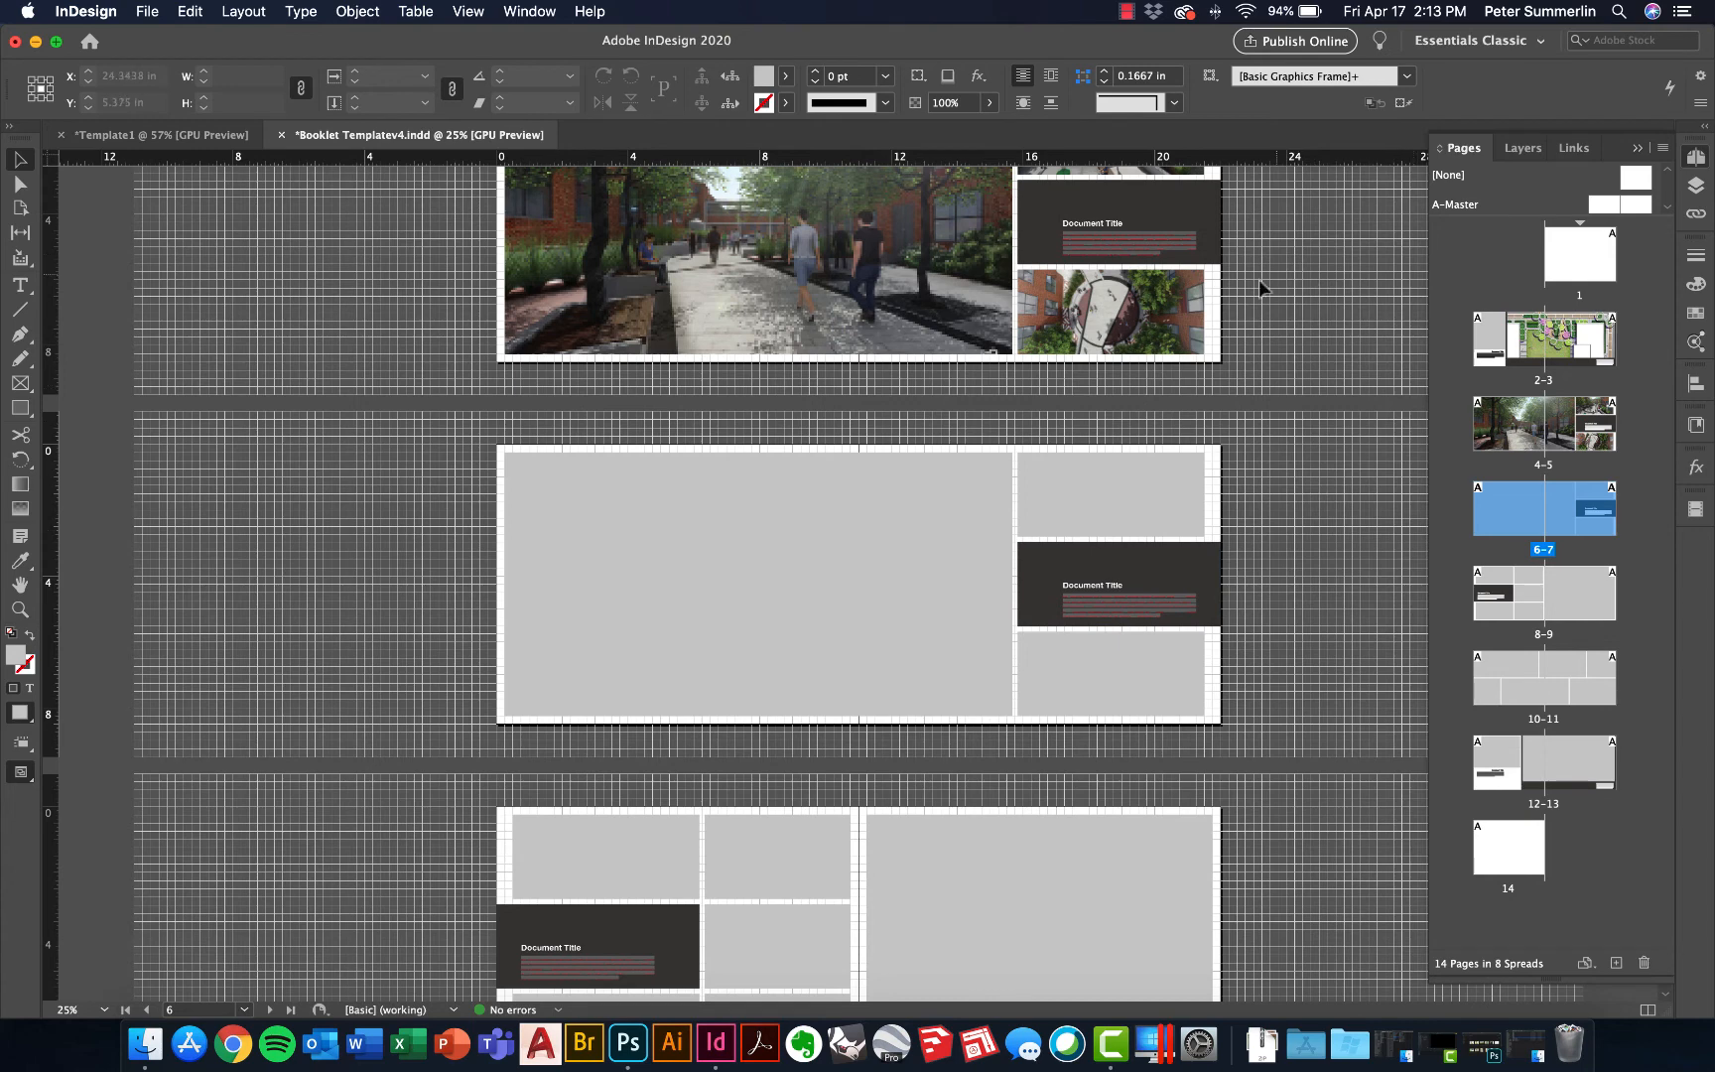
scroll(1211, 367, up, 5)
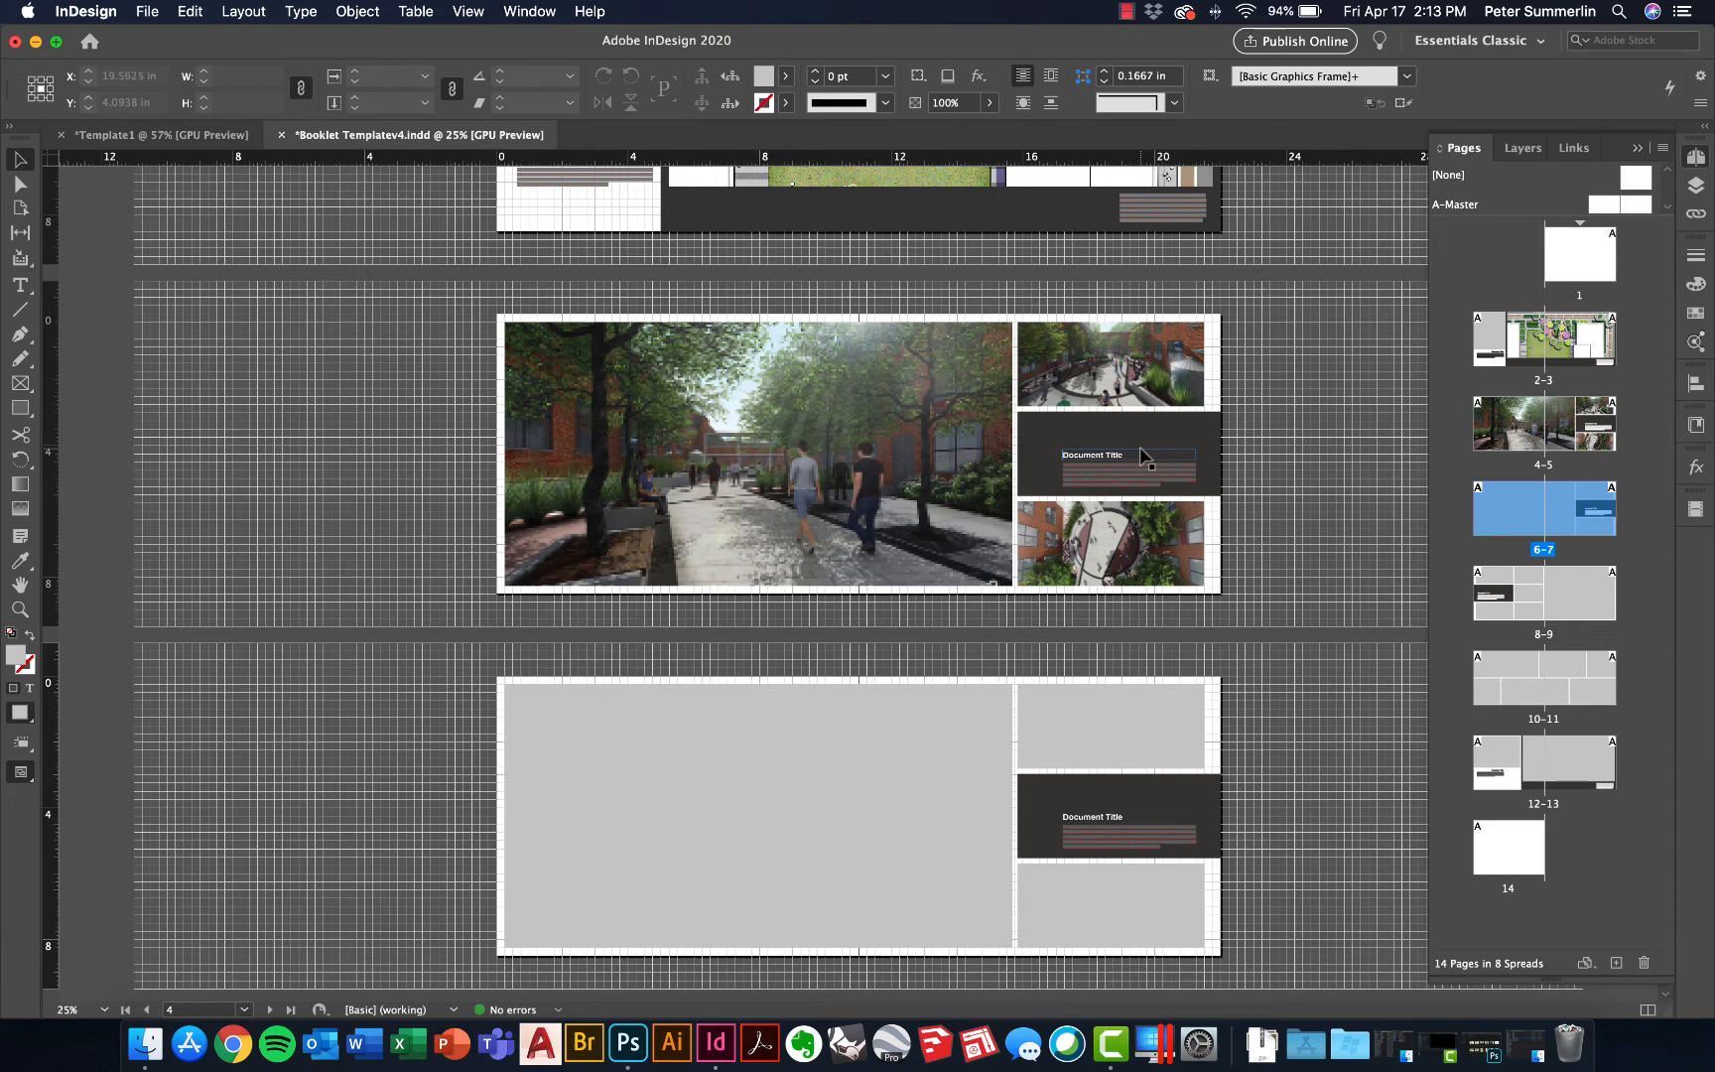
Duplicate spread 6–7 to the end of the document and move the blank page 14 behind the copy
scroll(1178, 636, down, 3)
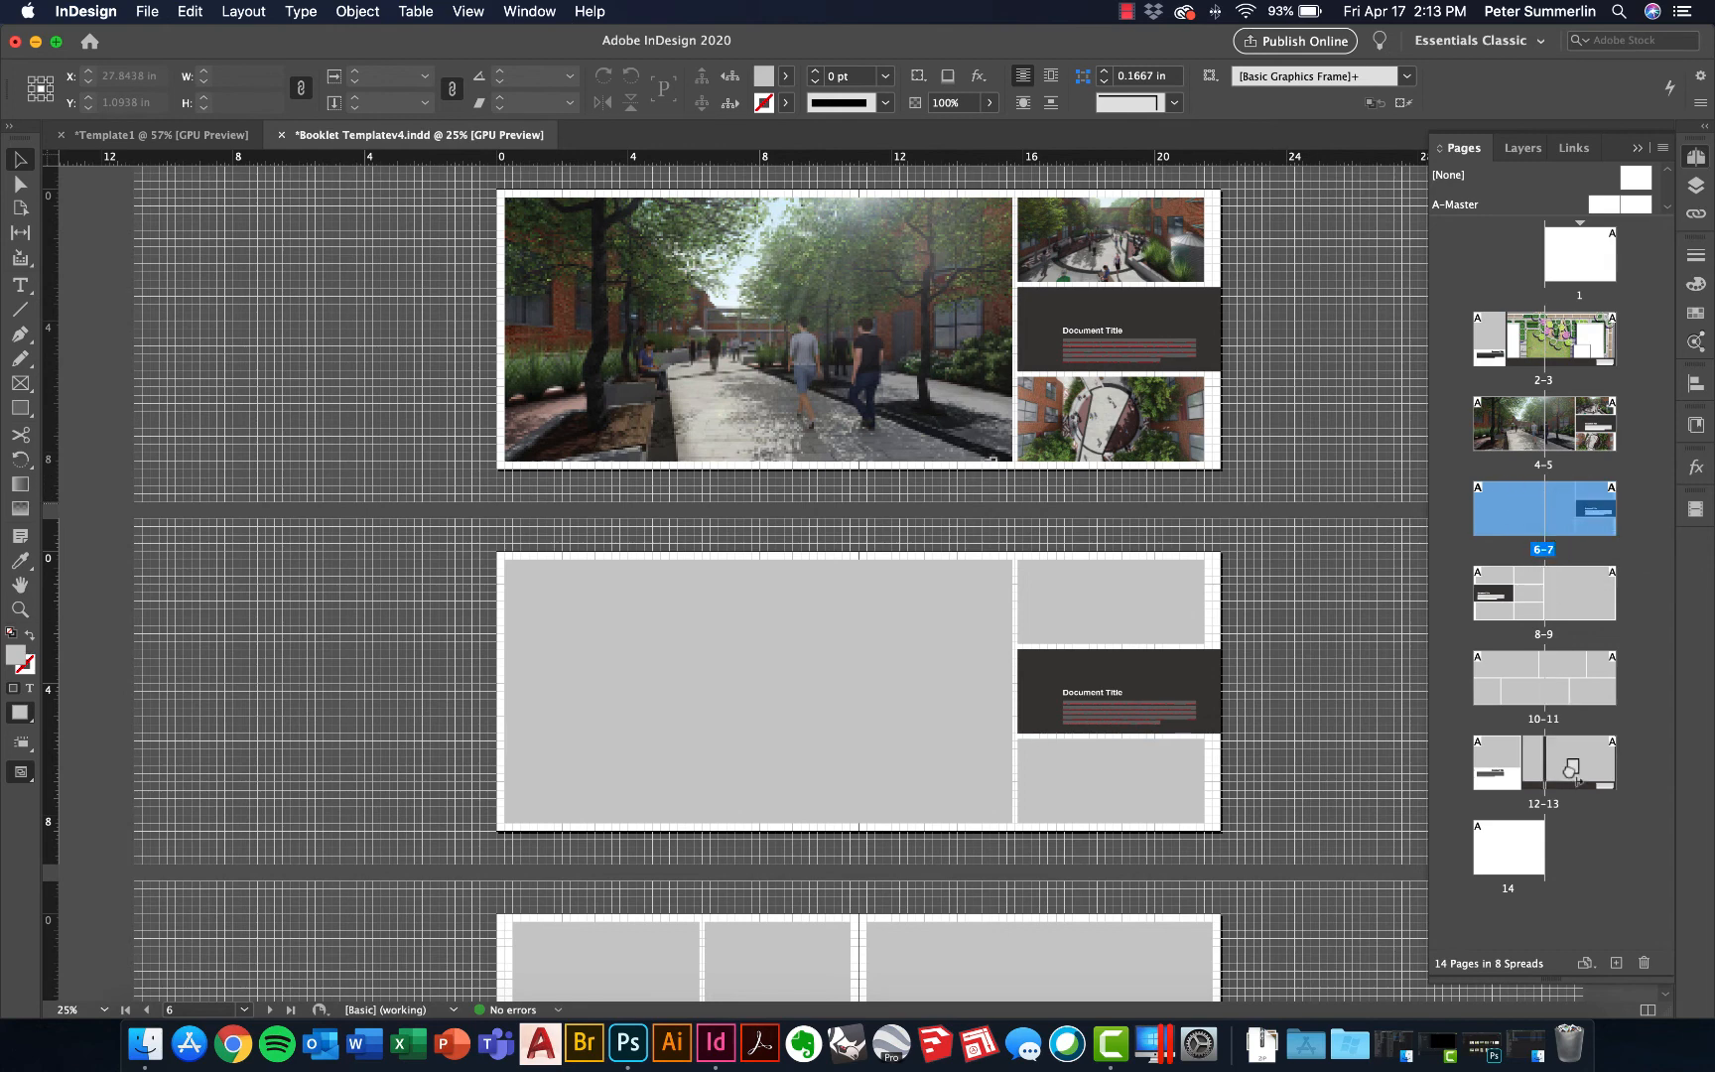
click(1617, 962)
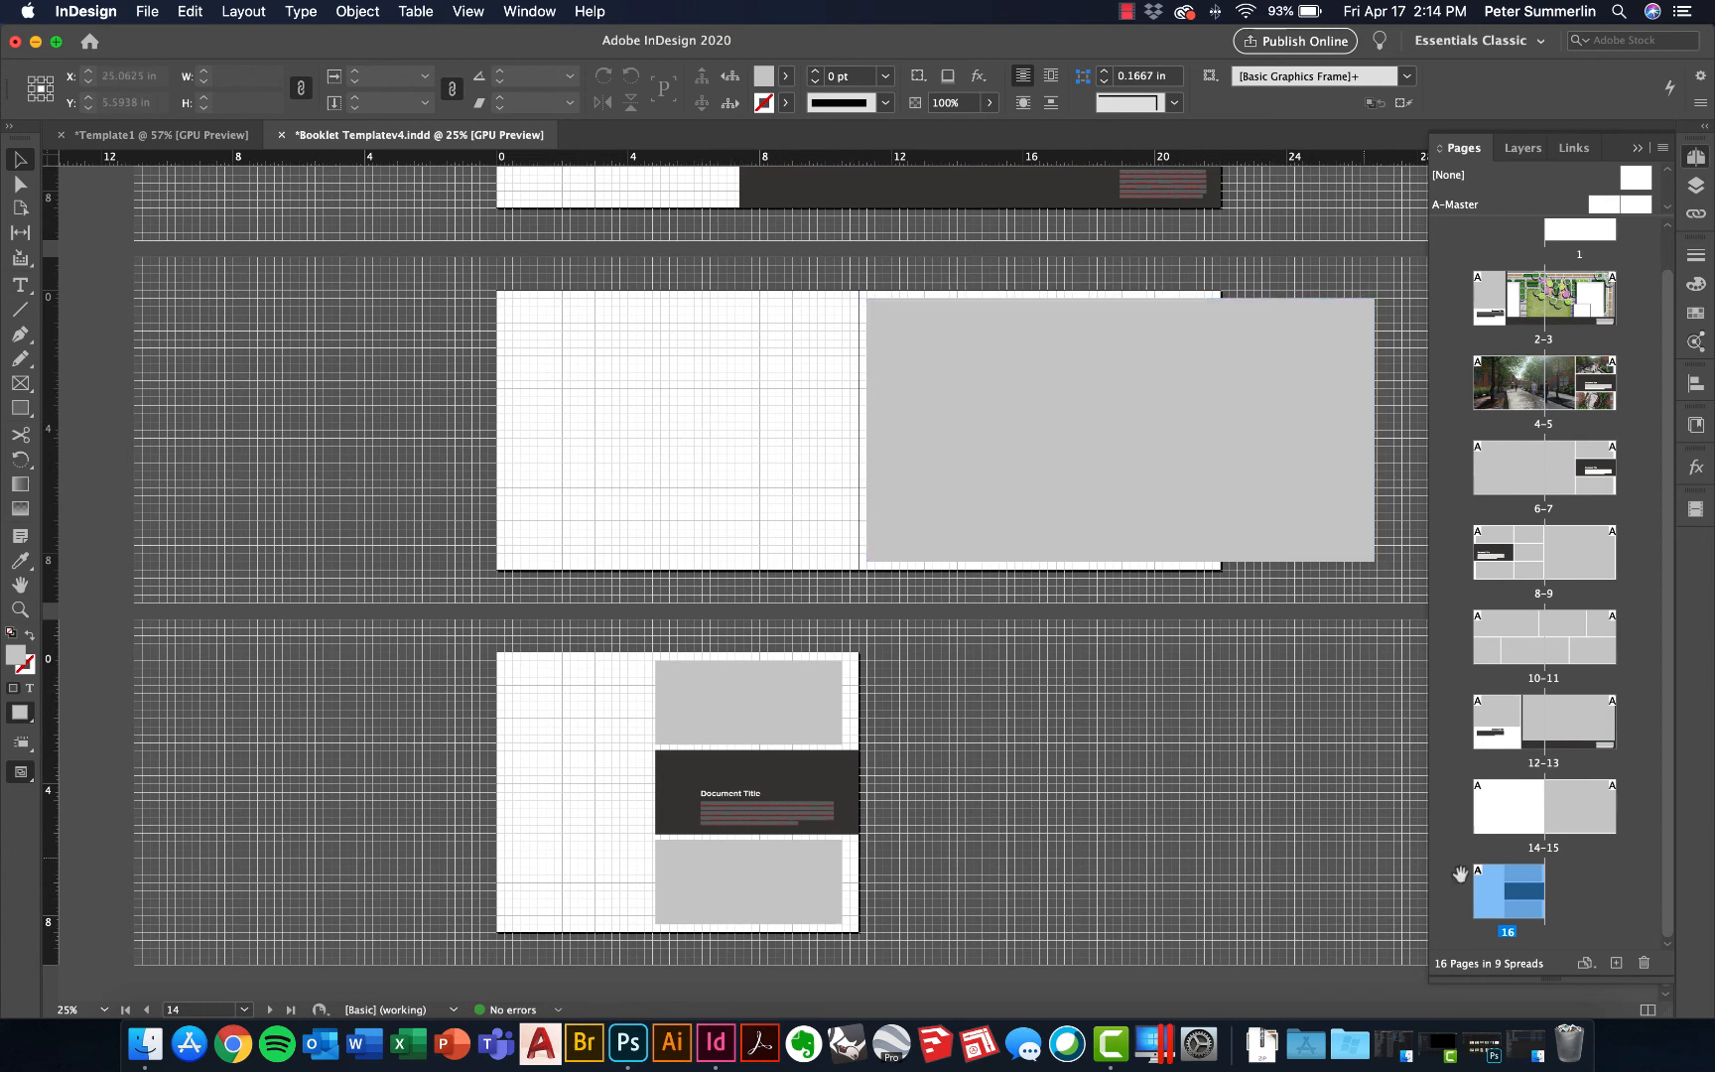
click(1512, 811)
drag(1505, 812, 1561, 896)
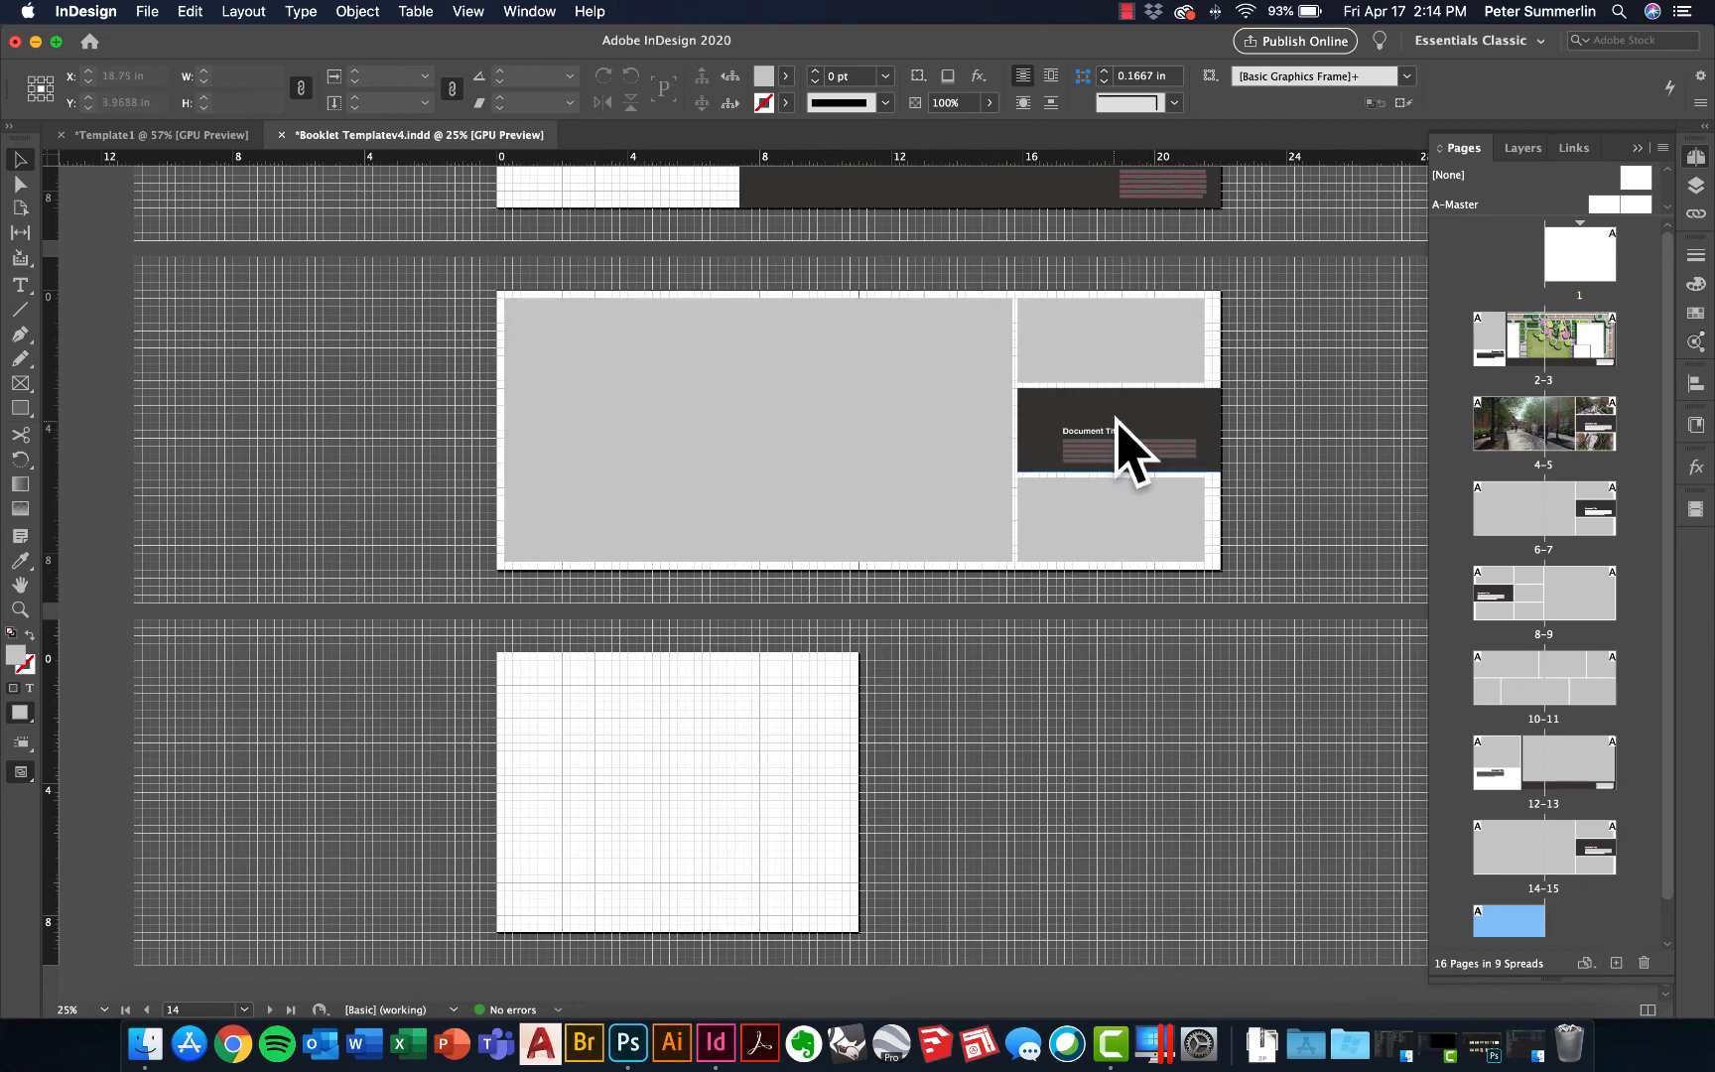
Move the duplicated spread 14–15 ahead of spread 12–13
scroll(1142, 439, up, 5)
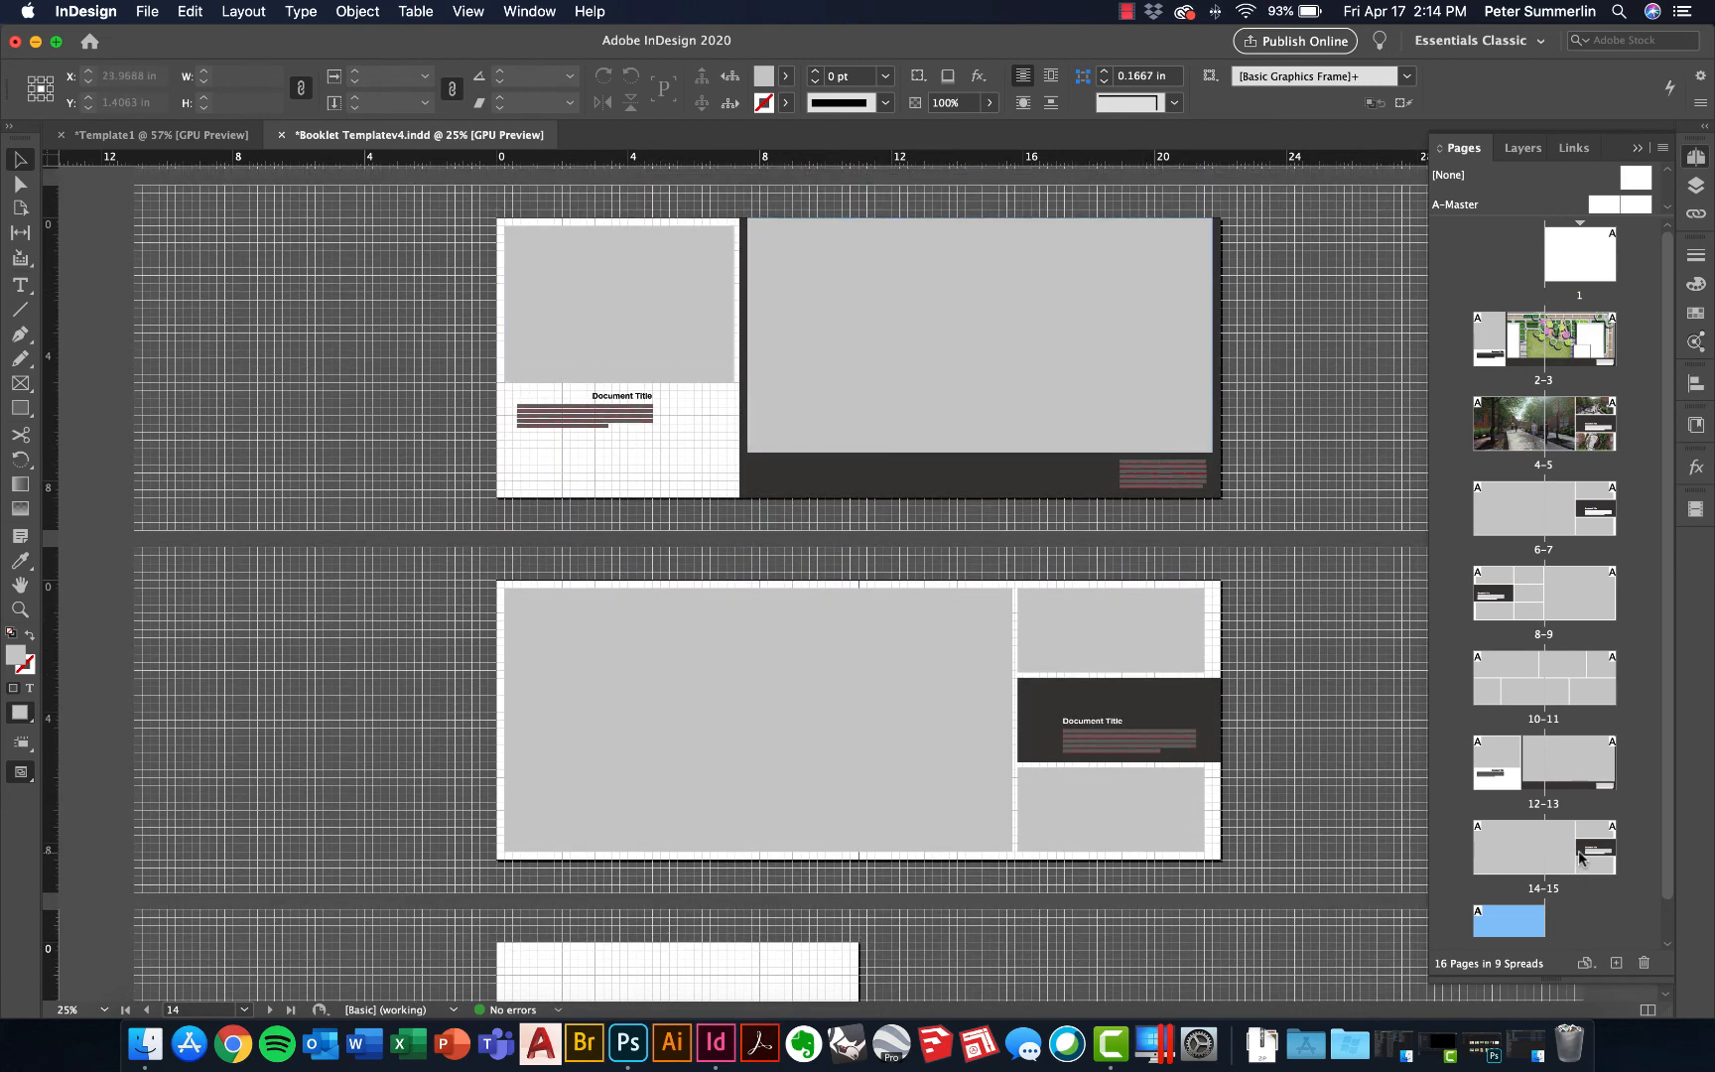
click(1580, 854)
shift+click(1497, 857)
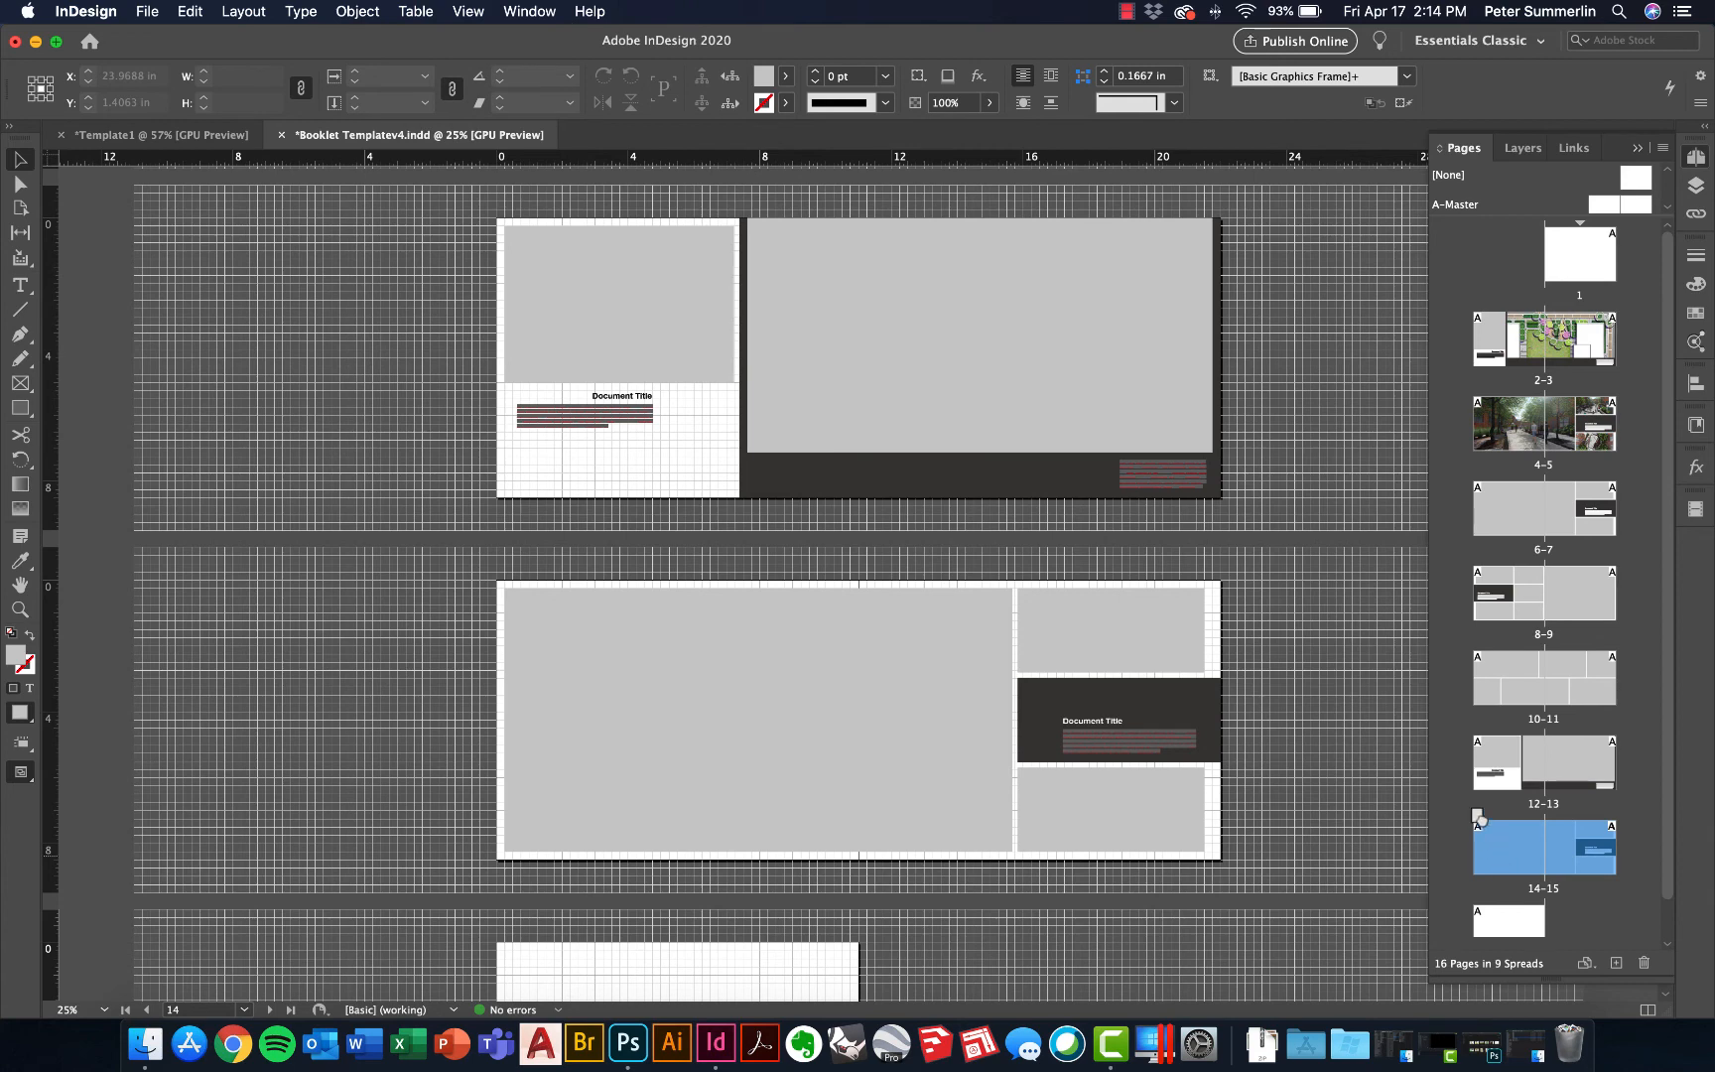
drag(1479, 819, 1457, 735)
scroll(1122, 494, up, 1)
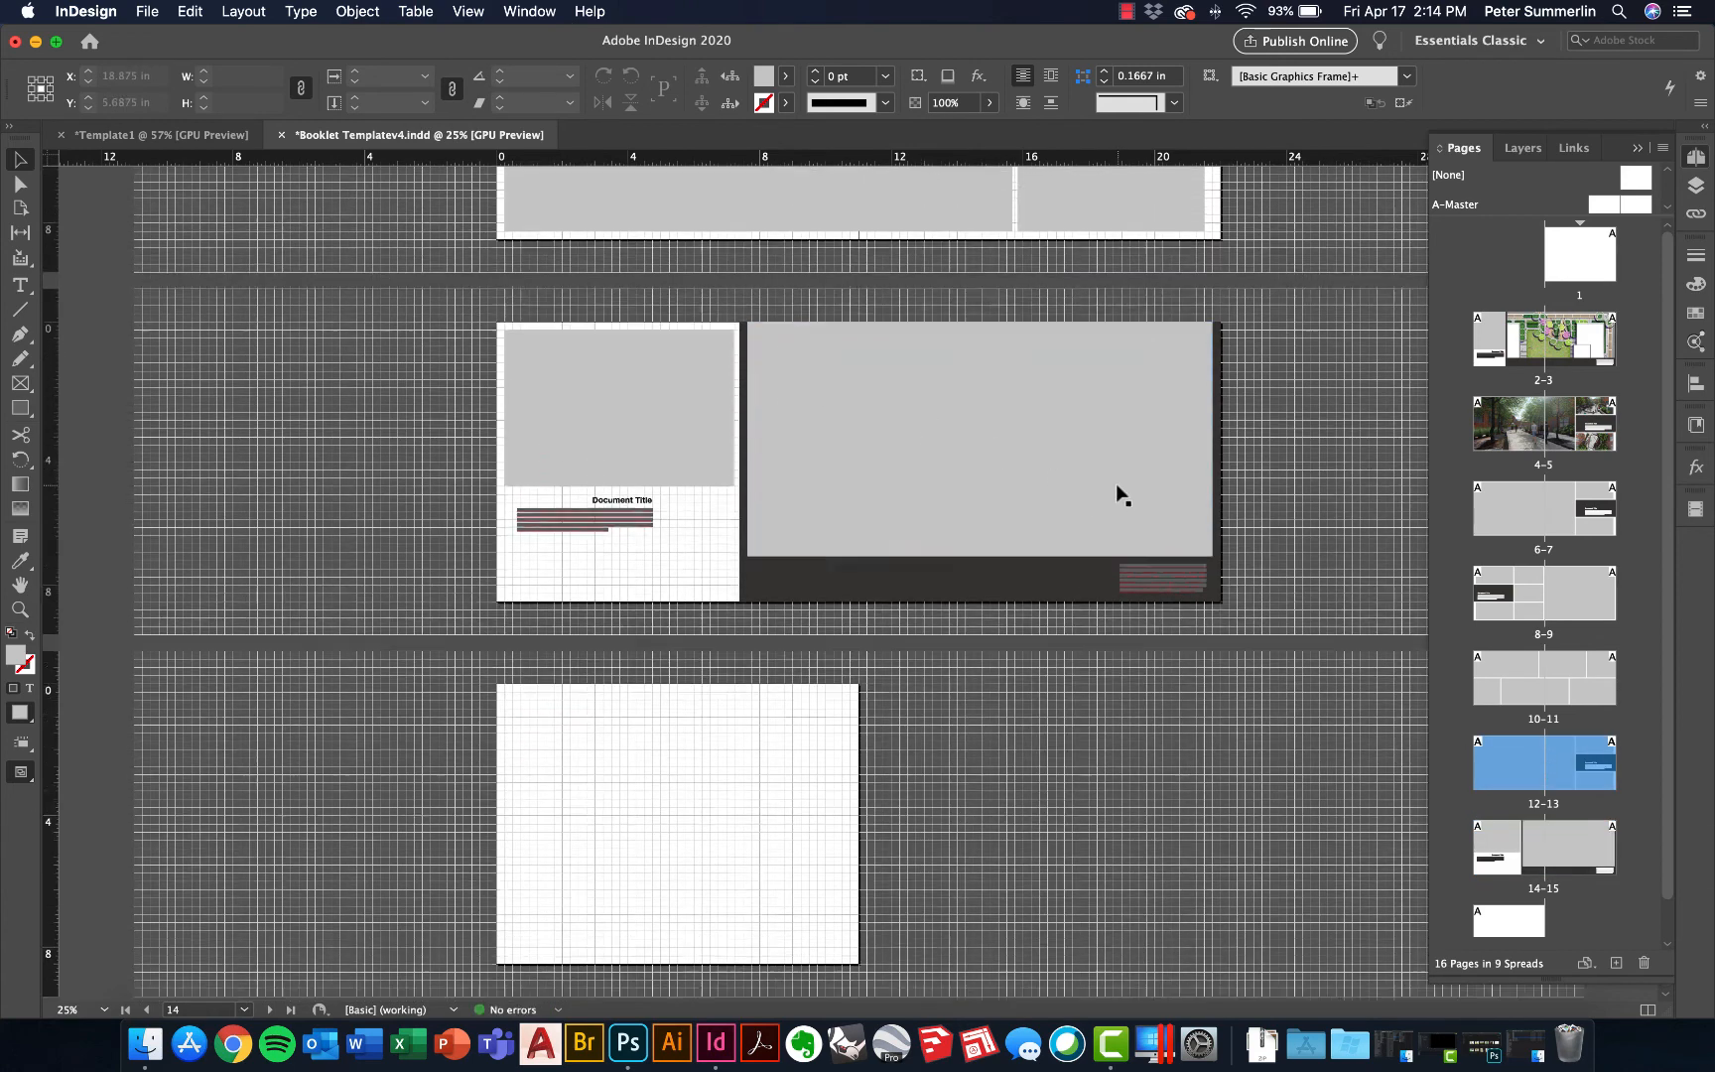
scroll(1119, 491, up, 5)
scroll(1119, 490, down, 1)
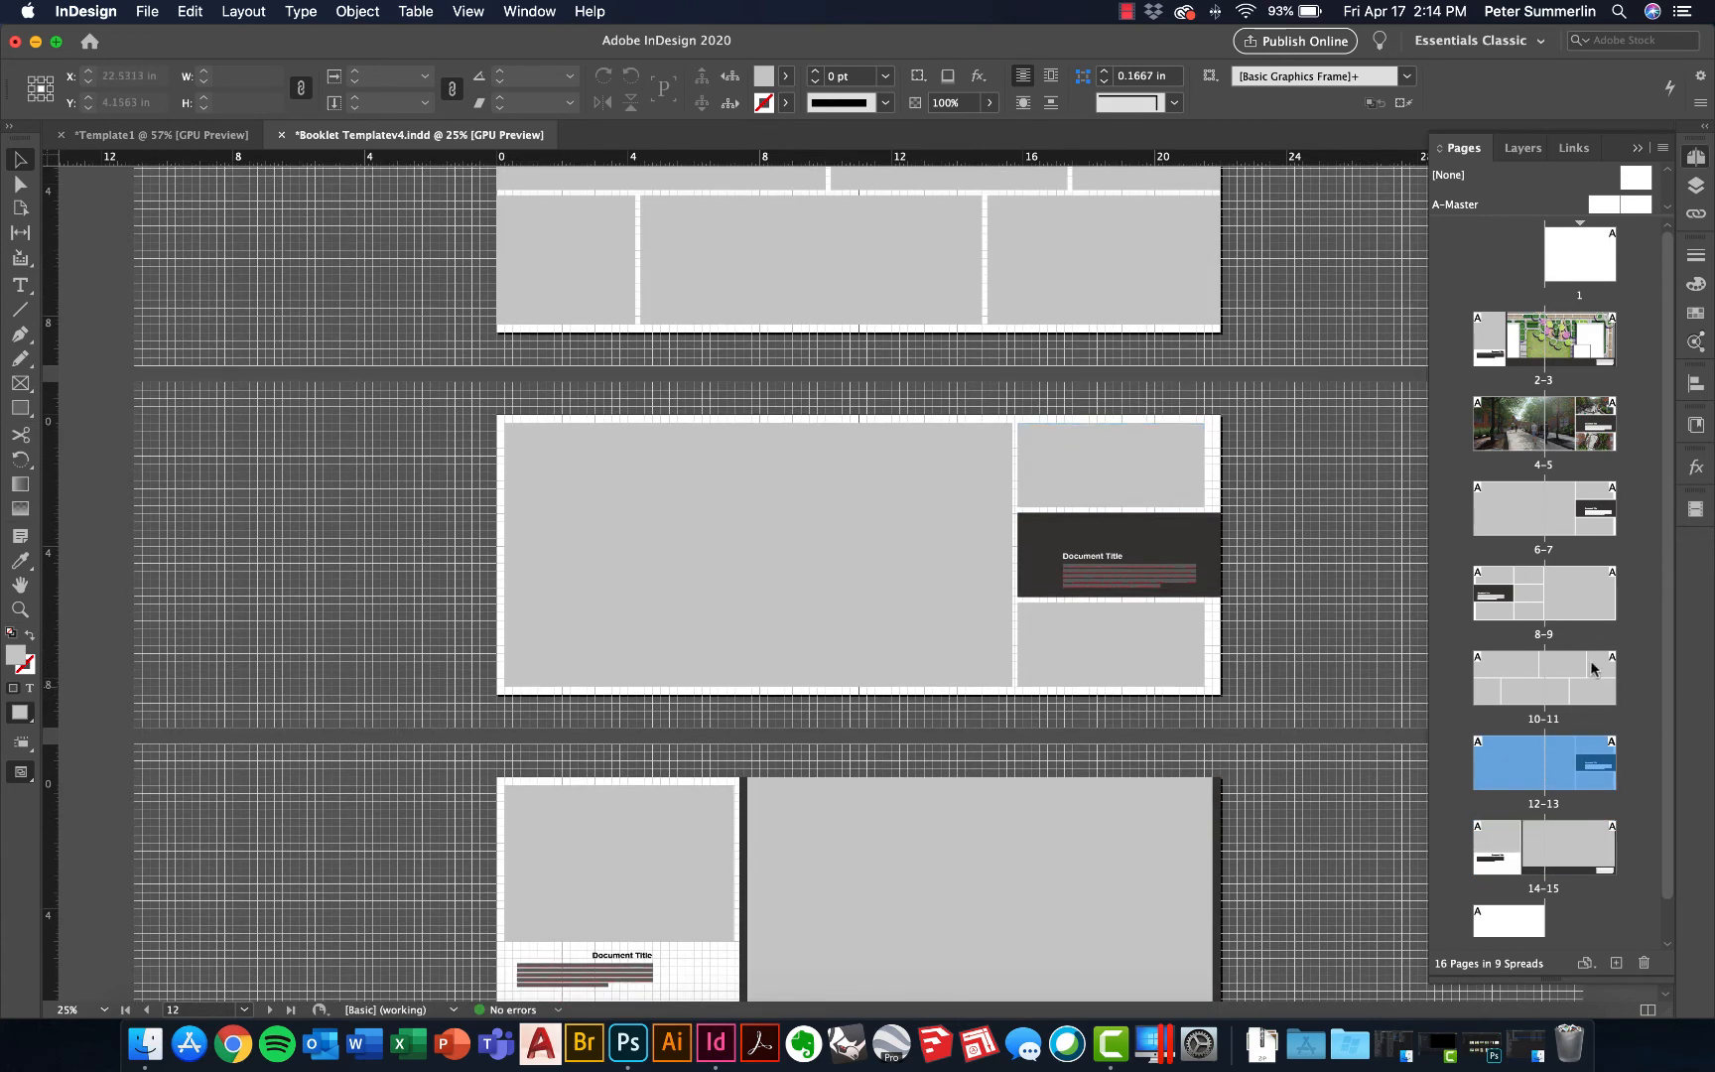
Delete spread 6–7 together with the objects it contains
click(1585, 605)
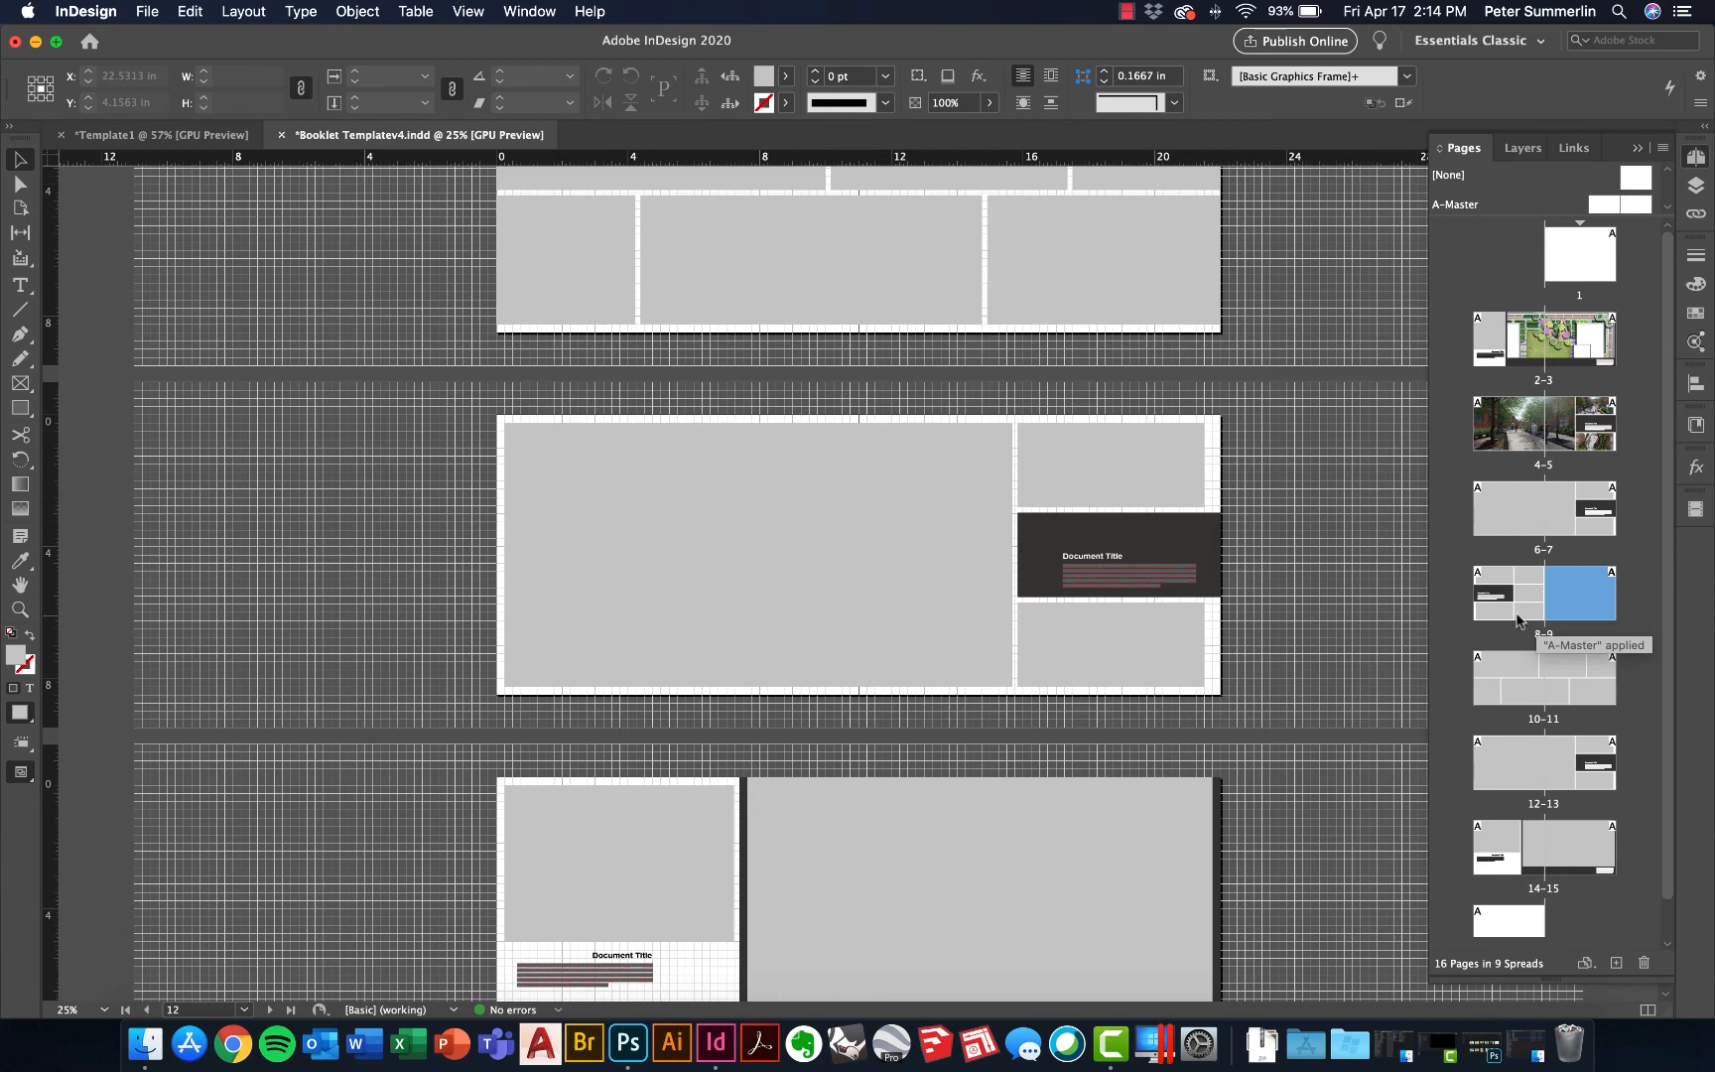
click(1528, 512)
click(1560, 550)
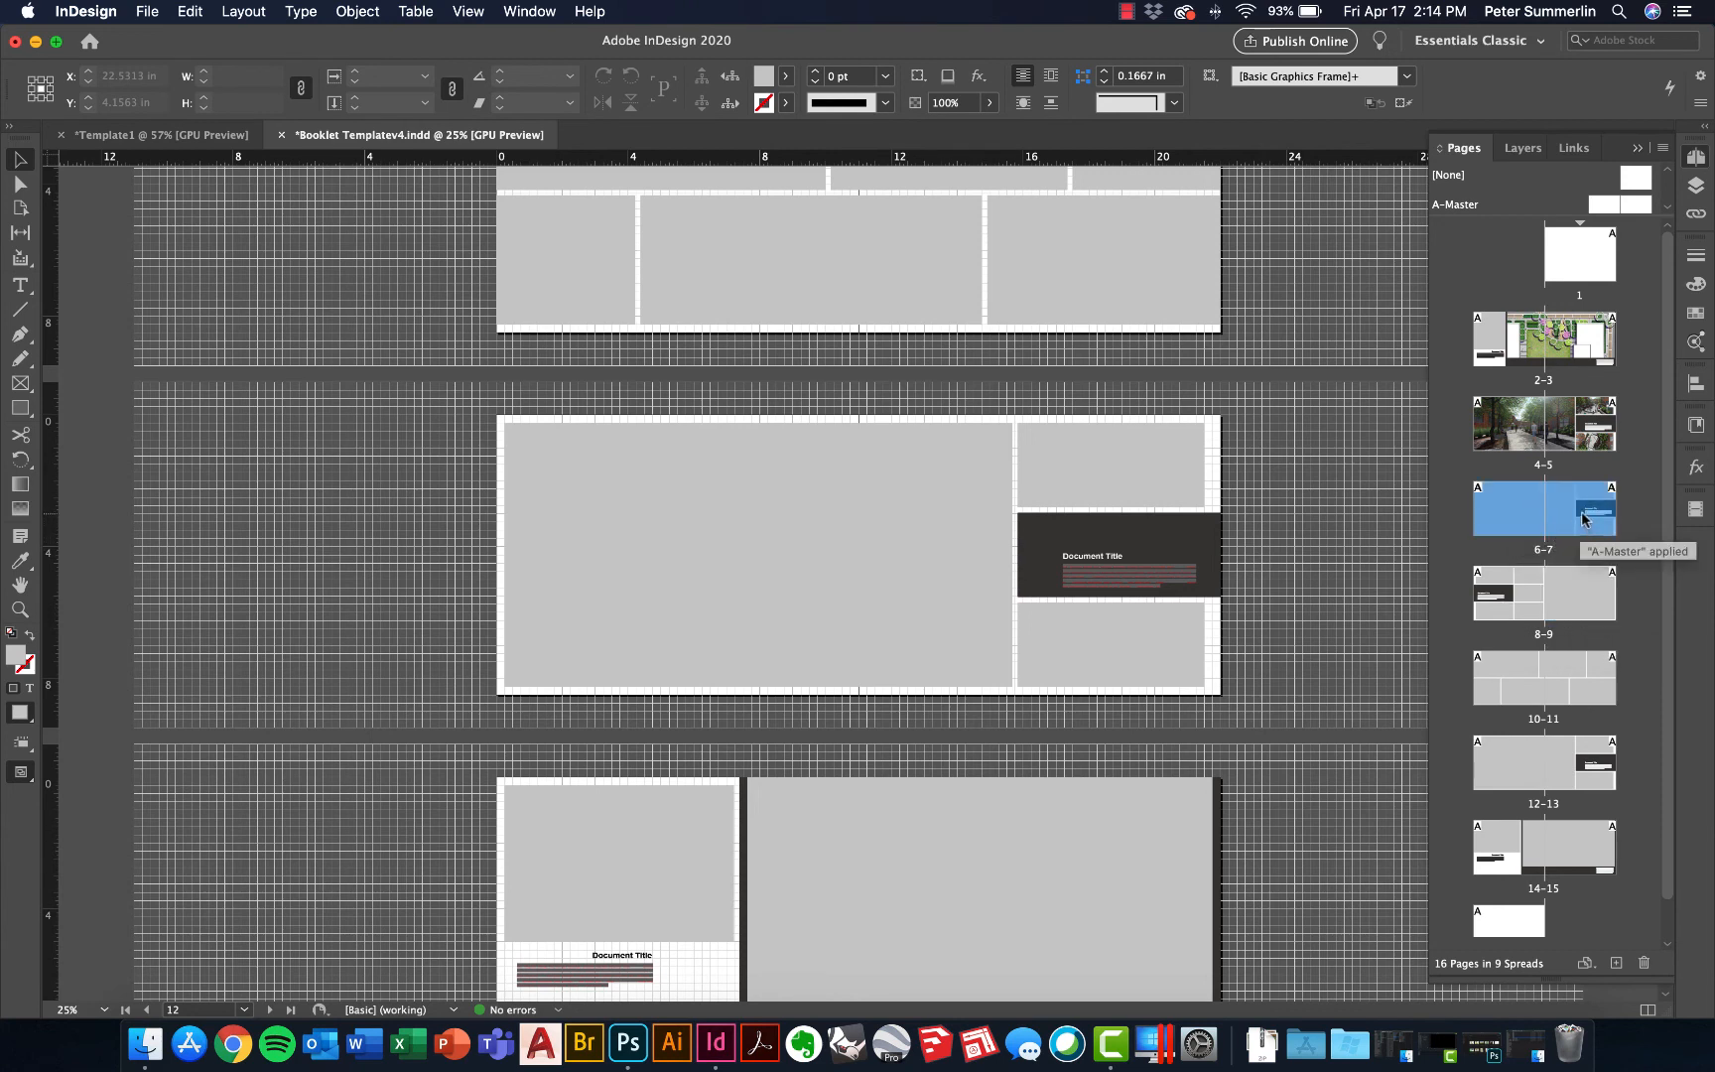
click(1644, 962)
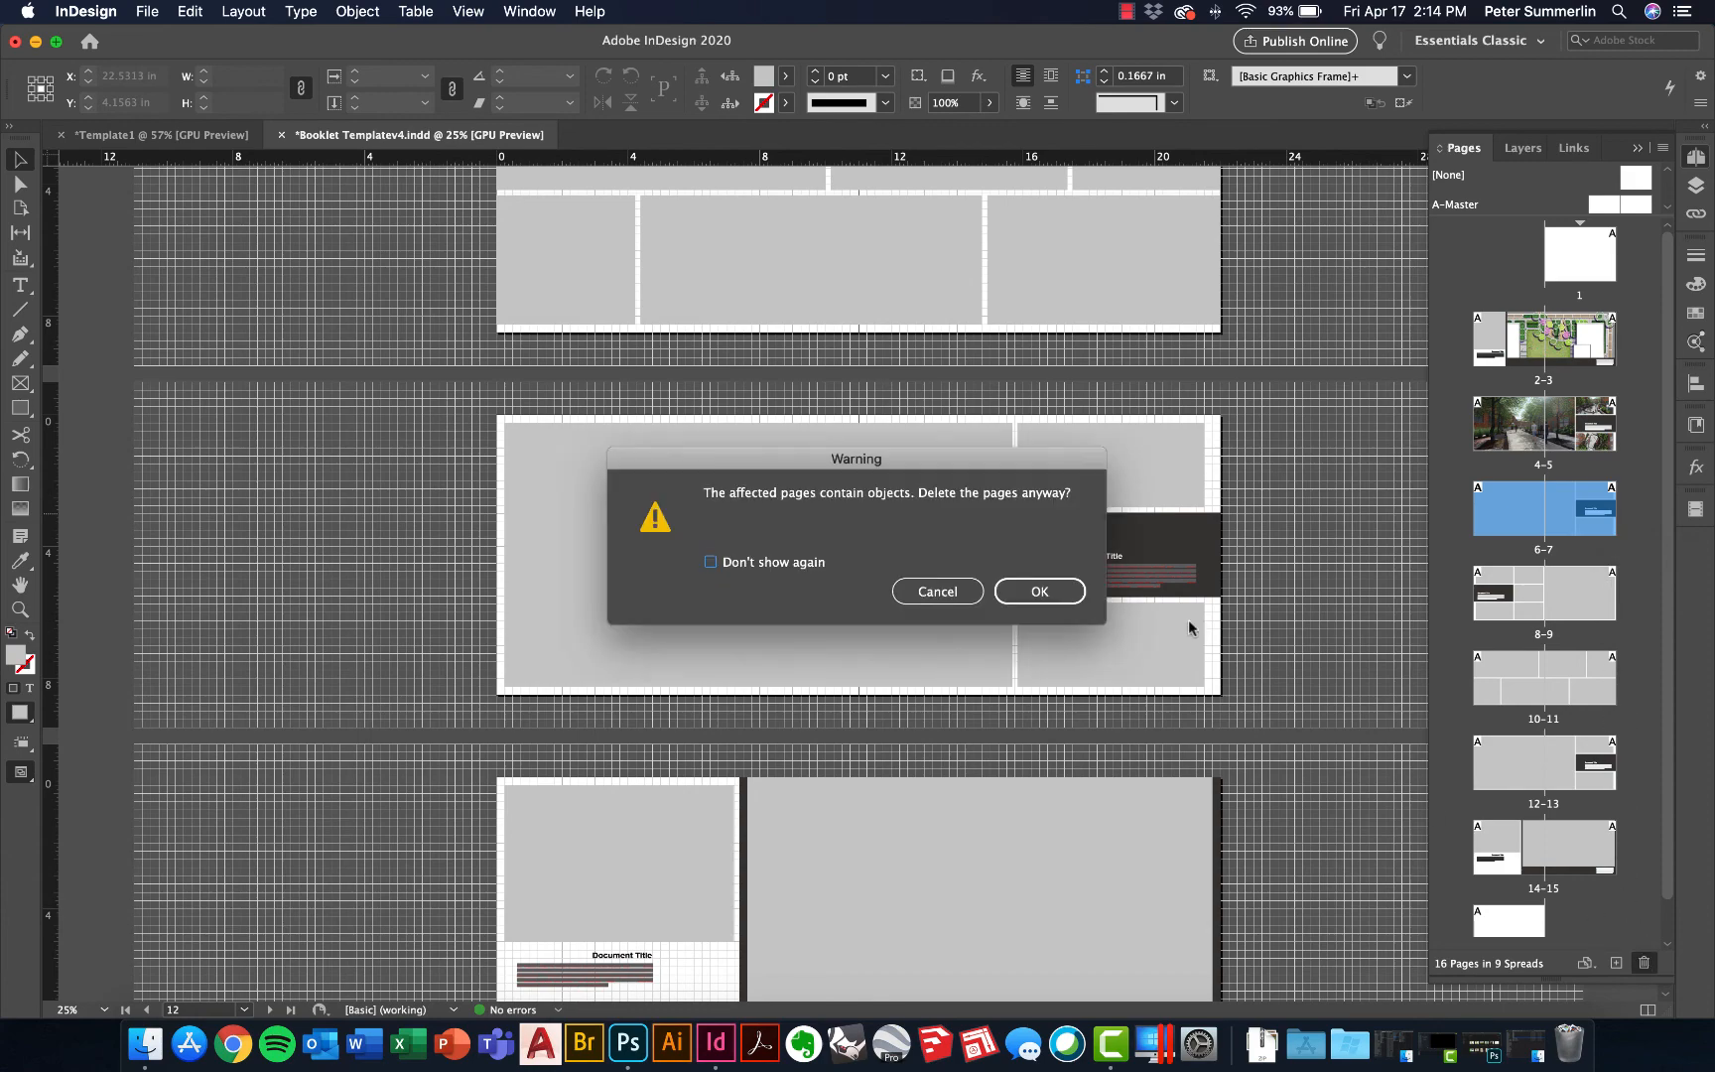
click(1042, 595)
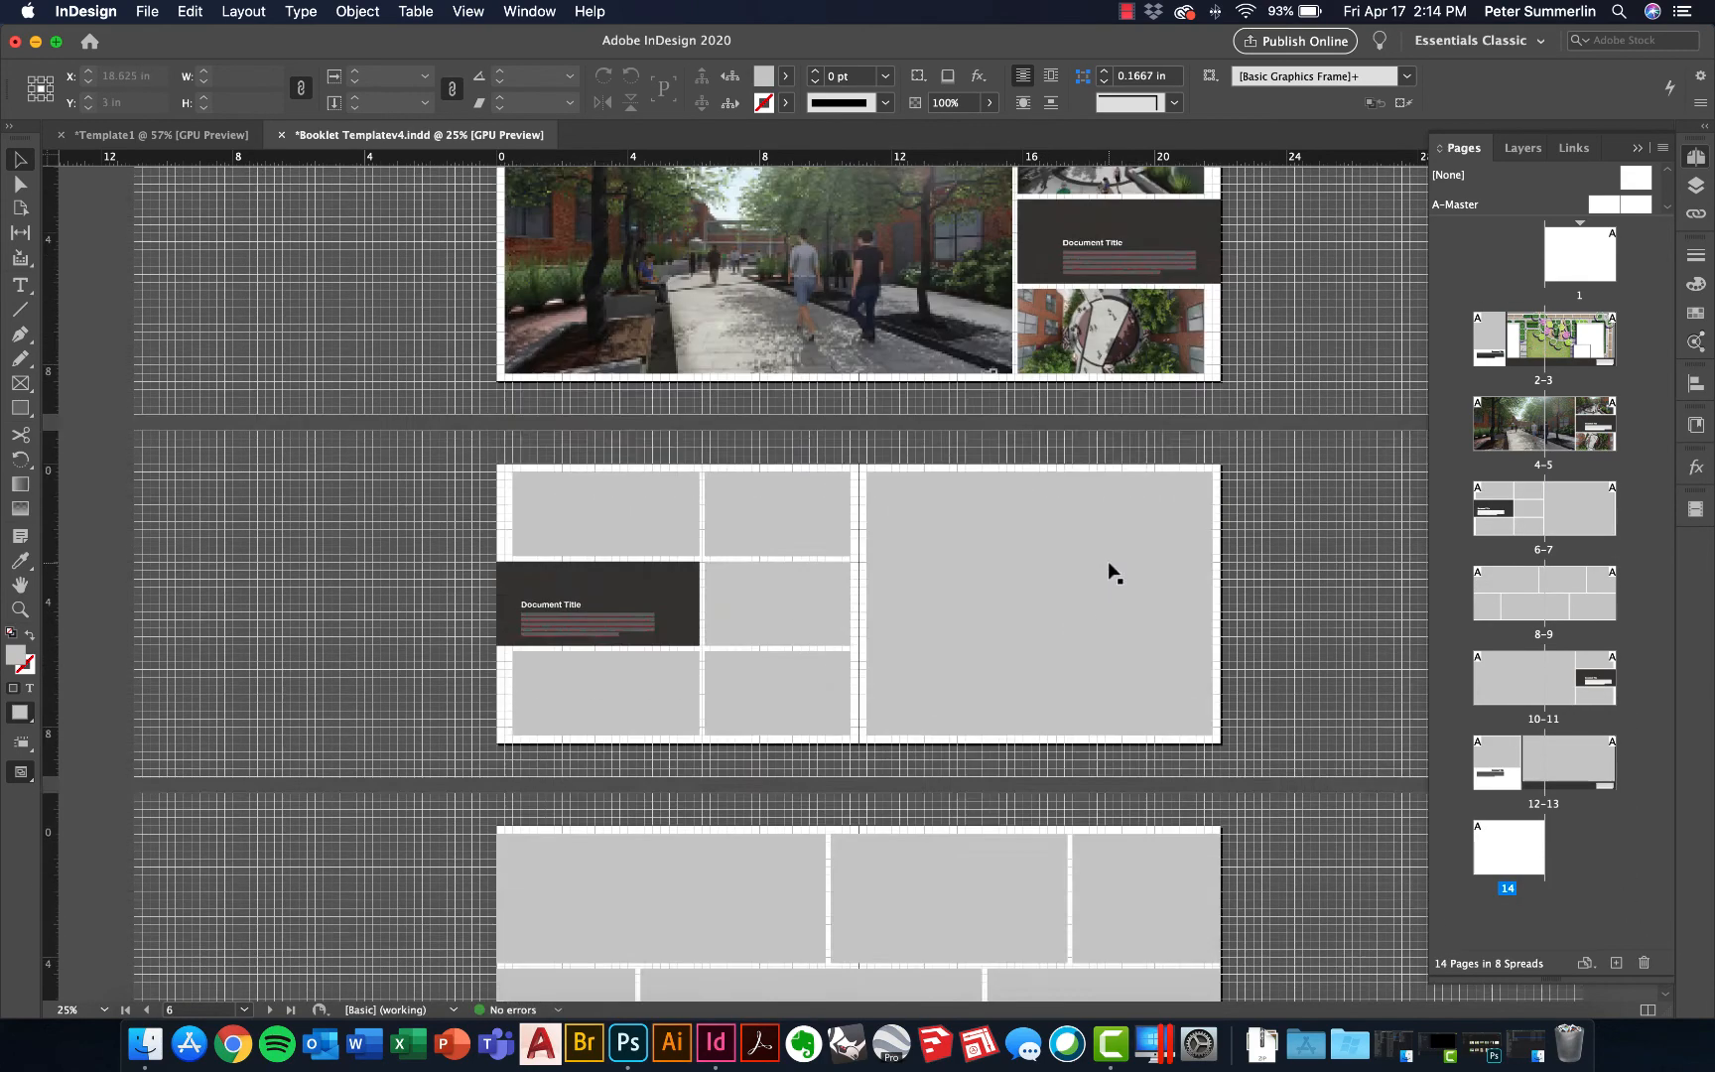
Hide the grid overlay and inspect the site plan and courtyard spreads without it
scroll(1109, 564, up, 9)
scroll(1108, 562, down, 3)
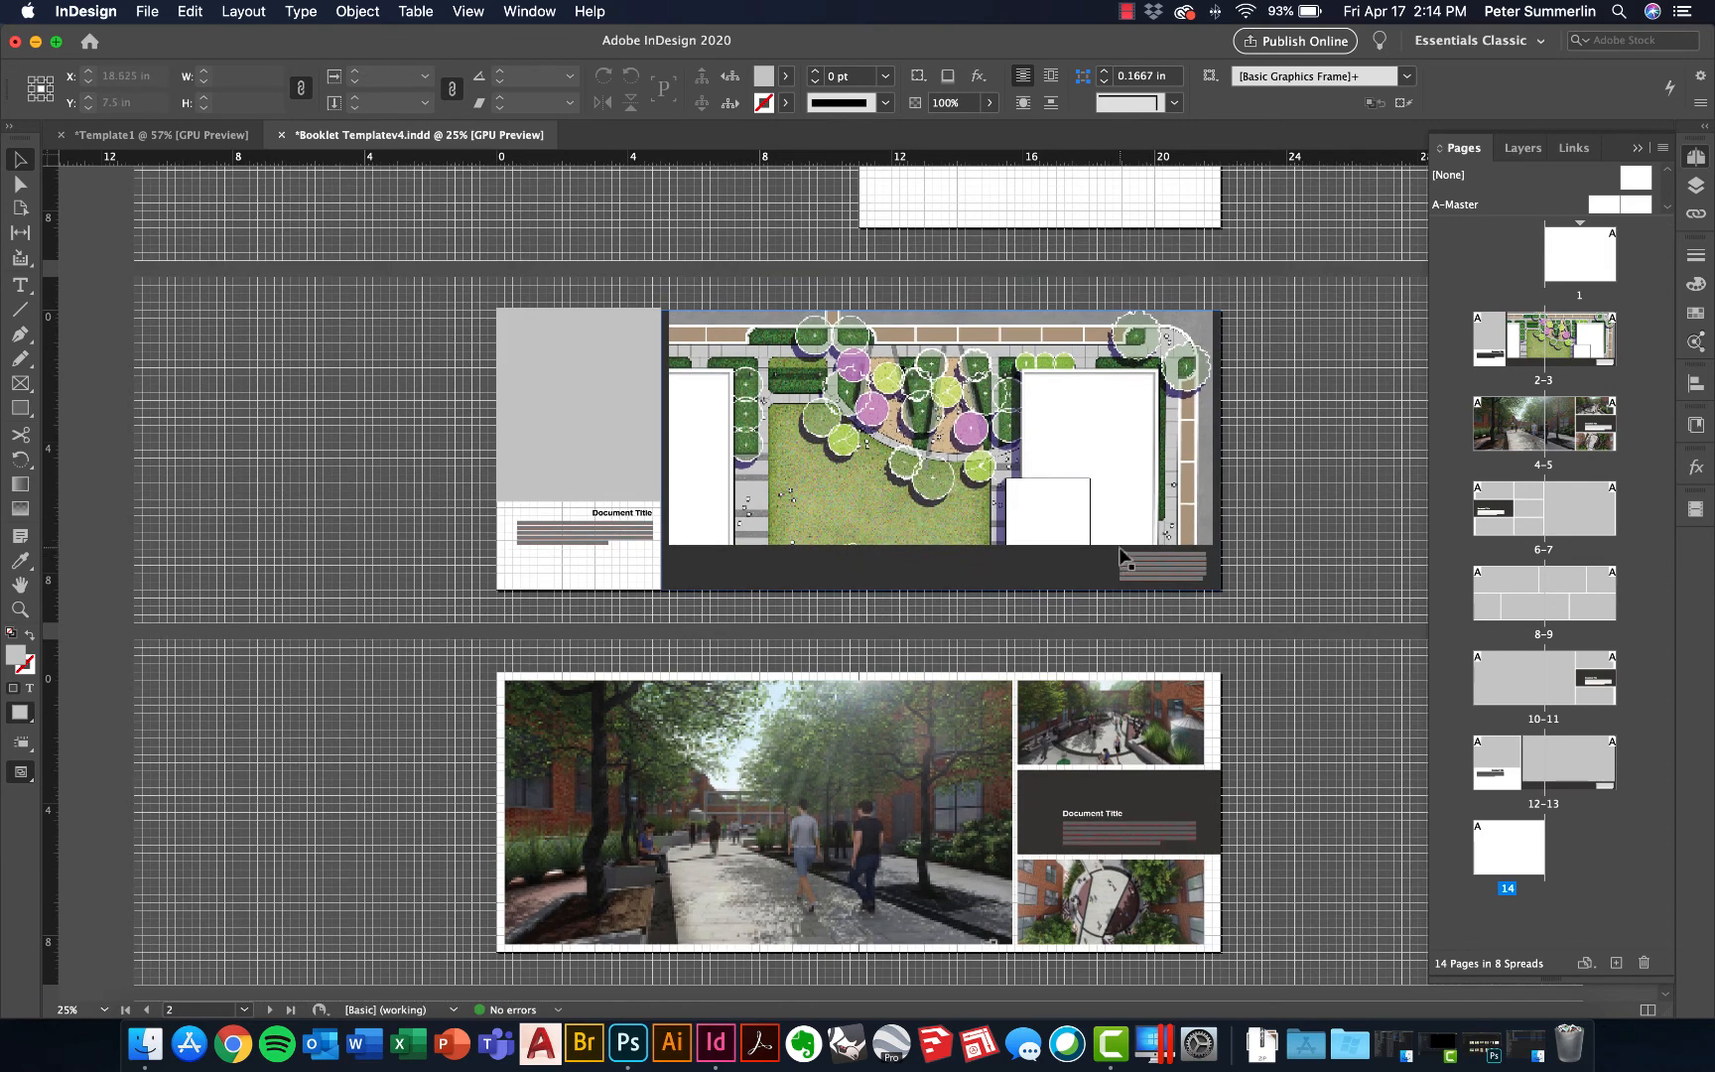
click(1121, 558)
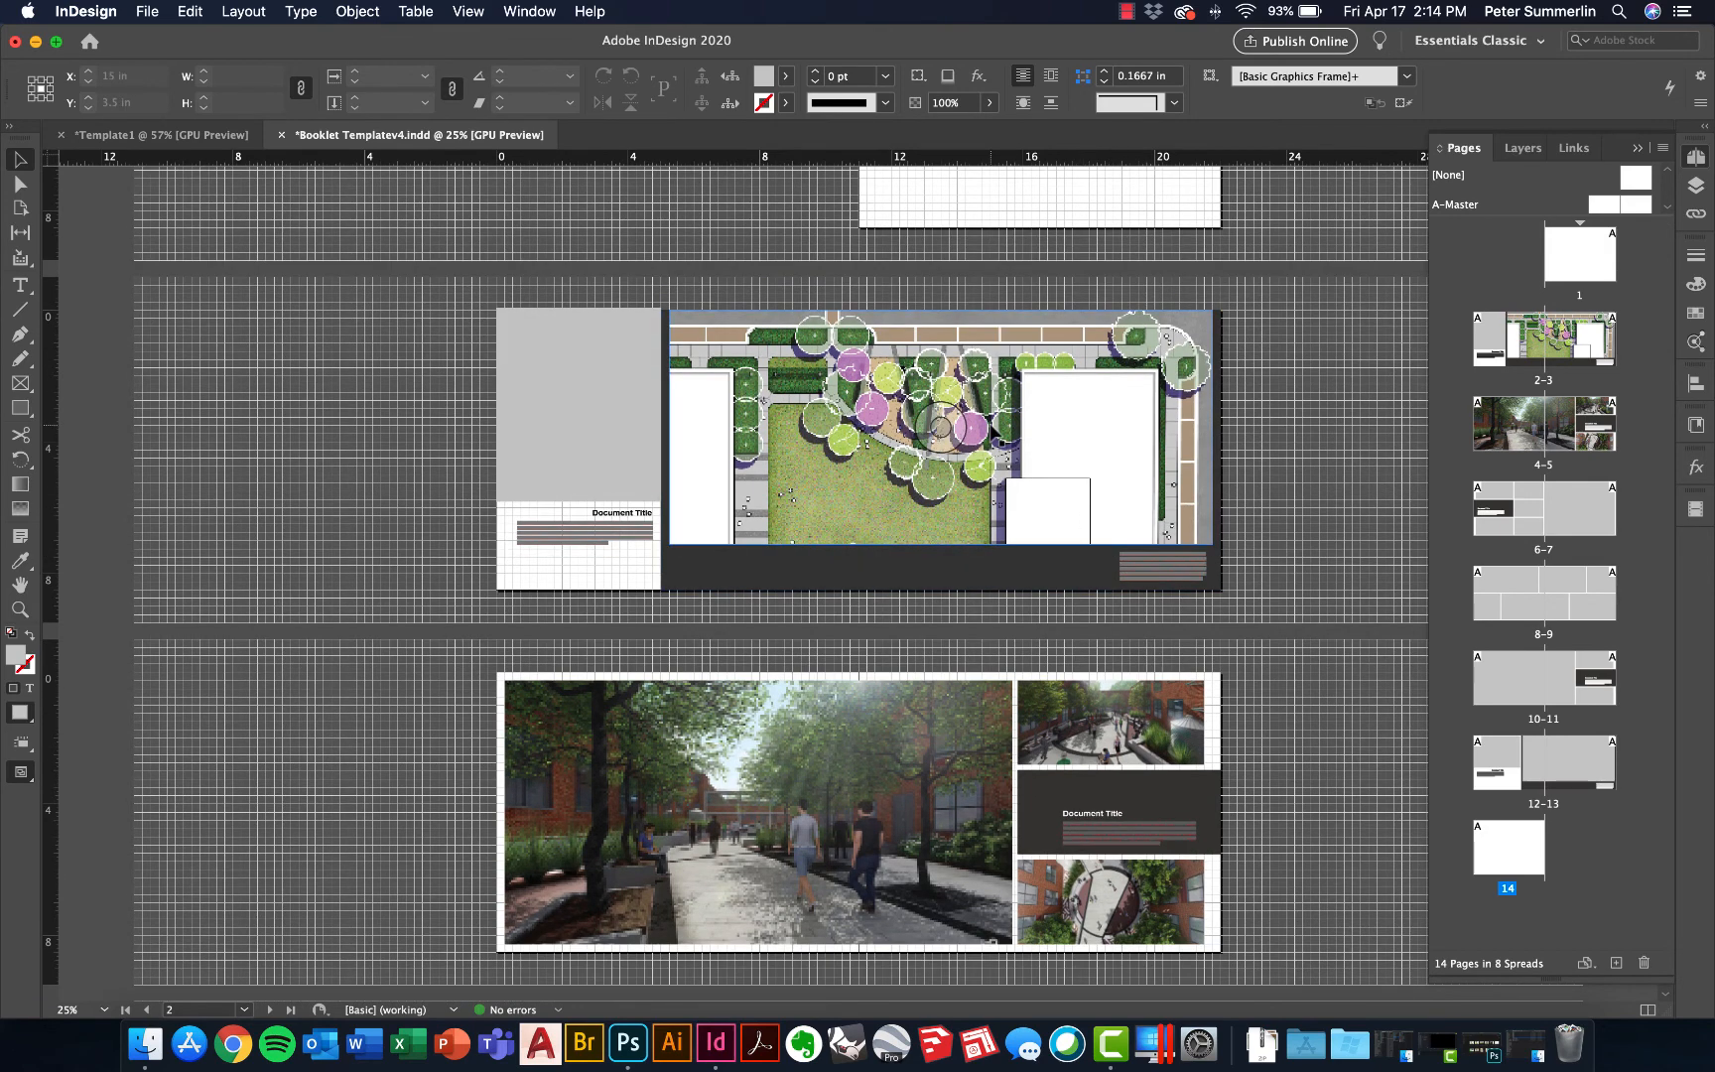
key(w)
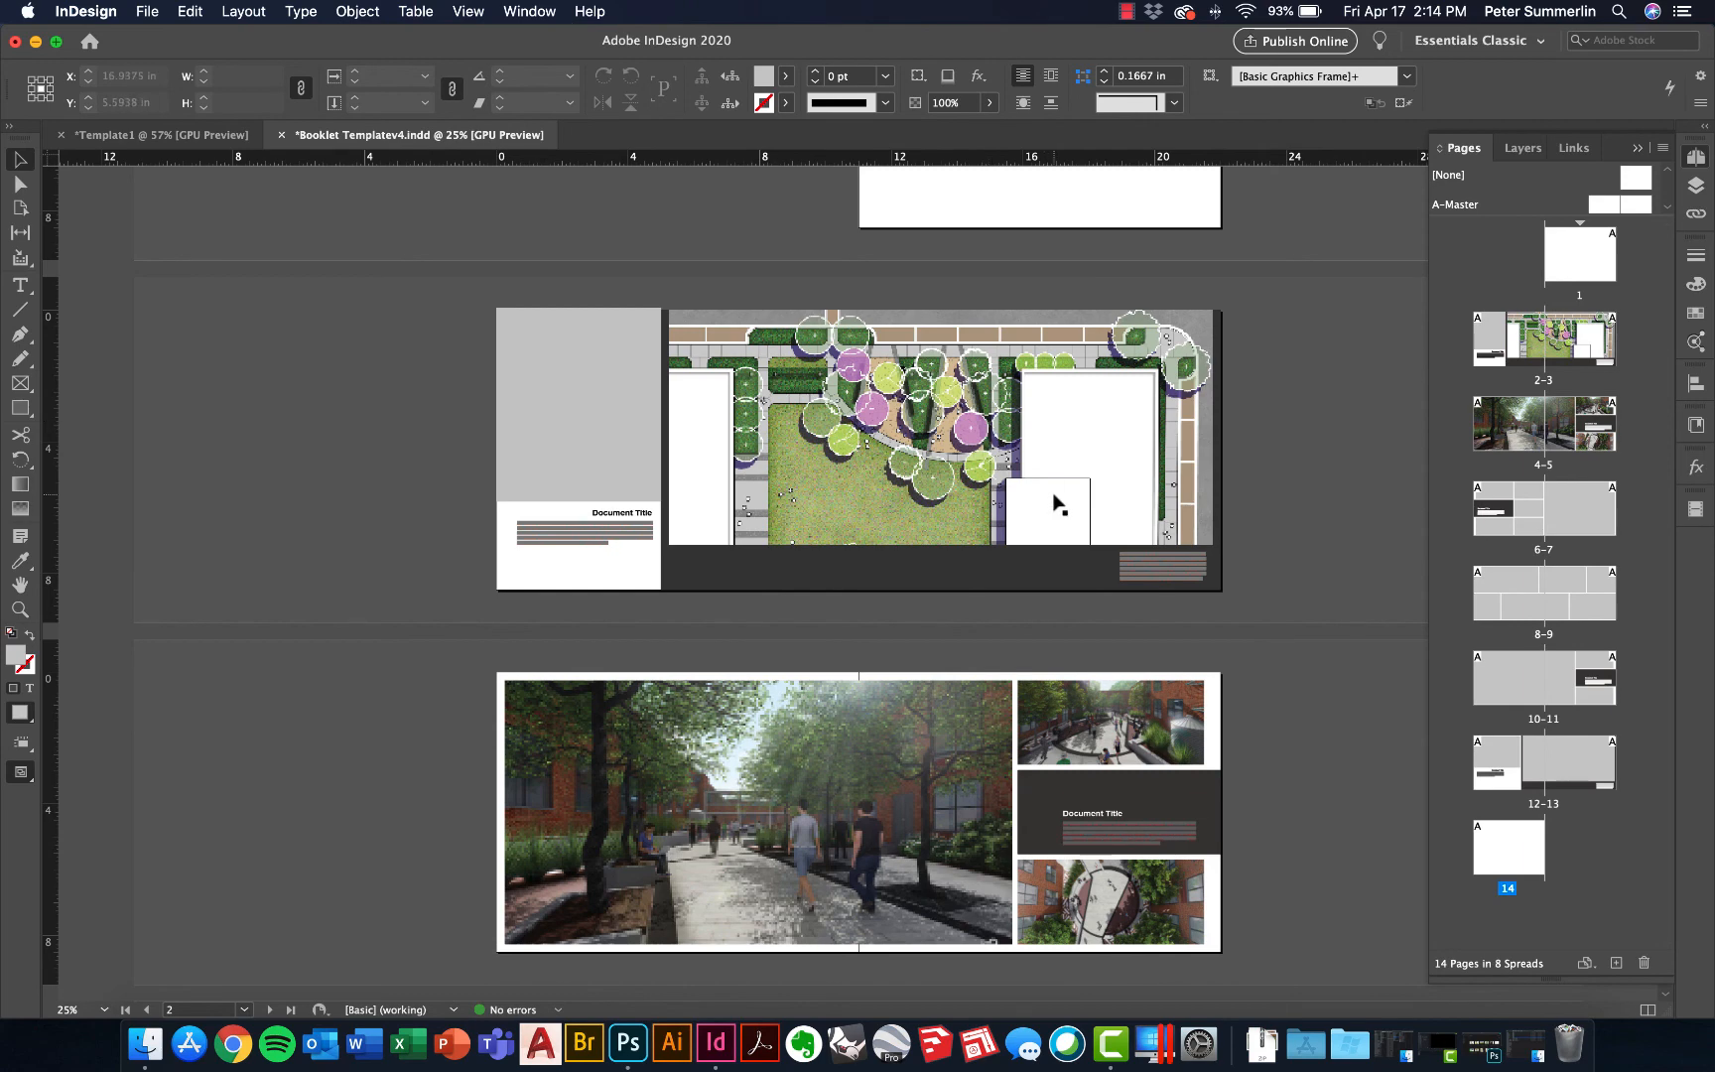
key(super+equal)
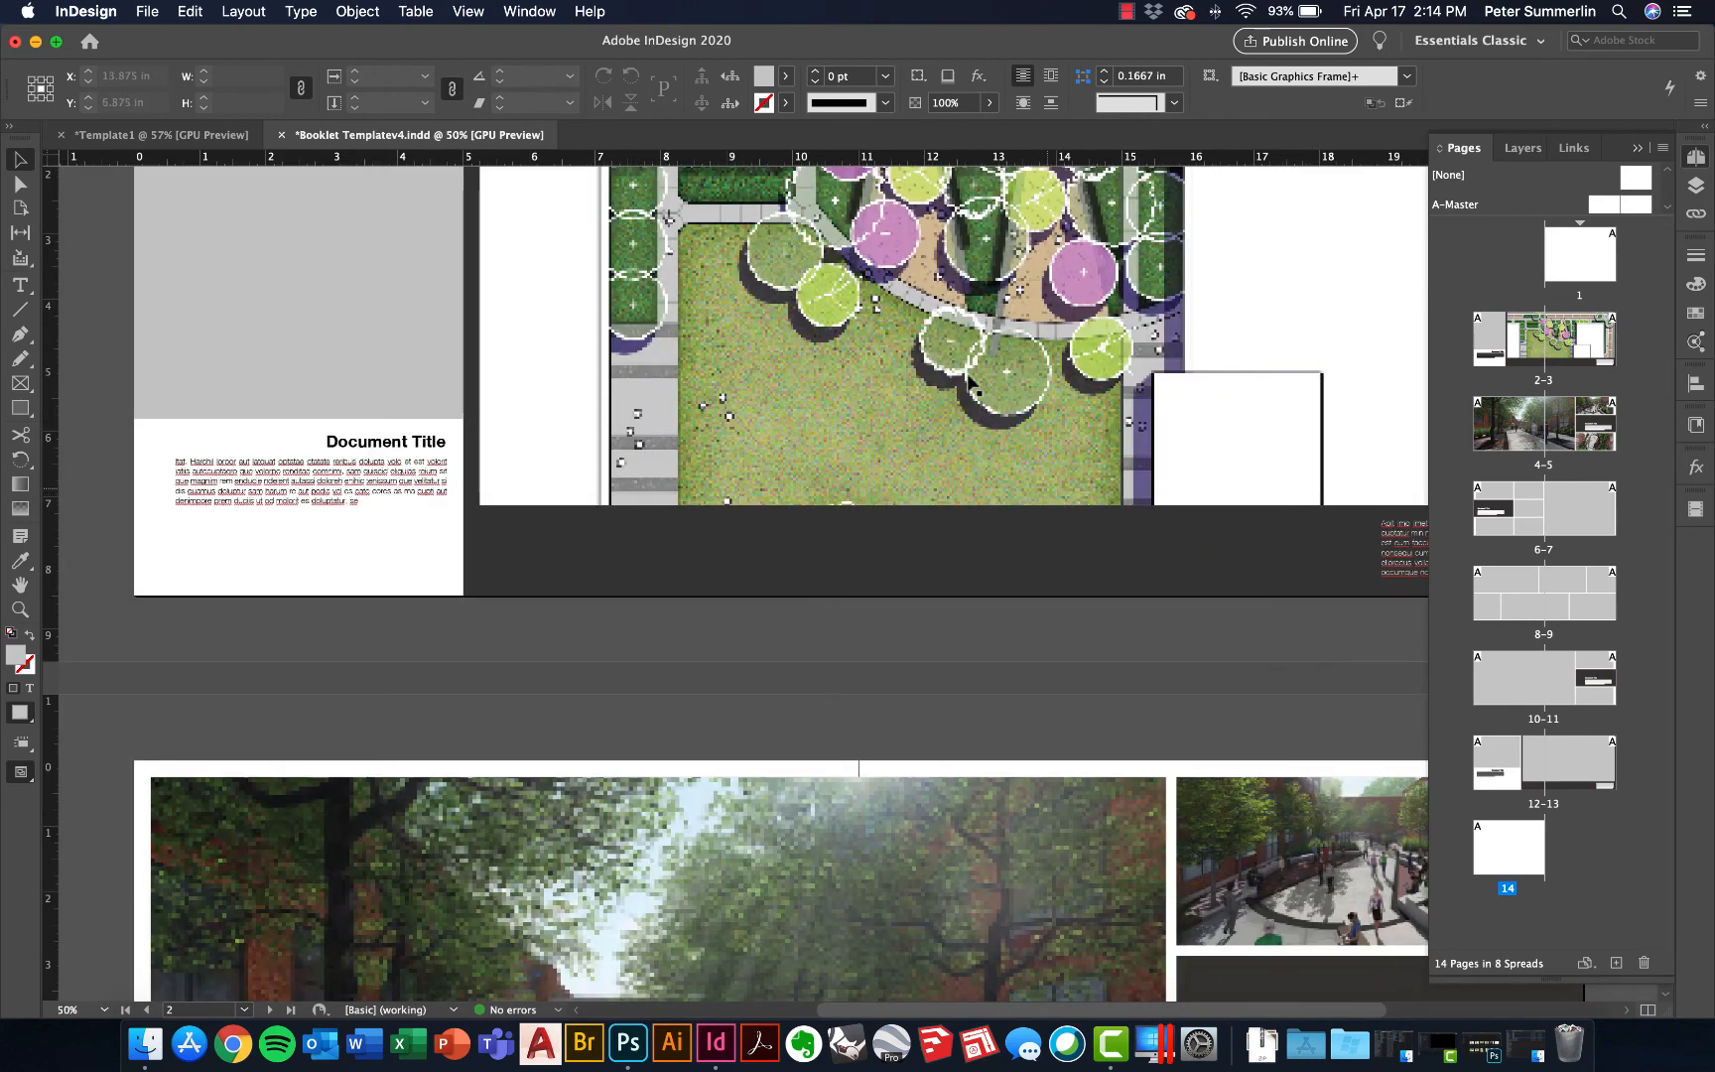
scroll(1033, 410, down, 3)
key(super+minus)
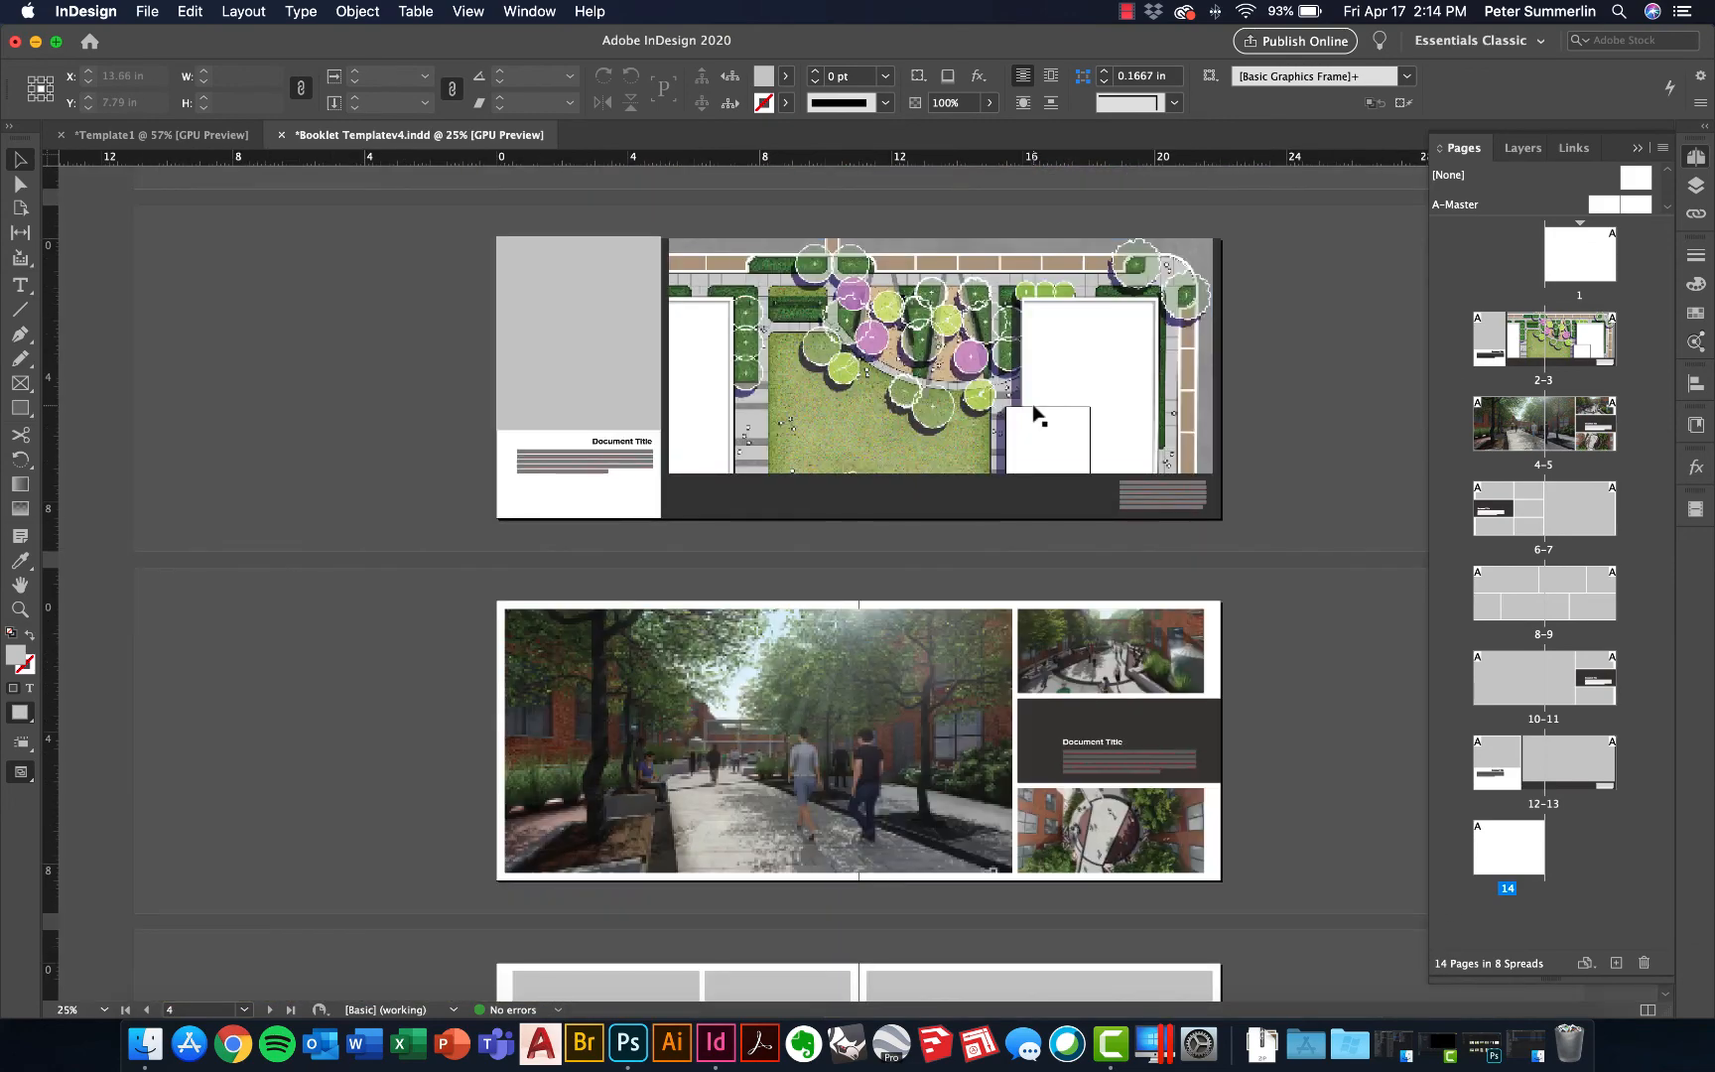
Show the frame edges on the layout and hide them again
click(475, 14)
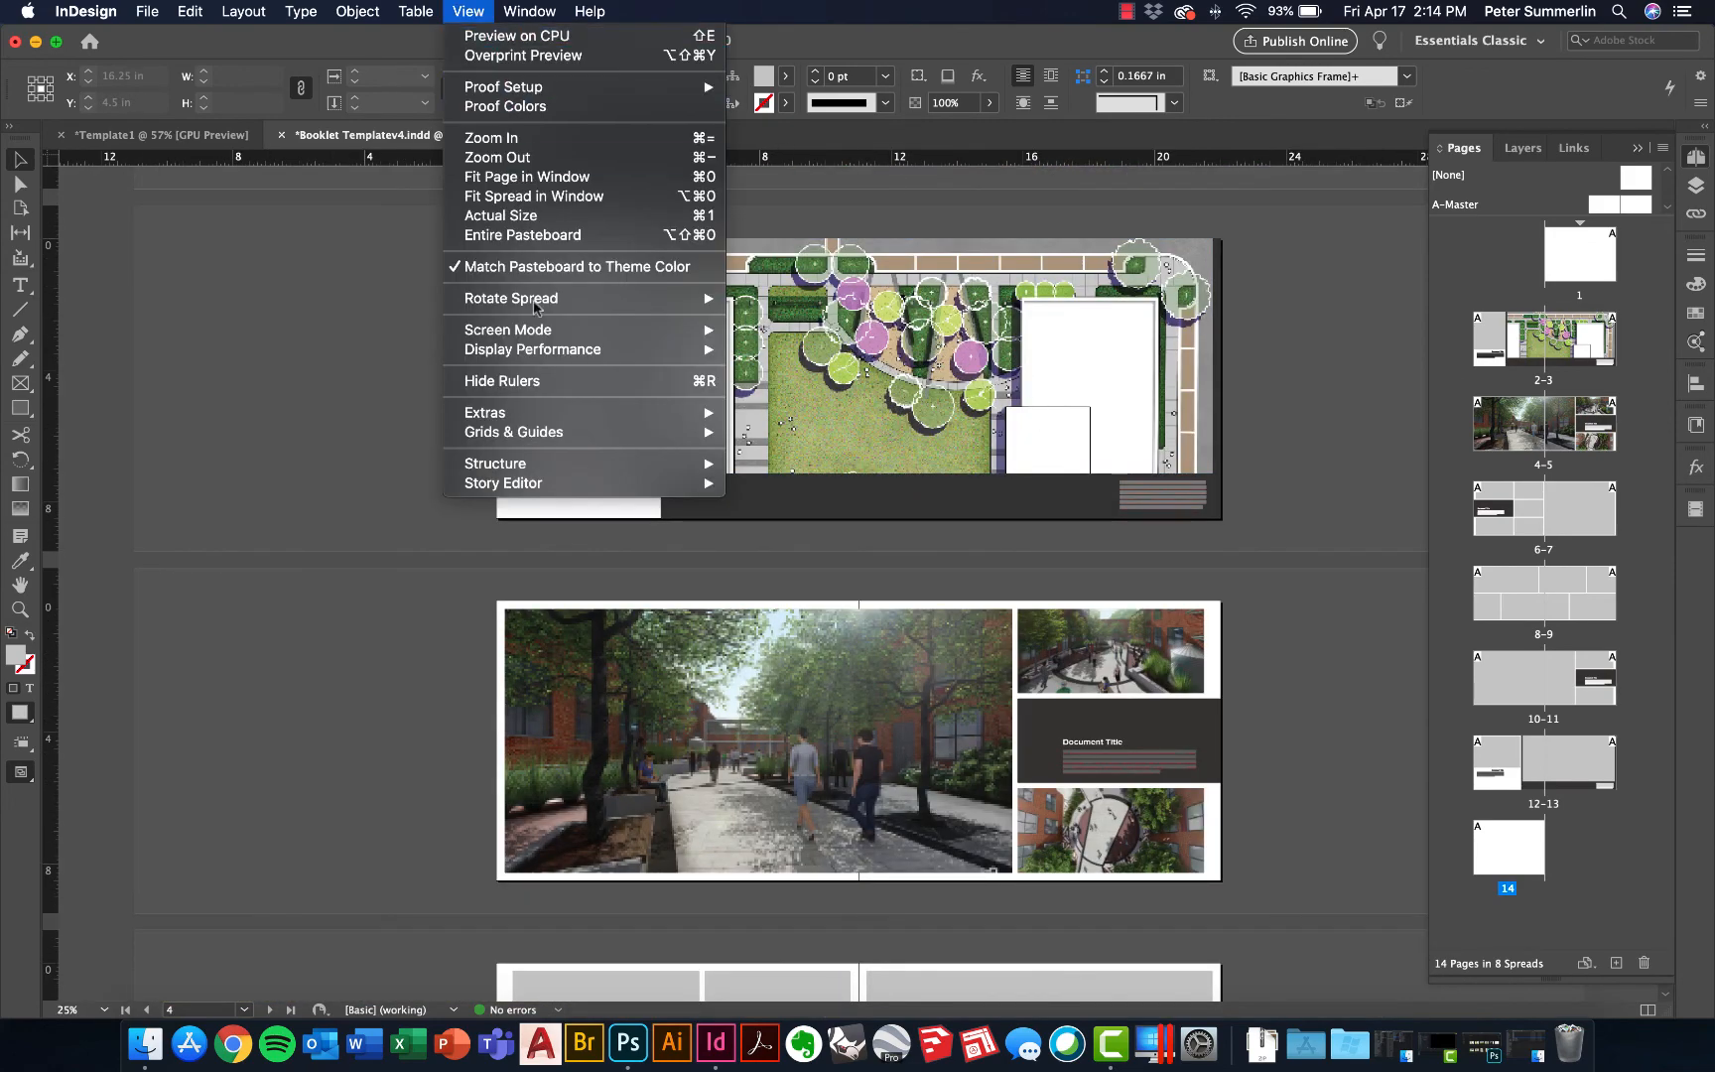
mouse_move(551, 440)
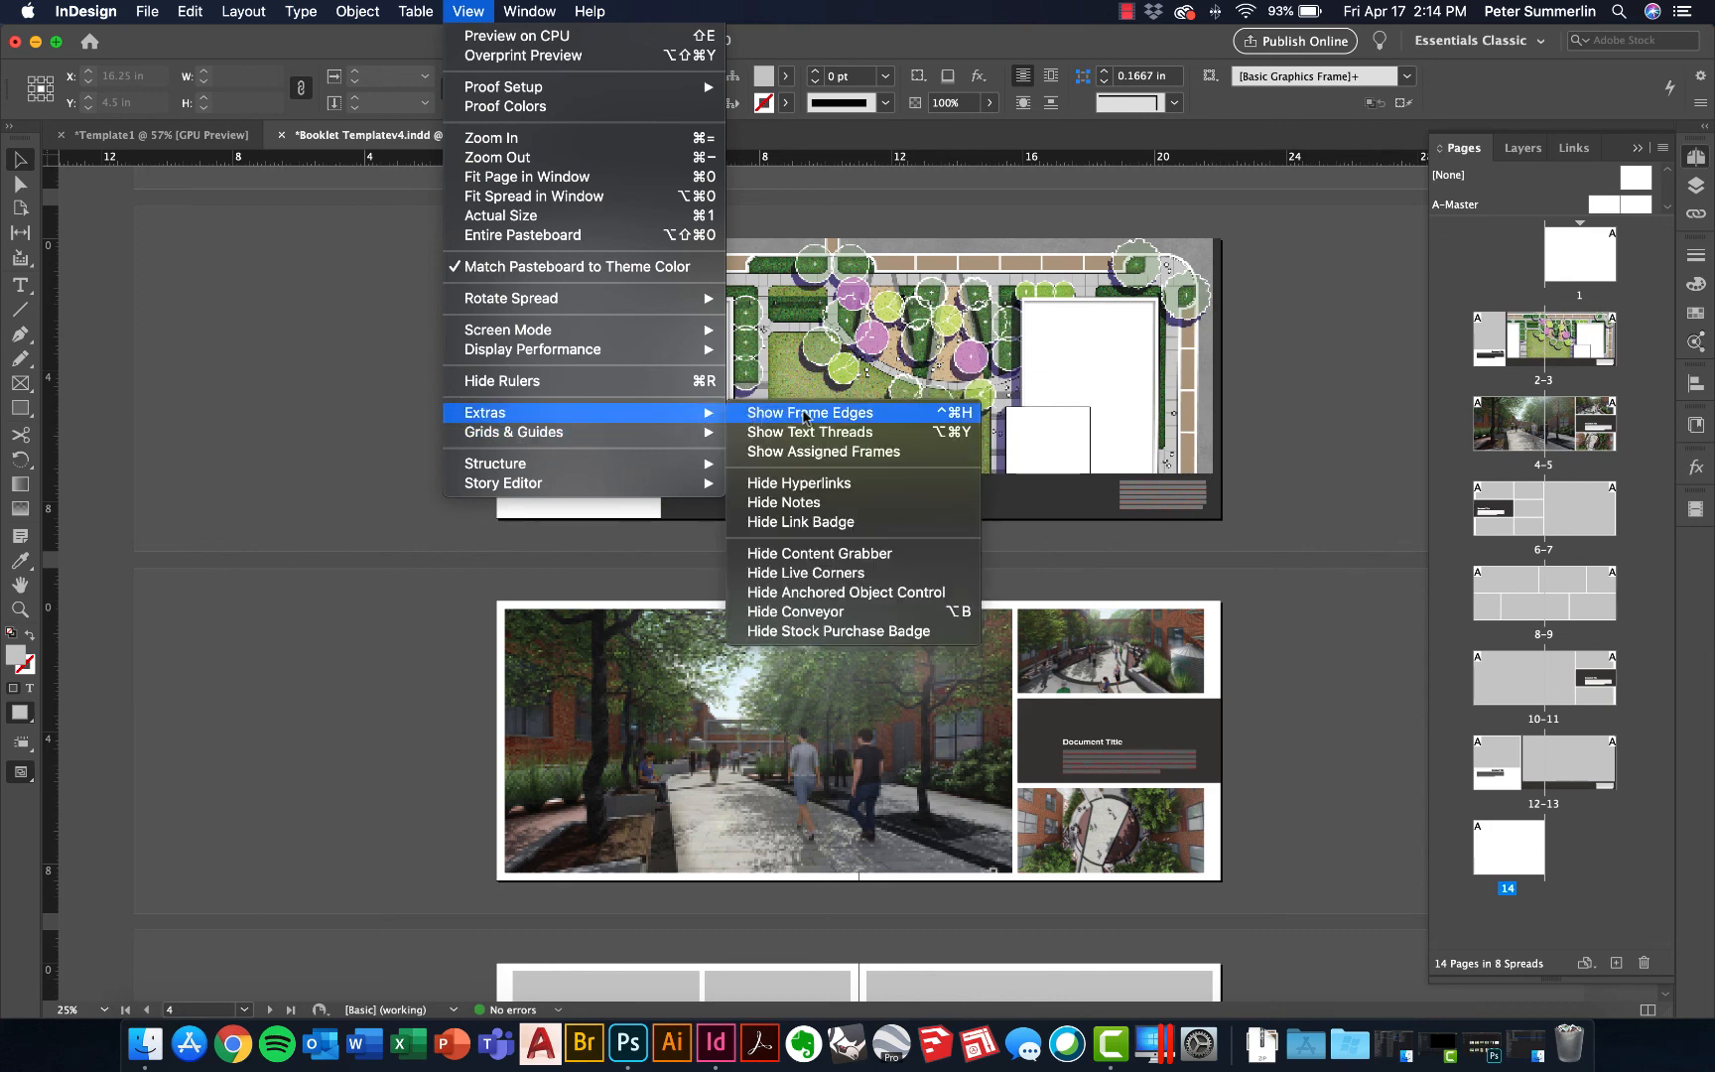
click(804, 417)
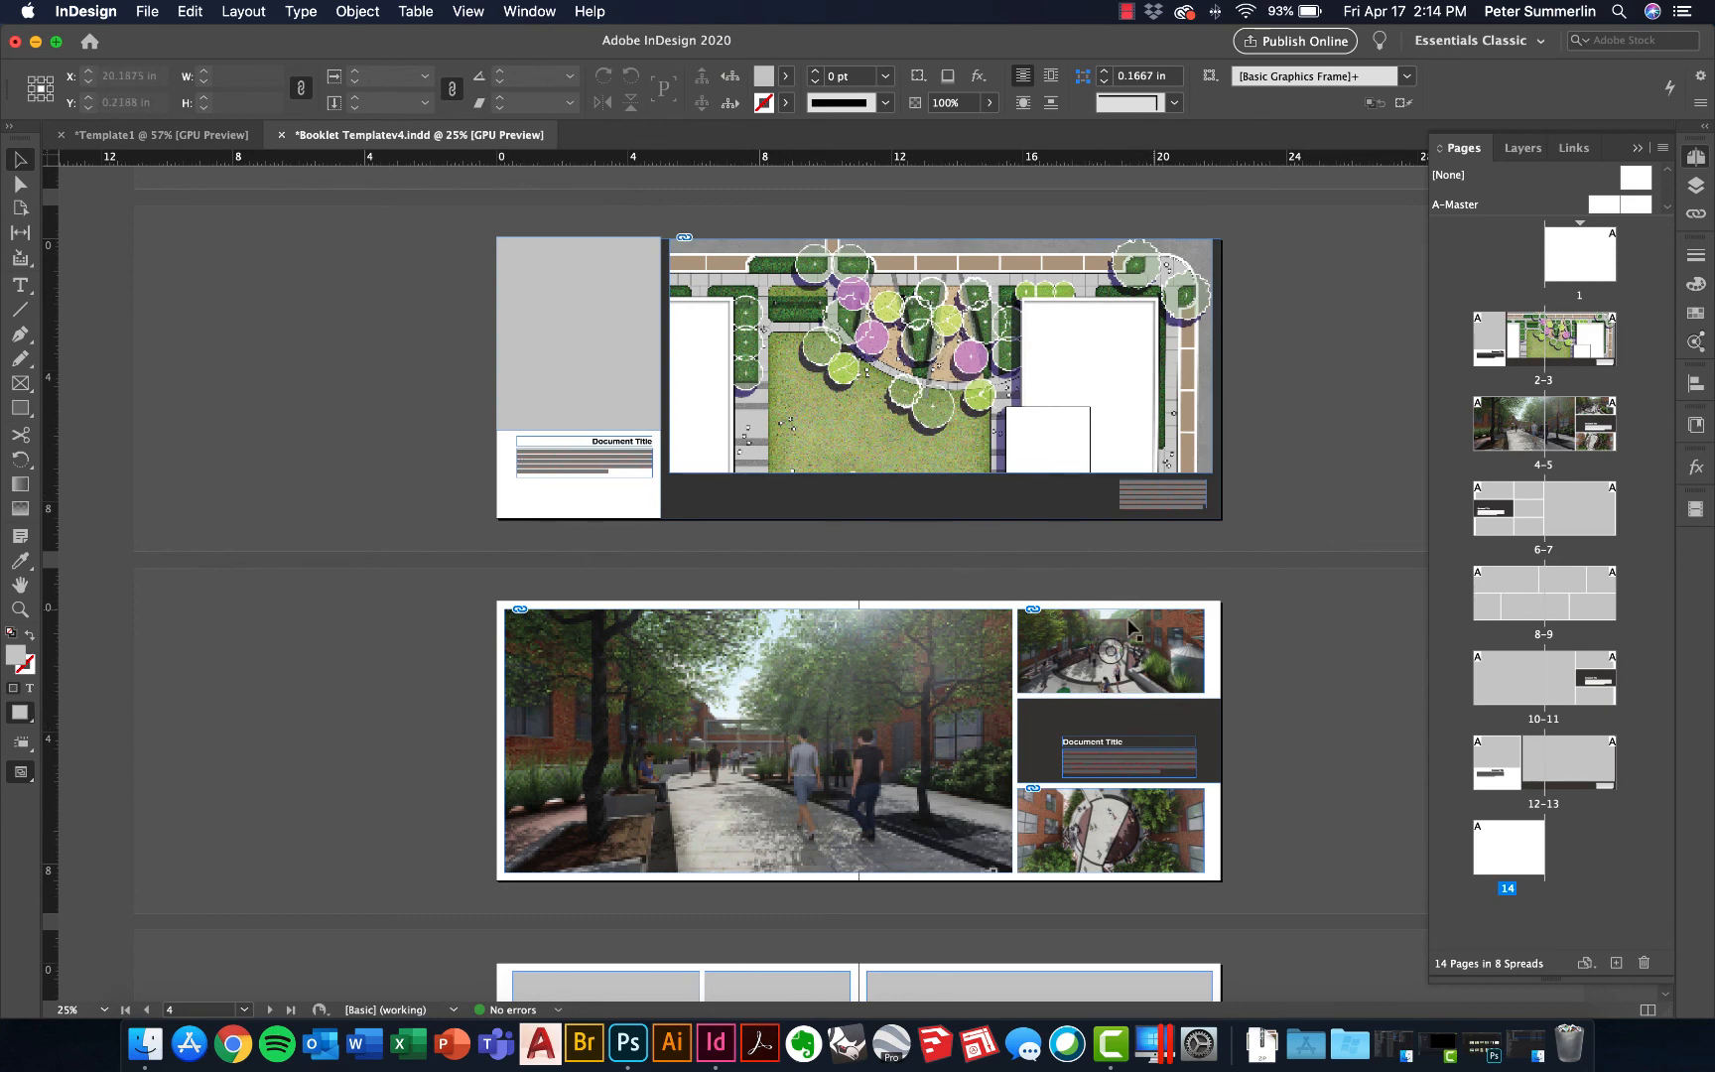
click(468, 10)
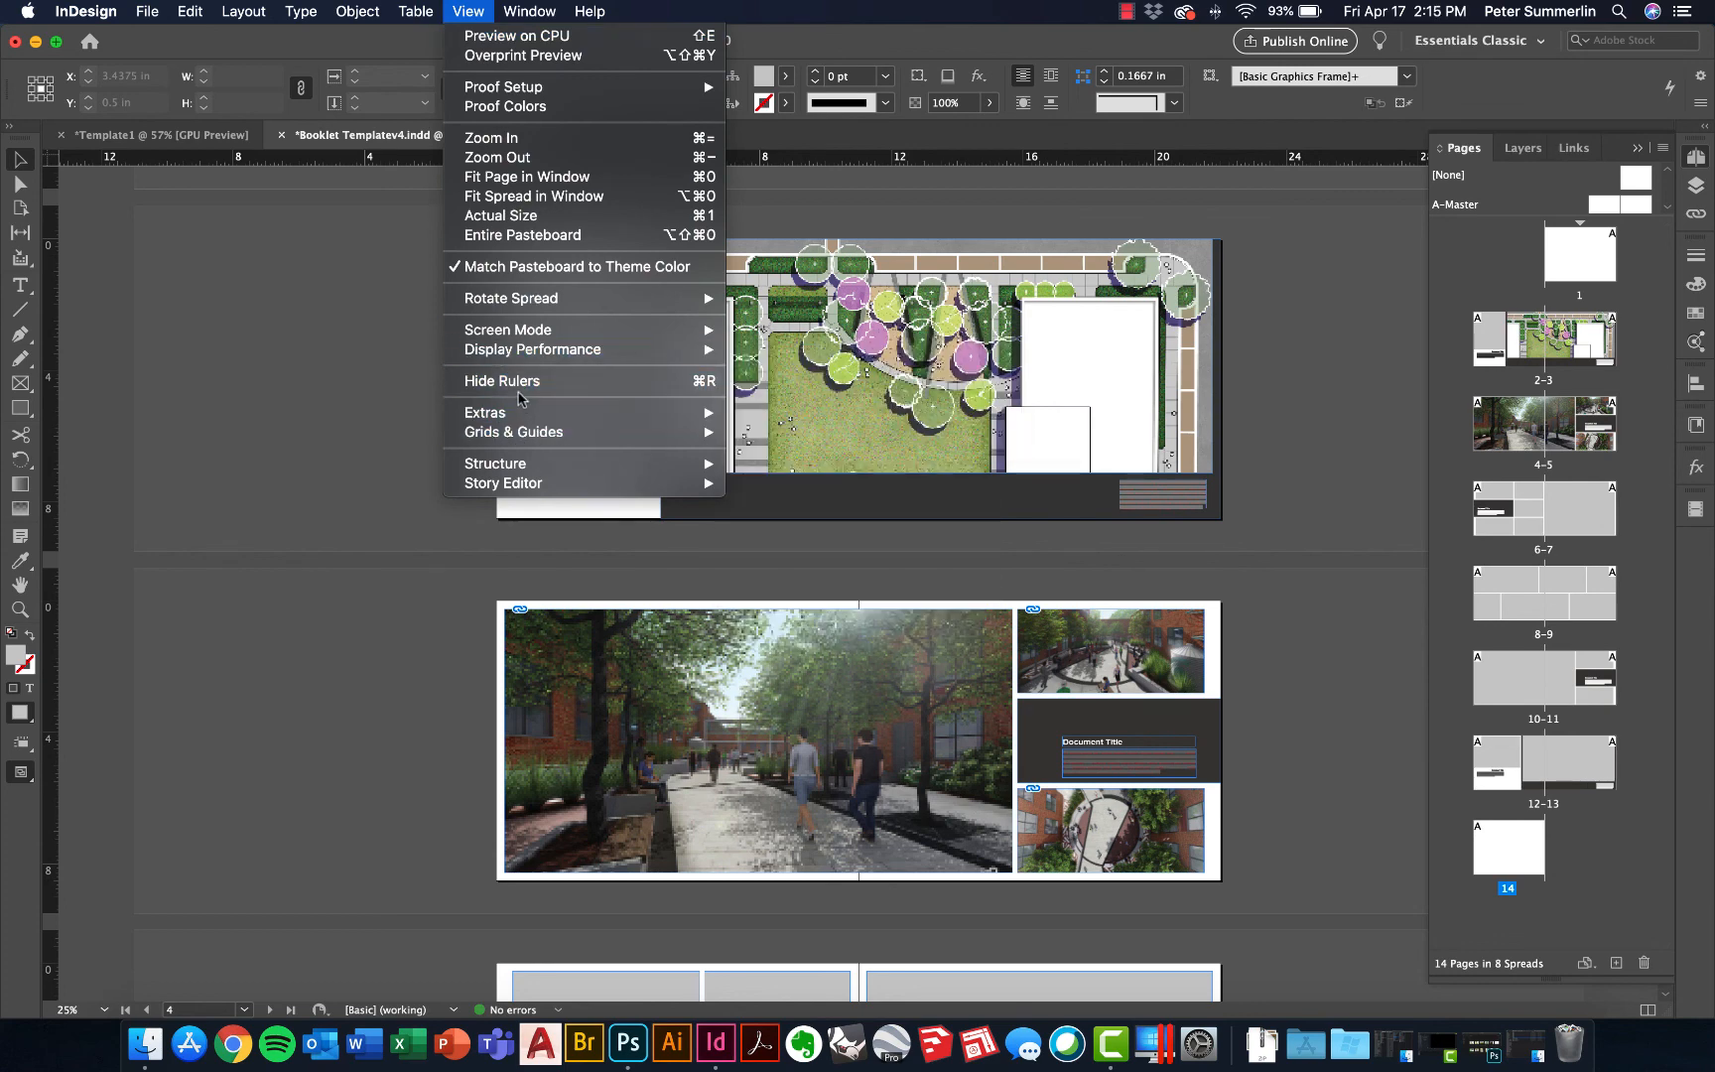
mouse_move(521, 413)
click(794, 415)
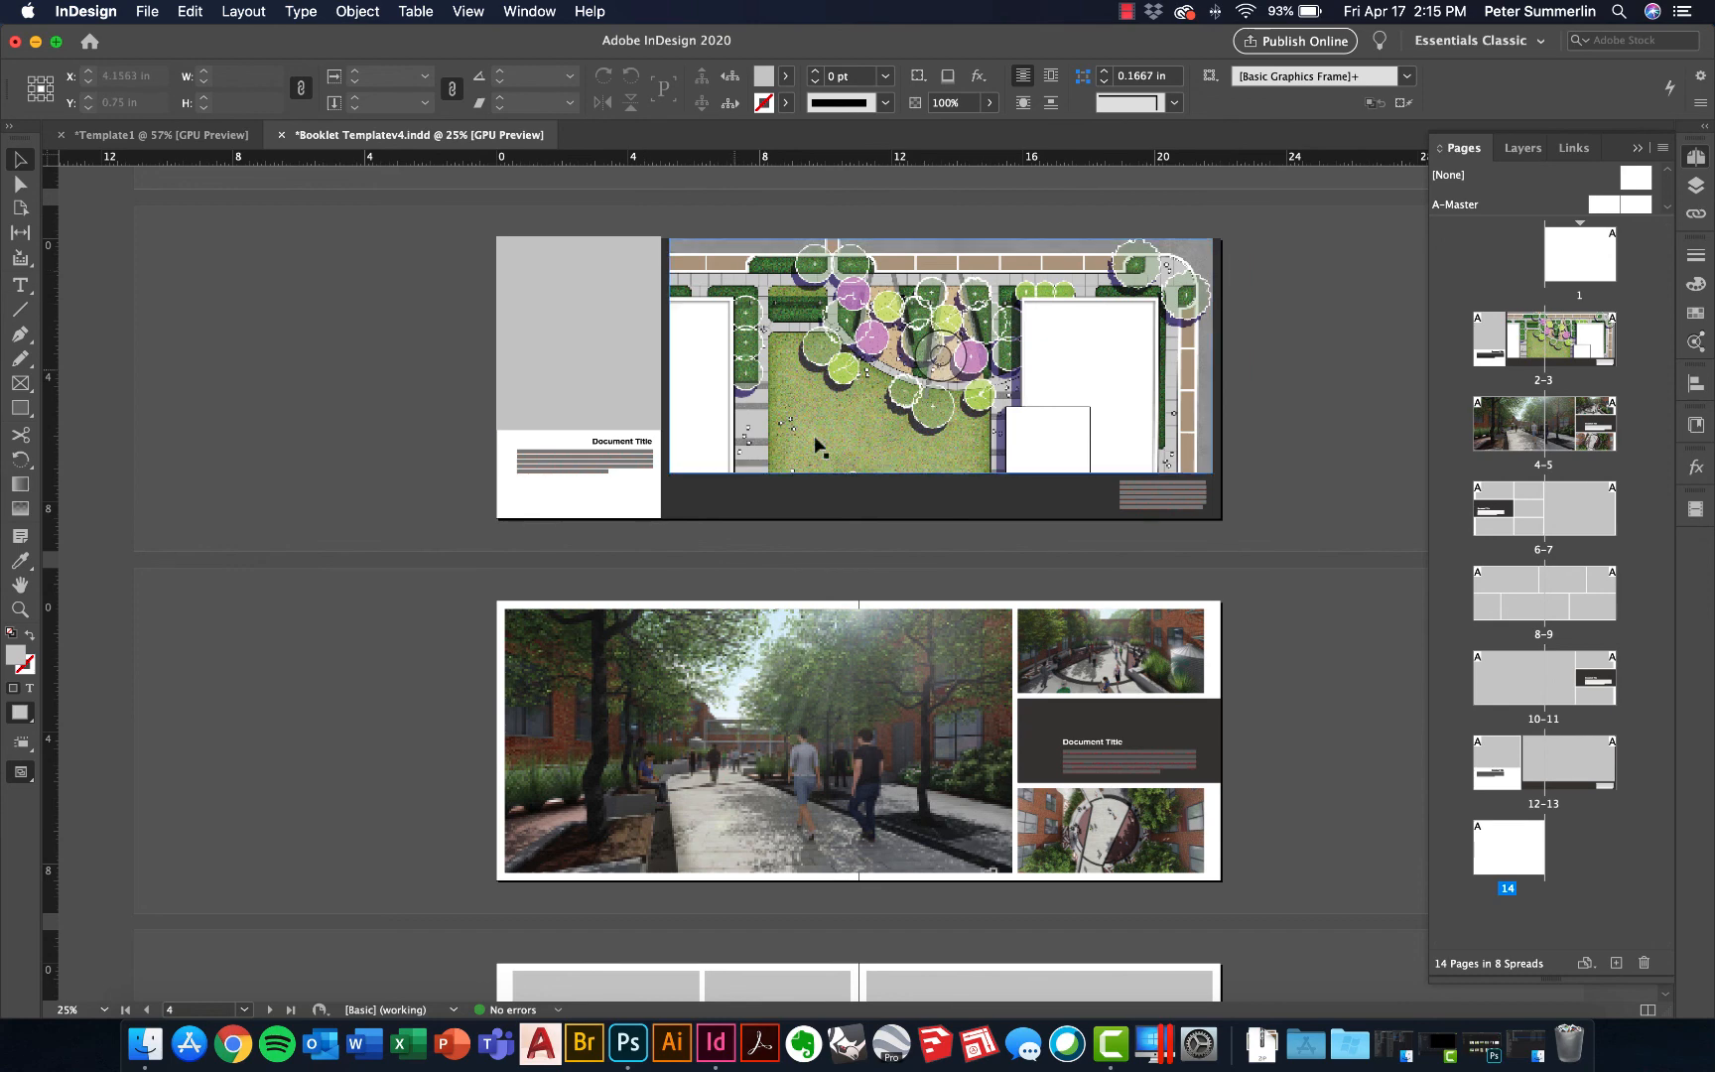
Set the screen mode to Preview and review the booklet's spreads down to the last page
scroll(1064, 452, up, 1)
click(467, 12)
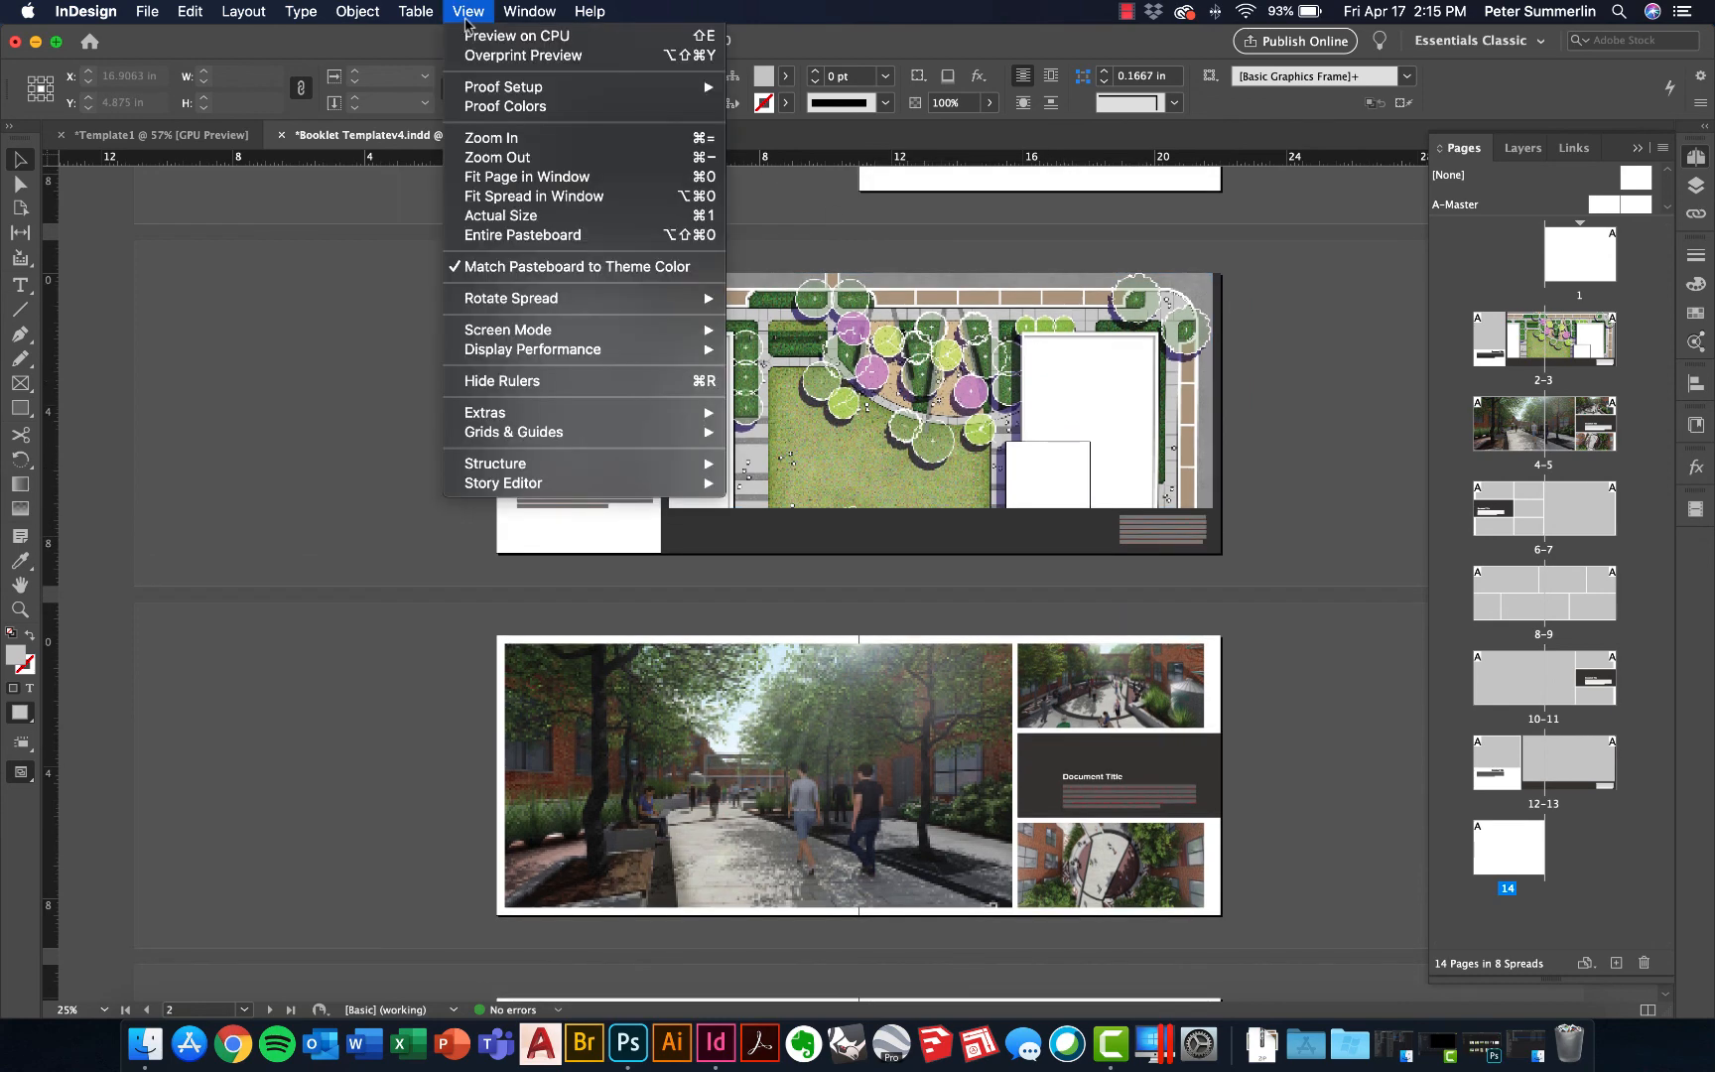
mouse_move(640, 336)
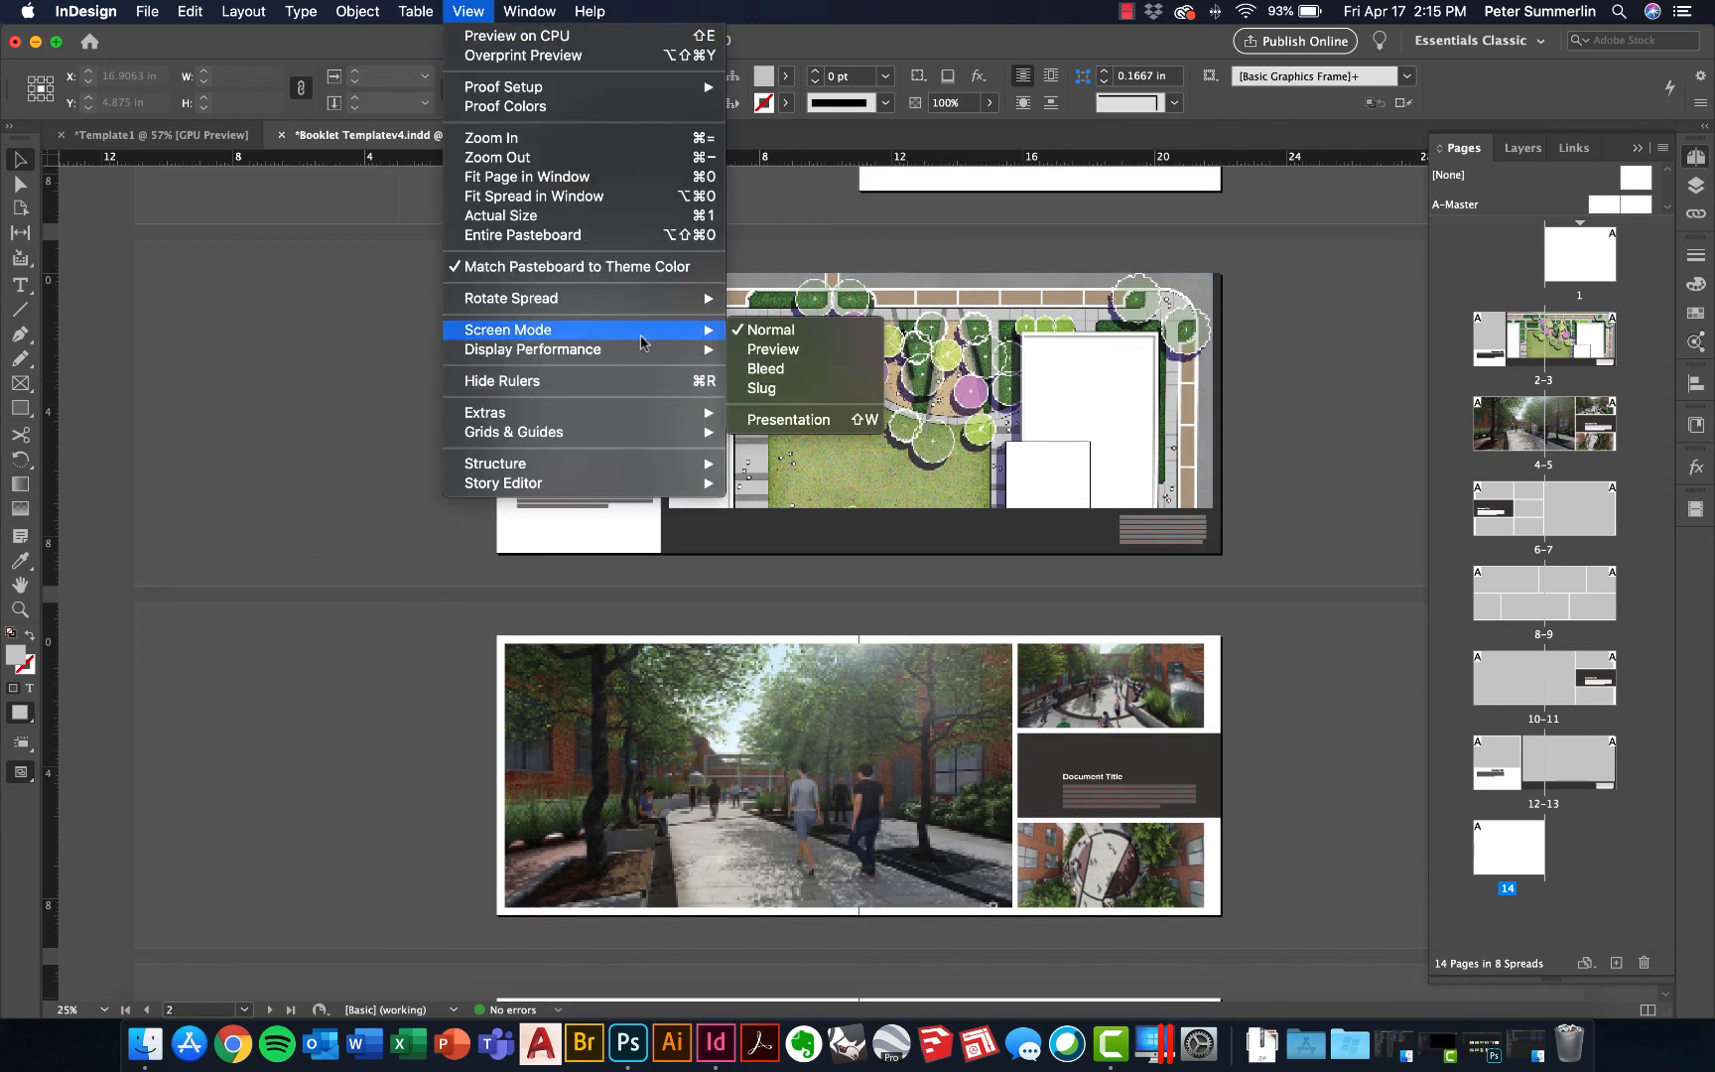
click(791, 349)
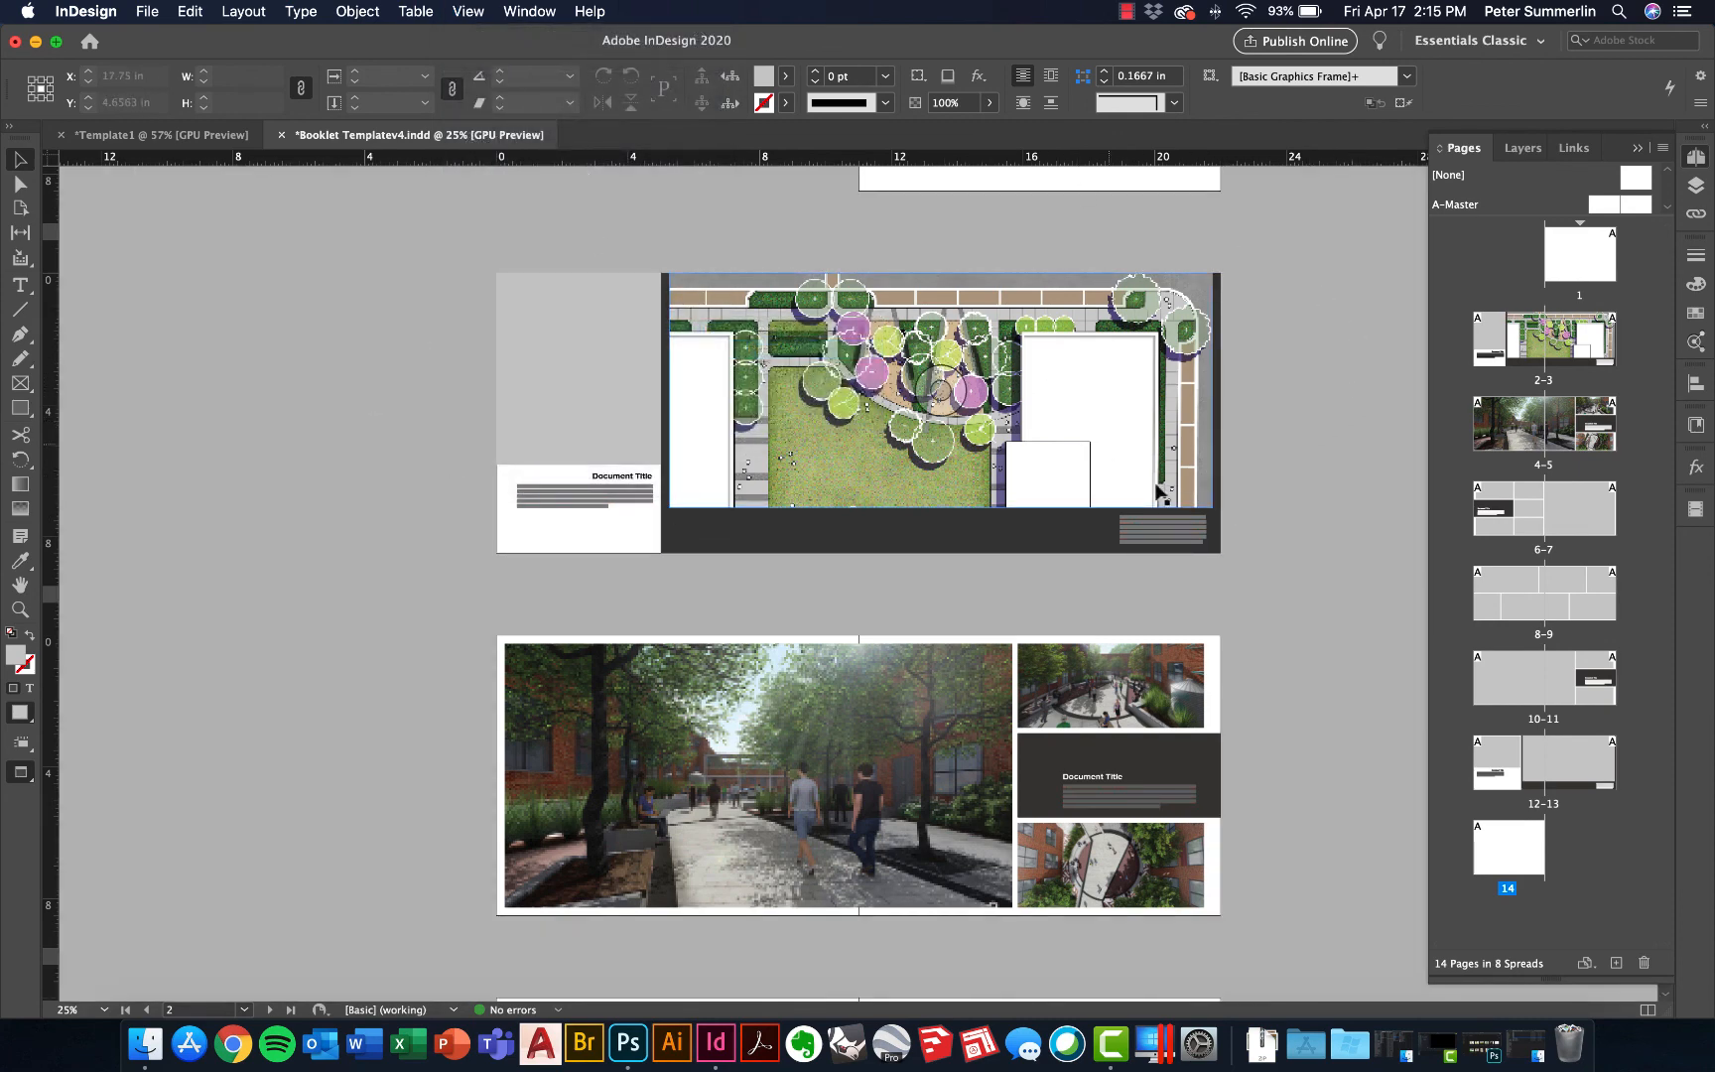
scroll(1231, 536, down, 3)
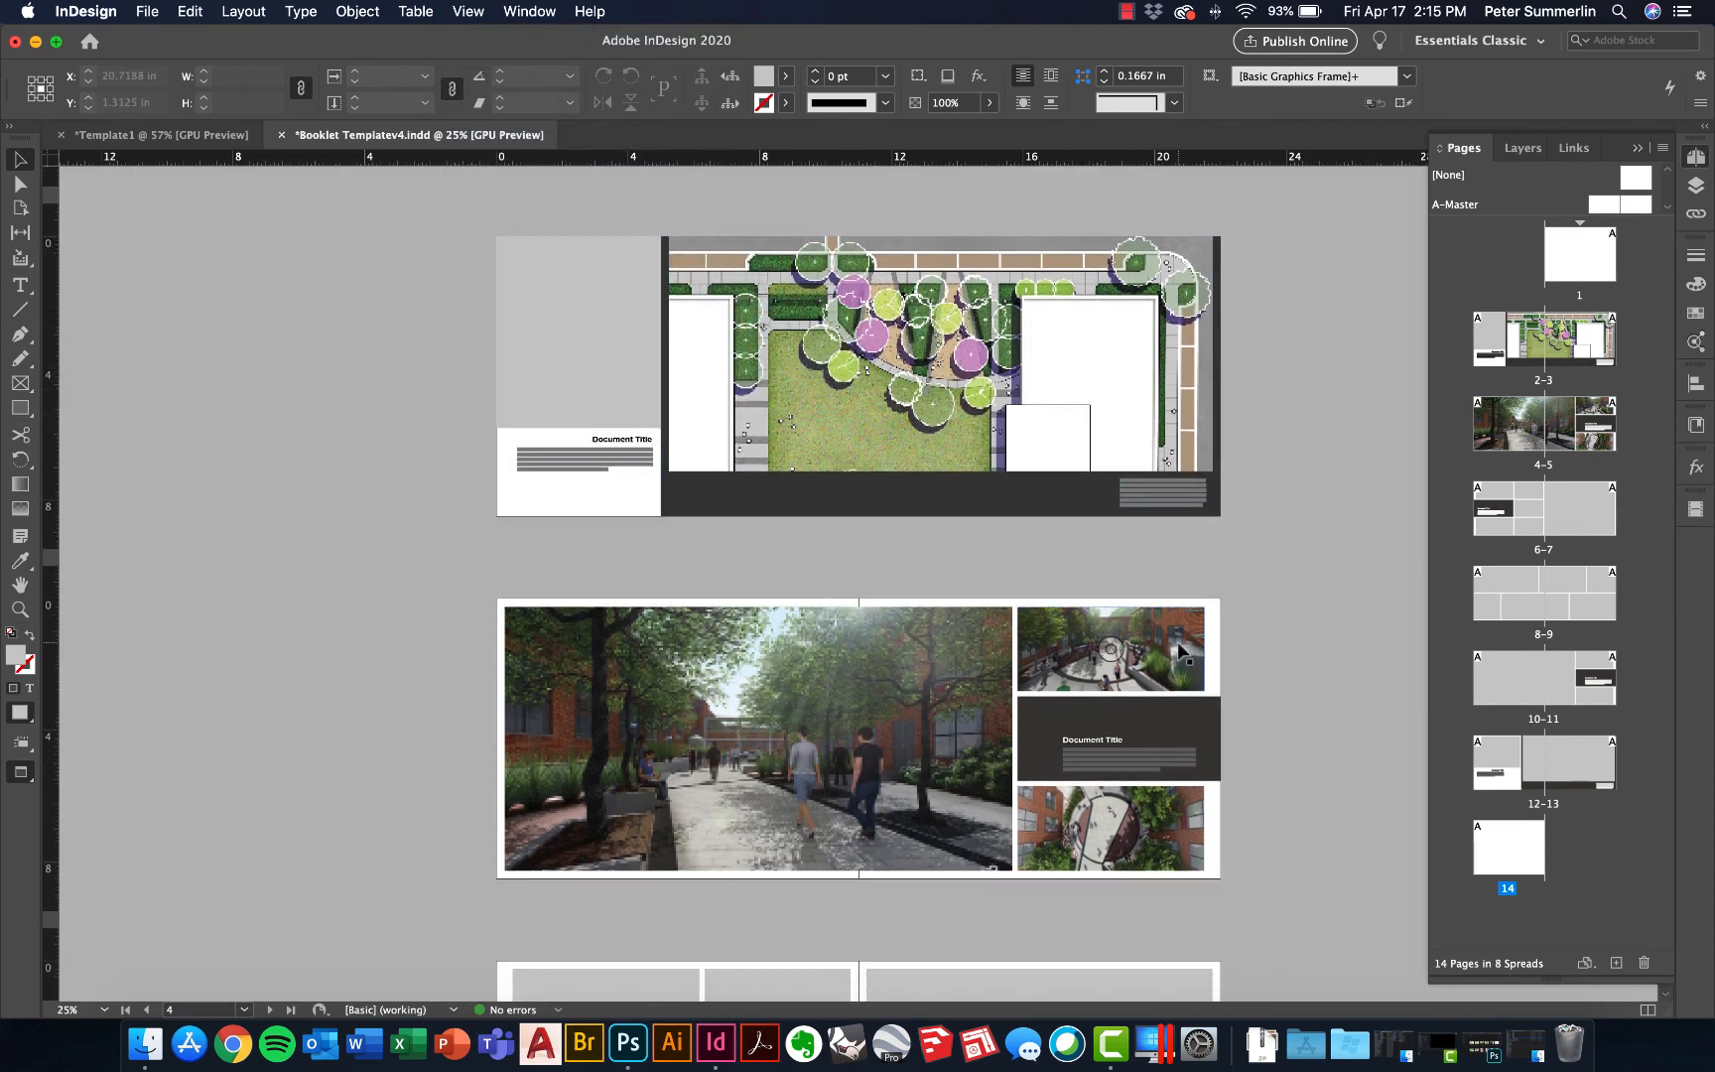
scroll(1142, 804, down, 10)
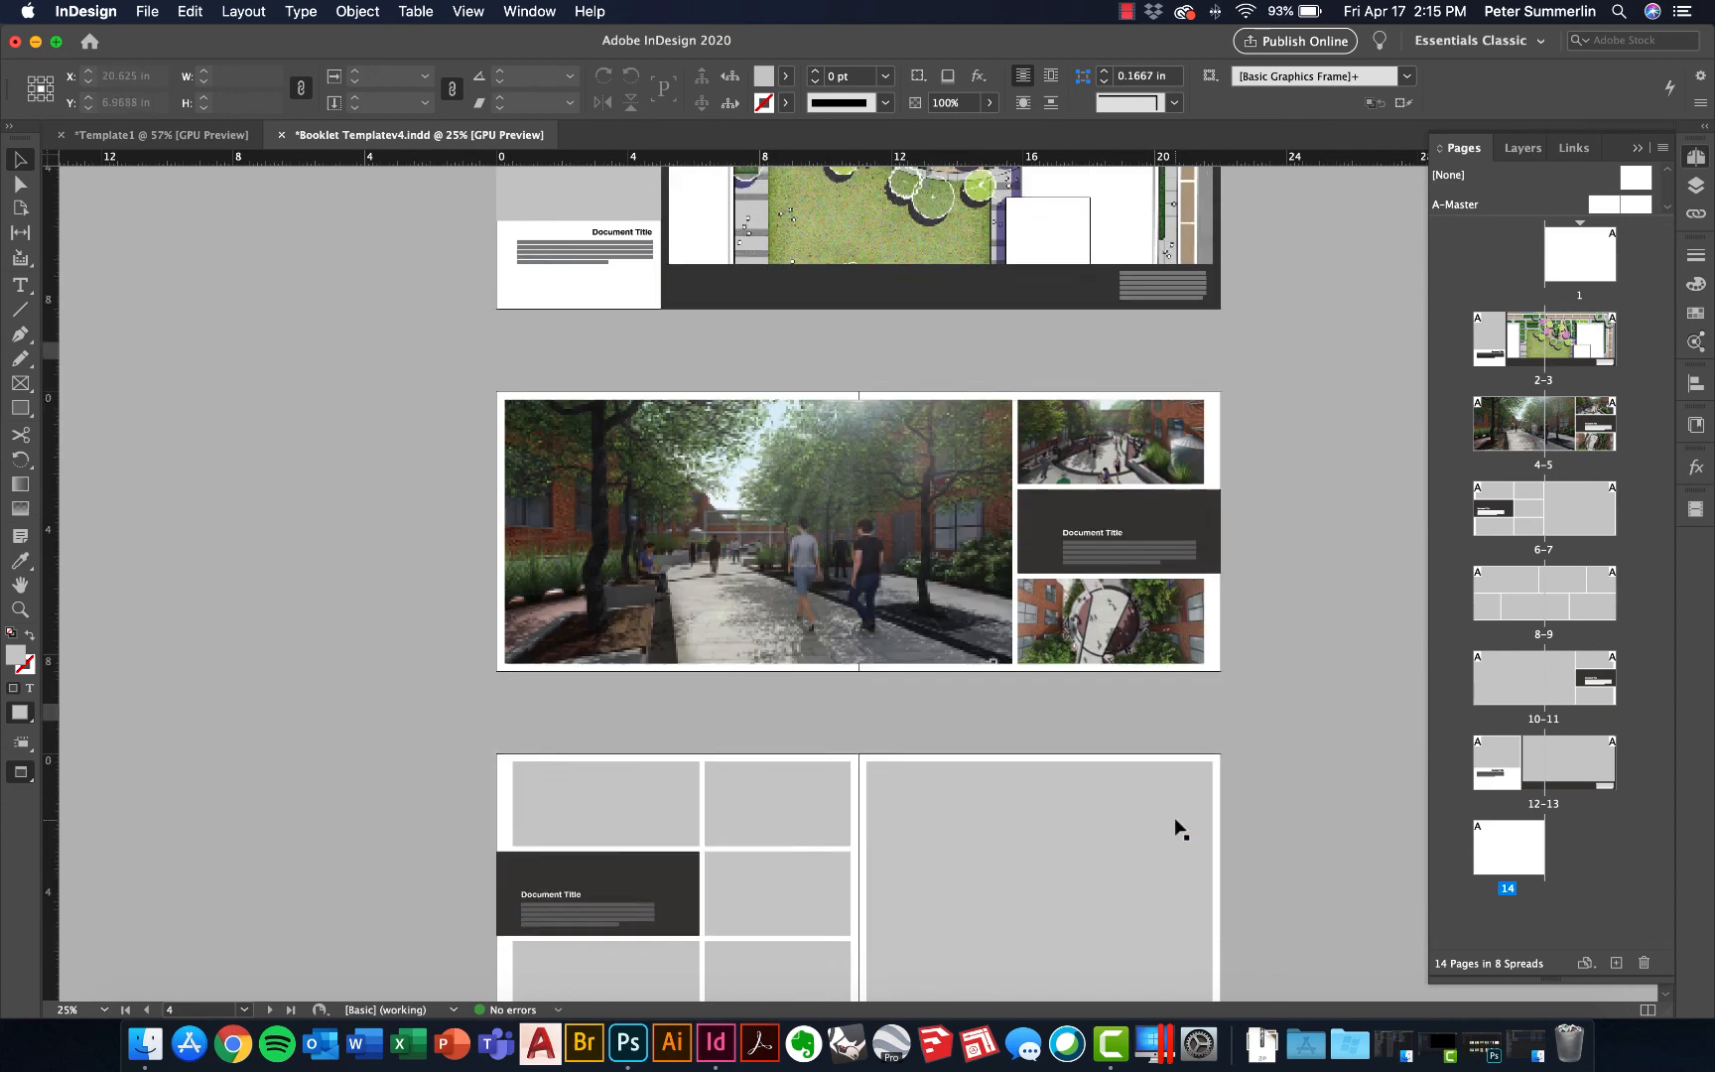
scroll(1287, 513, down, 20)
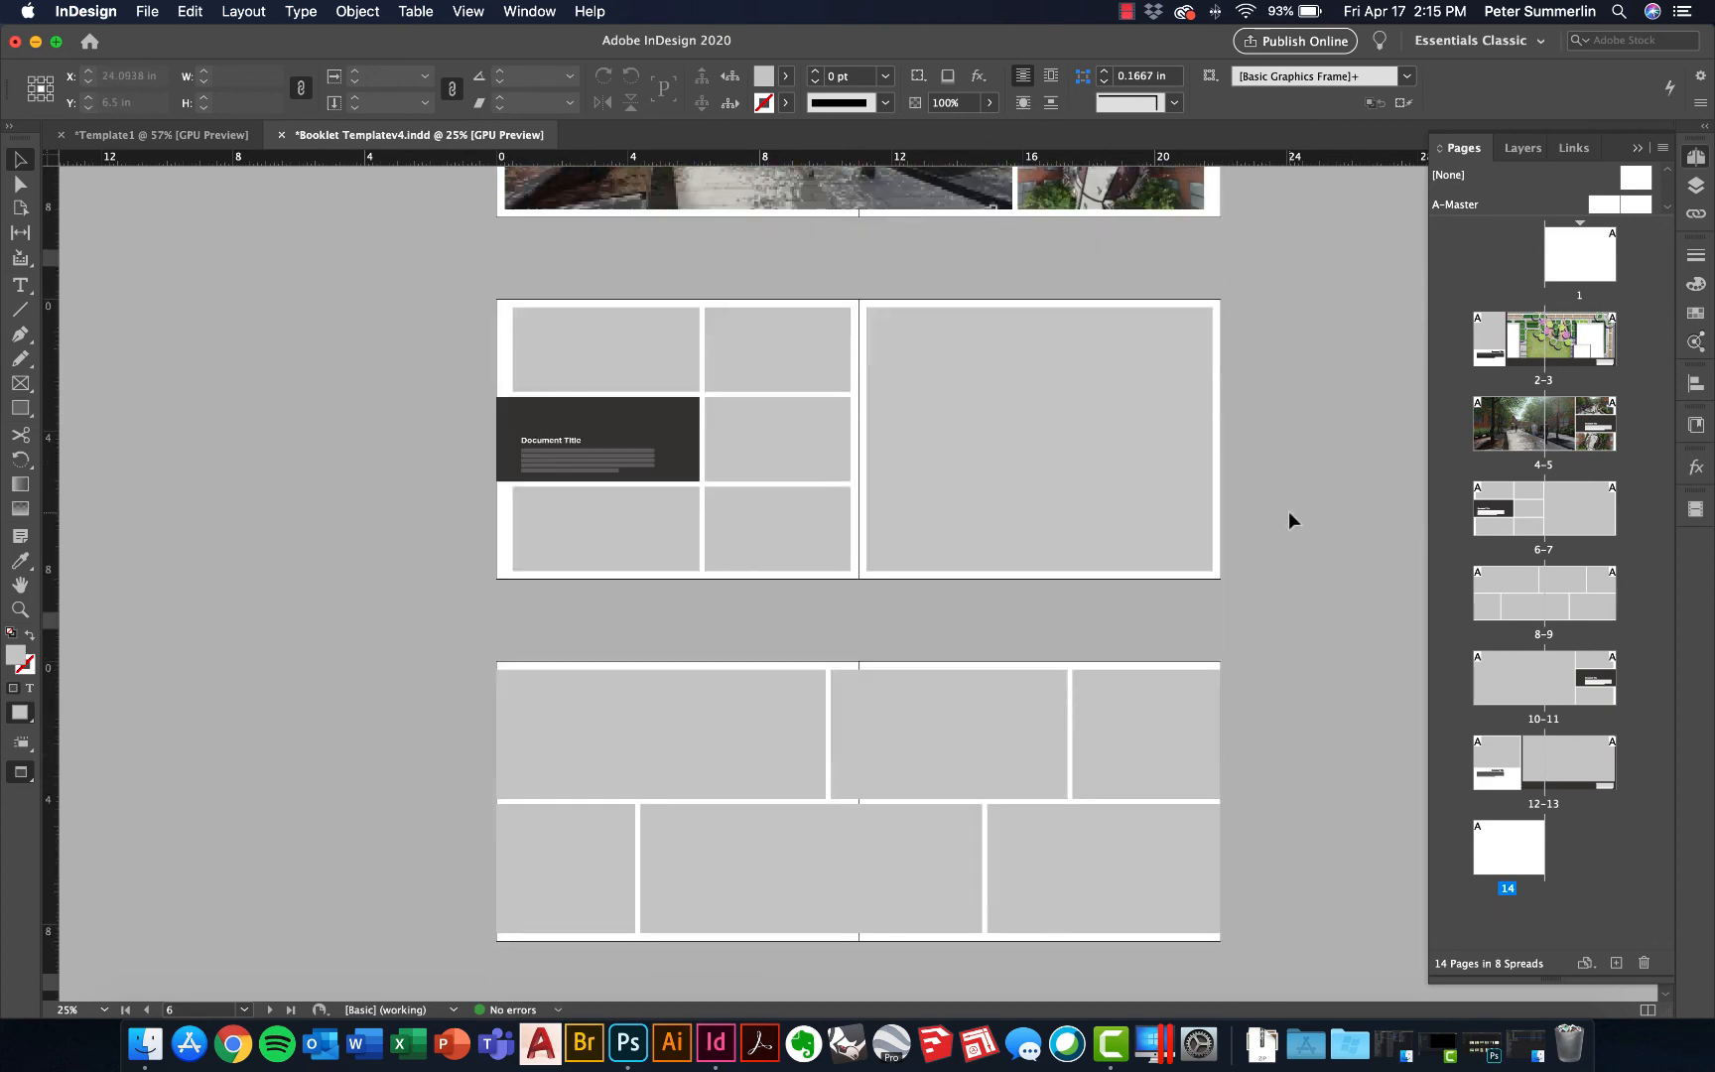
scroll(1287, 510, down, 3)
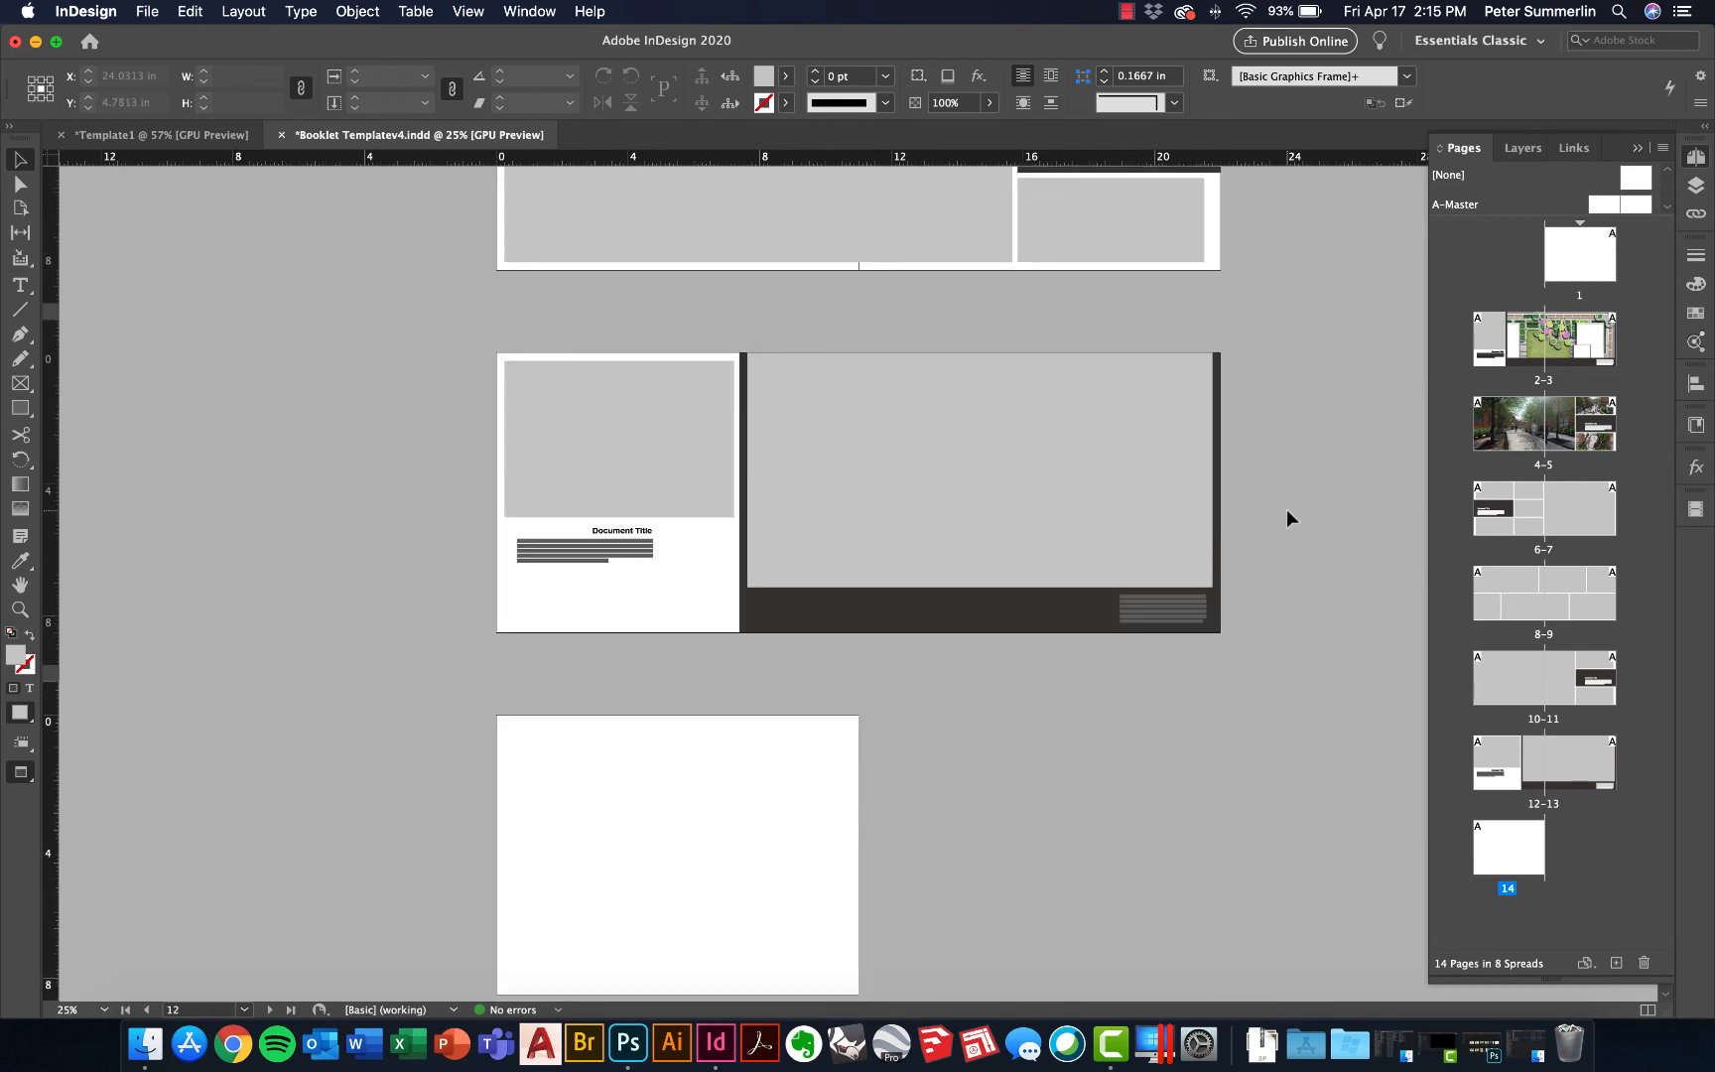
scroll(1286, 507, up, 20)
View the booklet in Presentation mode, paging forward and back through the spreads, and exit the presentation
click(468, 11)
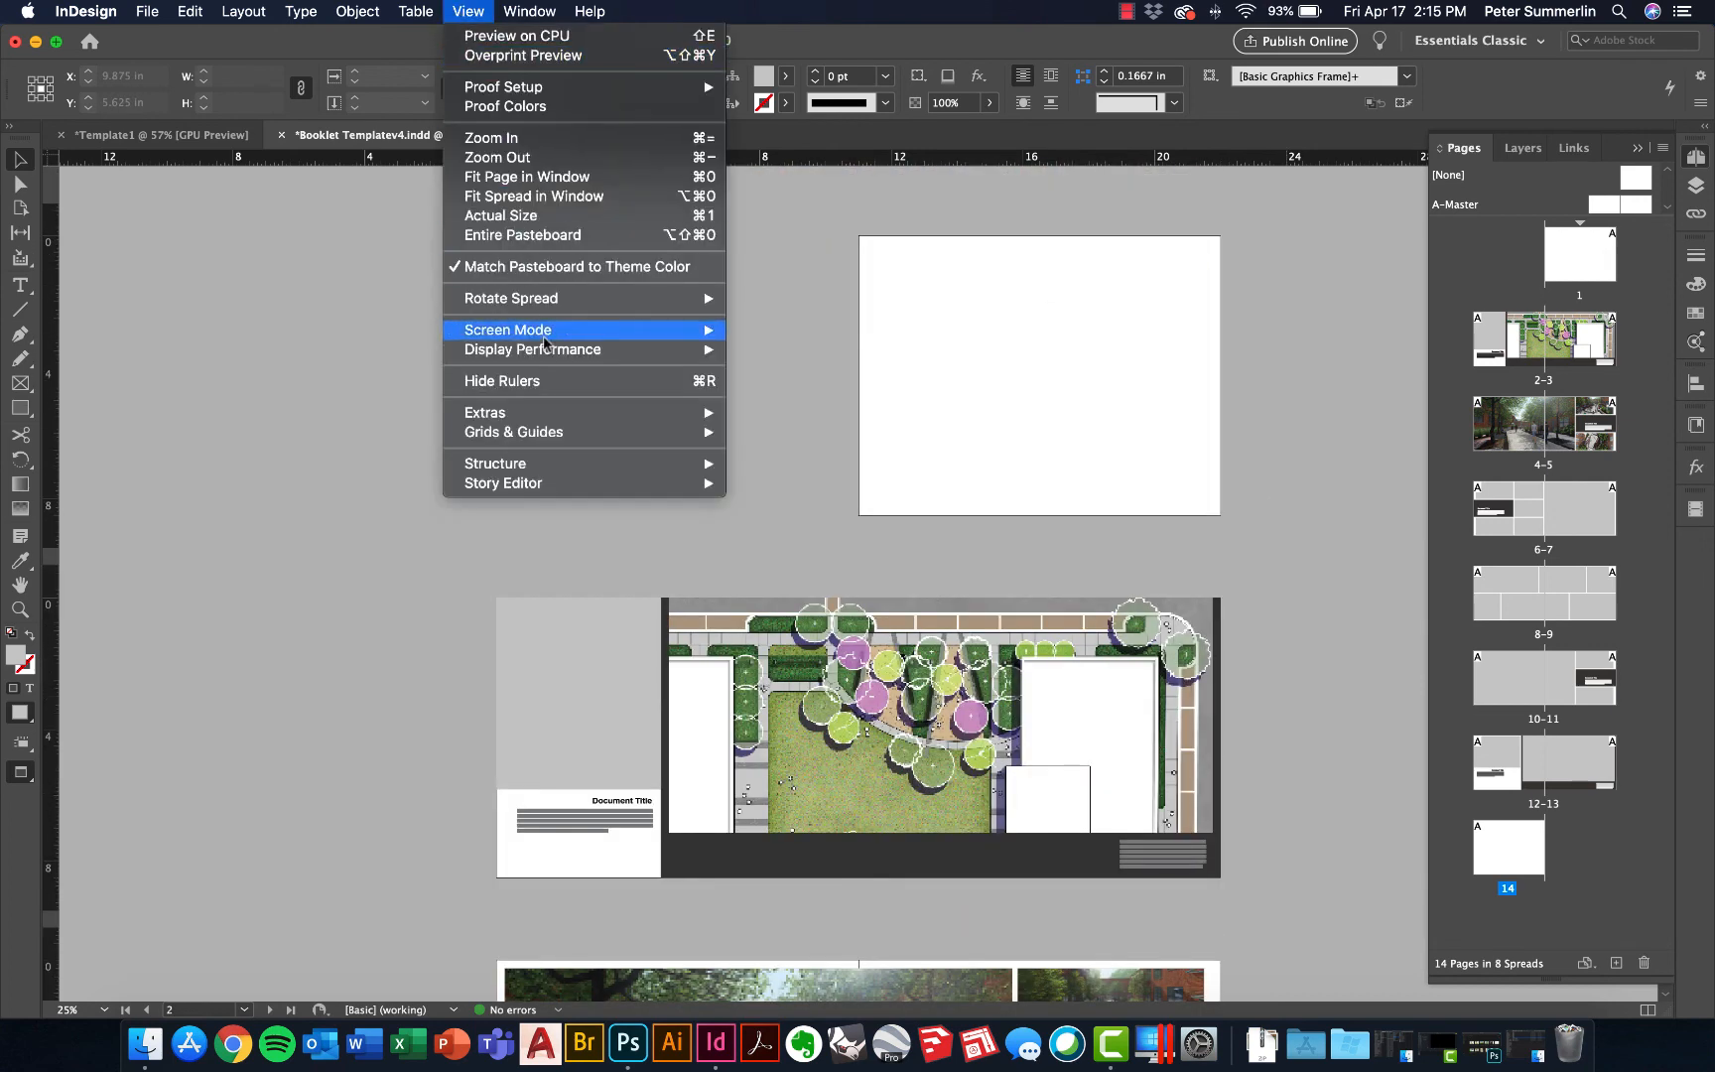
mouse_move(547, 340)
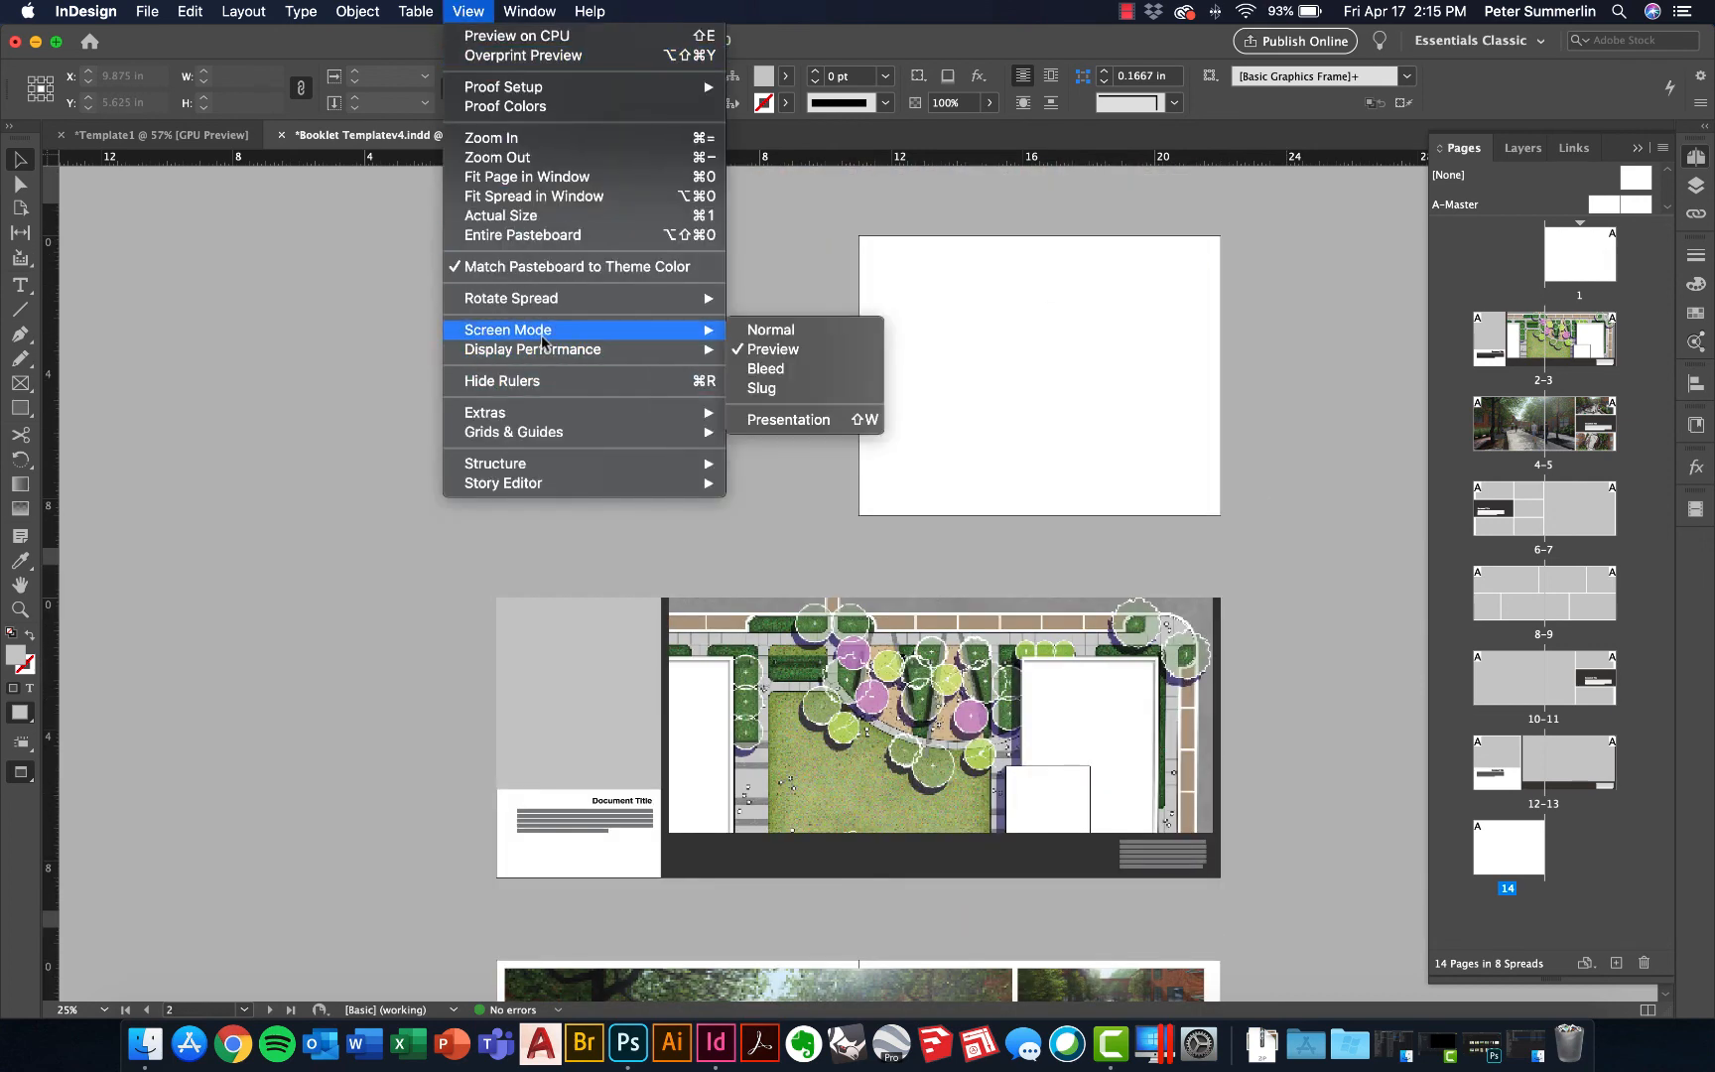
click(800, 417)
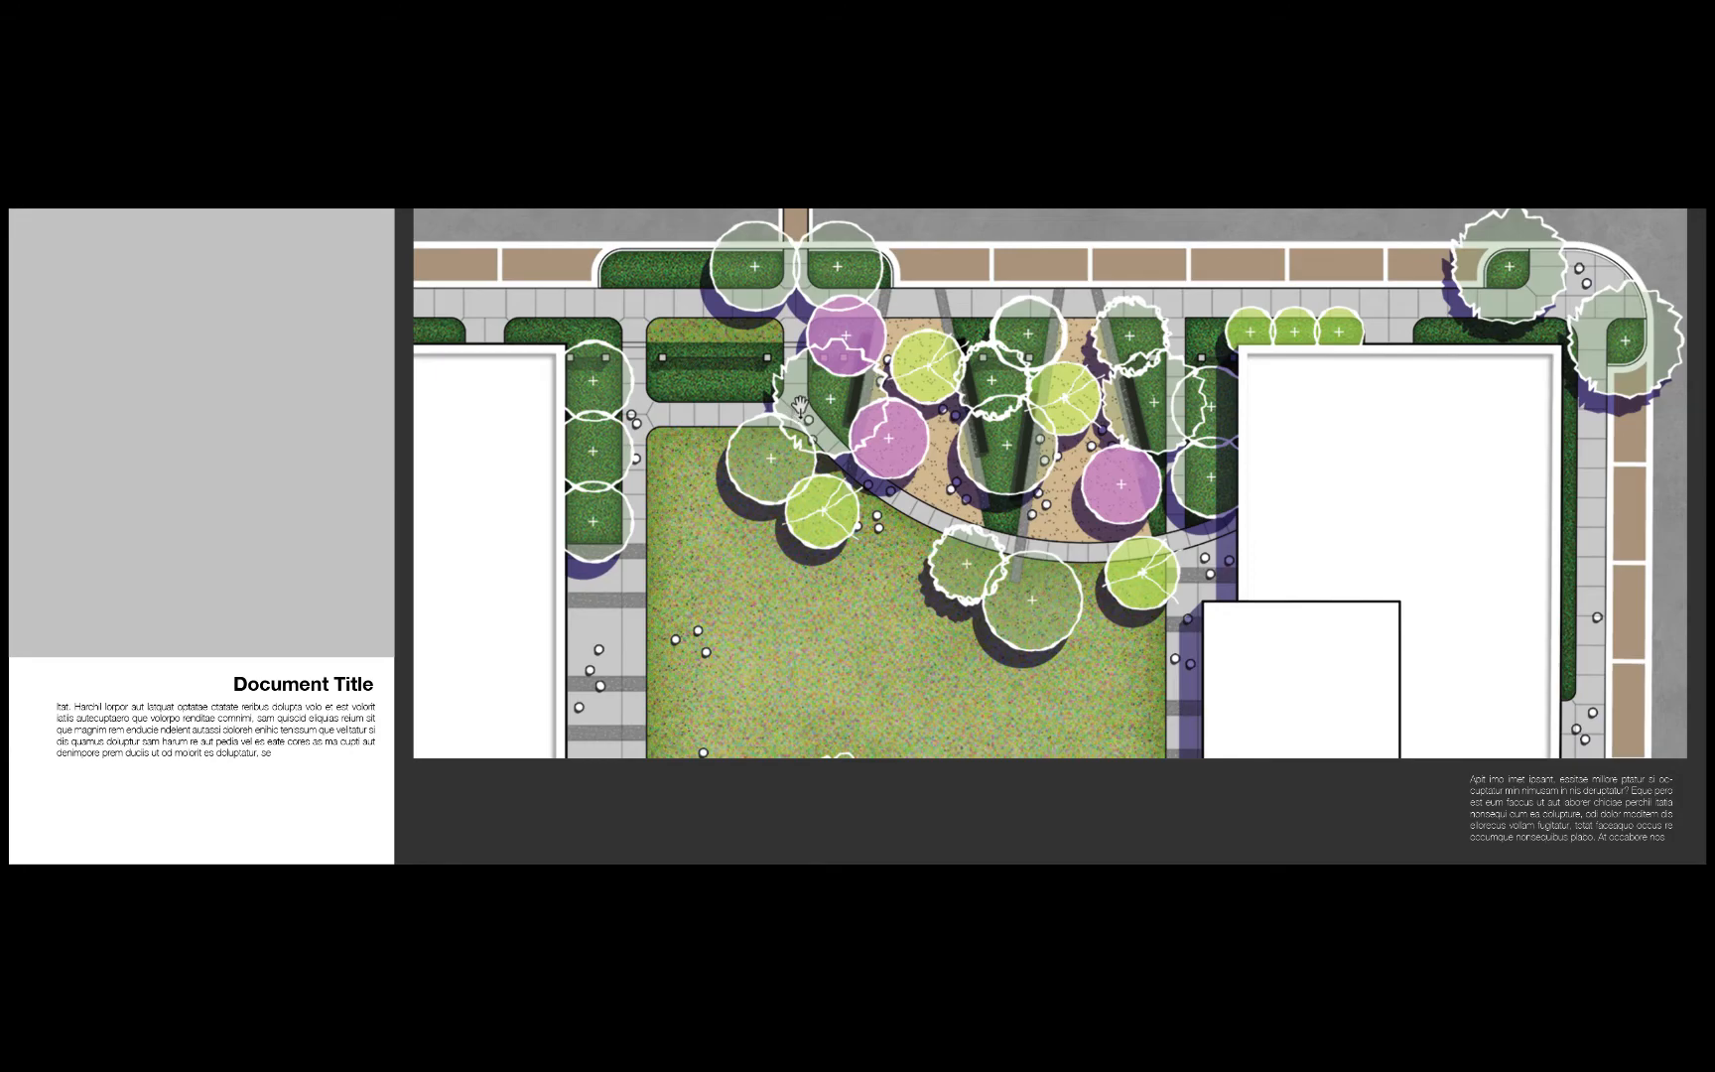
key(Right)
key(Right)
key(Left)
key(Left)
key(Escape)
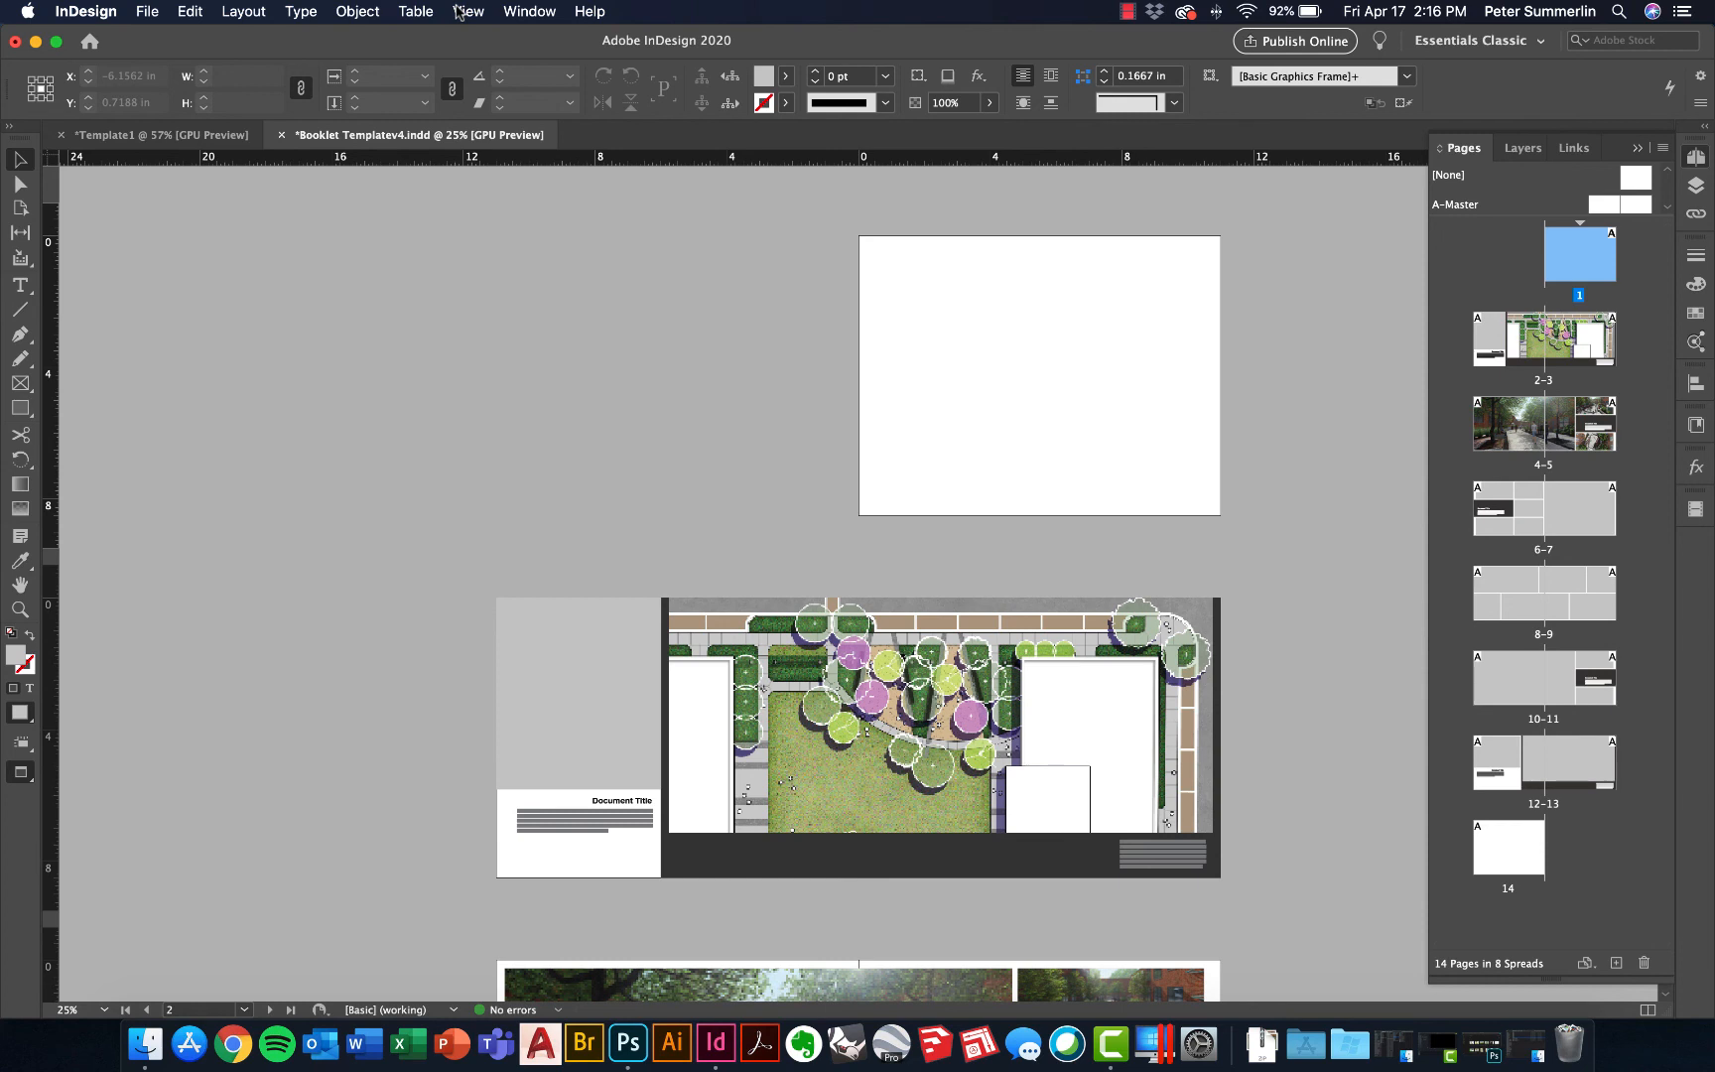
Try narrowing the site plan image inside its frame on spread 2–3 from its left edge, undo the distortion and deselect everything
click(16, 186)
click(777, 701)
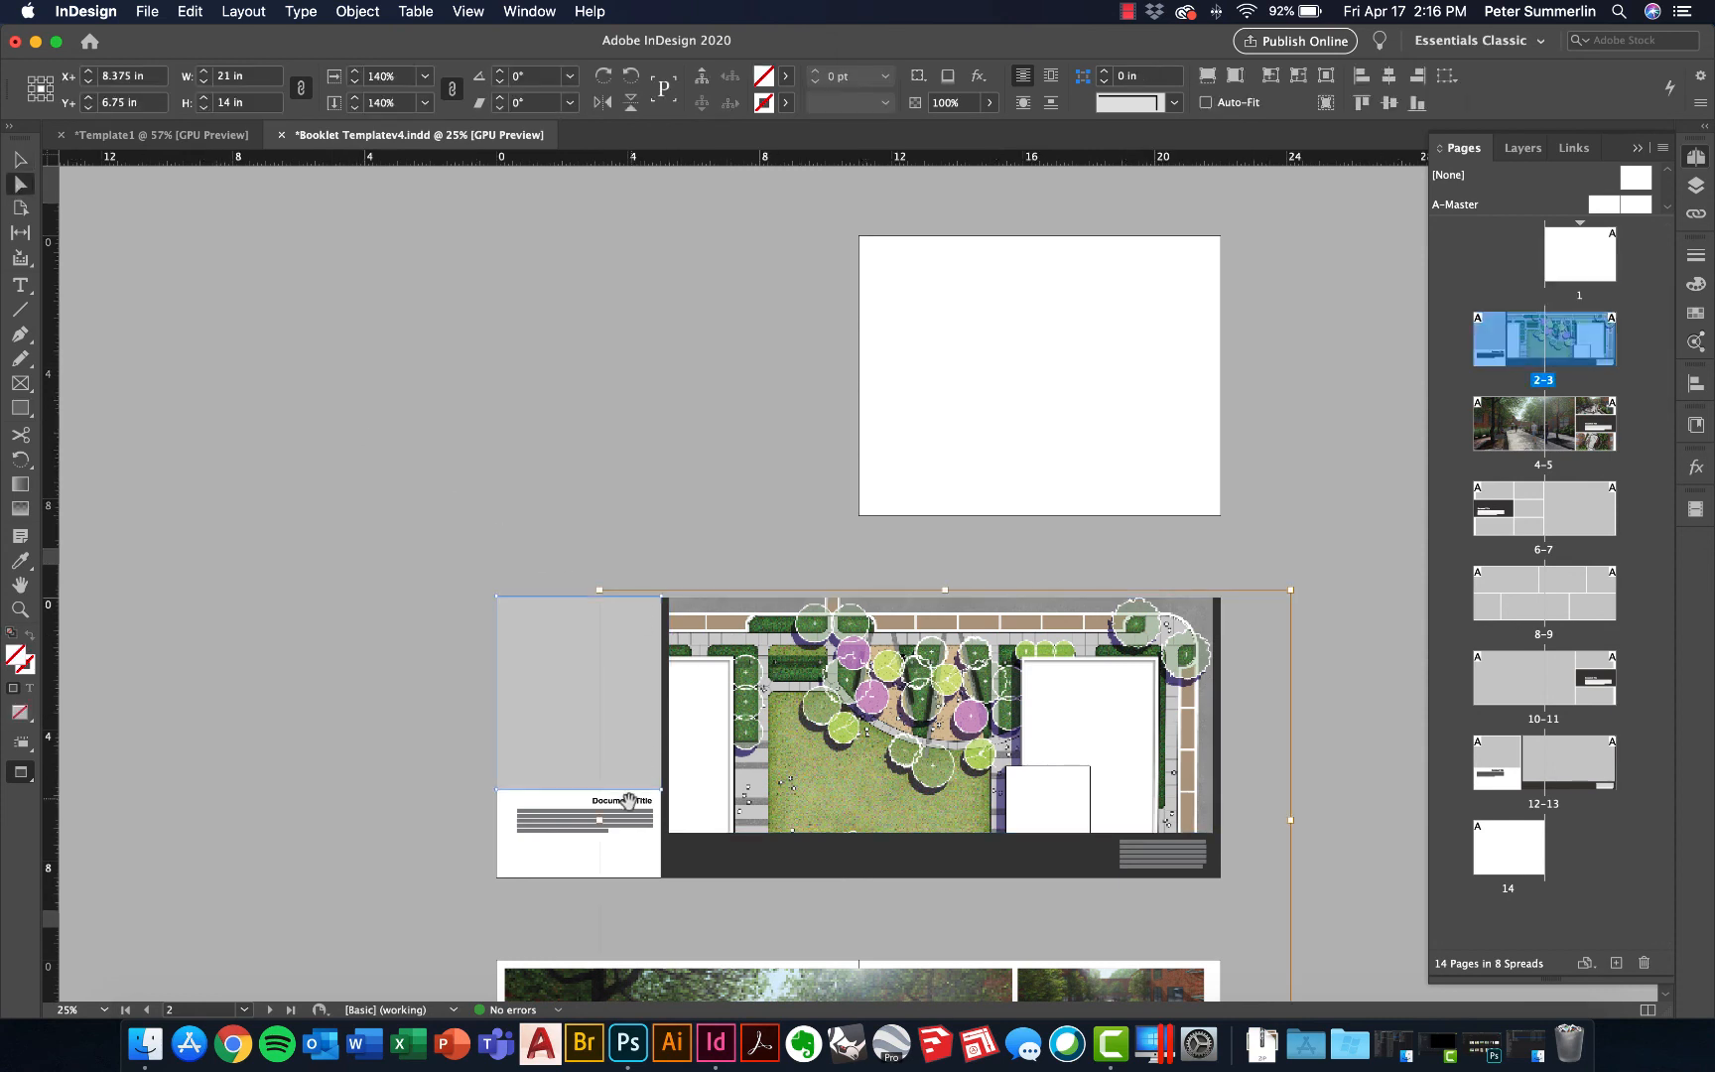
drag(602, 821, 788, 816)
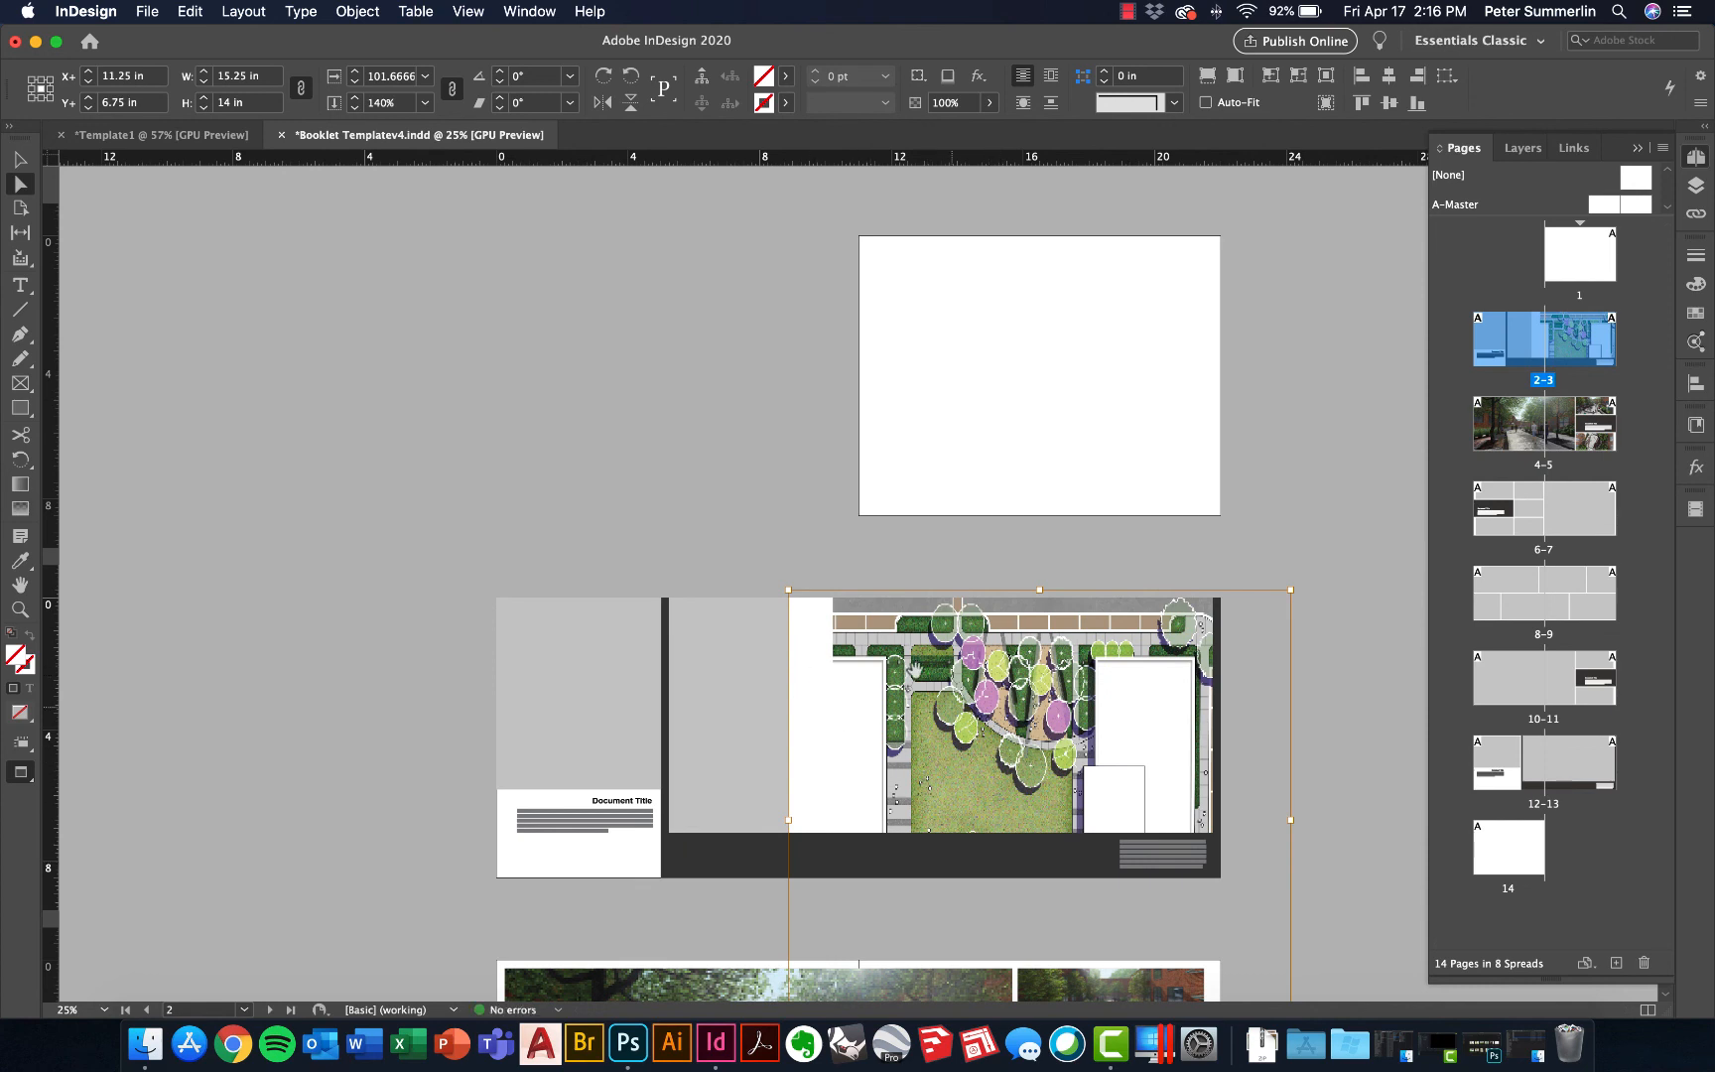
key(super+z)
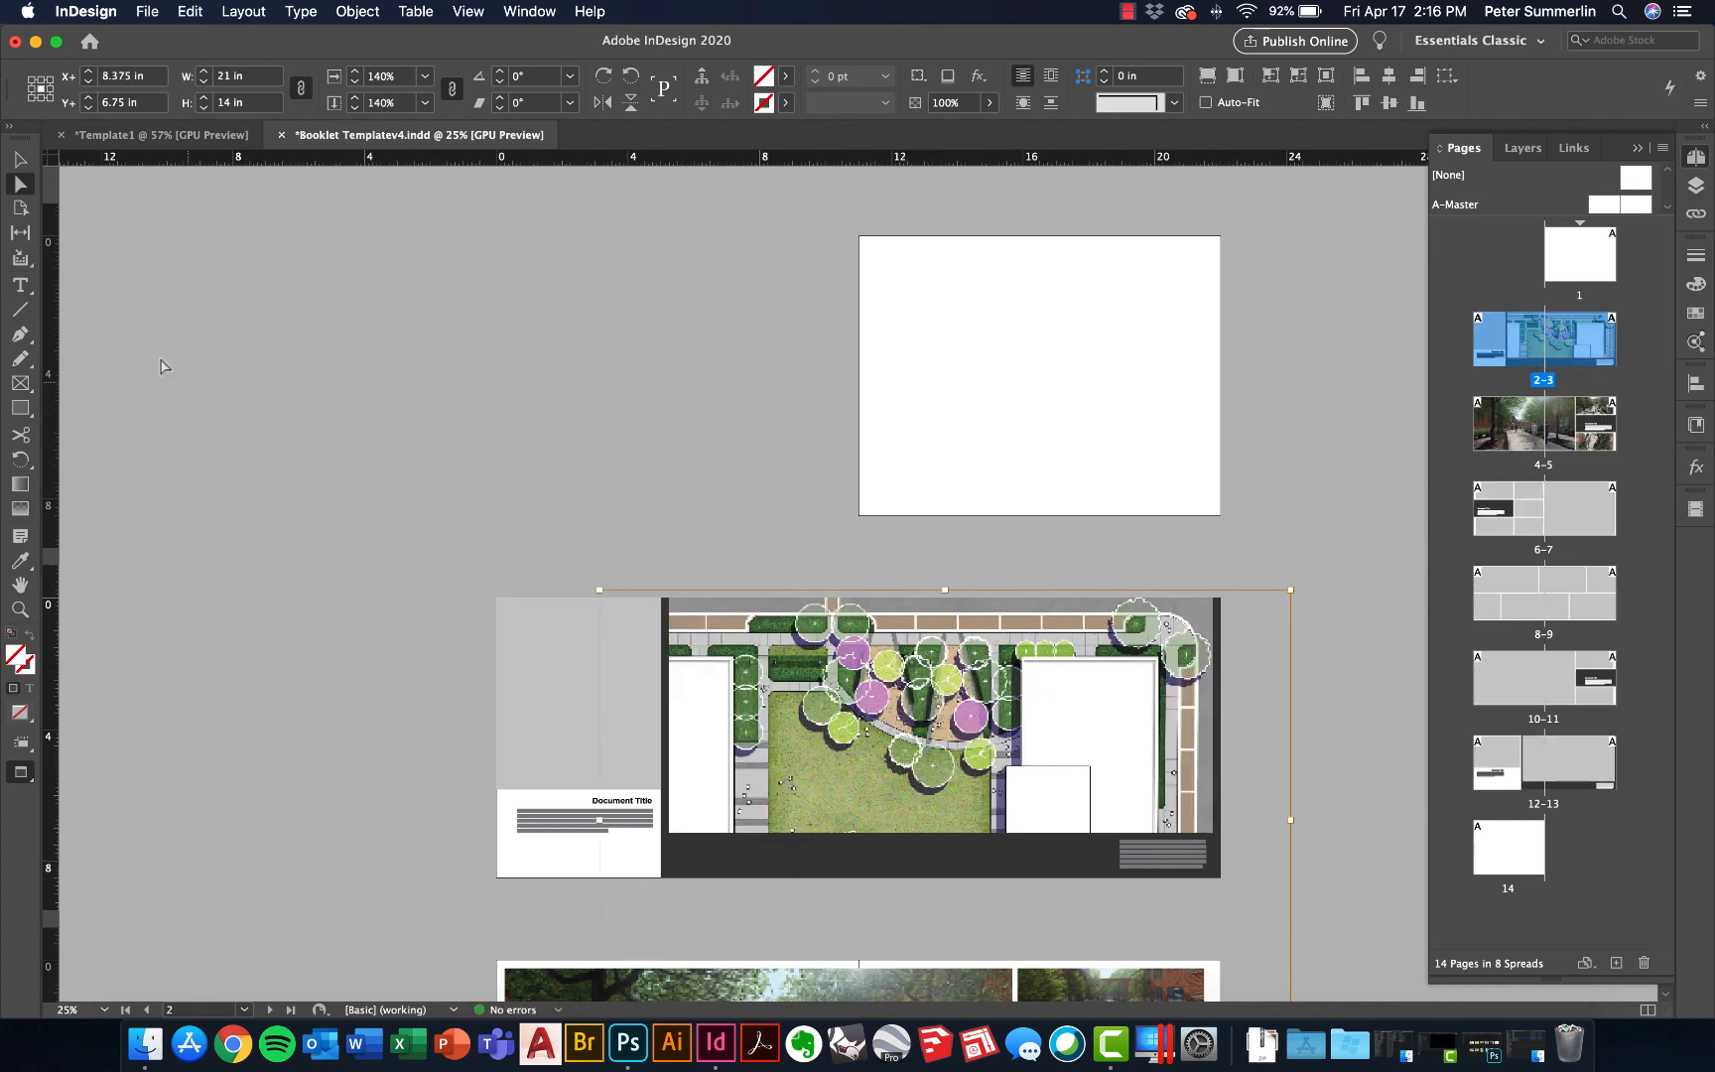
click(19, 159)
click(469, 563)
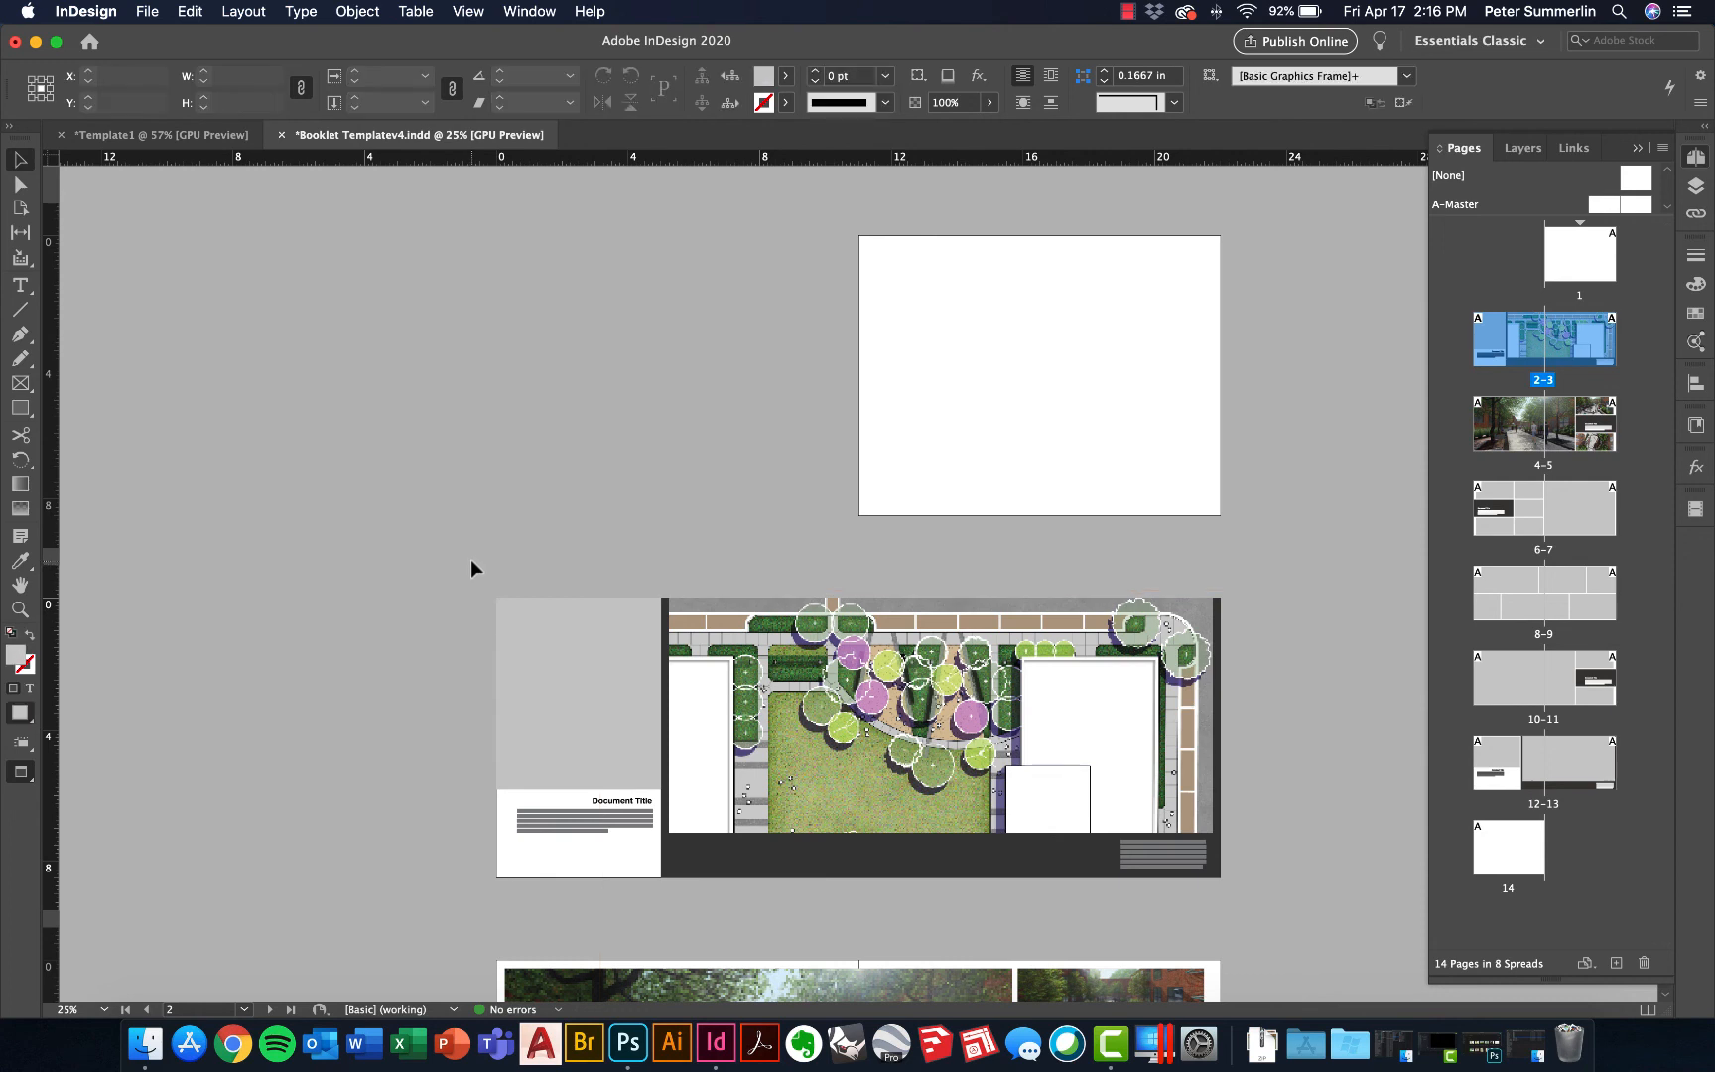